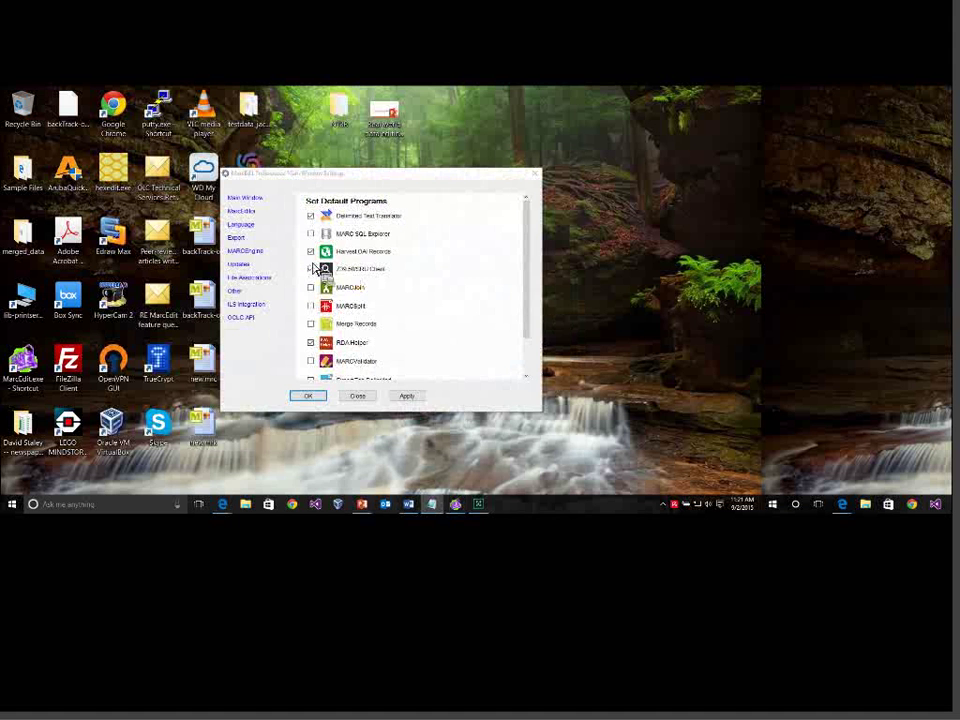
Set the language font size to 10 pt, check the MarcEditor settings, and save the preferences.
left_click(240, 224)
left_click(364, 282)
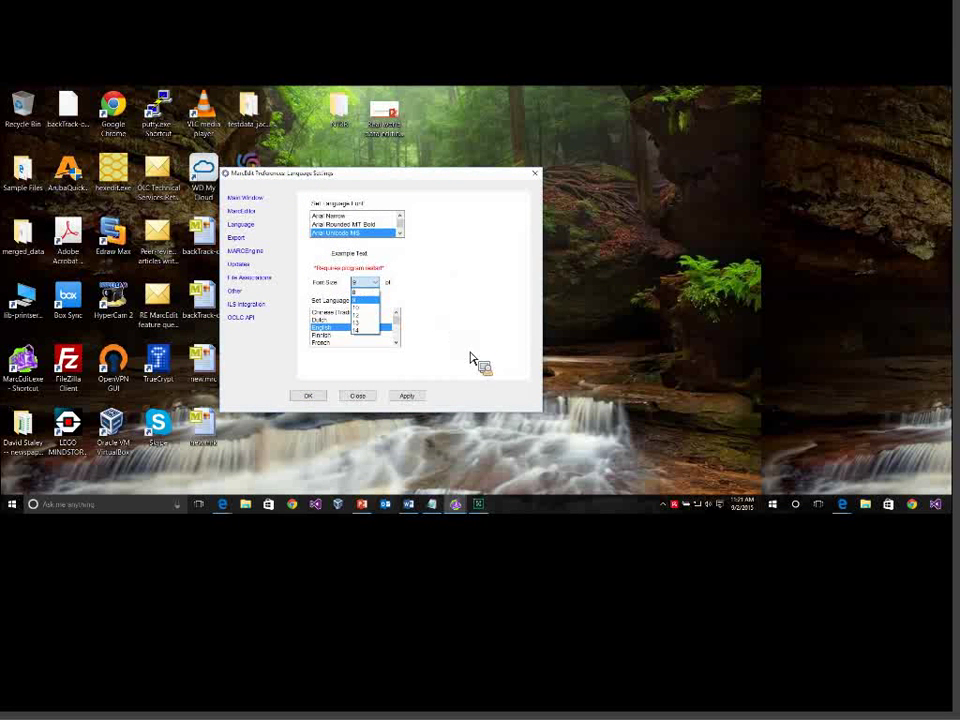
left_click(364, 310)
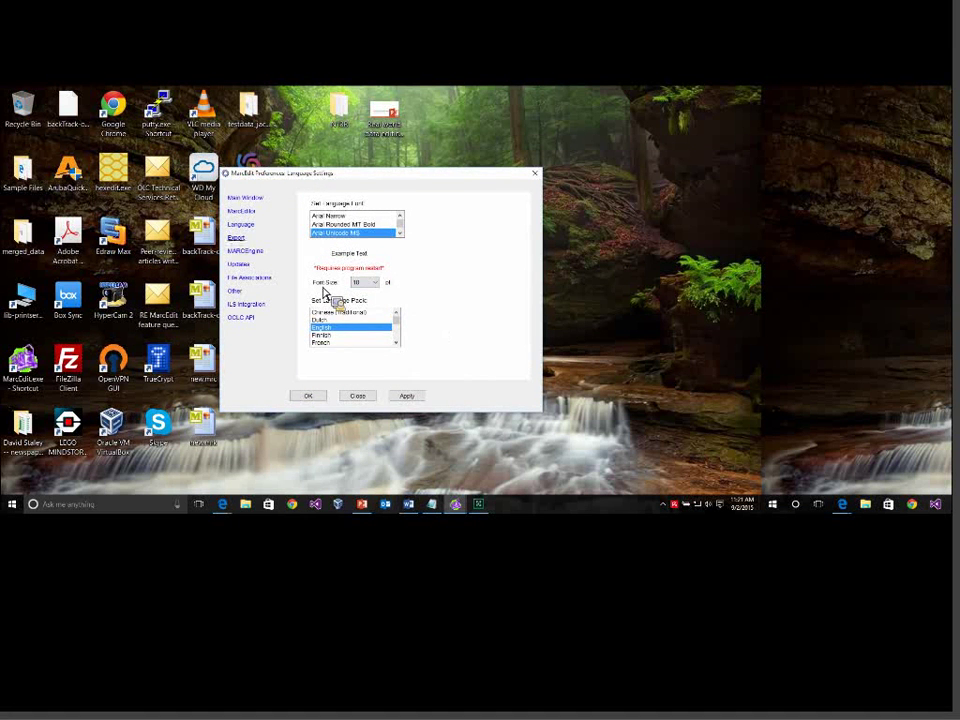
left_click(241, 211)
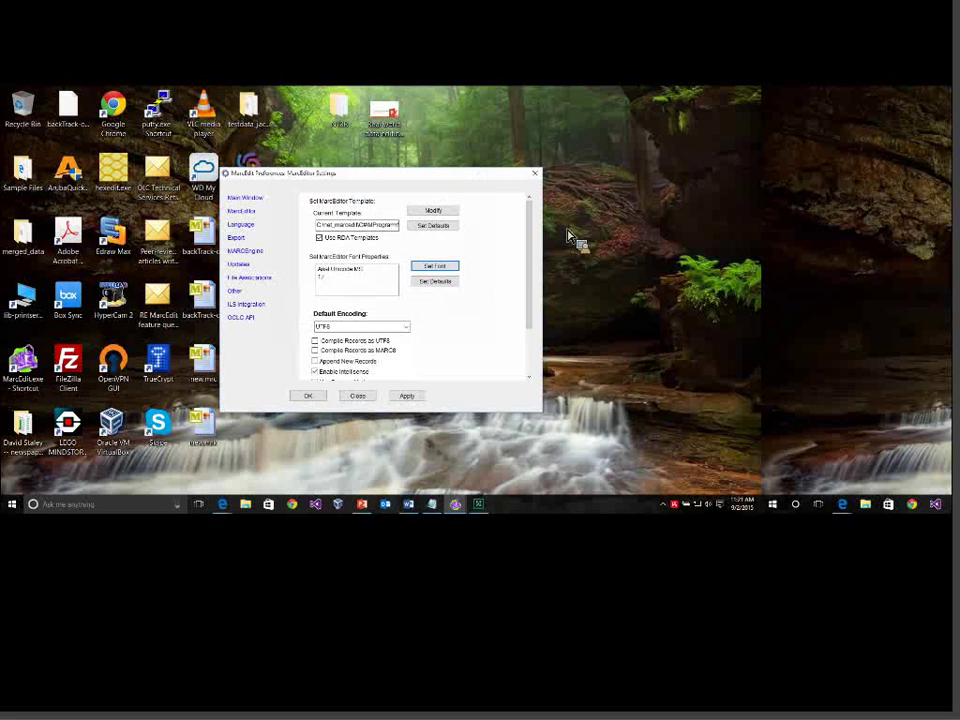
left_click(308, 395)
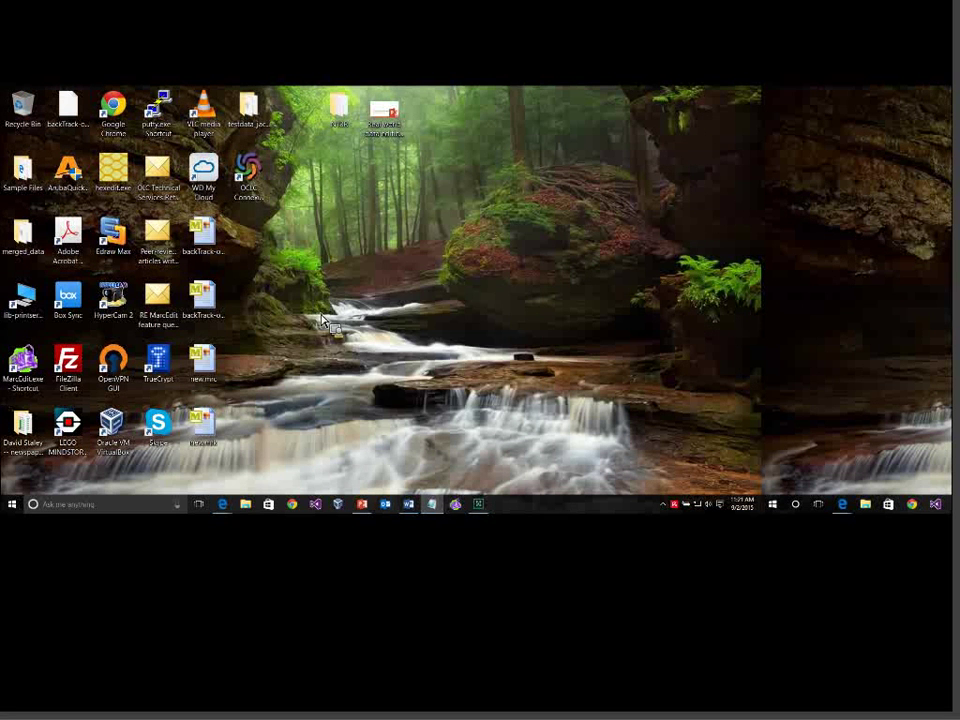
Reopen MarcEdit, load the recent file Sample File for MarcEdit workshop.mrk in MarcEditor, and enlarge the editor window.
double_click(22, 360)
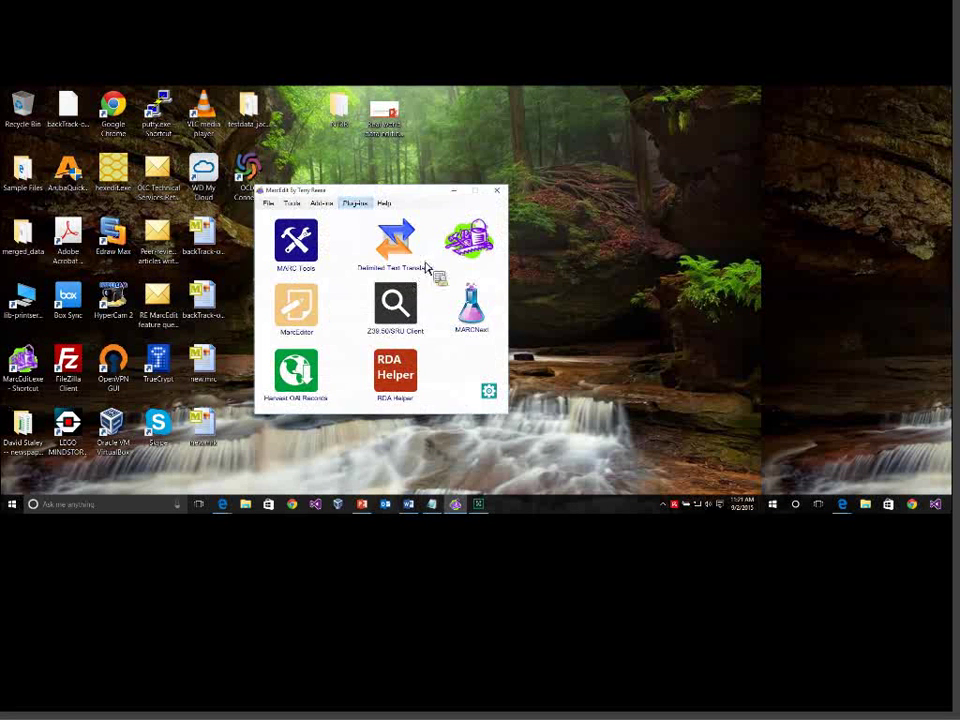
left_click(385, 286)
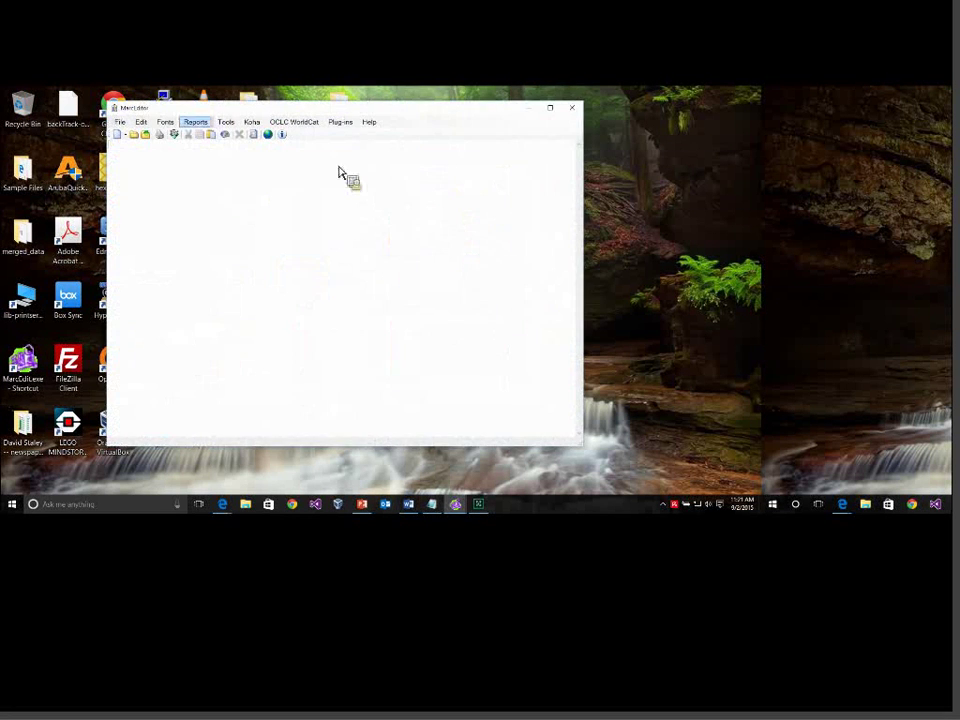
left_click(119, 121)
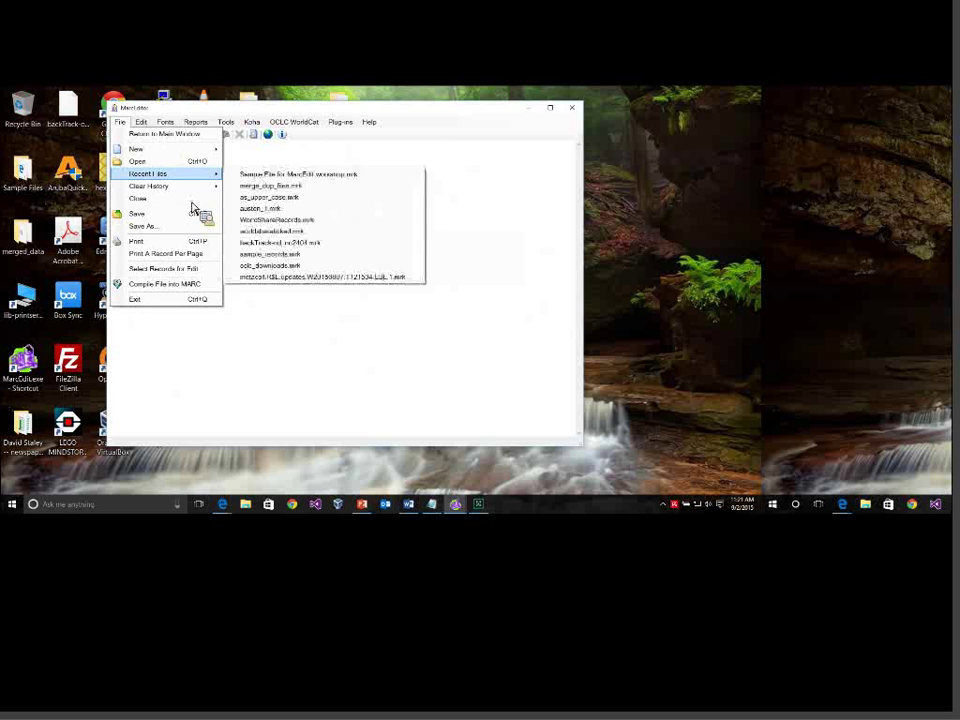
left_click(270, 172)
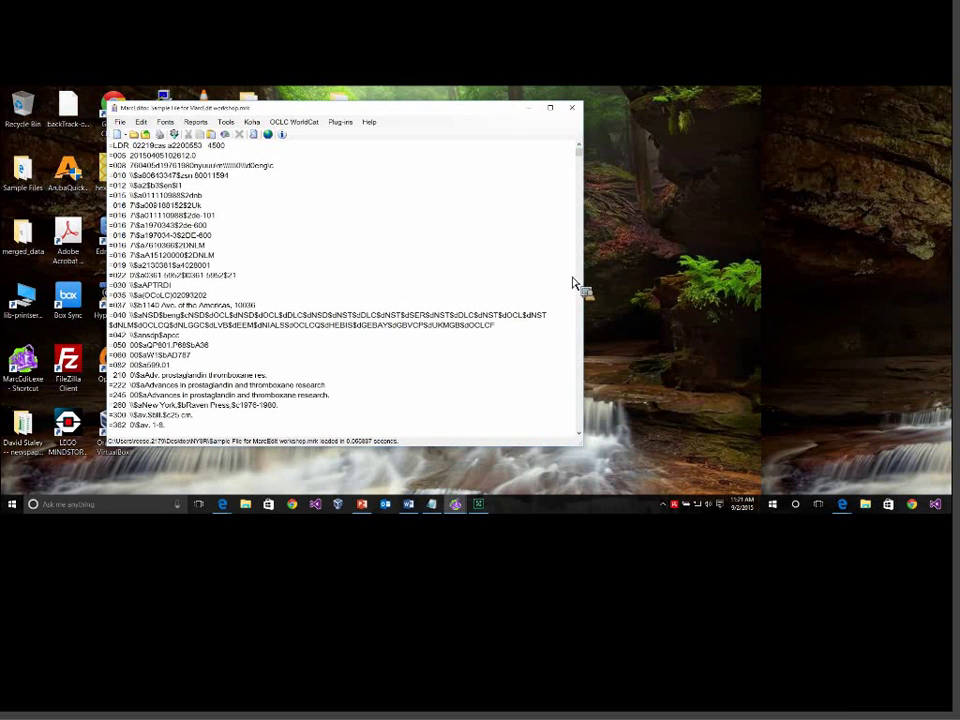
left_click_drag(582, 444, 645, 462)
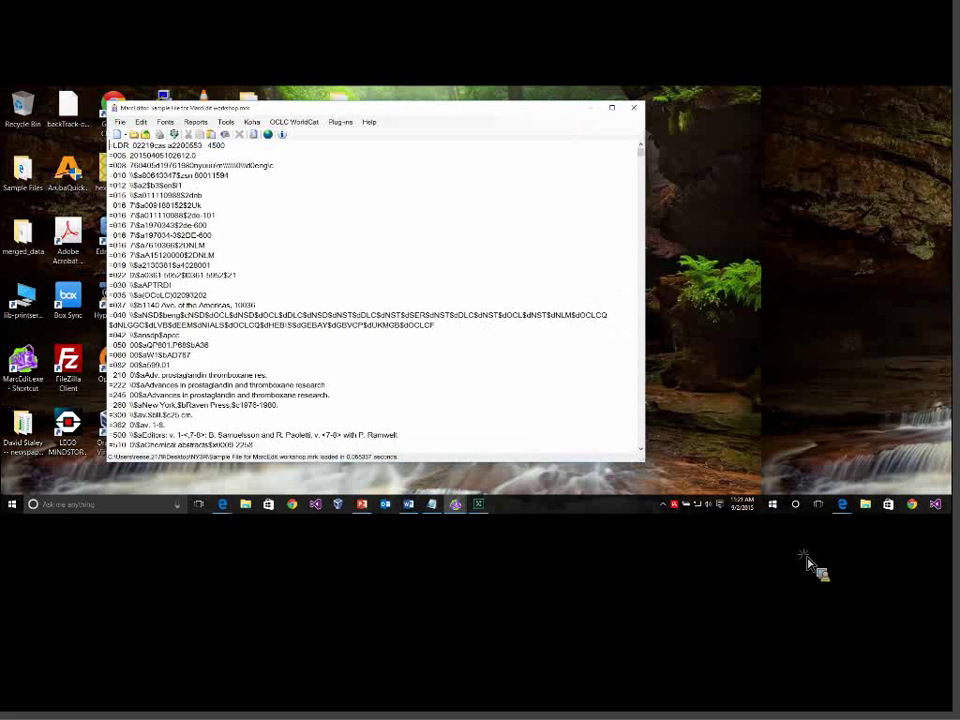
Highlight the first record's =650 \2$aThromboxanes$vPeriodicals line.
scroll(500, 369, "down", 4)
scroll(500, 370, "down", 2)
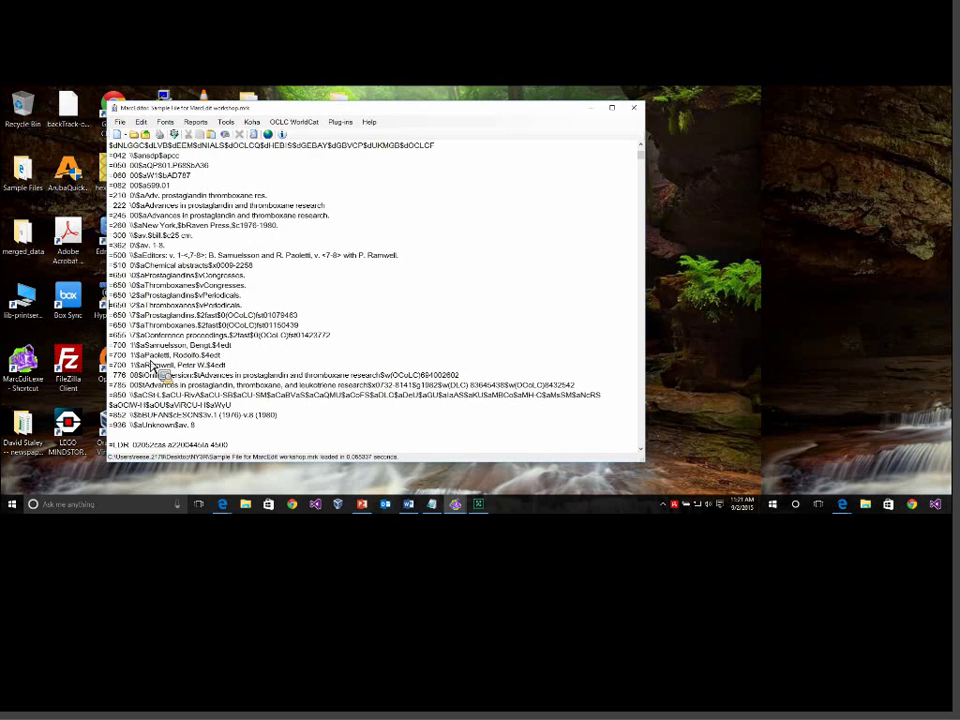
key("shift+End")
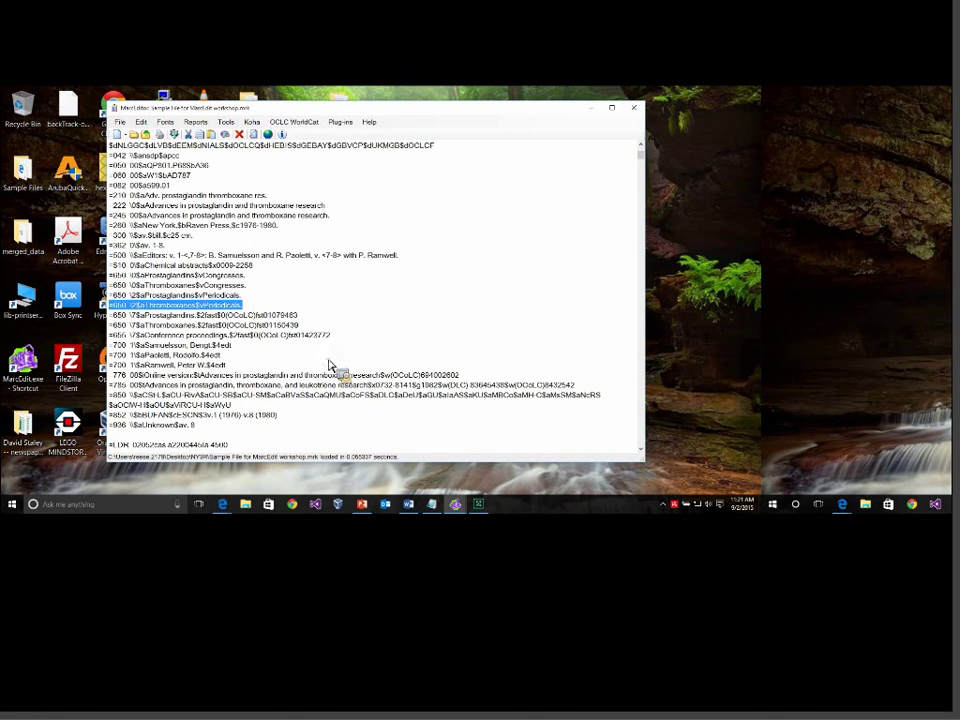
Find all 650 fields with second indicator 2 using the regular expression (=650.{3}2).
left_click(144, 120)
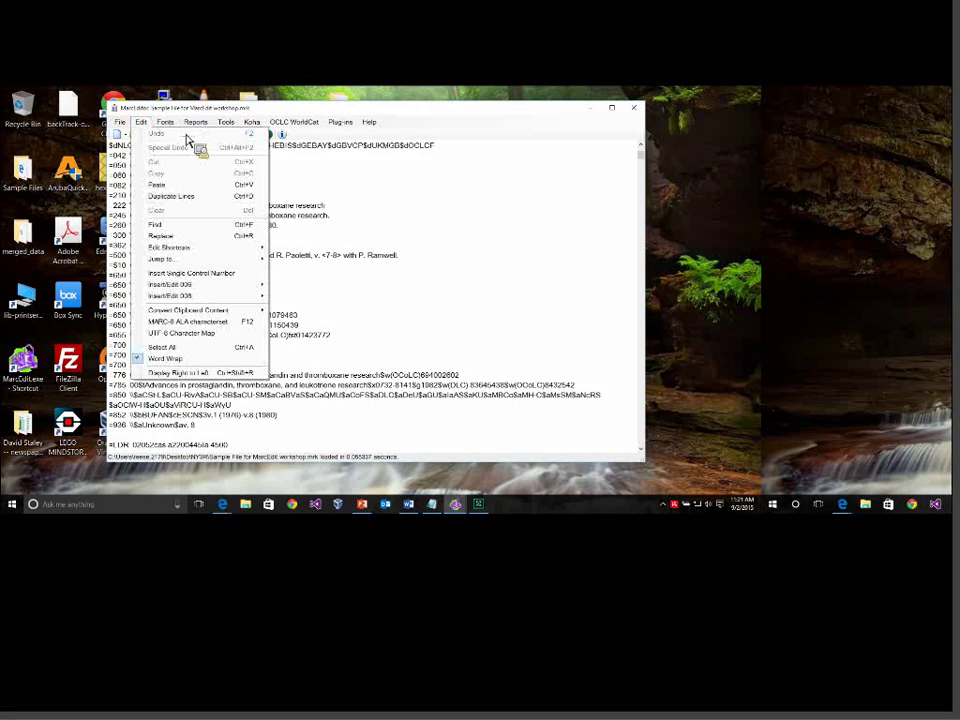
left_click(206, 224)
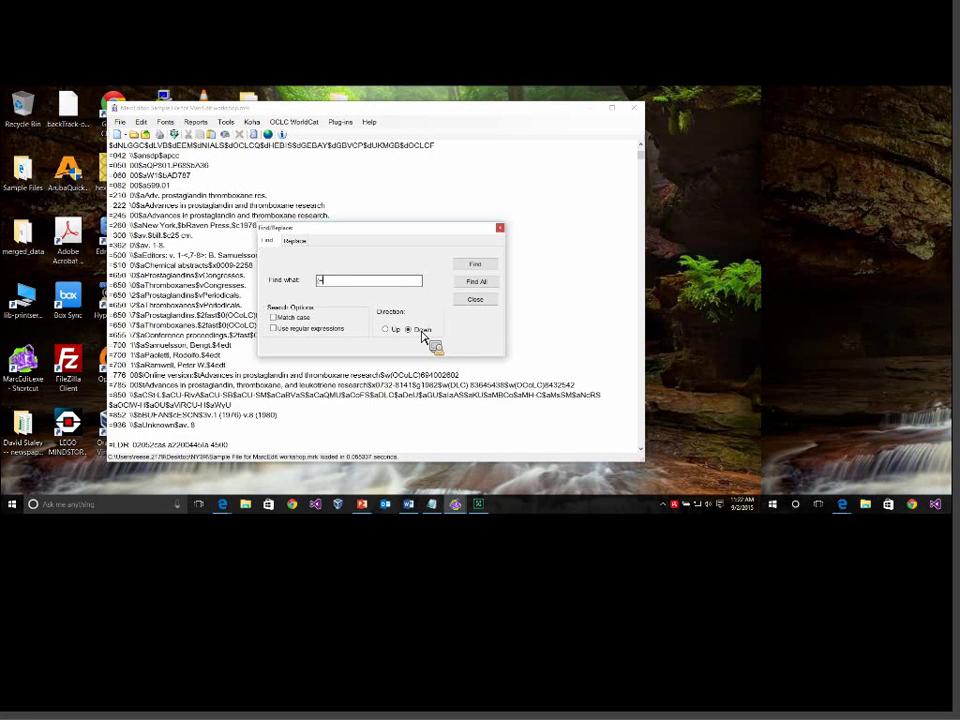
type("=650")
type(".{")
type("0")
type(")")
type(")")
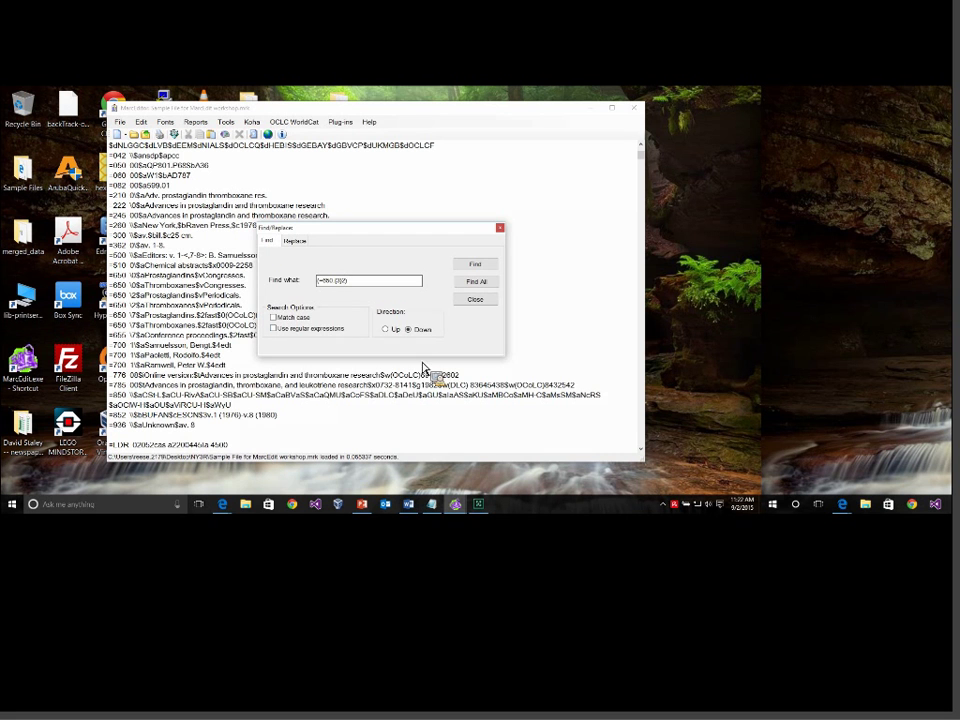
left_click(298, 328)
left_click(475, 281)
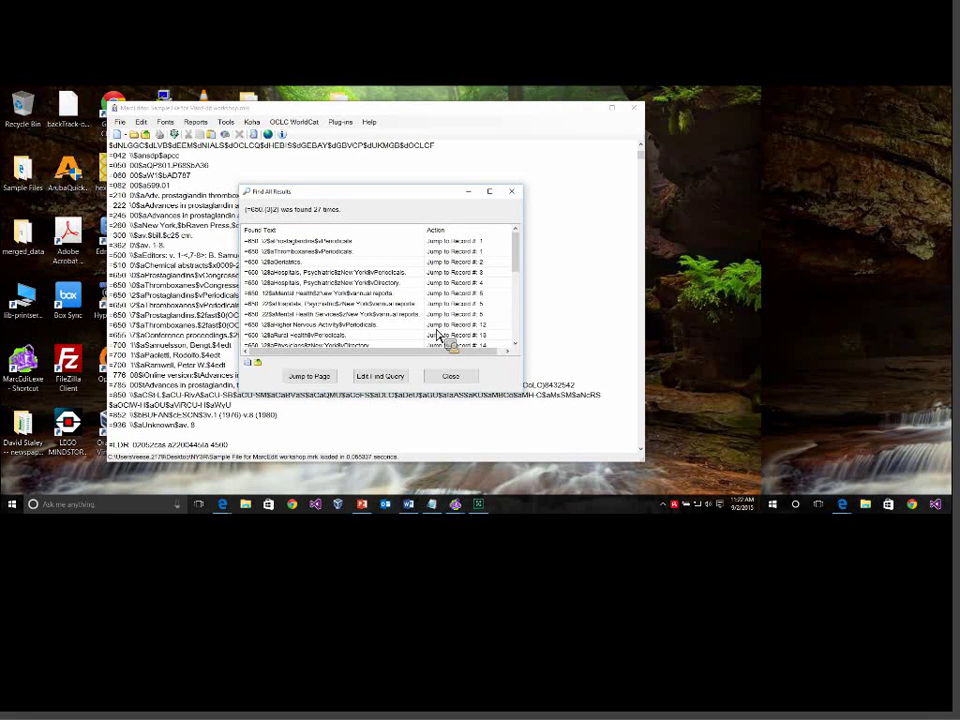
Browse the found 650 fields, jump to the Legislation$vPeriodicals match in record 40, and view it in its record.
left_click(334, 262)
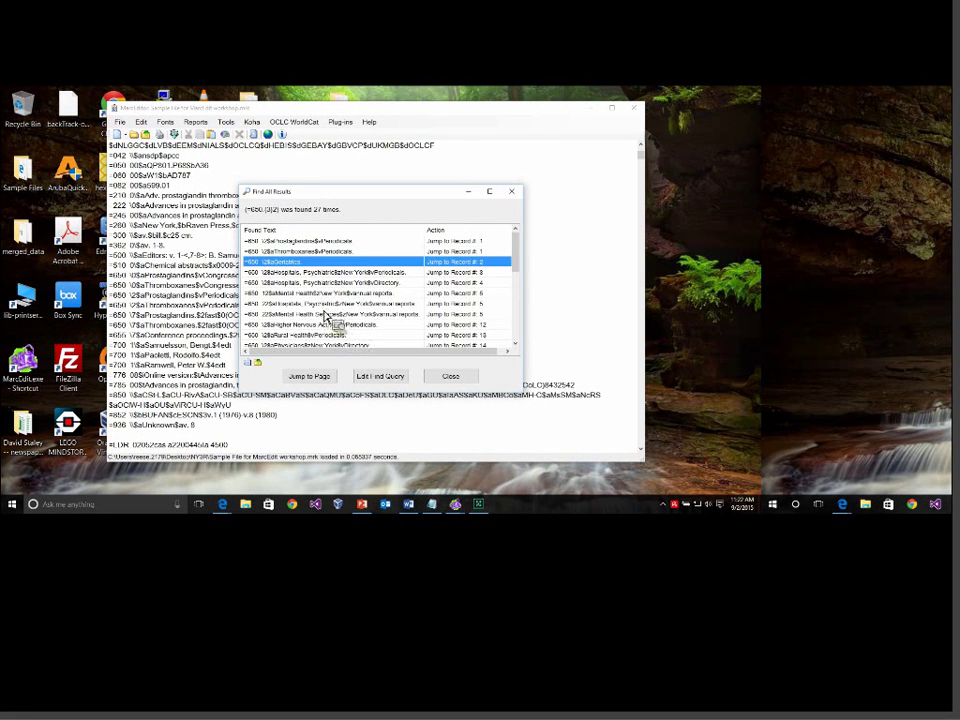
key("Down")
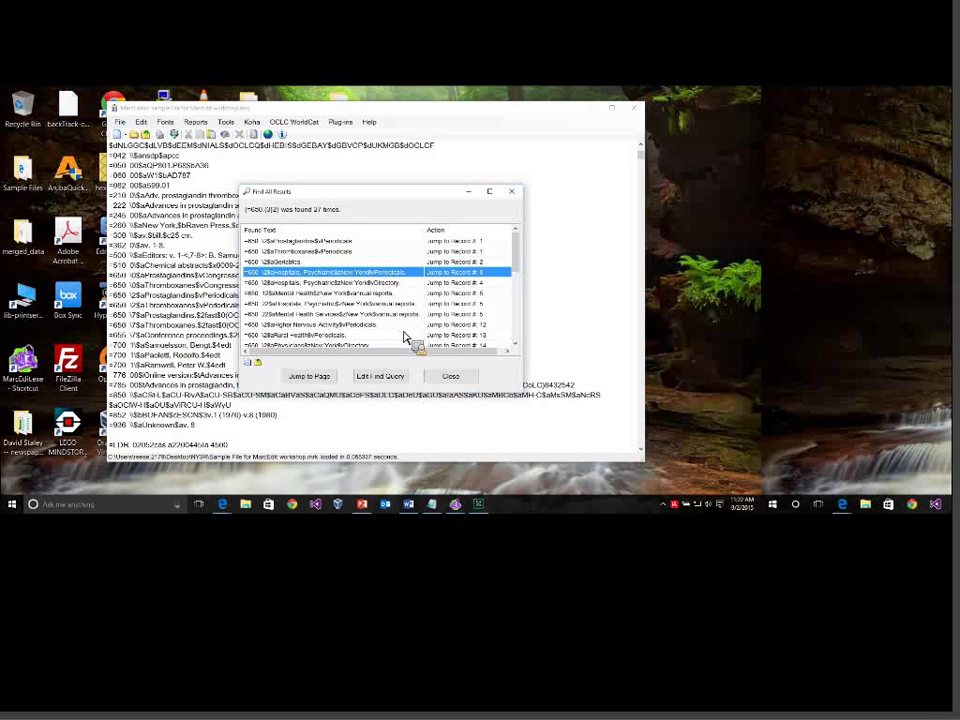
scroll(412, 340, "down", 5)
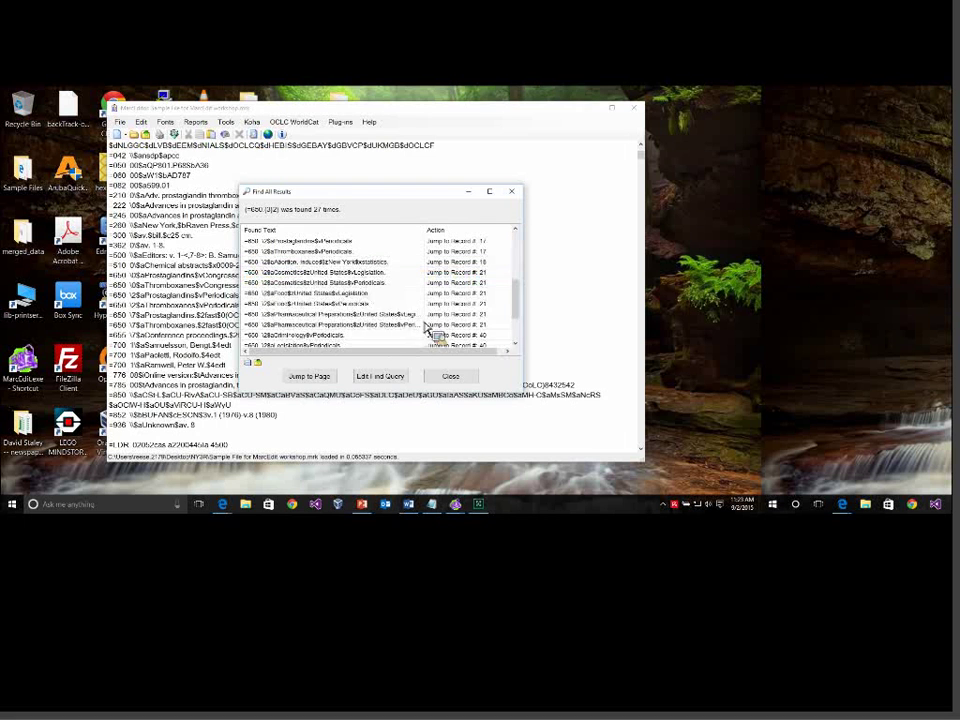
left_click(319, 293)
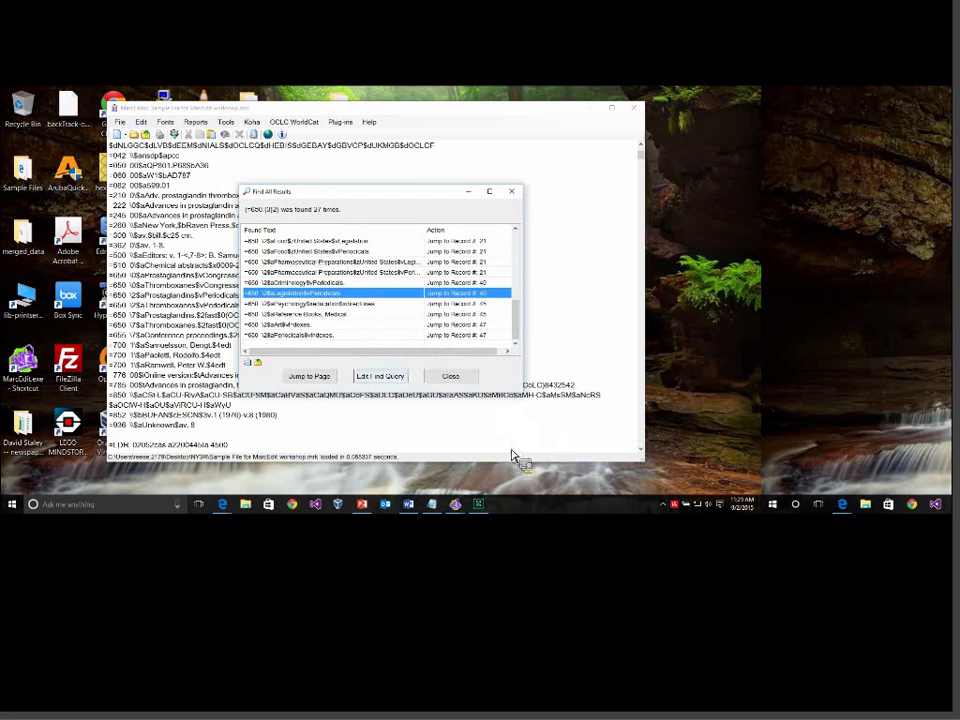
left_click(315, 376)
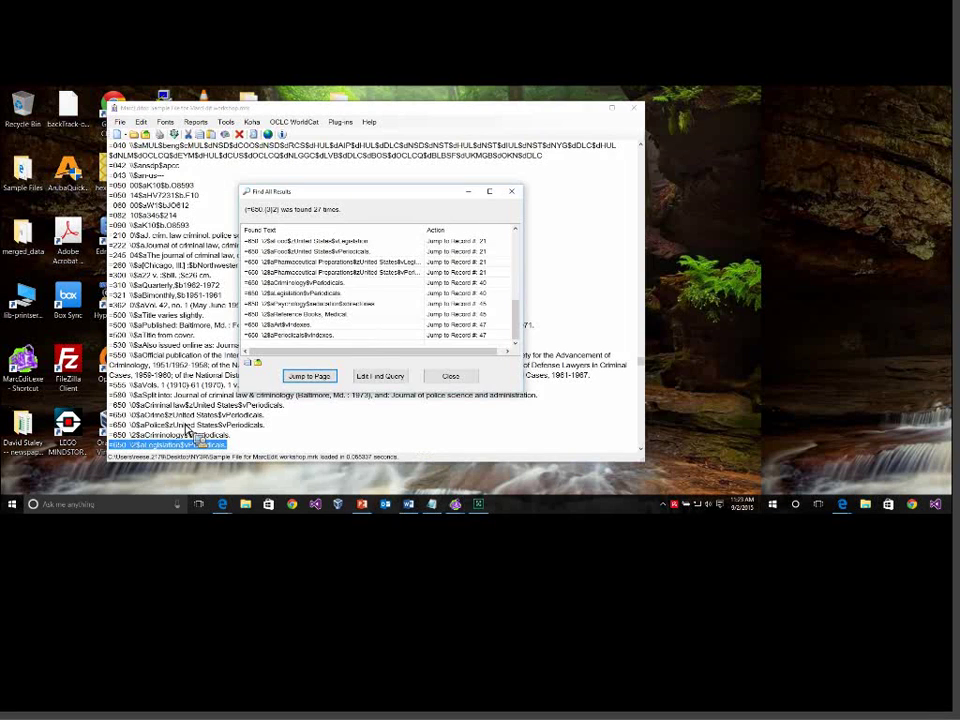
key("Escape")
scroll(550, 452, "down", 4)
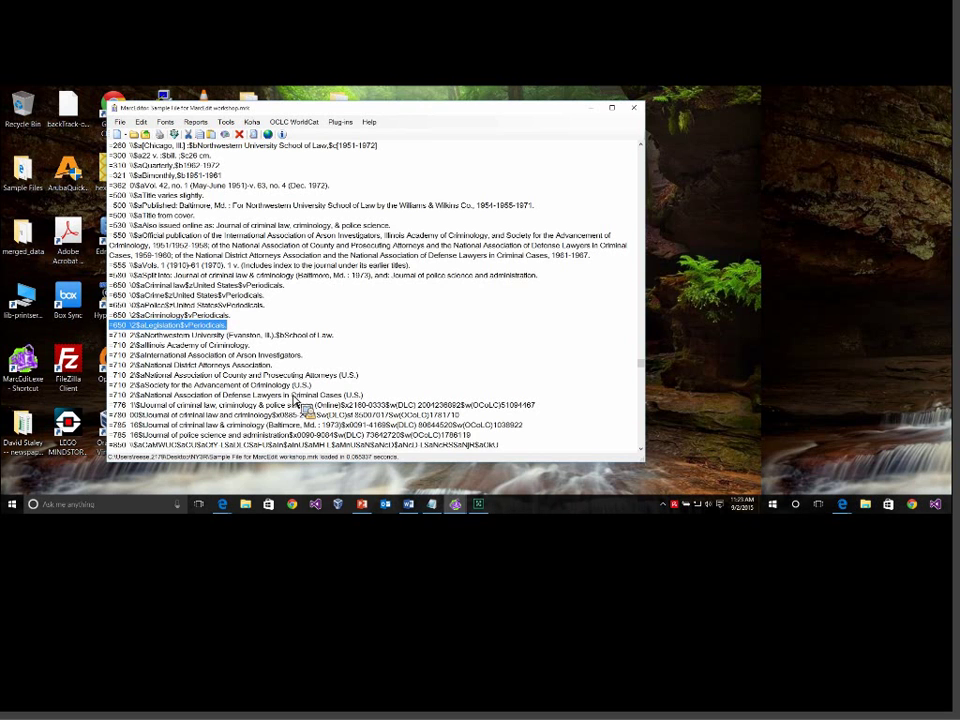
Return to the first record of the sample file and reopen the Find dialog.
left_click(455, 504)
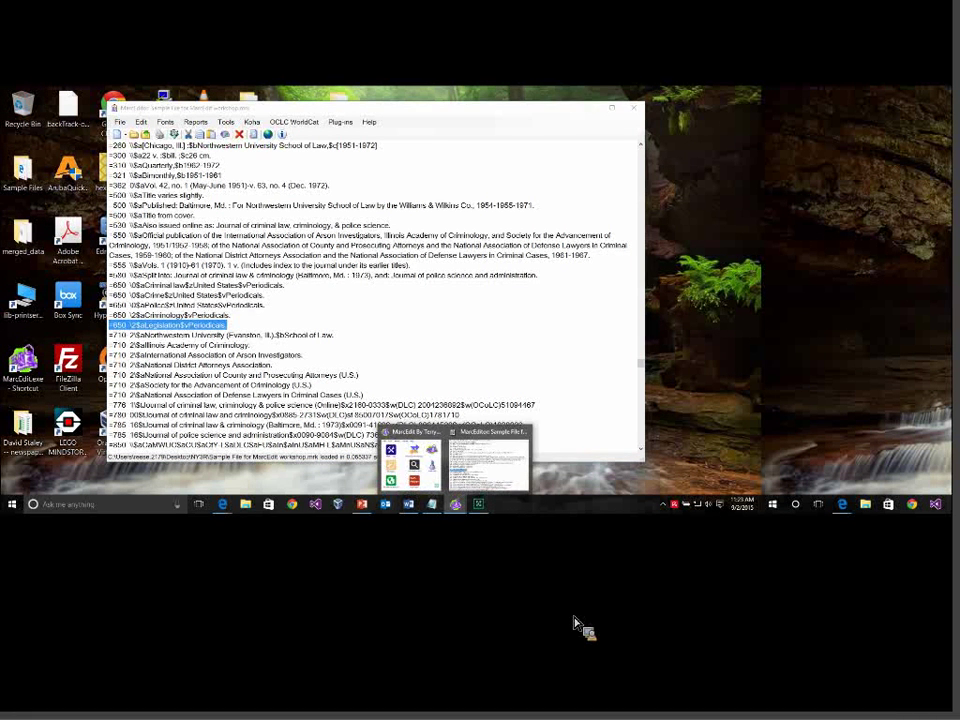
left_click(366, 336)
left_click_drag(640, 362, 640, 194)
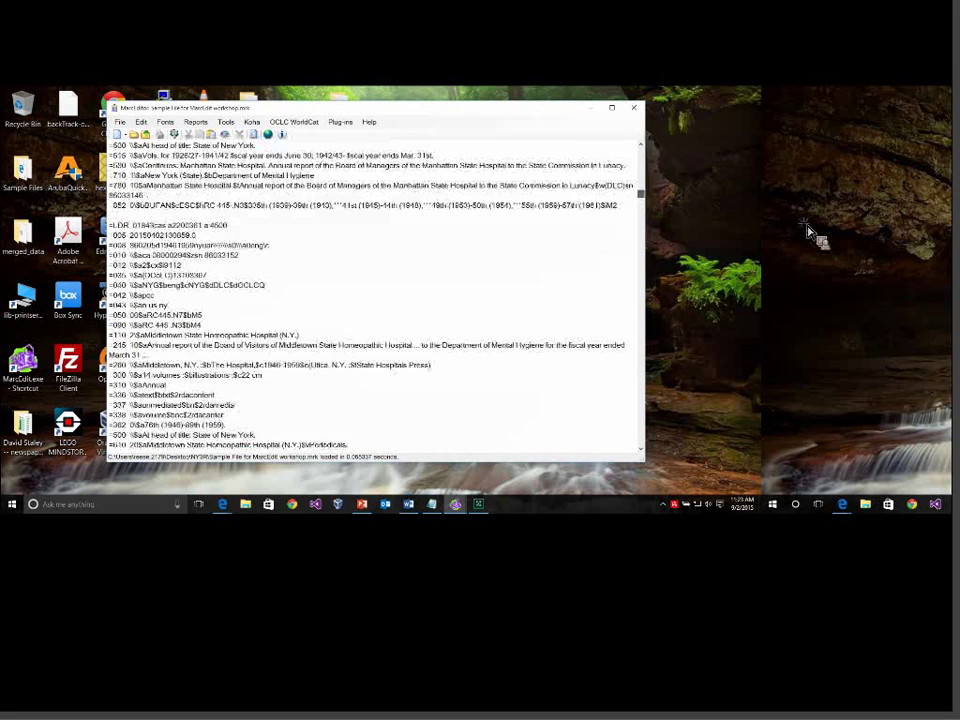
scroll(551, 154, "up", 10)
left_click(141, 121)
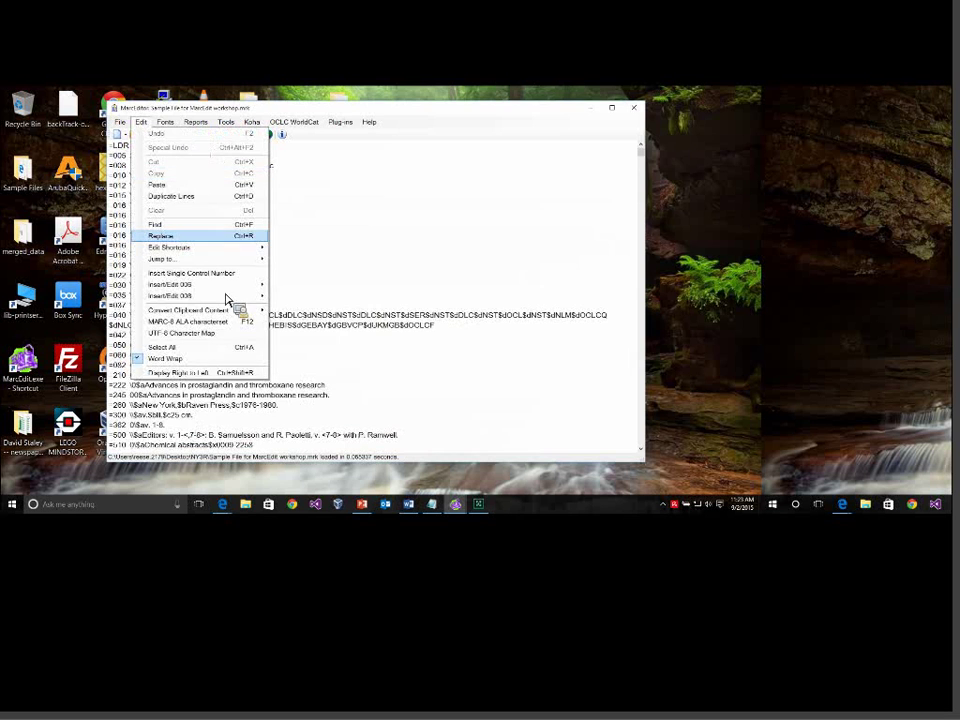
left_click(165, 236)
left_click(267, 240)
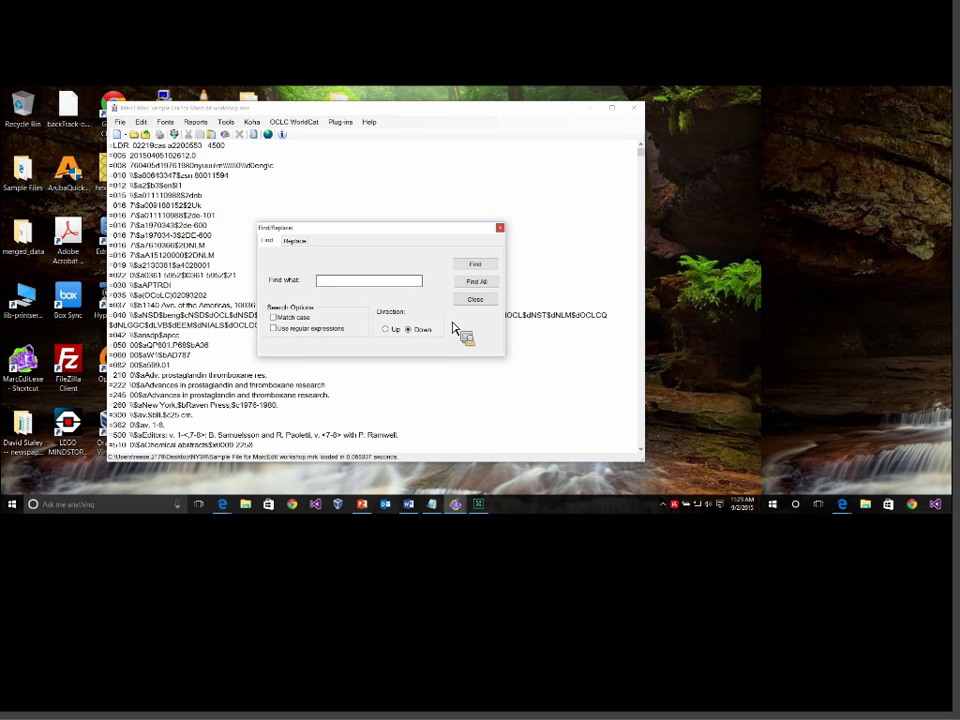
Highlight the indicators of the first record's Prostaglandins$vCongresses 650 field and return to the Find dialog.
left_click(283, 356)
scroll(285, 381, "down", 4)
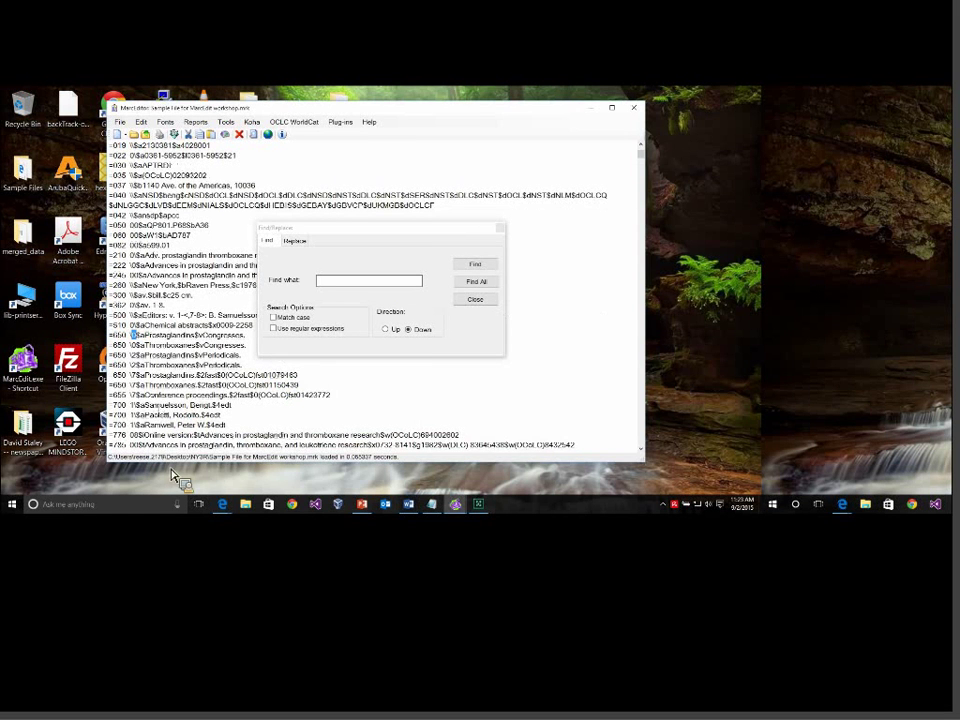
left_click(413, 338)
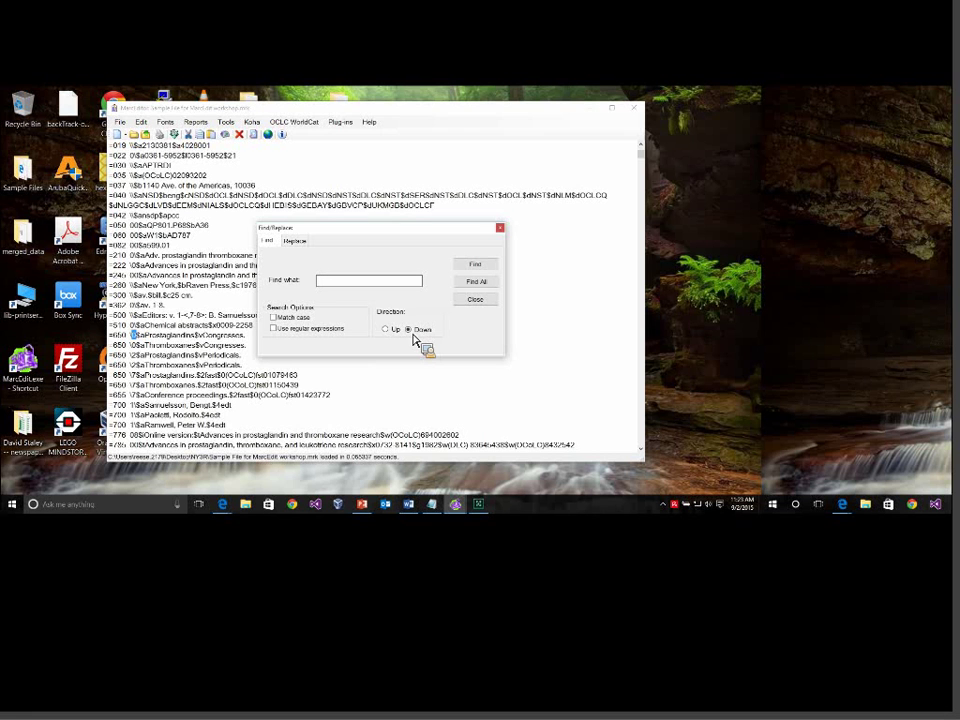
Find all 650 fields whose second indicator is not 7 using the regular expression (=650.{3}[^7]).
type("(=650.{3}")
type("$a")
key("BackSpace")
key("BackSpace")
type("[02]")
key("BackSpace")
key("BackSpace")
key("BackSpace")
type("[")
type("&")
key("BackSpace")
type("^")
type("[^]")
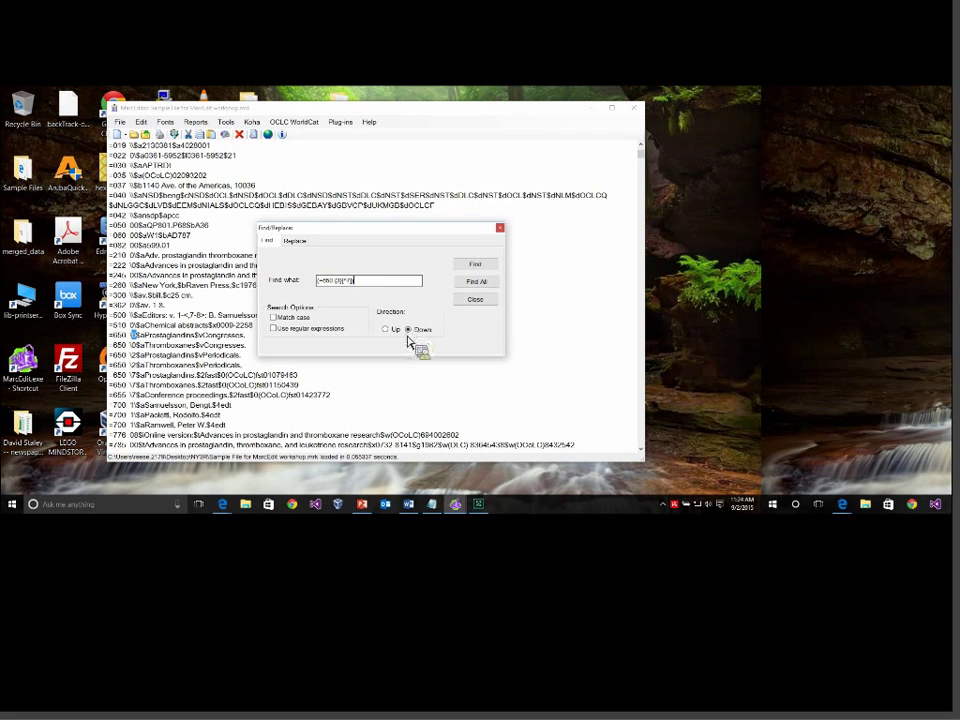
left_click(273, 328)
key("alt+a")
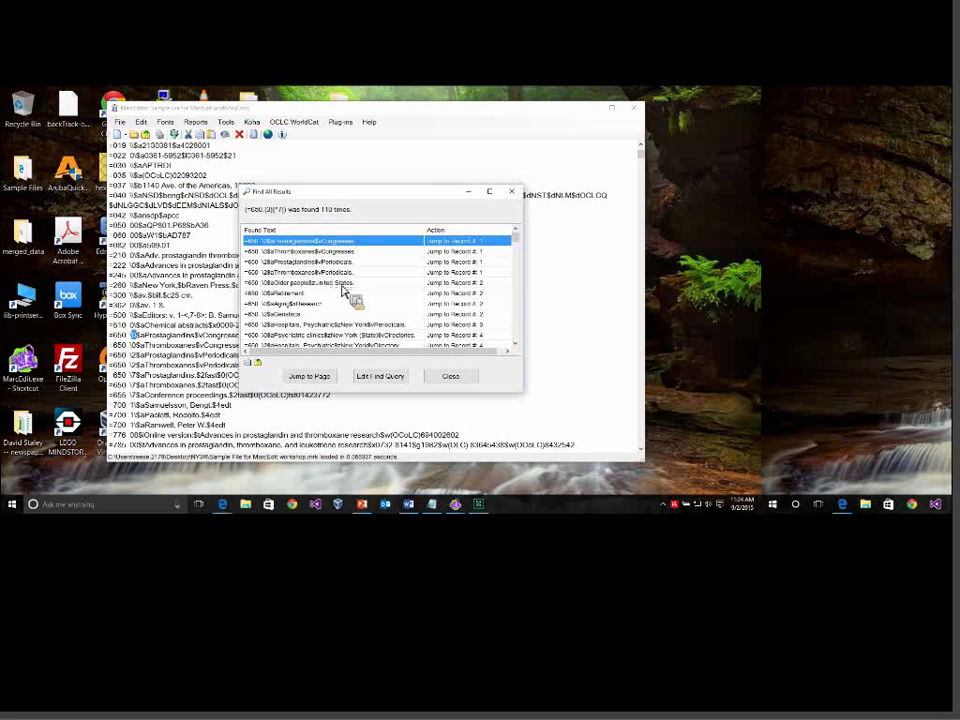
Review the second indicators of the found 650 fields in the results list, then close the results.
scroll(360, 315, "down", 2)
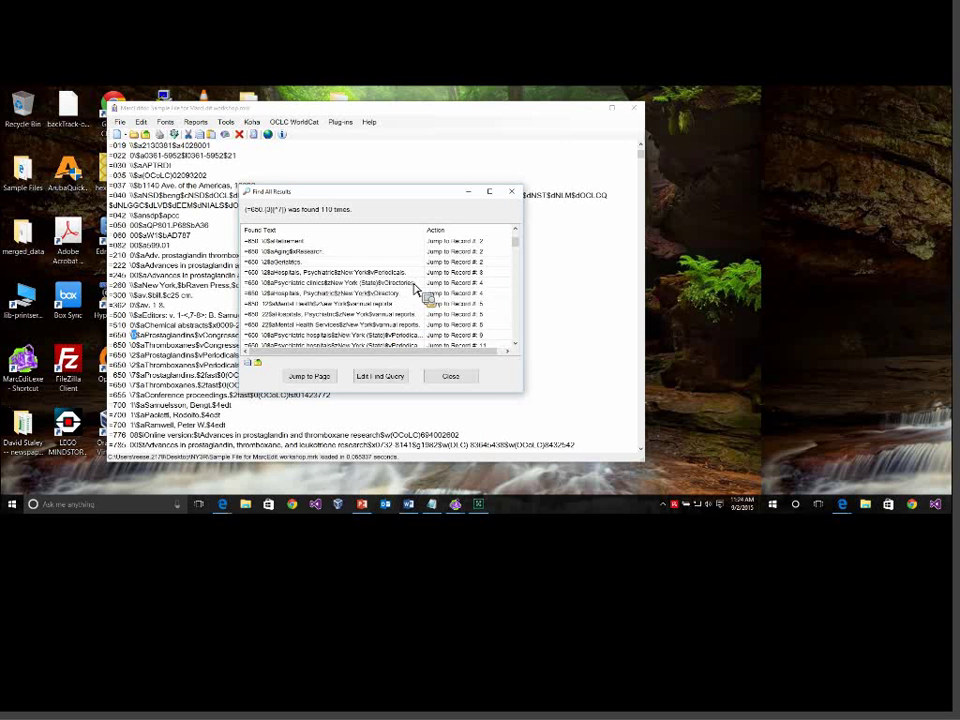
left_click(358, 303)
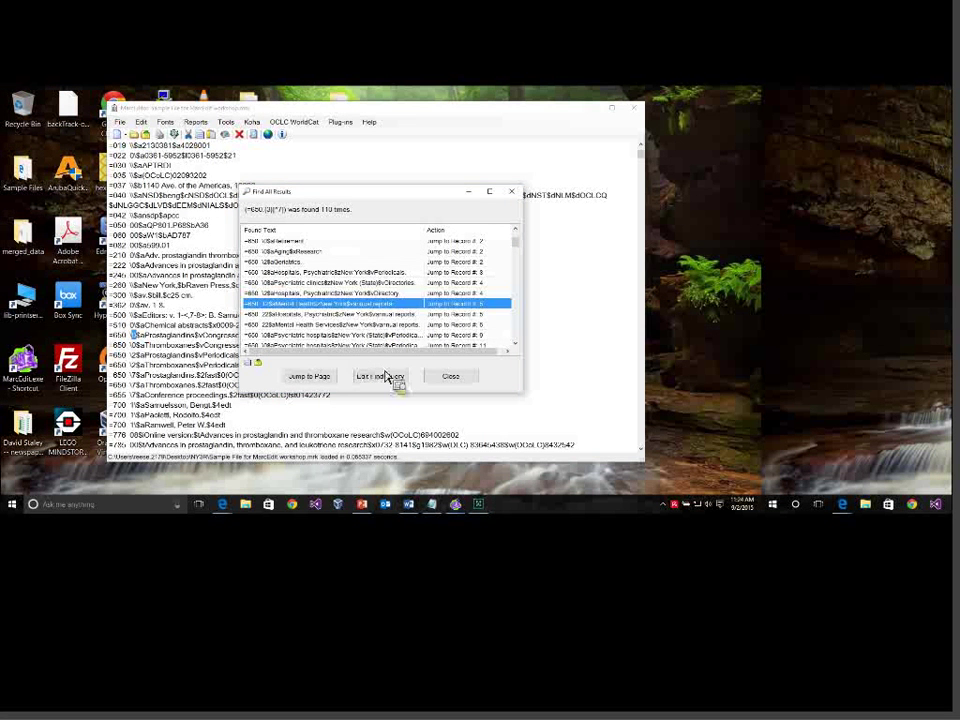
scroll(407, 386, "down", 2)
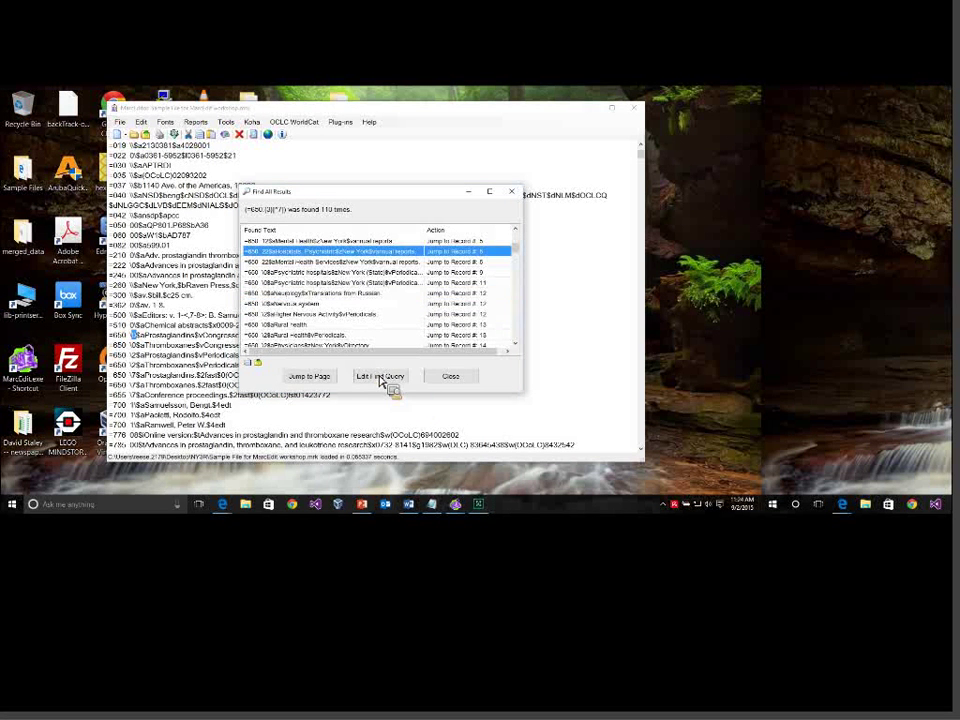
key("Down")
key("Down")
key("Down")
key("Down")
key("Down")
key("Down")
scroll(400, 400, "up", 2)
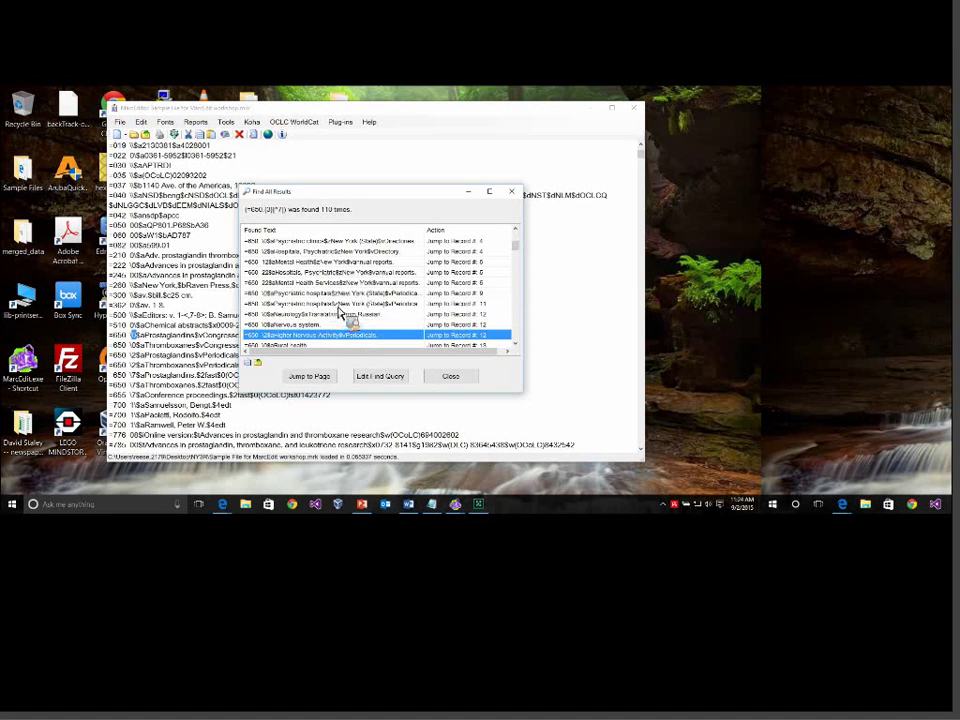
left_click(449, 376)
key("Return")
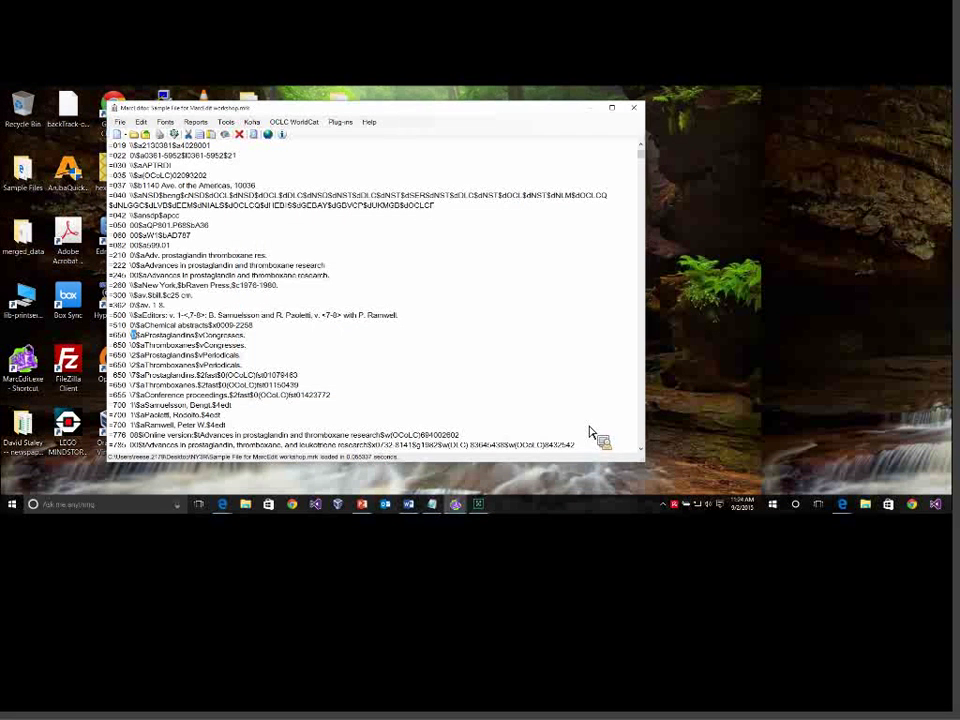
Open the Find dialog and enter (=650 as the start of the search expression.
left_click(141, 121)
left_click(200, 224)
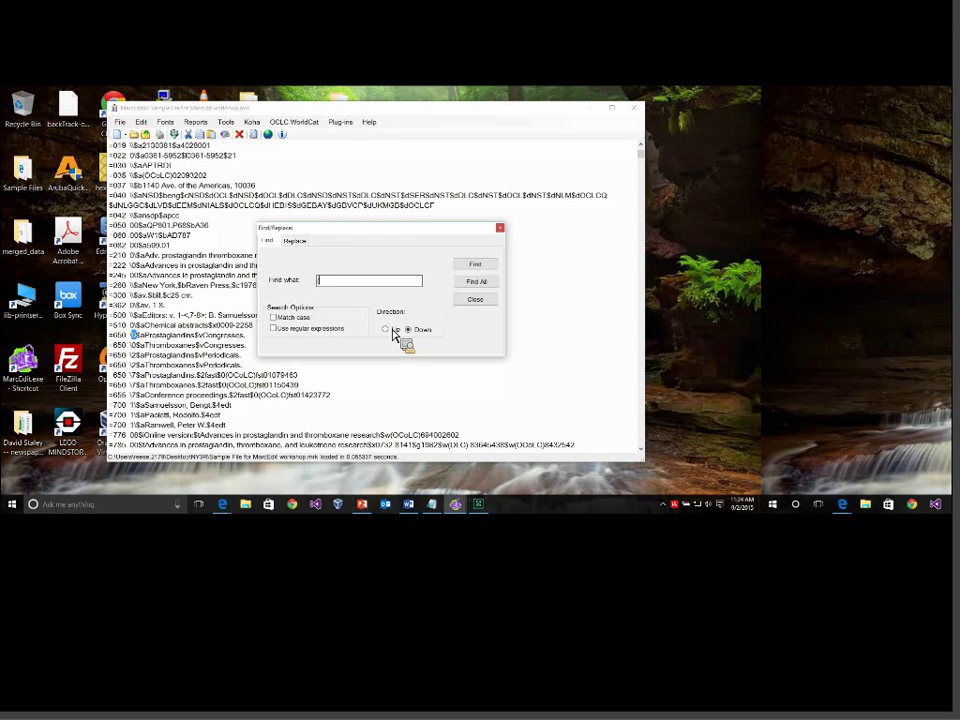
type("=650")
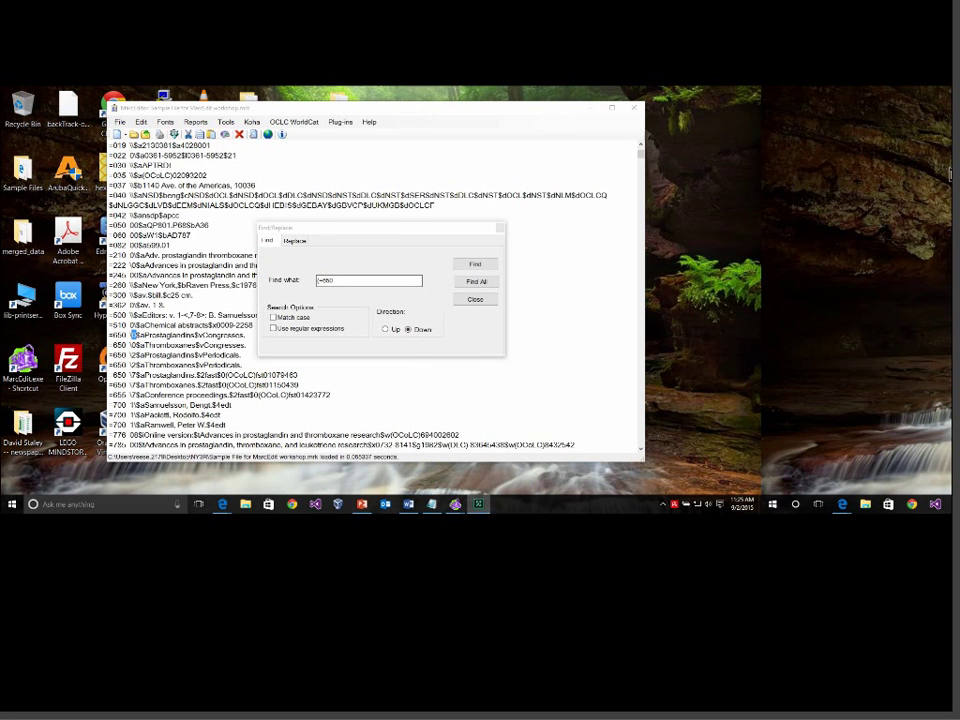
Set the primary display's resolution to 1366 × 768 in the Windows advanced display settings and keep the change.
right_click(653, 236)
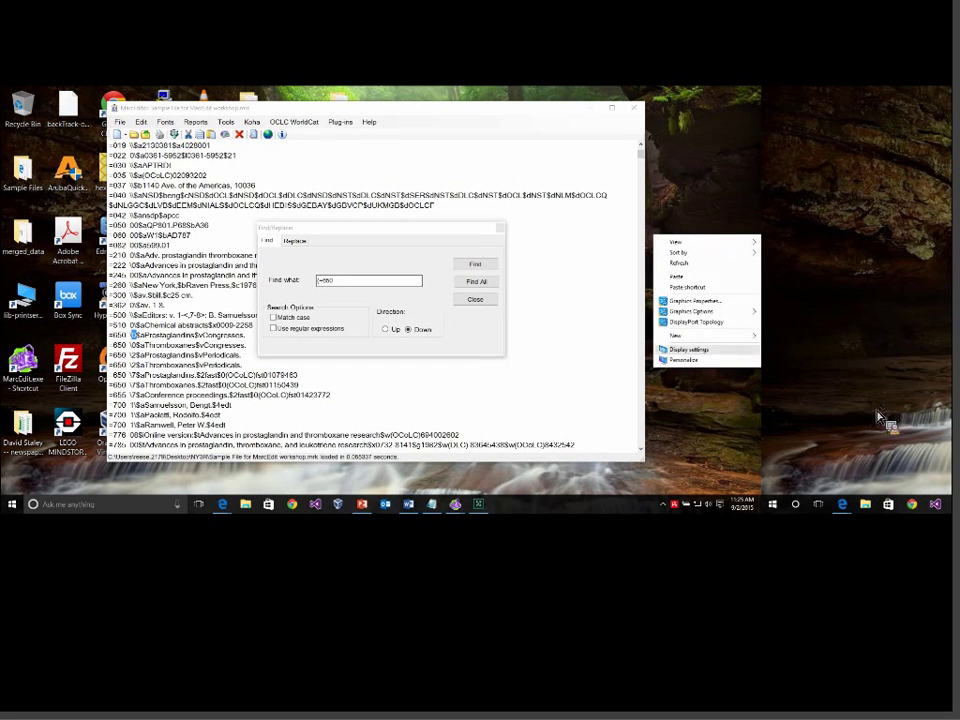
left_click(688, 349)
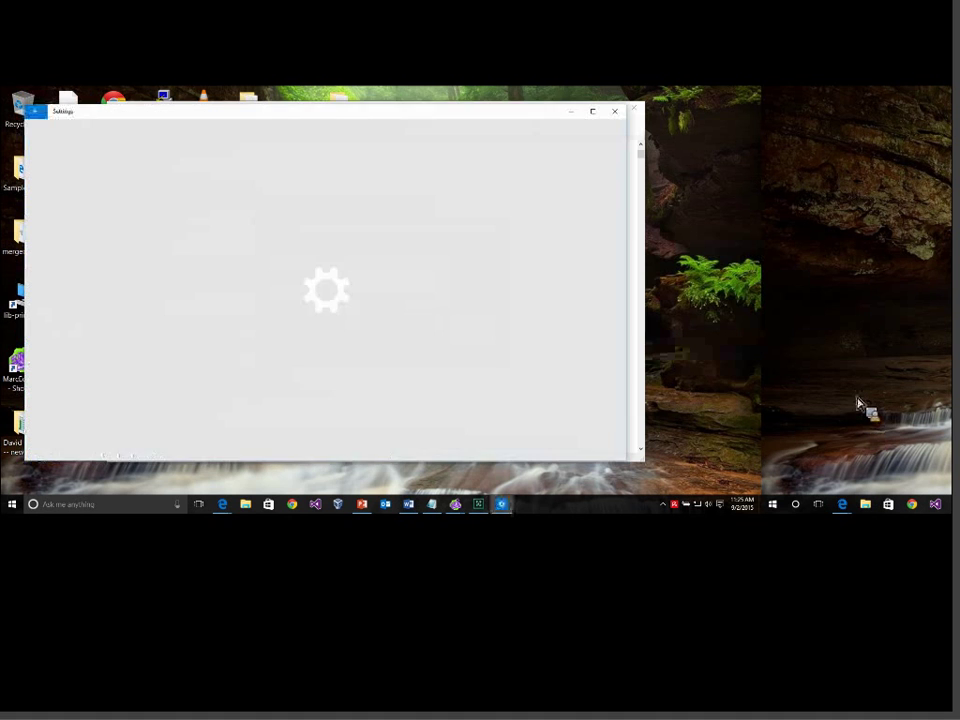
scroll(484, 410, "down", 1)
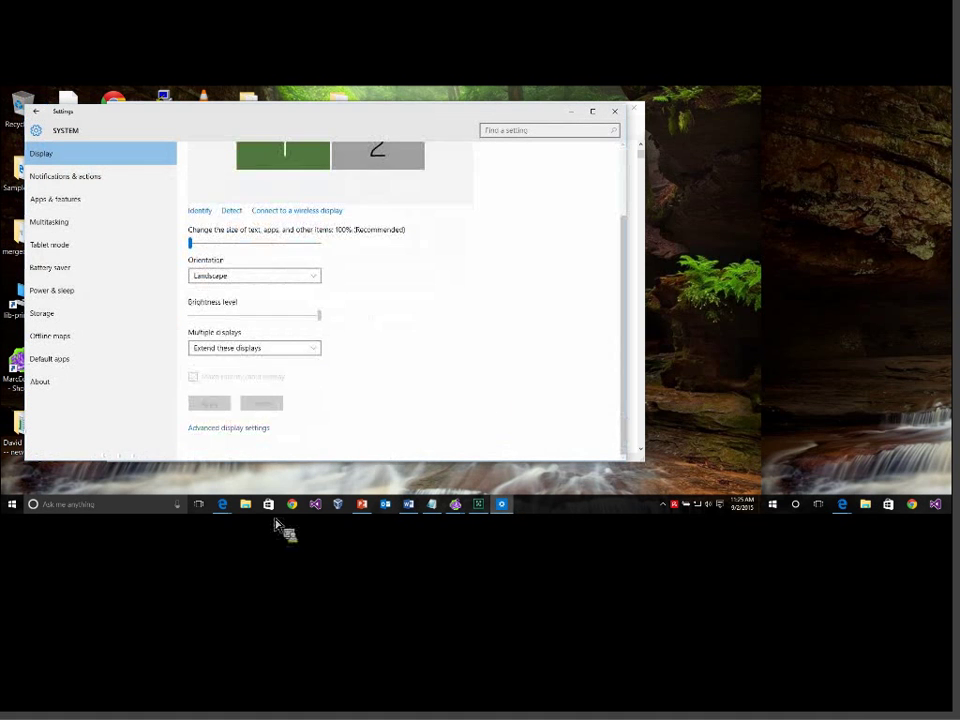
left_click(229, 426)
scroll(258, 455, "down", 2)
left_click(137, 363)
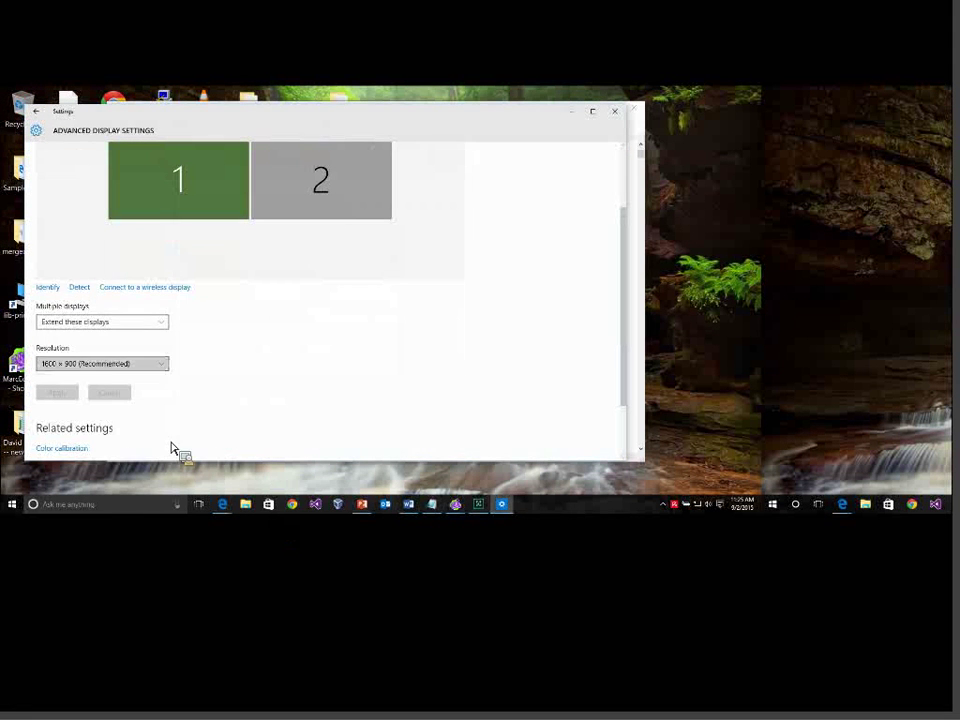
left_click(69, 300)
left_click(132, 363)
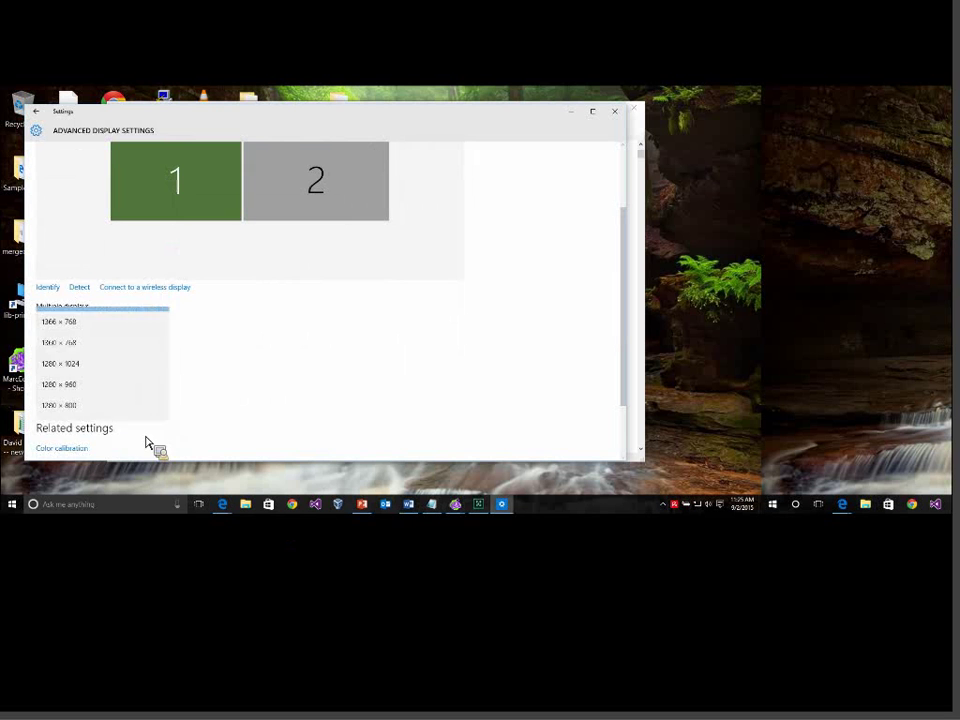
left_click(97, 321)
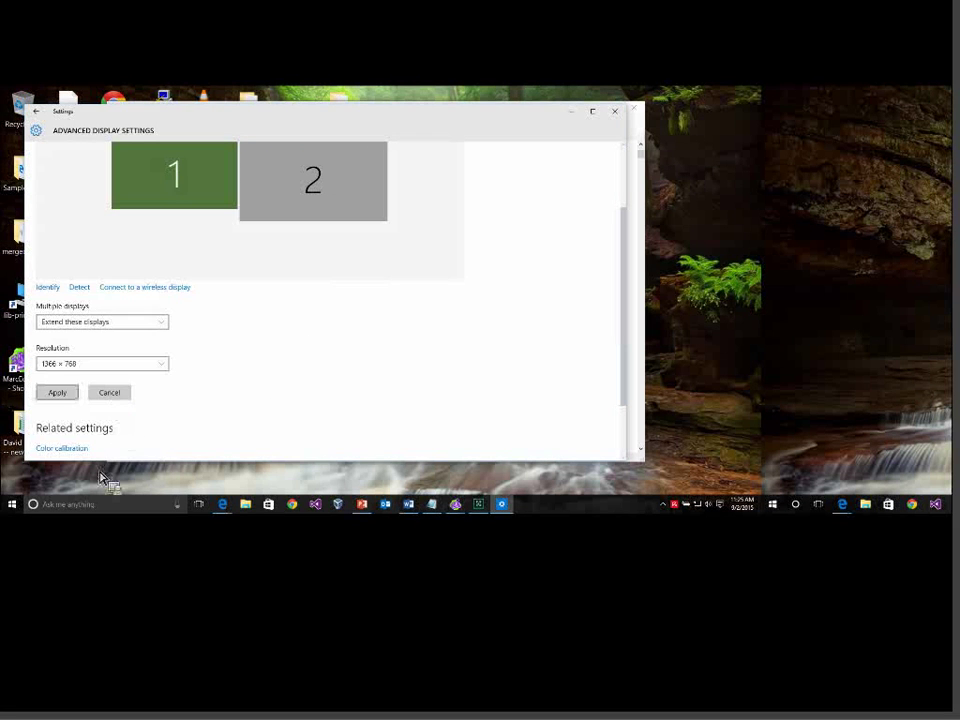
left_click(57, 392)
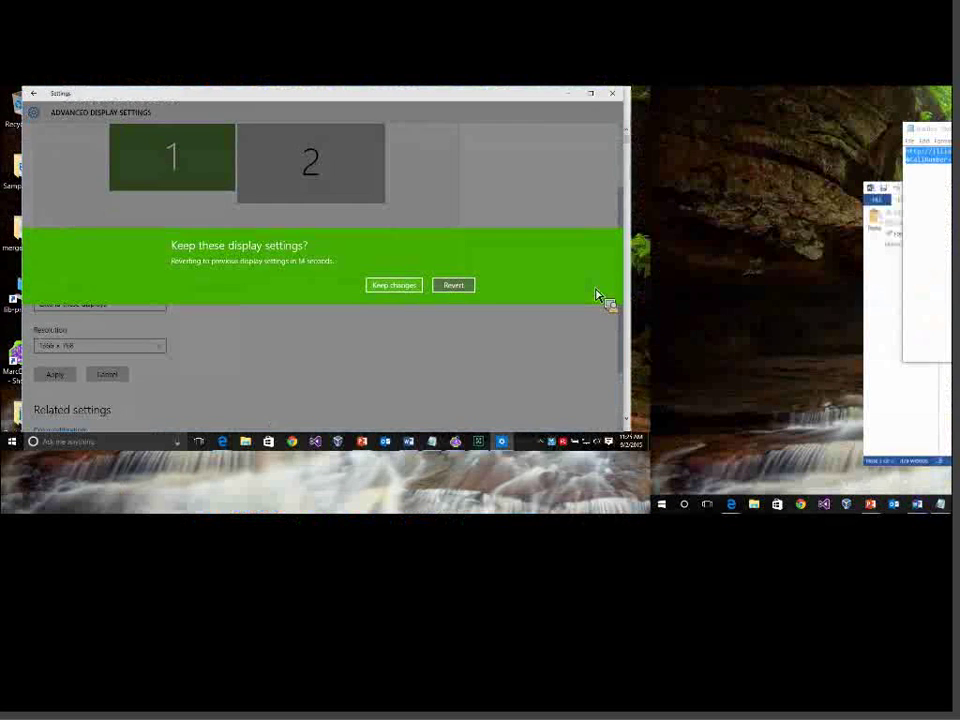
left_click(394, 285)
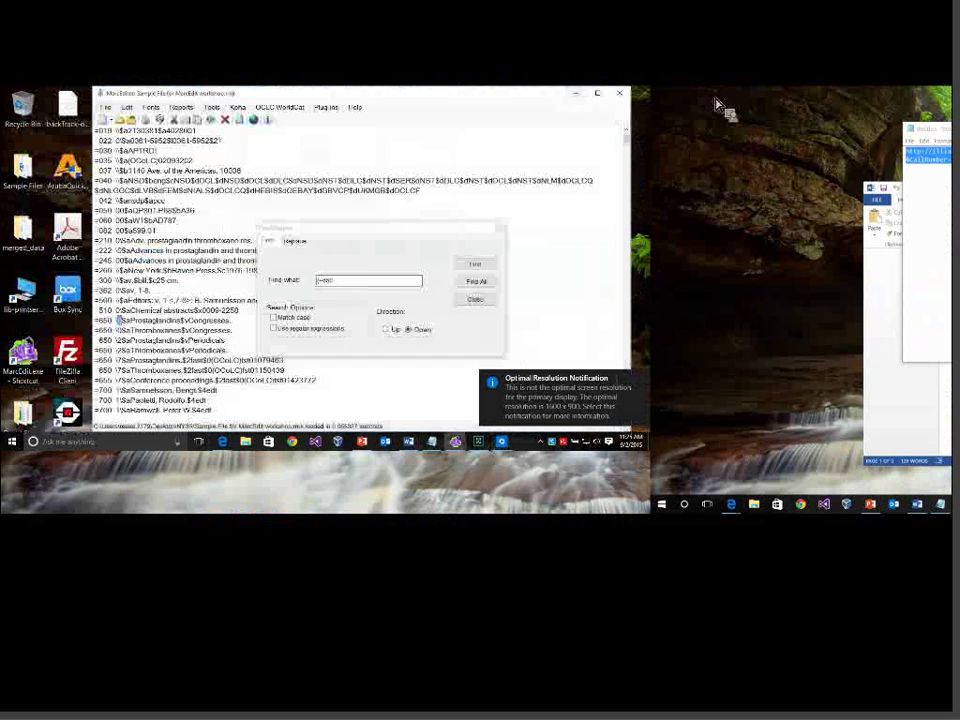
Reposition the MarcEditor window and its Find dialog so the 650 fields are readable behind the dialog.
left_click_drag(487, 104, 474, 103)
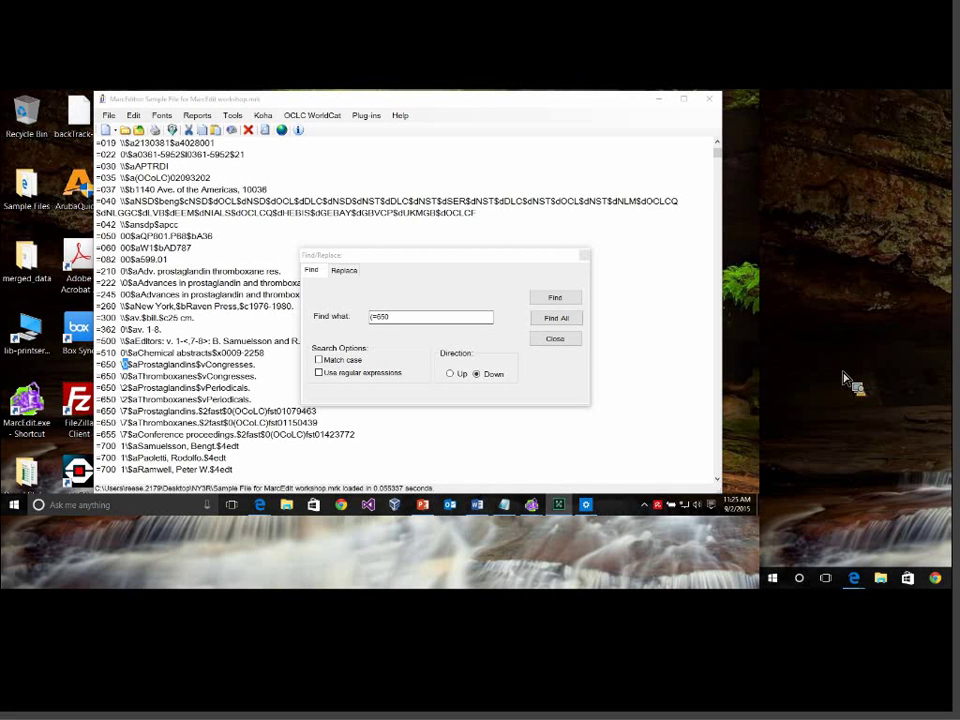
left_click_drag(583, 109, 553, 105)
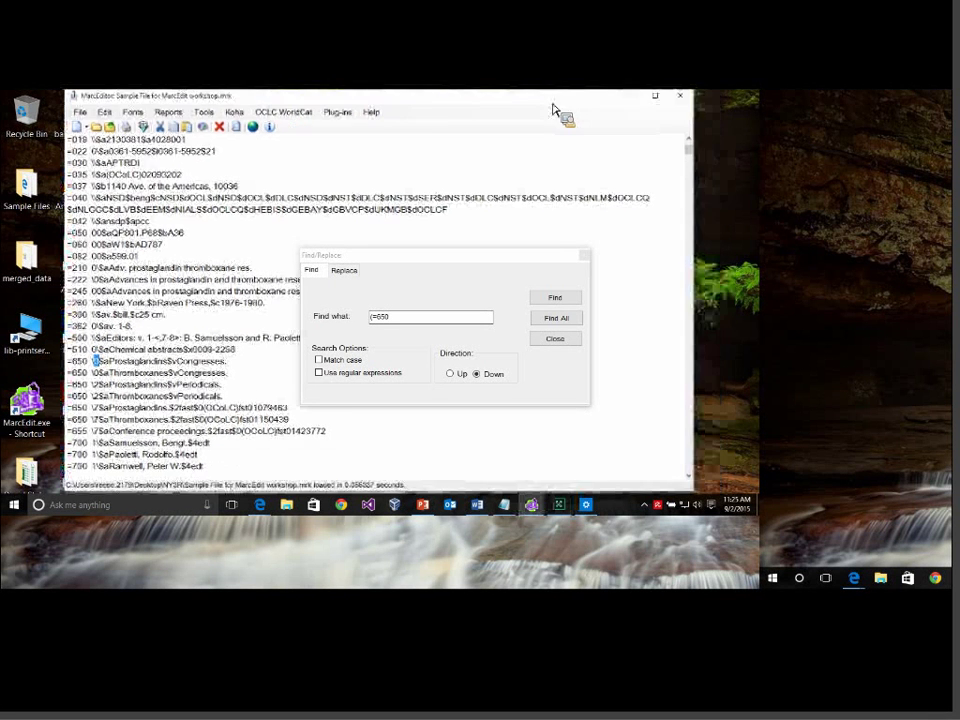
left_click(485, 298)
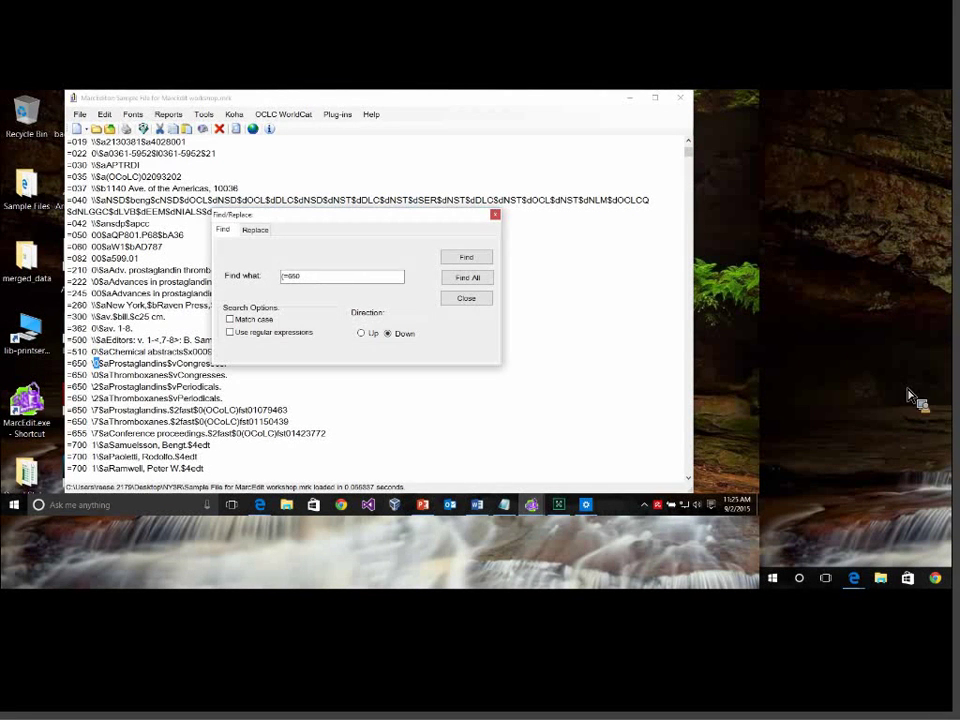
Try to find all 650 fields with a nonblank first indicator and second indicator not 7 using the regular expression (=650.{2}[^\][^7]), then close the results.
left_click(155, 410)
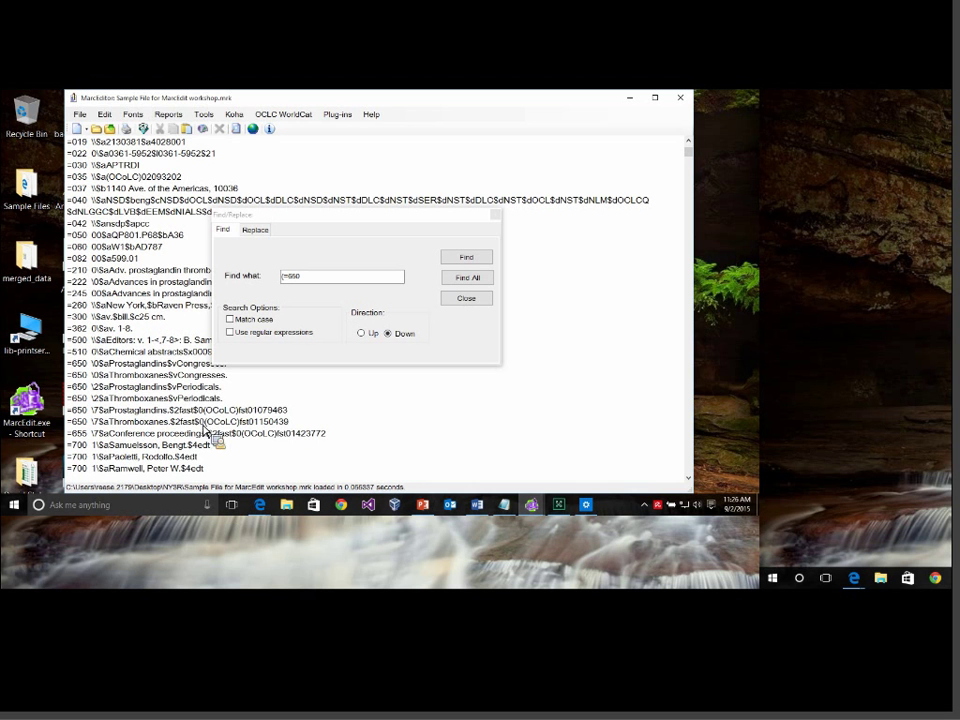
left_click(413, 327)
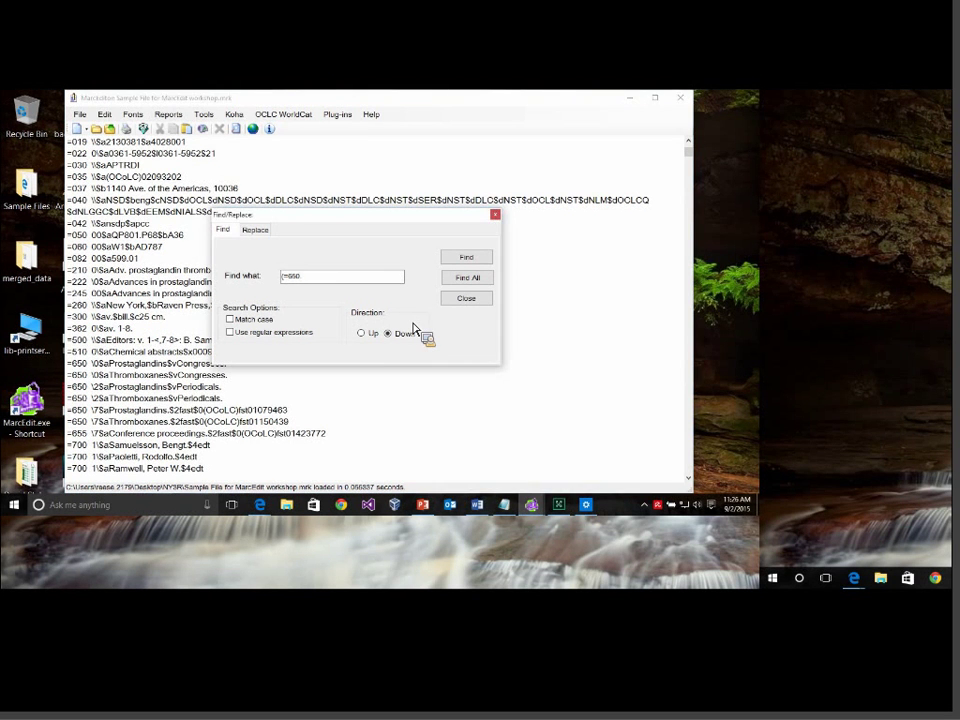
type("2$")
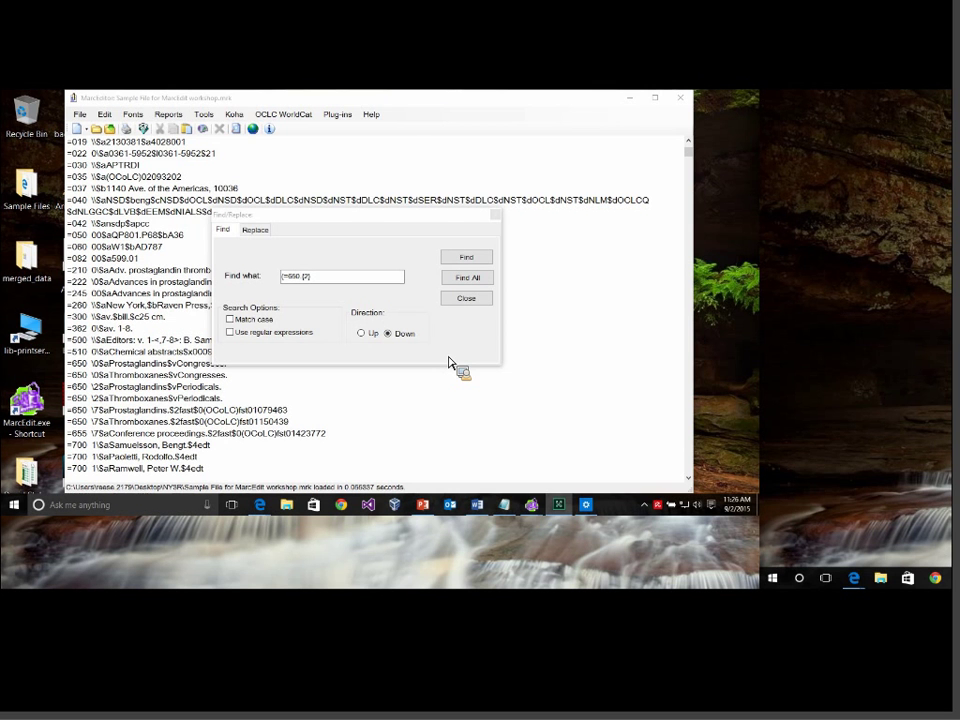
left_click(431, 320)
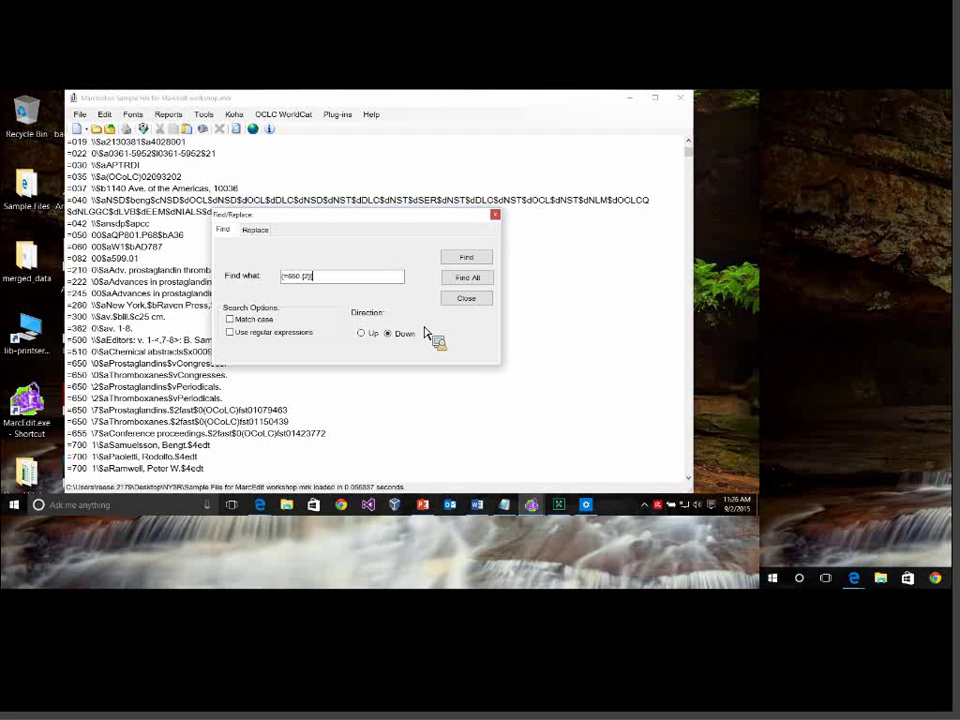
type("[^\\][$]")
key("BackSpace")
type("*?)")
left_click(230, 332)
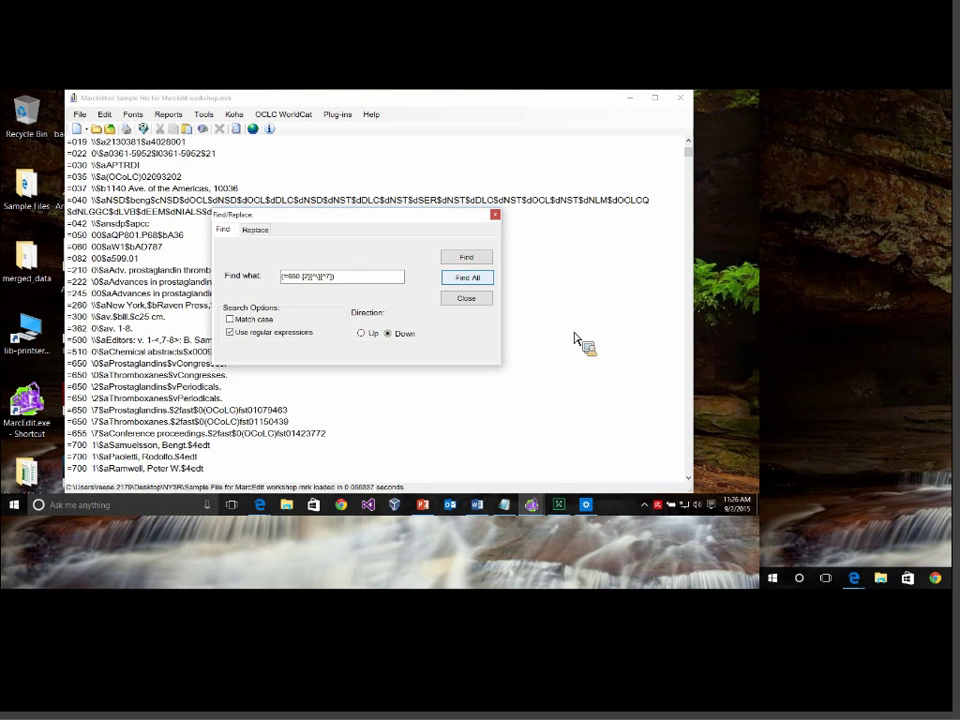
left_click(466, 277)
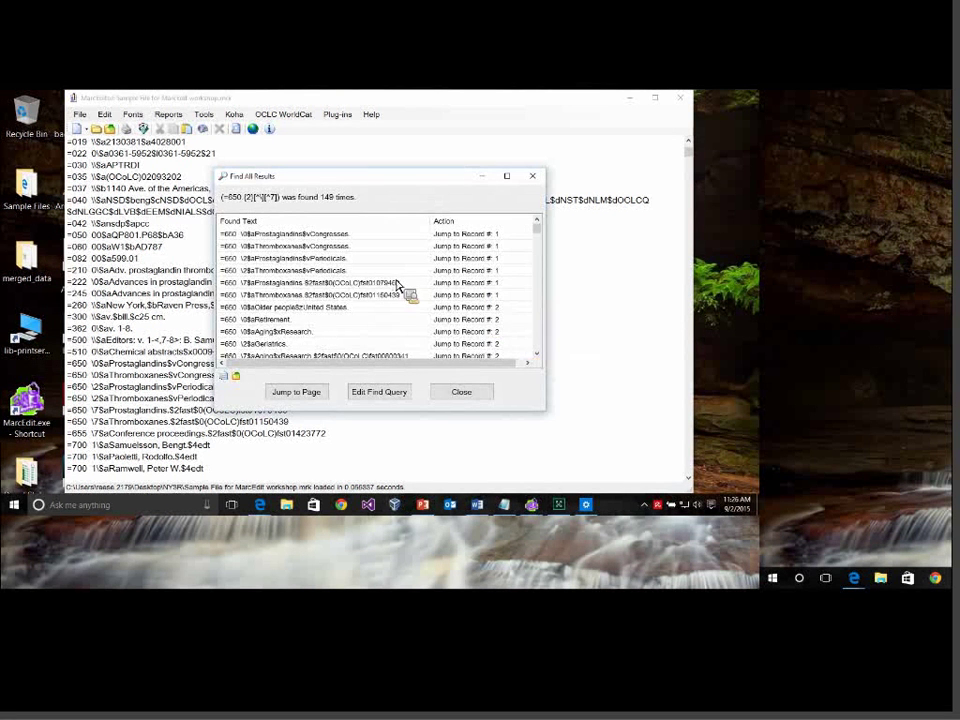
scroll(395, 285, "down", 2)
scroll(395, 285, "up", 2)
left_click(584, 506)
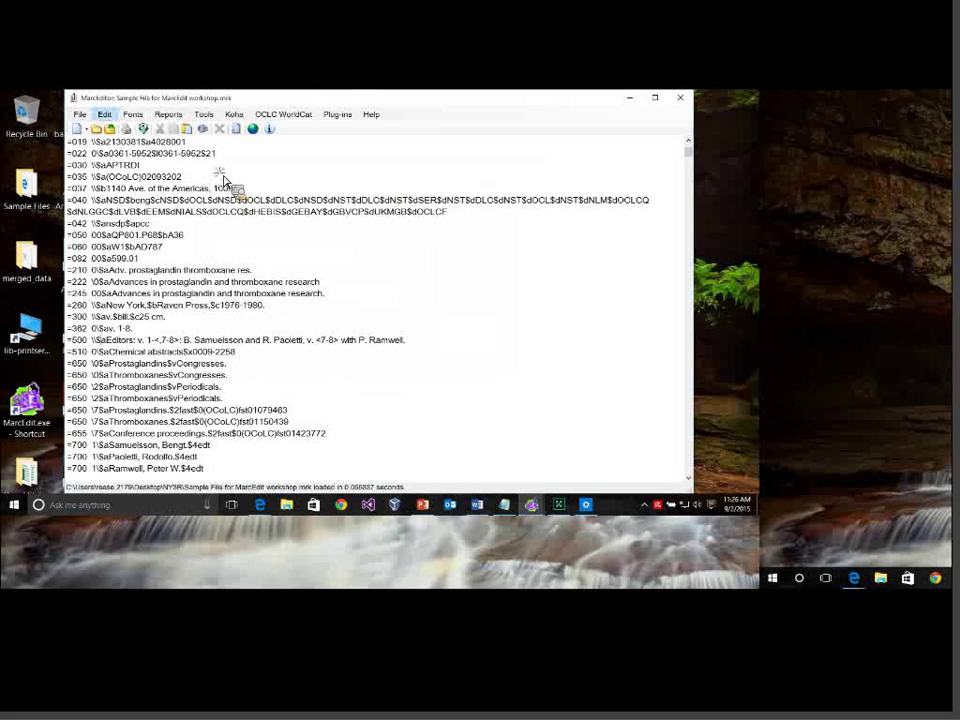
Find all 650 fields matching the regular expression (=650.{2}[^\\][^7]), with the backslash escaped.
left_click(108, 114)
left_click(165, 231)
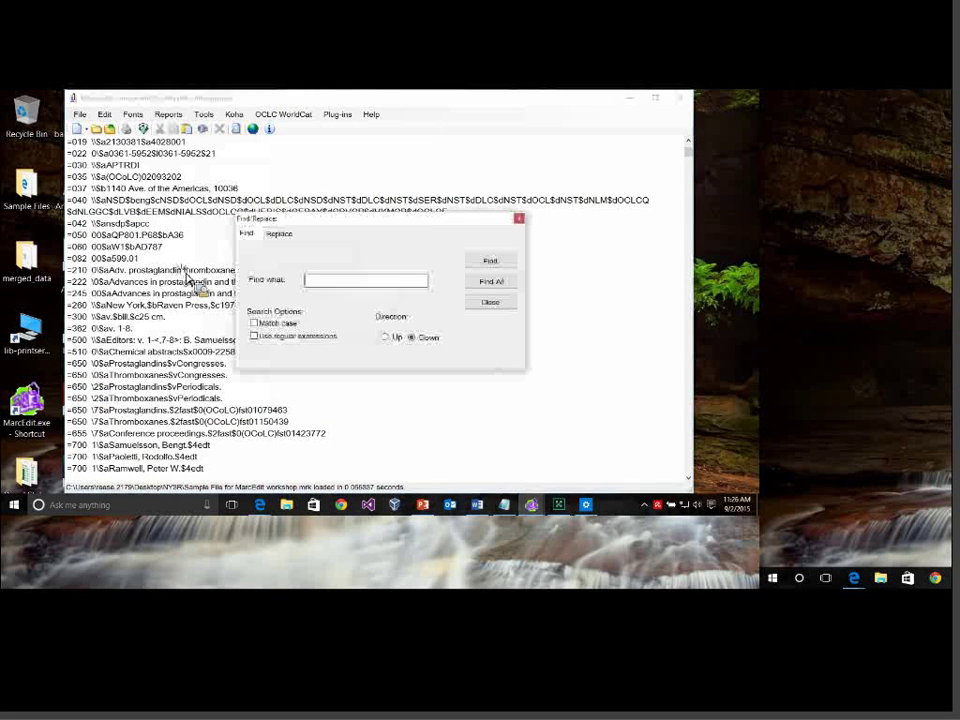
type("=")
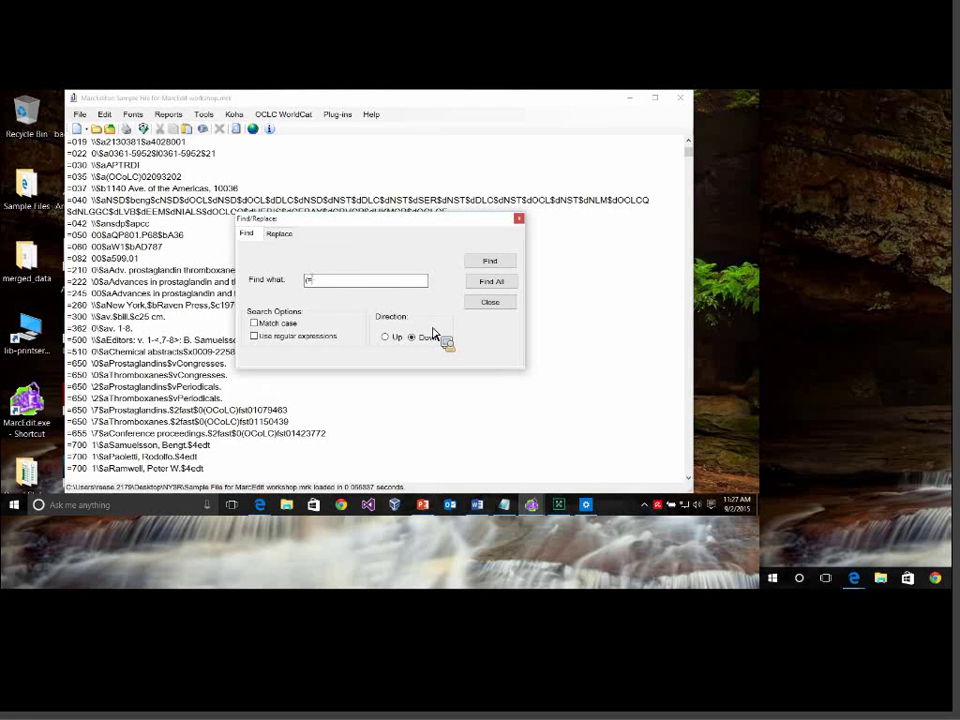
type("650")
type("  \\2")
type("$")
type("^")
type("\\]")
type("[")
type("*")
type("?")
type("])")
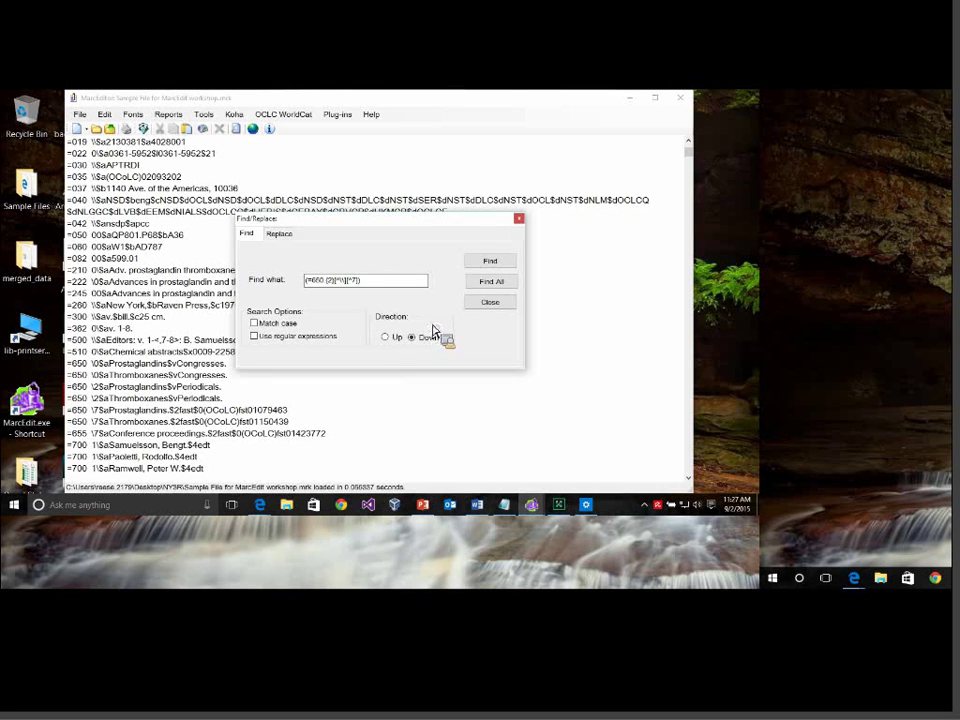
left_click(276, 336)
left_click(491, 281)
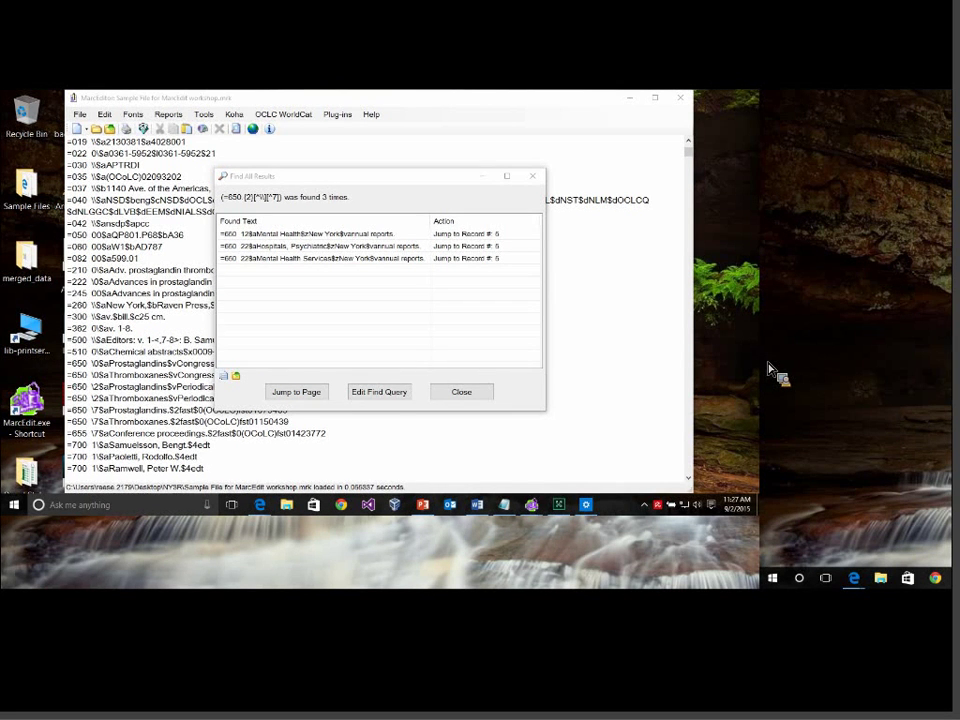
Close the list of found 650 fields and minimize the MarcEditor window.
right_click(891, 240)
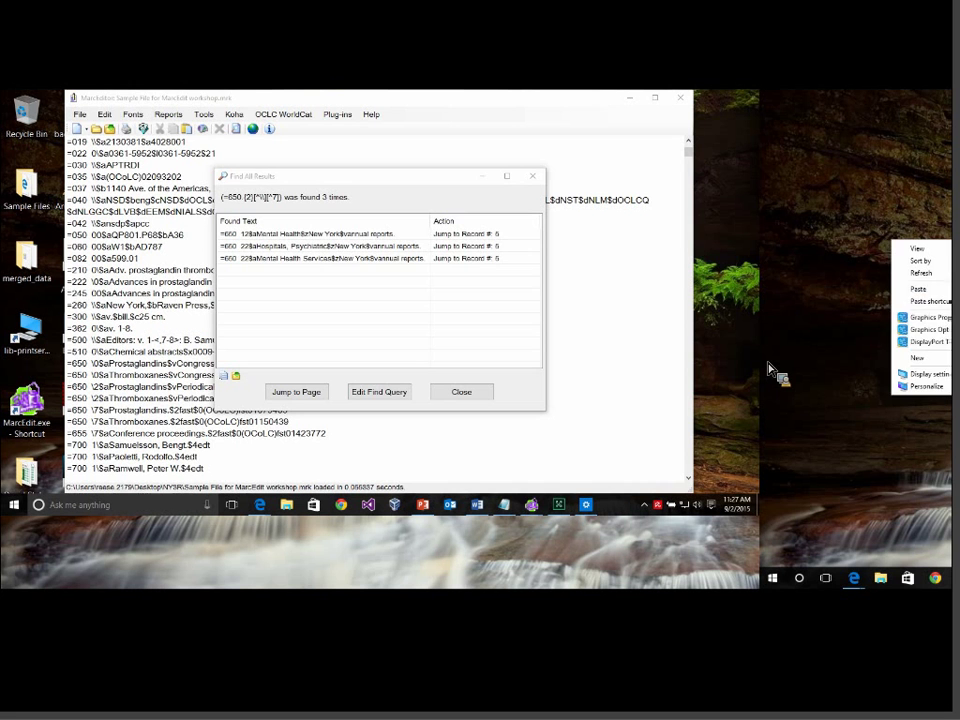
left_click(729, 332)
left_click(461, 392)
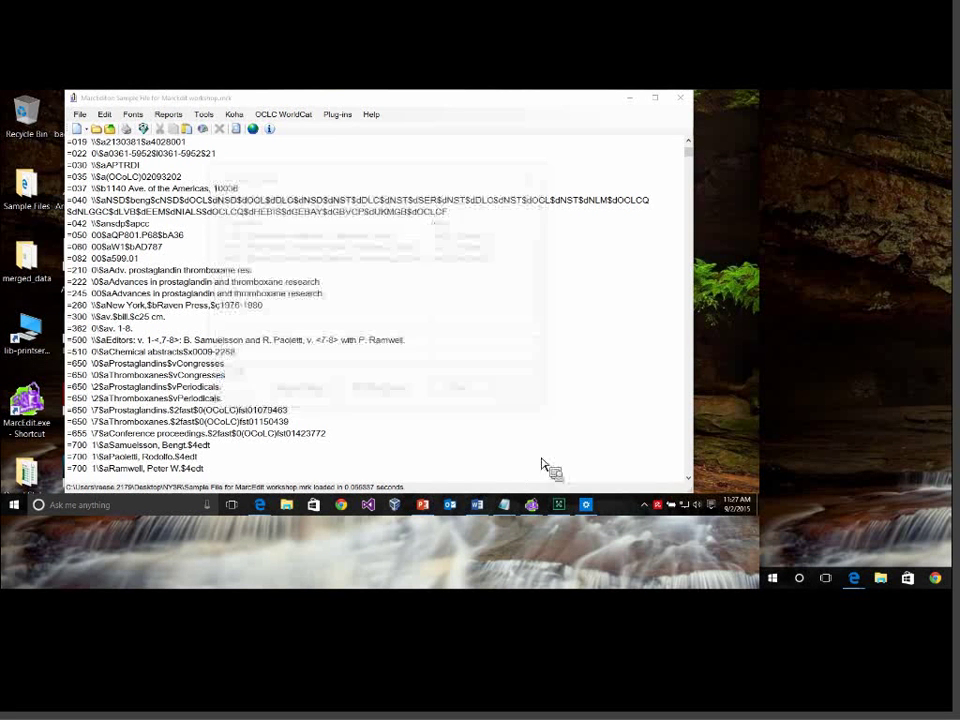
left_click(629, 97)
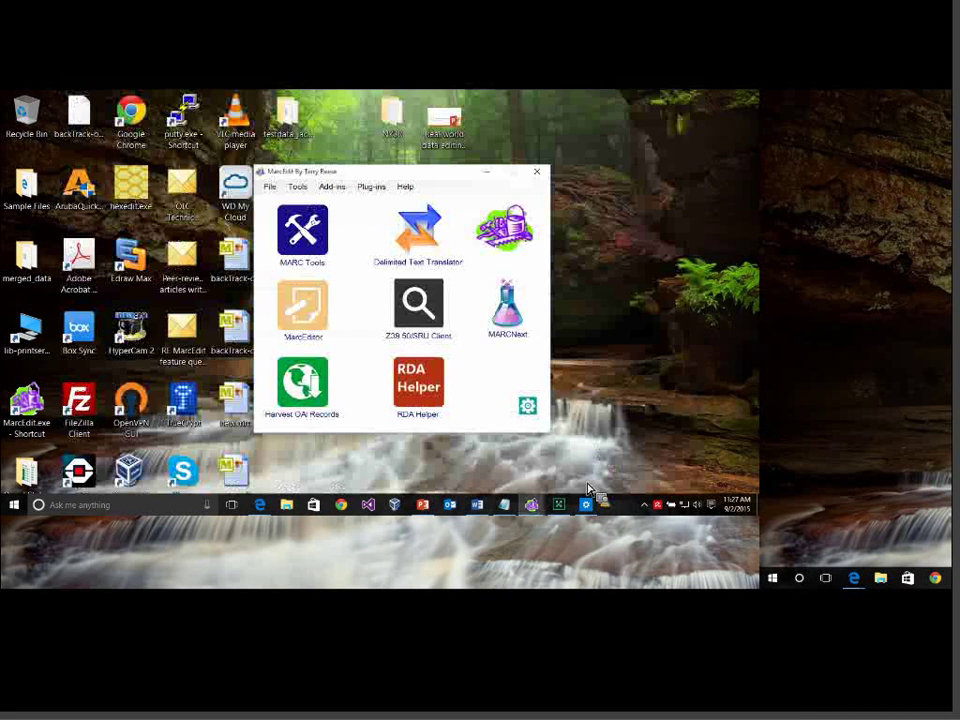
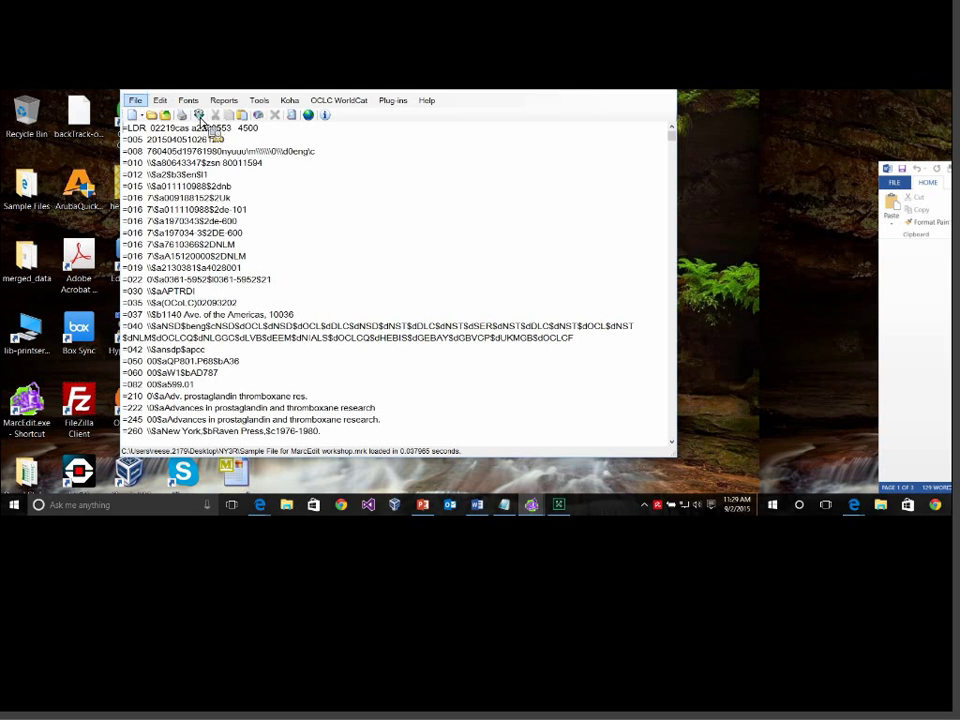
Open Select Records for Edit on the sample file and list its records with 650 as the display field.
left_click(136, 100)
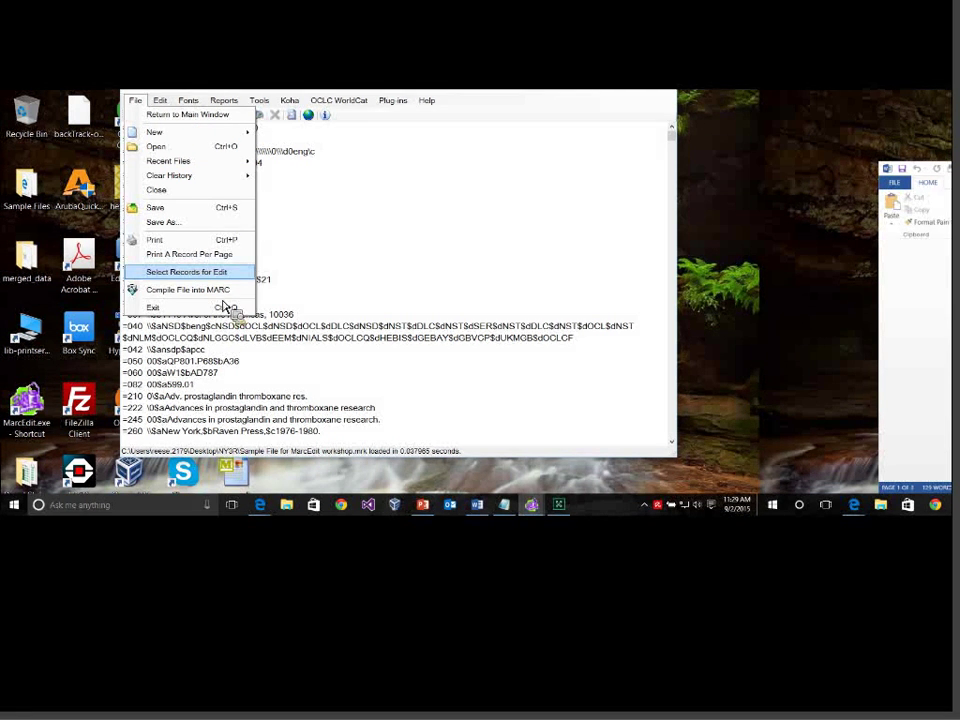
left_click(212, 272)
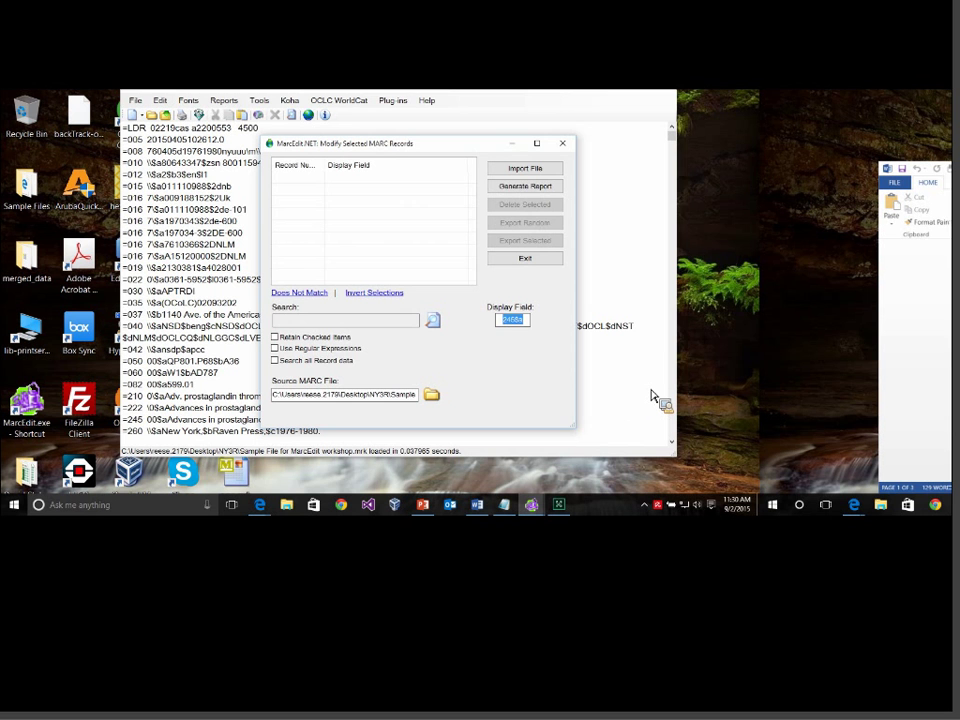
type("650")
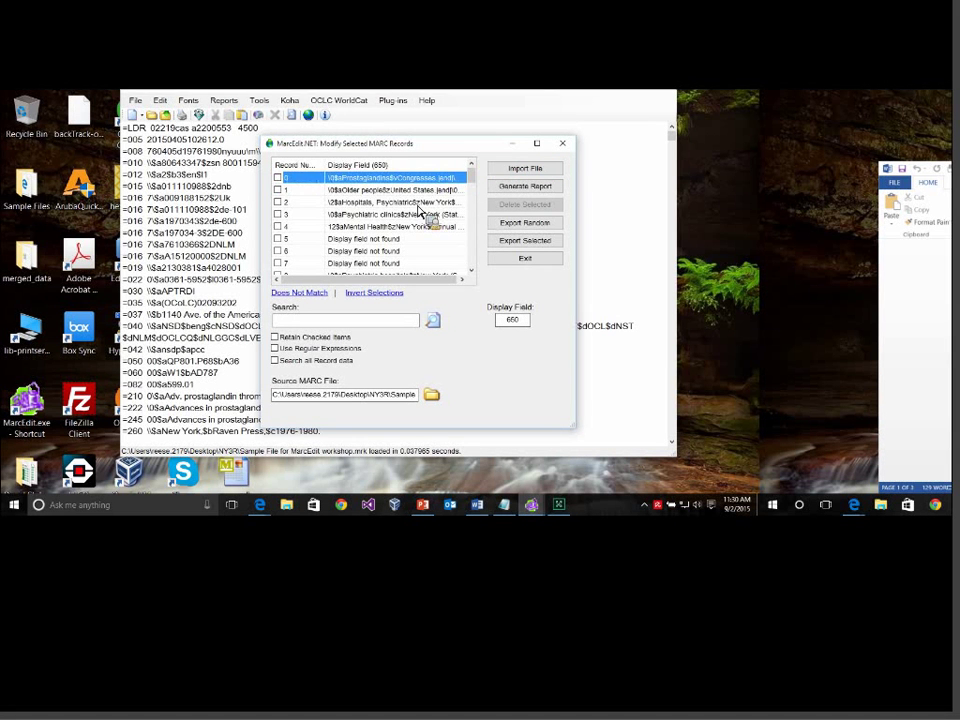
key("Down")
key("Down")
key("Down")
key("Down")
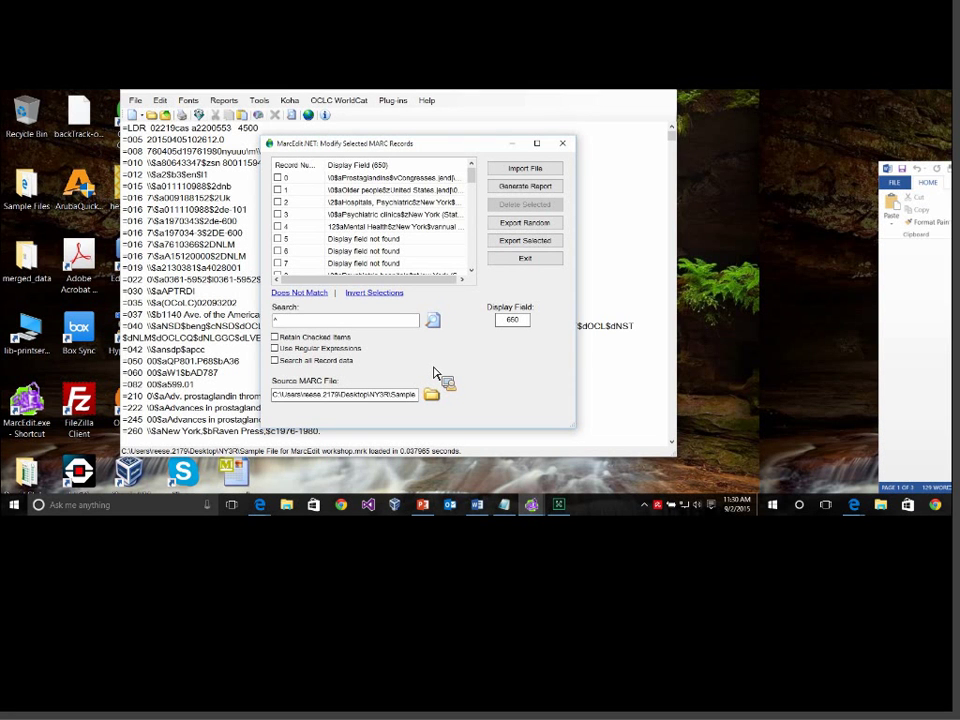
Select the records whose 650 second indicator is not 7 by searching with the regular expression ^.[^7].
type("[^7]")
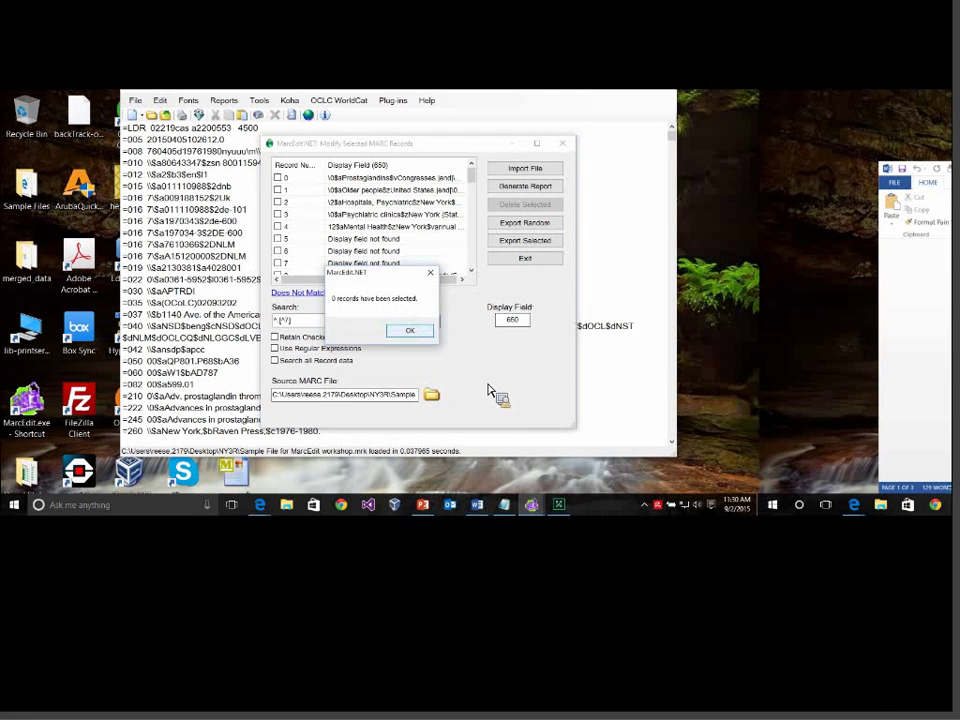
key("Return")
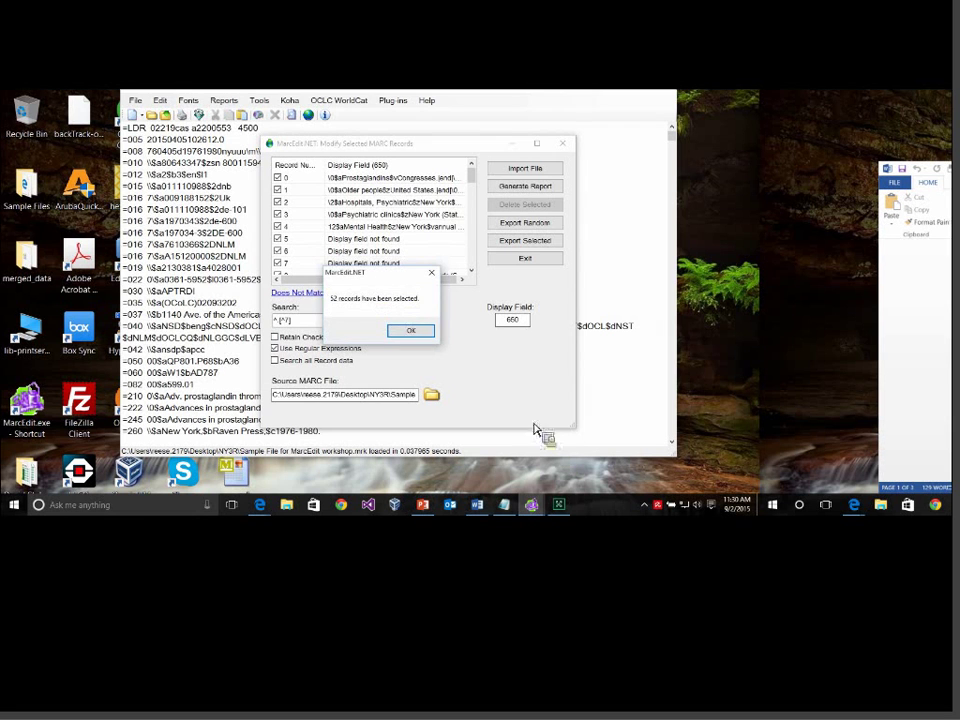
key("Return")
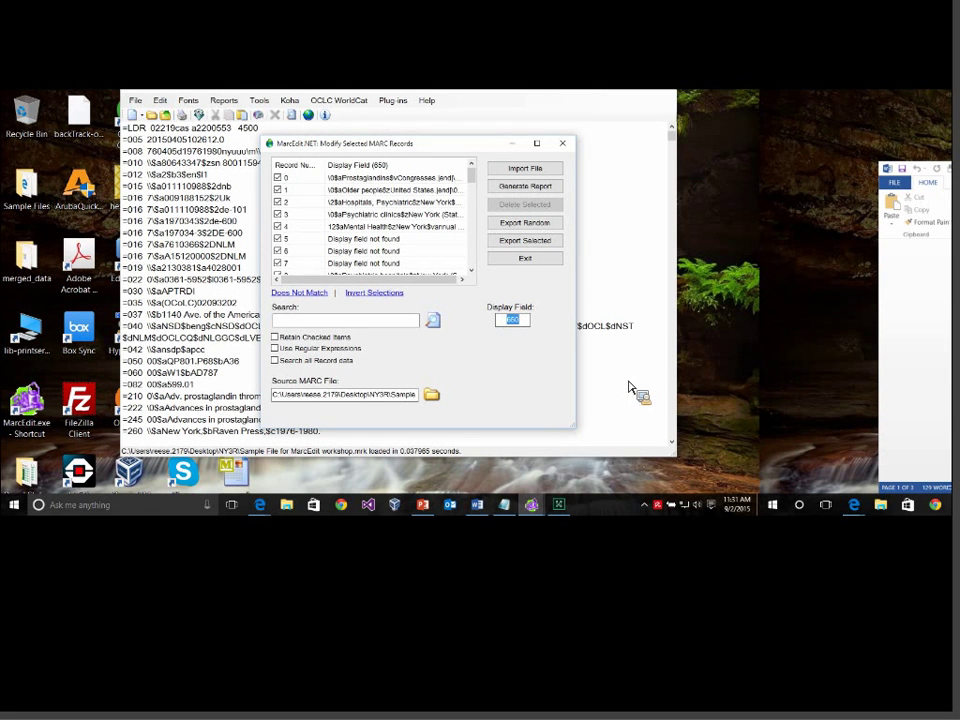
With 050$a as display field, select the records matching "display field not found" and export them for editing.
type("050$a")
key("Return")
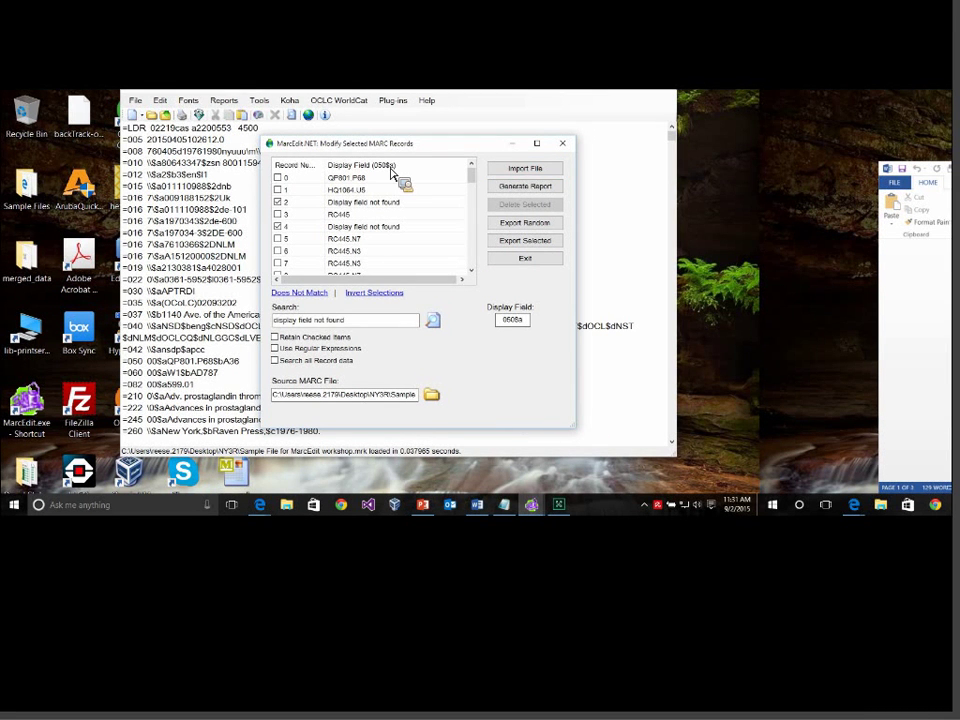
left_click(372, 292)
left_click(372, 292)
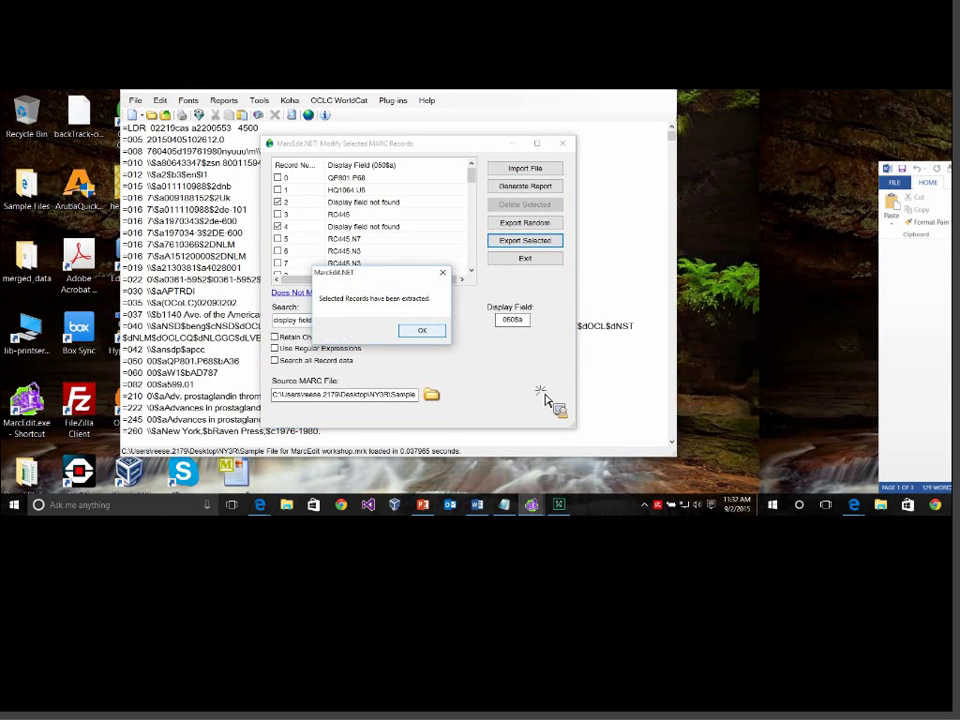
key("Return")
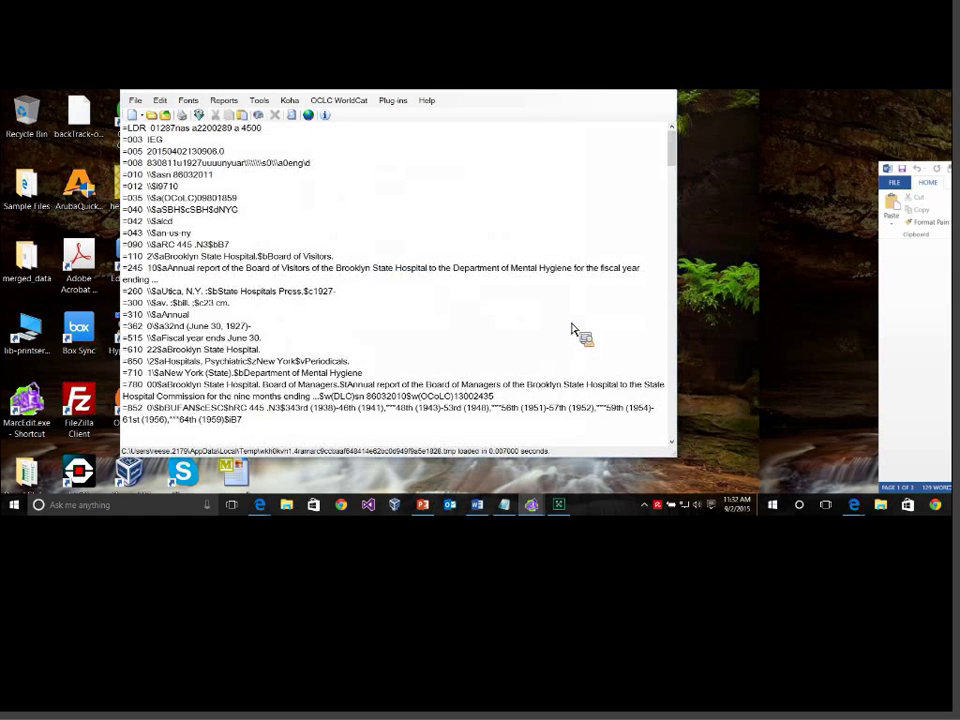
Look through the extracted records and check their field counts, closing the report when done.
scroll(572, 330, "down", 8)
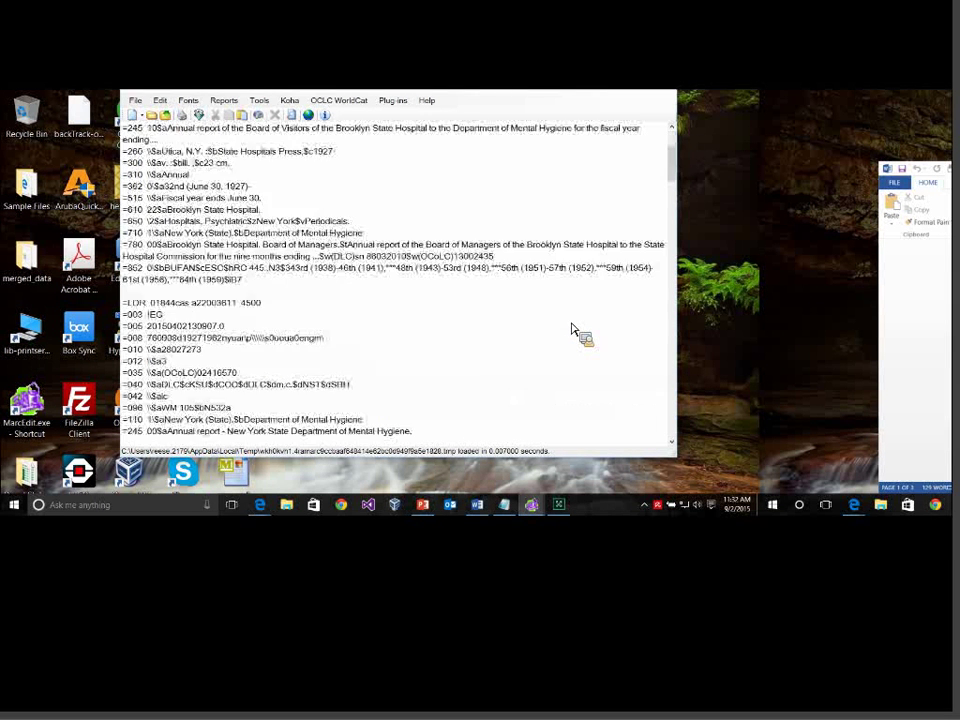
scroll(572, 332, "up", 8)
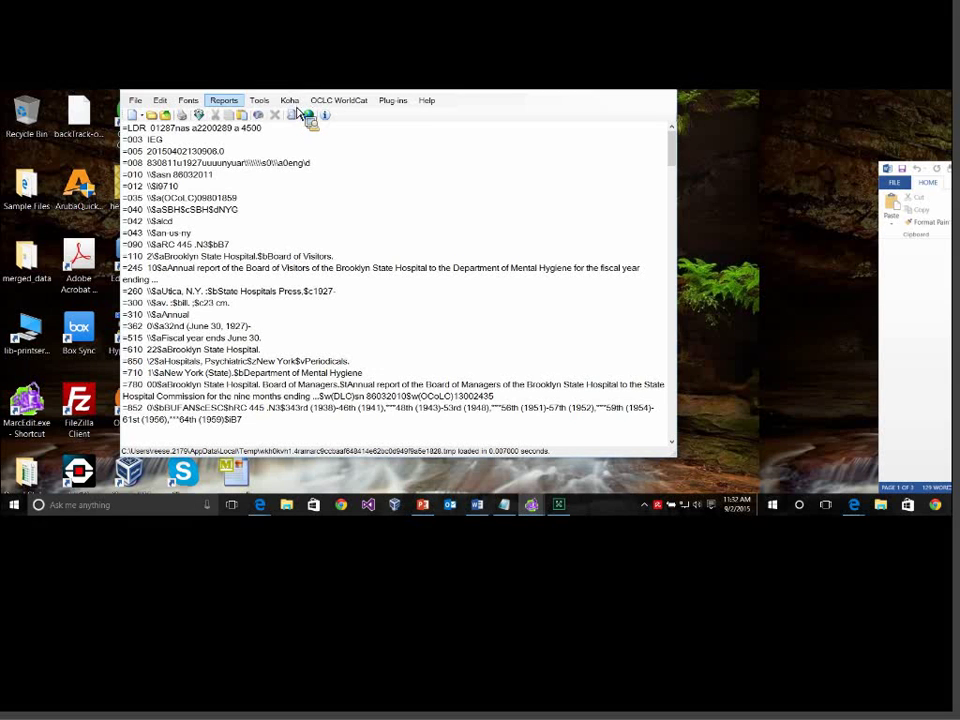
left_click(224, 100)
left_click(292, 114)
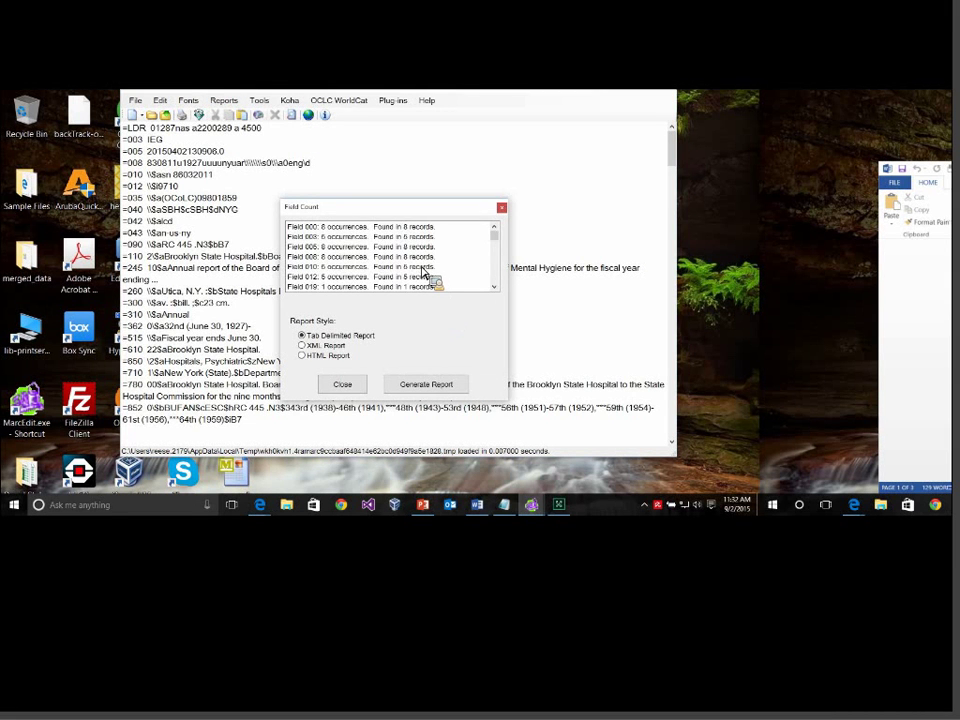
left_click(426, 386)
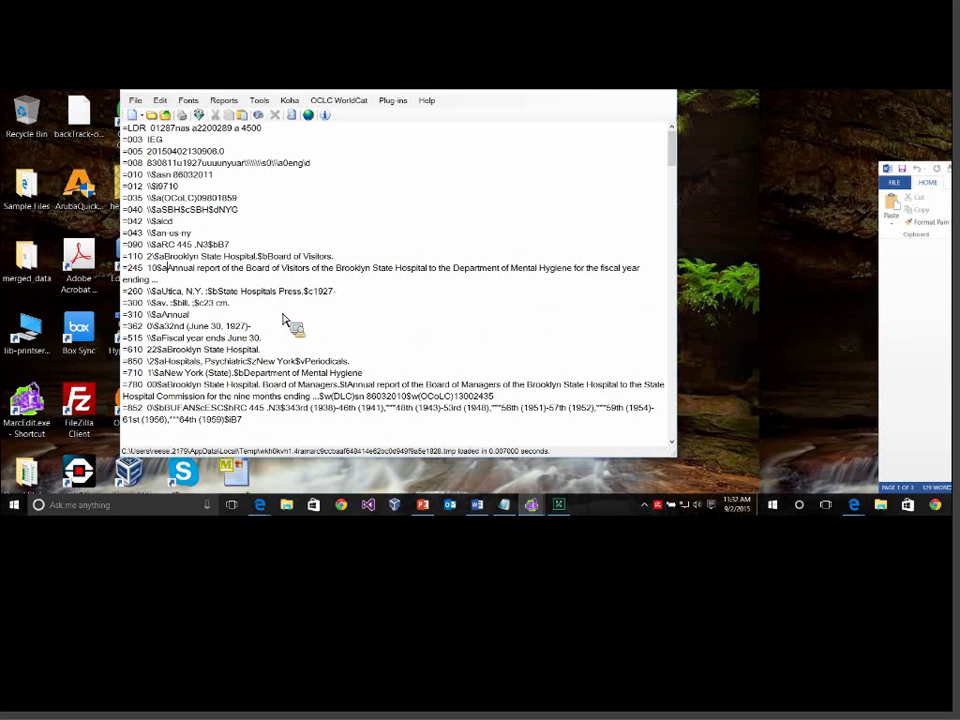
Insert "This field has been edited. --" before the title in the first record's 245 $a and save the extracted data to the source file.
type("This file")
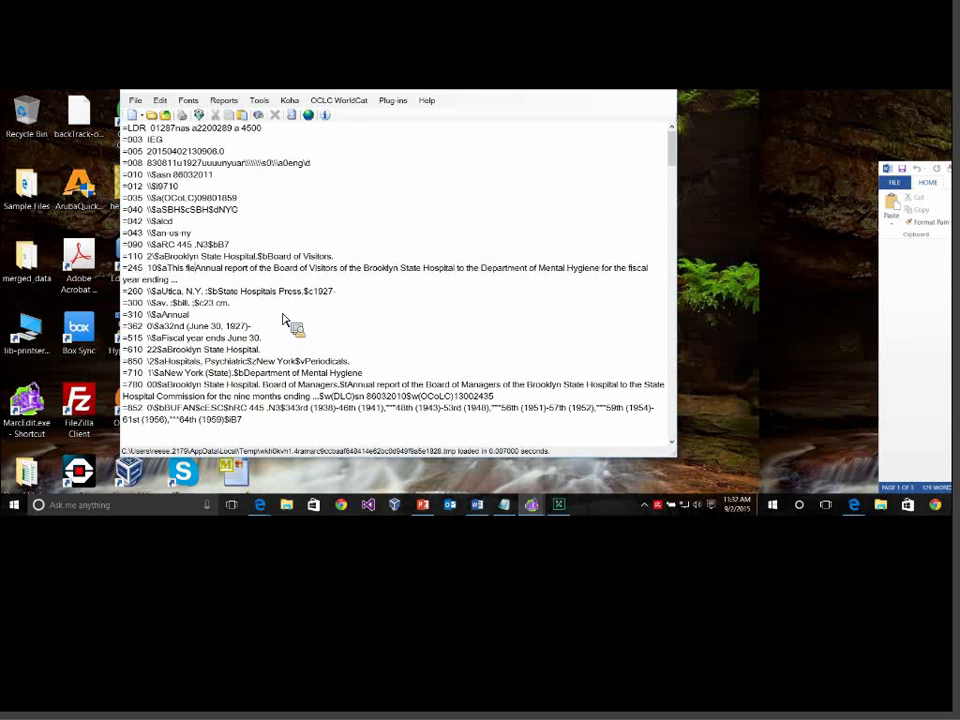
type("ld has been ed")
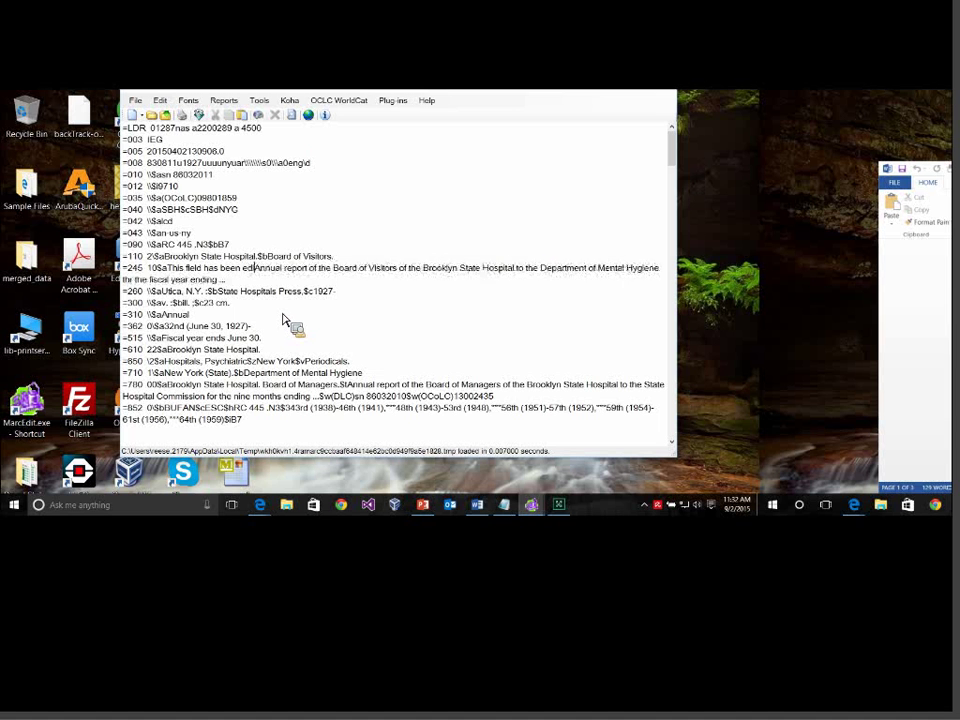
type("ited")
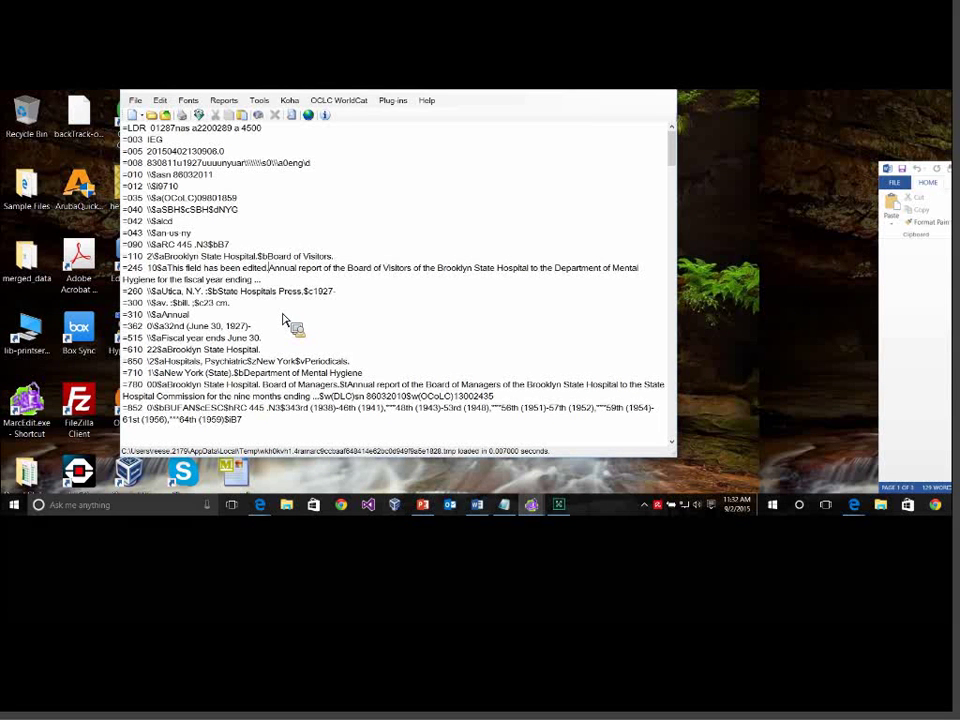
type(". --")
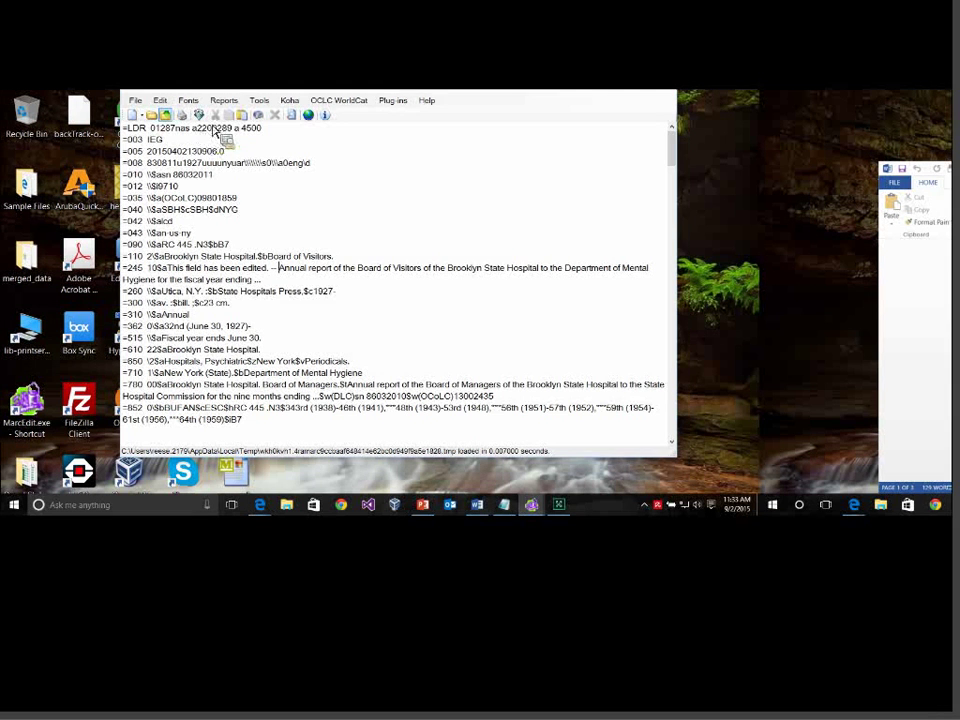
key("ctrl+s")
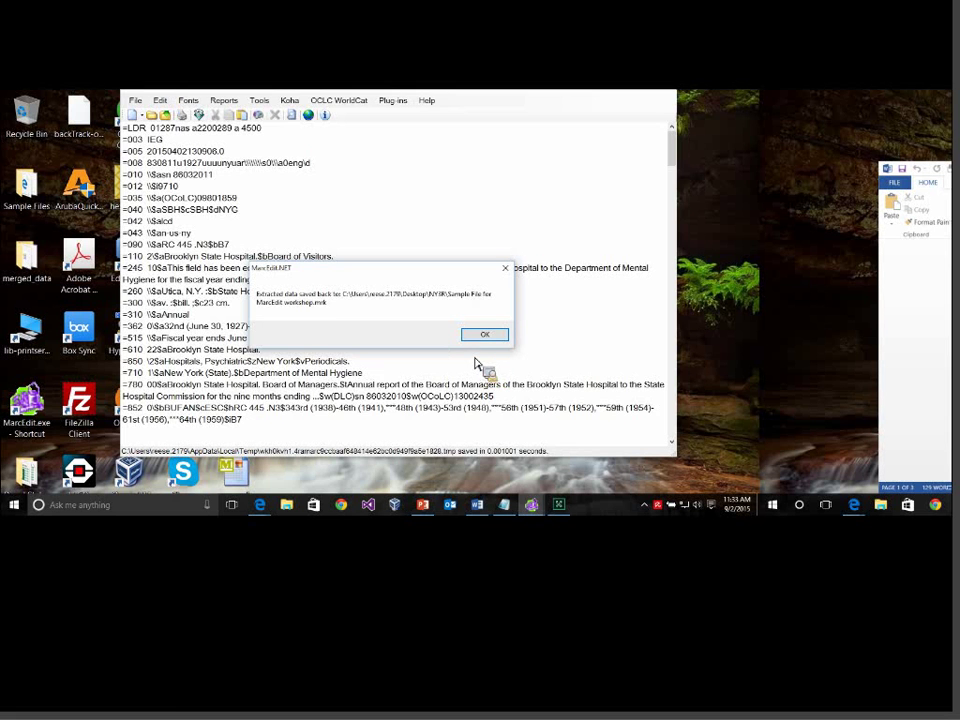
key("Return")
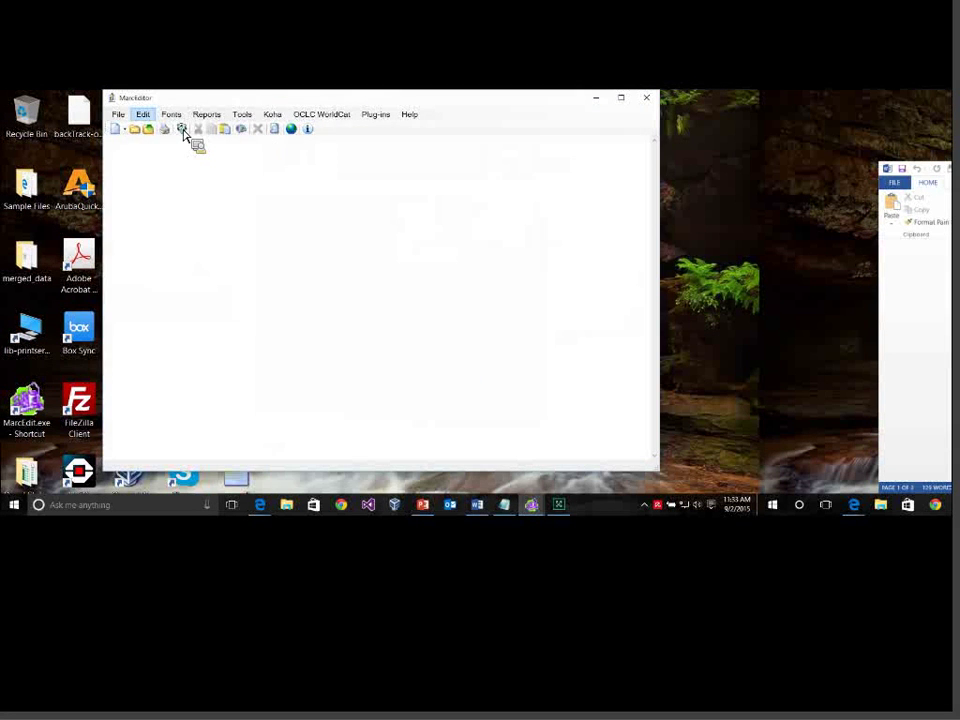
Reopen the recent file Sample File for MarcEdit workshop.mrk.
left_click(118, 114)
mouse_move(160, 175)
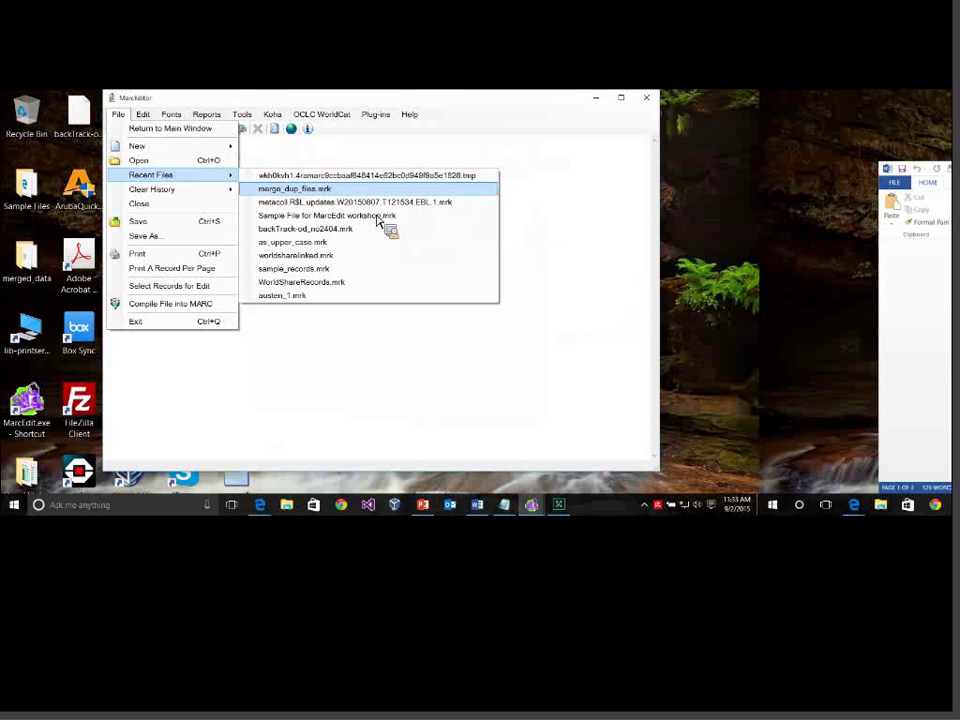
left_click(382, 216)
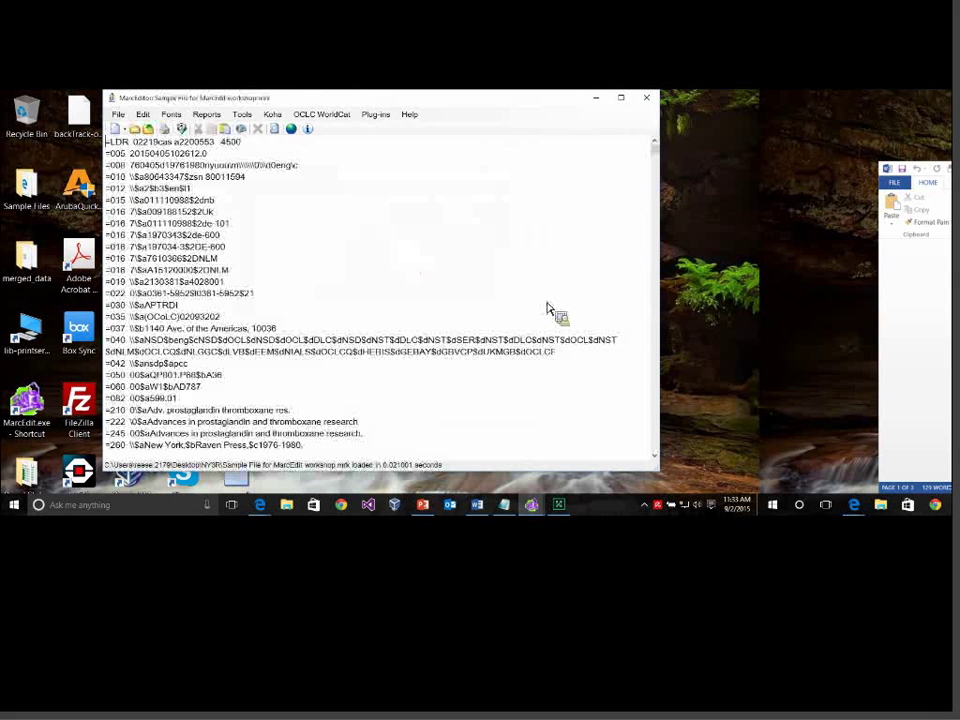
Locate the Brooklyn State Hospital record in the full file and highlight the text added to its 245 field.
scroll(563, 314, "down", 3)
scroll(563, 314, "down", 4)
scroll(563, 314, "down", 4)
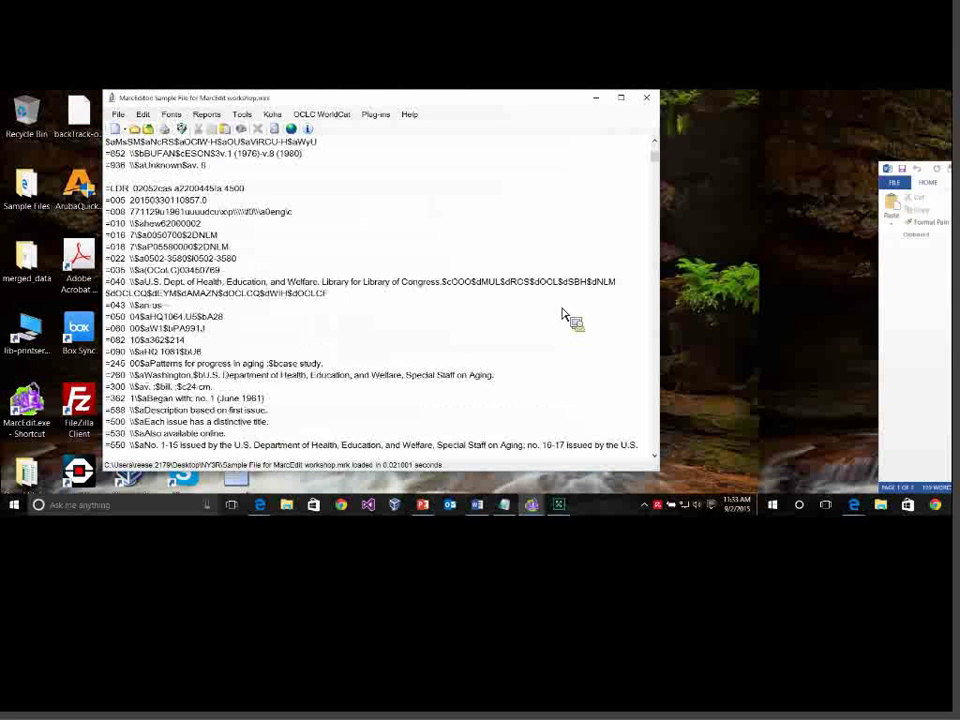
scroll(563, 314, "down", 2)
scroll(563, 314, "down", 1)
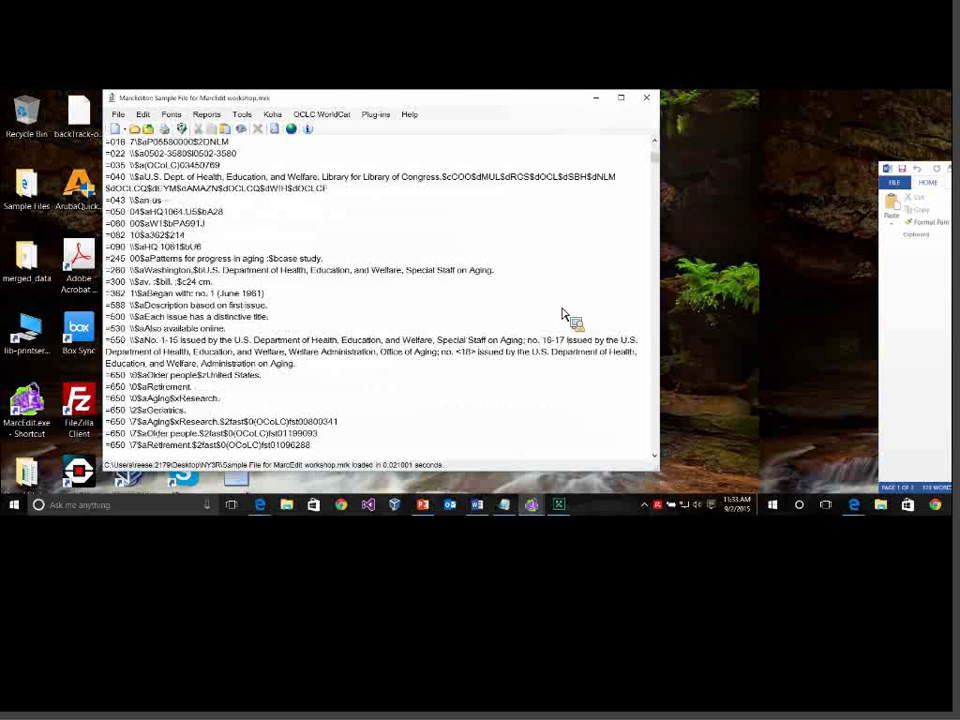
scroll(563, 314, "down", 4)
scroll(563, 314, "up", 12)
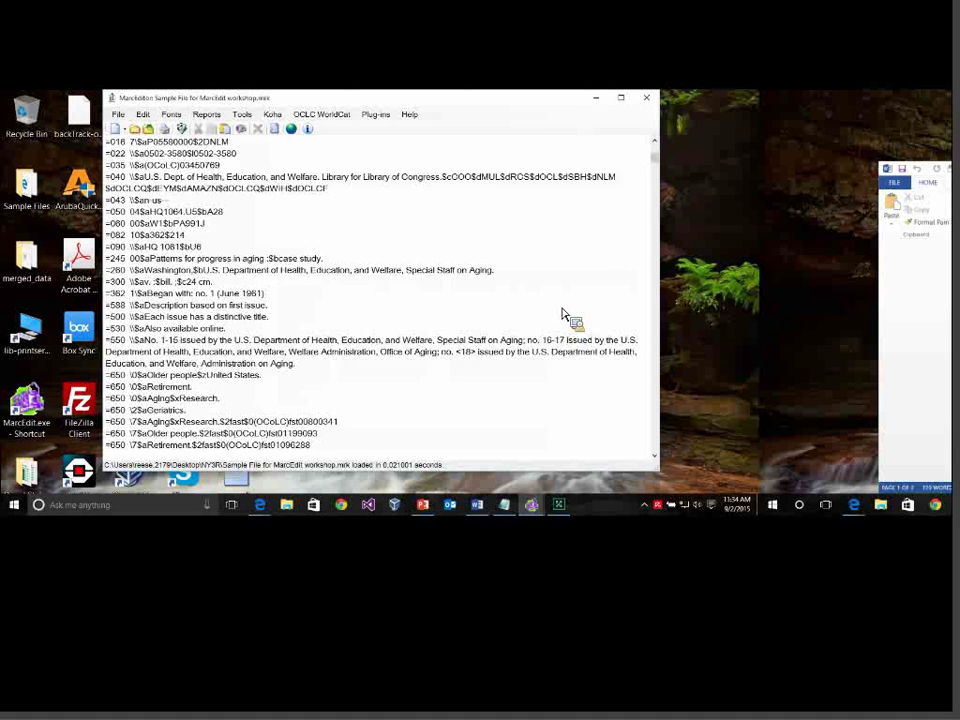
scroll(415, 245, "up", 4)
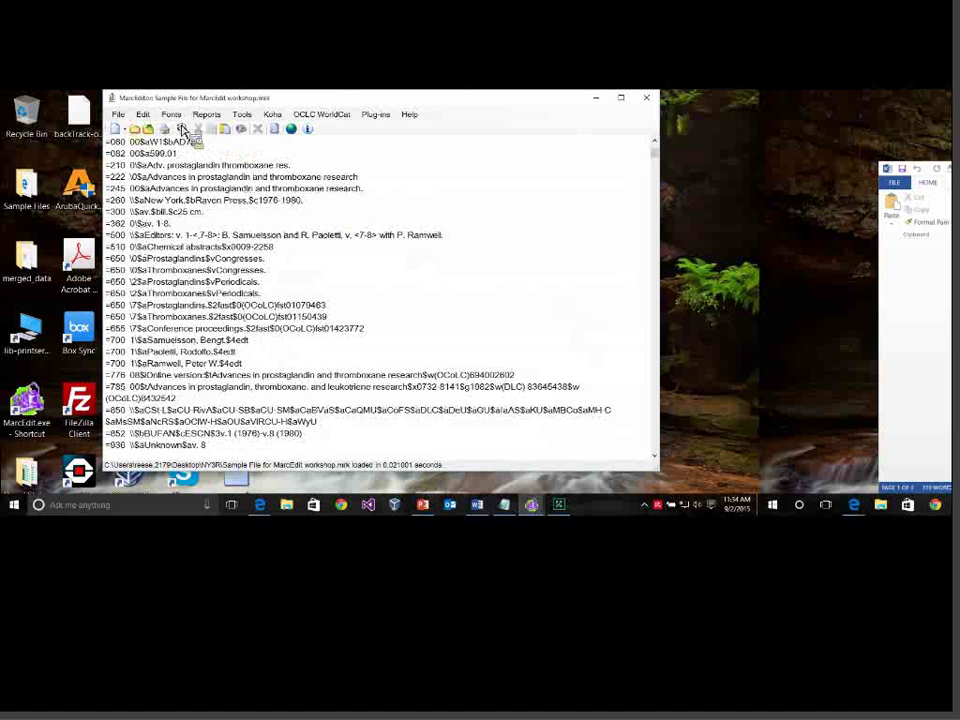
scroll(369, 350, "down", 15)
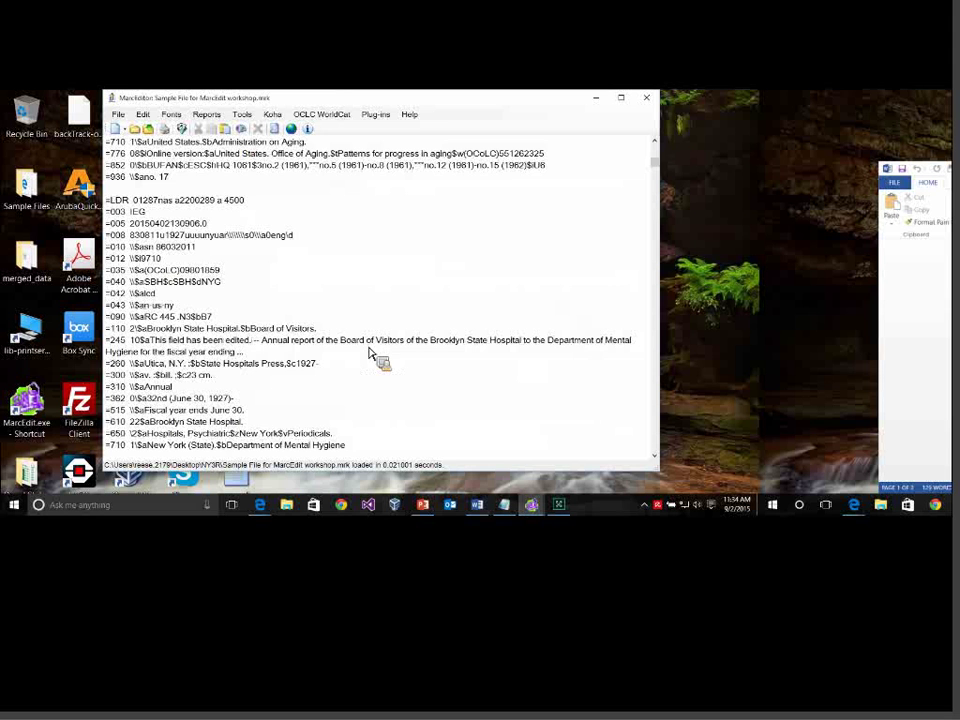
scroll(369, 352, "down", 1)
left_click_drag(262, 305, 180, 305)
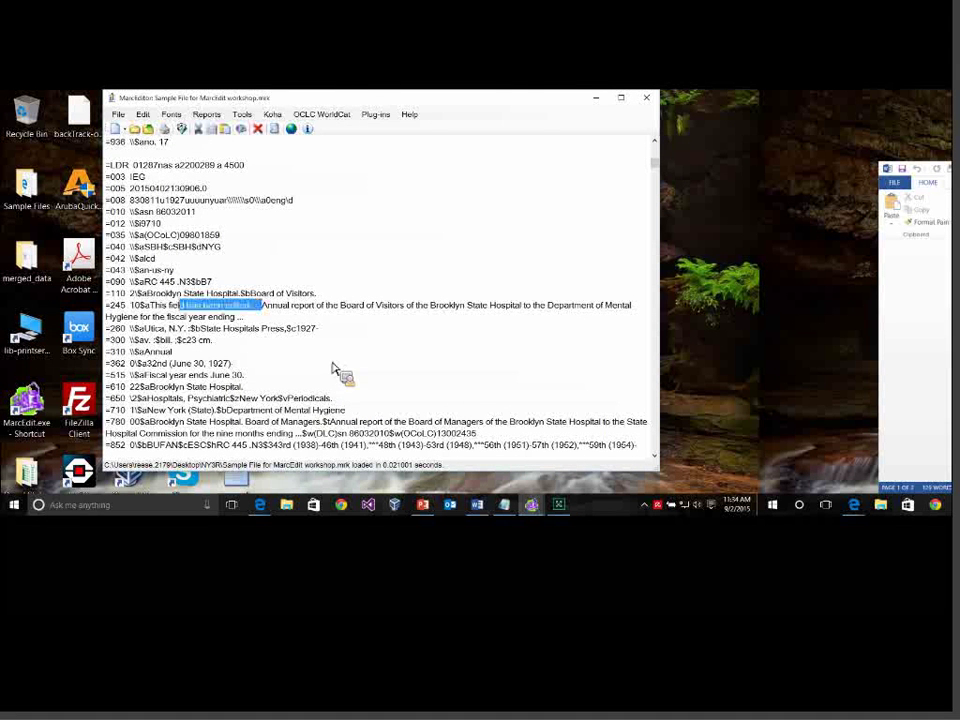
key("shift+Home")
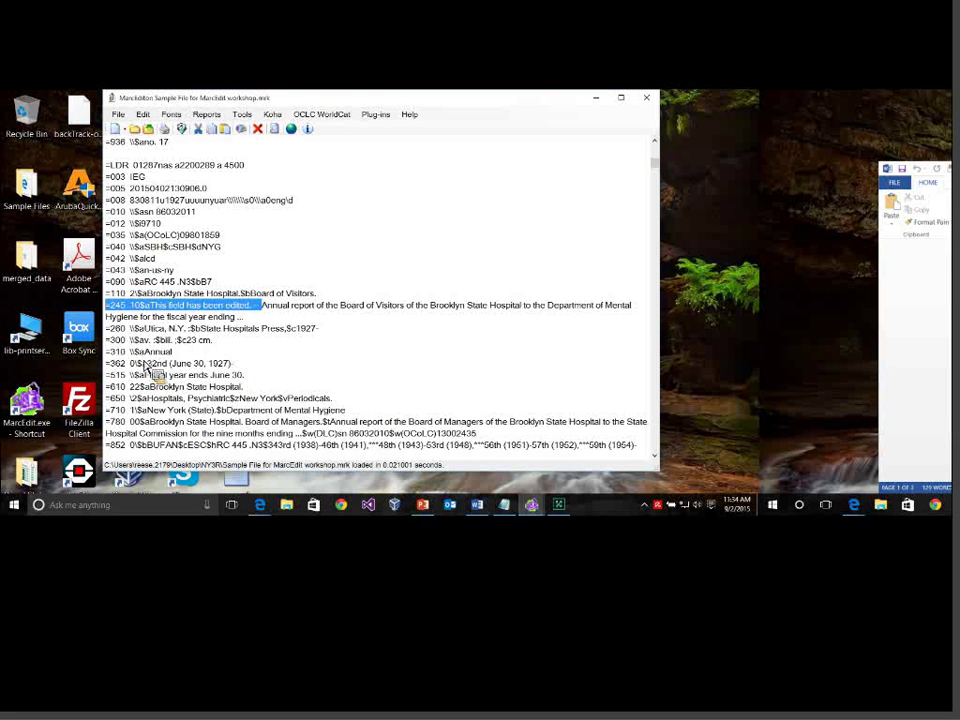
Check the field count report for the full sample file and close it.
left_click(206, 114)
left_click(228, 128)
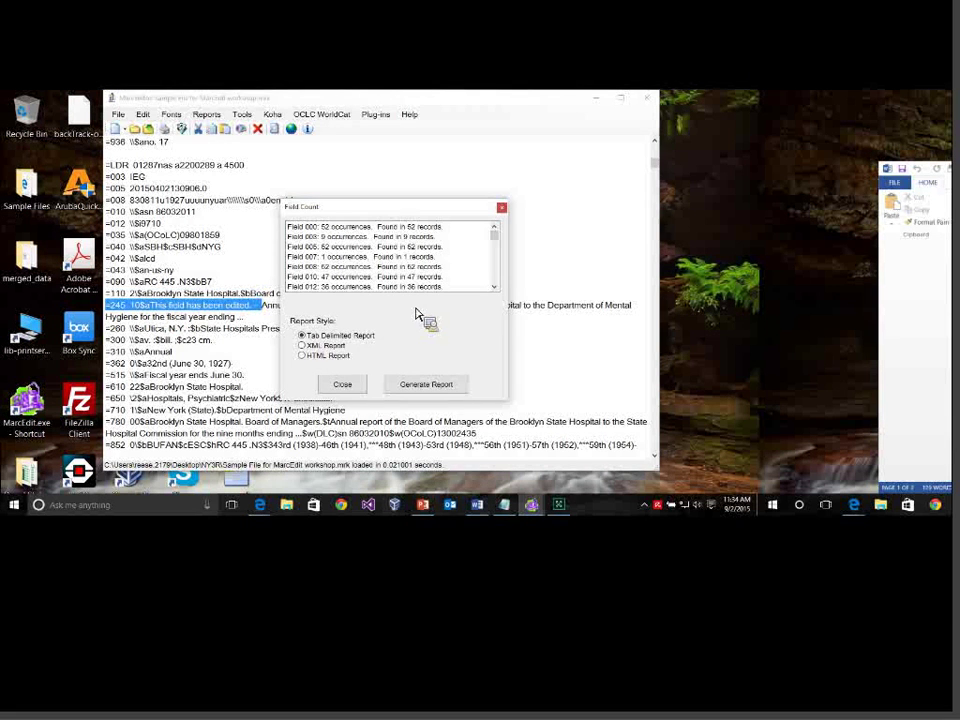
left_click(342, 384)
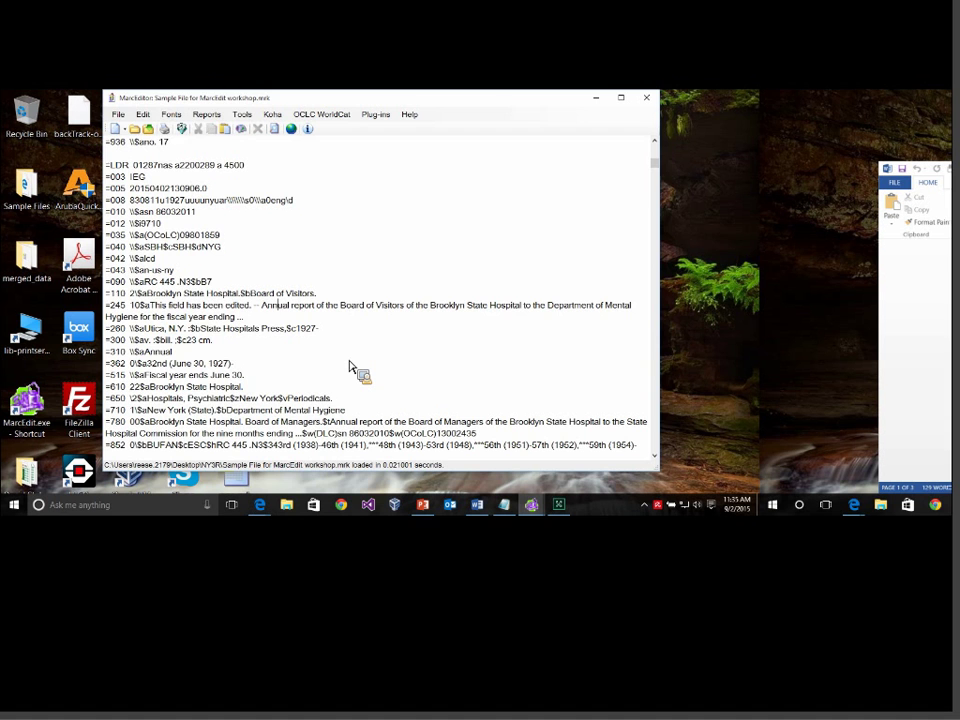
Close MarcEditor, switch to PowerPoint and advance the slide show to the second Question #2 Data Subsets slide.
left_click(646, 97)
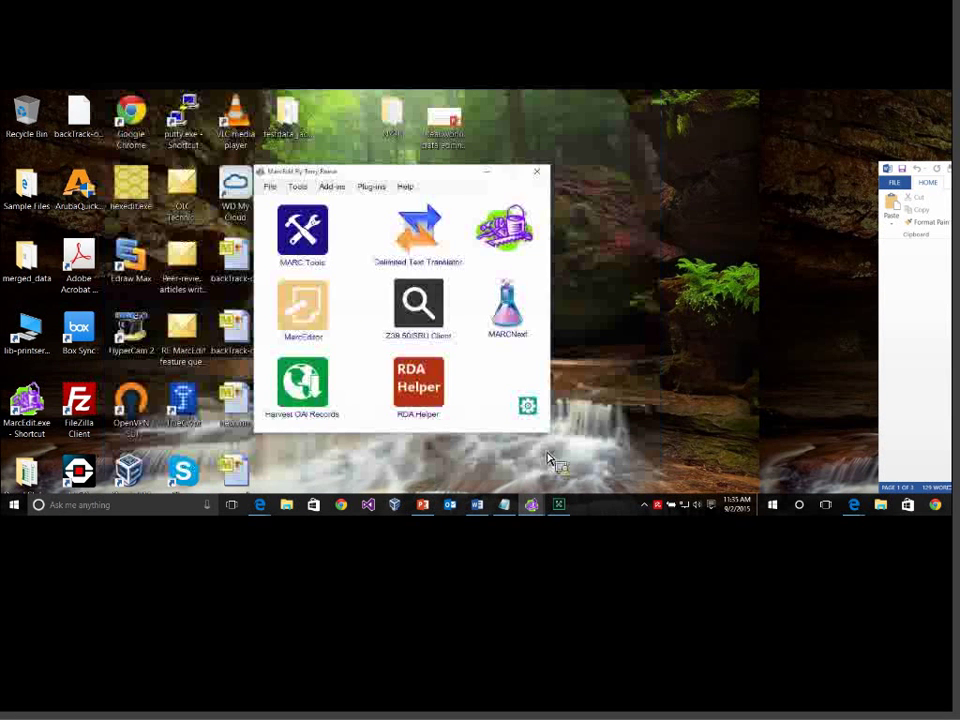
left_click(422, 504)
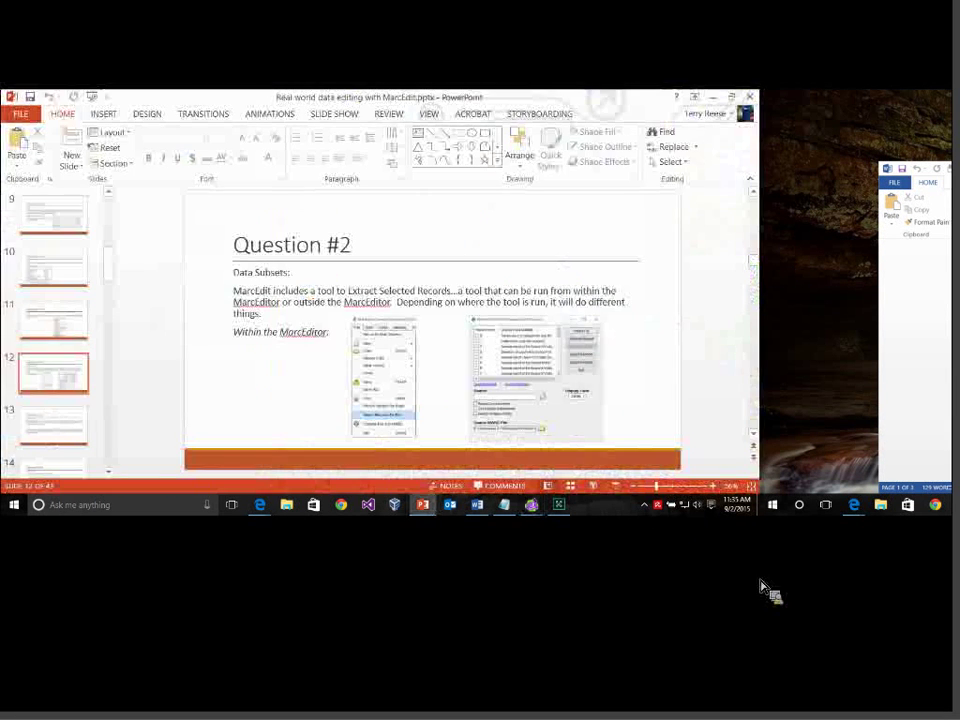
left_click(617, 484)
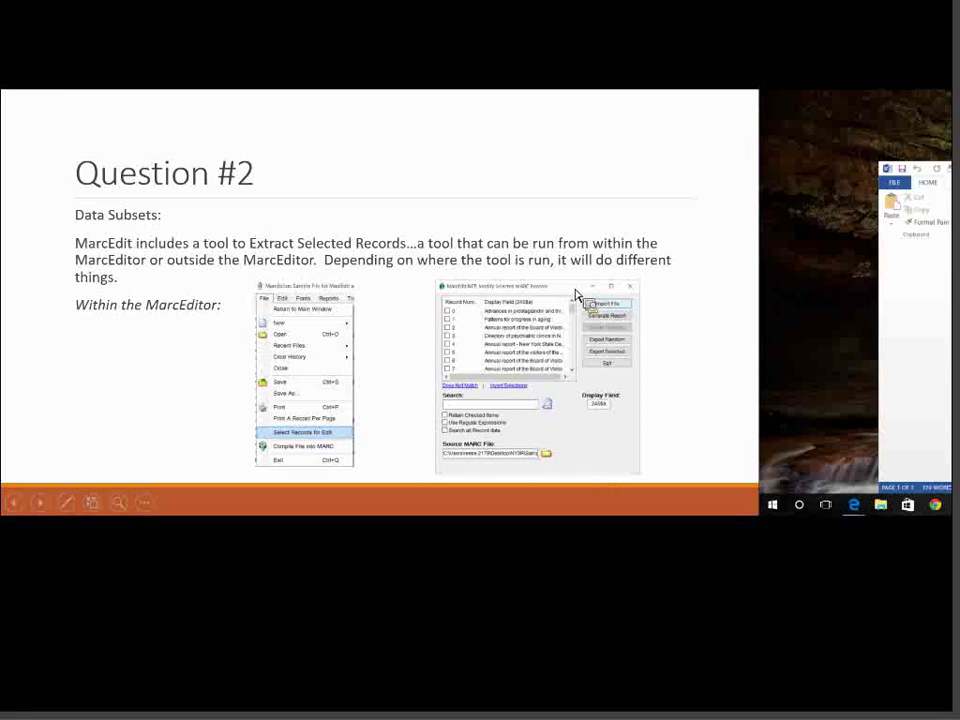
left_click(577, 286)
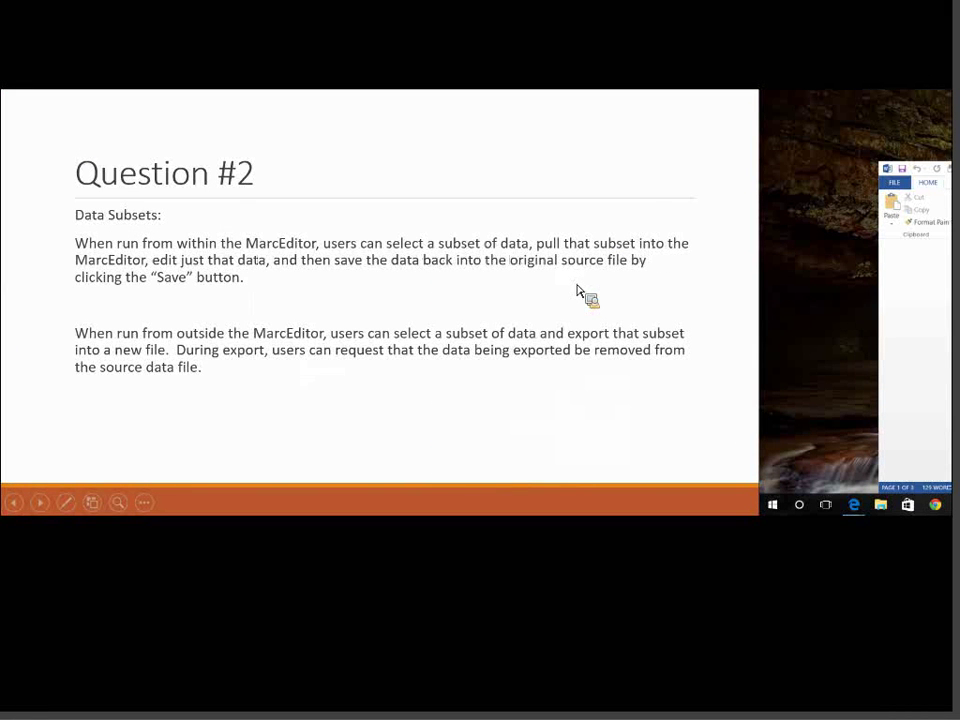
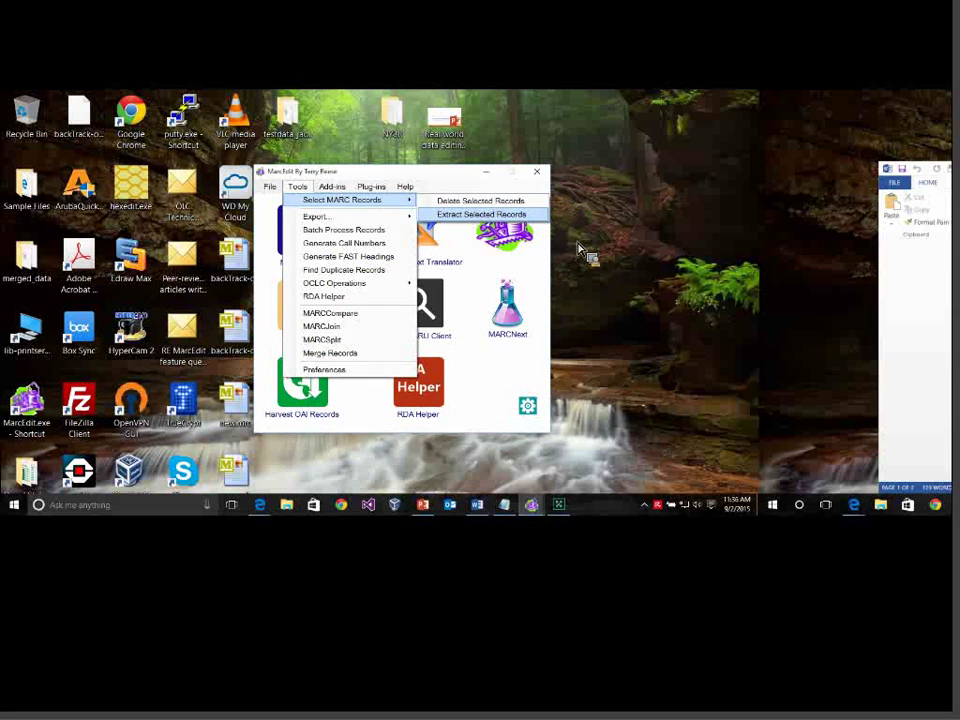
Open Extract Selected Records from outside the editor and import the records of Sample File for MarcEdit workshop.mrc.
left_click(468, 214)
left_click_drag(427, 174, 408, 142)
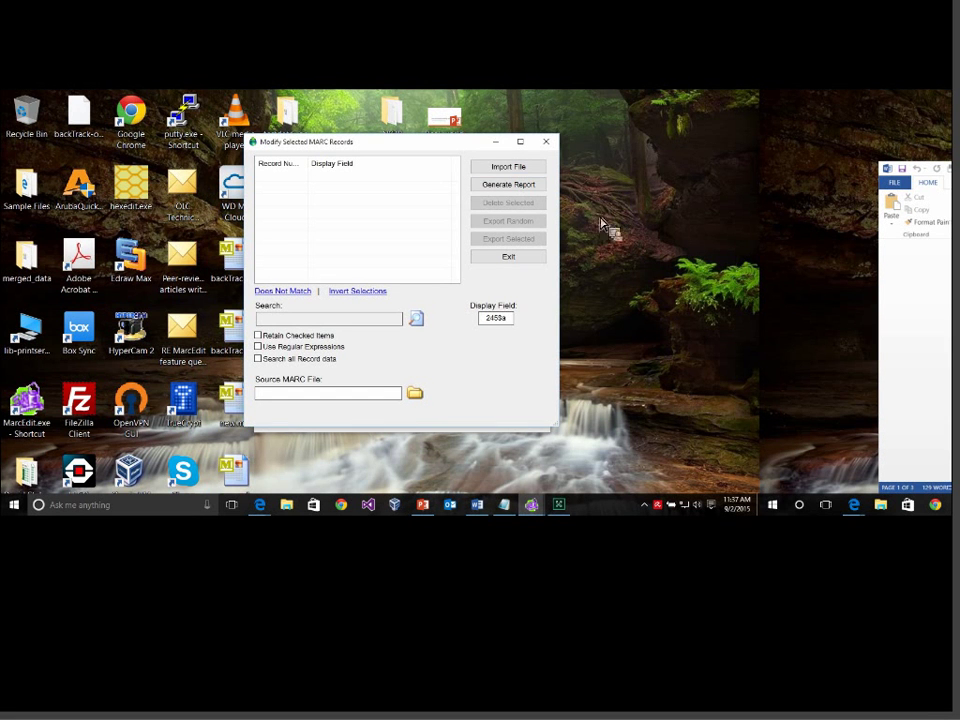
left_click(414, 393)
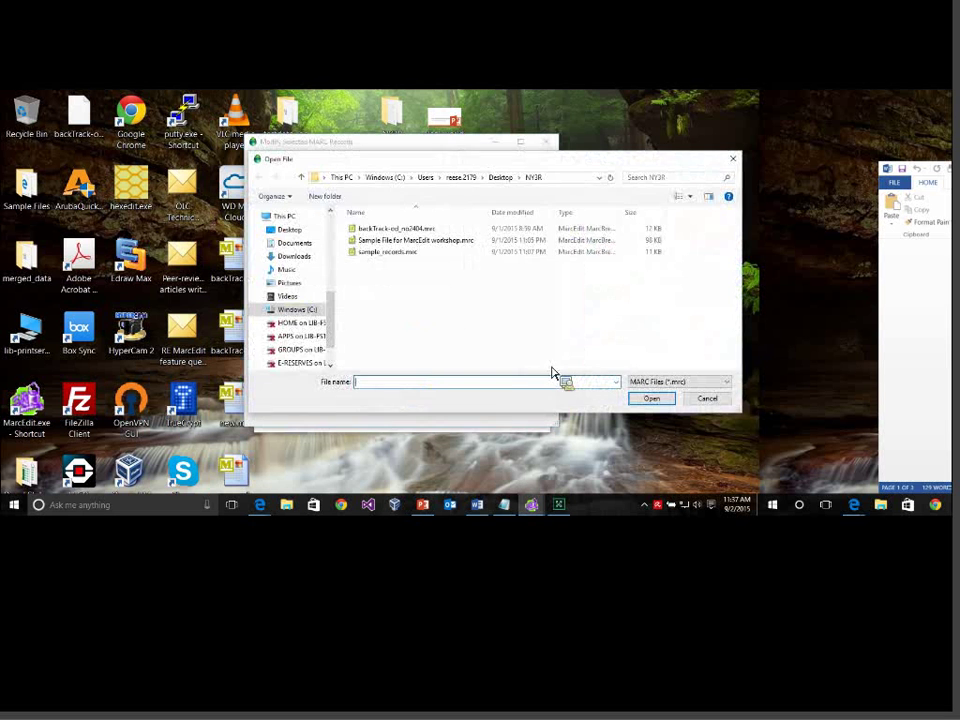
left_click_drag(618, 187, 570, 180)
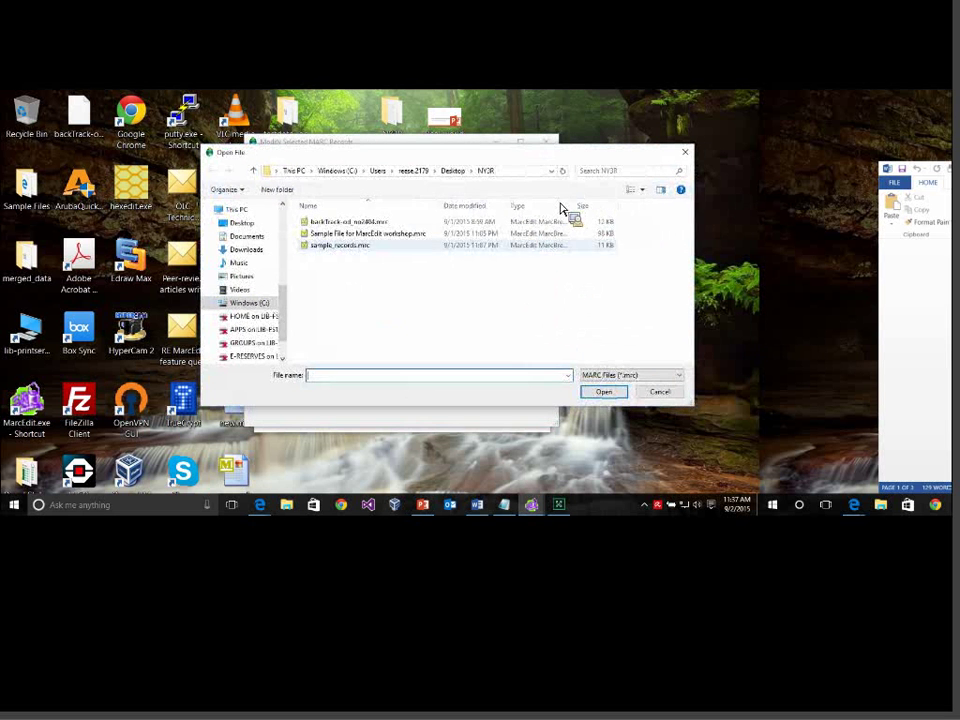
double_click(463, 233)
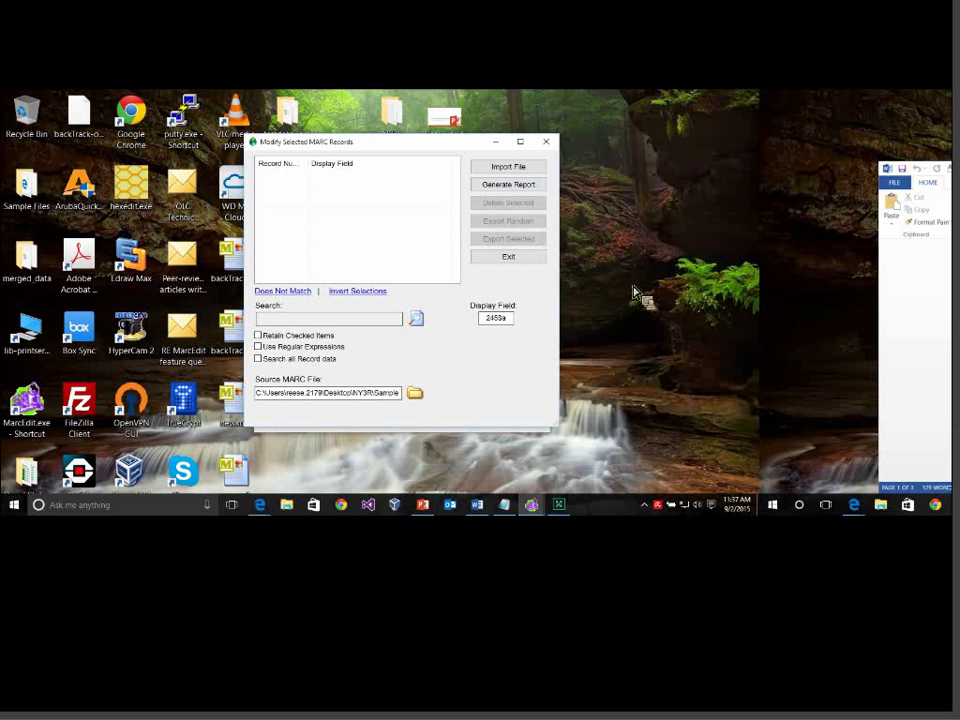
left_click(490, 167)
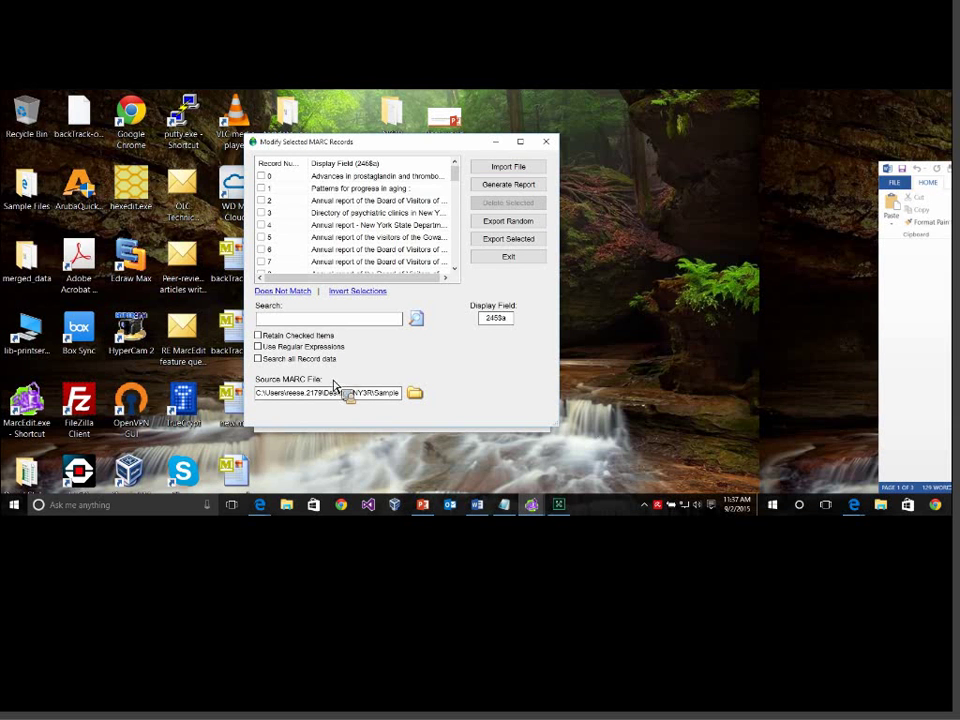
type("akdjfa;sdf;ksalfdkl")
key("BackSpace")
key("BackSpace")
key("BackSpace")
key("BackSpace")
key("BackSpace")
key("BackSpace")
key("BackSpace")
key("BackSpace")
key("BackSpace")
key("BackSpace")
key("BackSpace")
key("BackSpace")
key("BackSpace")
key("BackSpace")
key("BackSpace")
key("BackSpace")
key("BackSpace")
key("BackSpace")
key("BackSpace")
left_click(258, 358)
left_click(258, 346)
key("space")
left_click(258, 335)
Set the display field to 650 for the imported records.
key("Tab")
type("650")
key("Tab")
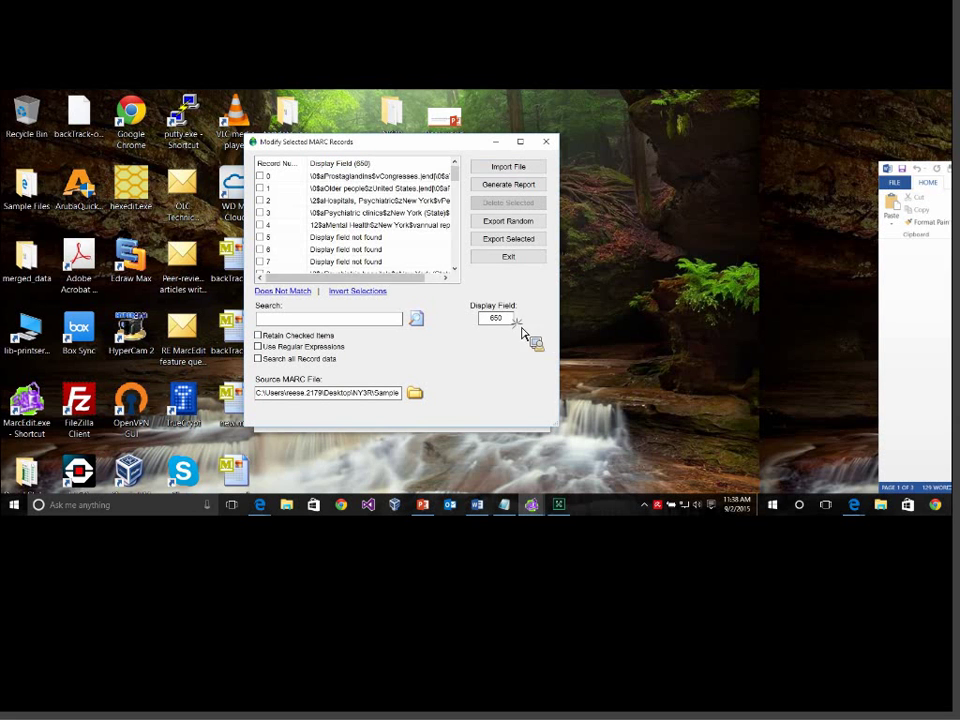
Select the records whose 650 field contains "|end|", and replace that selection with the records that have no 650 field.
key("Right")
key("Down")
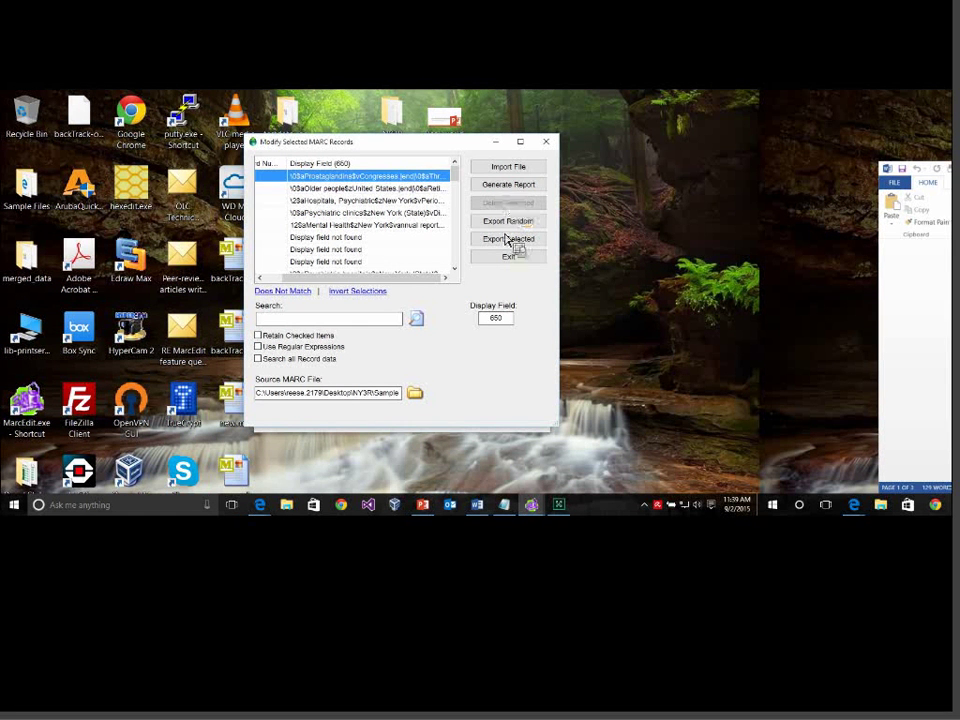
left_click(414, 393)
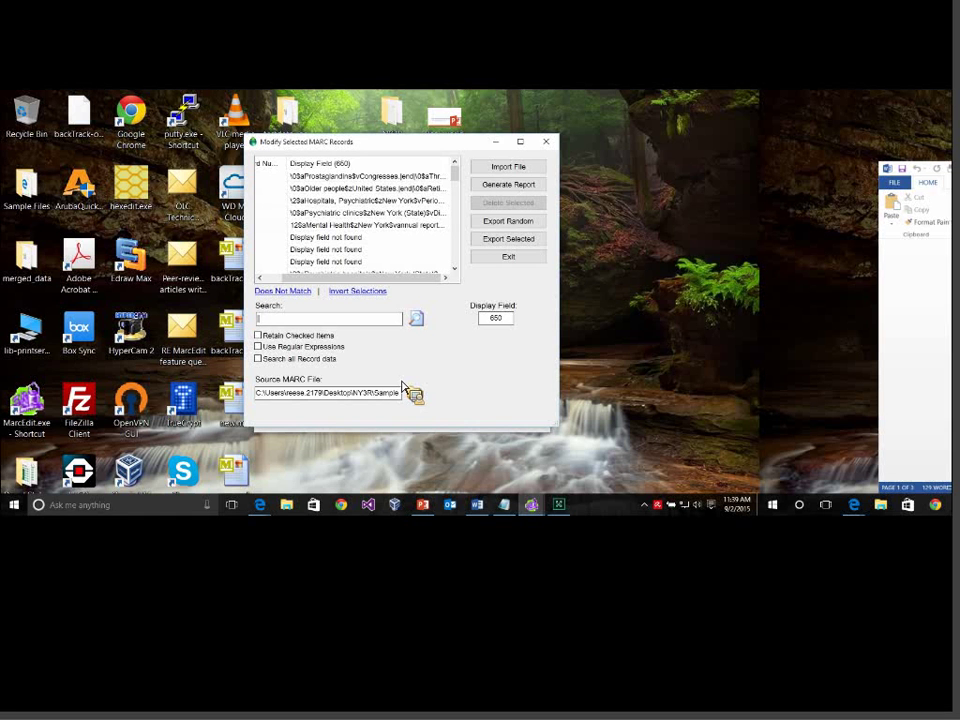
type("|end|")
key("Return")
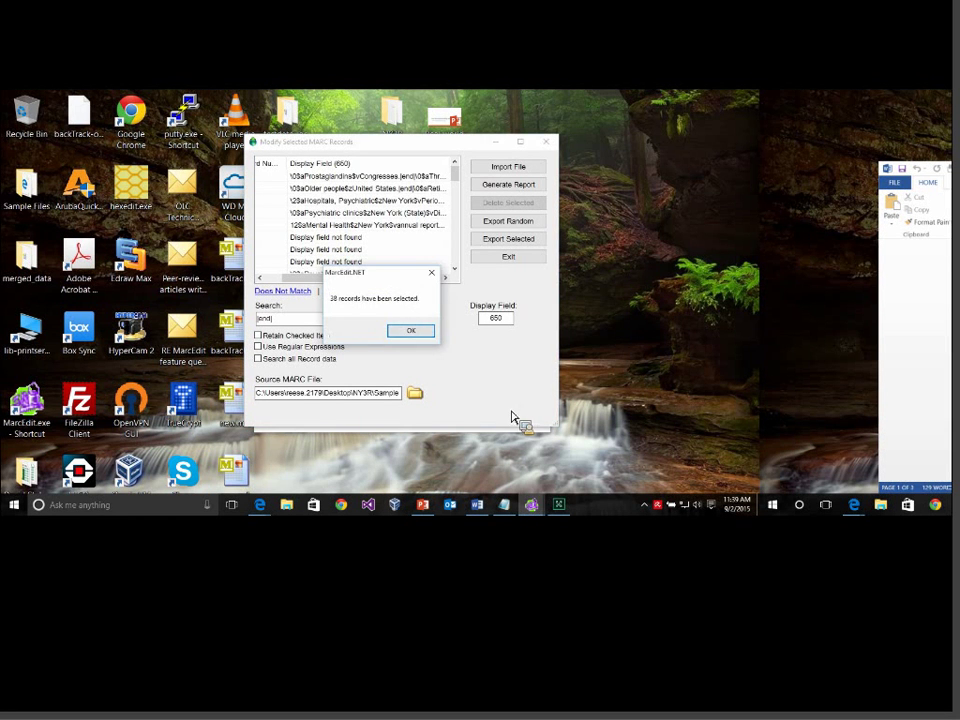
key("Return")
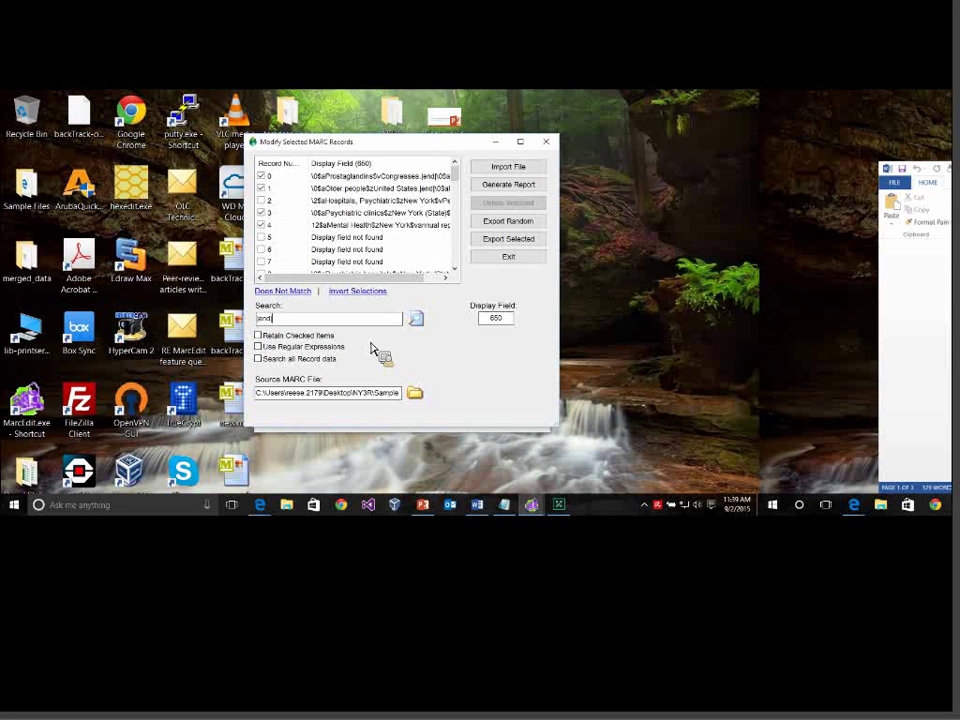
left_click(290, 291)
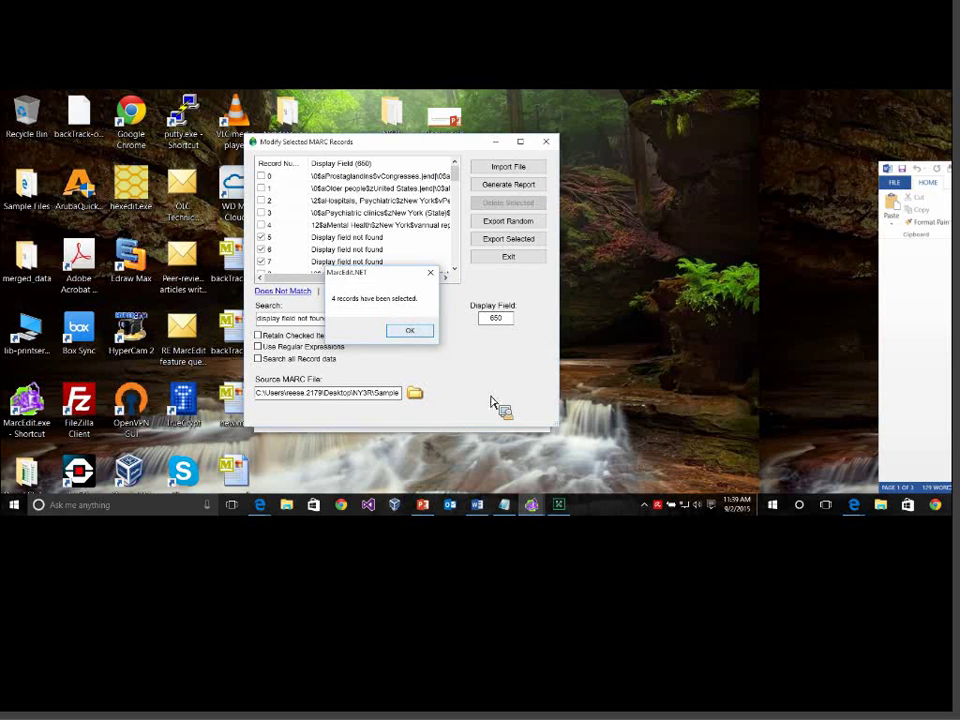
key("Return")
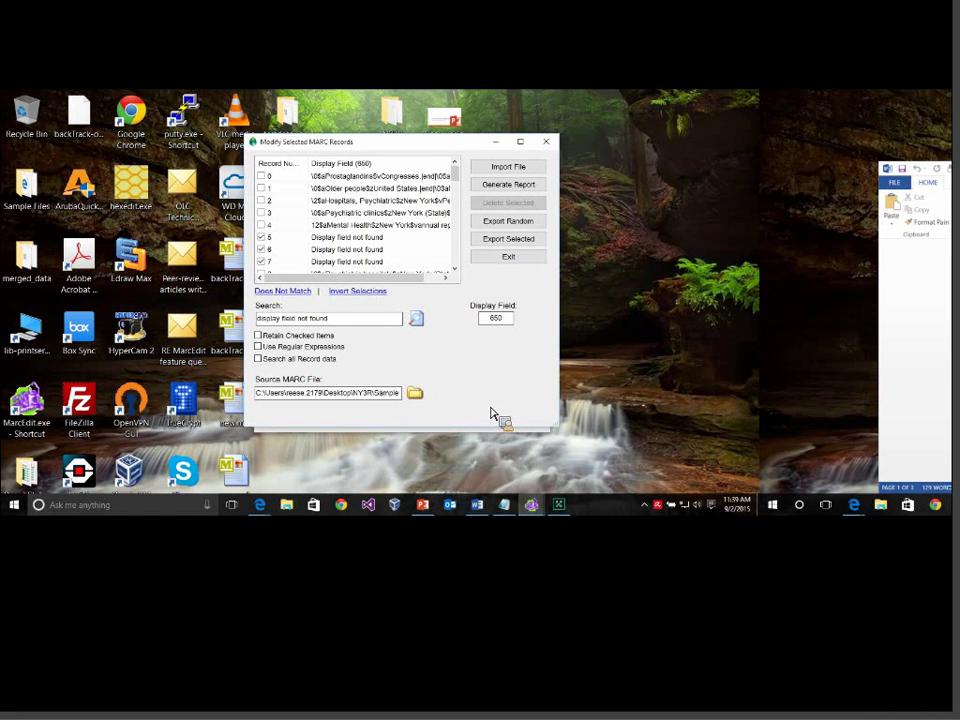
Select the records whose 650 field contains "|end|" and invert the selection.
left_click_drag(330, 318, 232, 320)
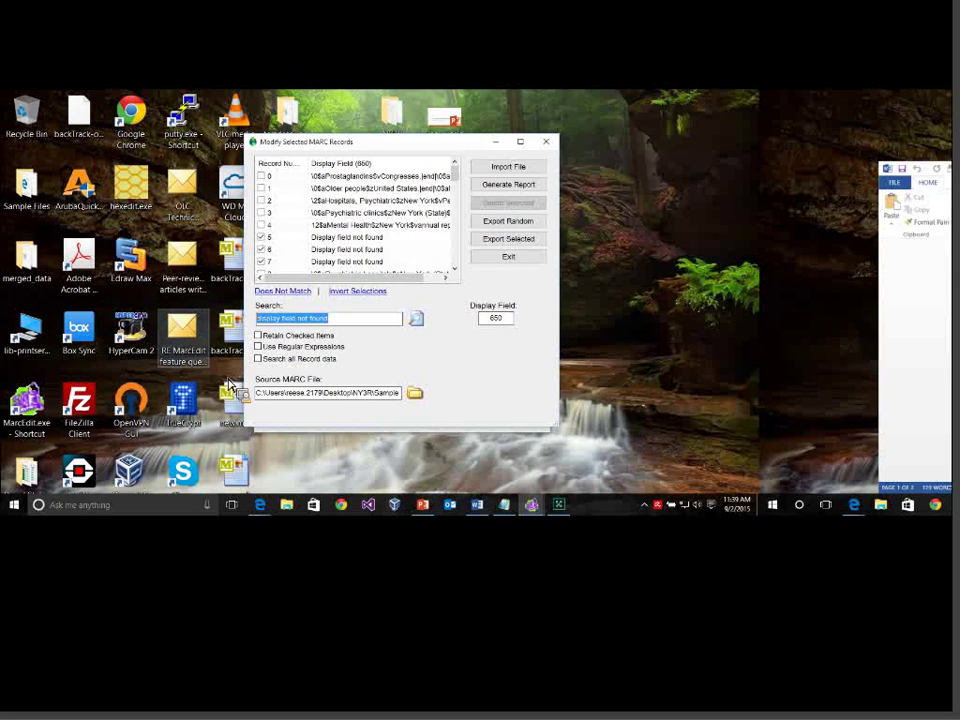
type("|end|")
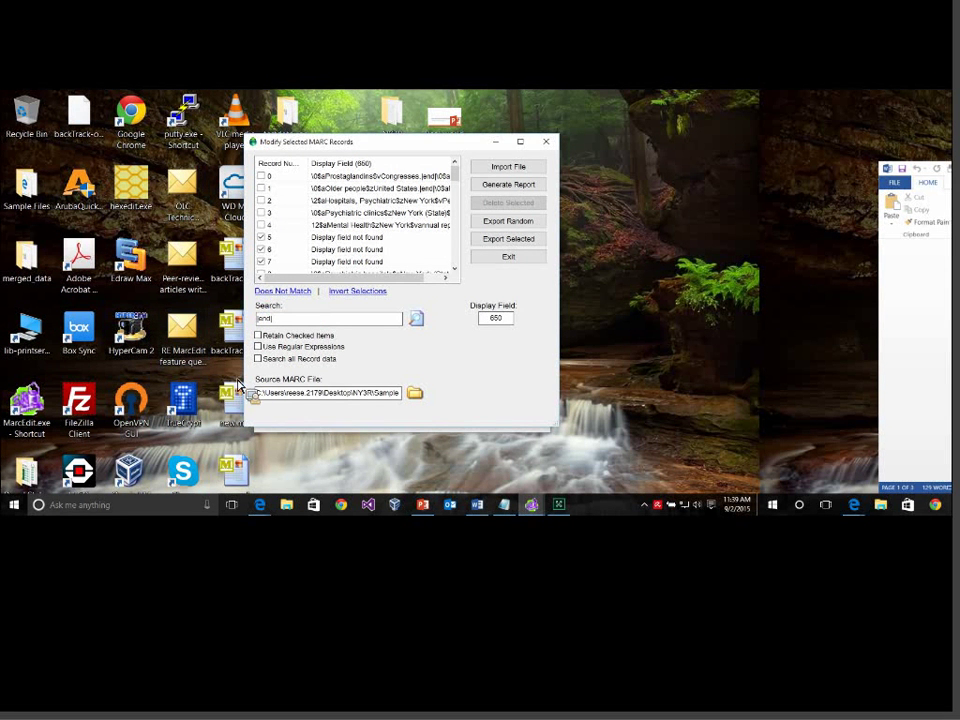
key("Return")
key("Return")
left_click(357, 291)
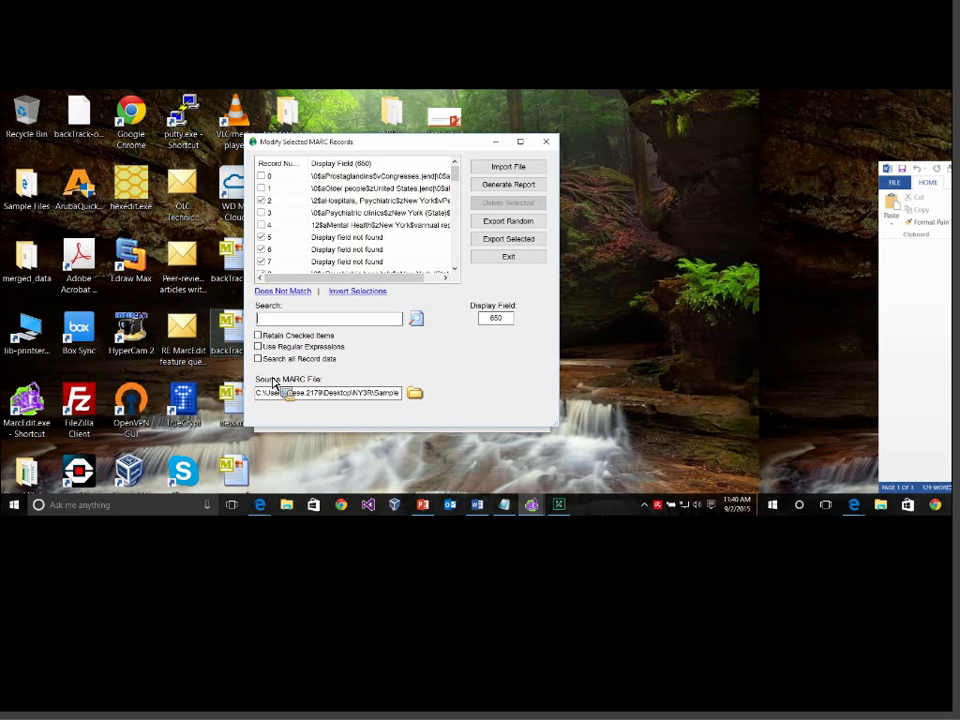
Select the record range 0 to 10 with the special search R#:0-10 and check the marked records.
type("##:0-10")
key("Return")
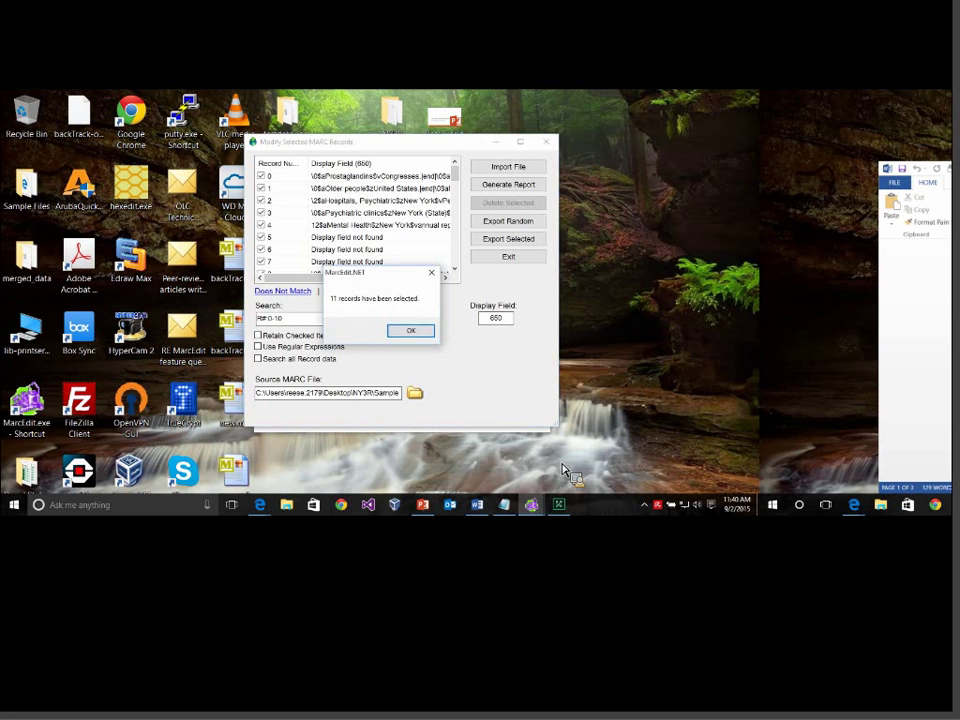
key("Return")
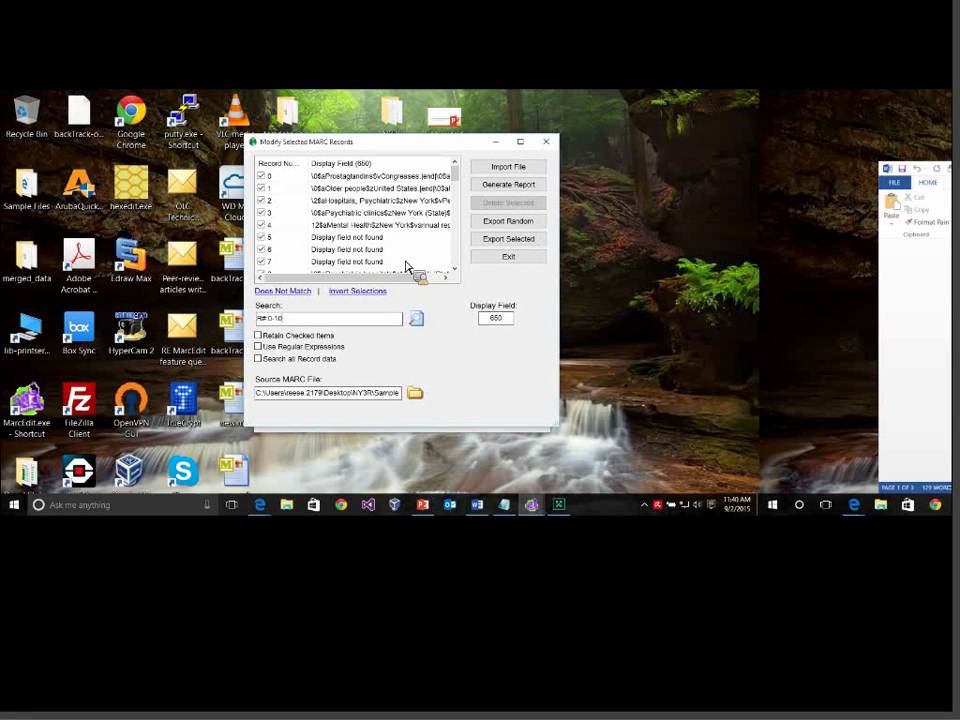
scroll(355, 232, "down", 1)
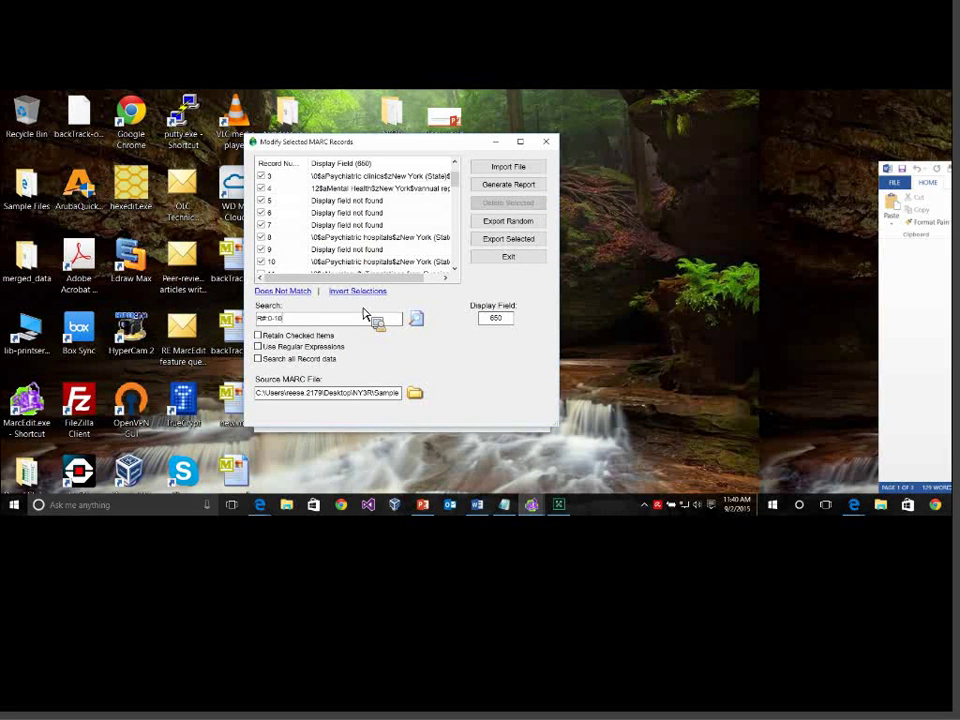
Change the display field to 245$a and clear the search text.
key("Tab")
type("2458a")
key("Return")
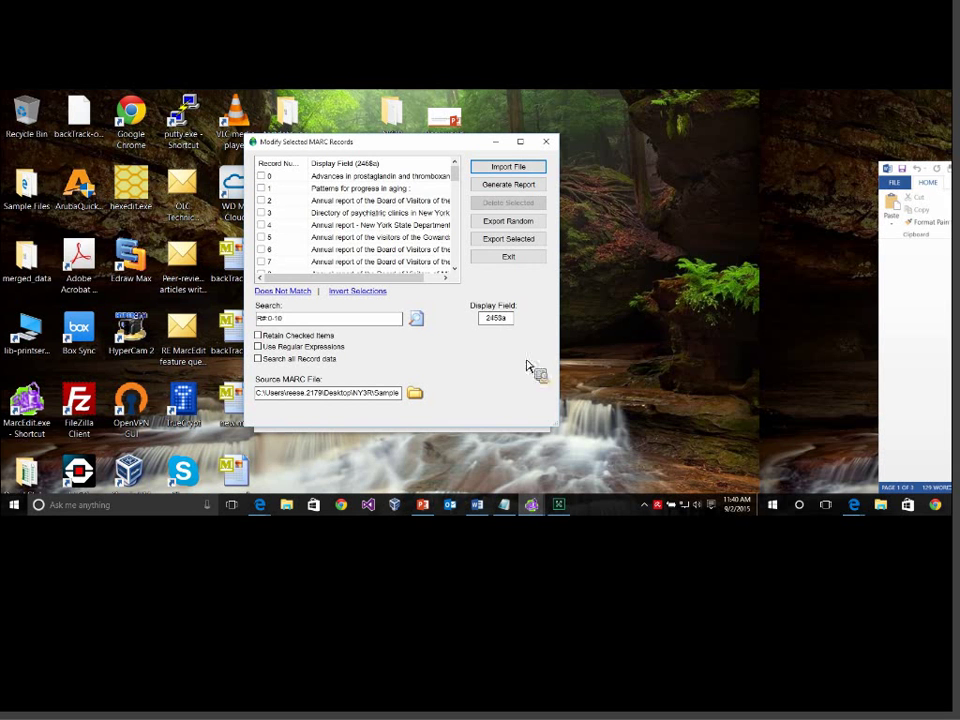
key("BackSpace")
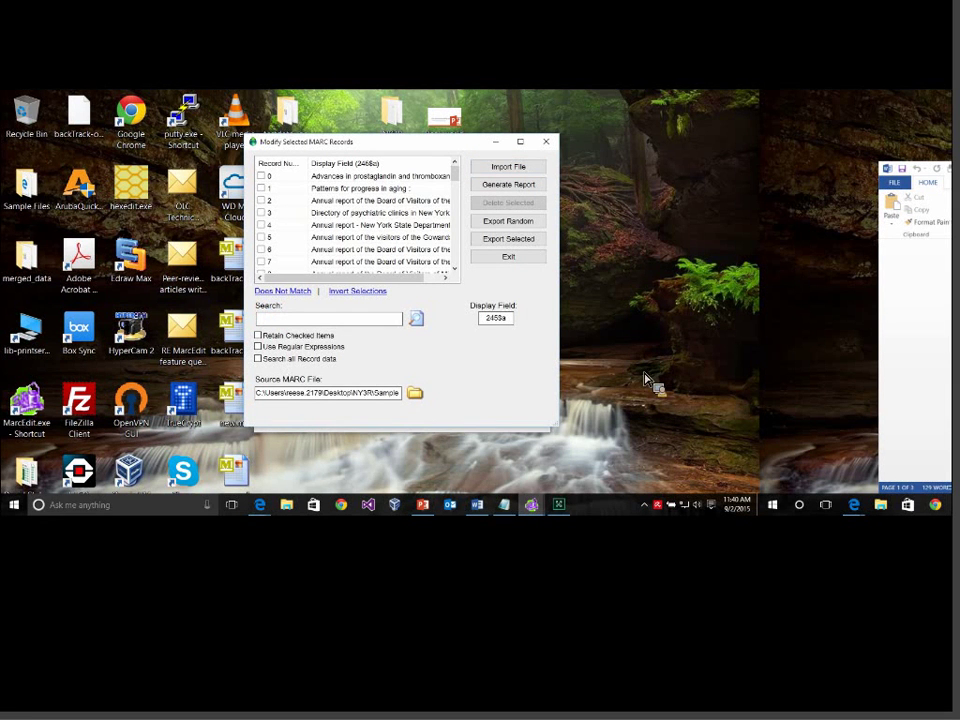
Set the display field to 650 and select the records that do not contain that field.
key("Tab")
type("650")
key("Return")
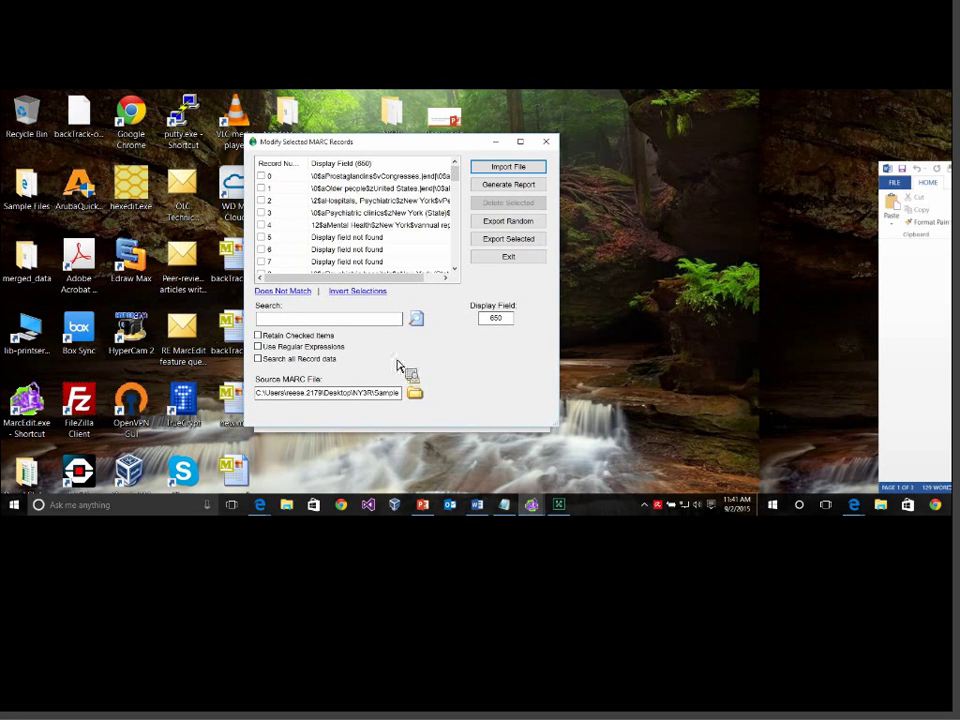
left_click(285, 291)
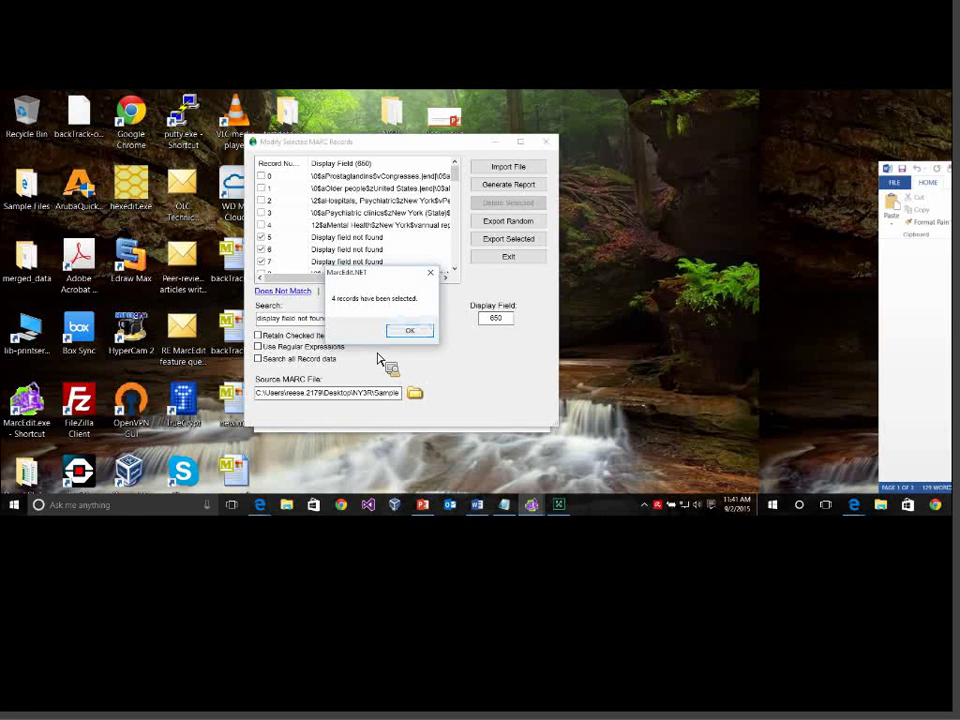
key("Return")
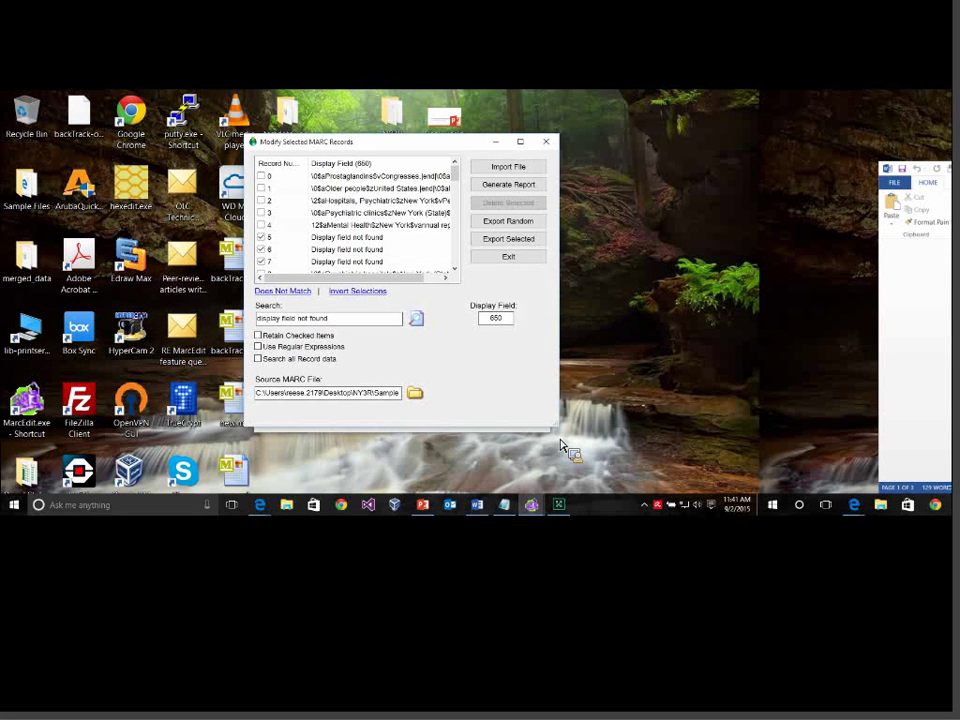
Retain the checked items and add the records with "annual" in their title using the search F#:245$a annual.
left_click(258, 335)
key("alt+s")
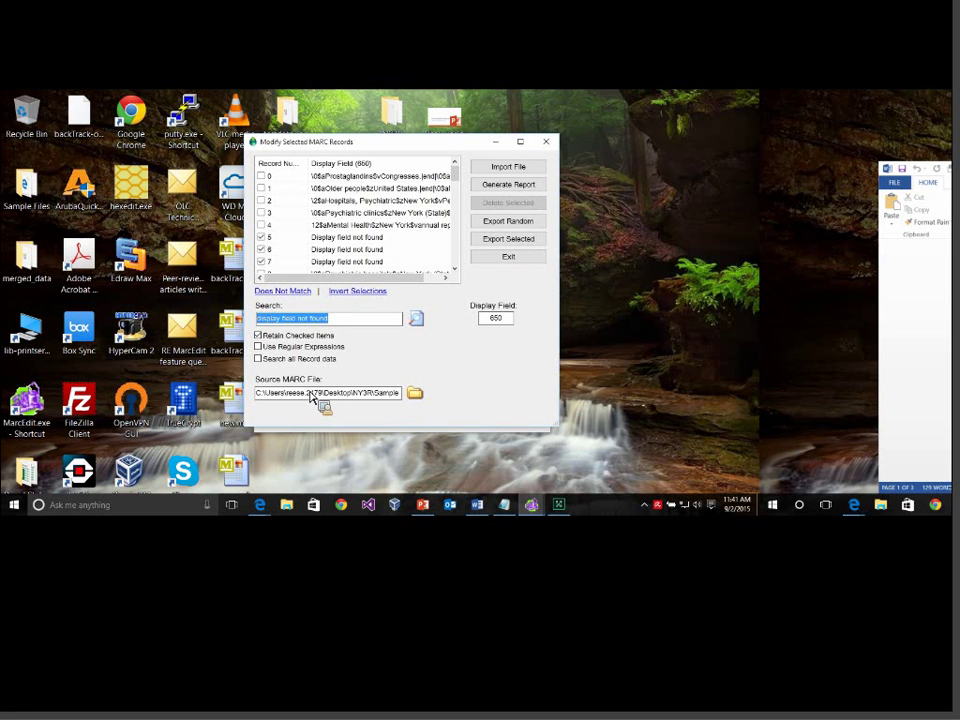
type("F")
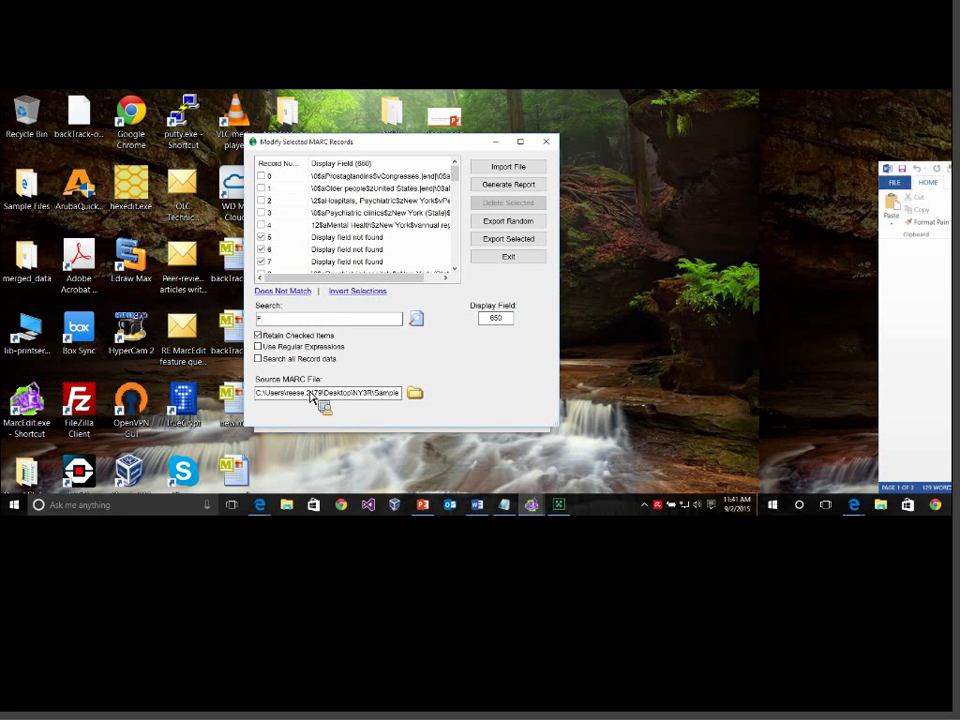
type("#:246$a annual")
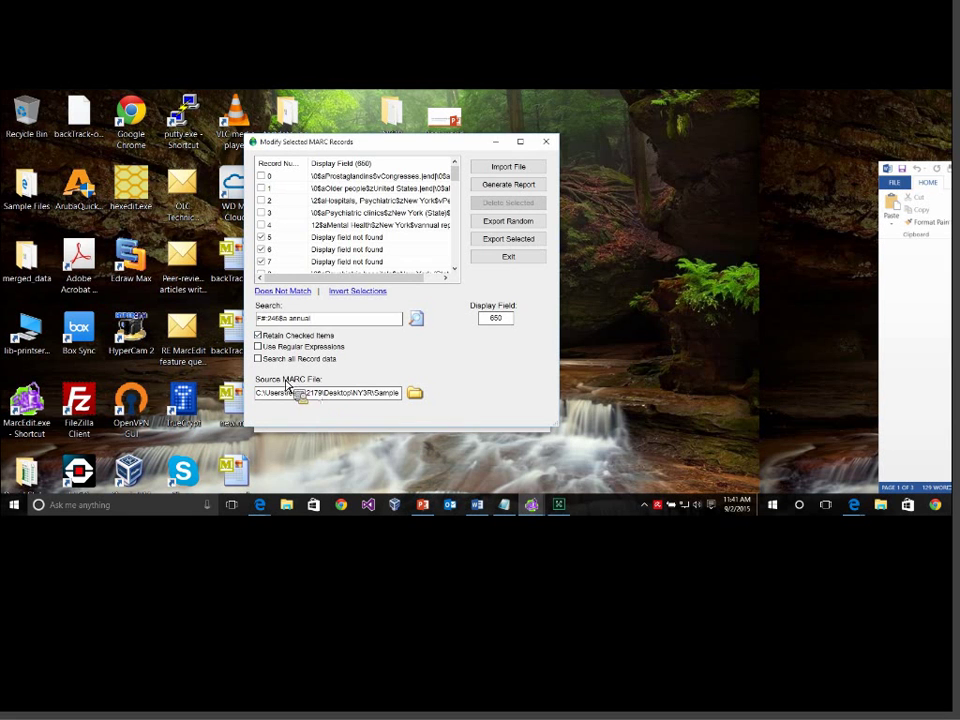
key("Return")
key("Return")
key("Tab")
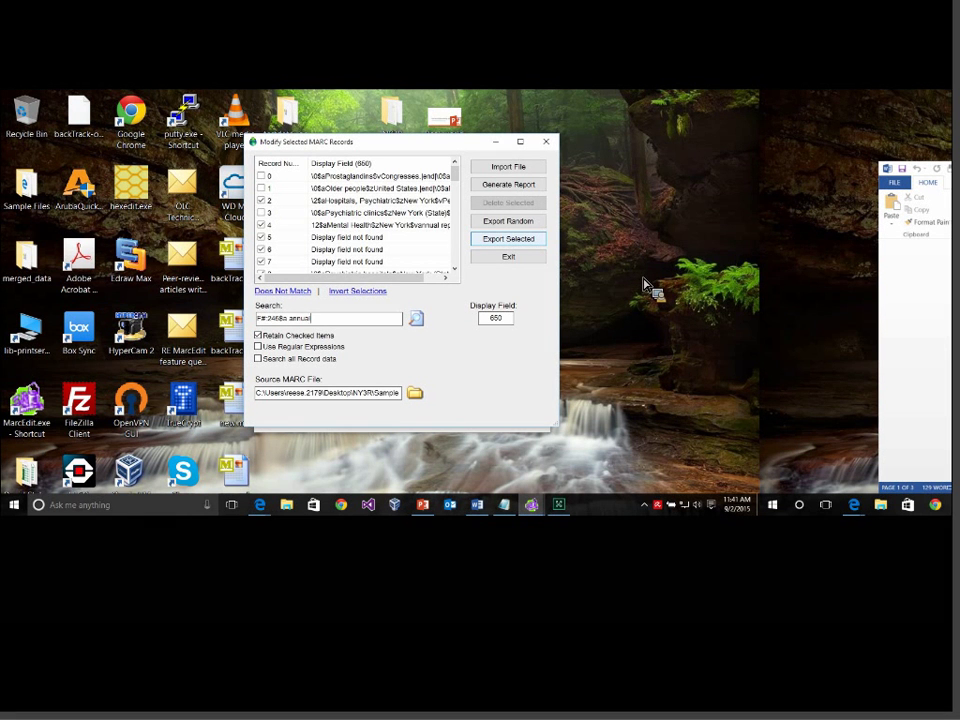
Export the selected records to Extracted_records.mrk without deleting them from the source file.
key("shift+Tab")
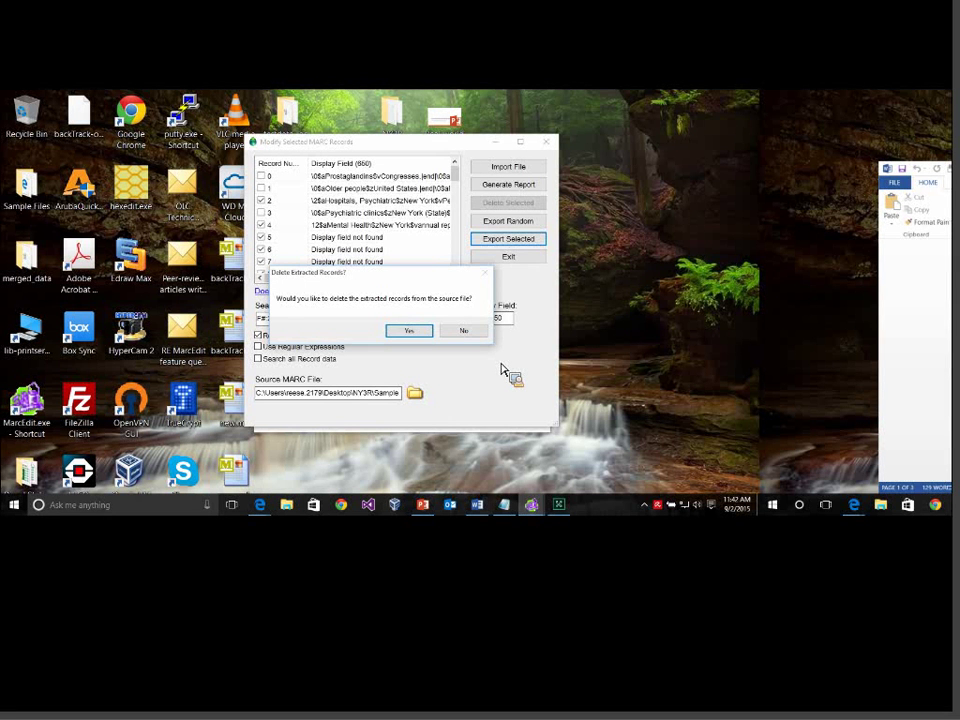
key("n")
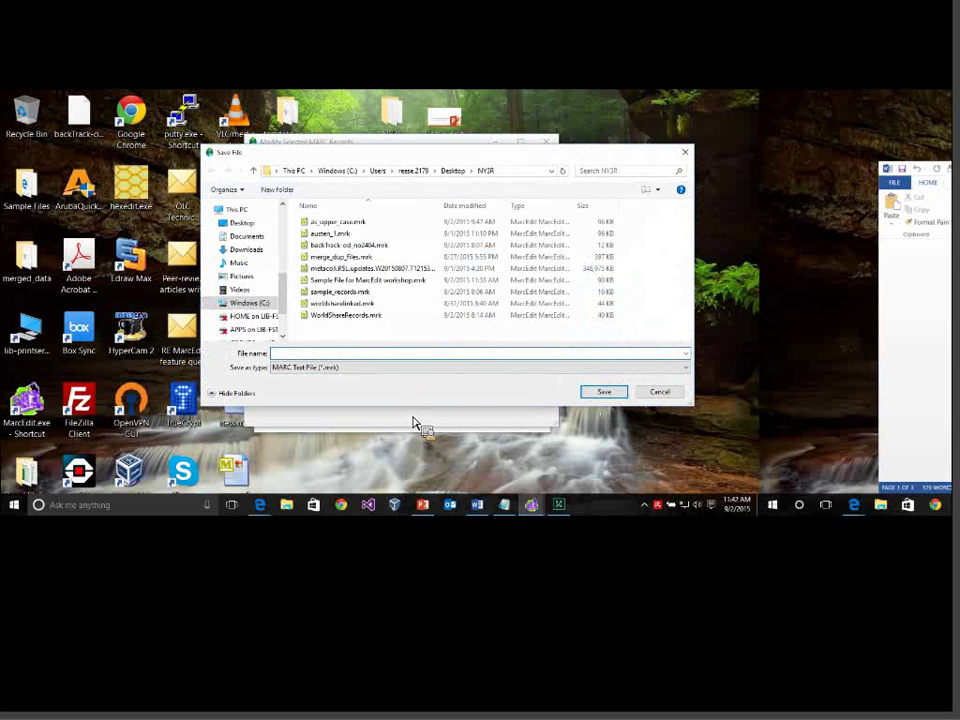
type("Extracted_rec")
key("Return")
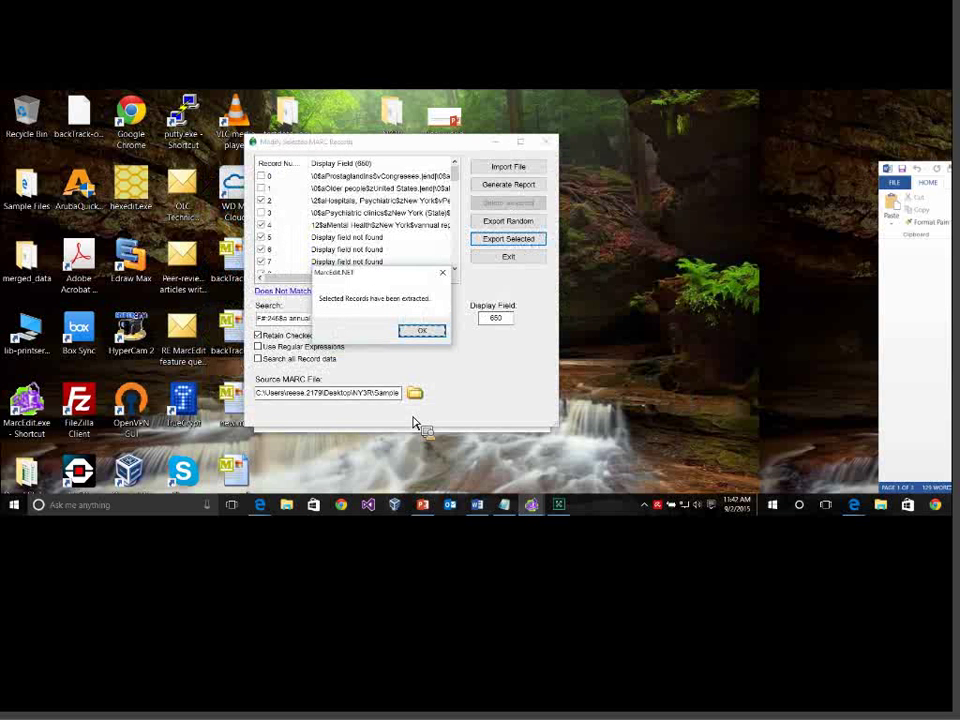
key("Return")
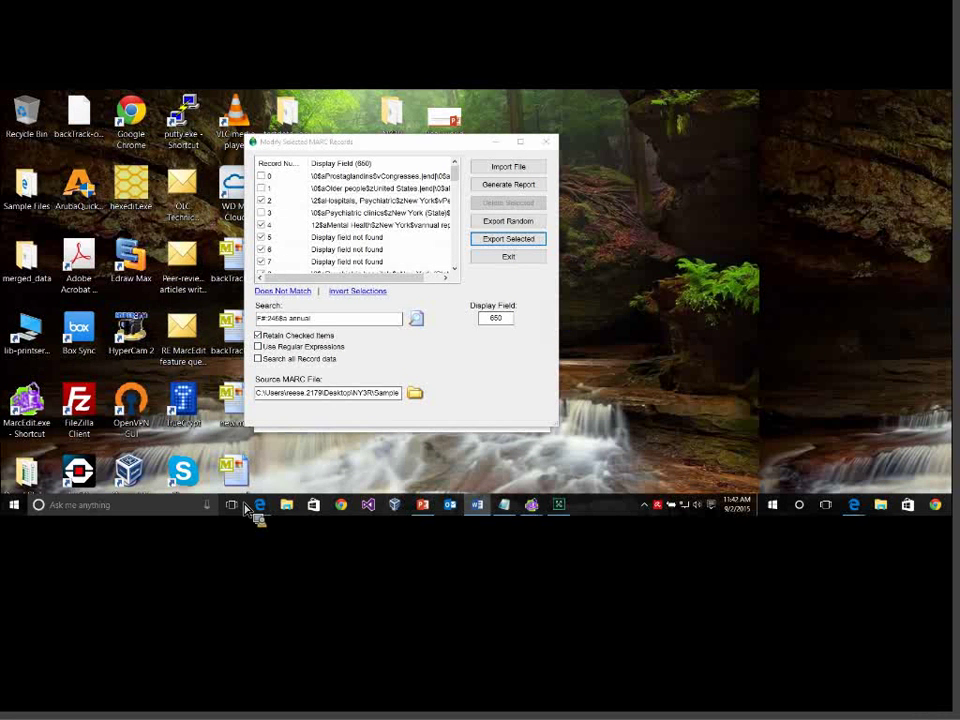
Switch to File Explorer and open Extracted_records.mrk from the NY3R folder in MarcEditor.
key("super+e")
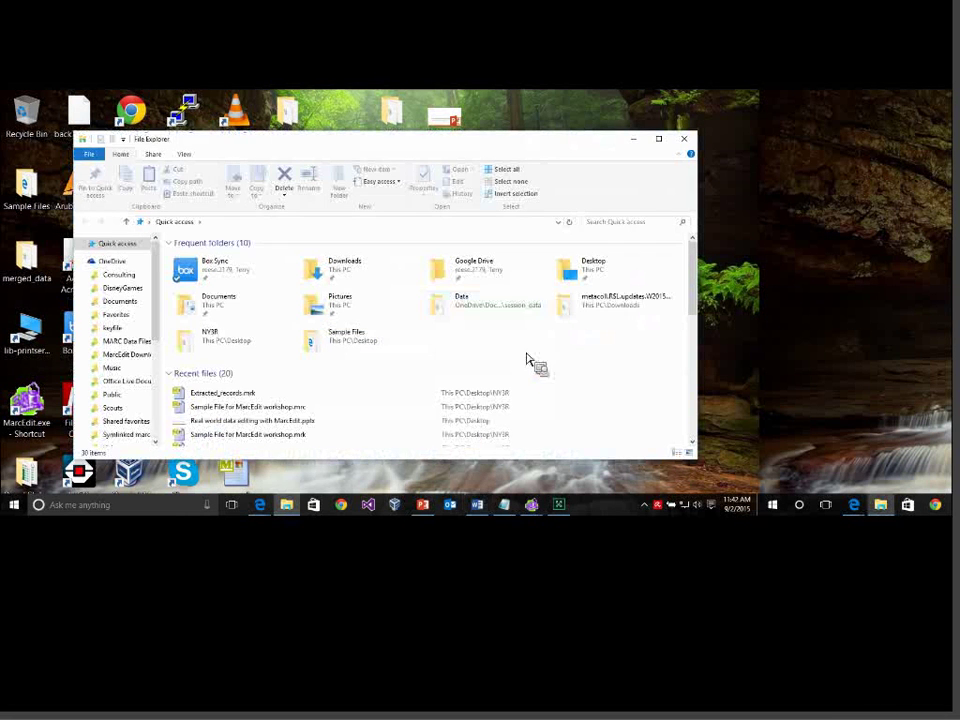
scroll(170, 345, "down", 1)
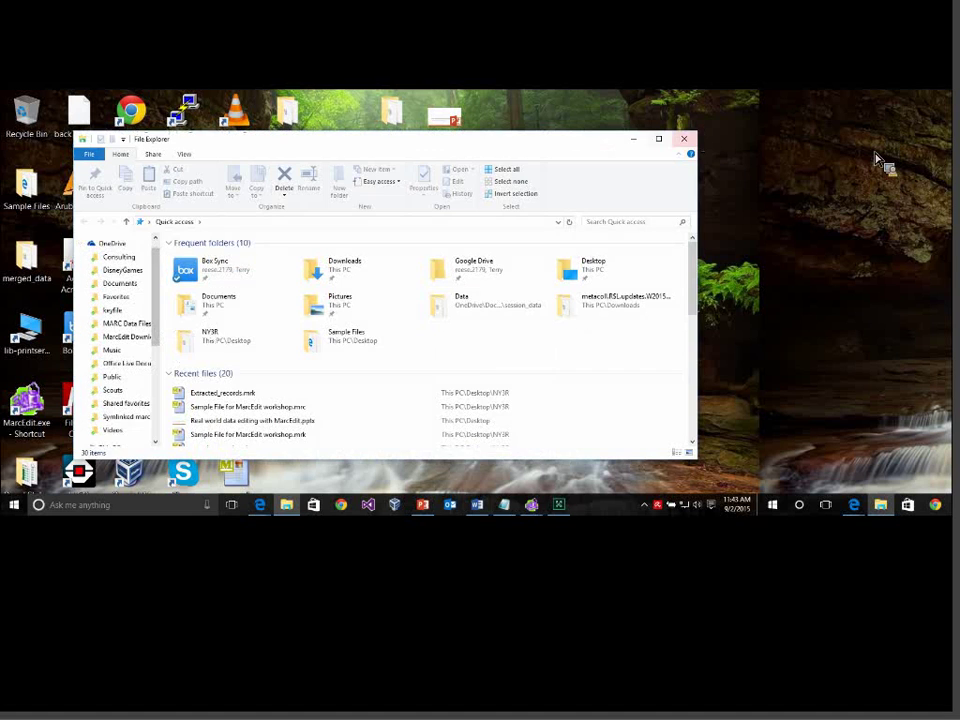
left_click(685, 138)
key("alt+Tab")
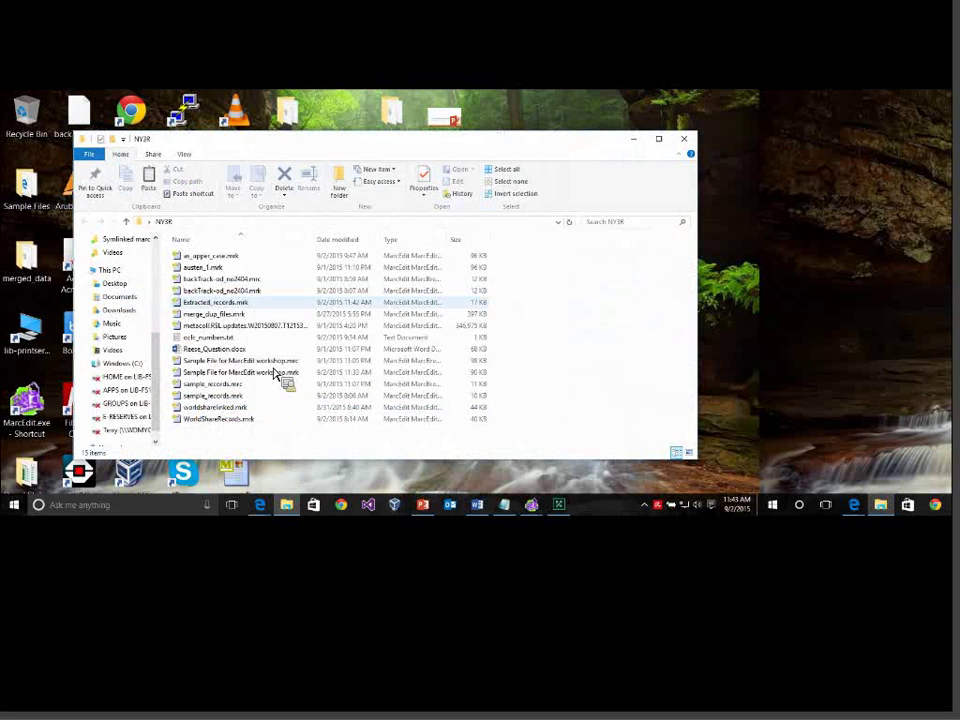
left_click(275, 302)
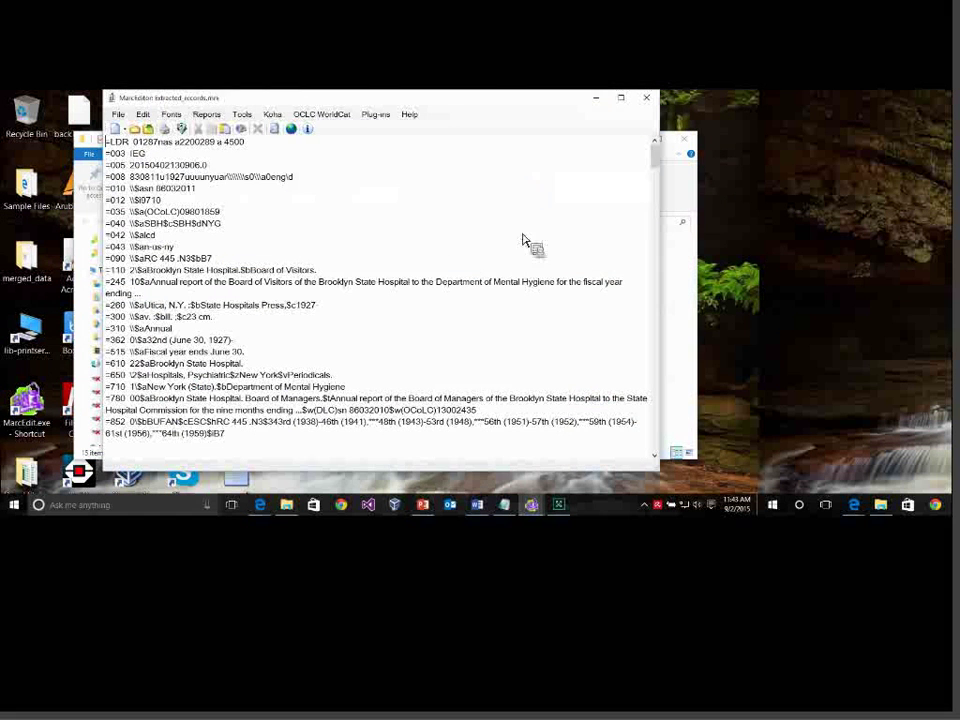
Check the field count report of the extracted records and close it.
left_click(206, 114)
left_click(257, 129)
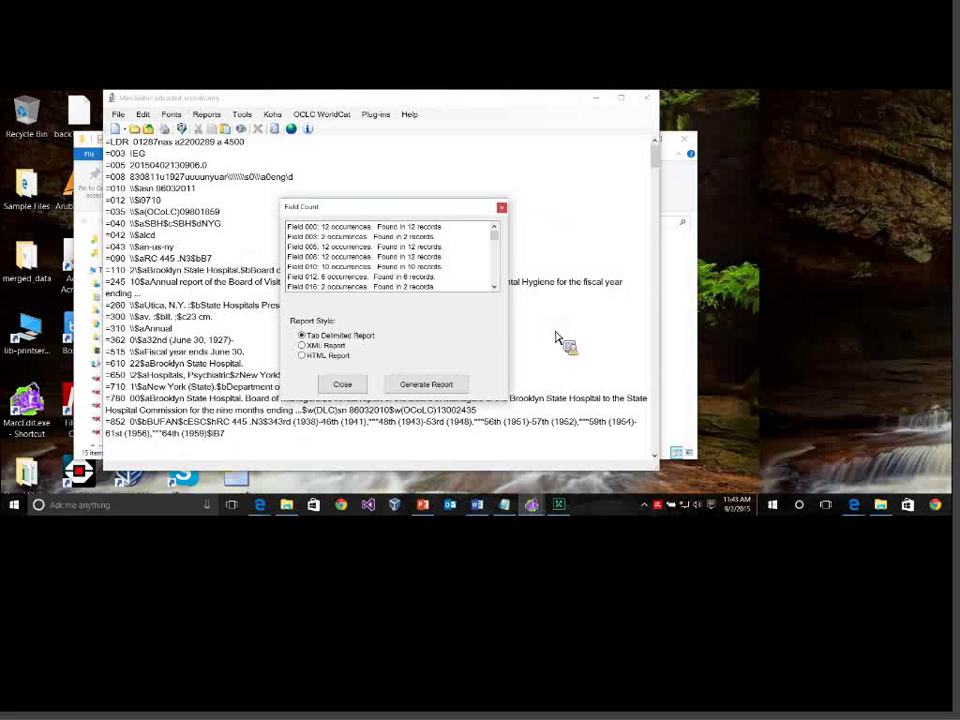
left_click(342, 384)
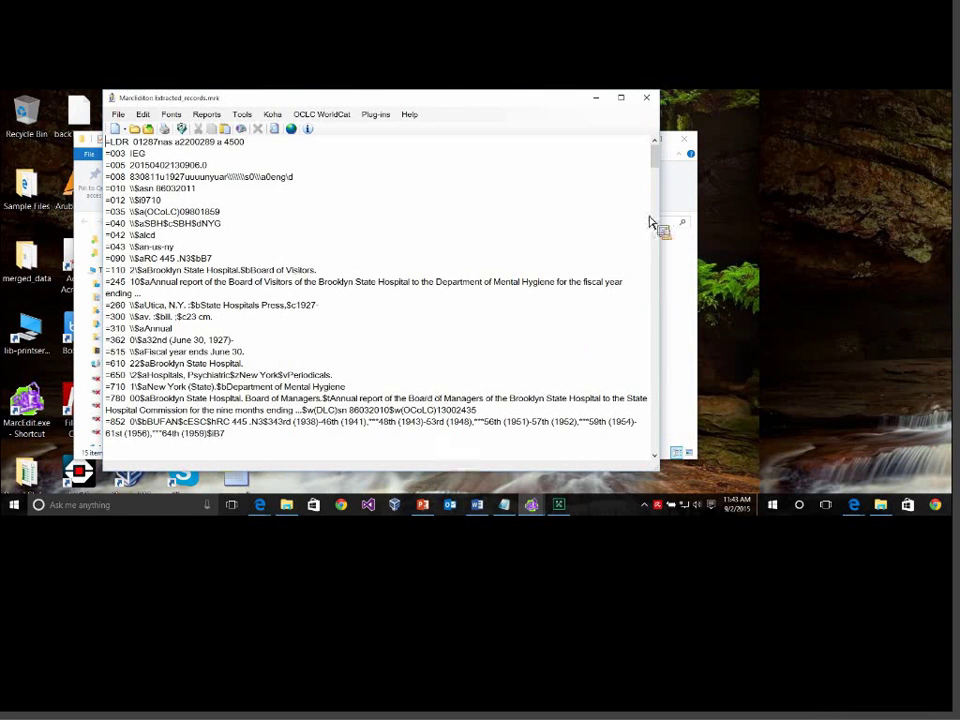
Close MarcEditor and the record selection window, minimize the folder window and switch to the PowerPoint presentation.
left_click(646, 97)
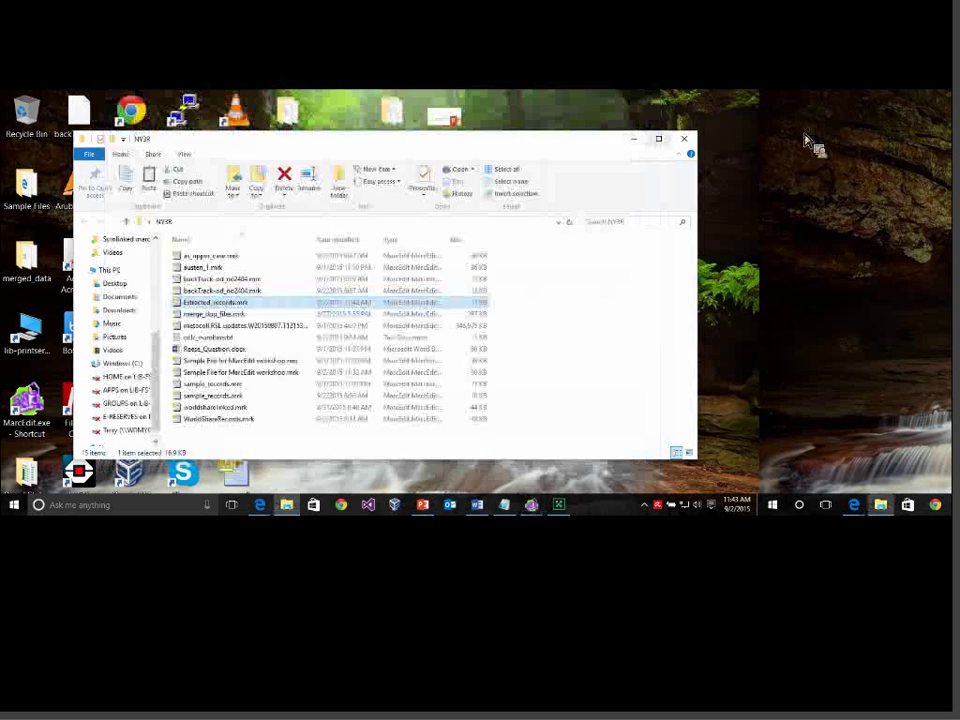
left_click(637, 139)
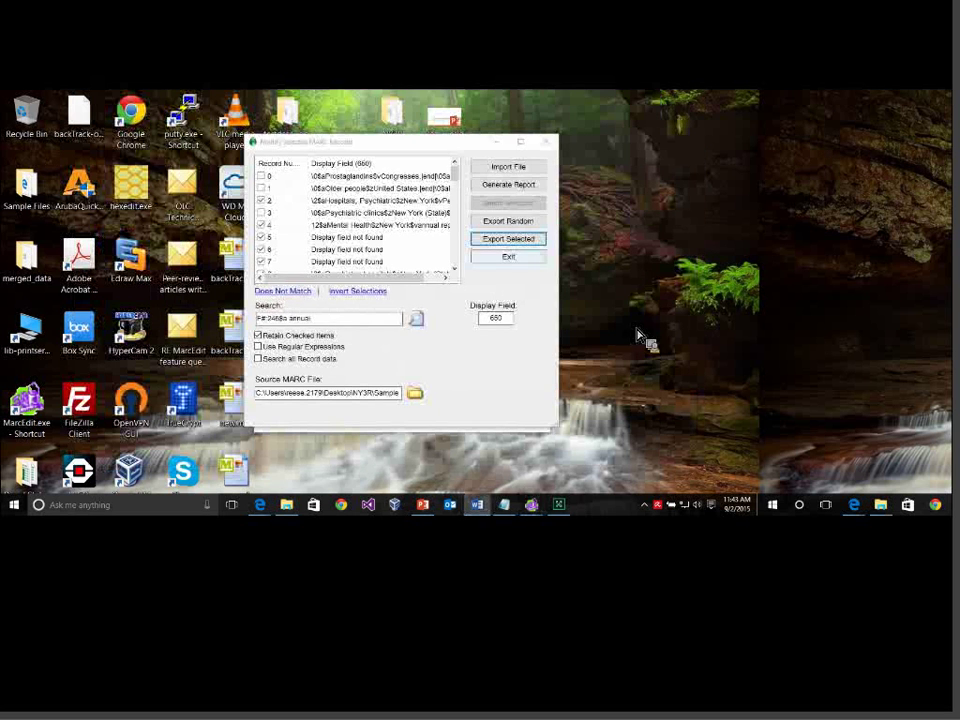
key("alt+F4")
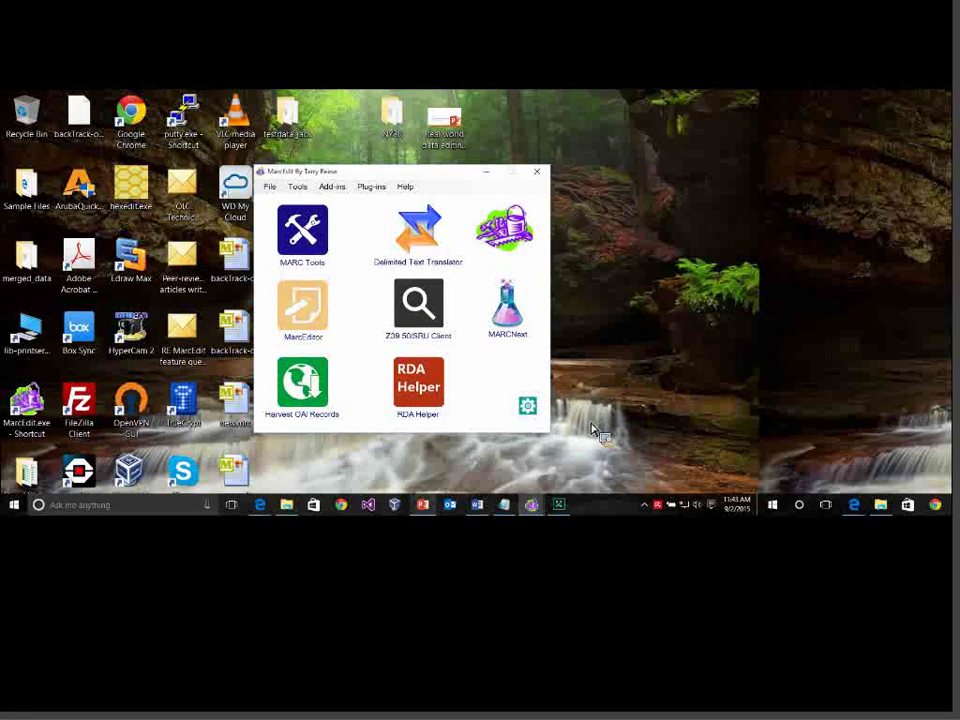
left_click(422, 504)
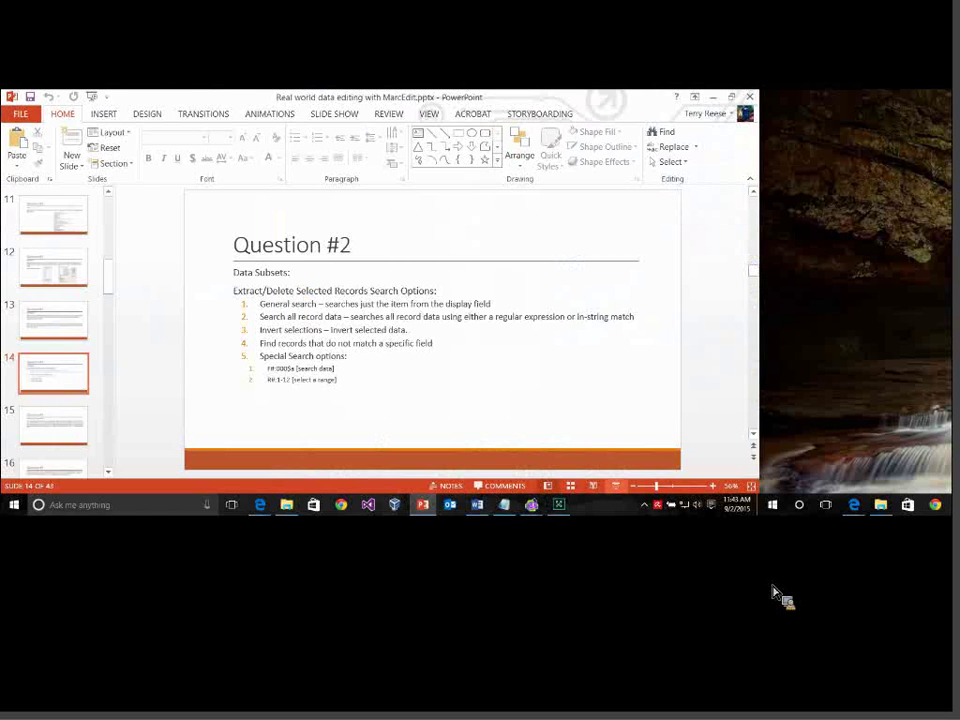
Present the Question #2 slide on record search options full screen.
key("shift+F5")
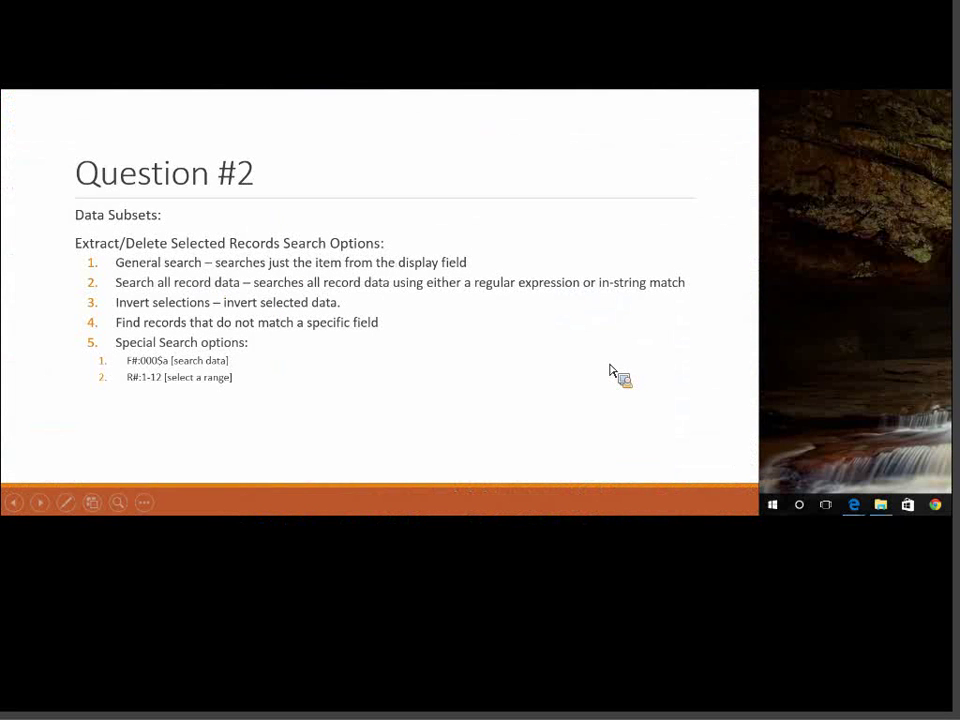
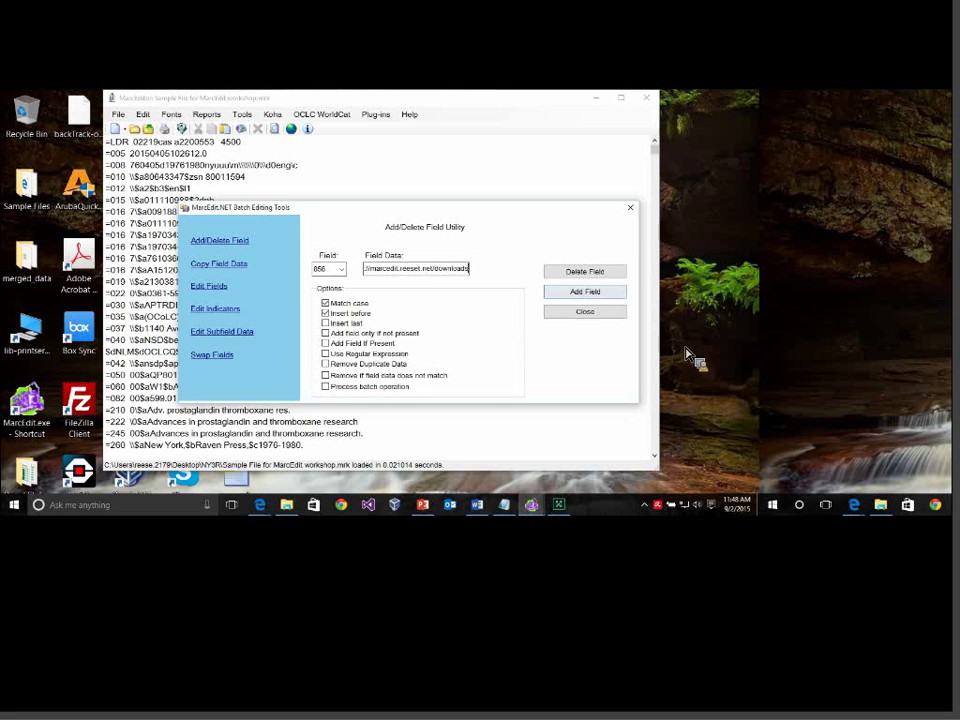
left_click(585, 291)
left_click(398, 330)
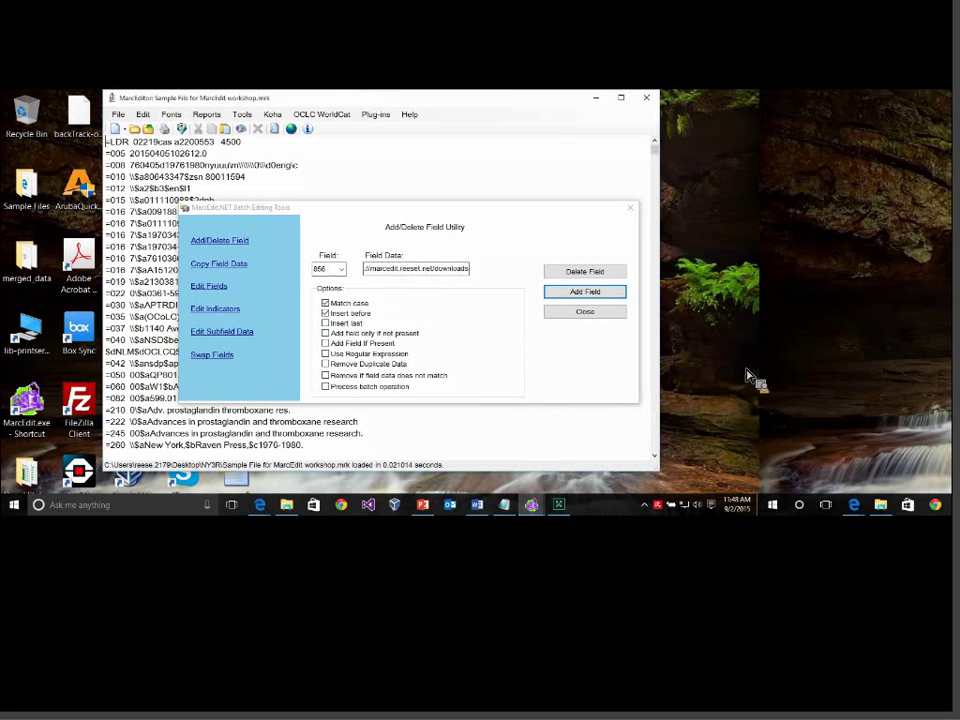
left_click(585, 311)
scroll(555, 305, "down", 10)
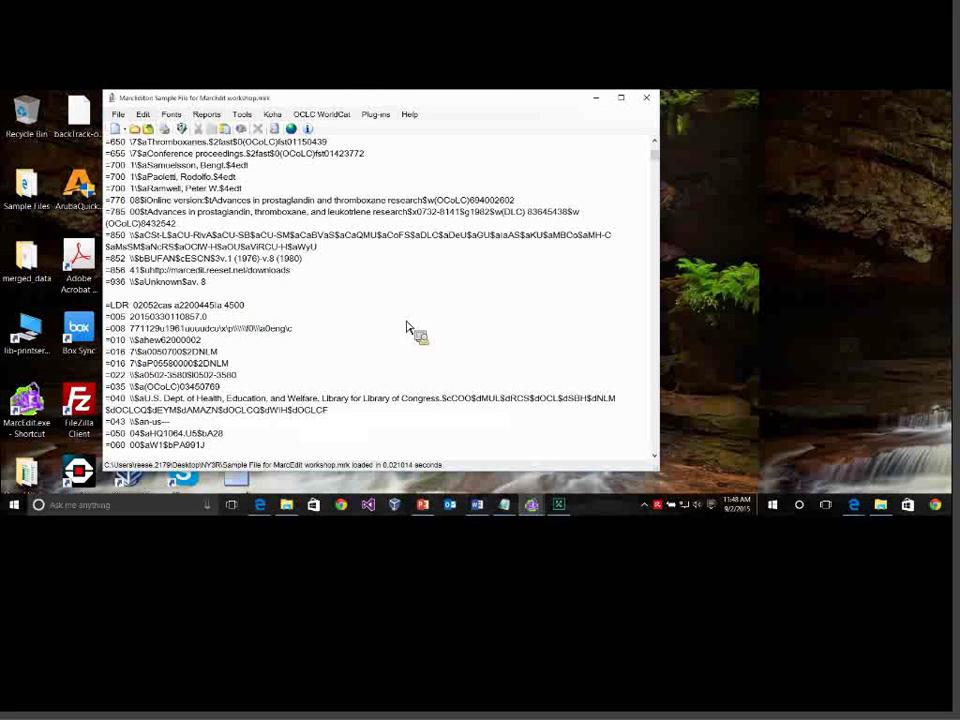
left_click_drag(290, 270, 105, 270)
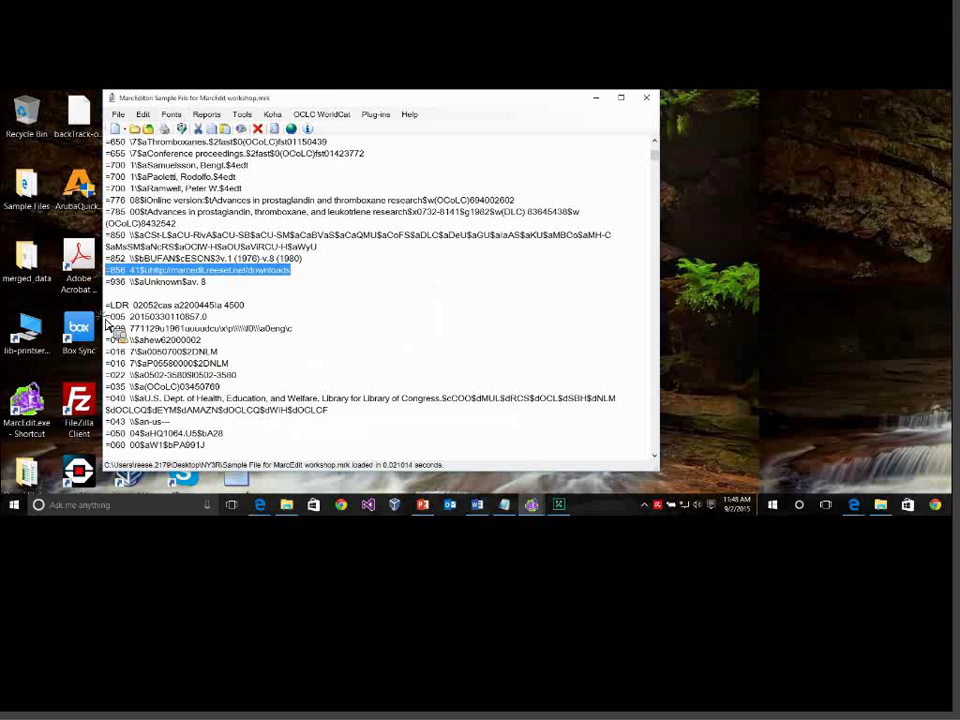
left_click(105, 270)
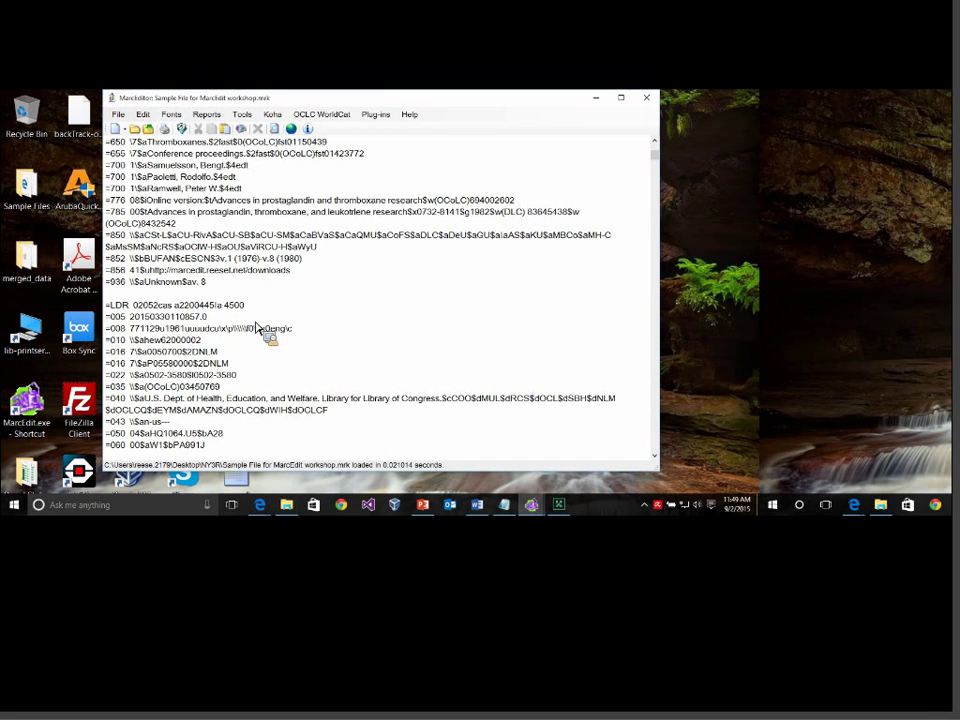
Open Find/Replace and enter the search pattern (=856.{4}.*)(\$u)([^$]*)(.*) to capture the parts of the 856 field.
left_click_drag(150, 270, 291, 270)
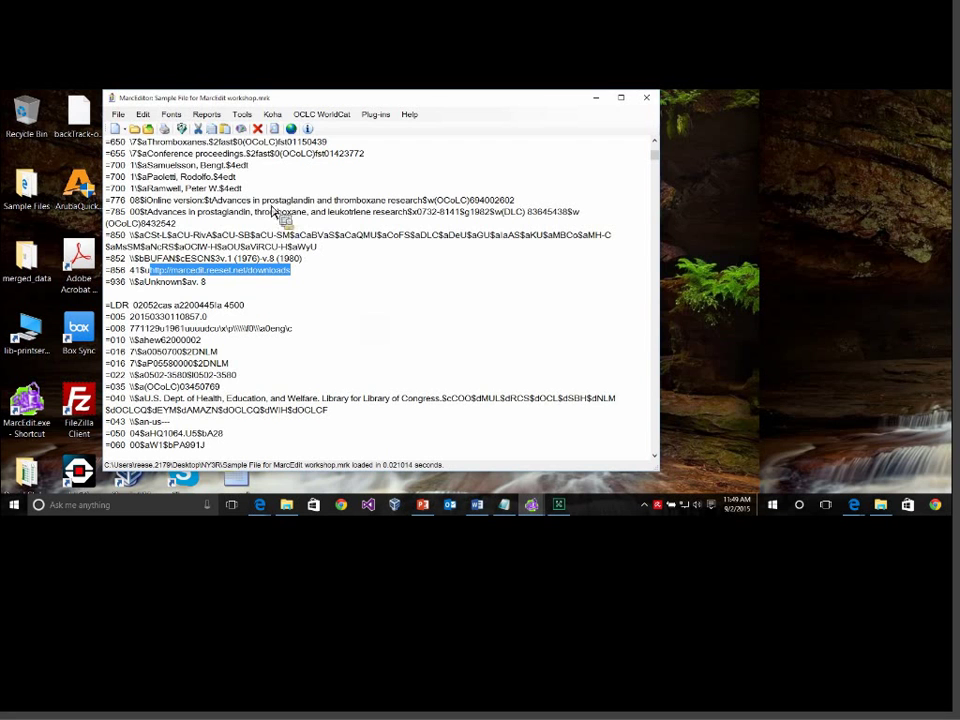
left_click(143, 114)
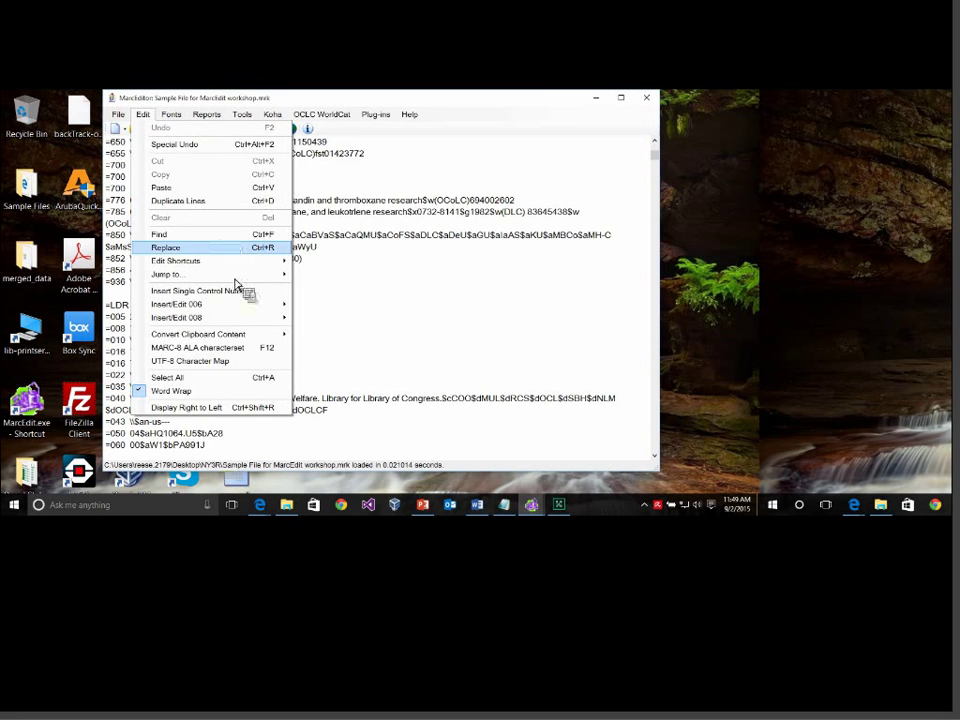
left_click(190, 248)
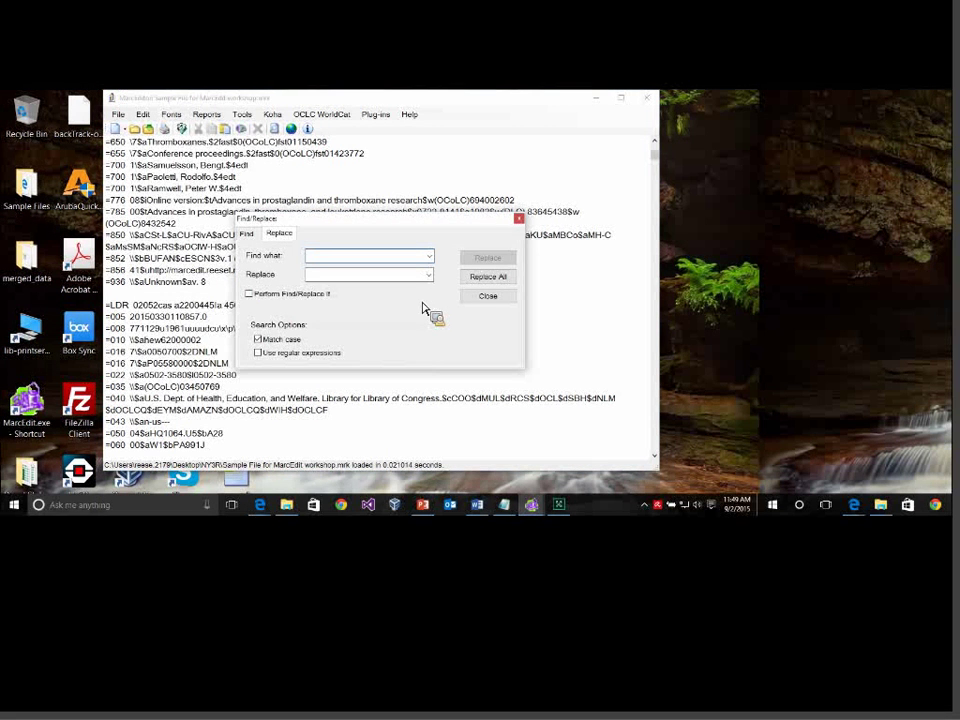
type("(8")
type("56")
type("6.{")
type("4}")
type("*)")
type("(\\$")
type("u")
type(")")
type(")(")
type("[^$]")
type(")")
key("Left")
type("*")
key("Right")
type("(.*)")
key("Tab")
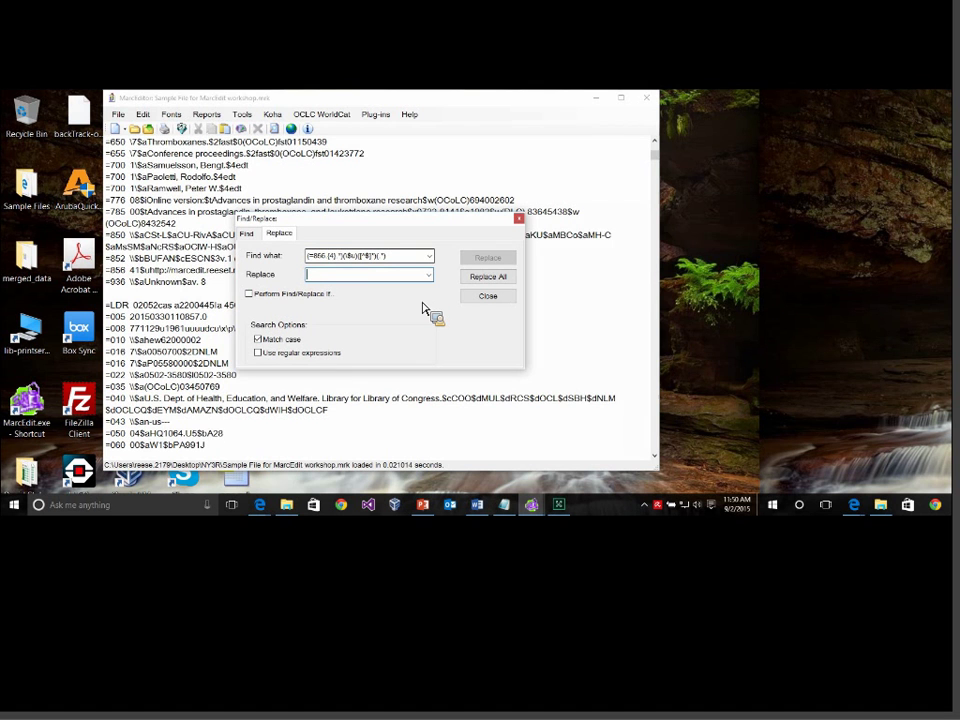
type("$1")
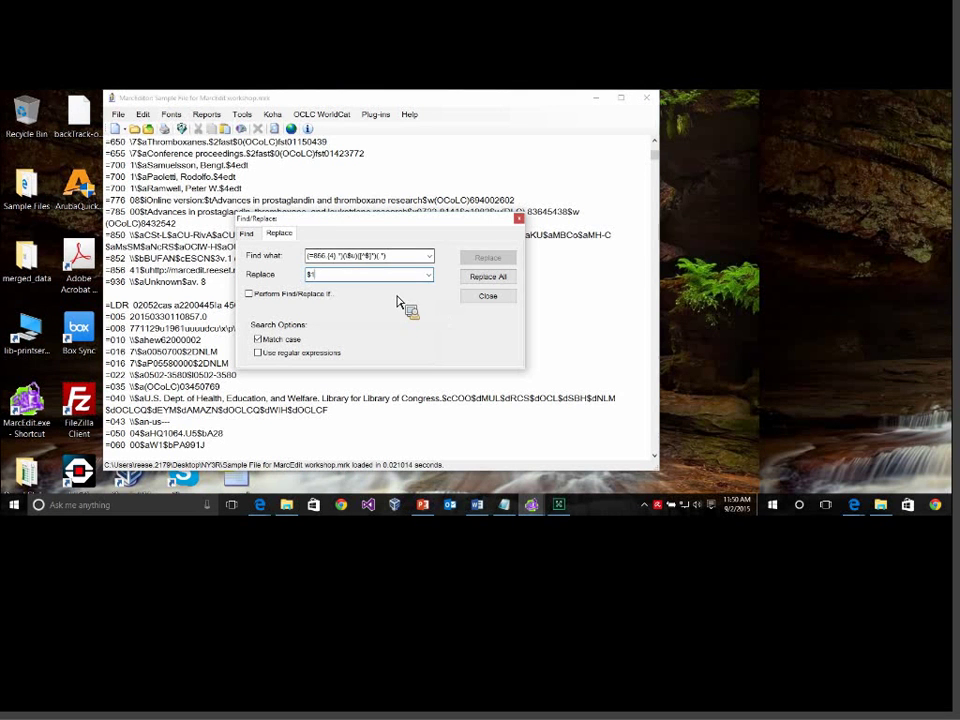
key("shift+Tab")
left_click_drag(307, 256, 342, 256)
key("Tab")
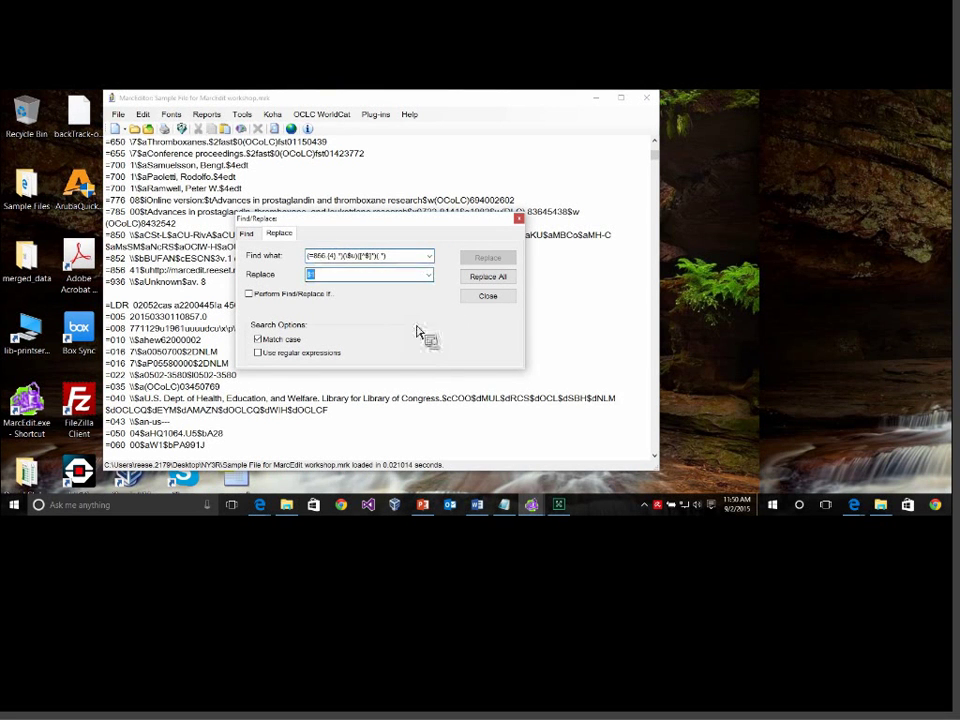
key("End")
type("$2")
type("http://myproxy")
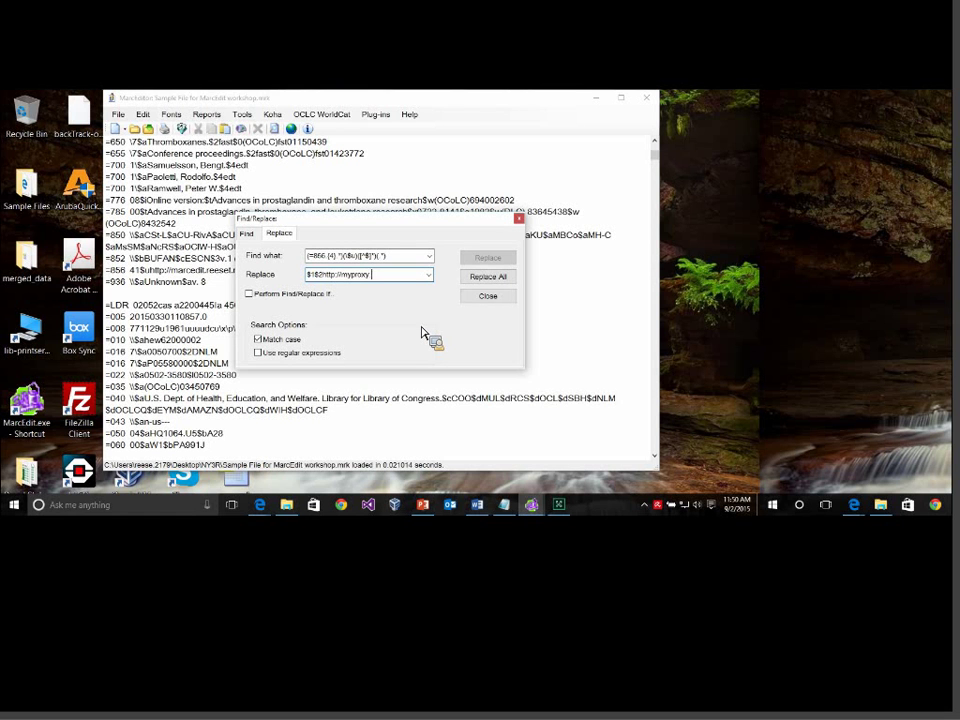
type(".edu/login?u")
key("BackSpace")
key("BackSpace")
key("BackSpace")
key("BackSpace")
type("in=$3$4")
left_click(260, 353)
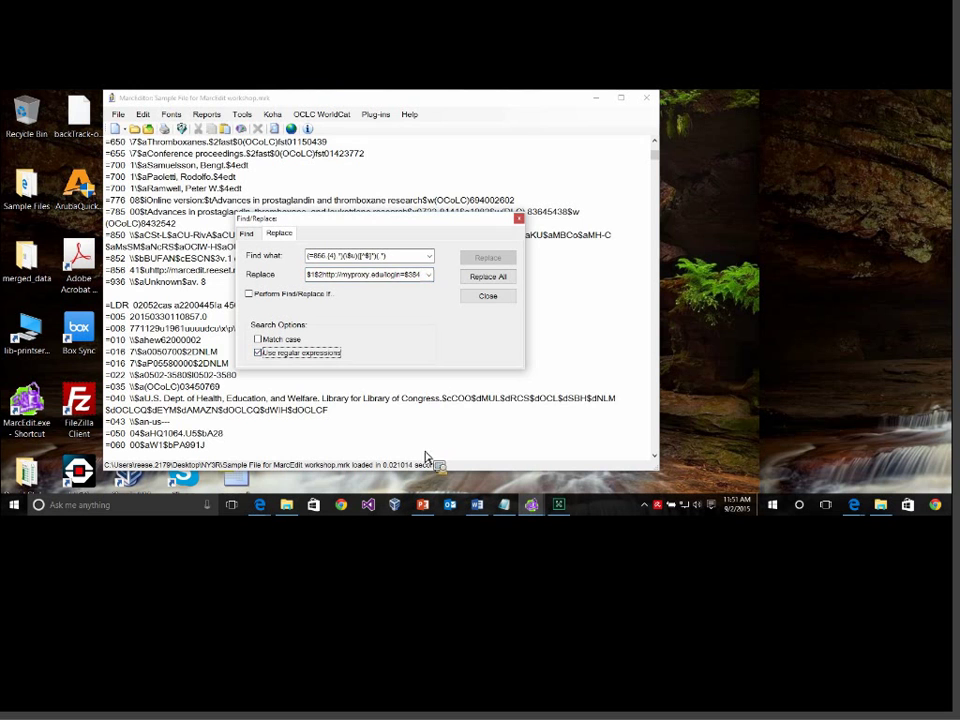
Replace all matching 856 fields in the file and close Find/Replace.
left_click(487, 276)
key("Return")
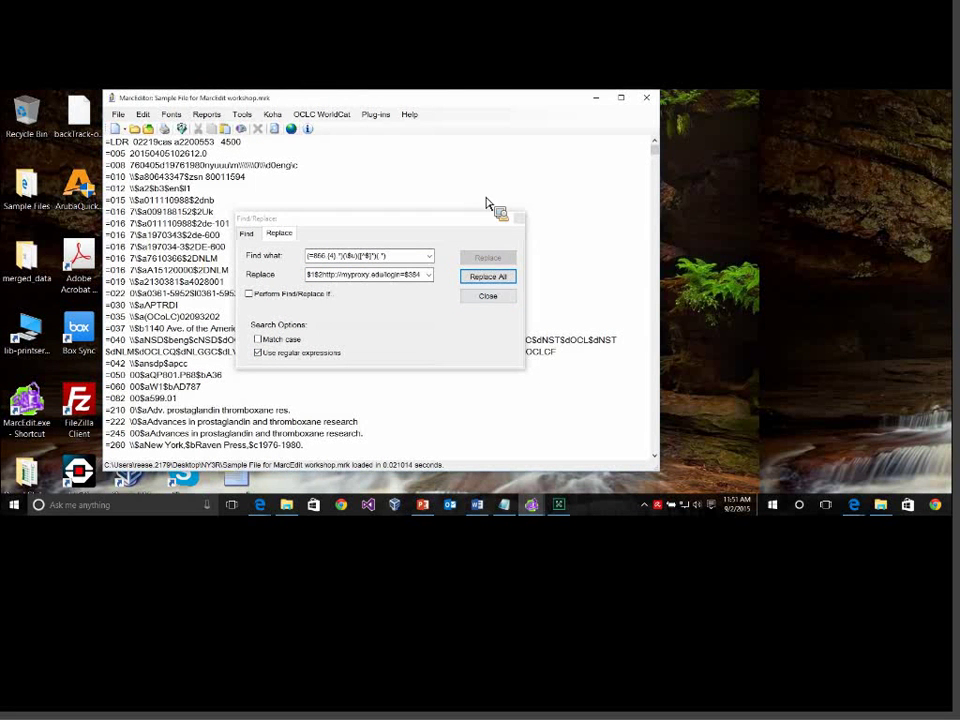
key("Tab")
key("Return")
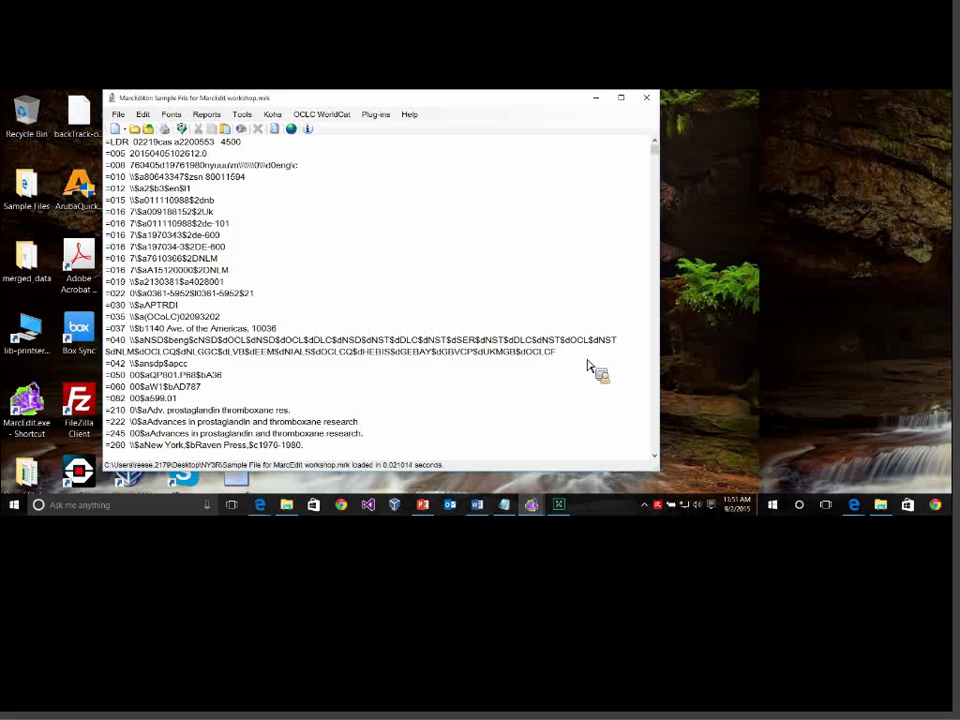
Examine the first record's 856 field part by part: tag and indicators, proxy prefix and original URL.
scroll(583, 347, "down", 5)
scroll(584, 341, "down", 4)
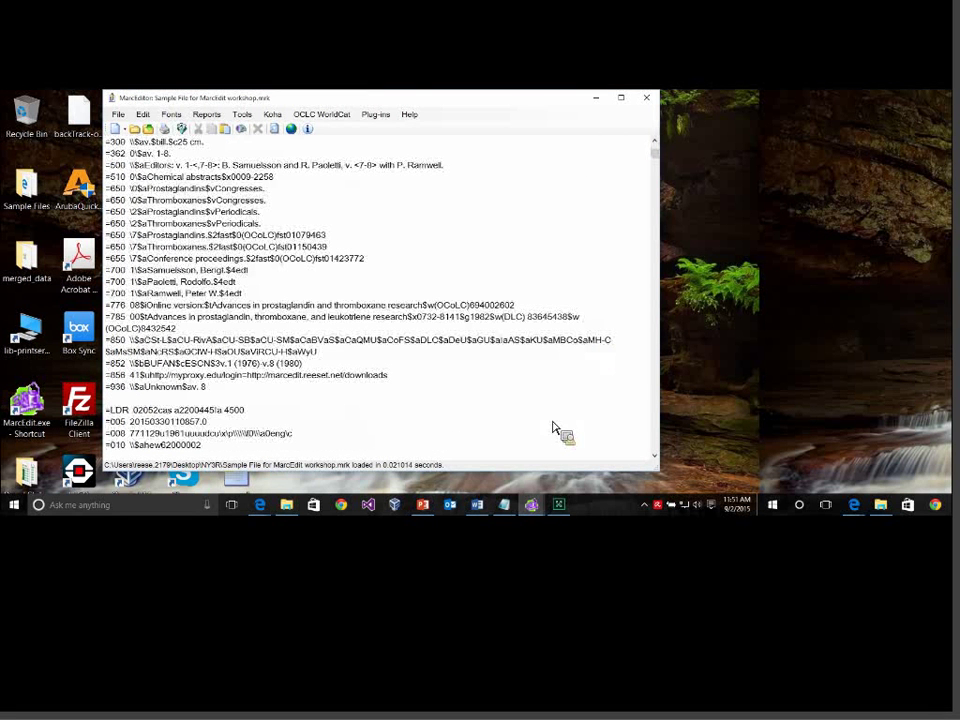
left_click_drag(388, 375, 106, 375)
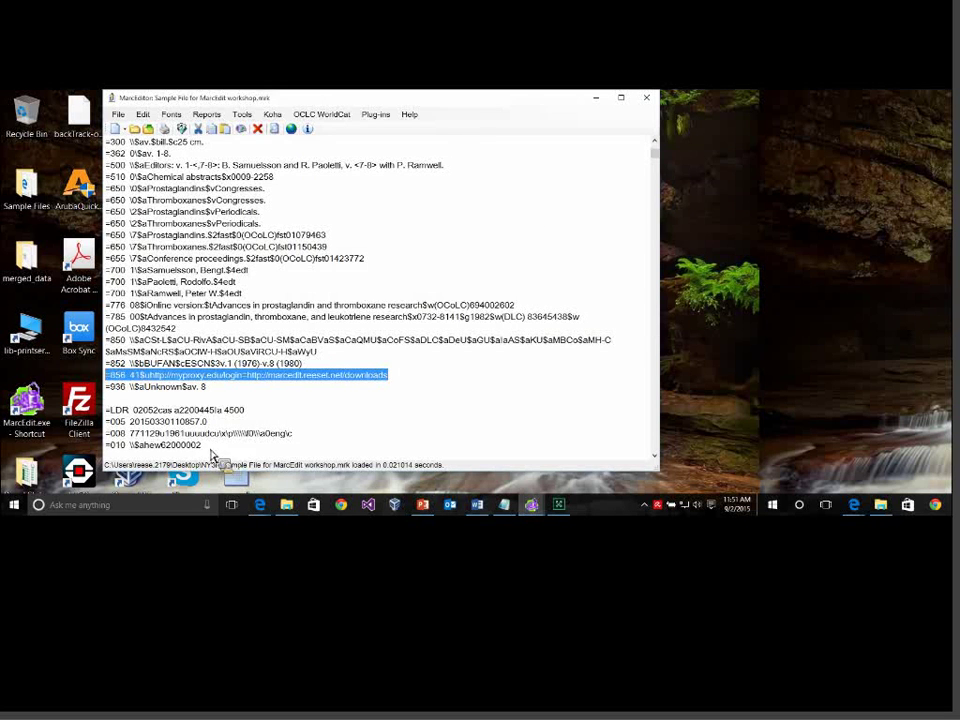
left_click(155, 375)
left_click_drag(106, 375, 140, 375)
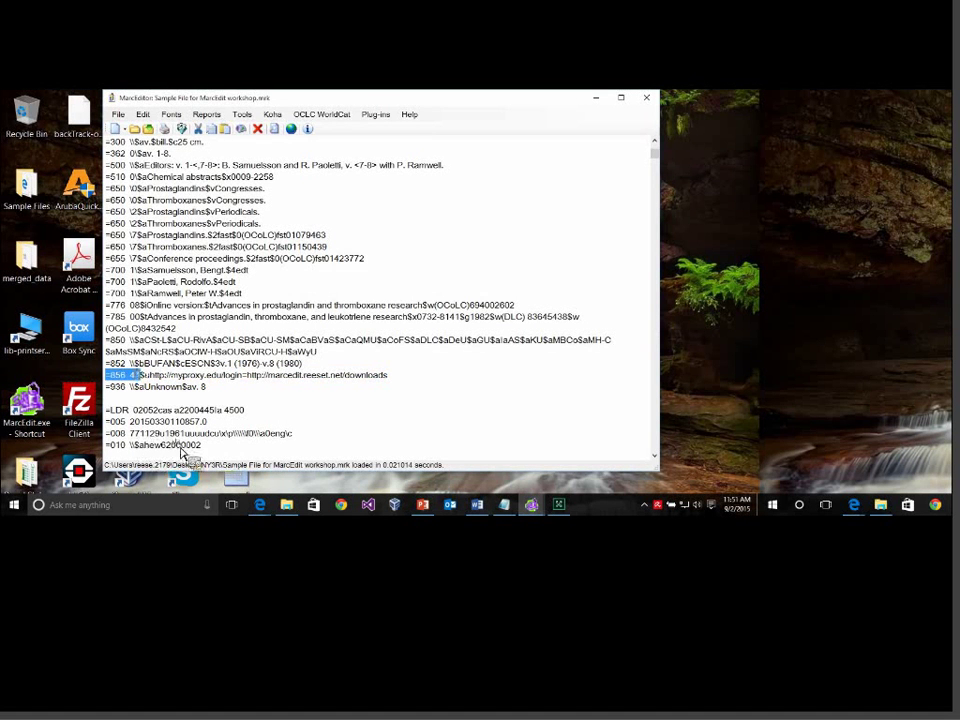
key("Right")
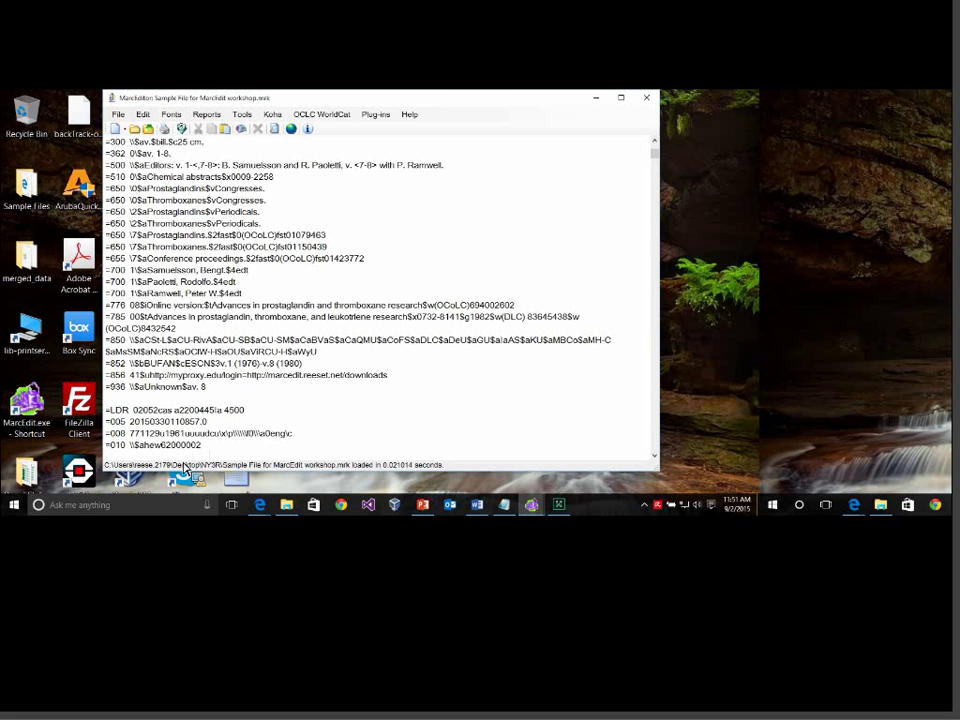
key("Right")
key("Right")
key("shift+Right")
key("shift+Right")
key("shift+Right")
key("shift+Right")
key("shift+Right")
key("shift+Right")
key("shift+Right")
key("shift+Right")
key("shift+Right")
key("shift+Right")
key("shift+Right")
key("shift+Right")
key("shift+Right")
key("shift+Right")
key("shift+Right")
key("shift+Right")
key("shift+Right")
key("shift+Right")
key("shift+Right")
key("shift+Right")
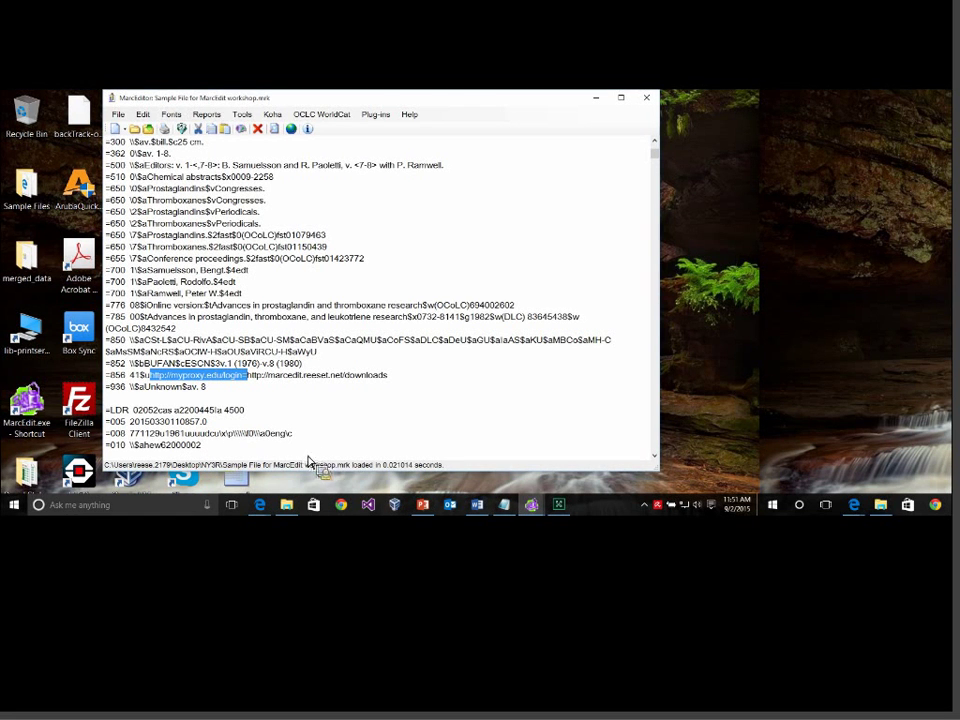
key("Right")
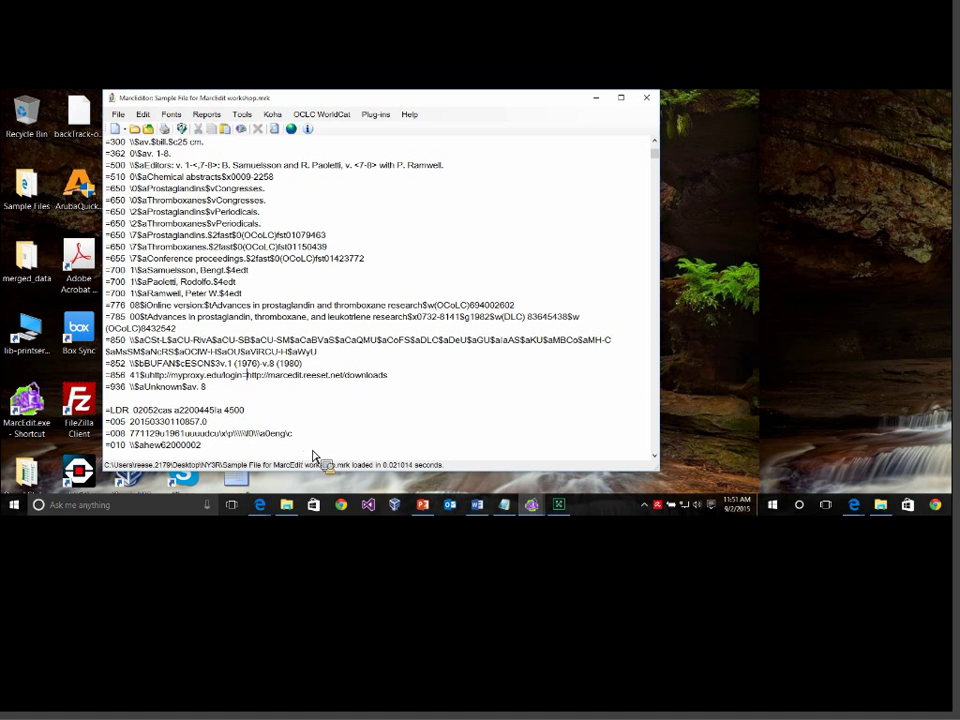
key("shift+End")
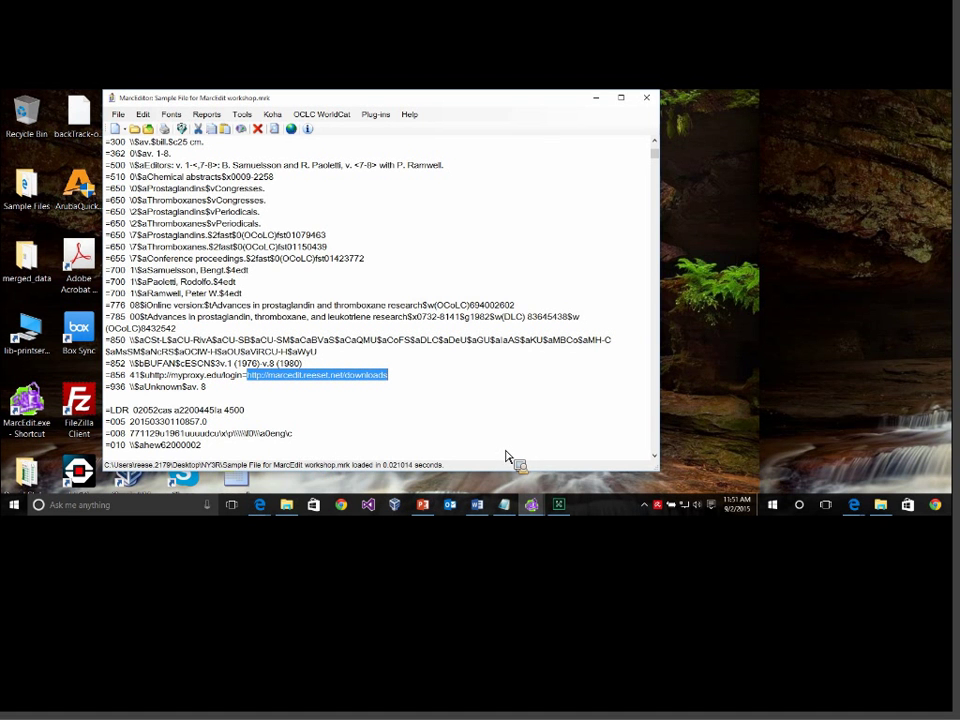
key("Right")
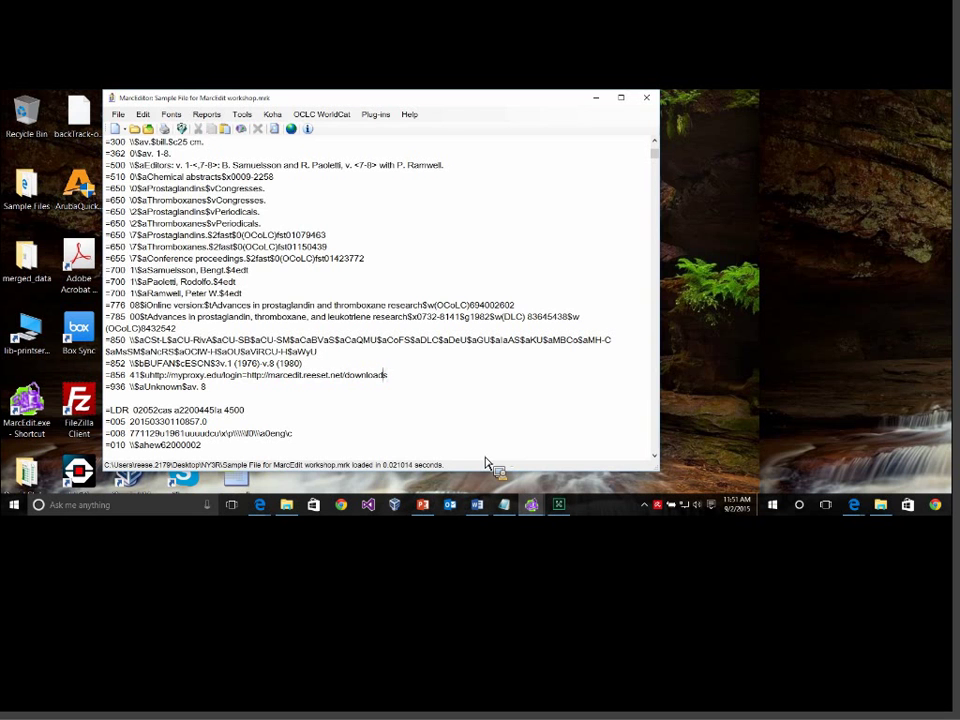
Recall the latest 856 search pattern and proxy replacement from the Find/Replace history, and close the dialog without replacing.
left_click(143, 114)
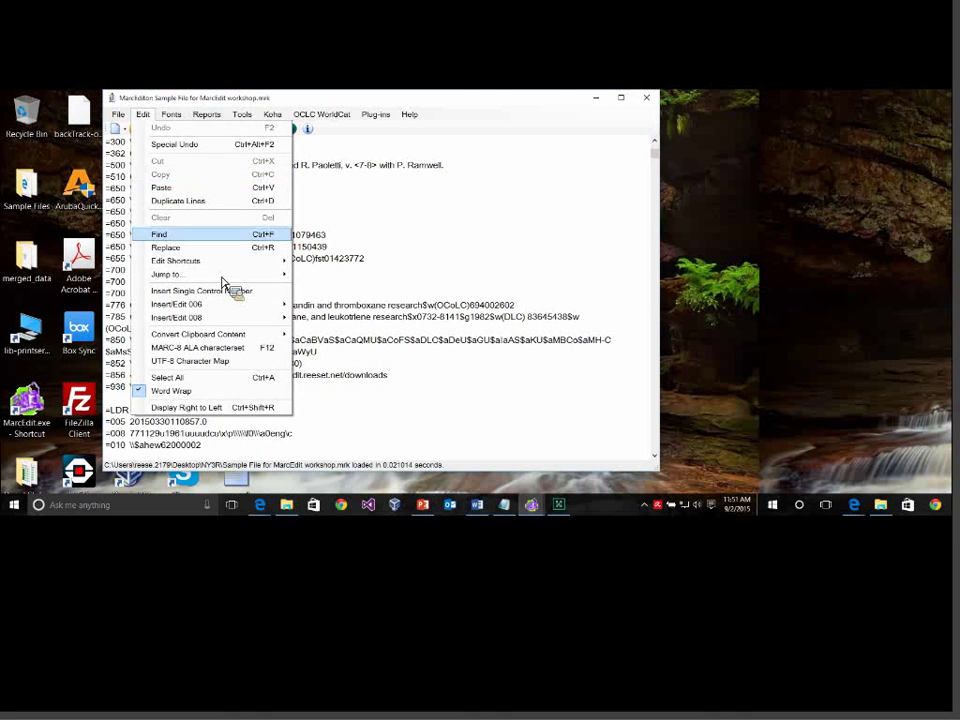
left_click(216, 247)
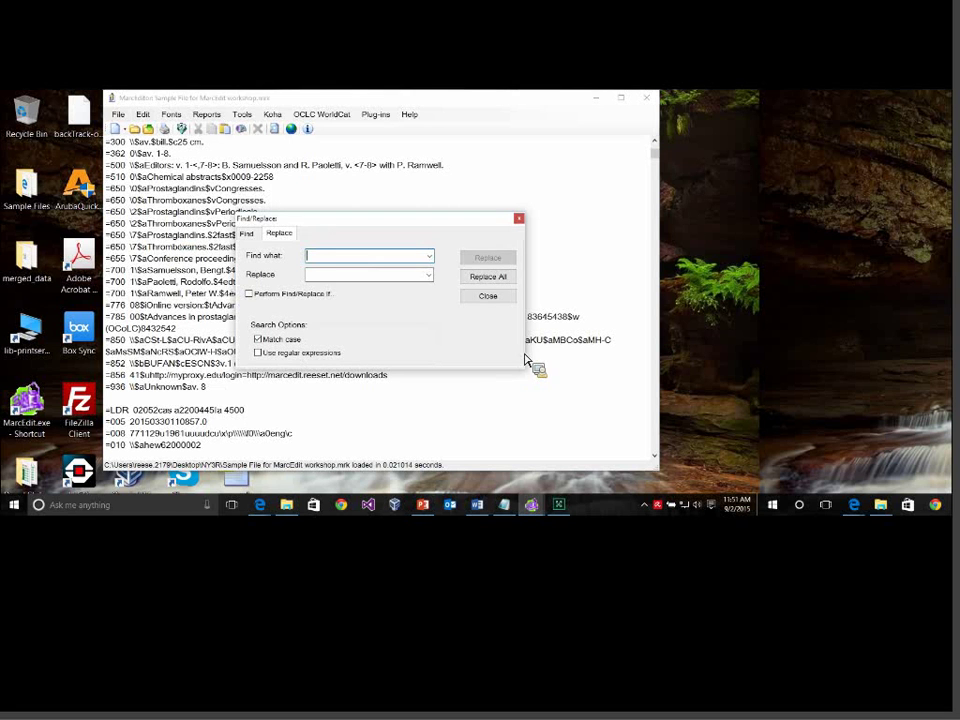
key("alt+Down")
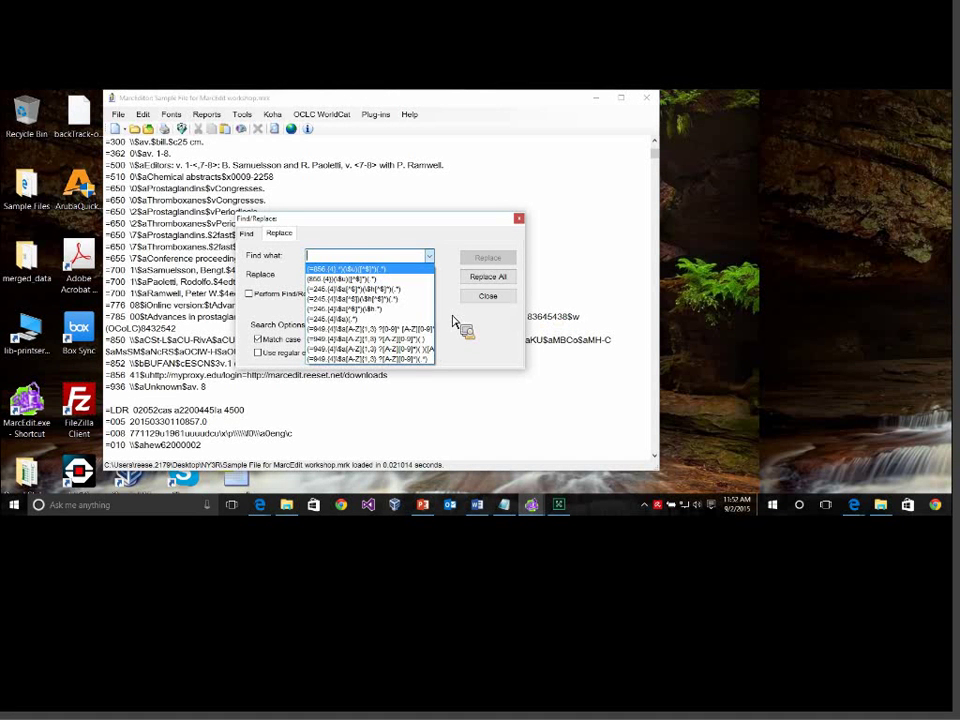
key("Return")
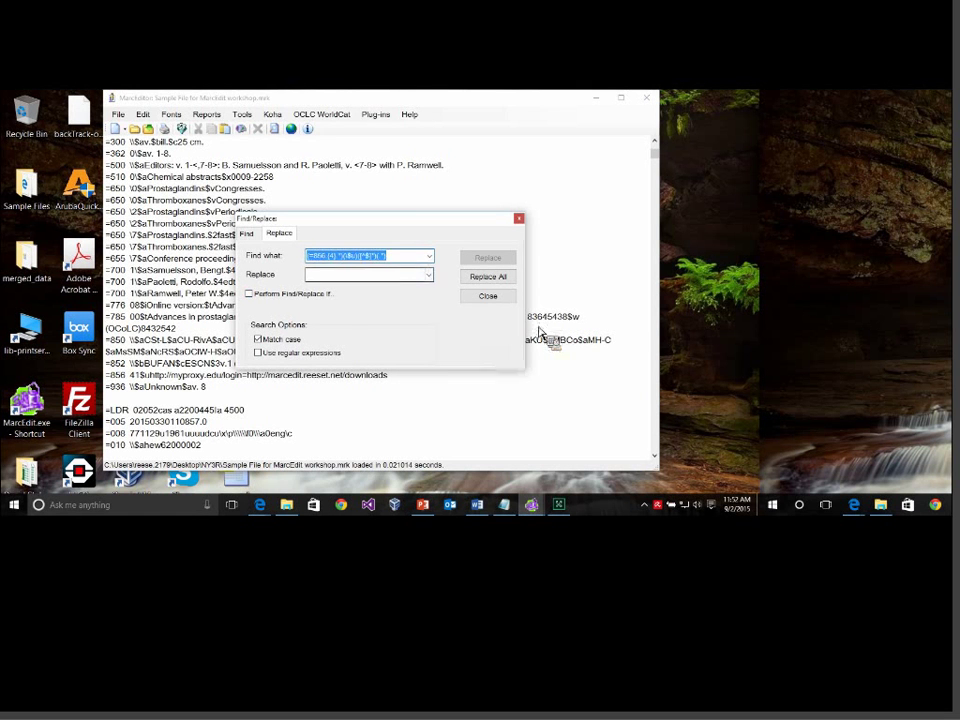
key("Tab")
key("alt+Down")
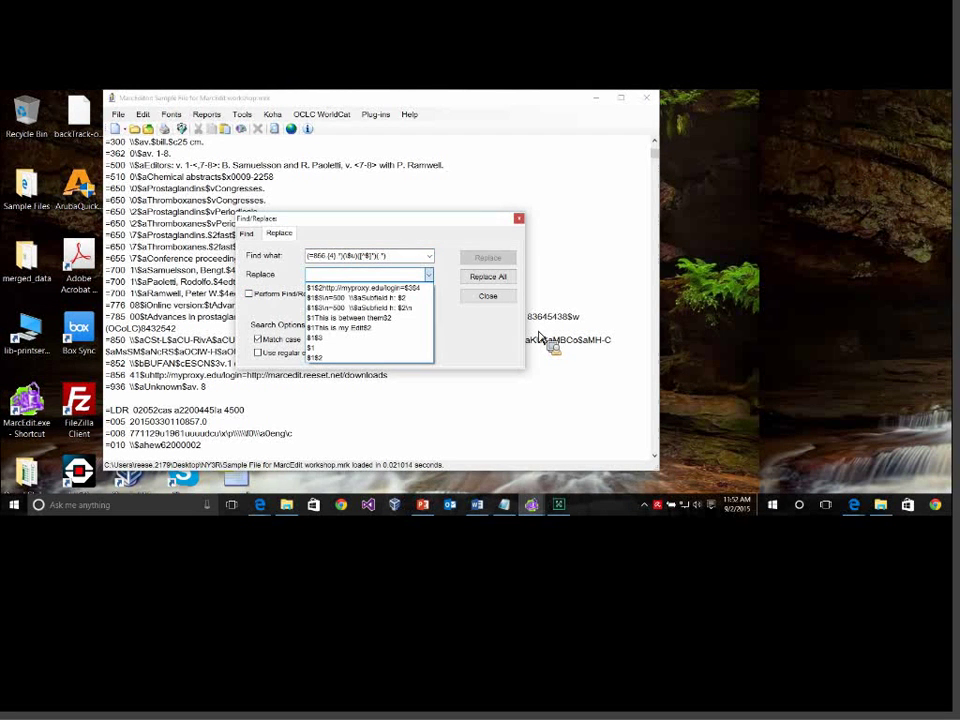
key("Down")
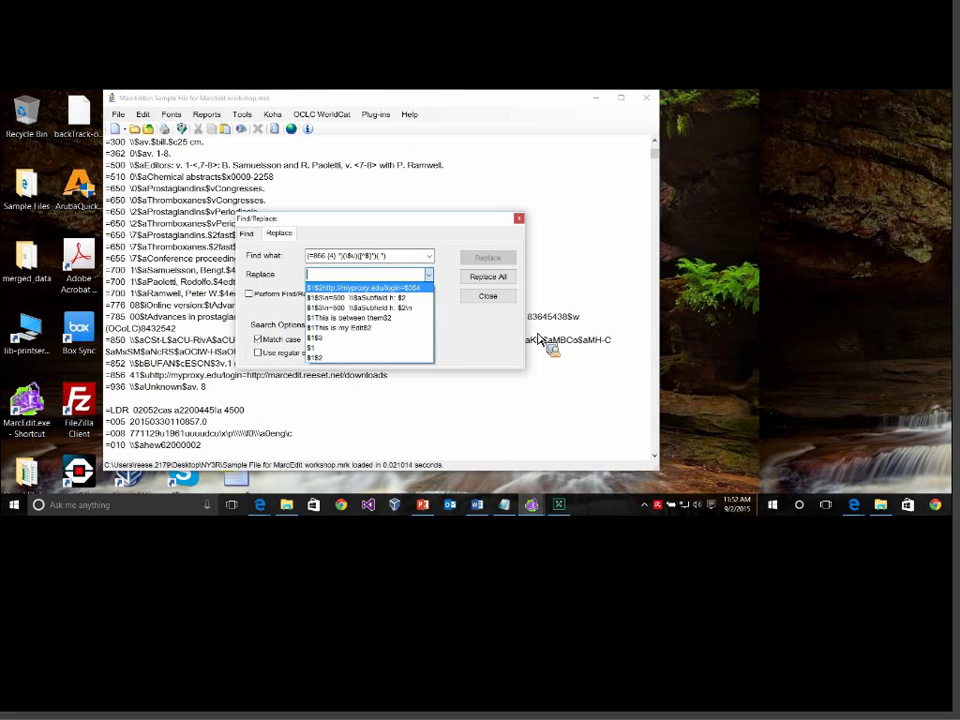
key("Return")
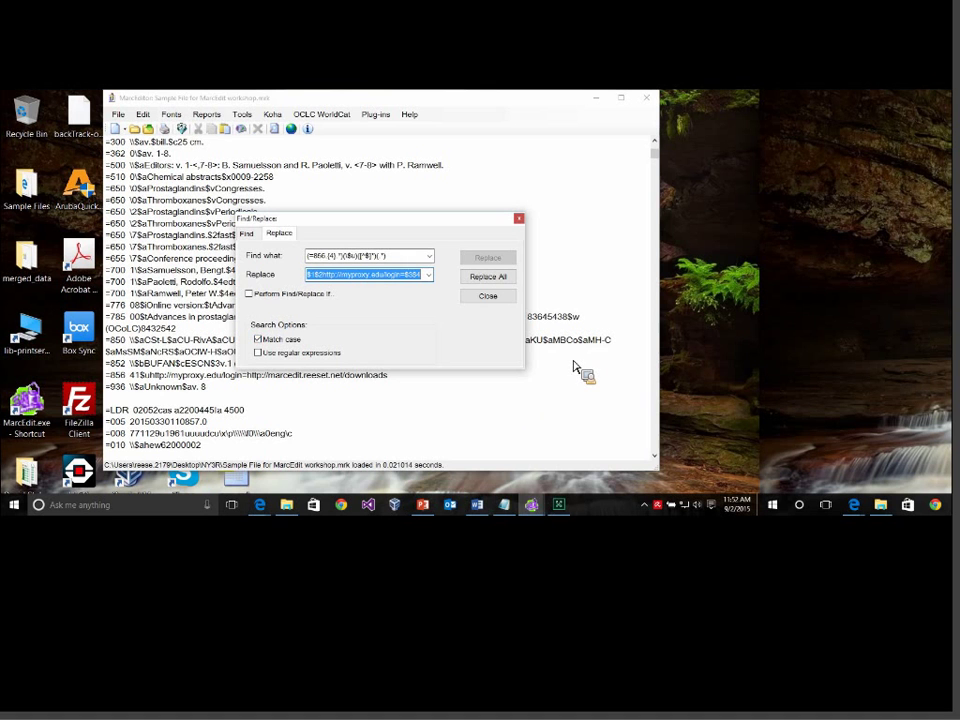
key("Escape")
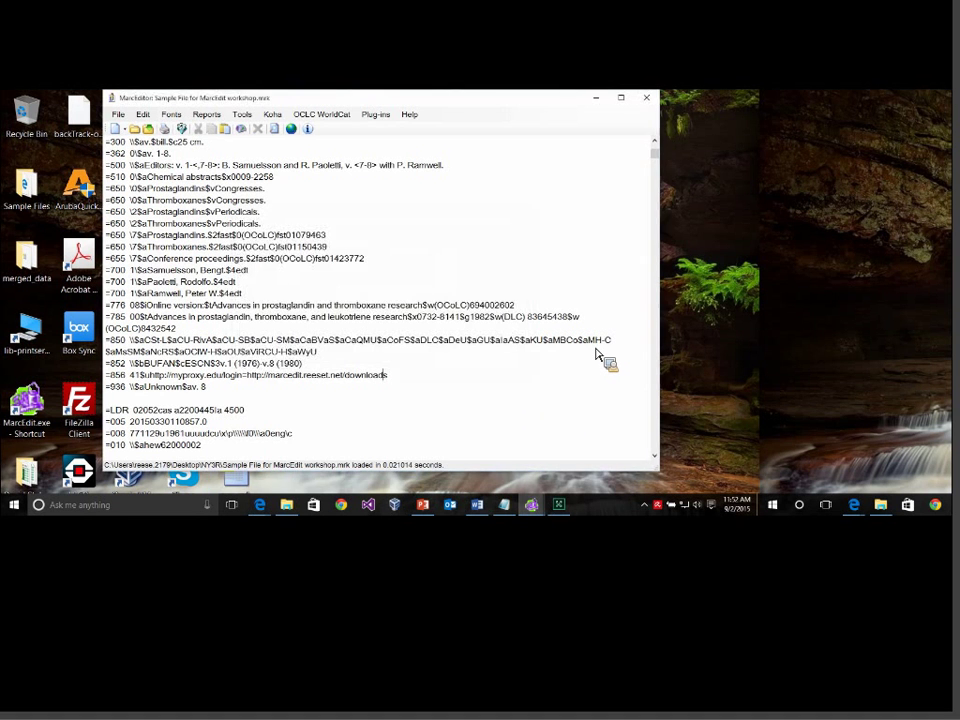
Switch to the PowerPoint presentation, show the Question #3 slide on the Edit Field function full screen and end the slide show.
left_click(423, 504)
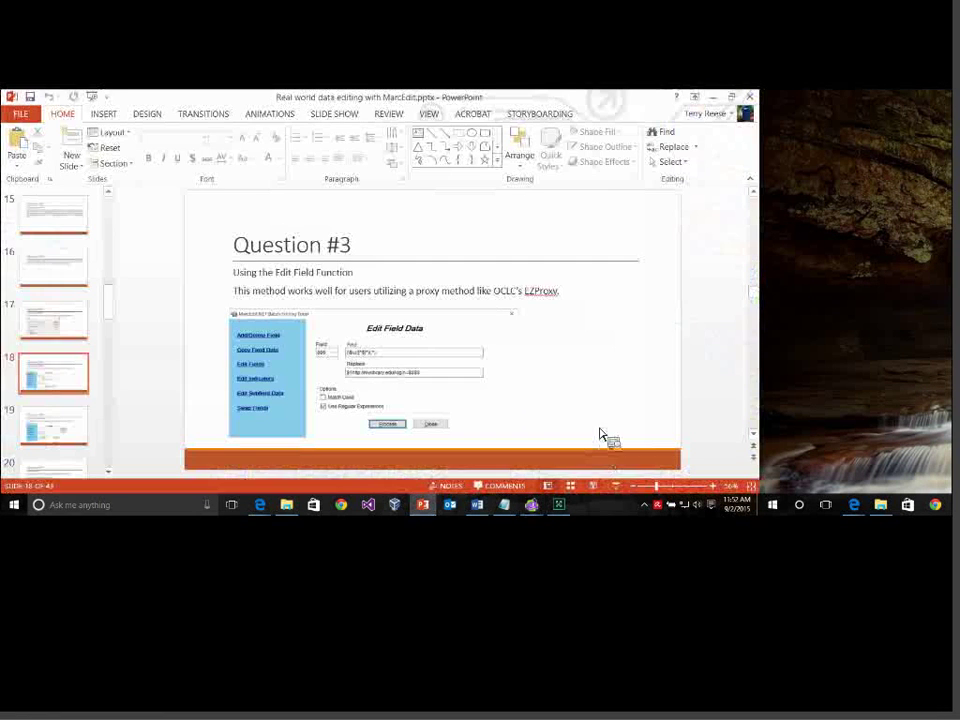
key("shift+F5")
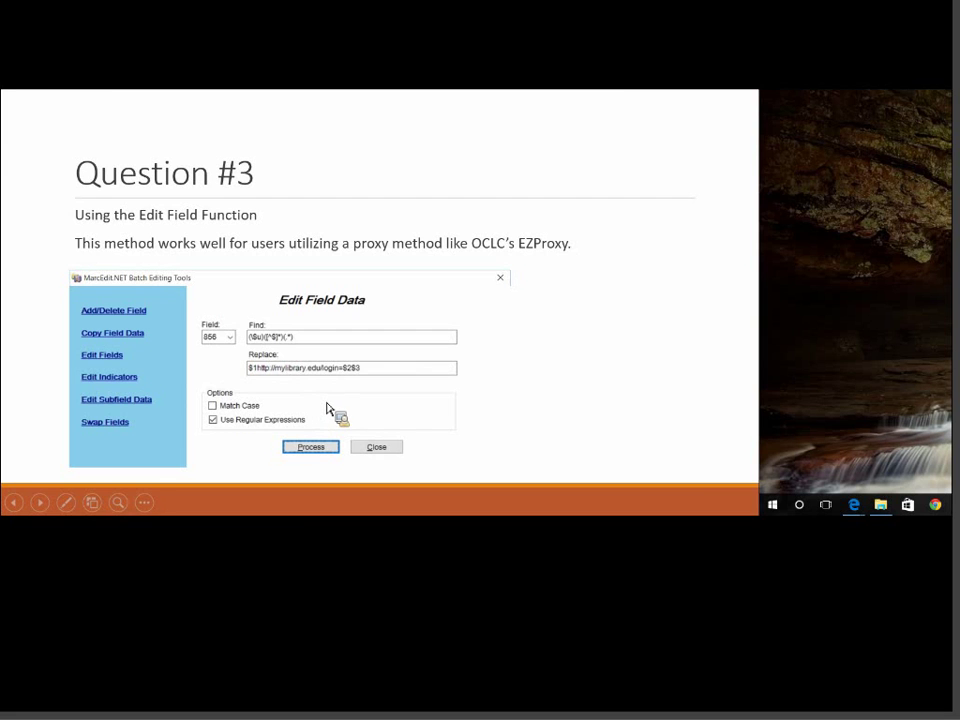
key("Escape")
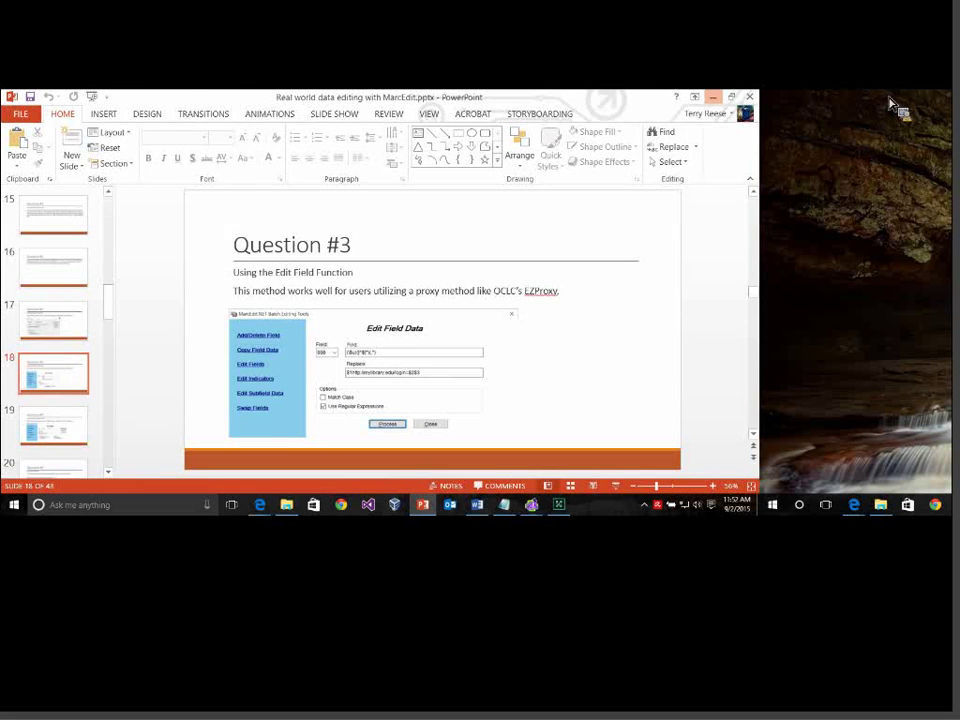
Return to MarcEditor, undo the last global replacement and check the first record's 856 field.
left_click(710, 97)
left_click(143, 114)
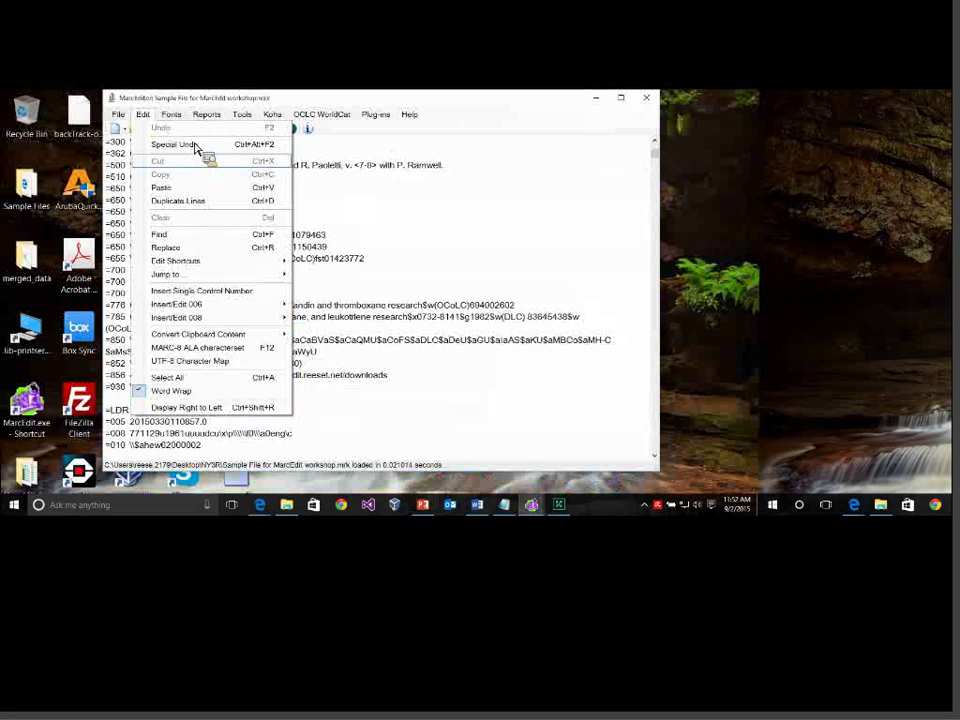
left_click(200, 145)
scroll(383, 287, "down", 5)
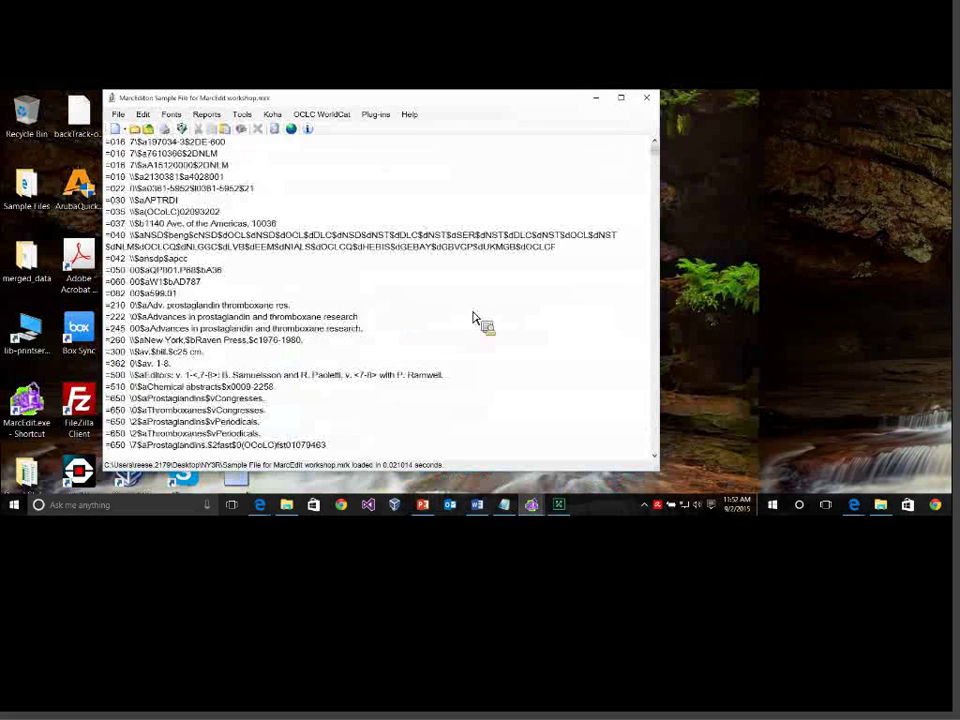
scroll(473, 318, "down", 3)
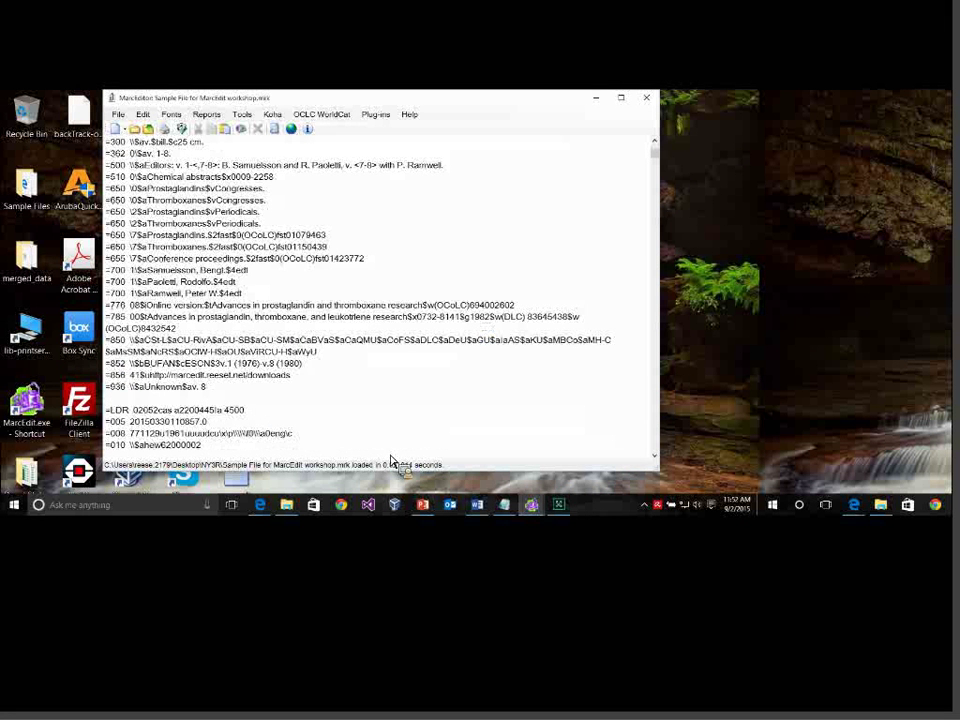
left_click_drag(290, 375, 105, 375)
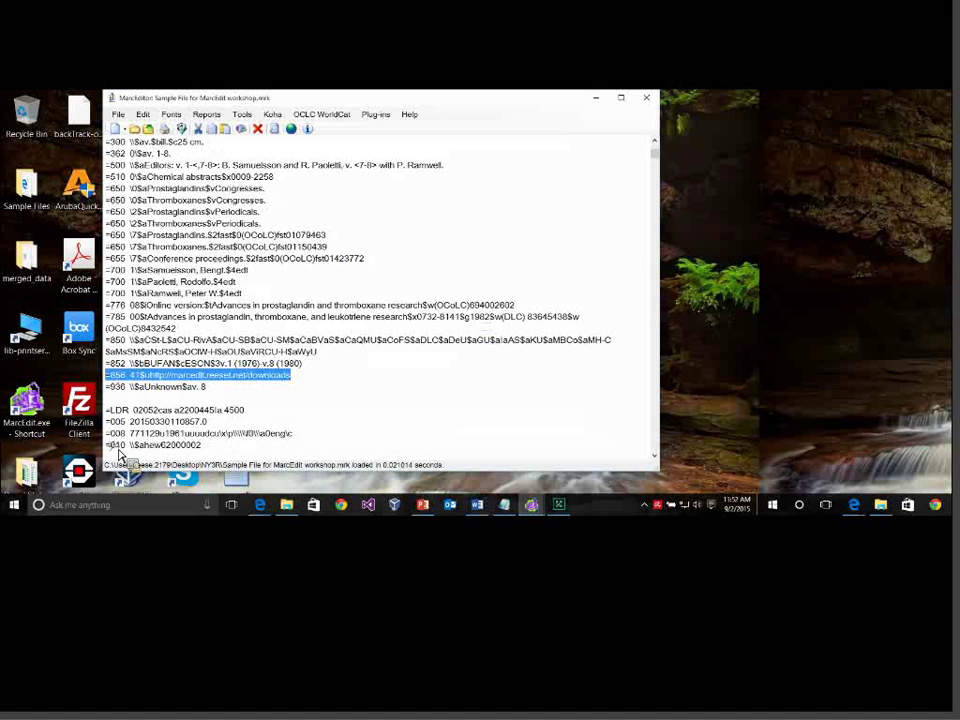
left_click(155, 375)
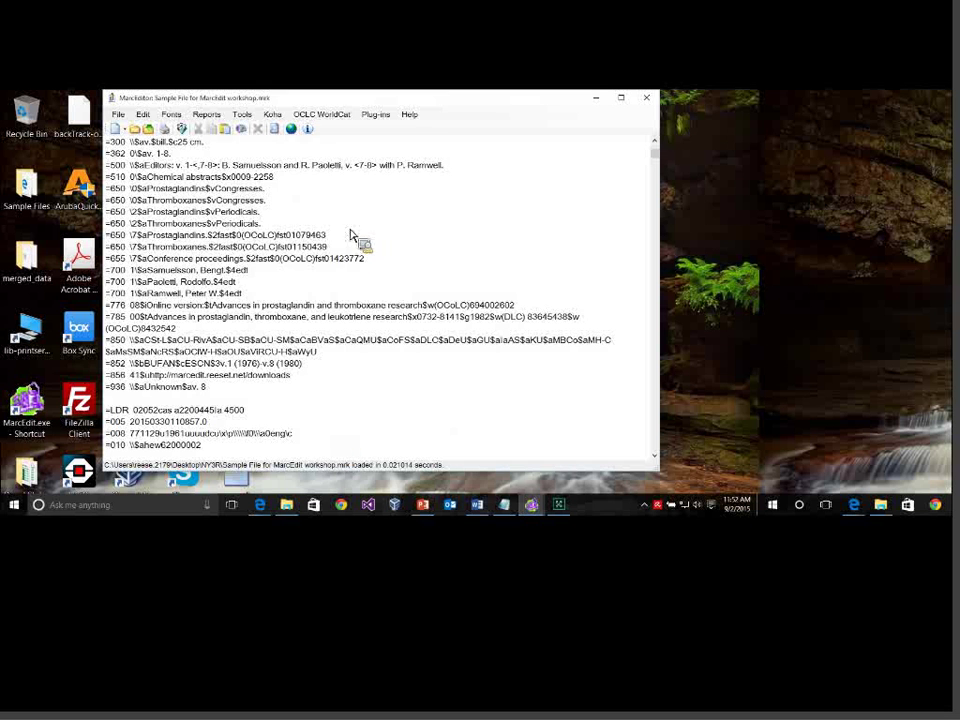
left_click(242, 114)
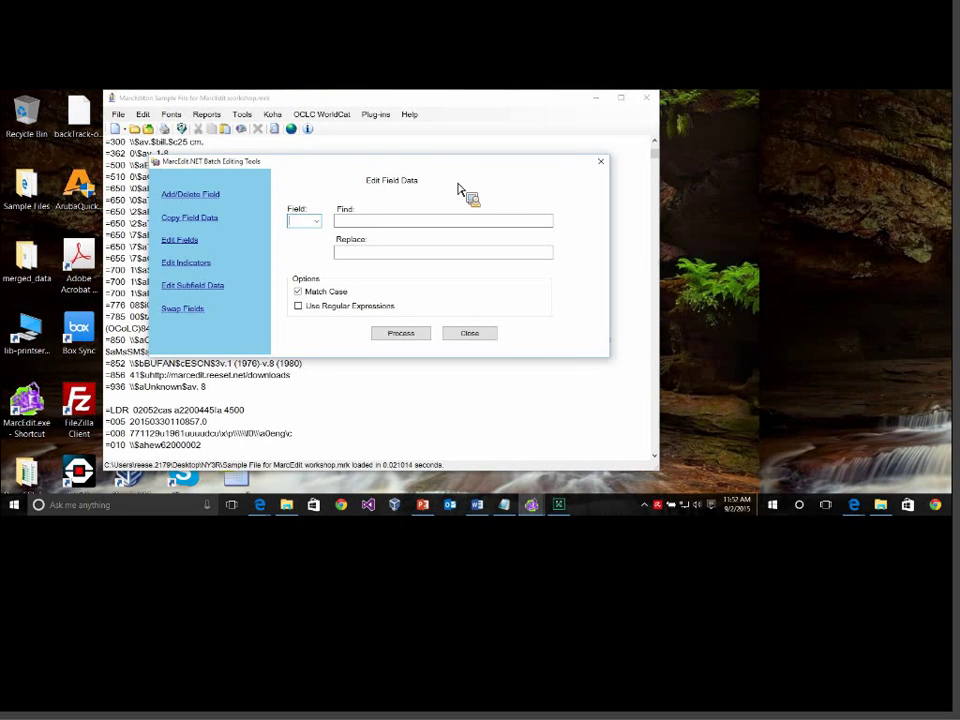
type("856")
key("Tab")
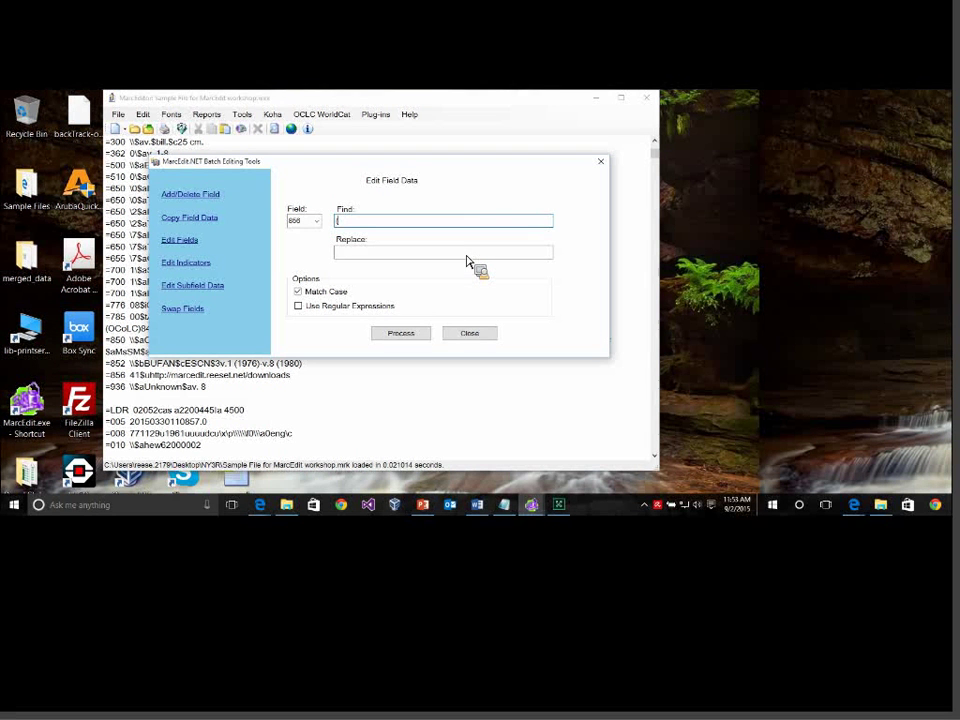
type("*)(\\$a)(")
type("\\$])(.*)")
left_click(466, 257)
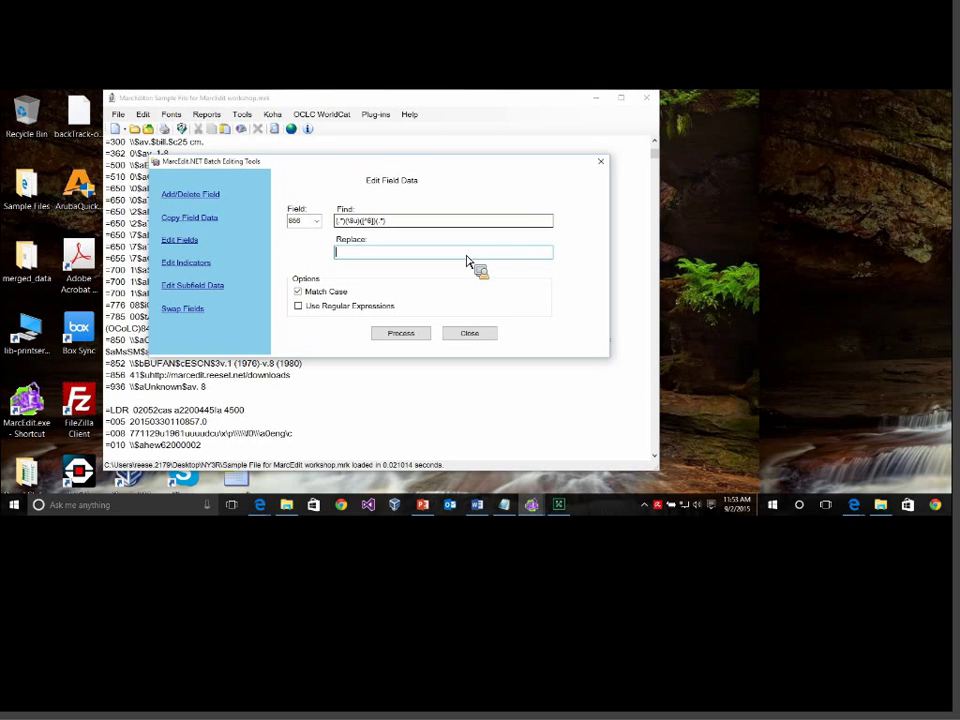
type("$1$2http://myproxy.edu/login=$3$4")
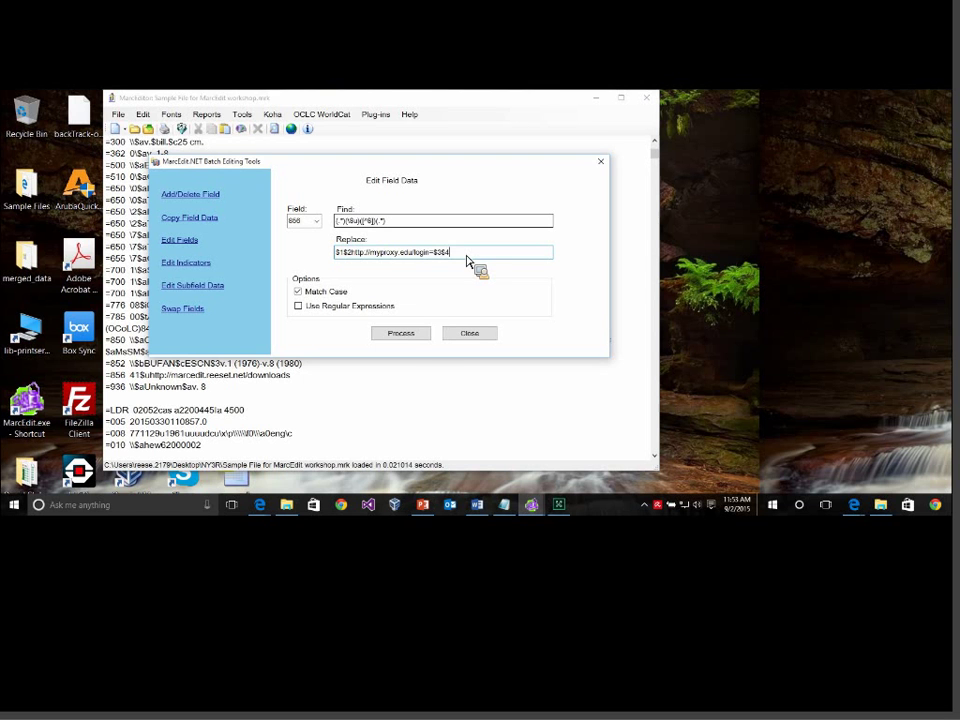
Process the 856 edit with regular expressions on and case matching off, close the tool and check the first record's 856 field.
left_click(316, 291)
left_click(314, 306)
left_click(400, 333)
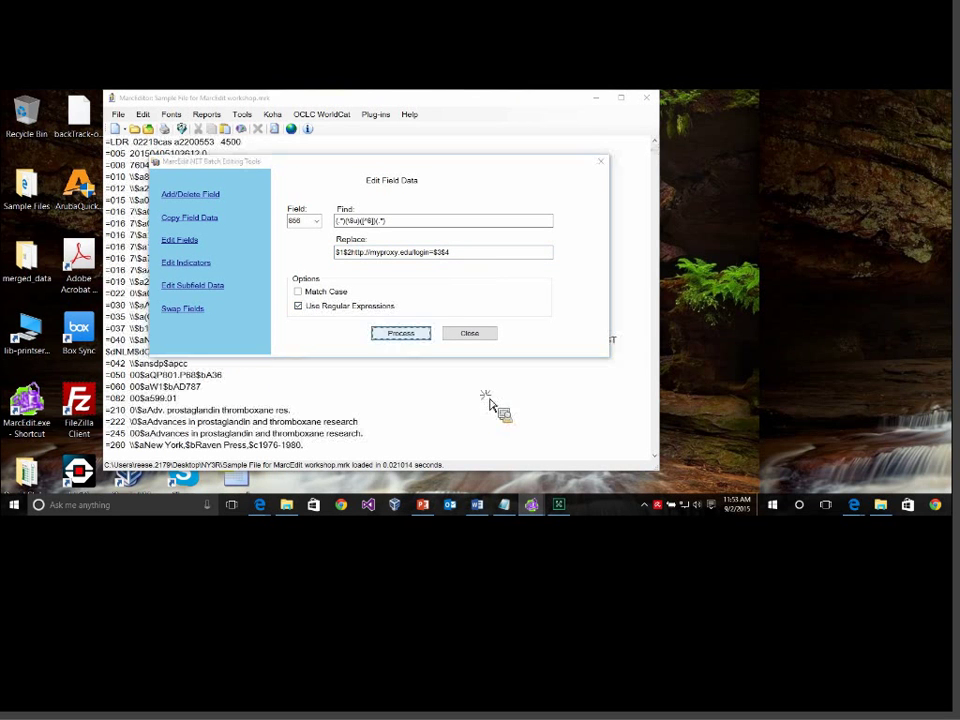
key("Return")
key("Escape")
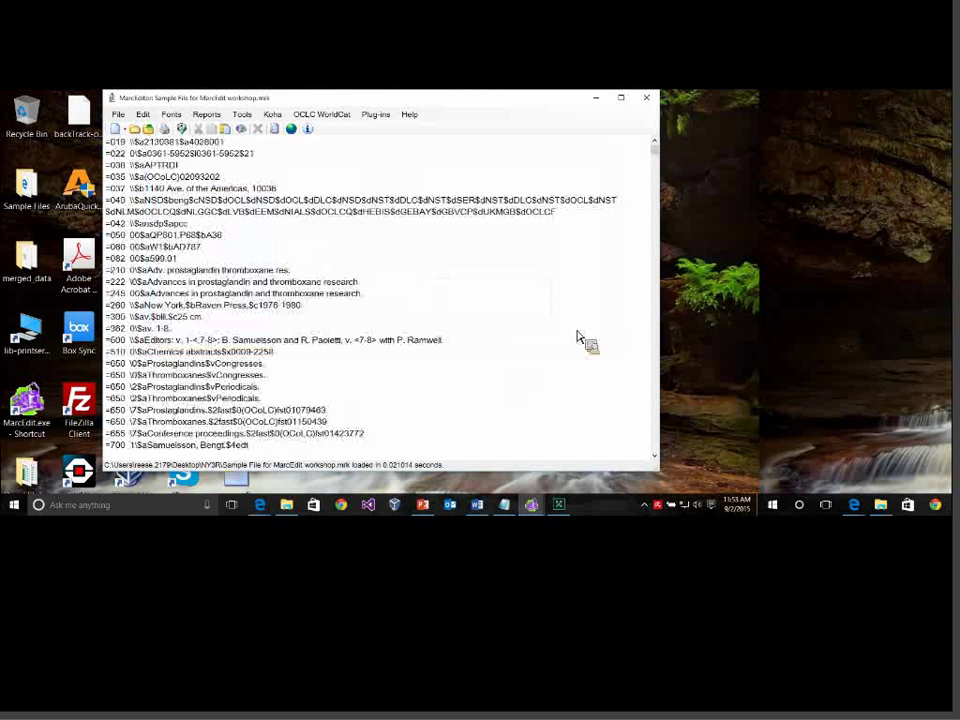
scroll(580, 340, "down", 5)
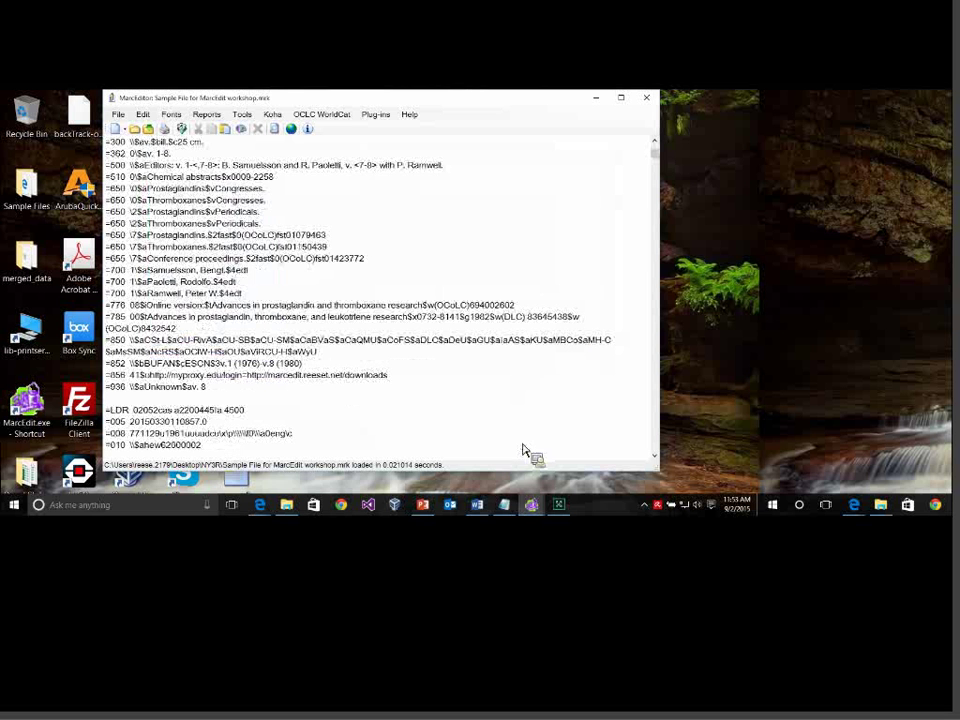
left_click_drag(367, 375, 105, 375)
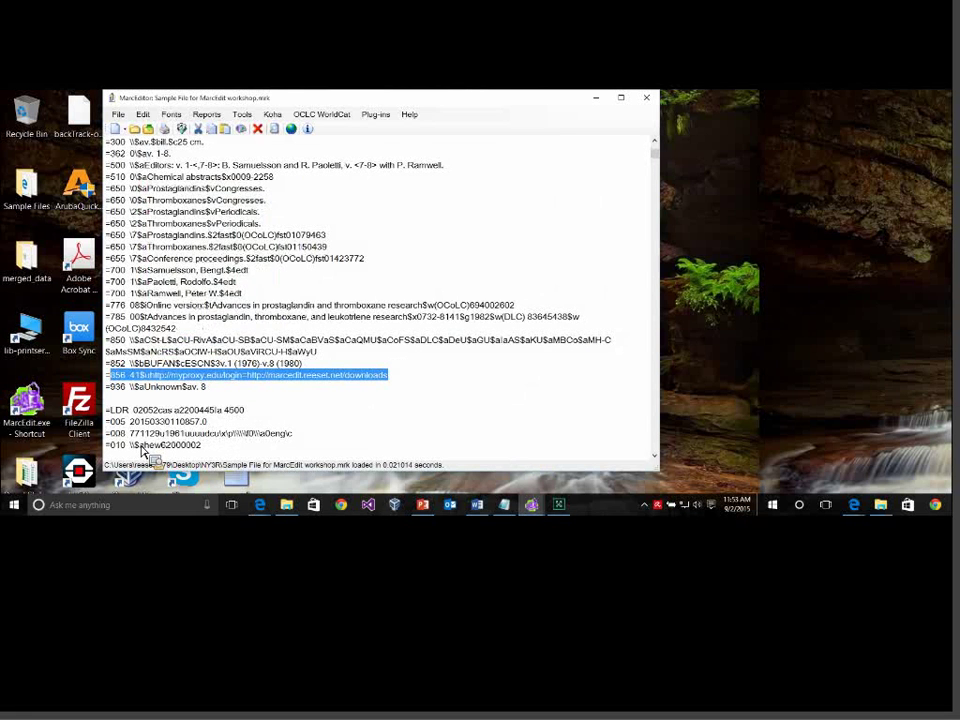
left_click(110, 376)
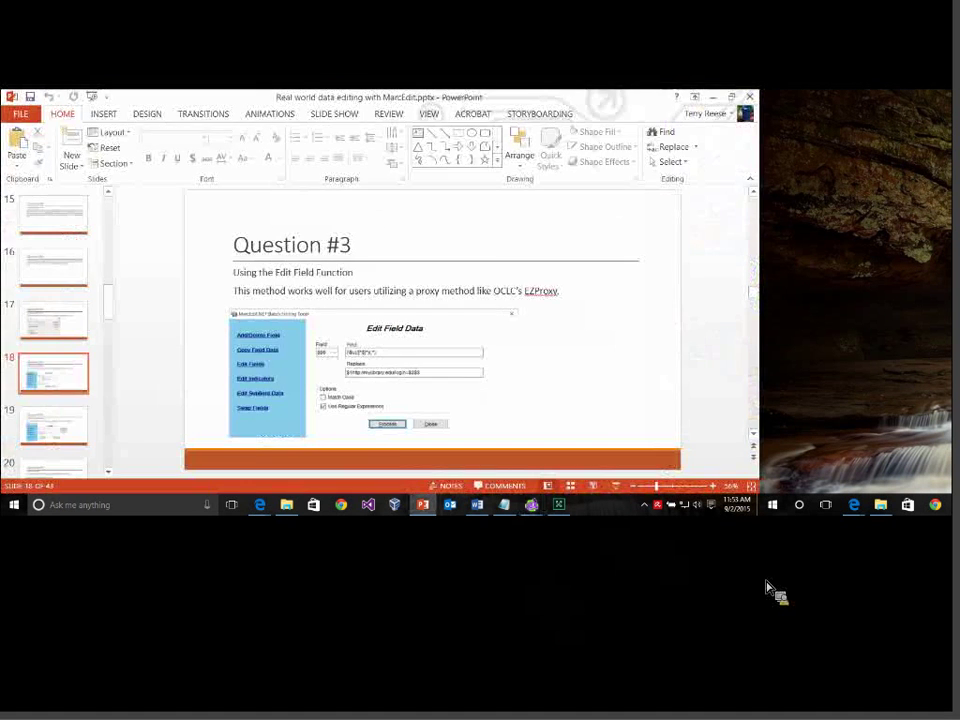
In PowerPoint, present the current Question #3 slide, advance to the Edit Subfield Function slide and end the slide show.
key("shift+F5")
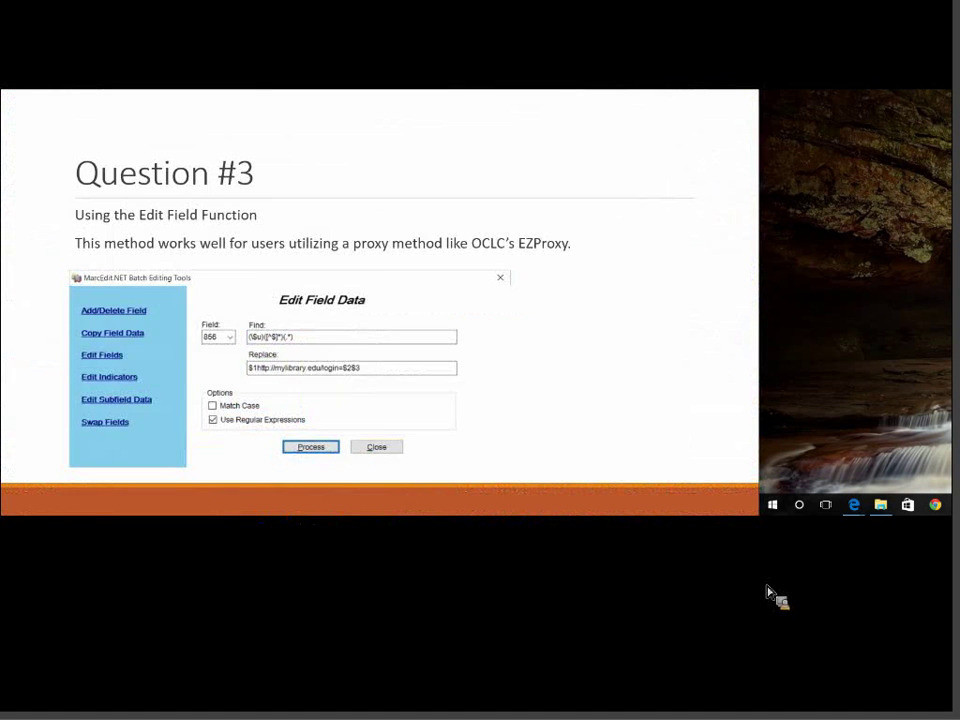
key("Right")
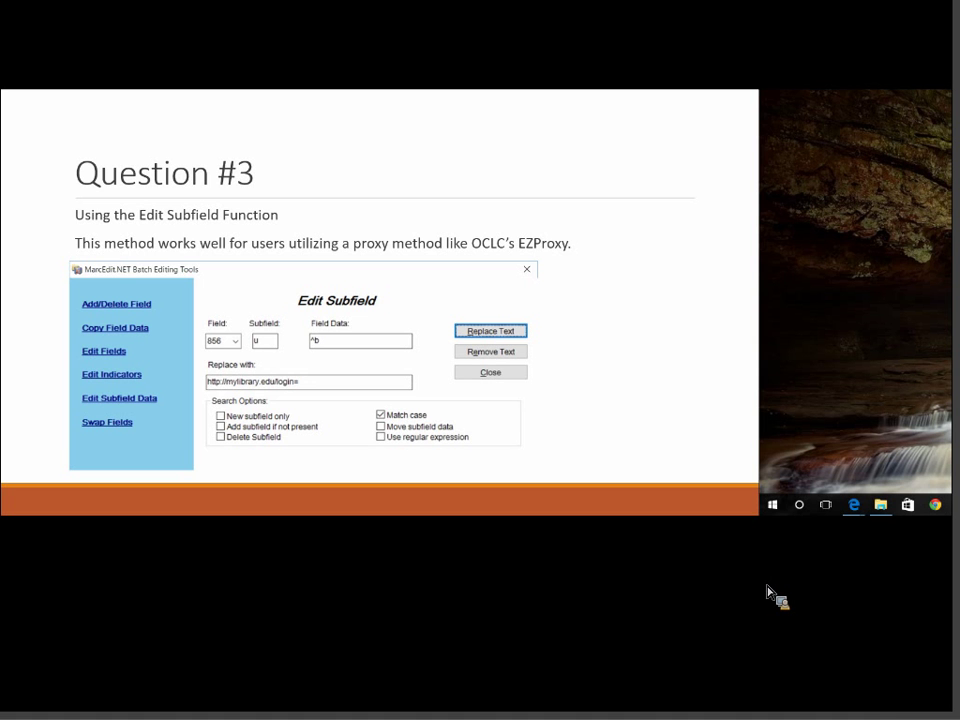
key("Escape")
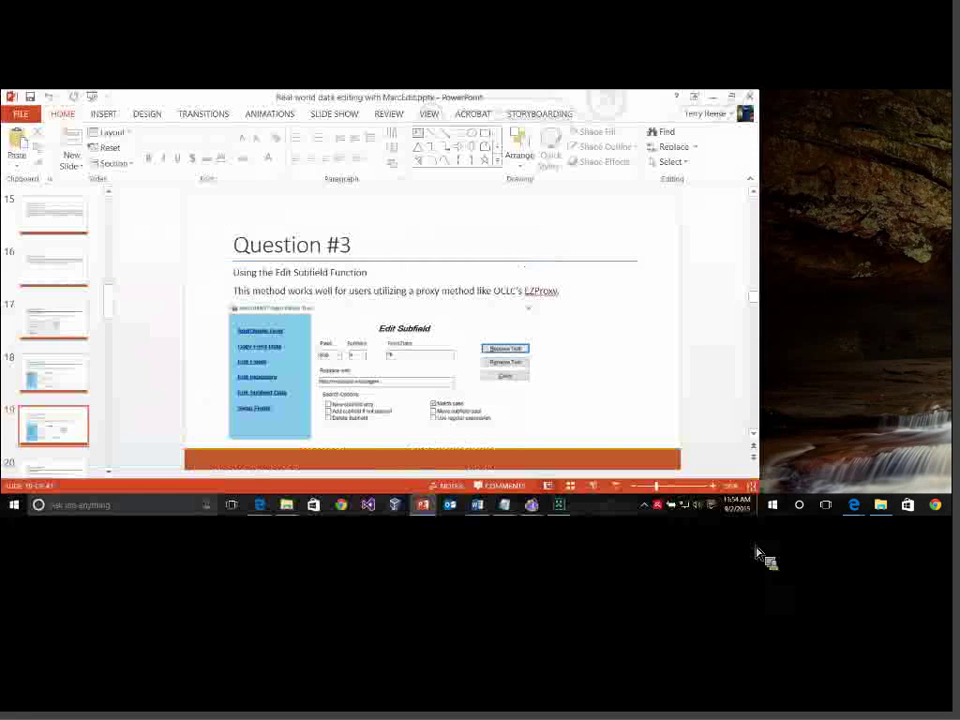
Return to MarcEditor, undo the Edit Field change and check the first record's 856 field.
left_click(896, 107)
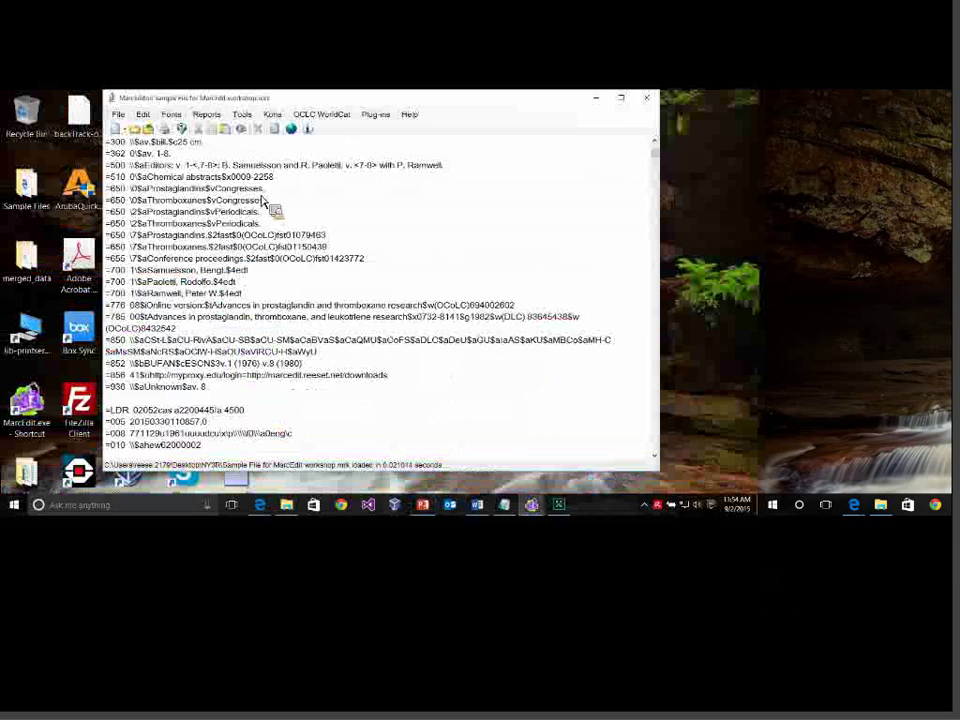
left_click(143, 114)
left_click(196, 144)
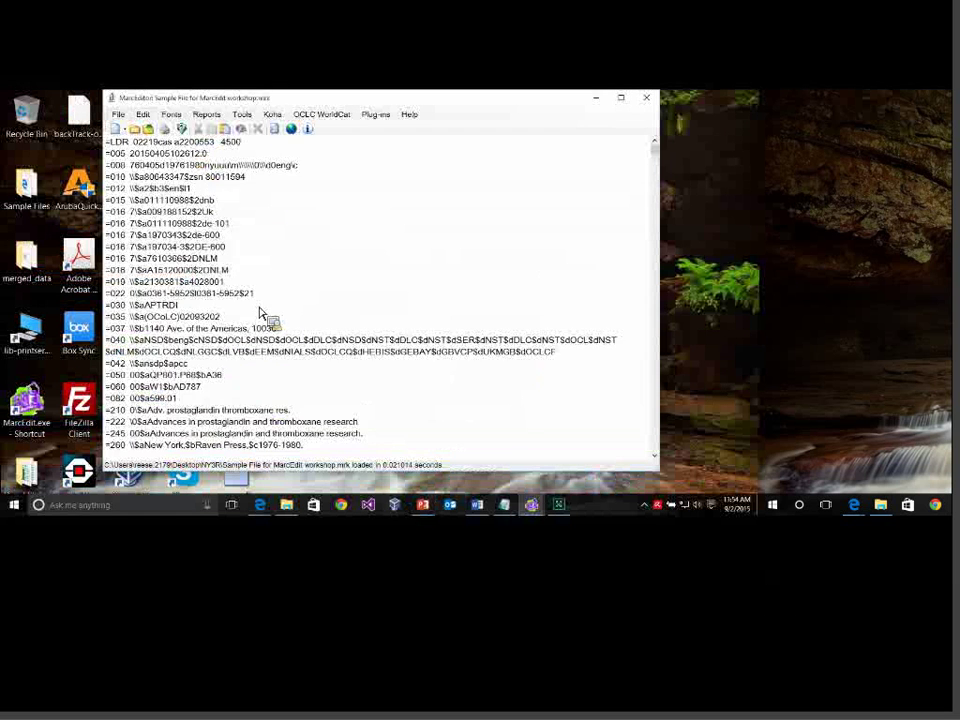
scroll(456, 370, "down", 4)
scroll(455, 375, "down", 5)
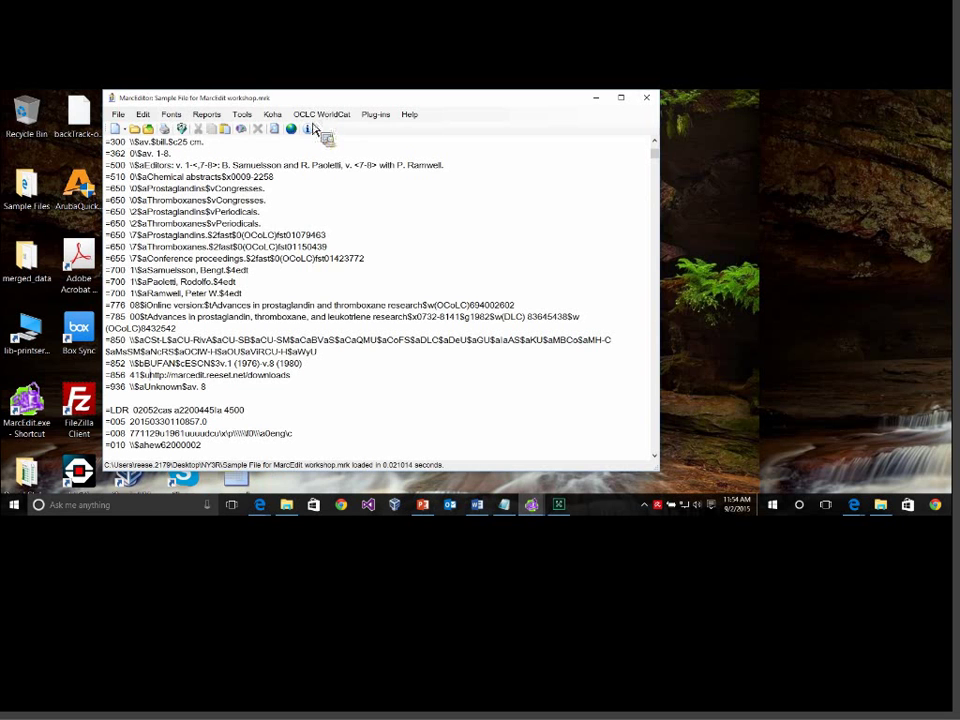
key("F9")
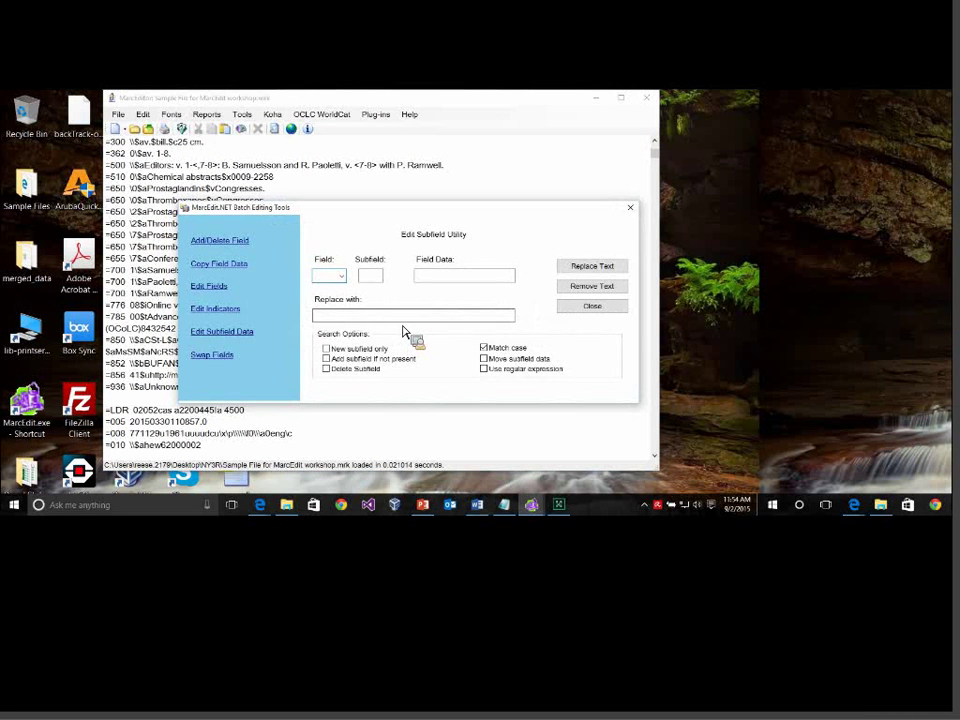
type("856")
key("Tab")
type("u")
key("Tab")
type("^")
type("http://m")
type("yproxy.edu/")
type("login=")
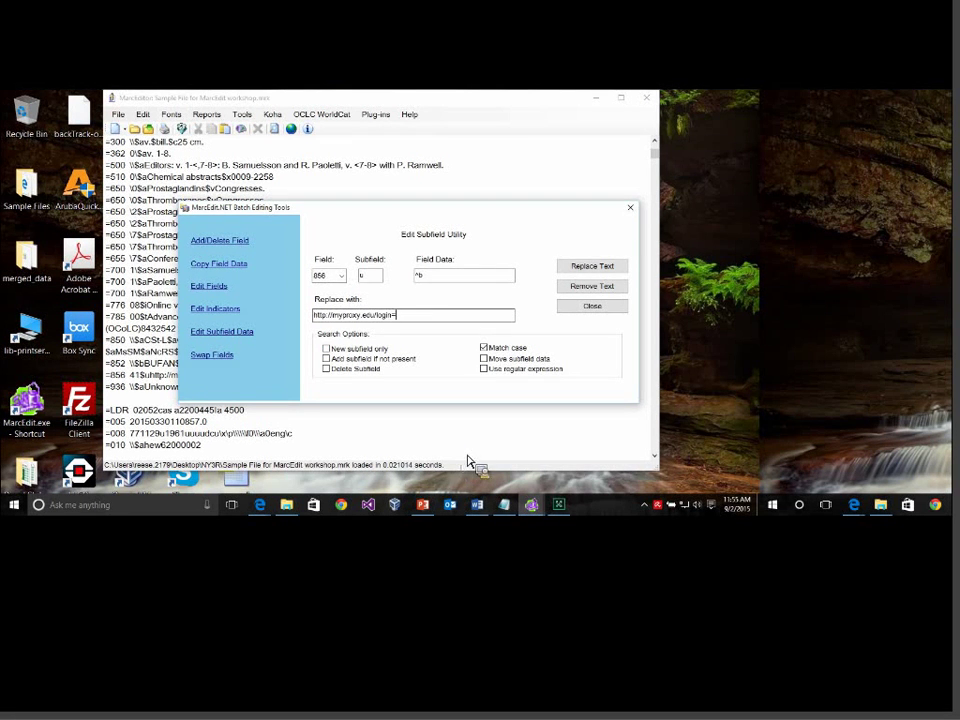
Run and confirm the subfield text replacement, close the utility and check the first record's 856 field.
key("Return")
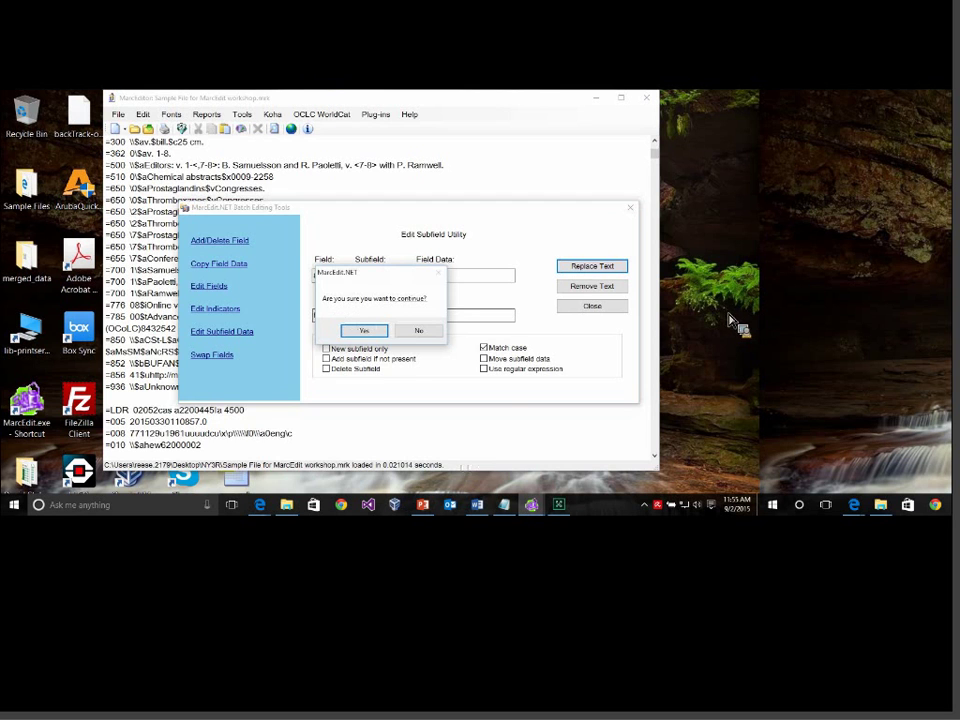
key("Return")
key("Return")
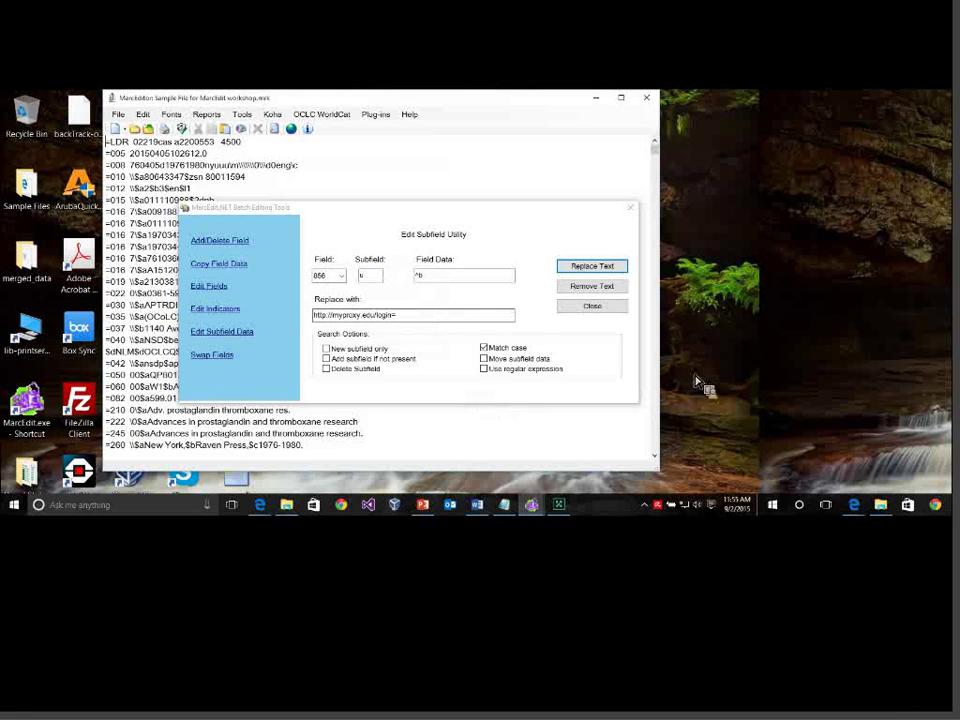
key("Escape")
scroll(561, 345, "down", 5)
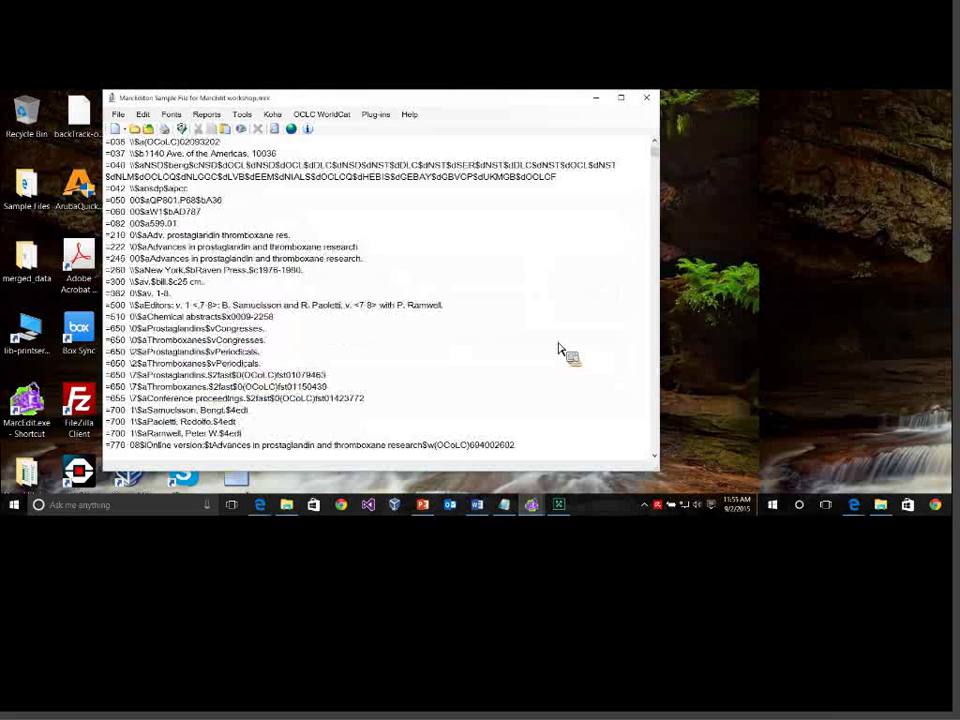
scroll(563, 352, "down", 3)
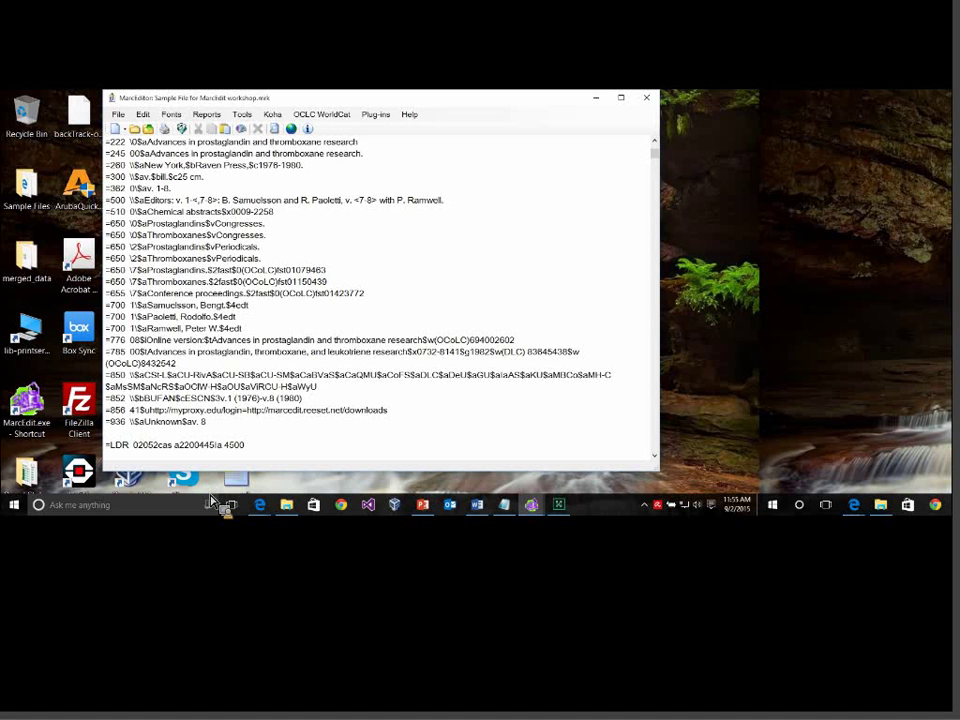
Switch to the PowerPoint presentation, start the show at the Edit Subfield slide and advance to the Build New Field Tool slide.
mouse_move(422, 504)
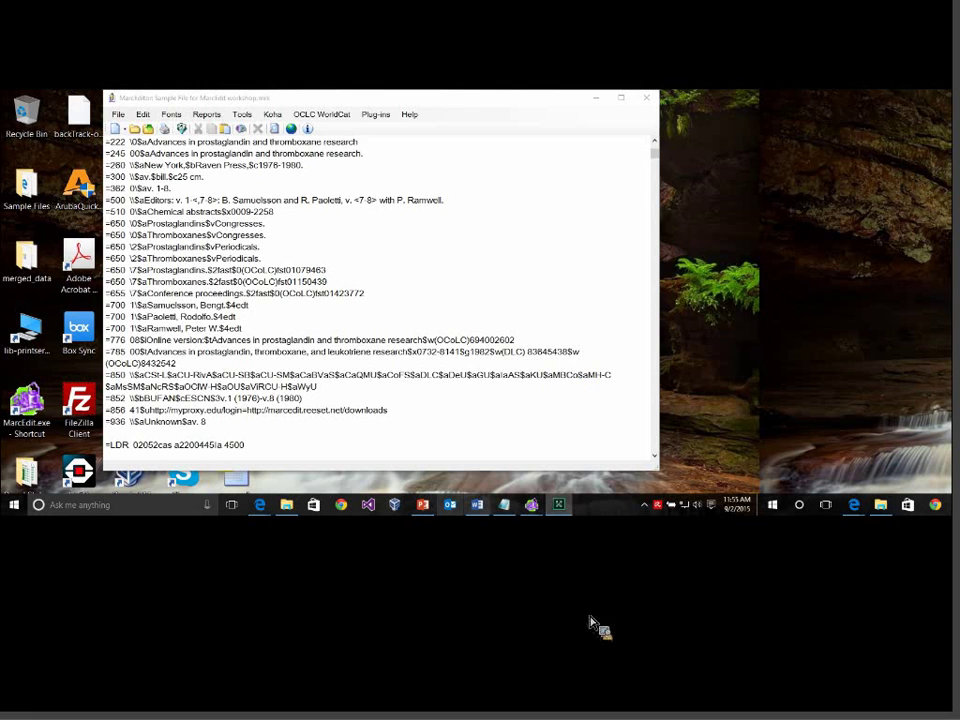
left_click(422, 504)
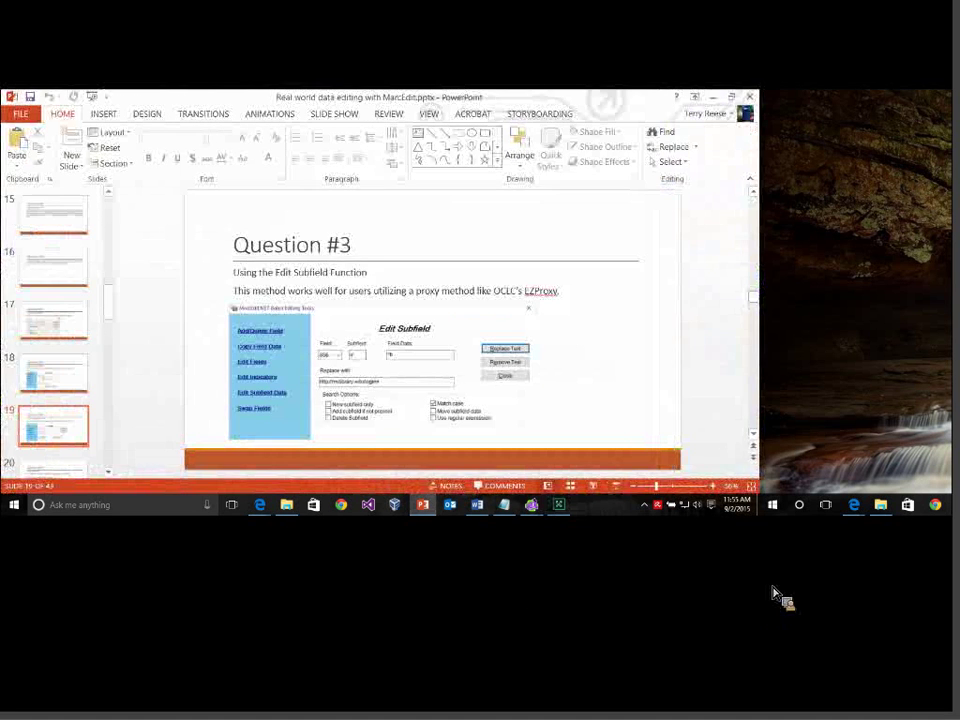
key("shift+F5")
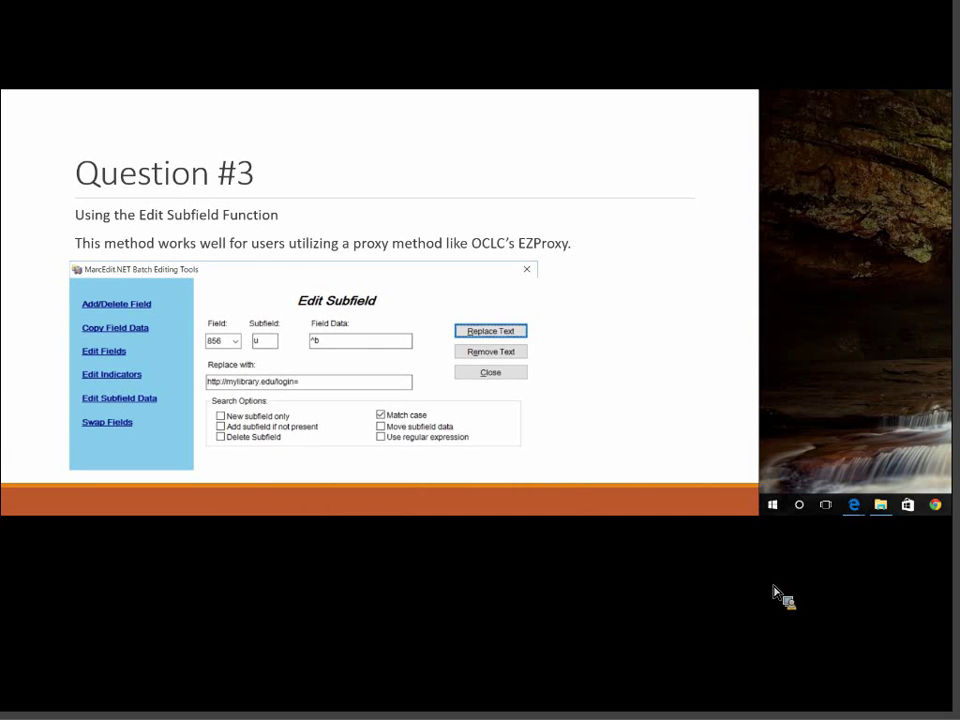
left_click(736, 362)
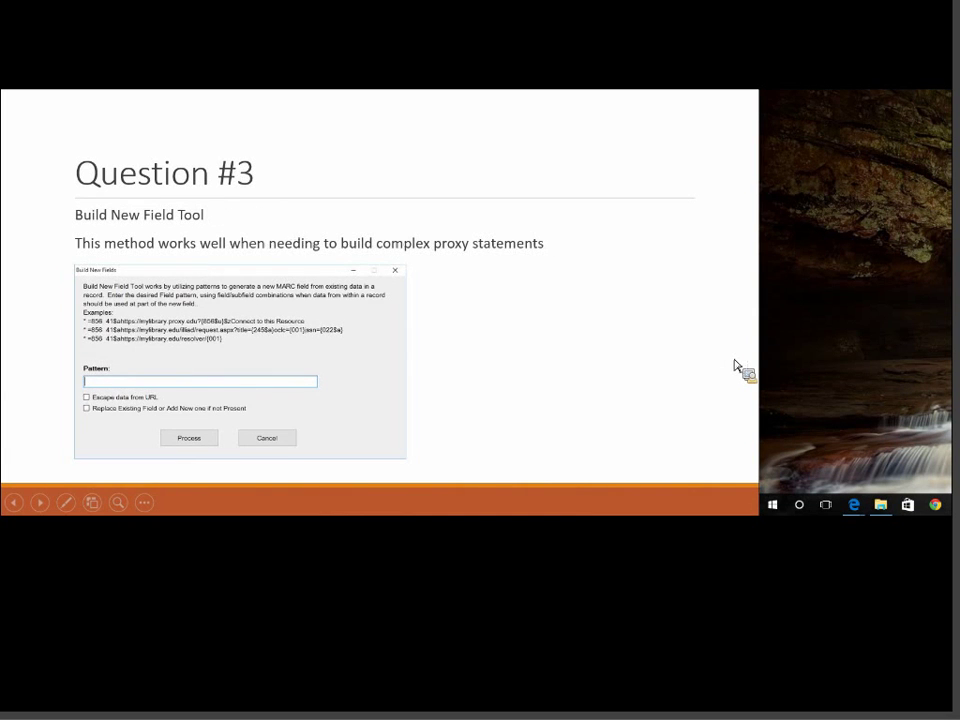
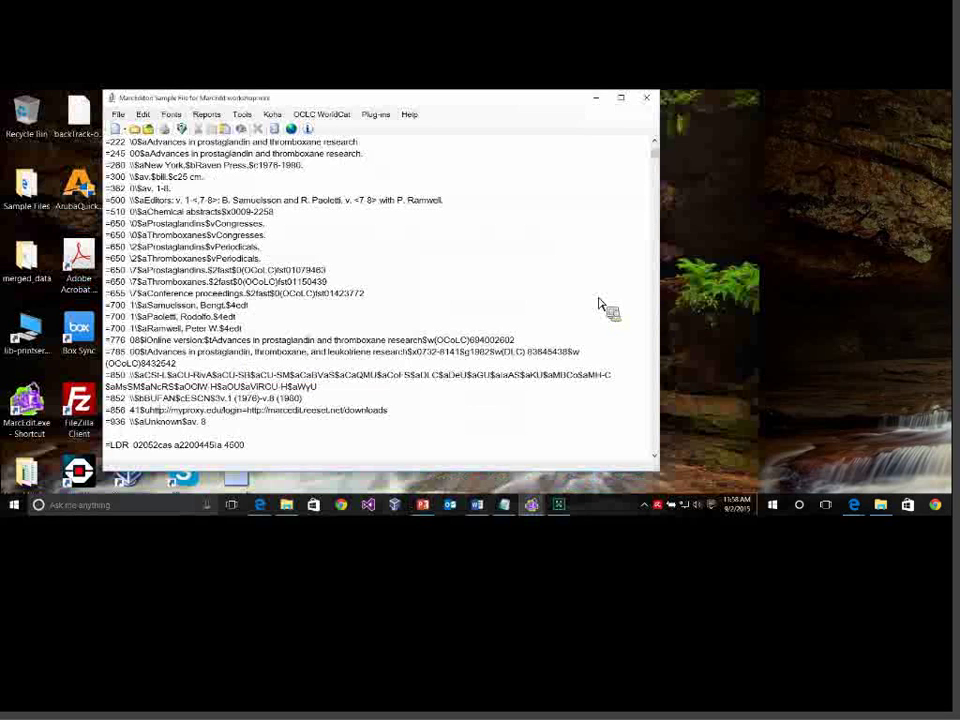
Undo the 856 subfield replacement in MarcEditor, check the first record's 856 field and return to the start of the record.
left_click(143, 114)
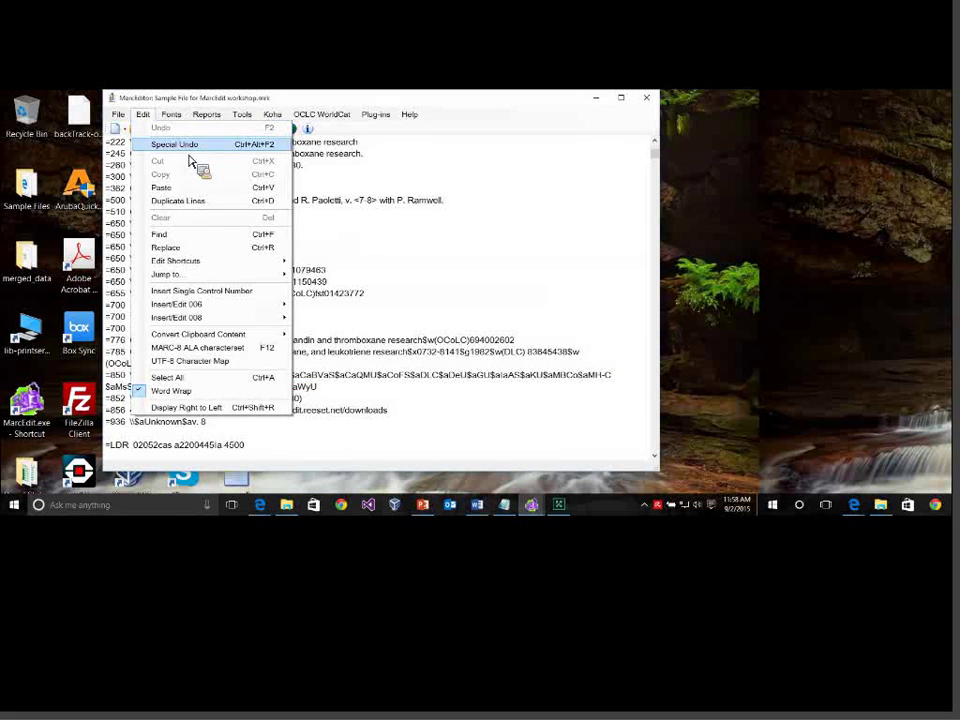
left_click(185, 145)
scroll(450, 372, "down", 4)
scroll(451, 374, "down", 5)
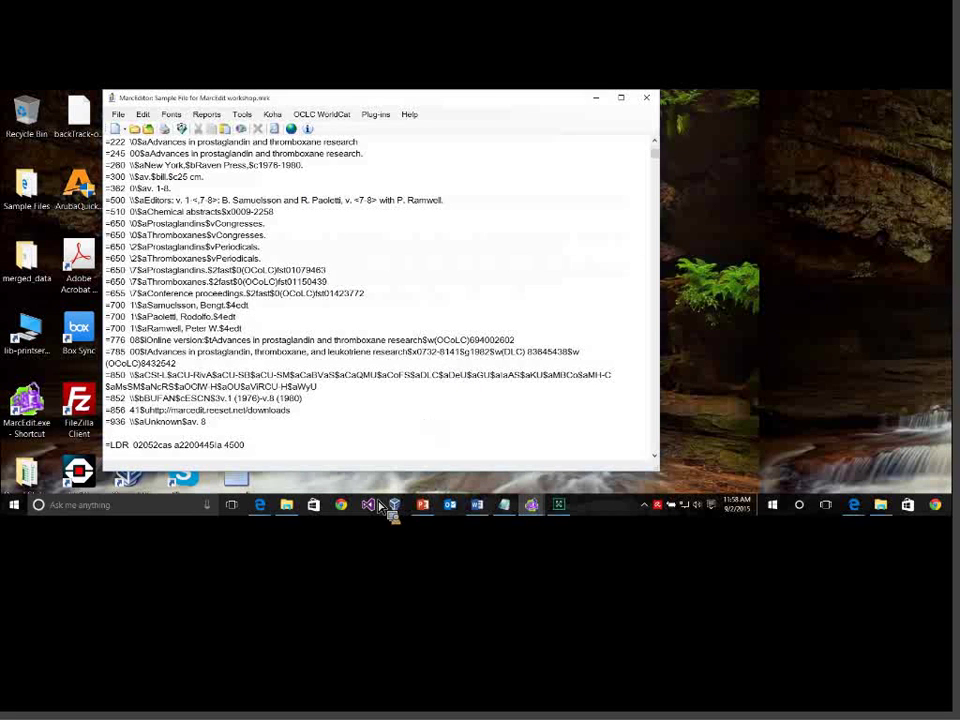
key("shift+End")
left_click(140, 410)
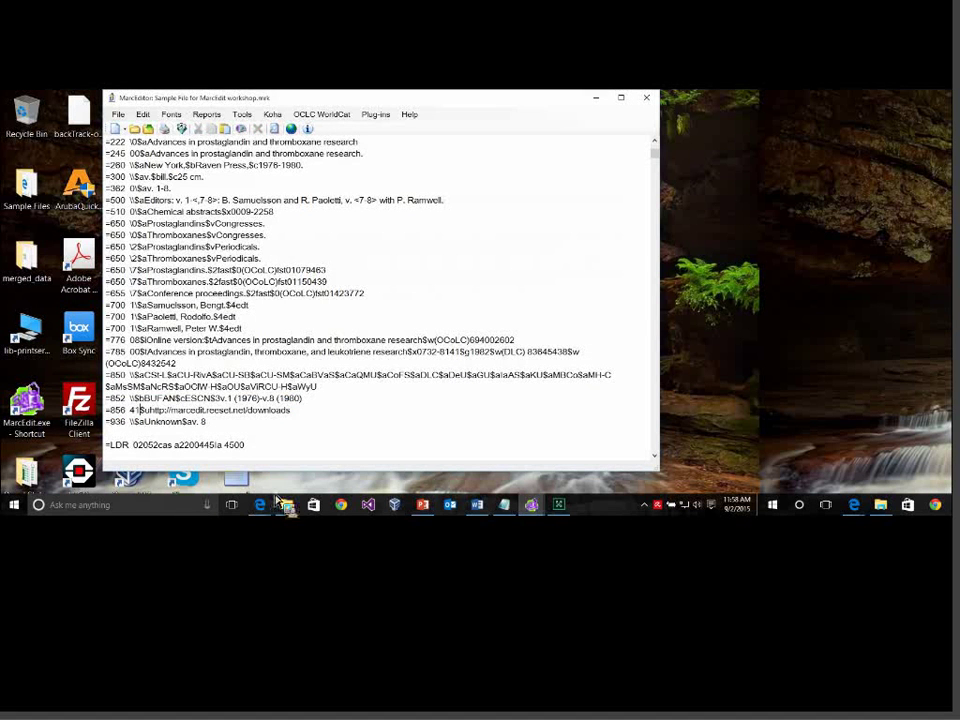
scroll(432, 456, "up", 8)
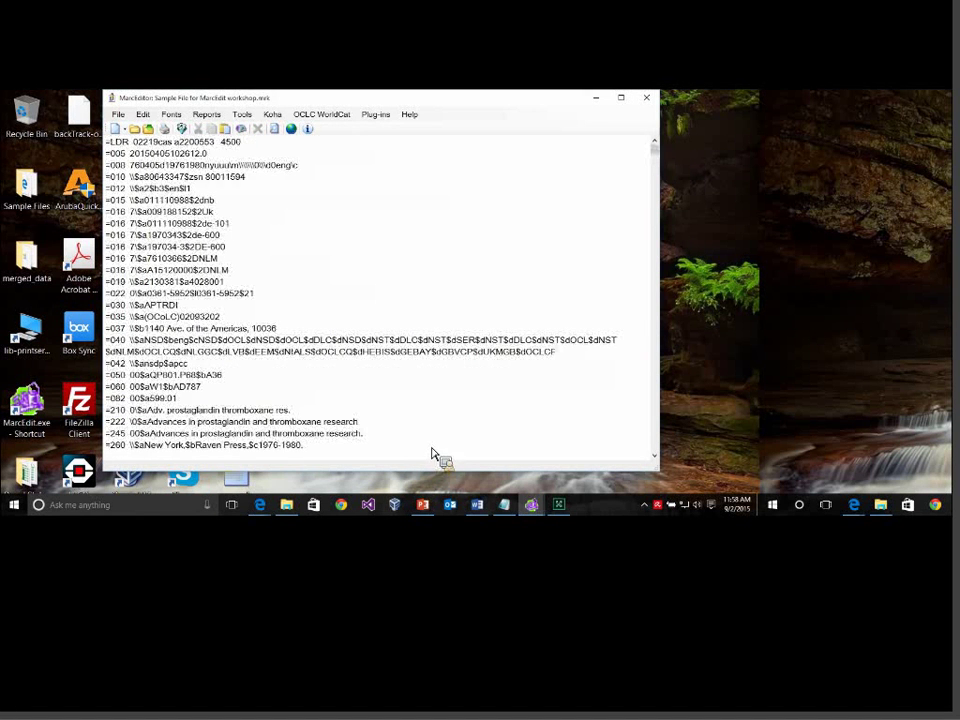
left_click(242, 114)
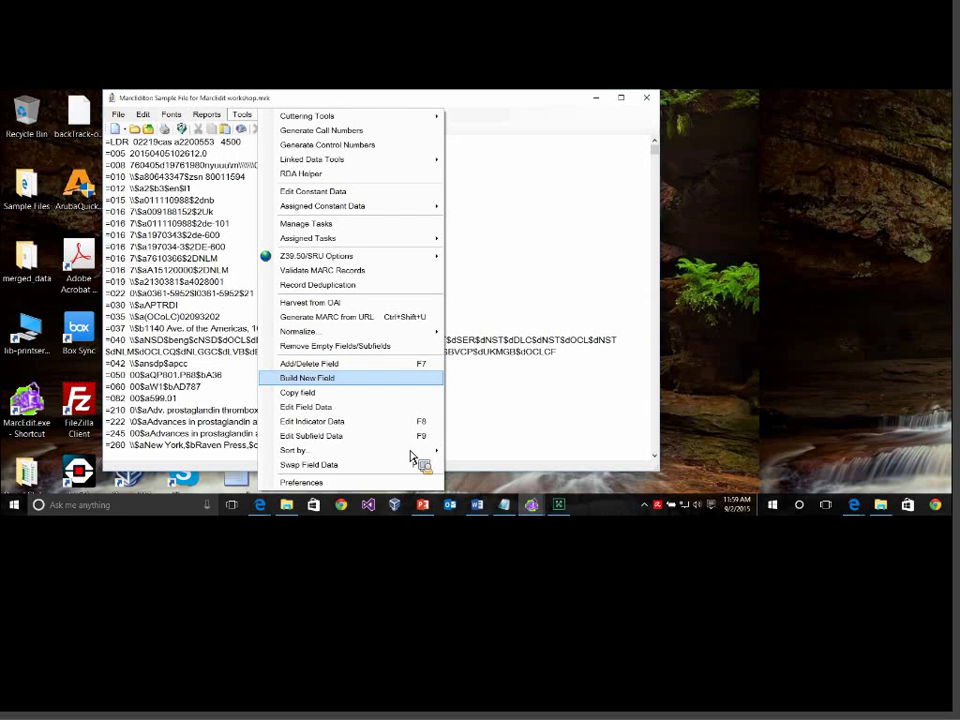
key("Return")
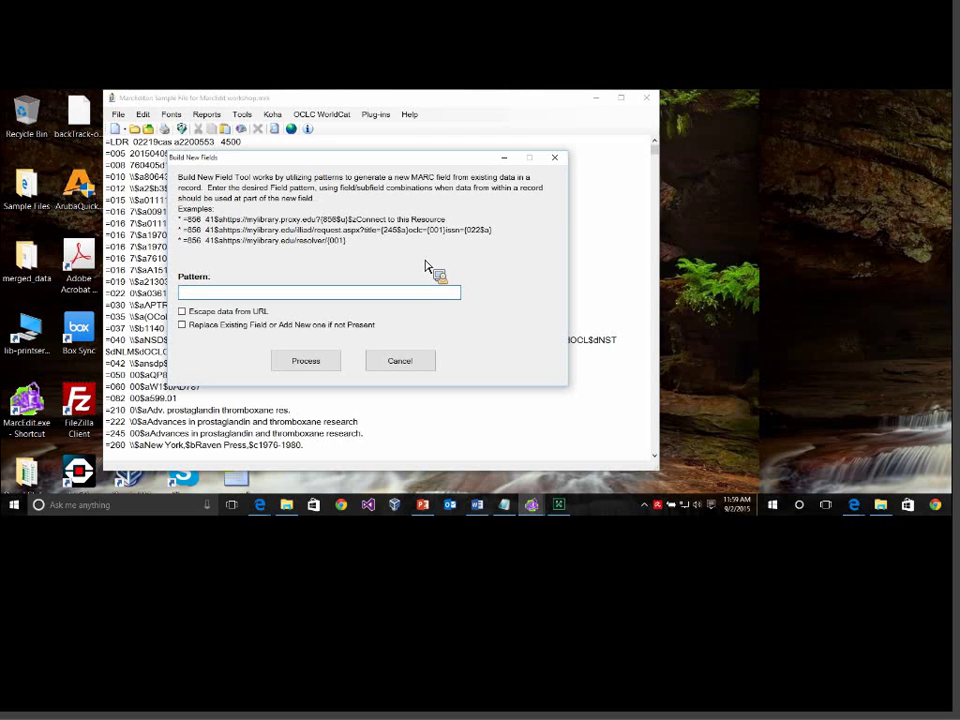
left_click(855, 100)
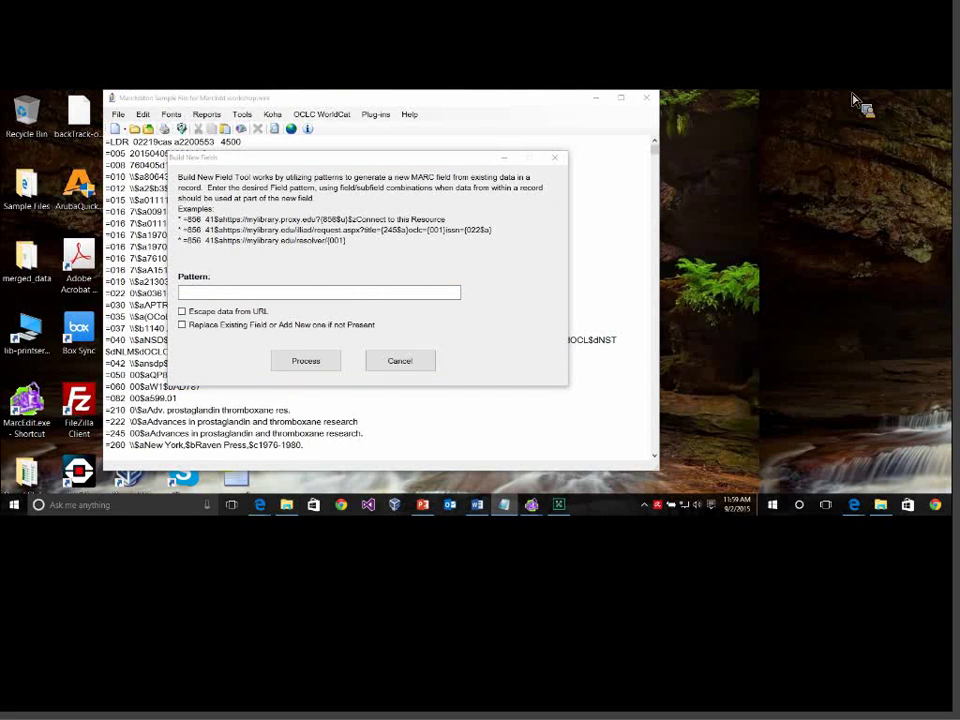
left_click(500, 345)
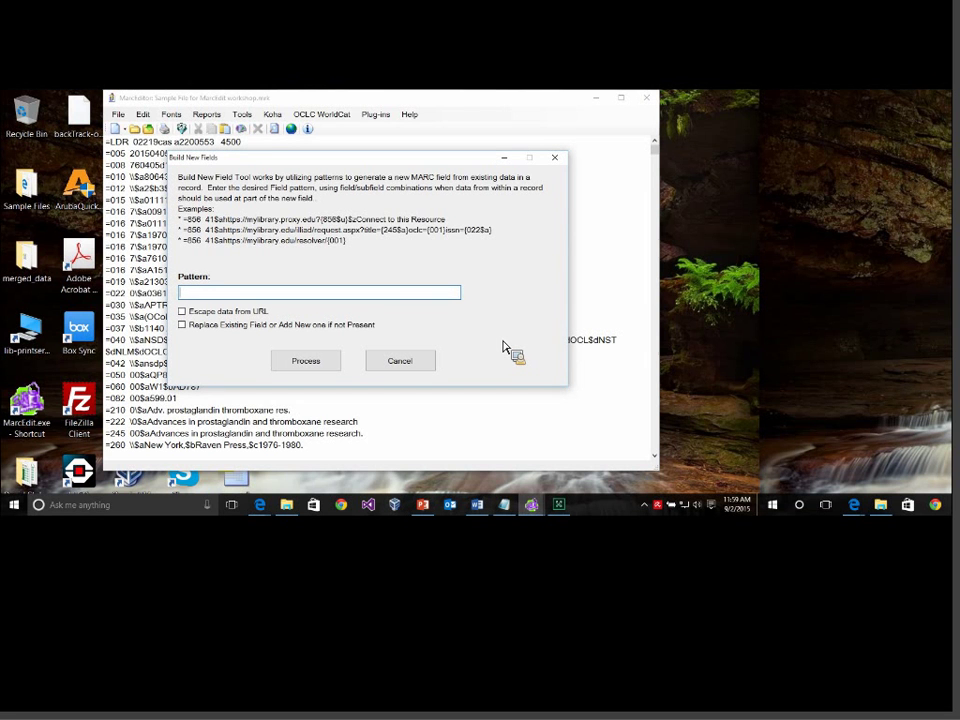
type("=856  41$u")
key("ctrl+v")
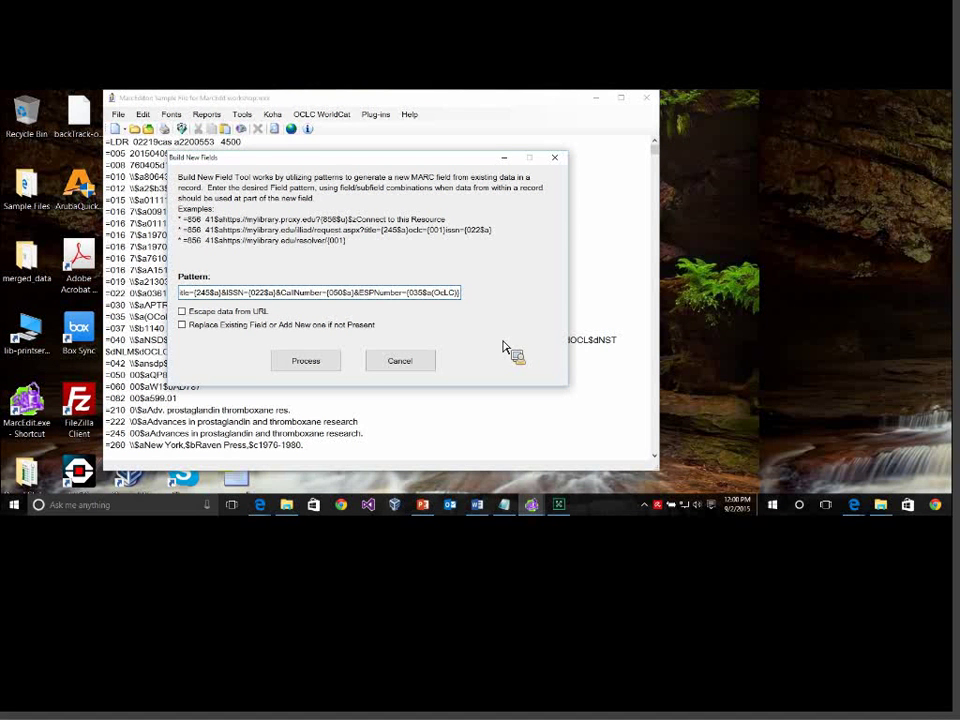
Review the fixed URL part of the pattern from its beginning through the Action, Form and PhotoJournalTitle parameters.
key("Home")
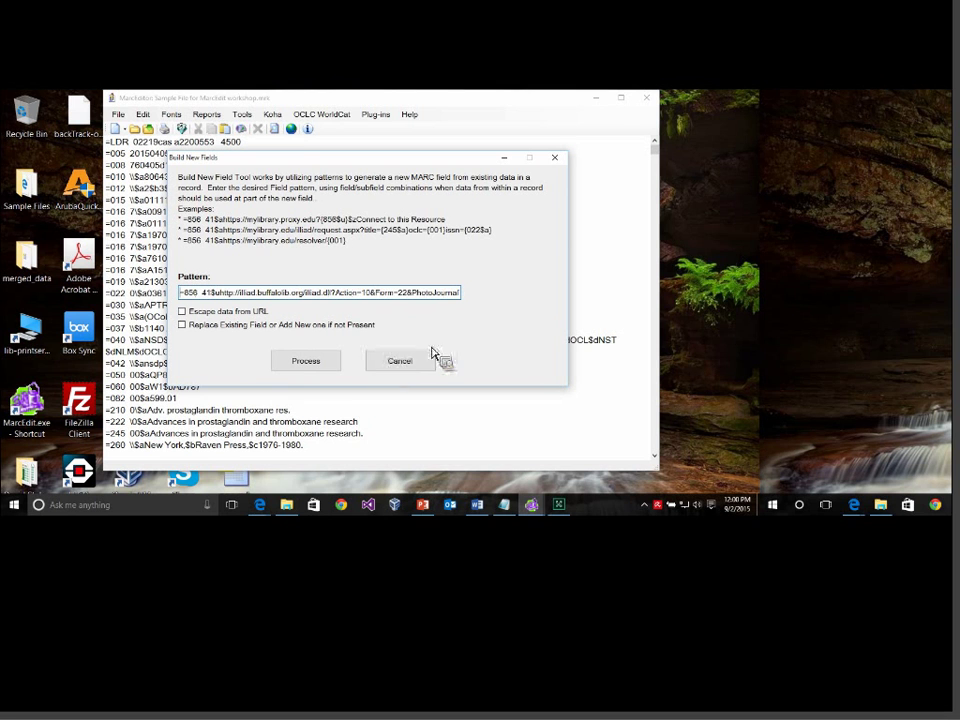
left_click_drag(352, 292, 394, 292)
key("shift+Right")
key("shift+Right")
key("shift+Right")
key("shift+Right")
key("shift+Right")
key("shift+Right")
key("shift+Right")
key("shift+Right")
key("shift+Right")
key("shift+Right")
key("shift+Right")
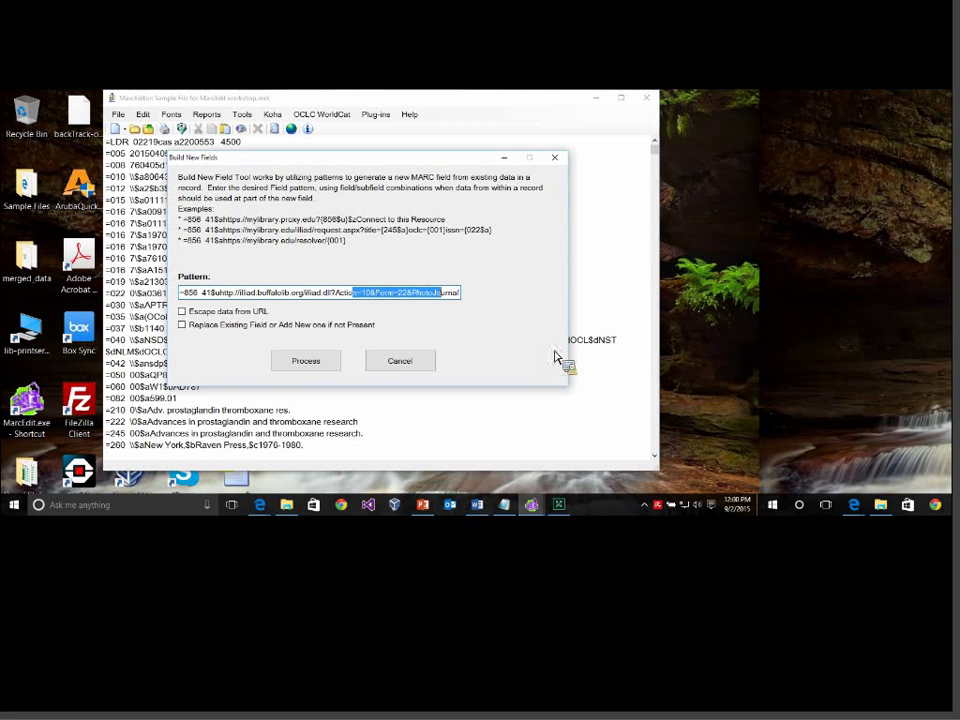
key("Right")
key("Right")
key("Right")
key("Right")
key("Right")
key("Right")
key("Right")
key("Right")
key("Right")
key("Right")
key("Right")
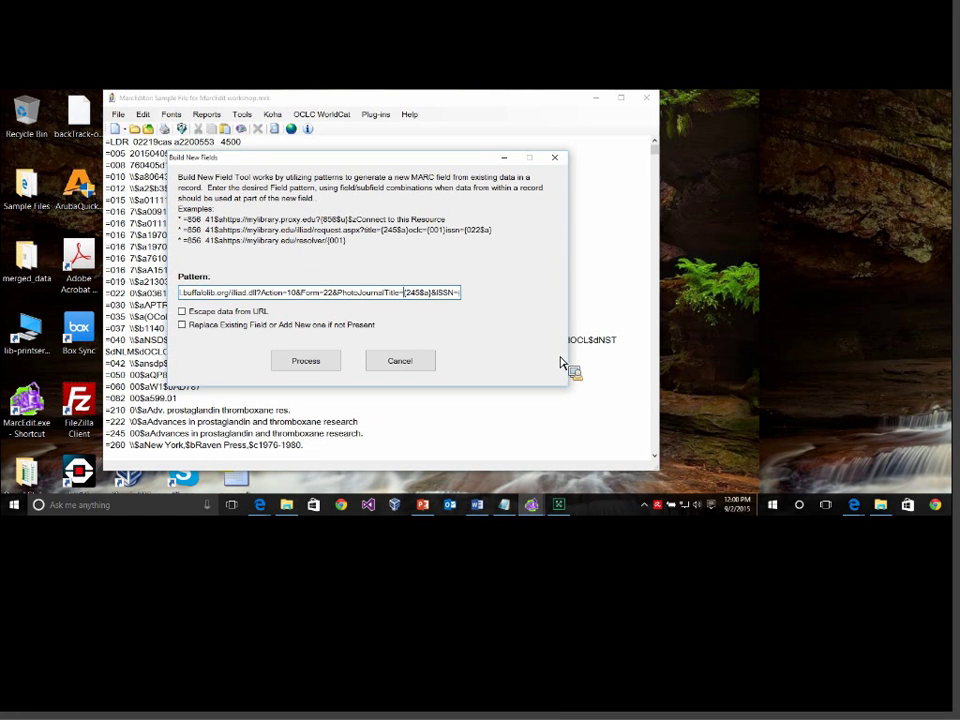
Highlight in turn the {245$a}, {022$a} and {050$a} placeholders that supply the title, ISSN and call number.
key("shift+Right")
key("shift+Right")
key("shift+Right")
key("shift+Right")
key("shift+Right")
key("shift+Right")
key("shift+Right")
key("Right")
key("Right")
key("Right")
key("Right")
type("[022$a]&CallNumber=")
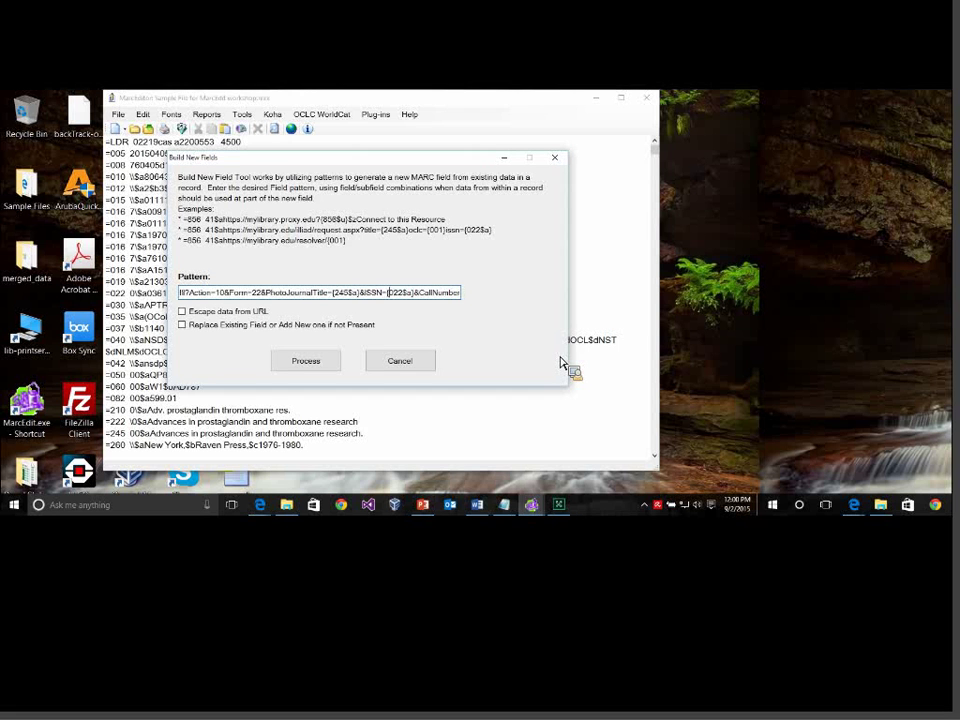
key("shift+Right")
key("shift+Right")
key("shift+Right")
key("shift+Right")
key("shift+Right")
key("shift+Right")
key("shift+Right")
key("Right")
key("Right")
key("Right")
key("Right")
key("Right")
key("Right")
key("Right")
key("Right")
key("Right")
key("Right")
key("Right")
key("Right")
key("Right")
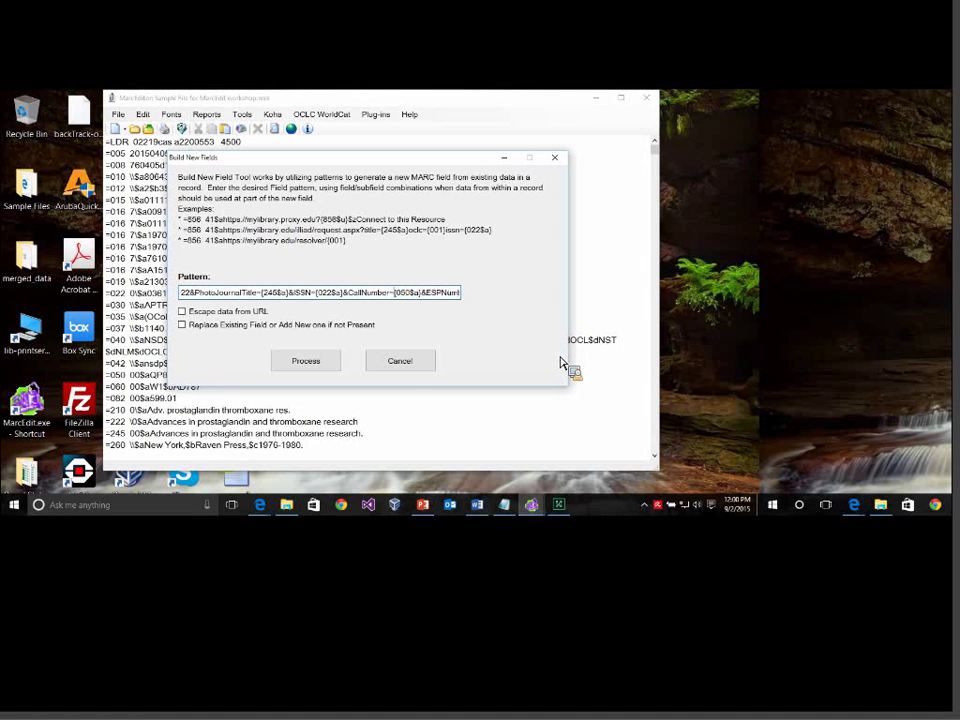
key("shift+Right")
key("shift+Right")
key("shift+Right")
key("shift+Right")
key("shift+Right")
key("shift+Right")
key("shift+Right")
Highlight the {035$a(OcLC)} placeholder supplying the ESPNumber, followed by the whole pattern.
key("End")
type("ber=[035$a(OCoLC)]")
key("Right")
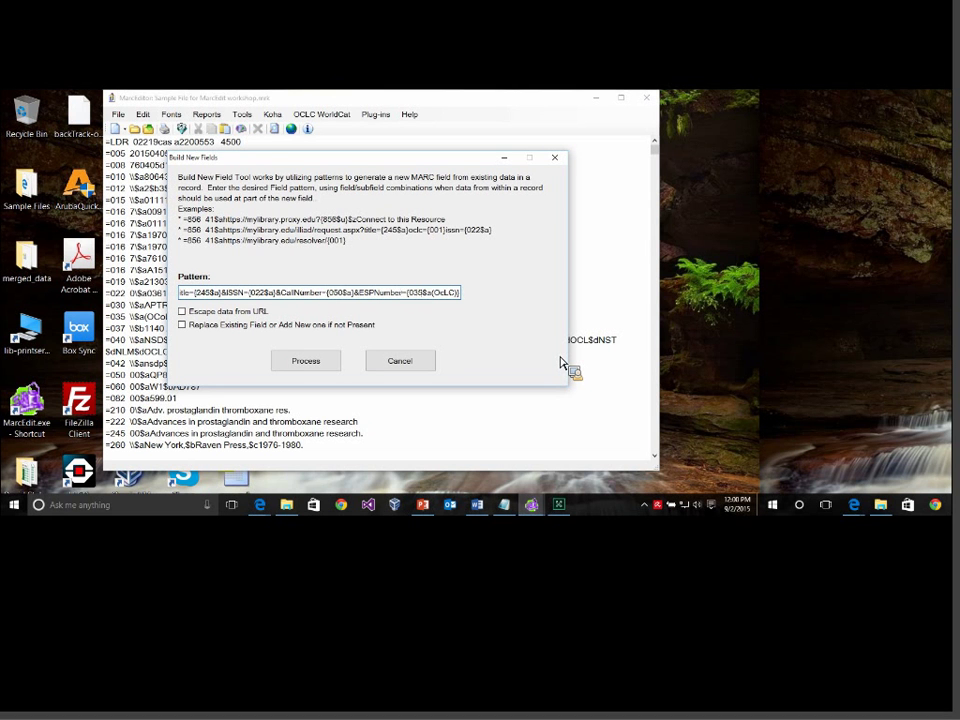
key("shift+Right")
key("shift+Right")
key("shift+Right")
key("shift+Right")
key("shift+Right")
key("shift+Right")
key("shift+Right")
key("shift+Right")
key("shift+Right")
key("shift+Right")
key("shift+Right")
key("shift+Right")
key("shift+Right")
key("shift+Right")
key("End")
key("shift+Home")
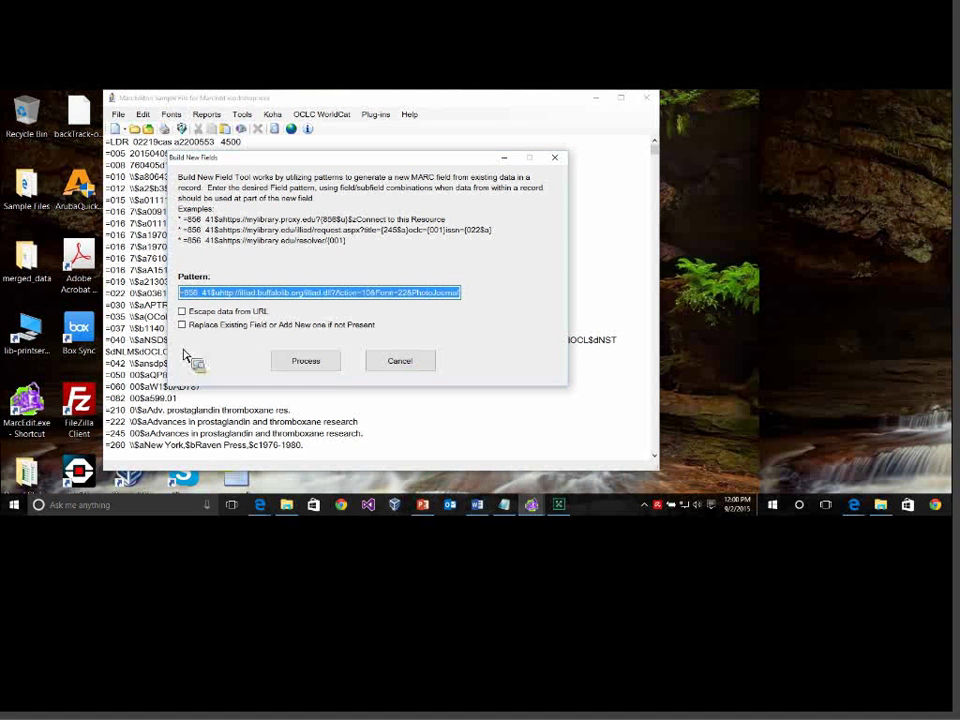
Deselect the pattern and enable the option to escape data from the URL.
left_click(266, 292)
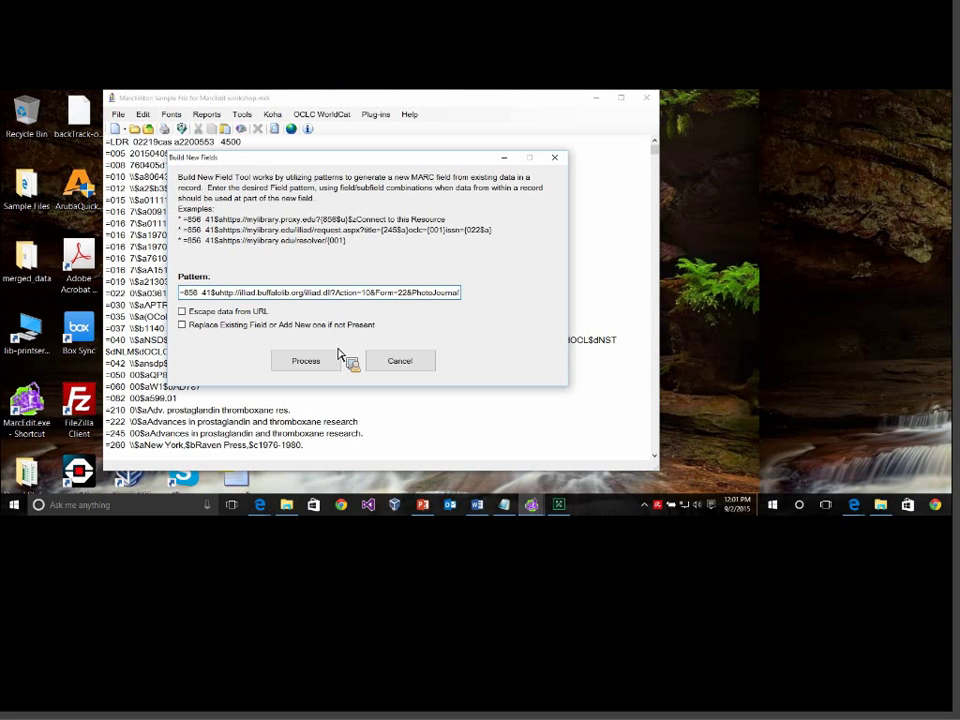
left_click_drag(338, 354, 338, 354)
left_click_drag(338, 354, 269, 378)
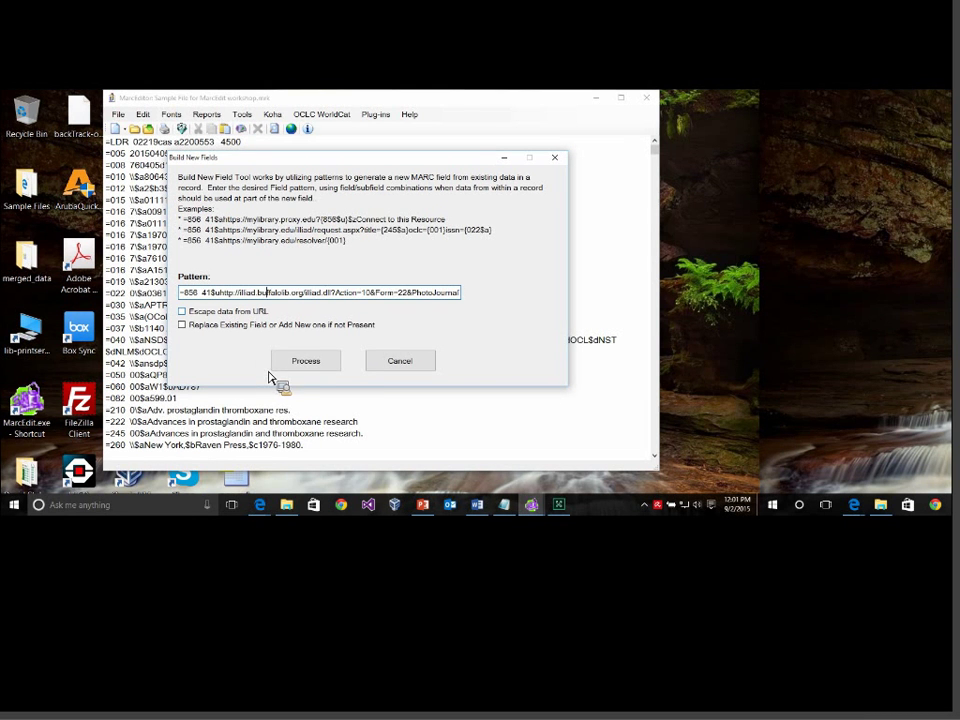
key("Tab")
key("space")
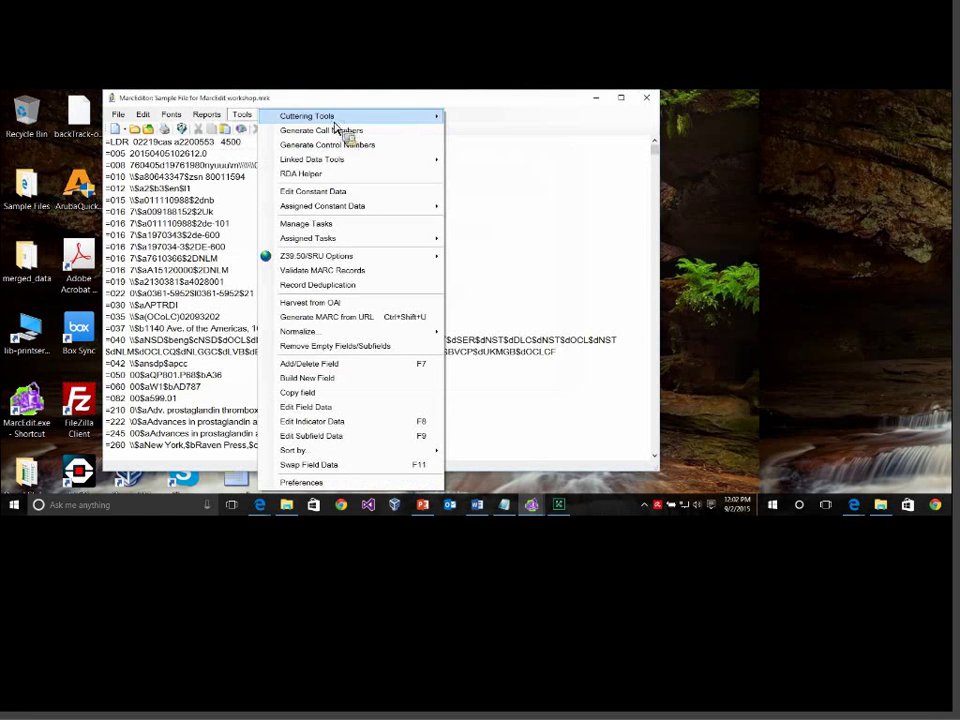
Delete all 856 fields with the Add/Delete Field Utility and check the end of the first record.
mouse_move(327, 121)
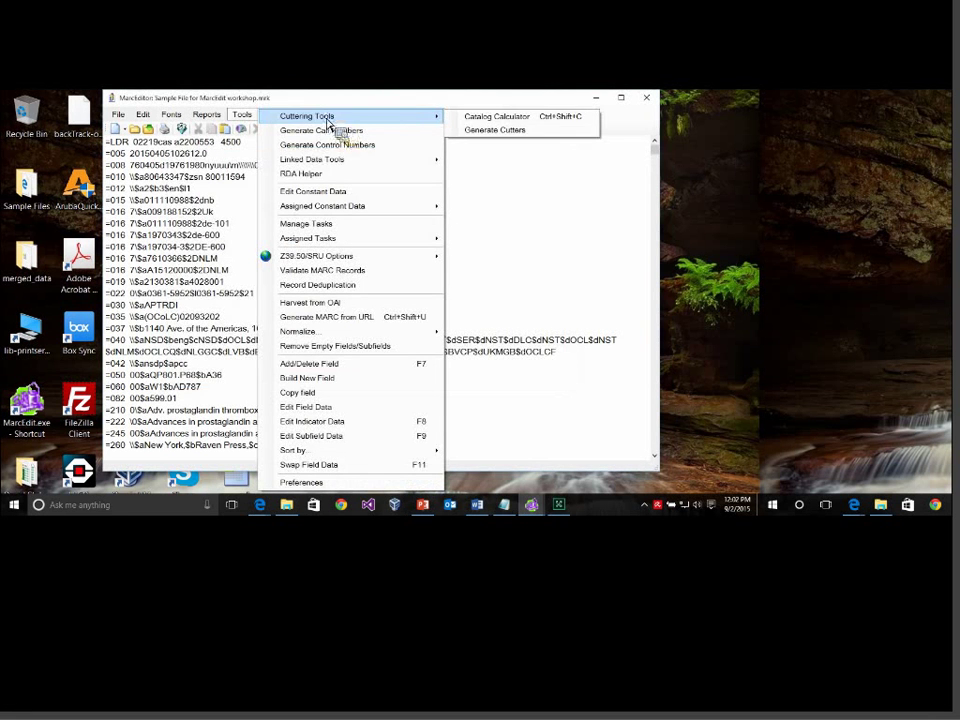
left_click(323, 364)
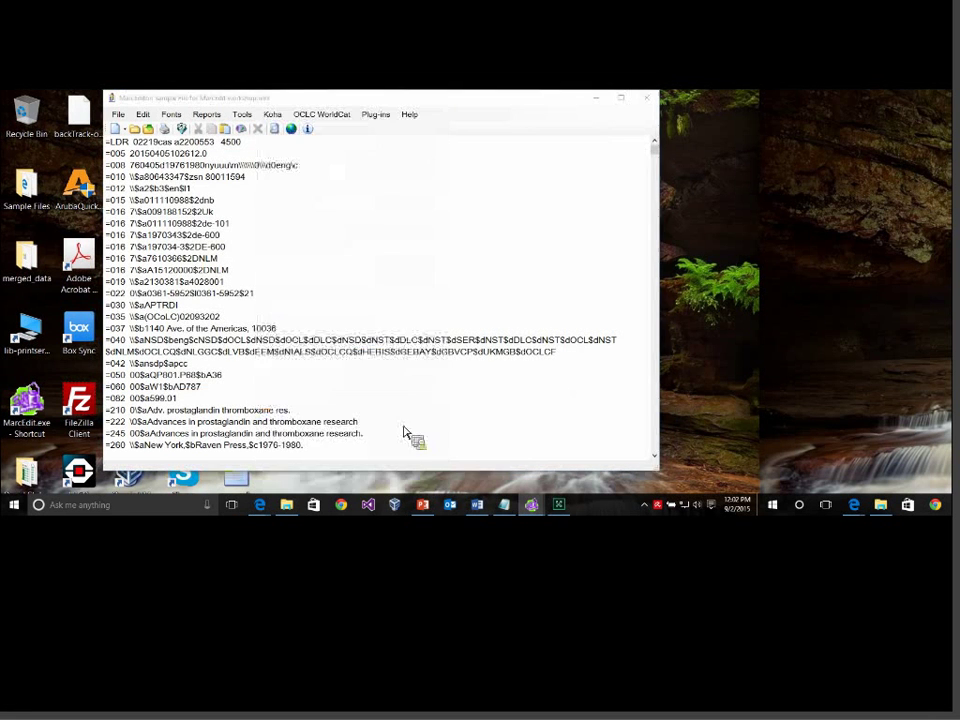
type("856")
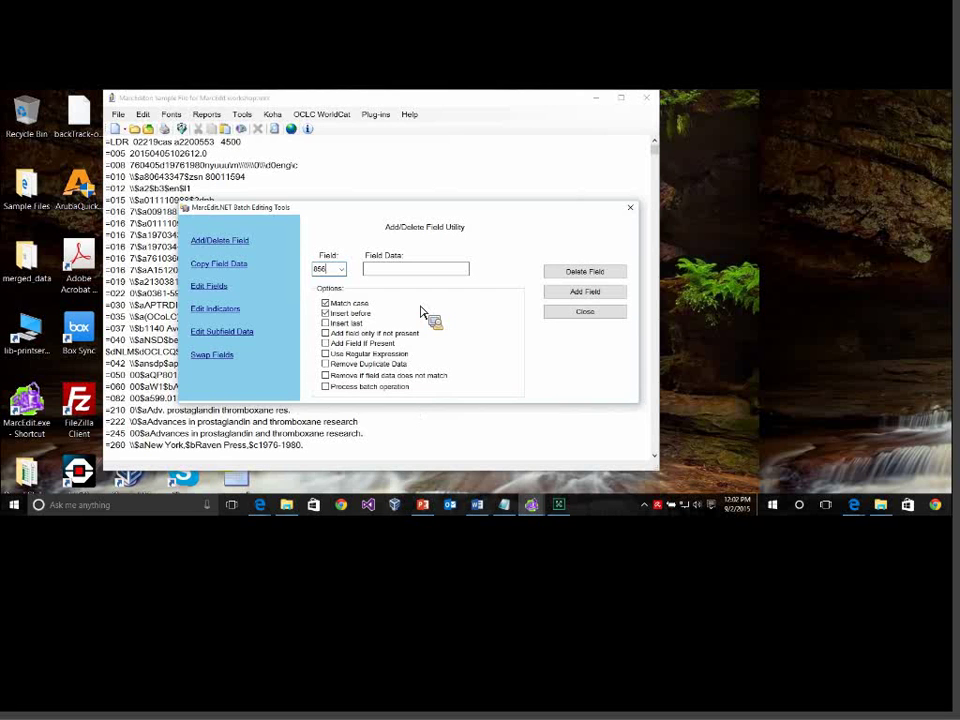
left_click(585, 271)
key("Return")
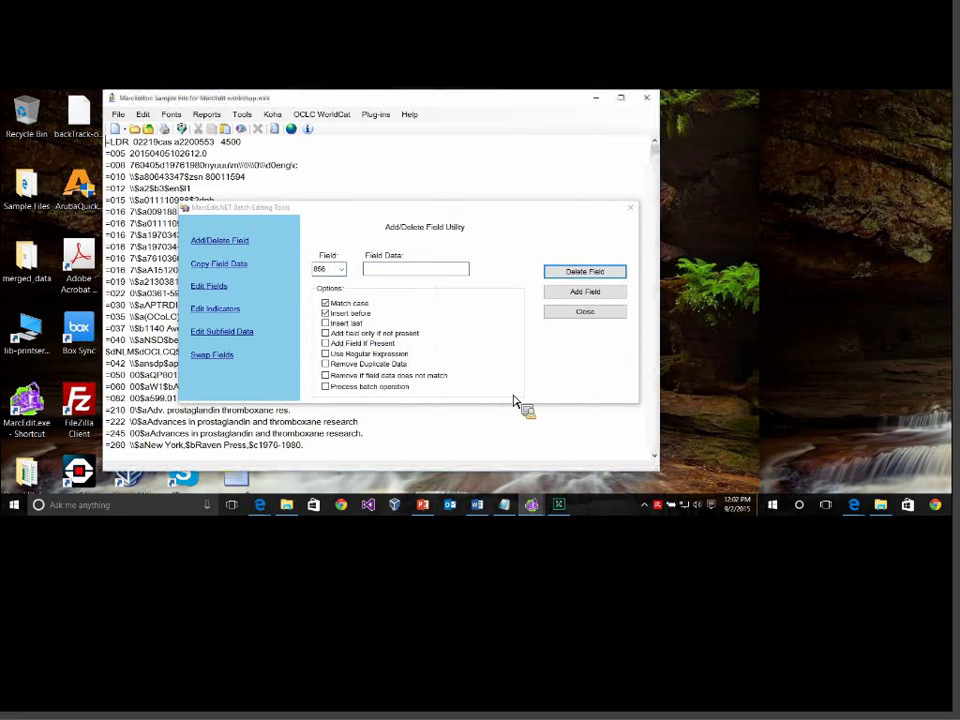
left_click(585, 311)
scroll(296, 459, "down", 7)
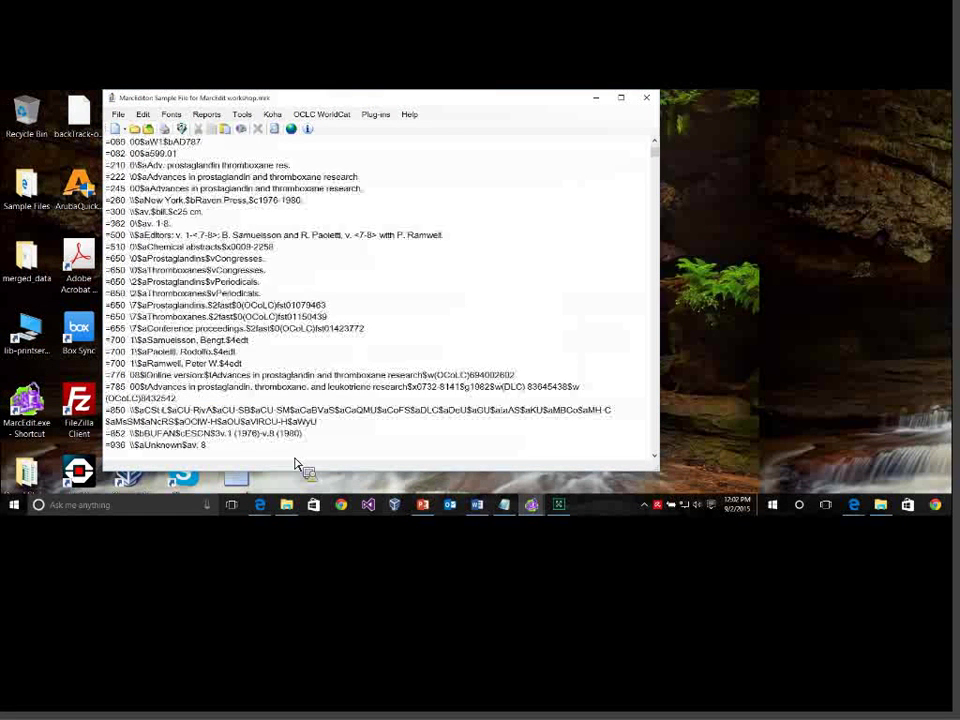
scroll(295, 463, "up", 7)
Return to Build New Fields, enable replacing the existing field or adding a new one if not present, and process the pattern.
left_click(531, 504)
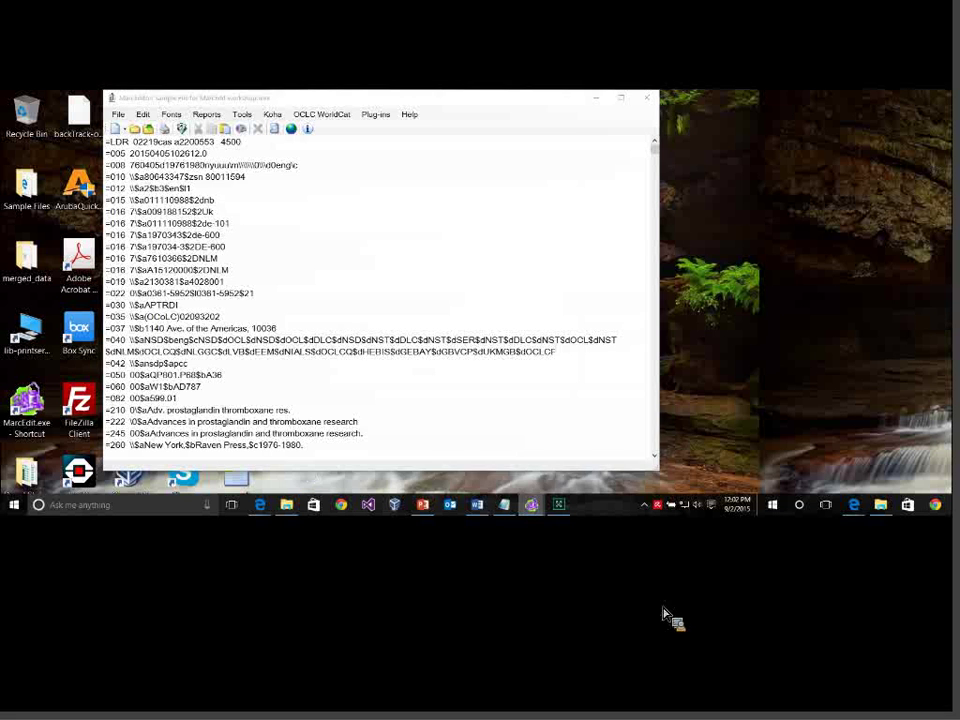
left_click(795, 548)
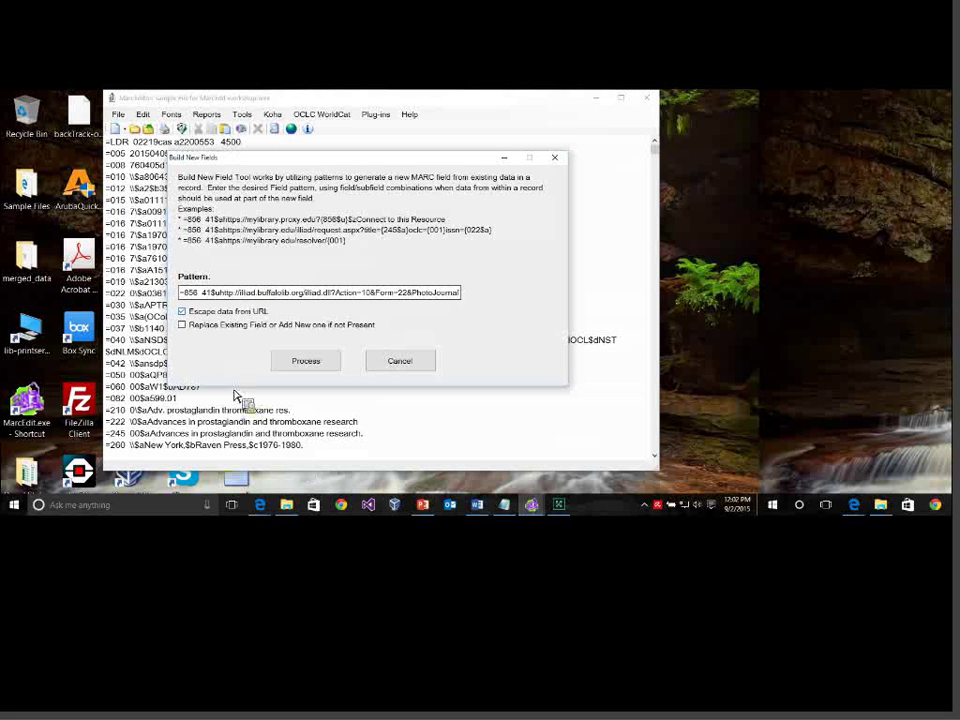
left_click(182, 324)
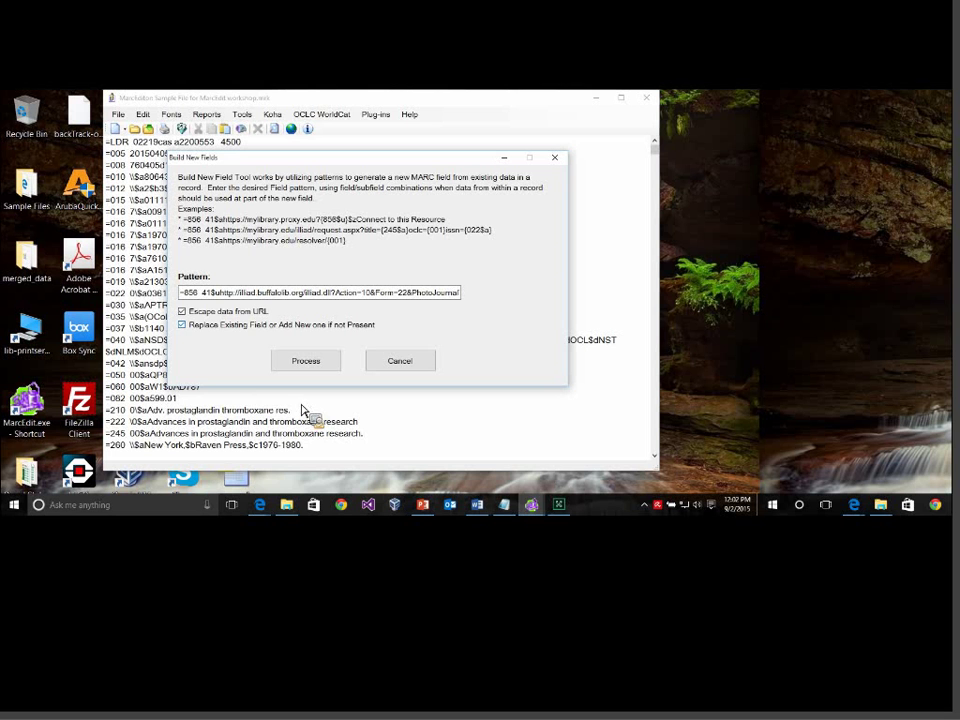
key("Return")
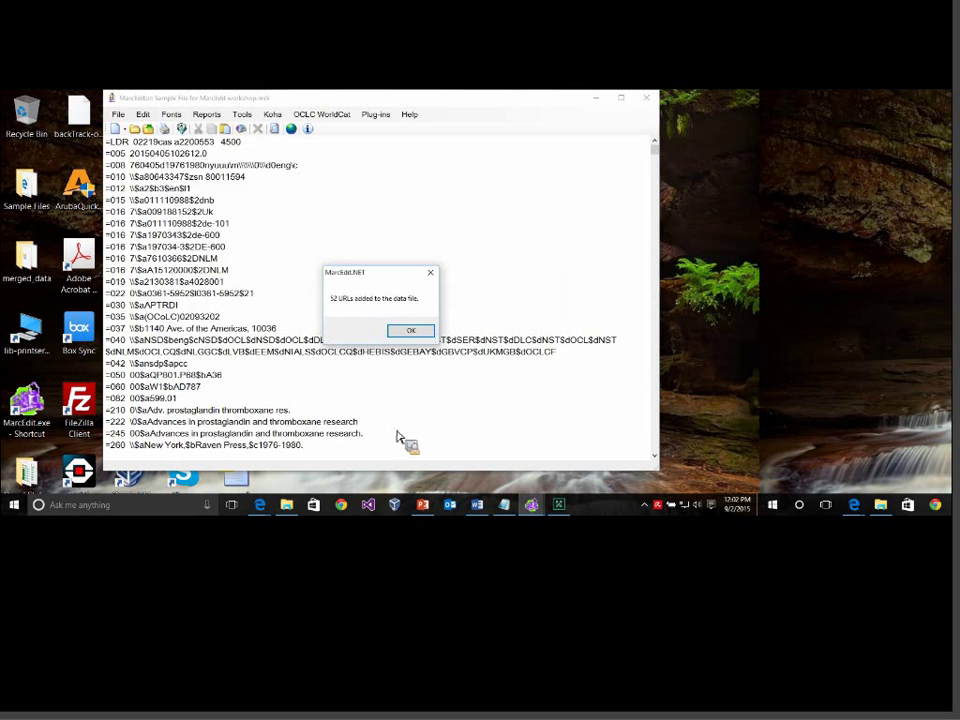
key("Return")
Examine the newly built 856 field and its escaped URL in the first record.
scroll(533, 315, "down", 8)
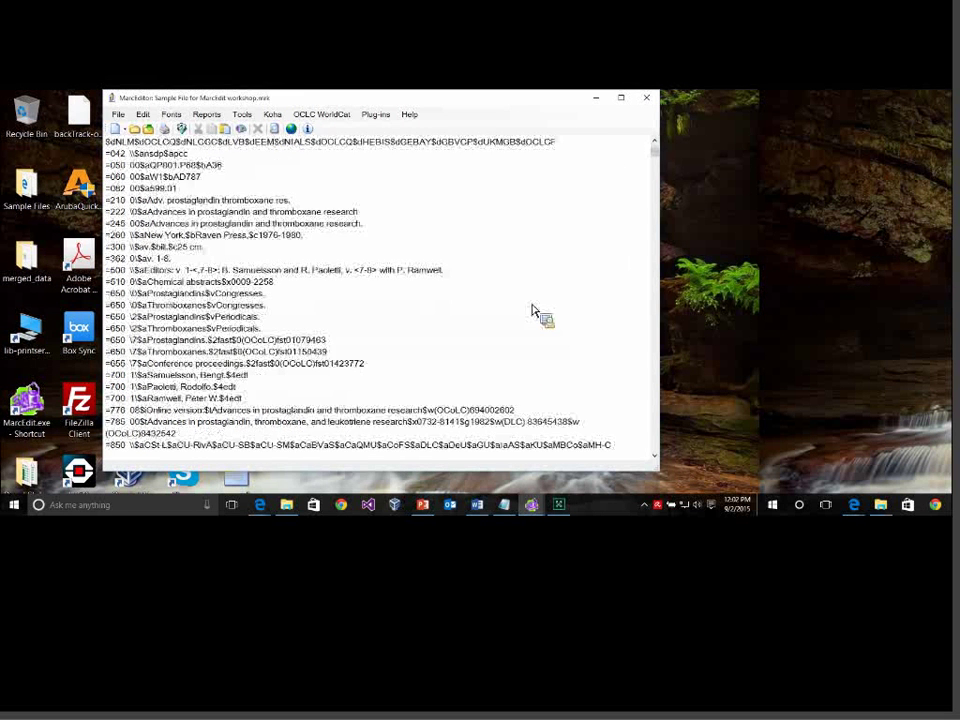
scroll(535, 313, "down", 3)
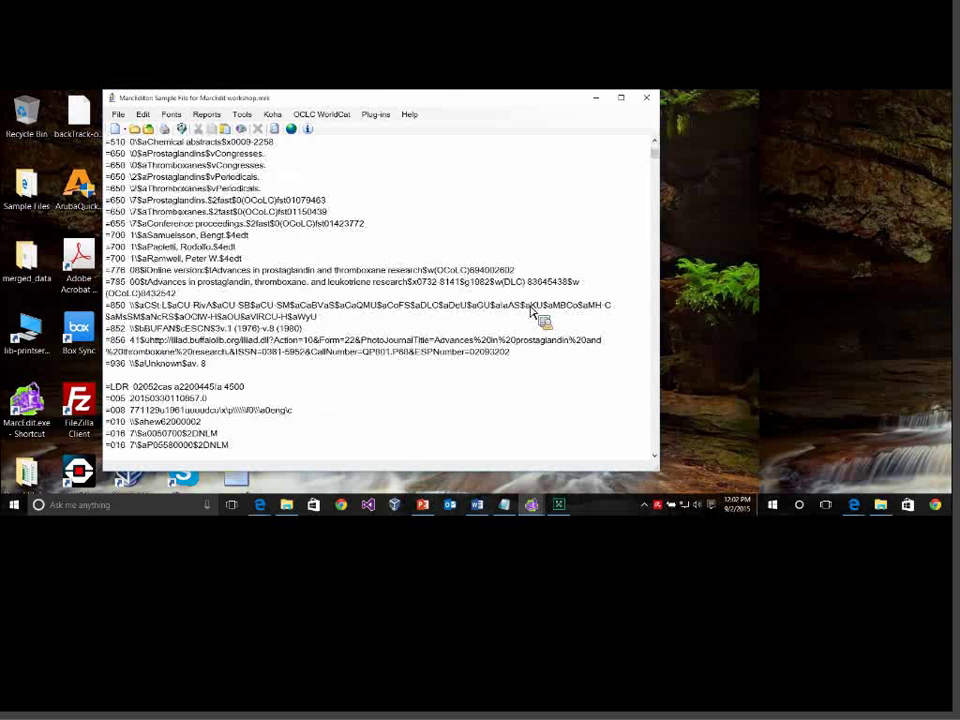
mouse_move(130, 358)
left_mouse_down()
mouse_move(664, 381)
mouse_move(639, 372)
mouse_move(169, 376)
mouse_move(128, 360)
left_mouse_up()
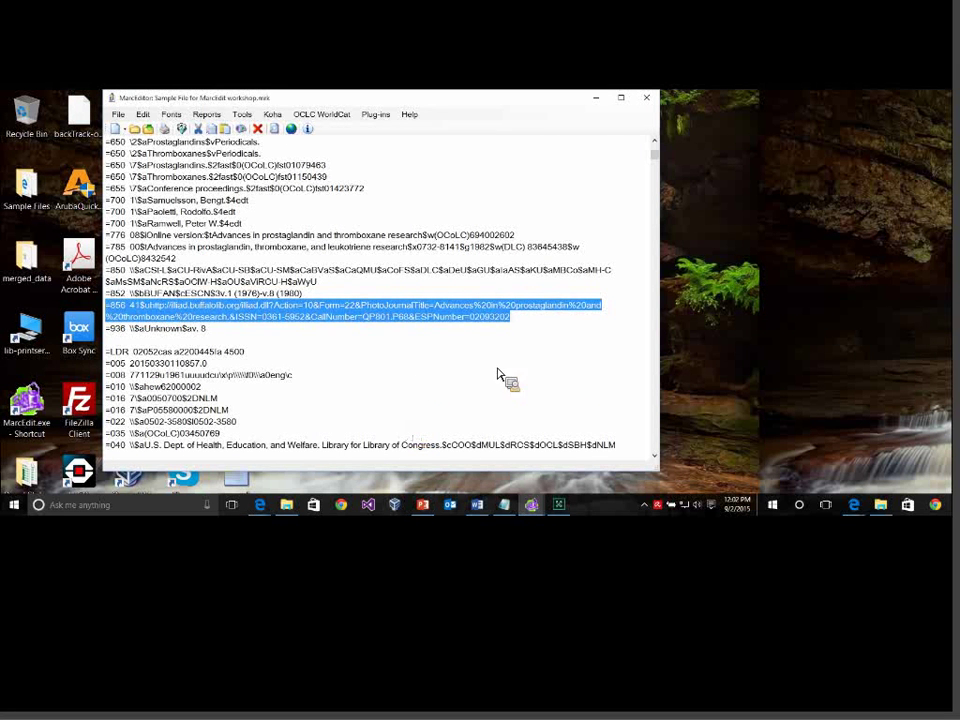
left_click(549, 371)
left_click_drag(549, 366, 586, 362)
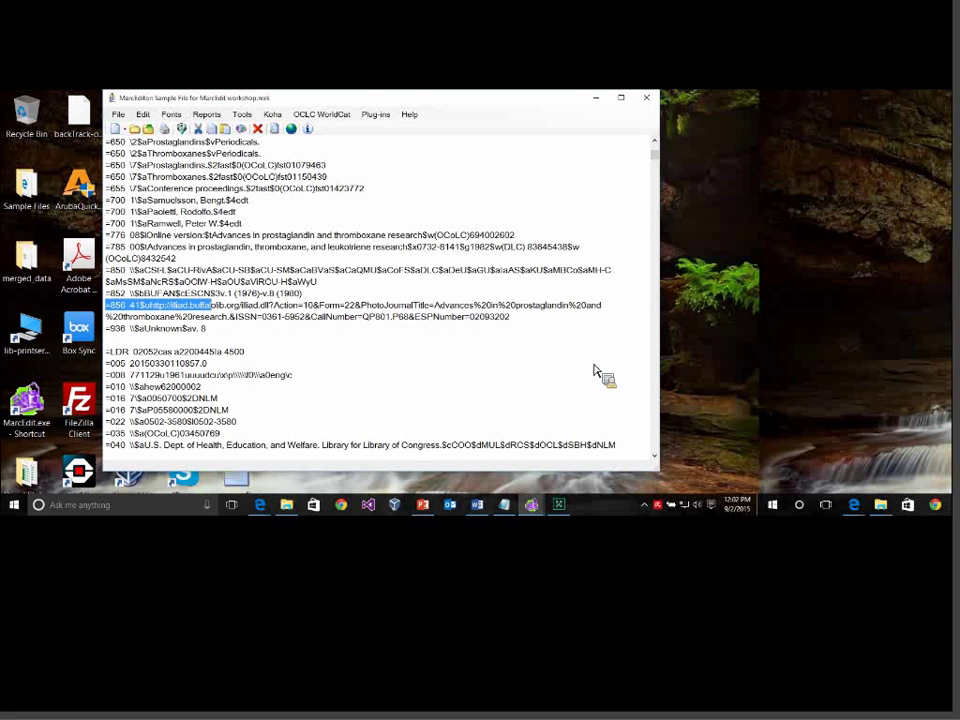
left_click(608, 362)
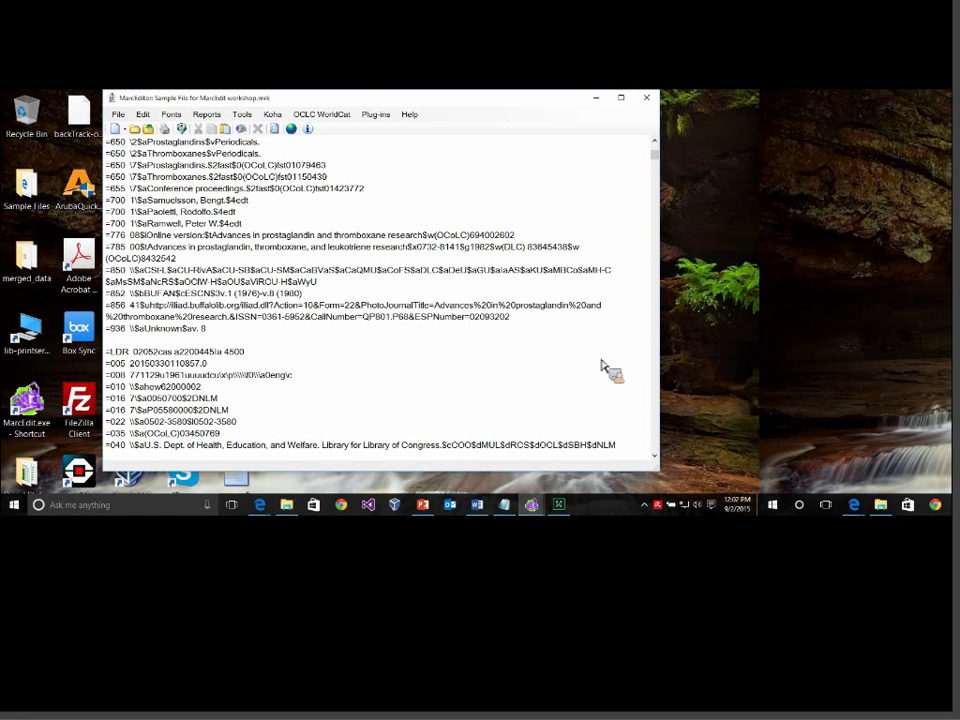
Highlight the ISSN and call number values in the new 856 URL and compare the ESPNumber with the 035 field.
left_click_drag(227, 379, 384, 381)
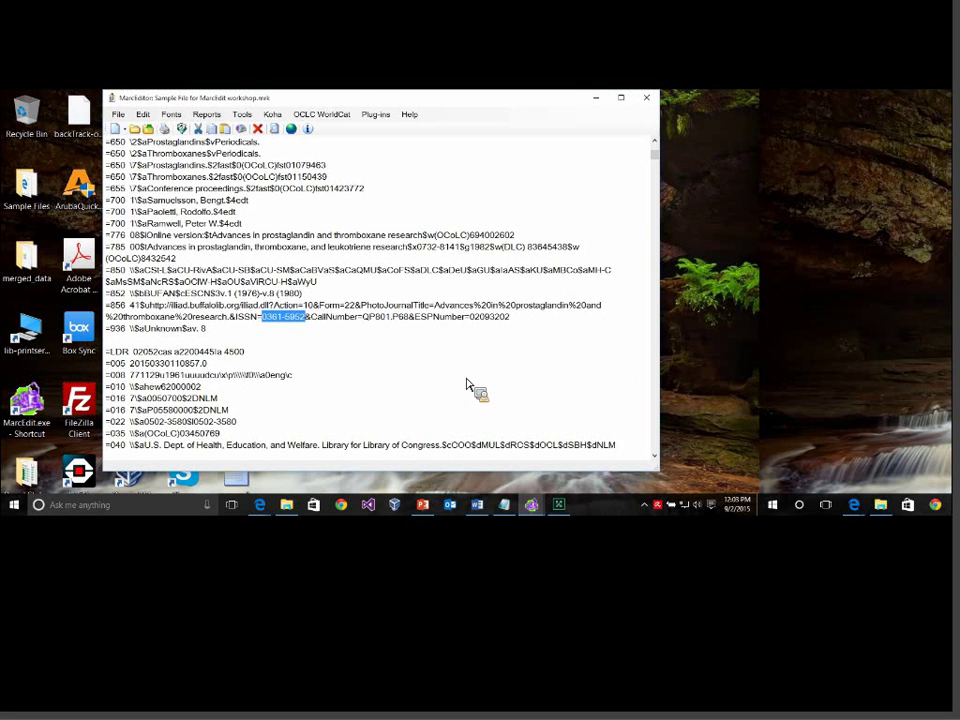
left_click_drag(466, 385, 525, 386)
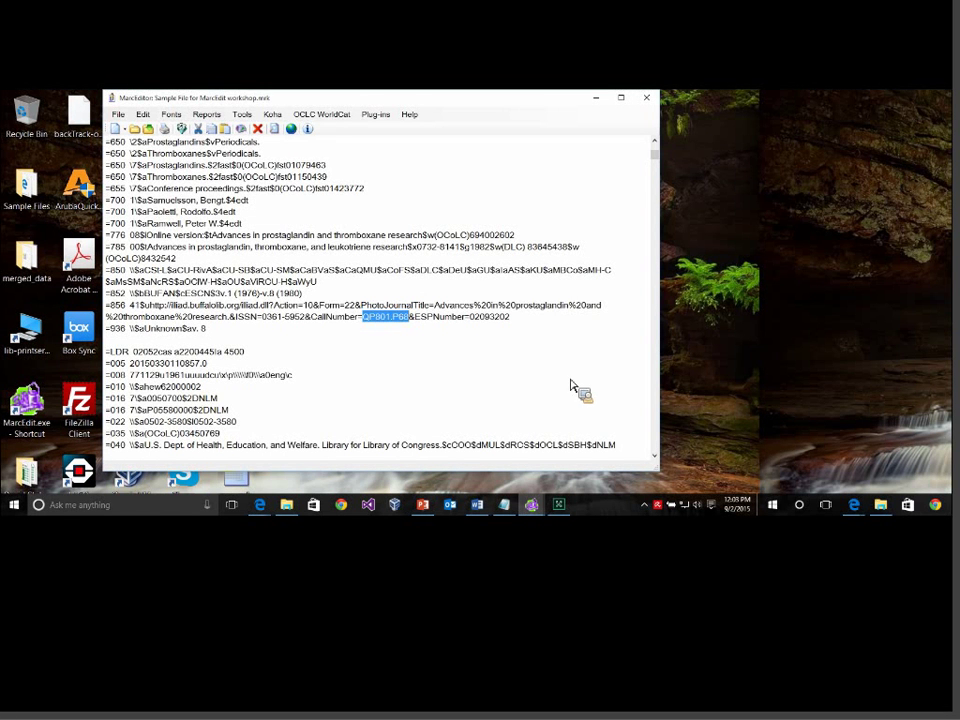
left_click_drag(602, 380, 652, 380)
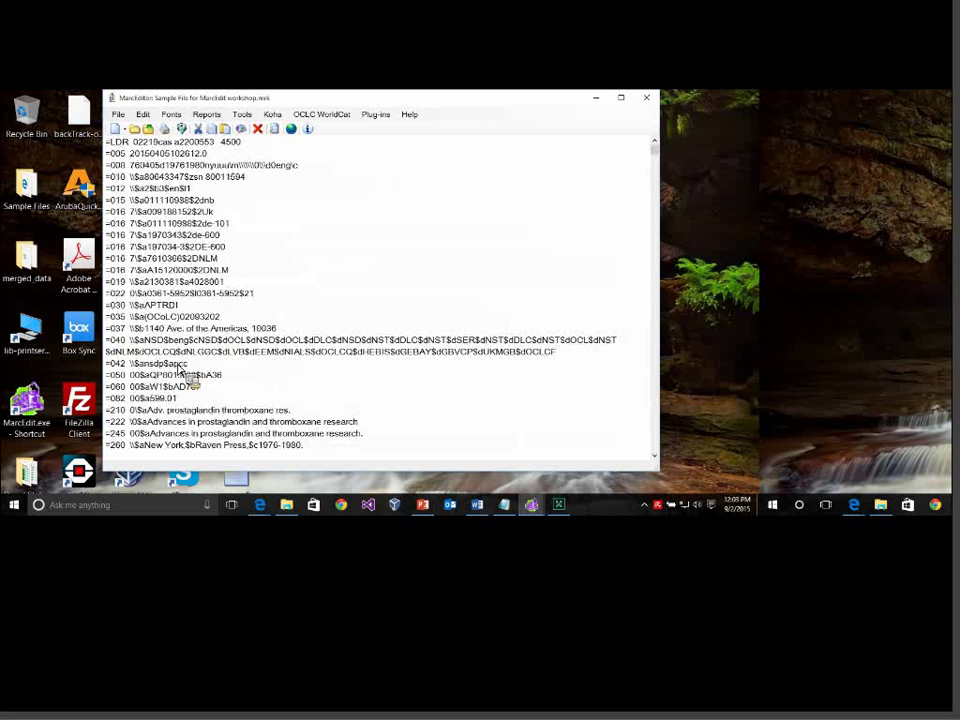
left_click_drag(186, 380, 236, 381)
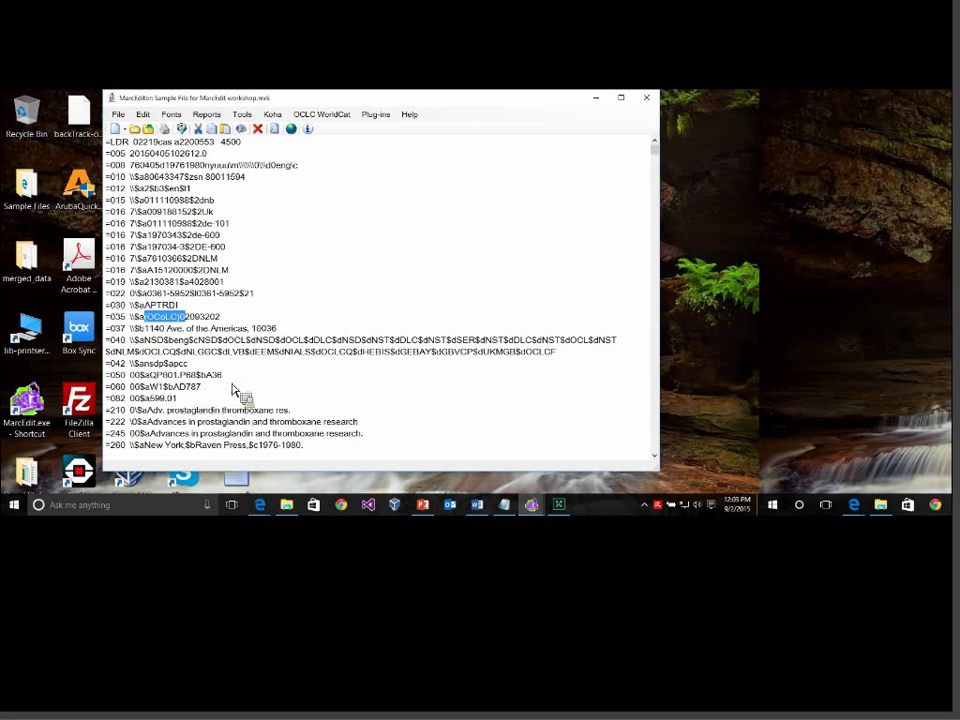
scroll(239, 388, "down", 8)
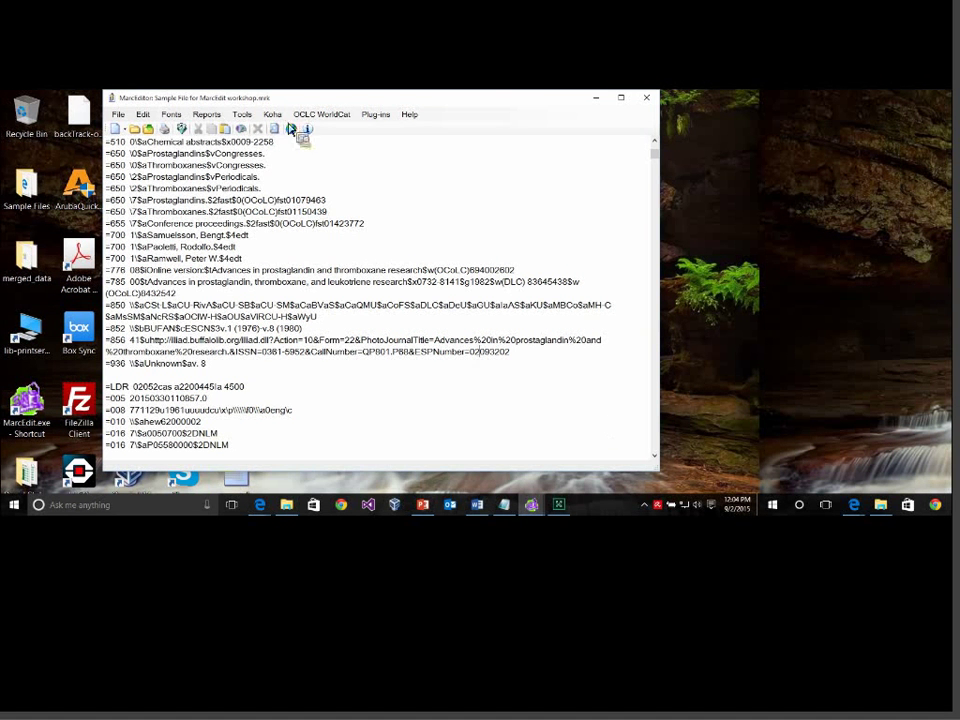
left_click(242, 114)
key("Up")
key("Return")
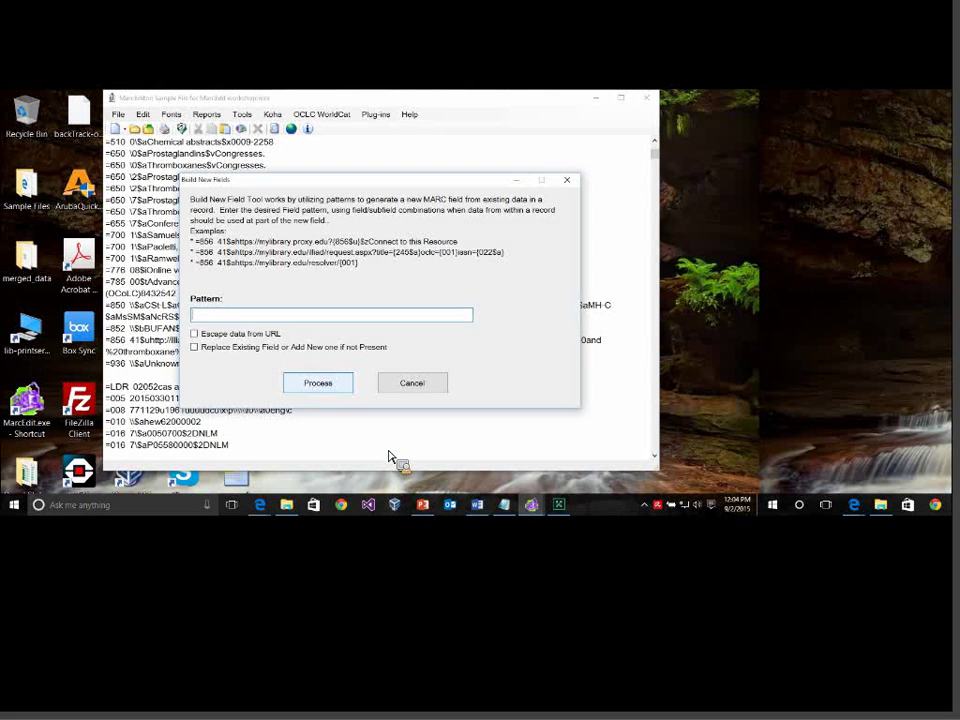
left_click(410, 383)
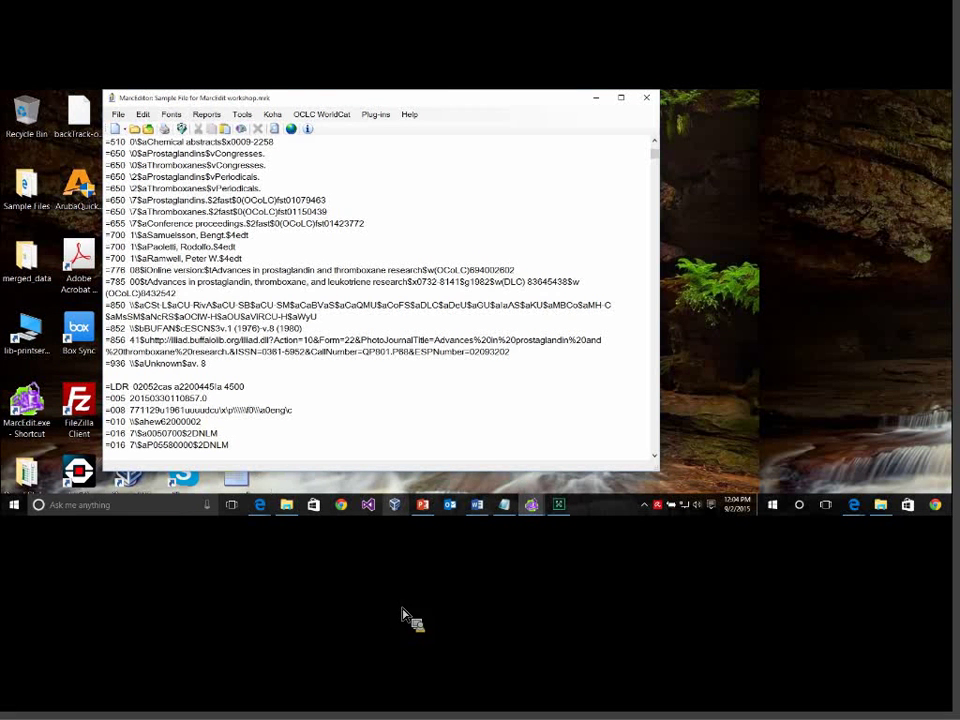
Switch to the PowerPoint deck, start the slide show from the current slide, and advance to the Question #4 slide.
left_click(422, 504)
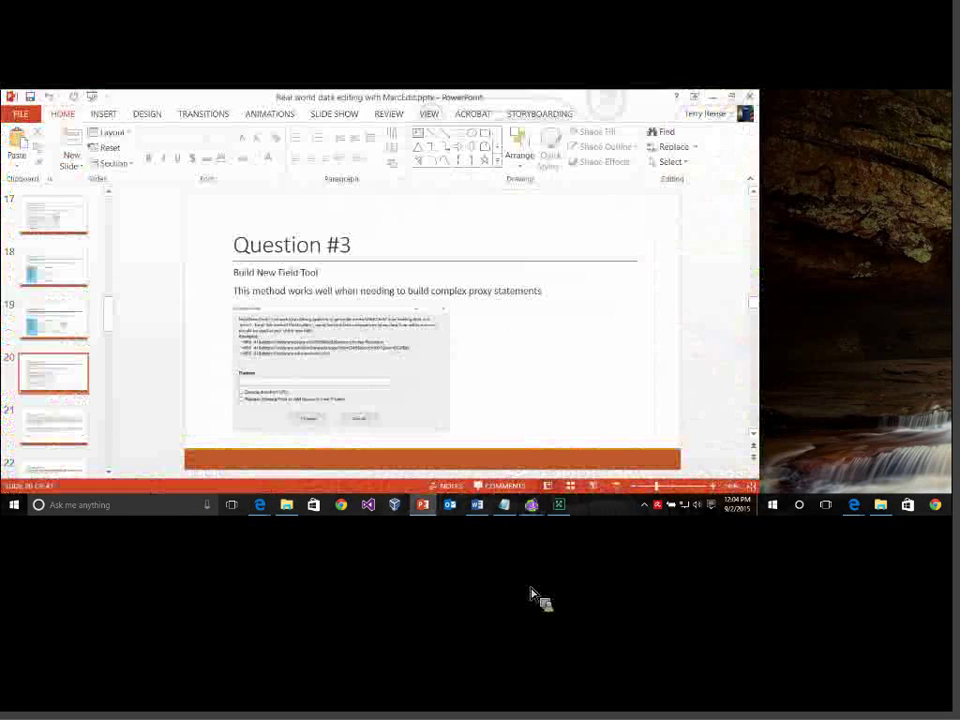
key("shift+F5")
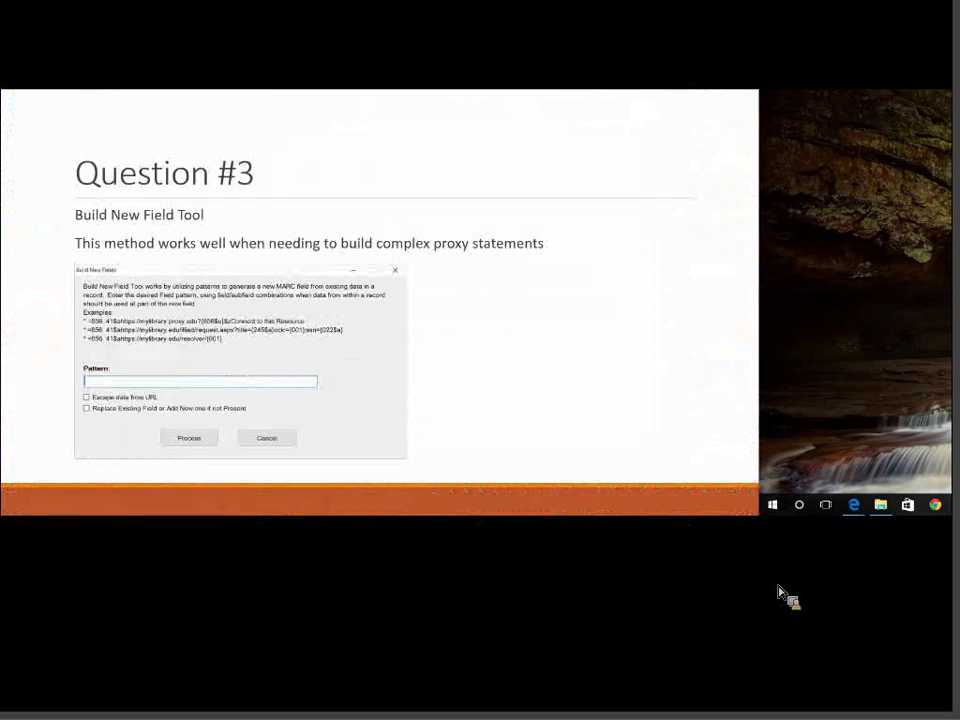
left_click(731, 370)
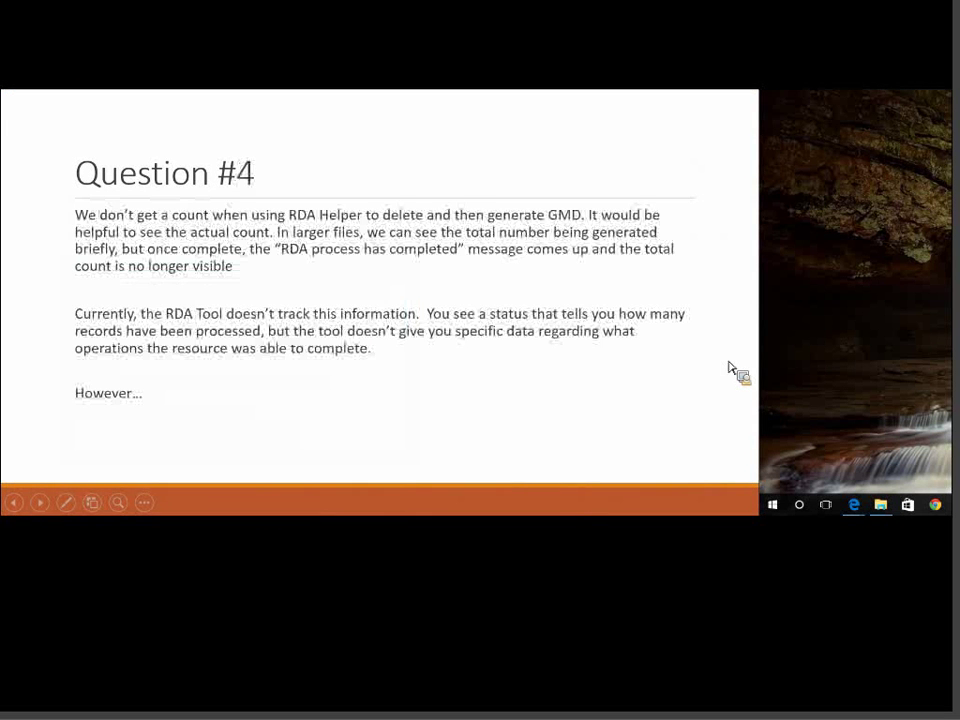
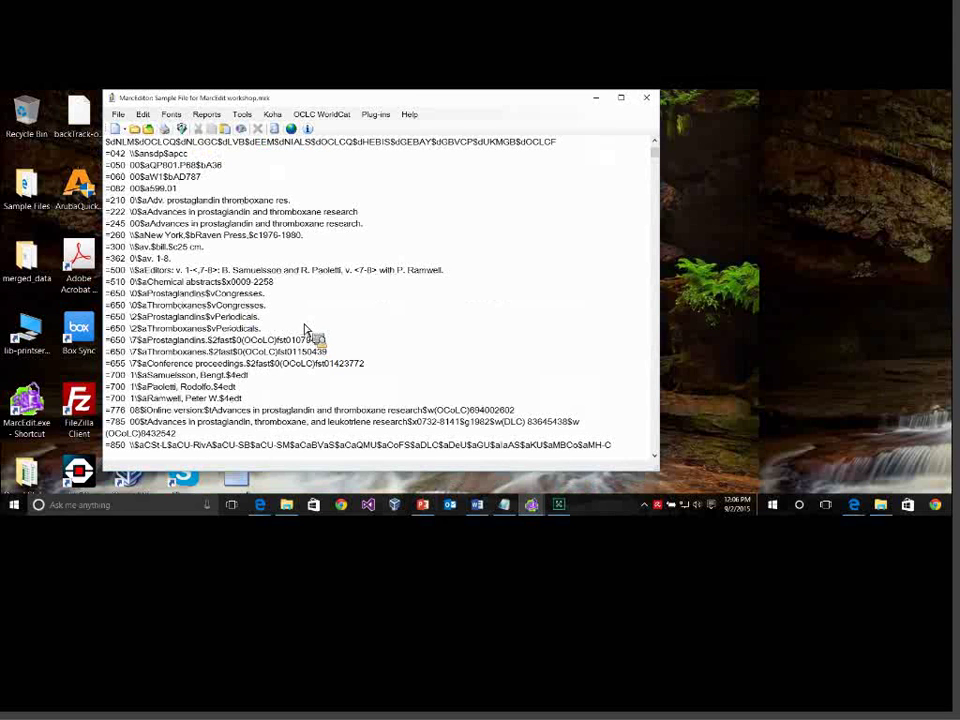
Close the edited sample file in MarcEditor without saving, and reopen Sample File for MarcEdit workshop.mrk in a fresh MarcEditor.
left_click_drag(245, 222, 803, 110)
left_click(646, 97)
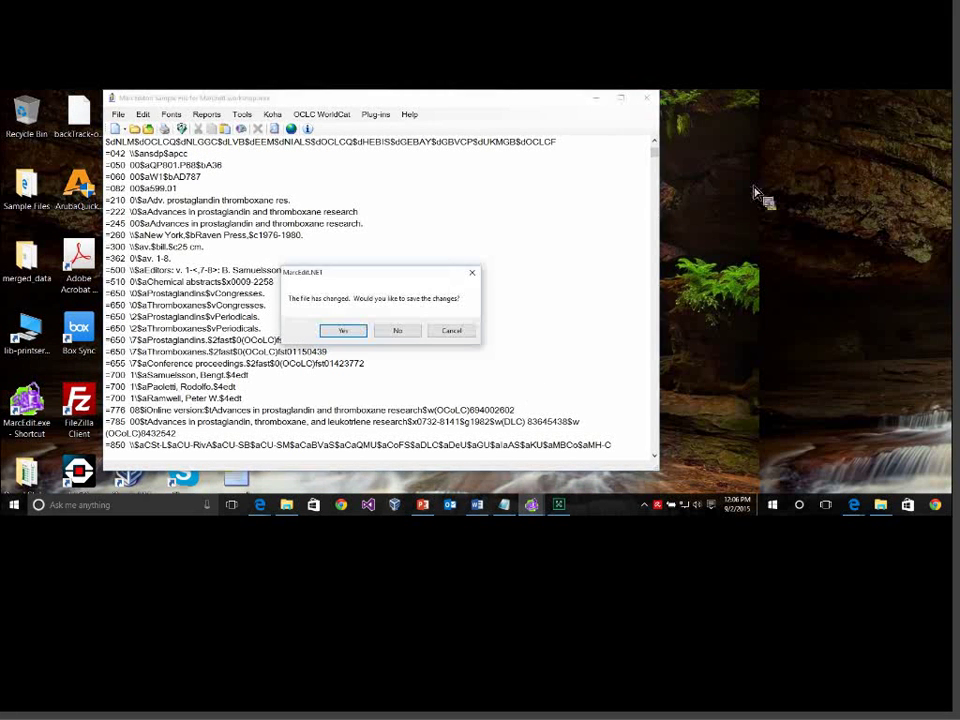
left_click(398, 331)
left_click(400, 360)
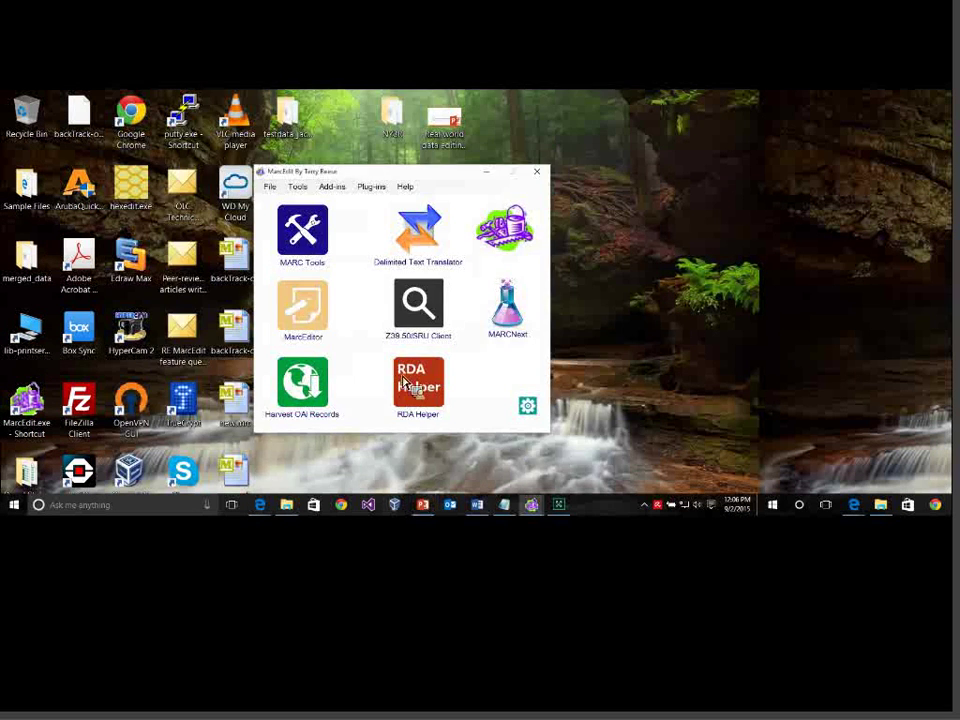
left_click(303, 305)
left_click(118, 114)
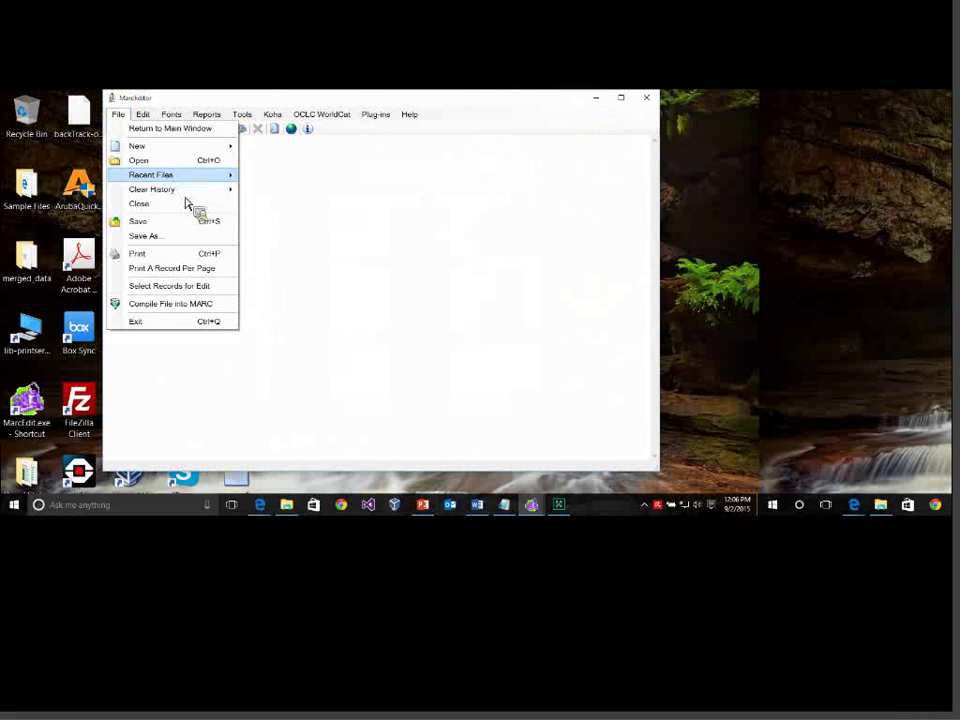
mouse_move(160, 175)
left_click(330, 174)
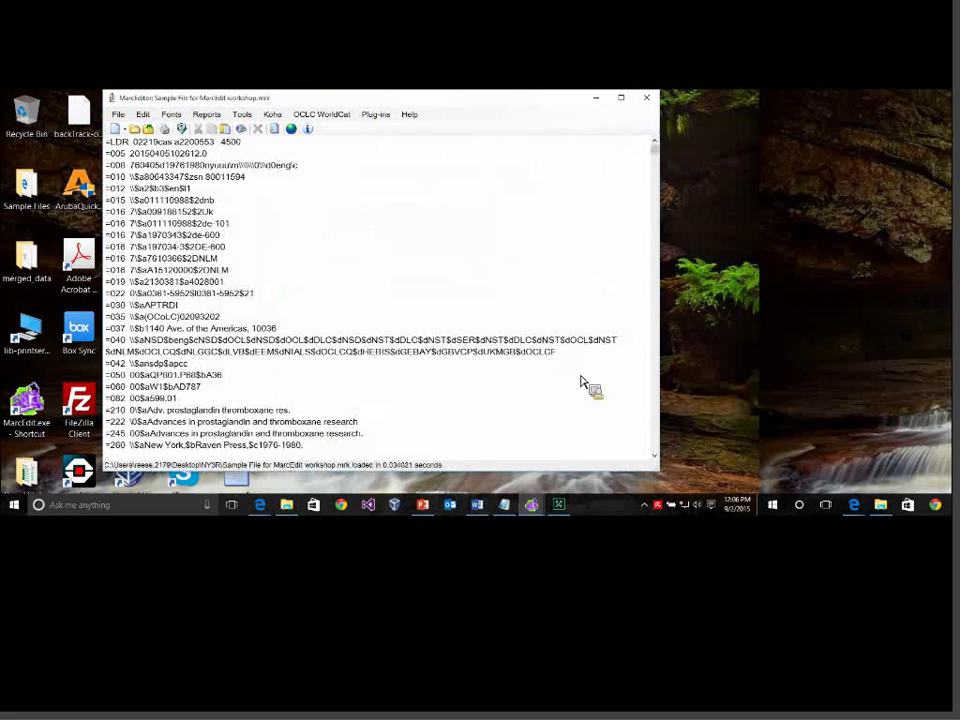
Review the first record of the reopened file, and run a Field Count to browse the field occurrences up to the 3xx fields.
scroll(583, 384, "down", 4)
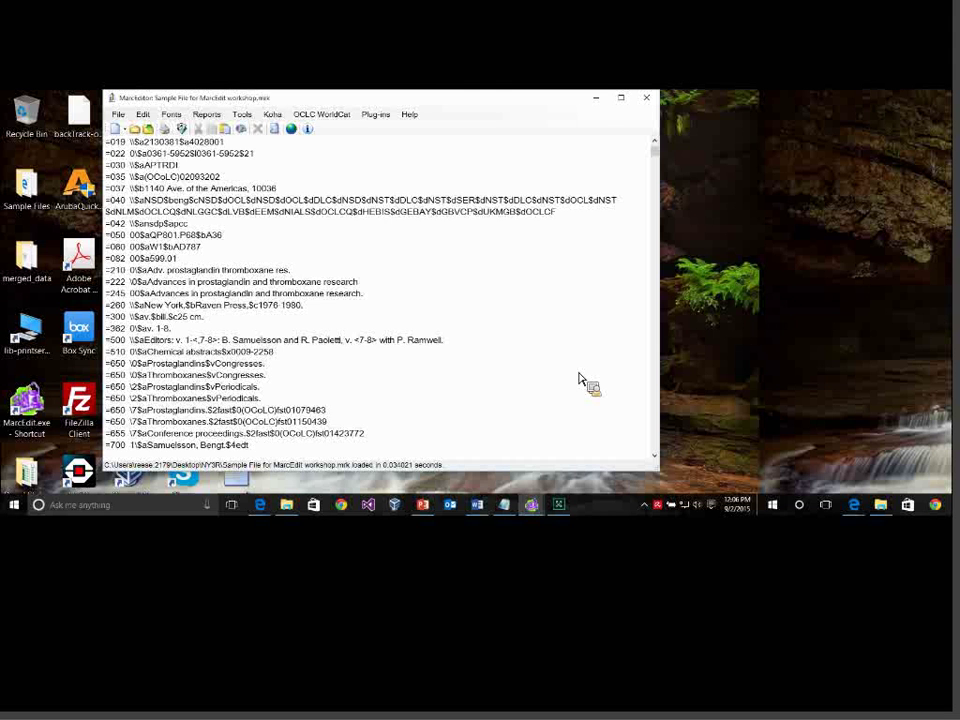
scroll(583, 384, "down", 1)
scroll(583, 384, "down", 9)
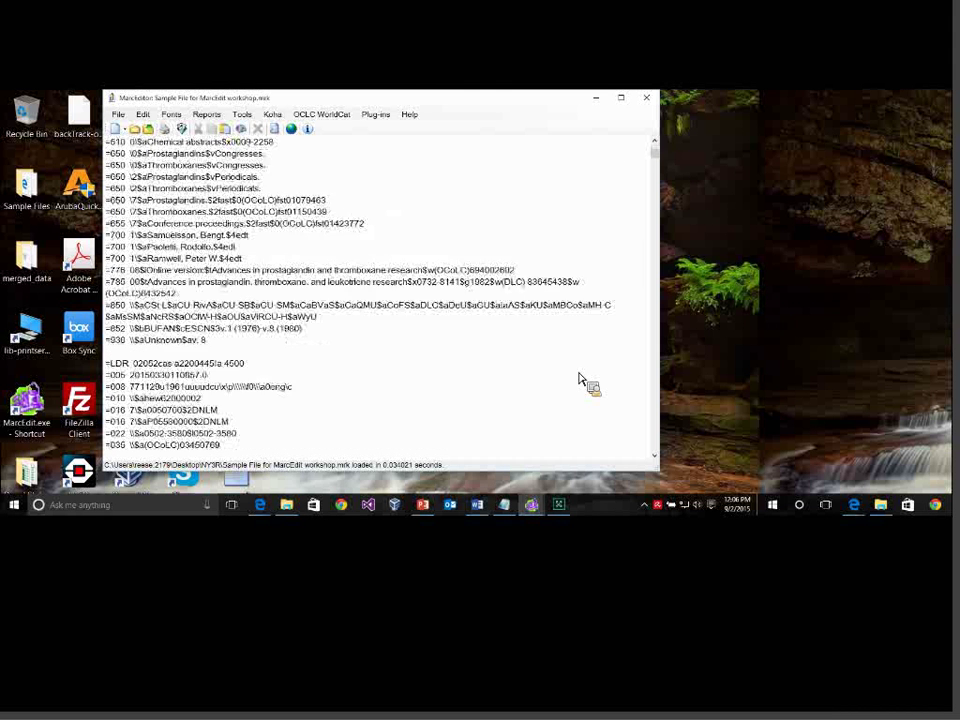
scroll(583, 384, "up", 14)
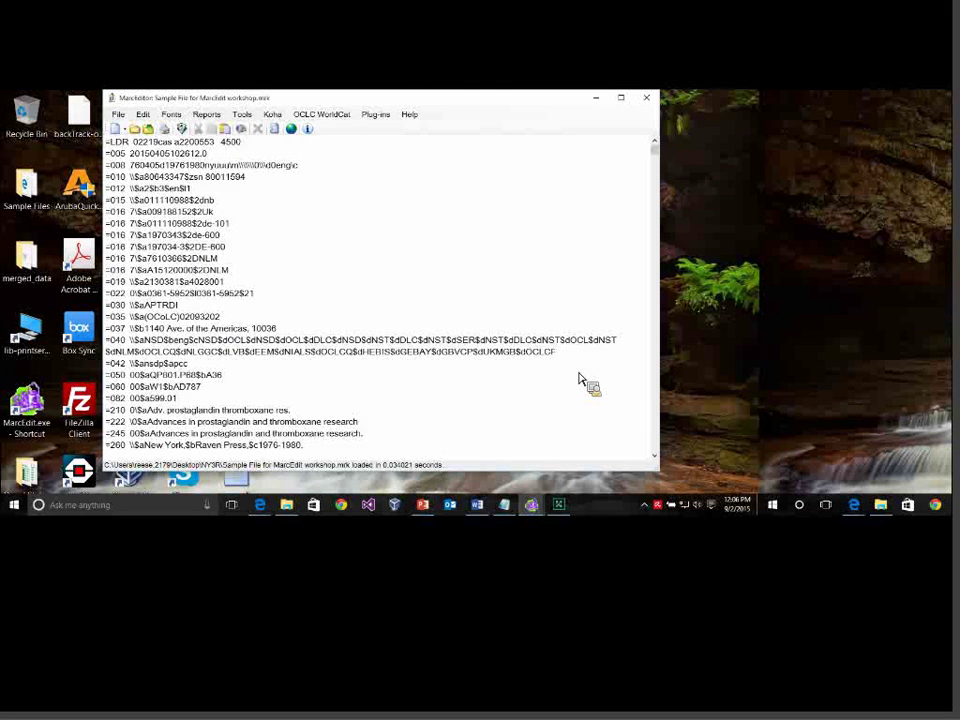
left_click(206, 114)
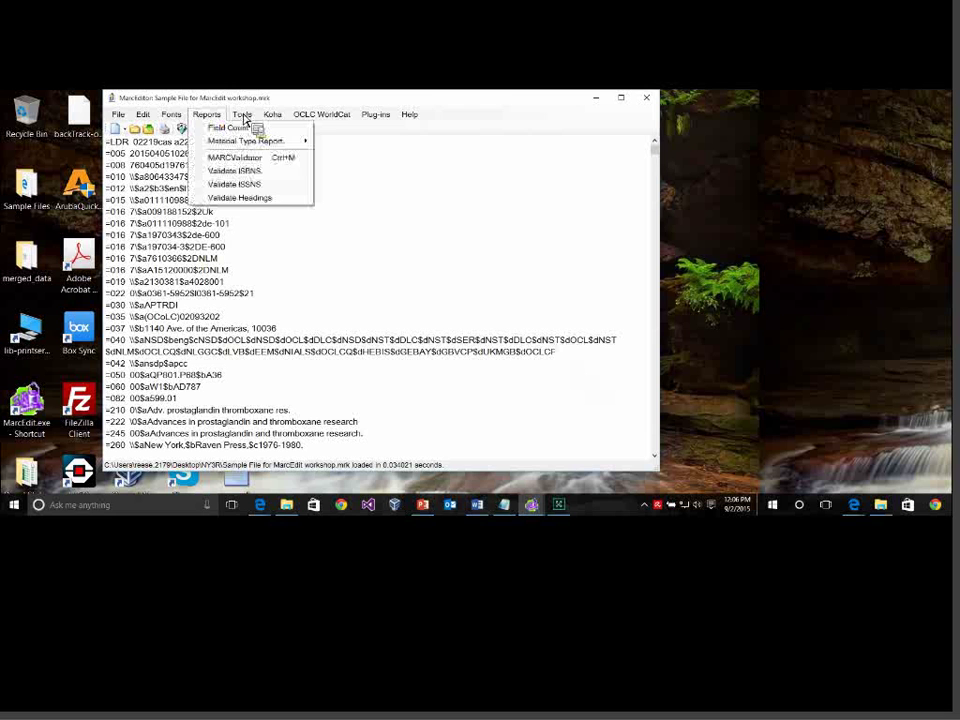
left_click(240, 126)
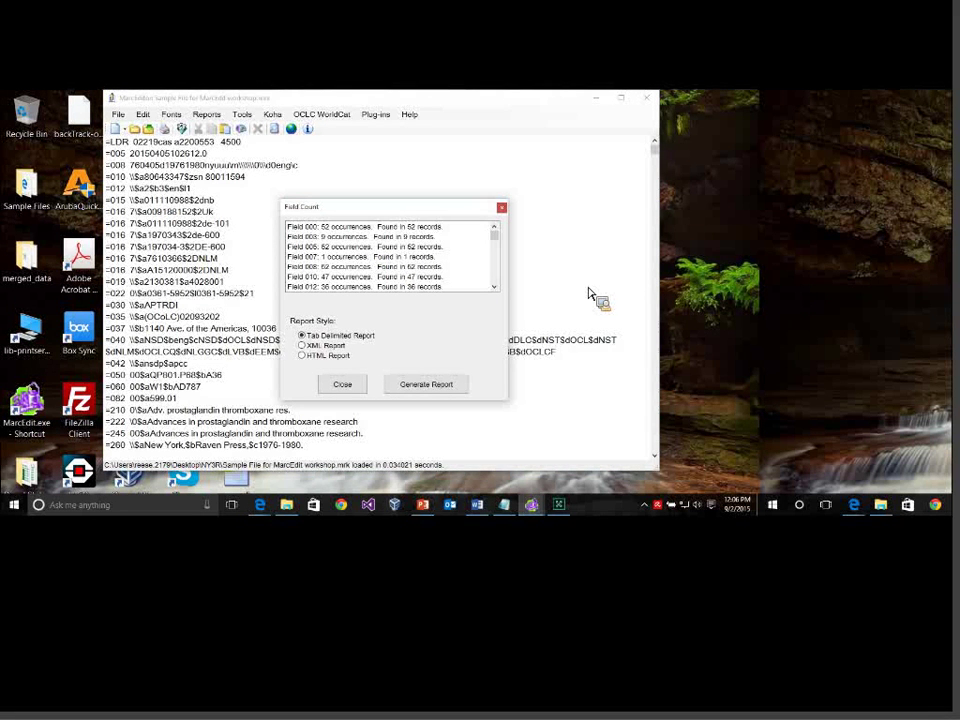
scroll(585, 300, "down", 5)
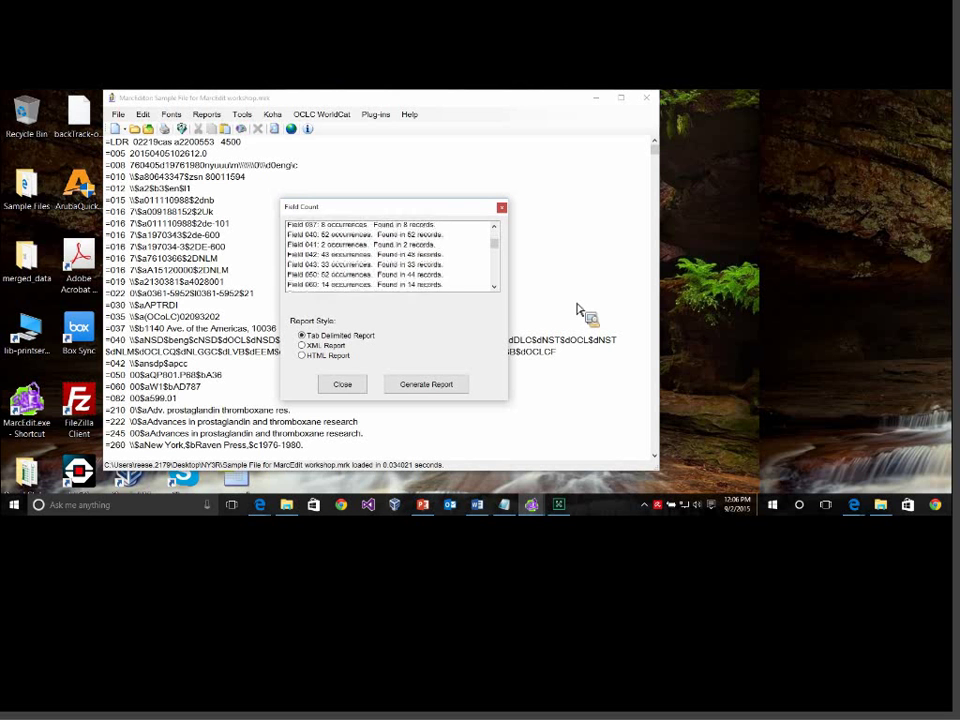
scroll(577, 311, "down", 3)
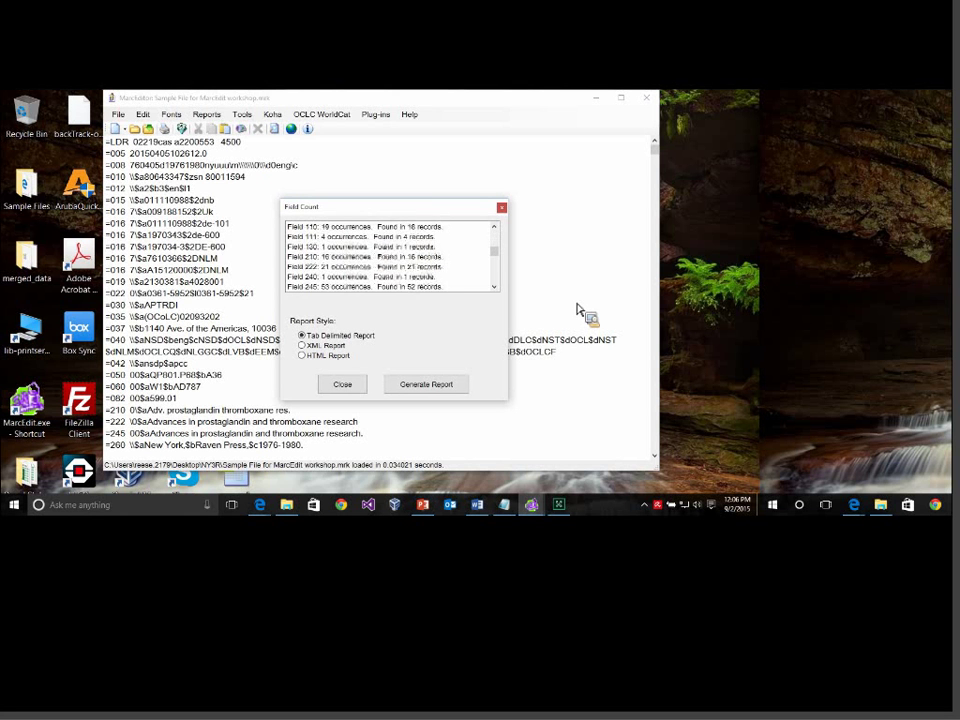
scroll(580, 312, "down", 5)
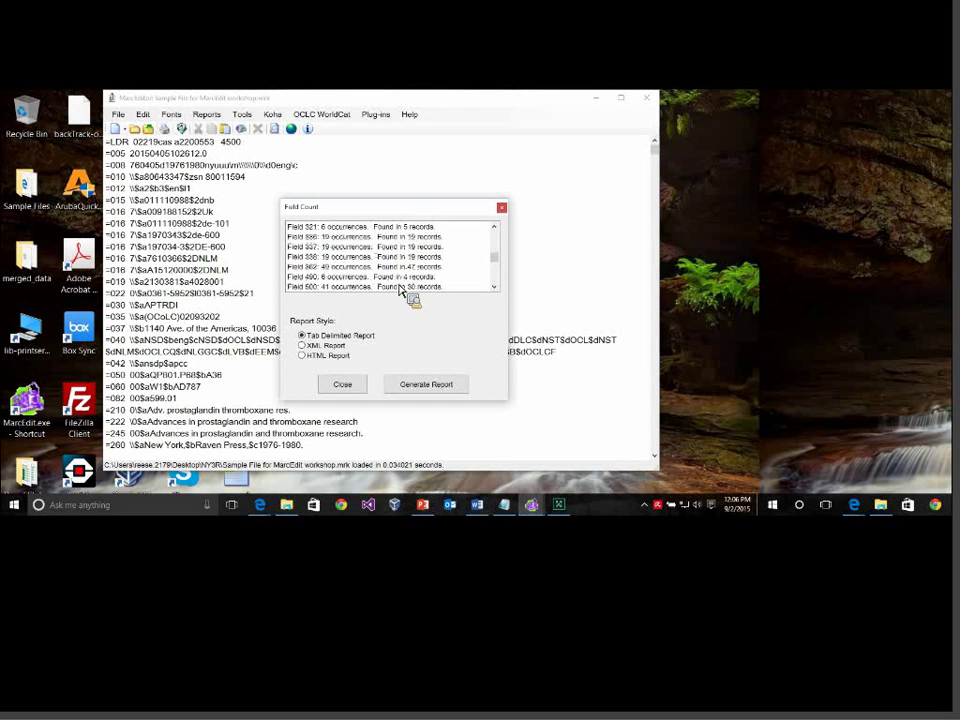
key("Down")
key("Down")
key("Down")
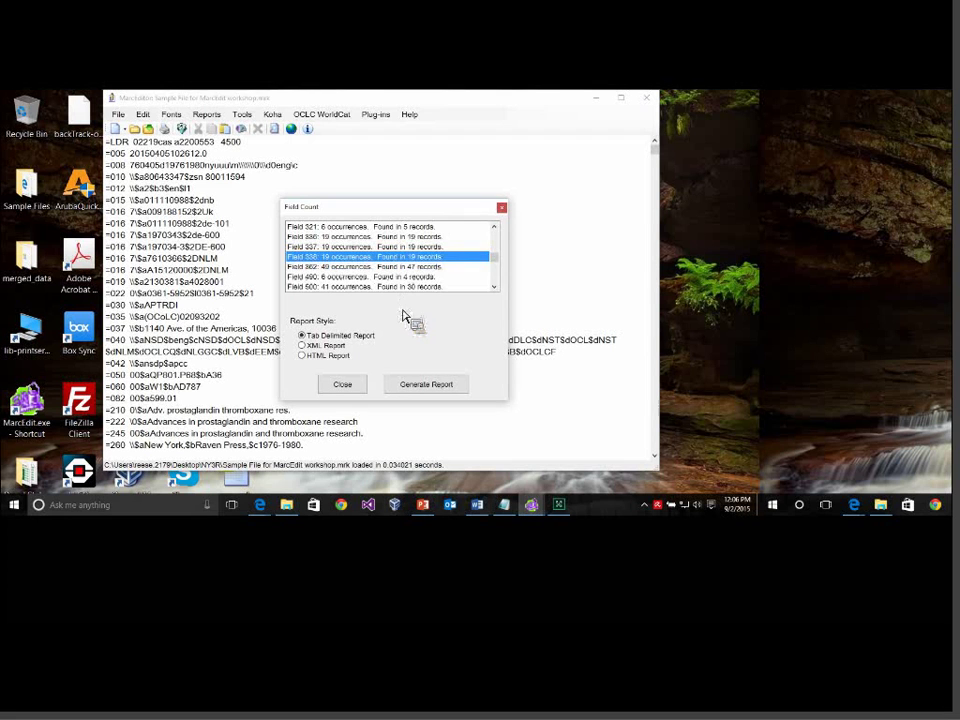
Locate field 245 in the Field Count list, count its subfields, and close the report.
scroll(407, 319, "up", 6)
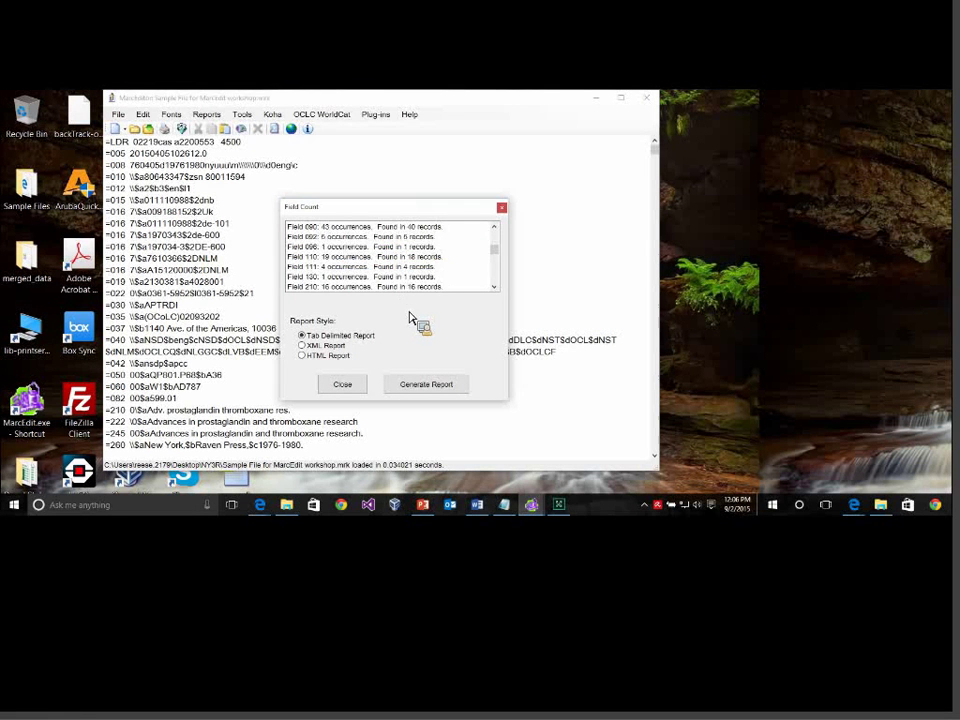
scroll(409, 322, "down", 3)
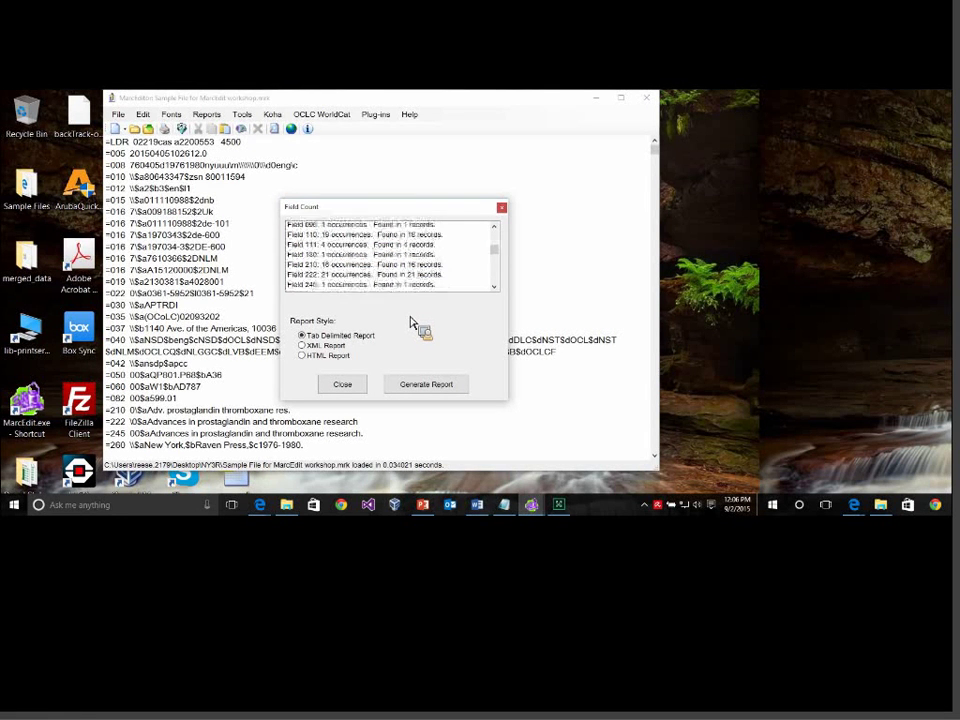
scroll(414, 322, "down", 1)
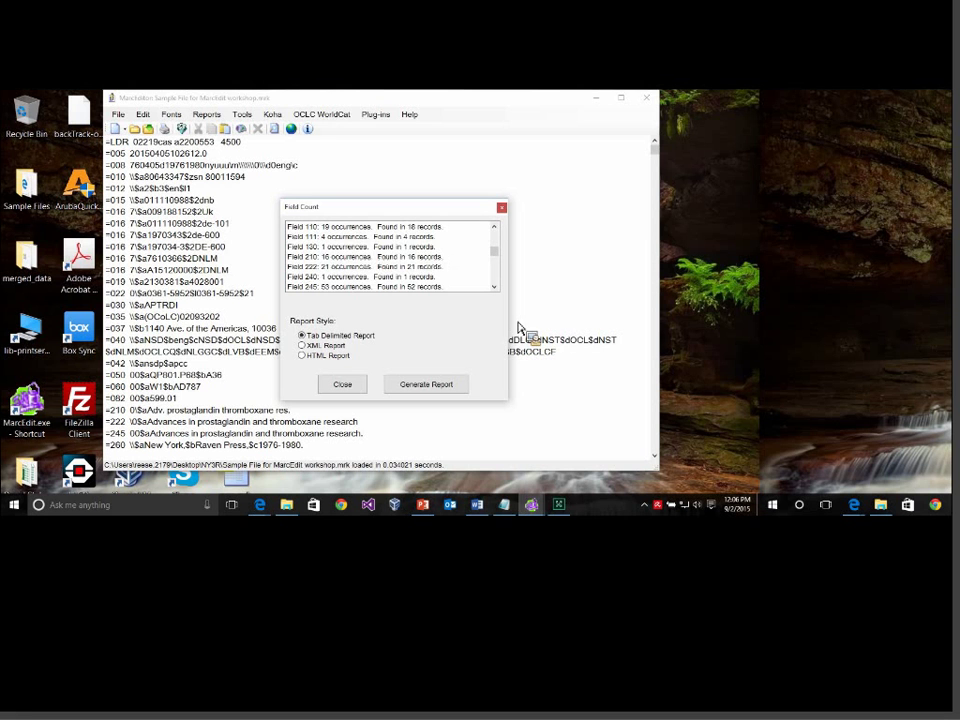
scroll(414, 276, "down", 1)
left_click(330, 257)
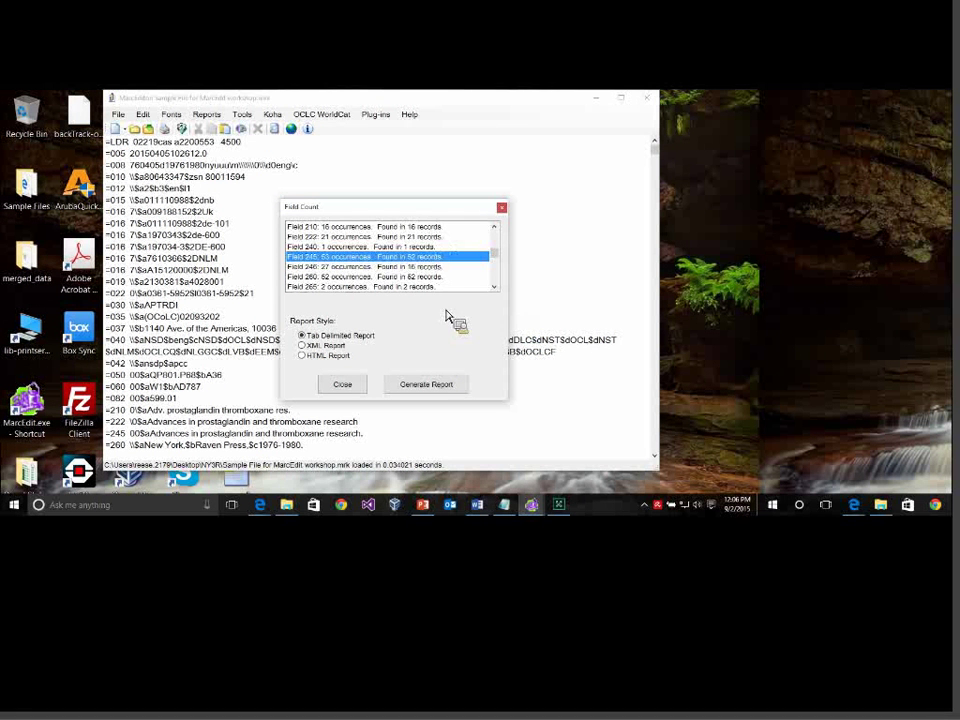
right_click(351, 257)
key("Down")
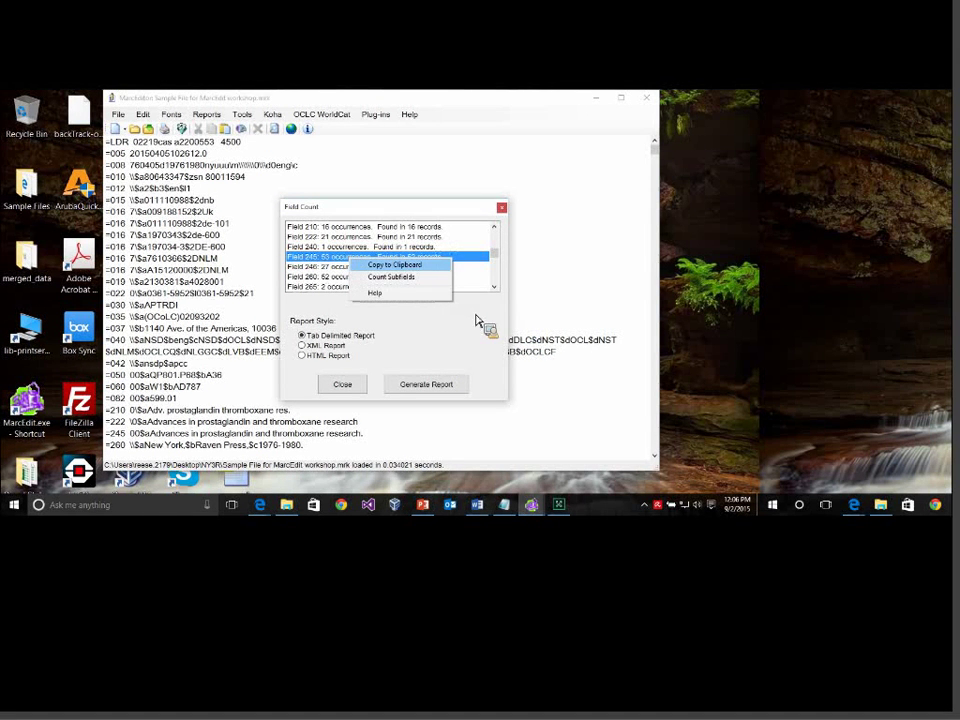
key("Down")
key("Return")
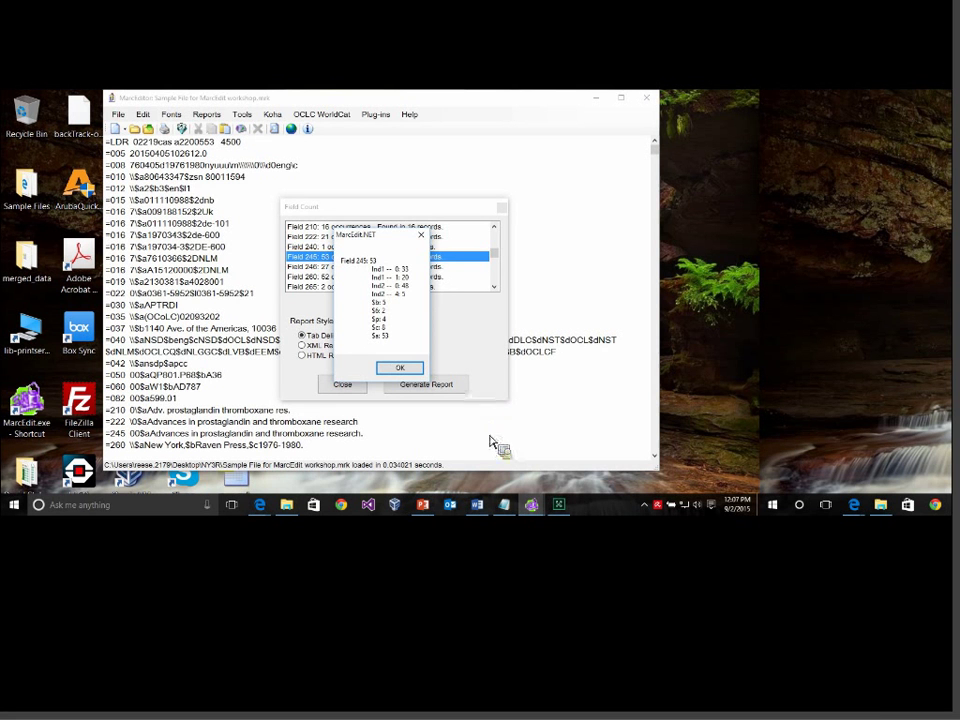
key("Return")
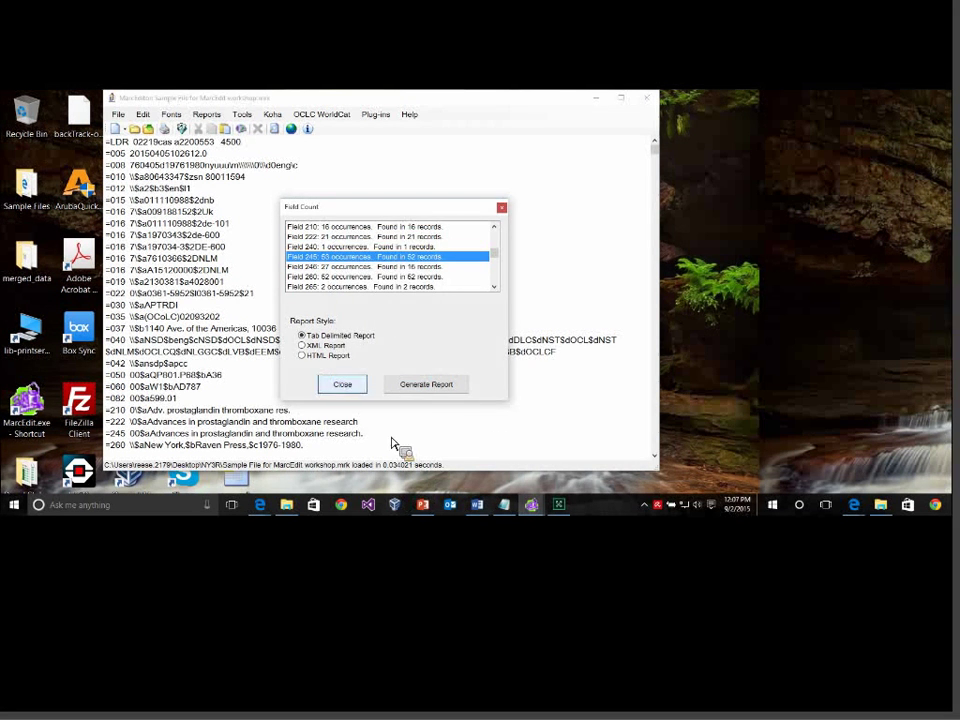
left_click(342, 384)
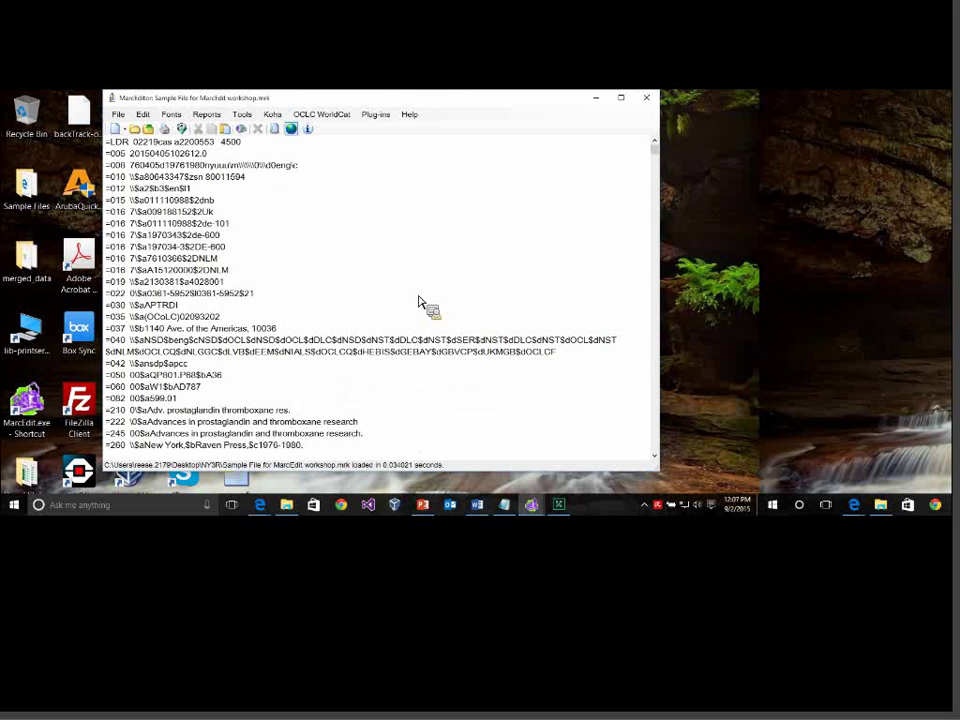
Run RDA Helper on the file with all options enabled, including Generate GMD but not Delete GMD.
left_click(241, 114)
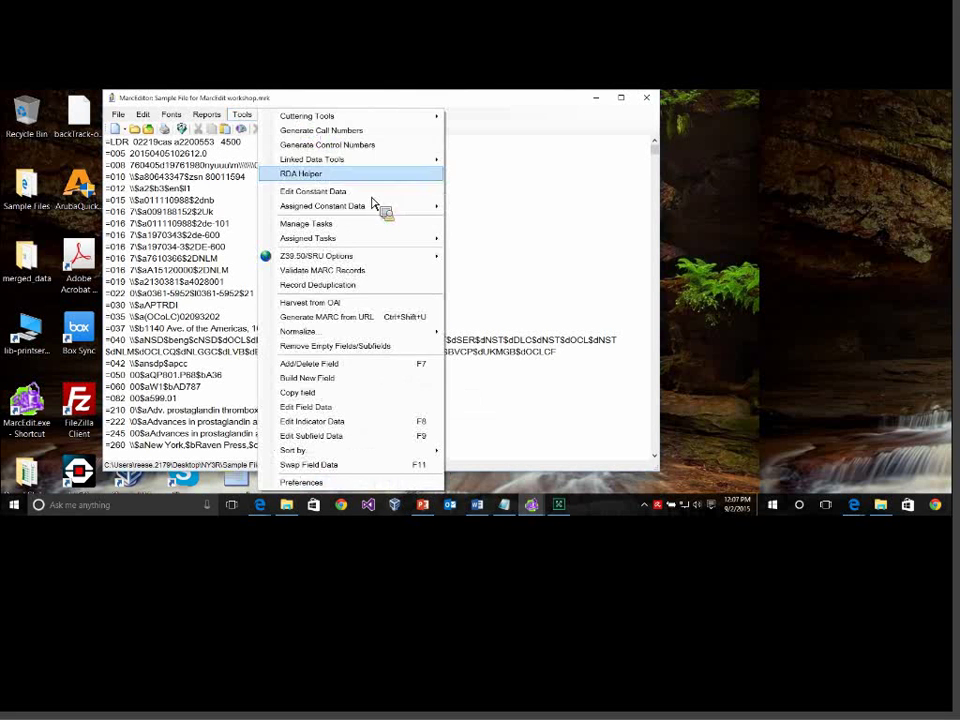
left_click(345, 175)
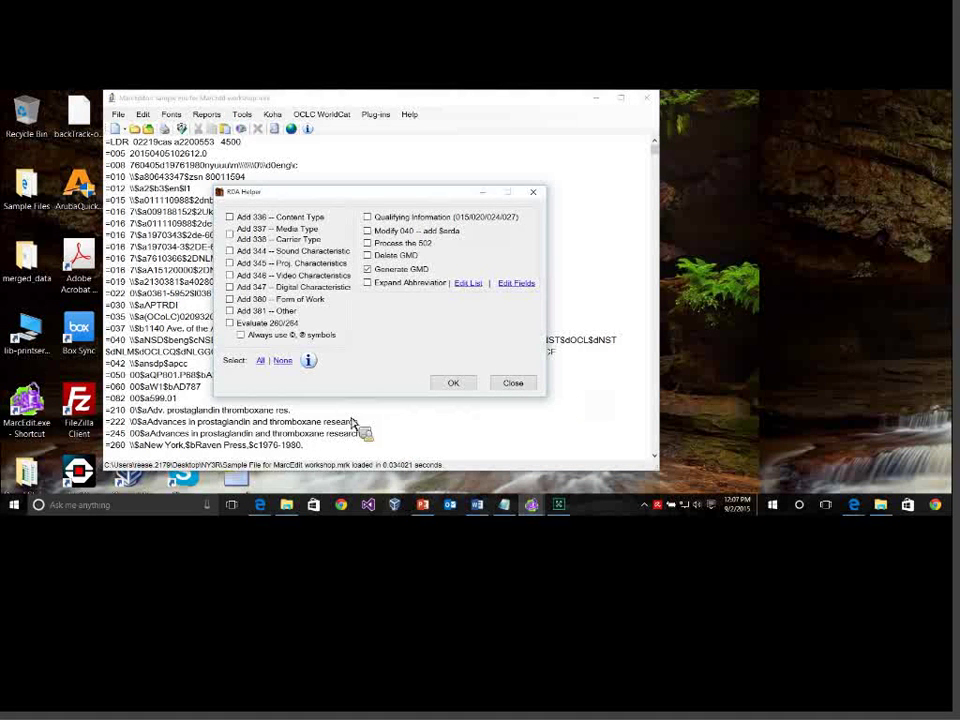
left_click(261, 360)
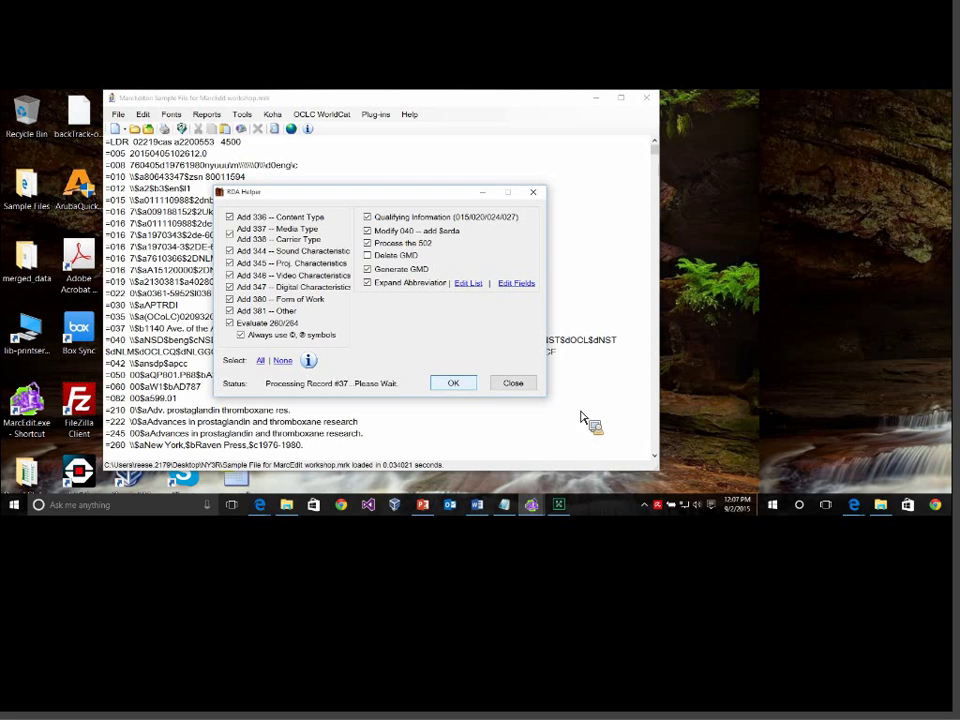
key("Return")
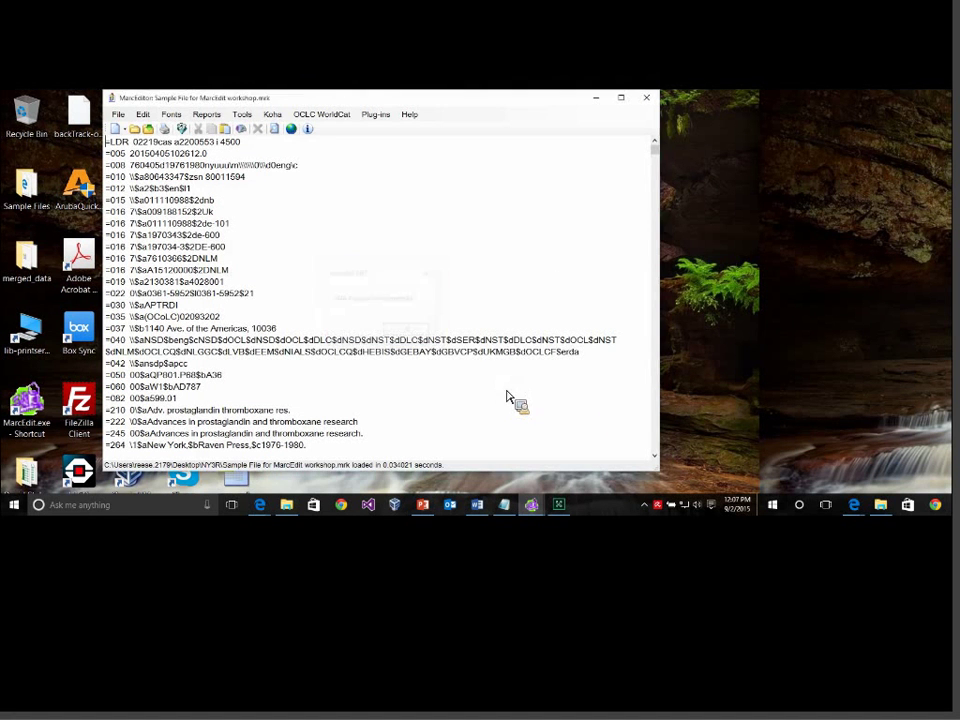
Run Field Count again on the RDA-processed file and count the subfields of field 245.
left_click(206, 114)
left_click(268, 130)
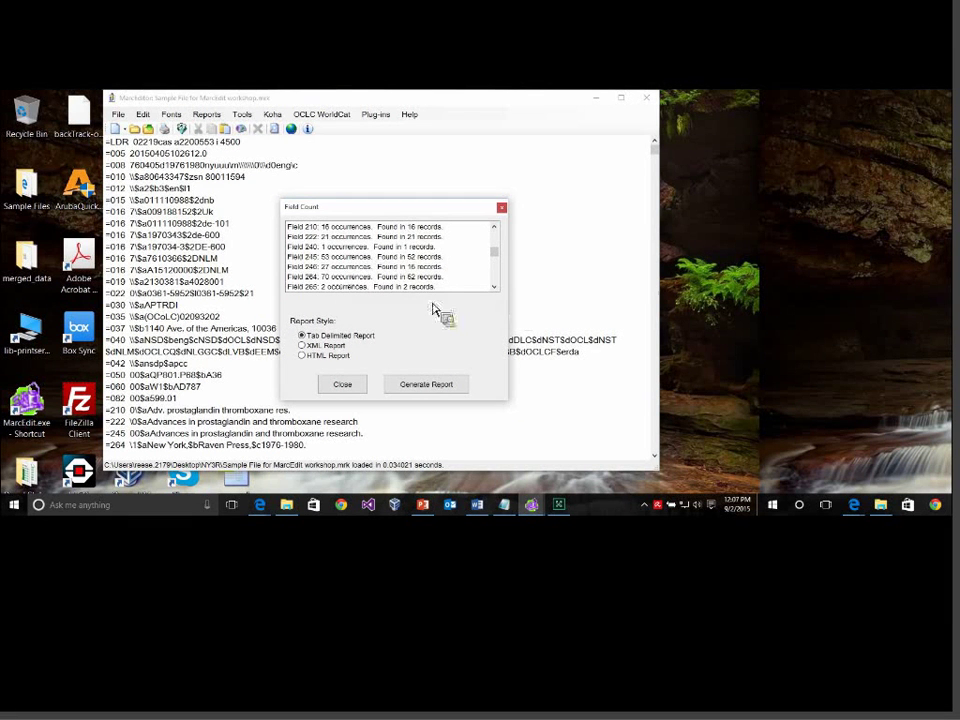
right_click(341, 260)
left_click(343, 257)
right_click(343, 257)
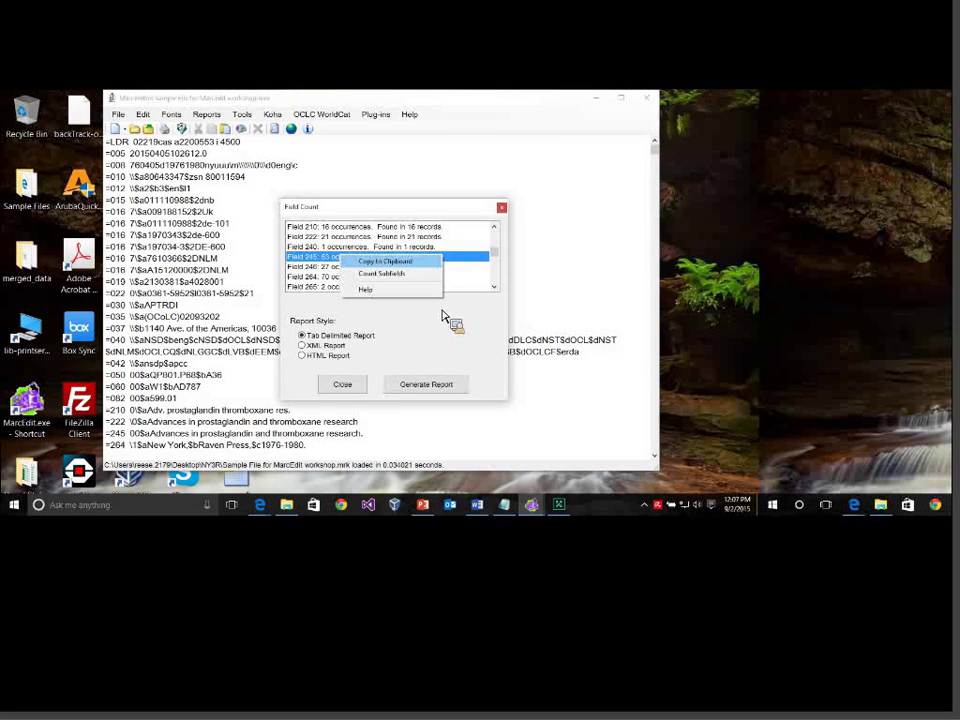
left_click(461, 332)
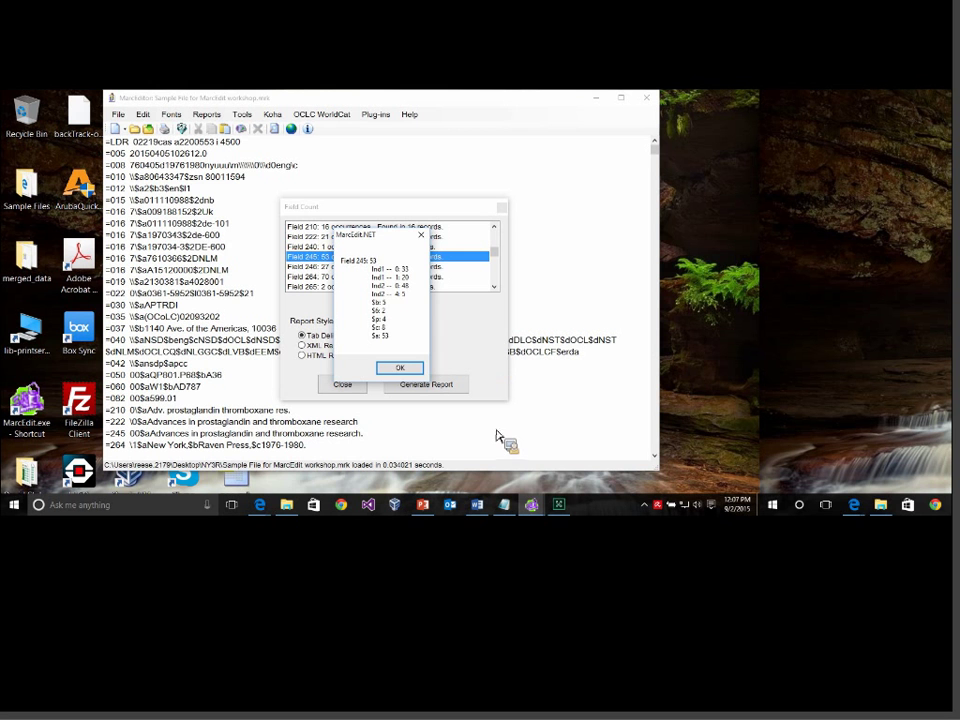
key("Return")
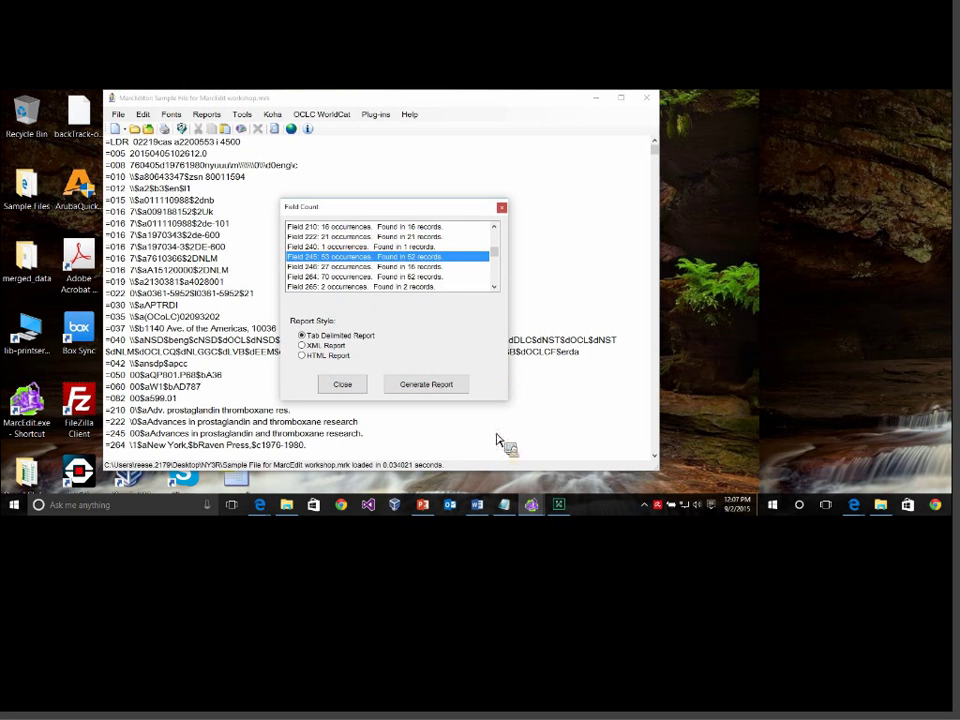
Examine the occurrence counts of fields 336, 337 and 338 in the Field Count list, and close the report.
scroll(505, 316, "down", 6)
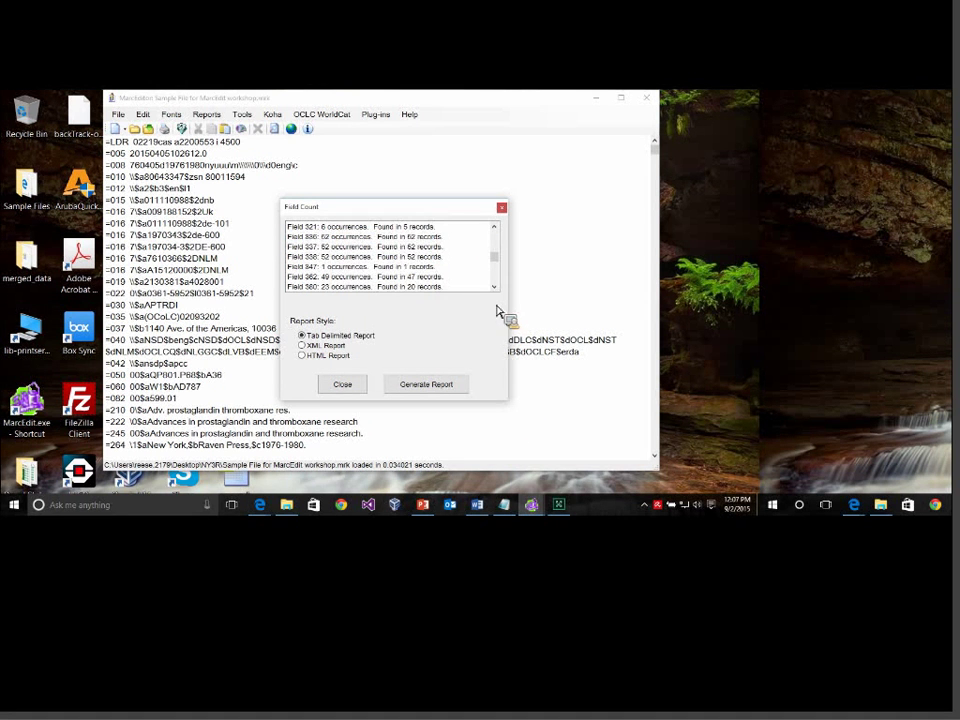
left_click(380, 237)
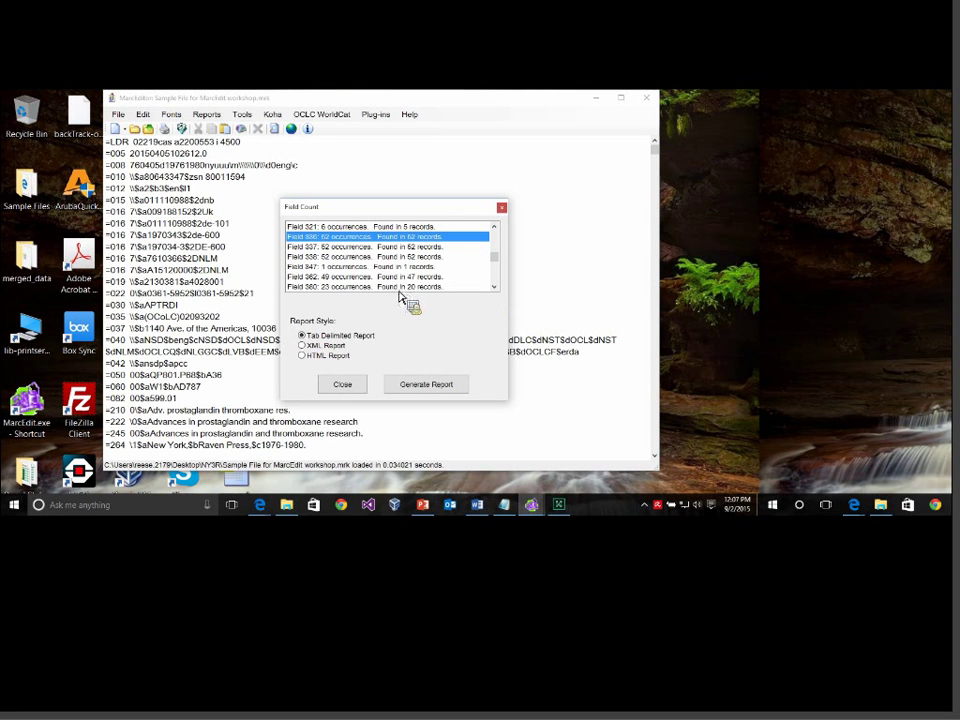
key("Down")
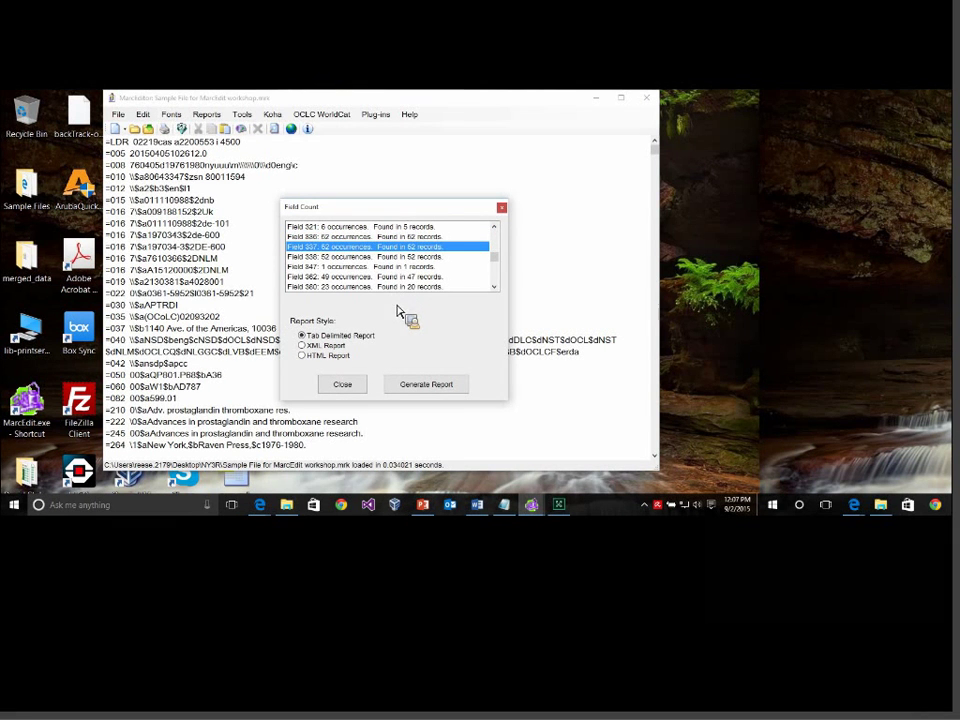
key("Down")
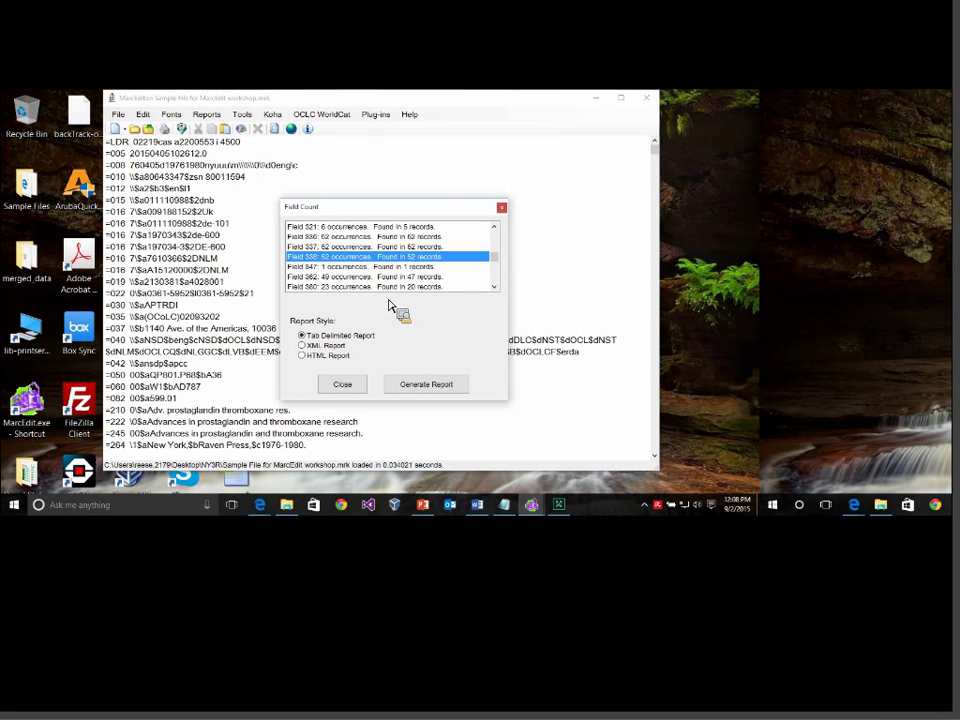
left_click(342, 384)
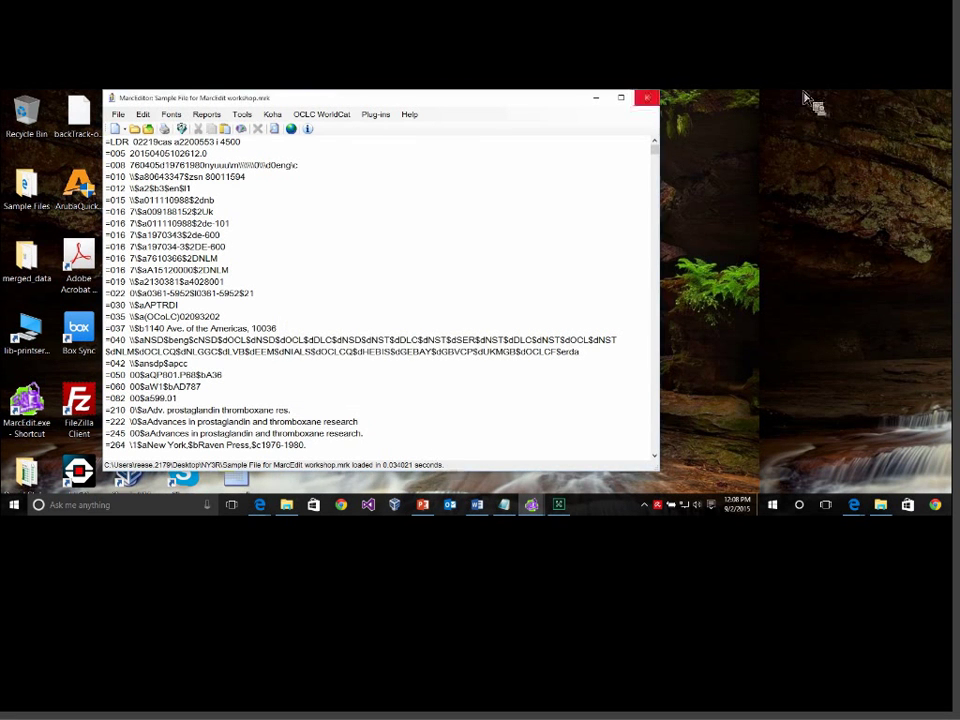
Close the sample file's editor without saving, and switch to PowerPoint to resume the slideshow from the Question #4 slide.
left_click(646, 97)
left_click(396, 330)
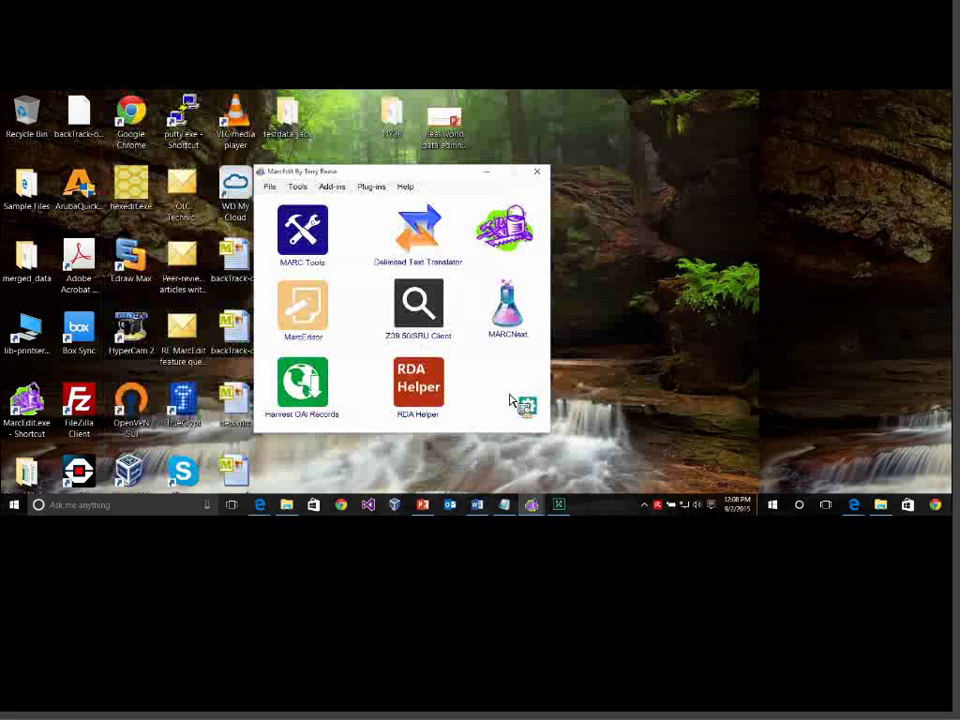
left_click(421, 347)
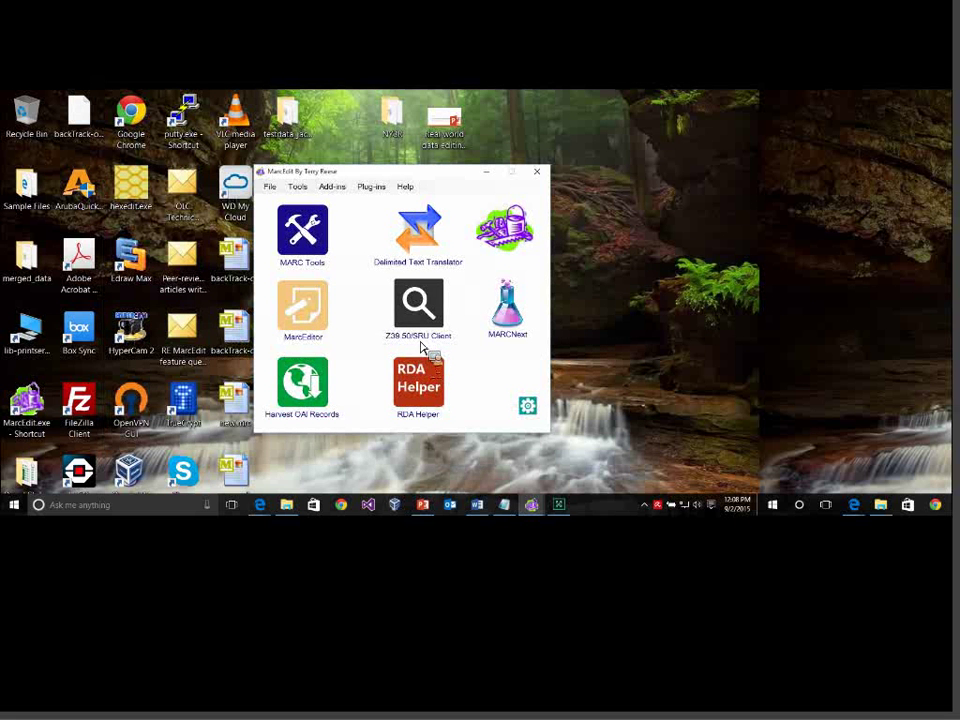
left_click(297, 186)
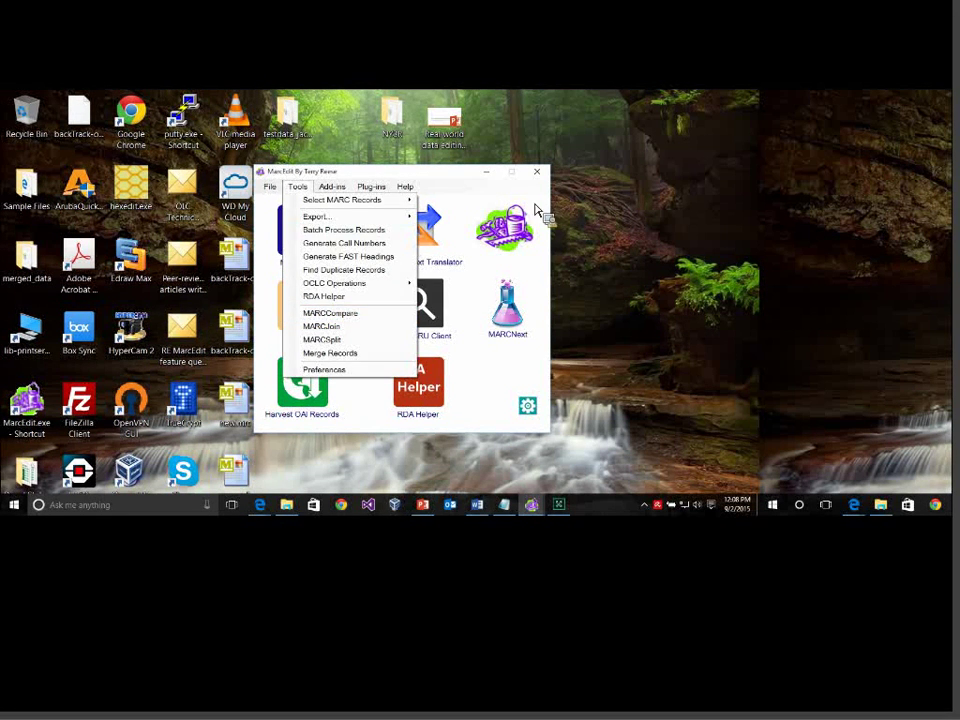
left_click(486, 172)
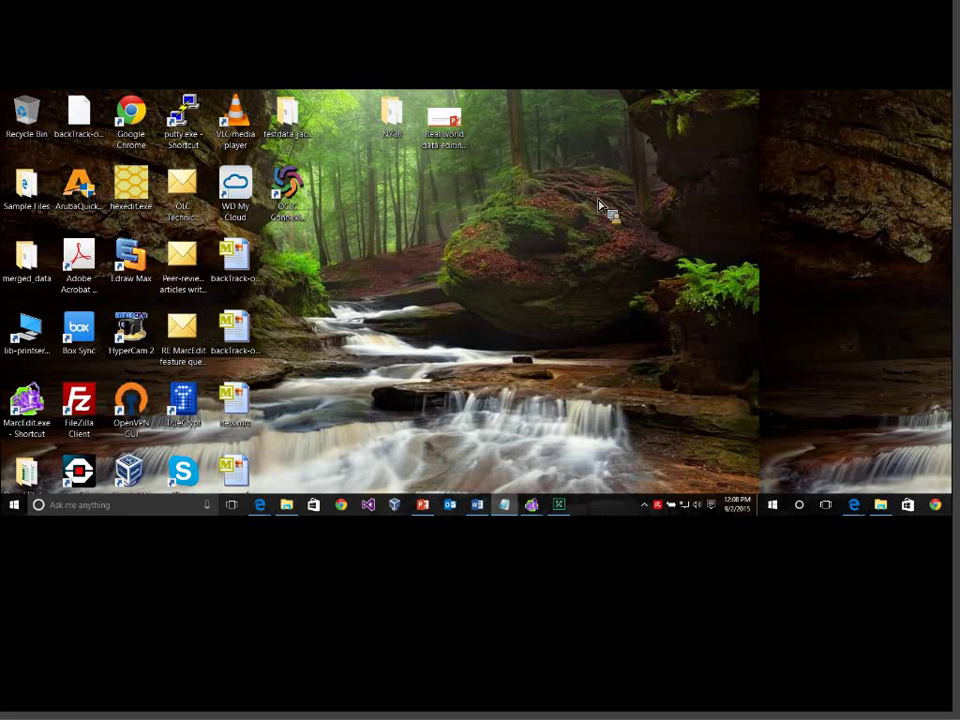
left_click(422, 504)
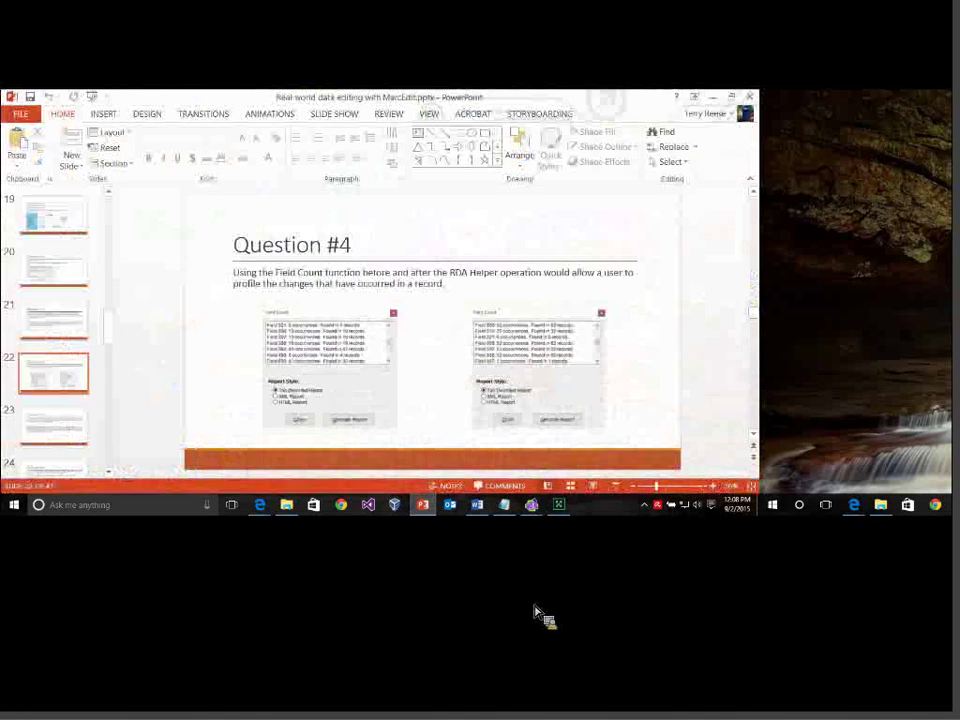
key("shift+F5")
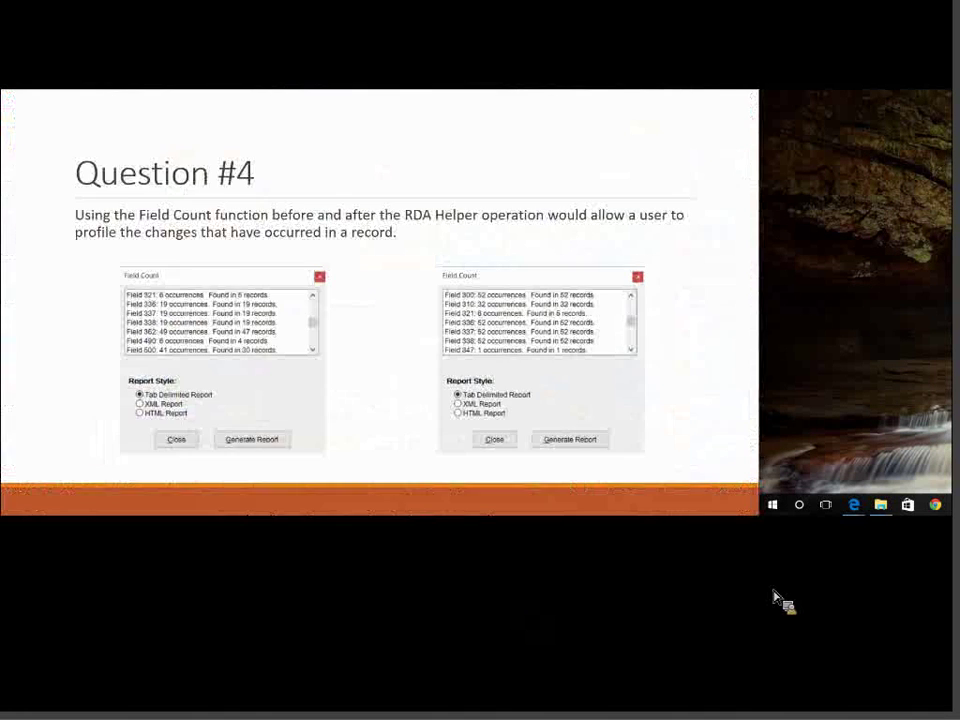
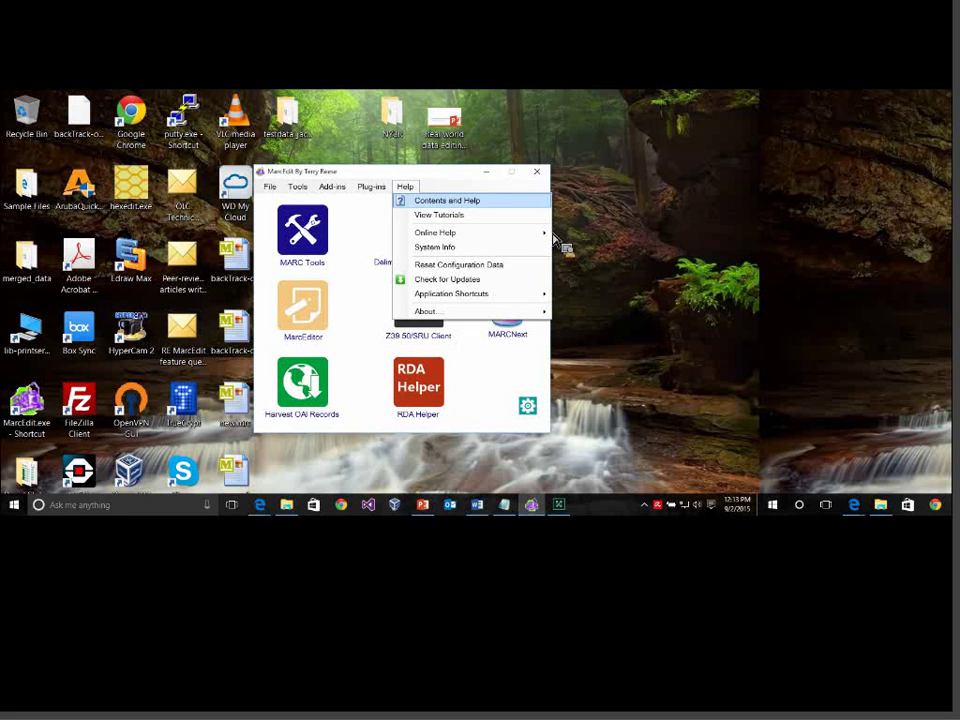
Look up the Edit Subfield Data topic under Editing Functions in the MarcEdit help contents, and close the help.
key("Return")
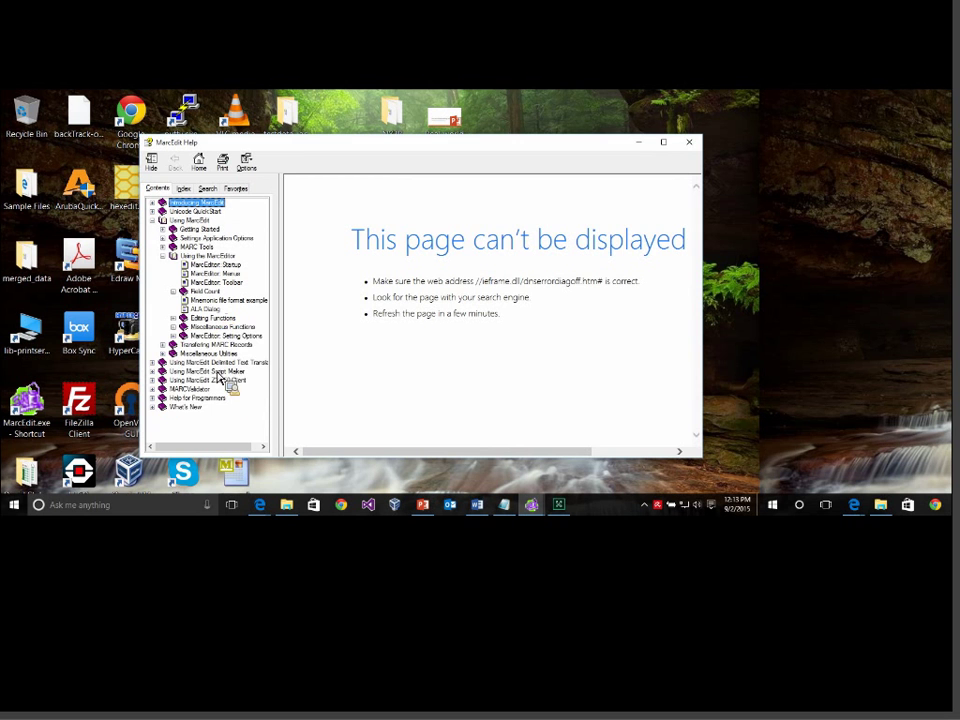
left_click_drag(220, 395, 851, 167)
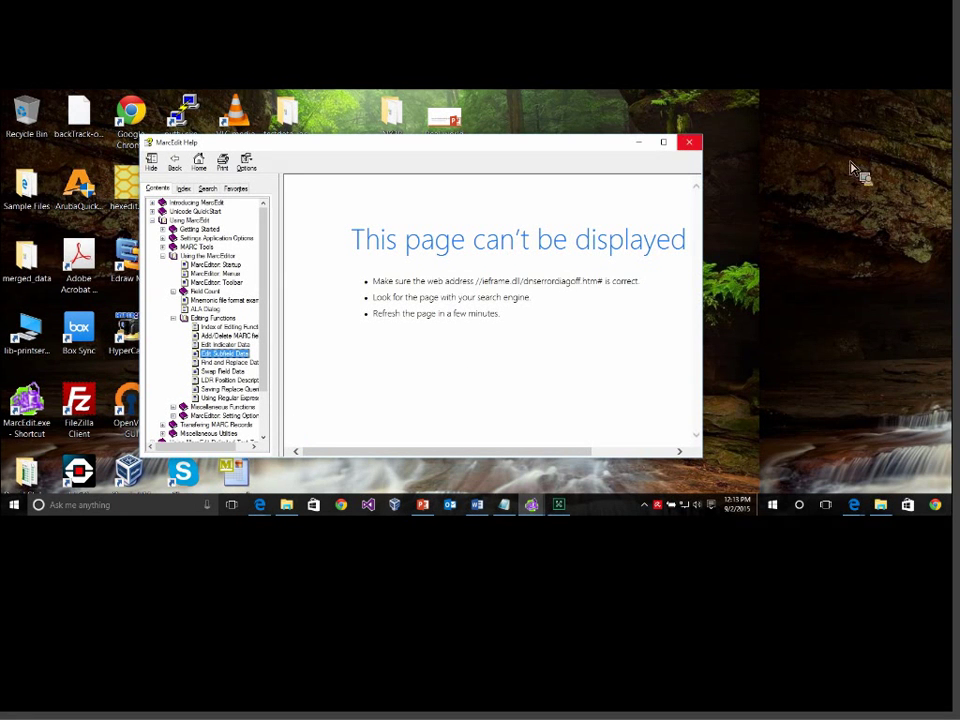
left_click(689, 142)
Present the Question #6 slides in PowerPoint up to the GMD example, and return to MarcEdit.
left_click(422, 504)
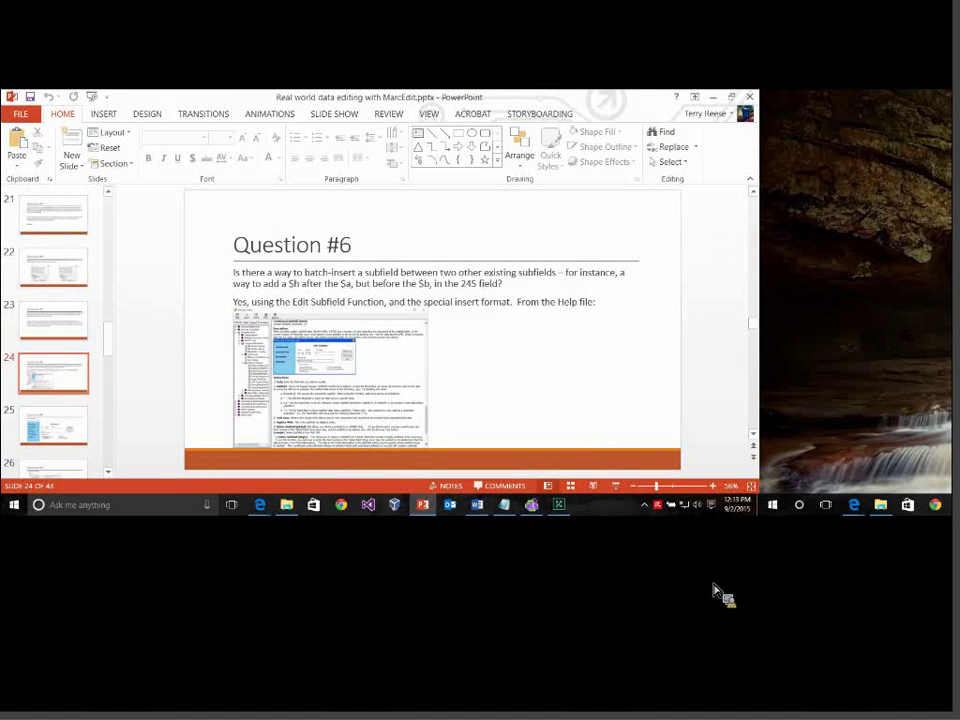
left_click(616, 485)
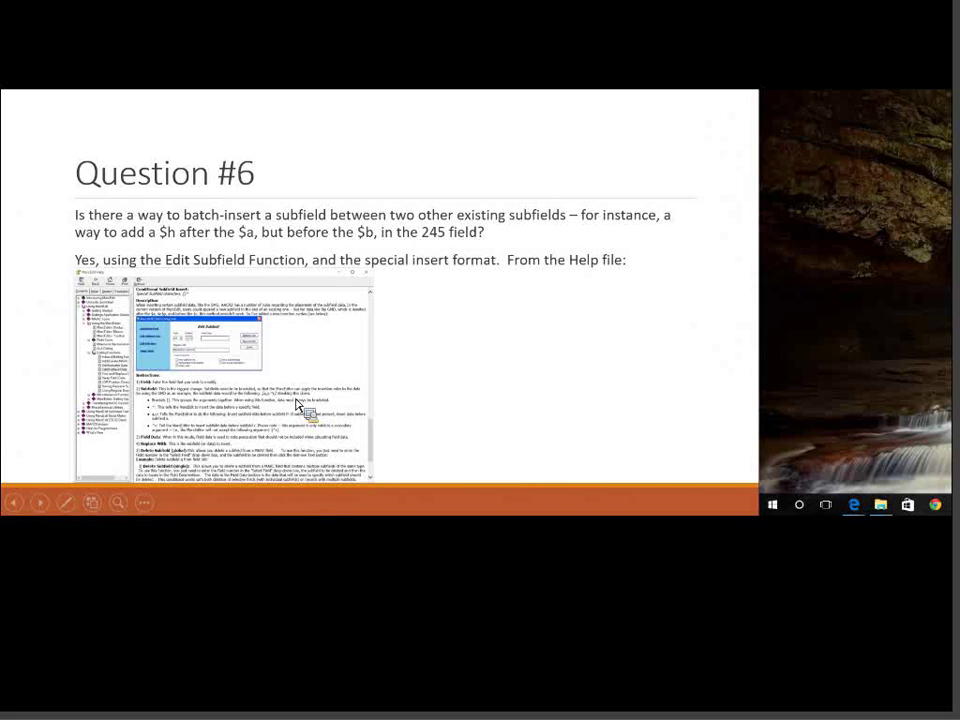
left_click(512, 375)
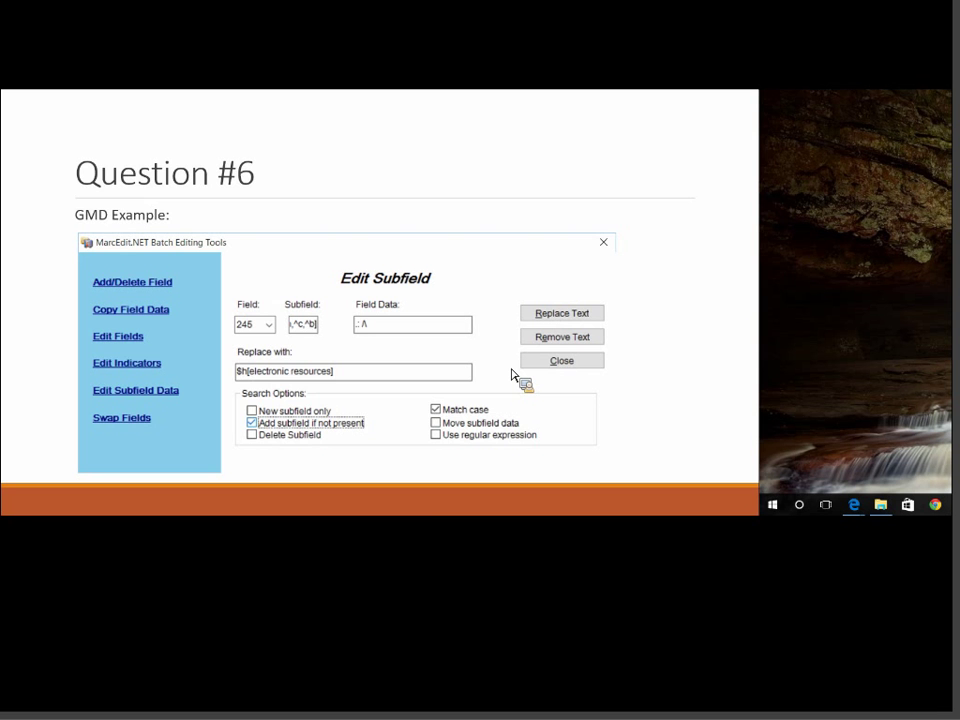
key("Escape")
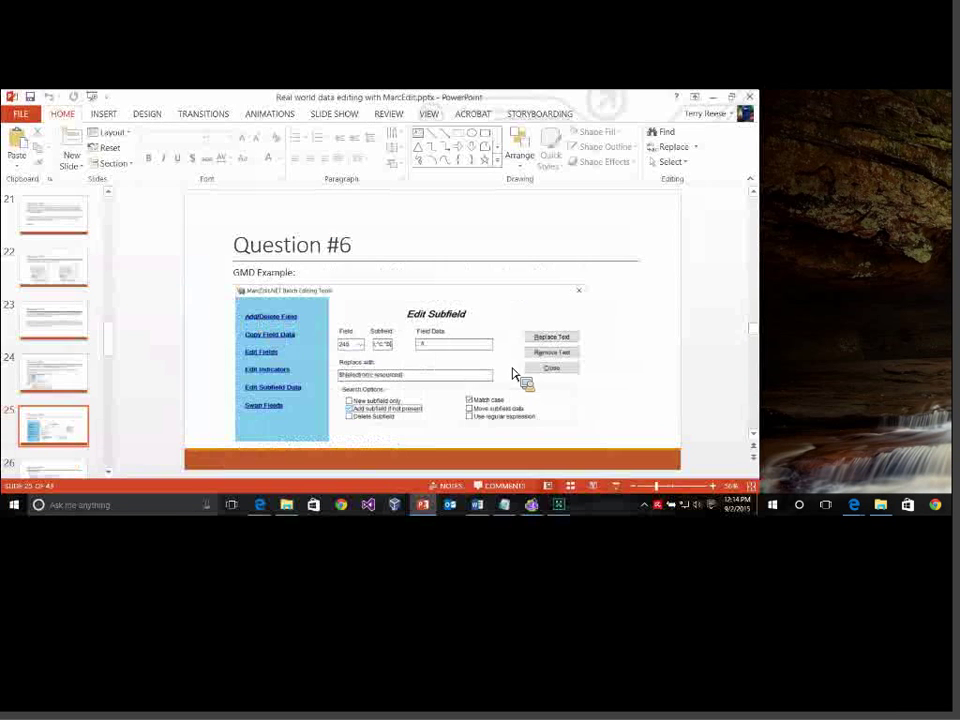
left_click(713, 97)
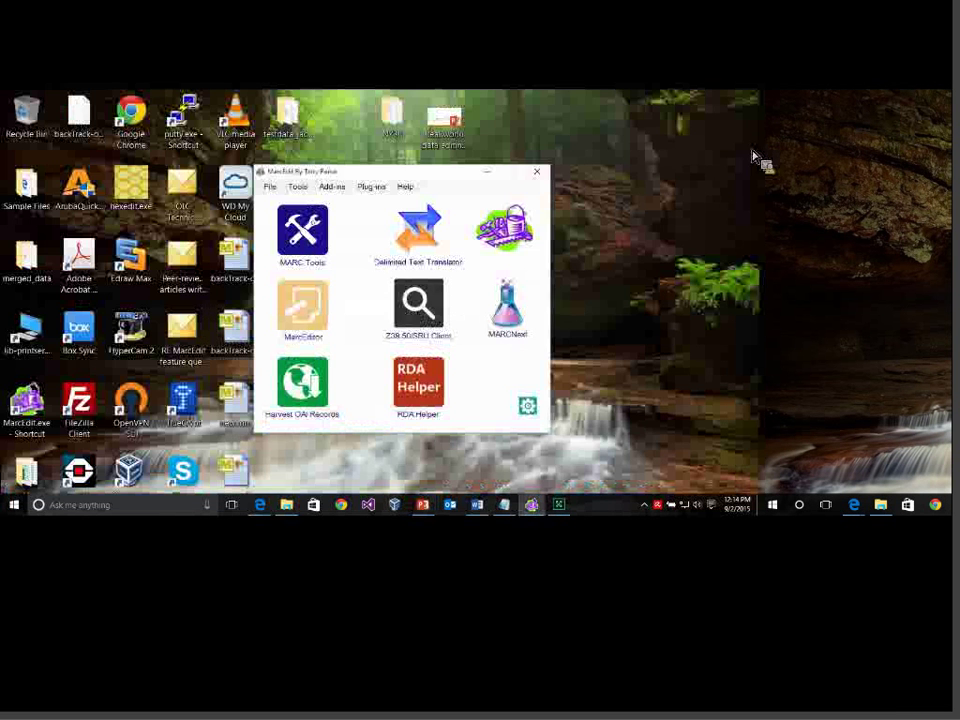
Open MarcEditor and reload the recent file Sample File for MarcEdit workshop.mrk.
left_click(304, 309)
left_click(79, 114)
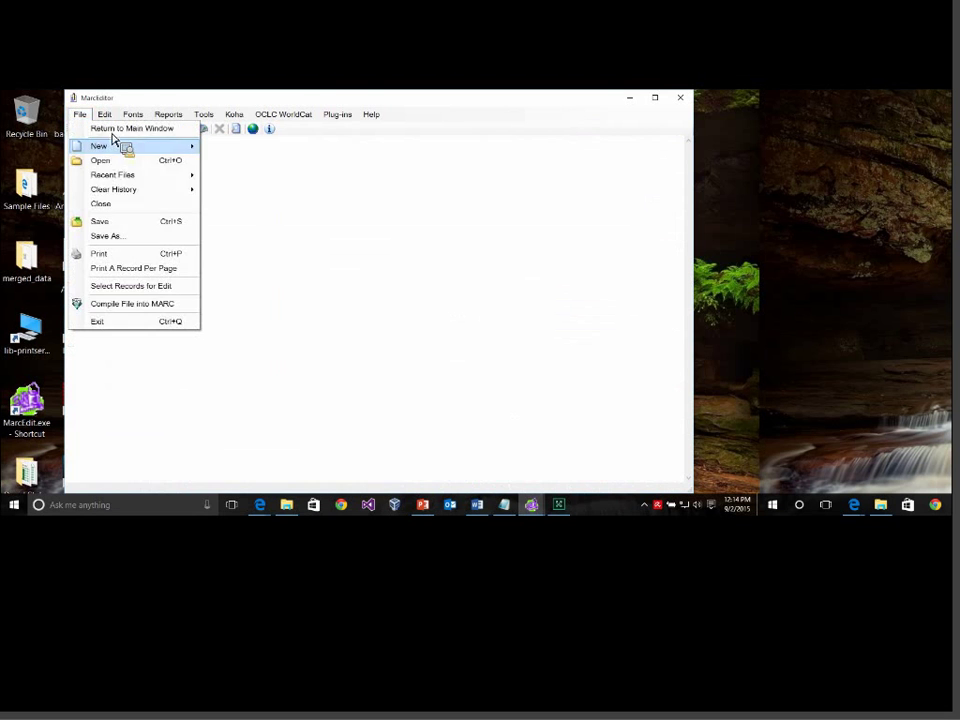
mouse_move(150, 175)
left_click(262, 175)
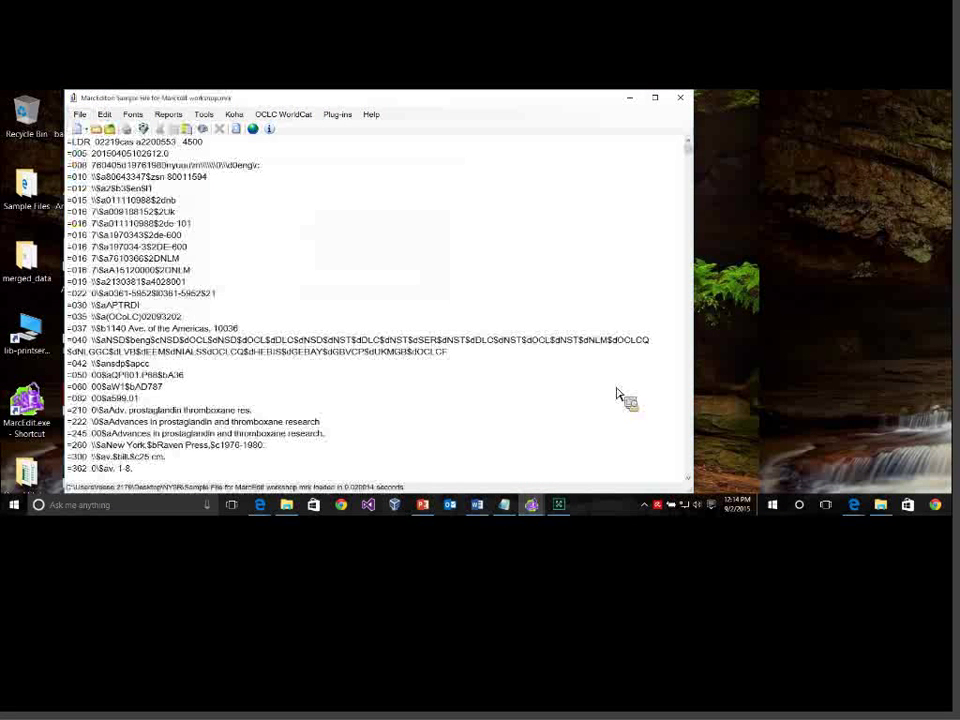
Examine where a $h would belong before the $b in the second record's 245 field, and return to the first record.
scroll(641, 383, "down", 1)
scroll(643, 388, "down", 10)
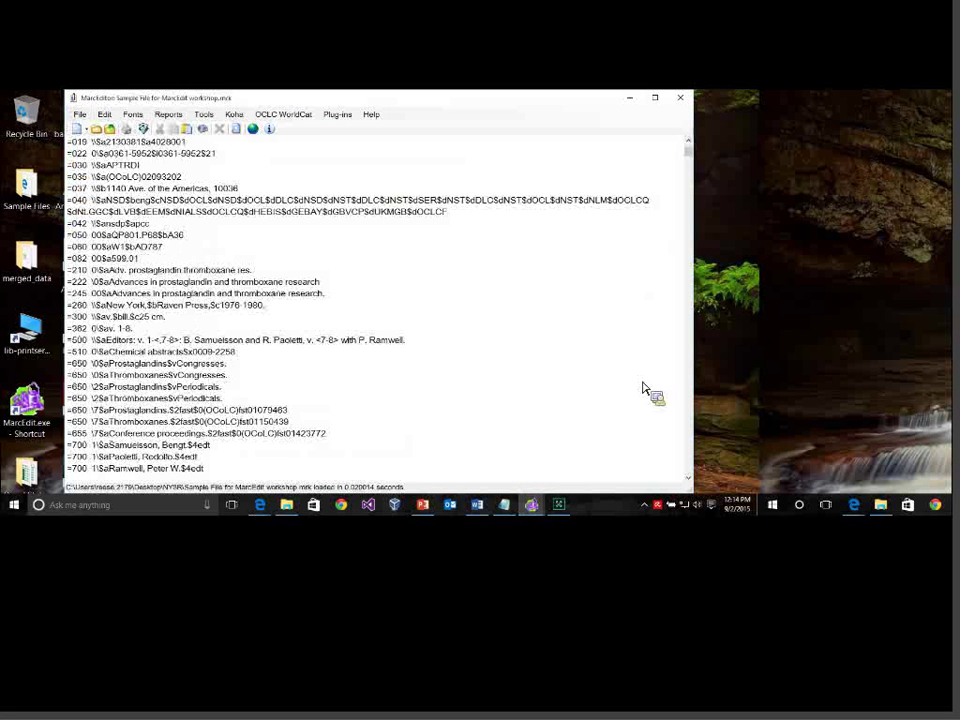
scroll(643, 390, "down", 4)
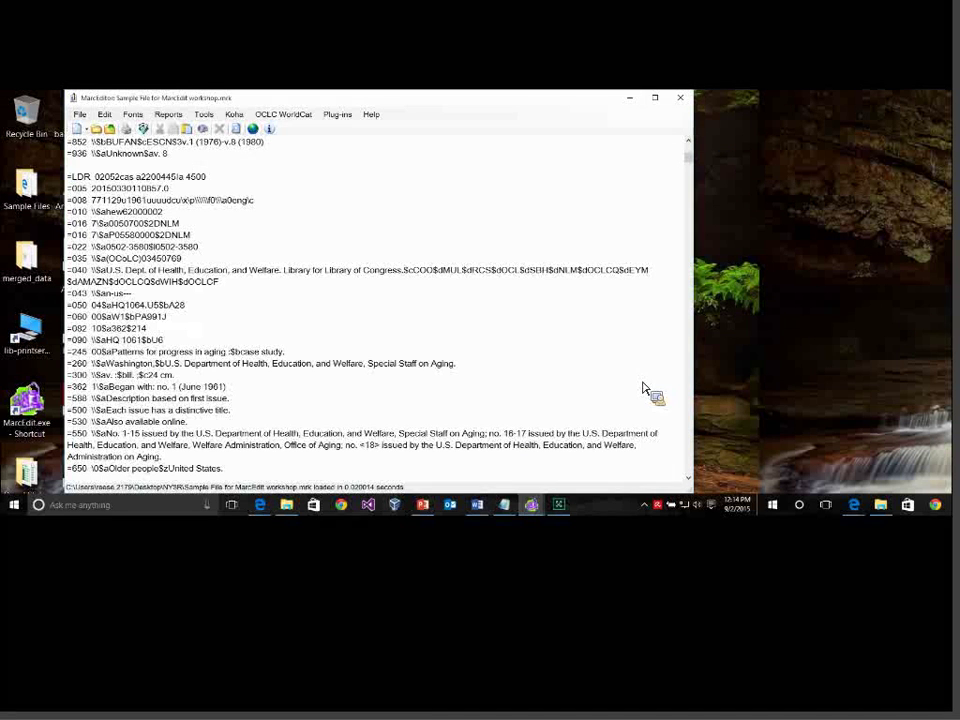
left_click_drag(230, 351, 285, 351)
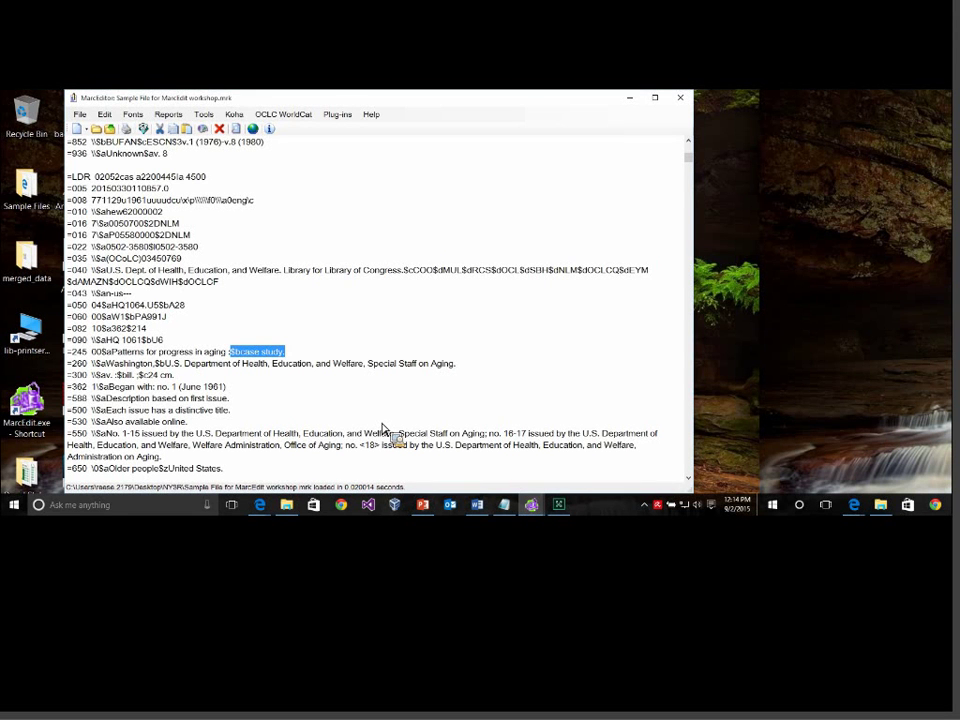
key("Left")
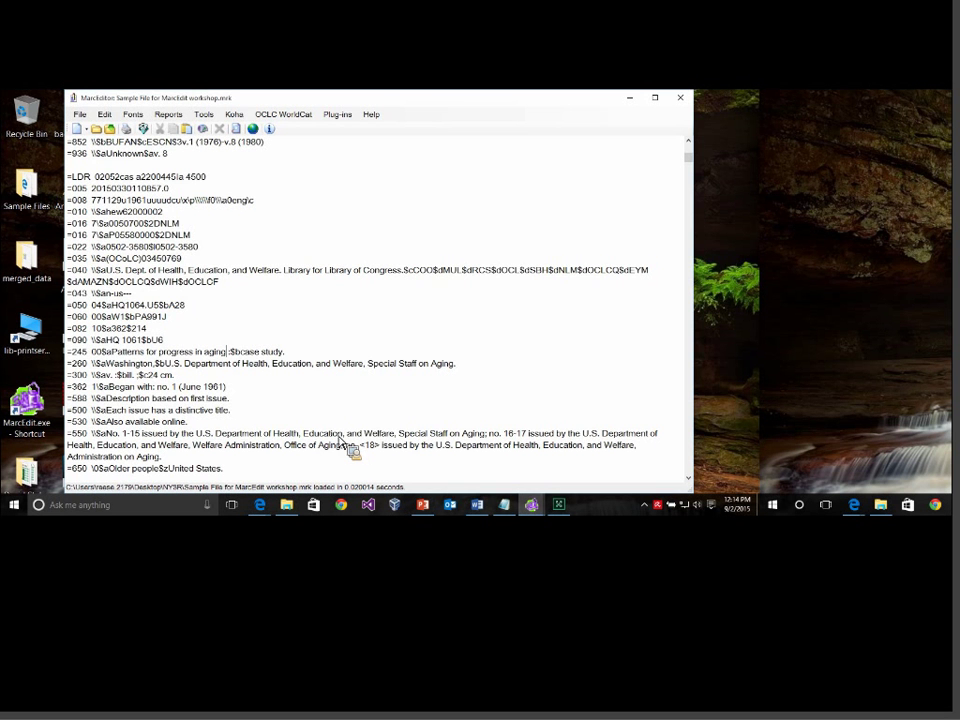
scroll(343, 440, "up", 10)
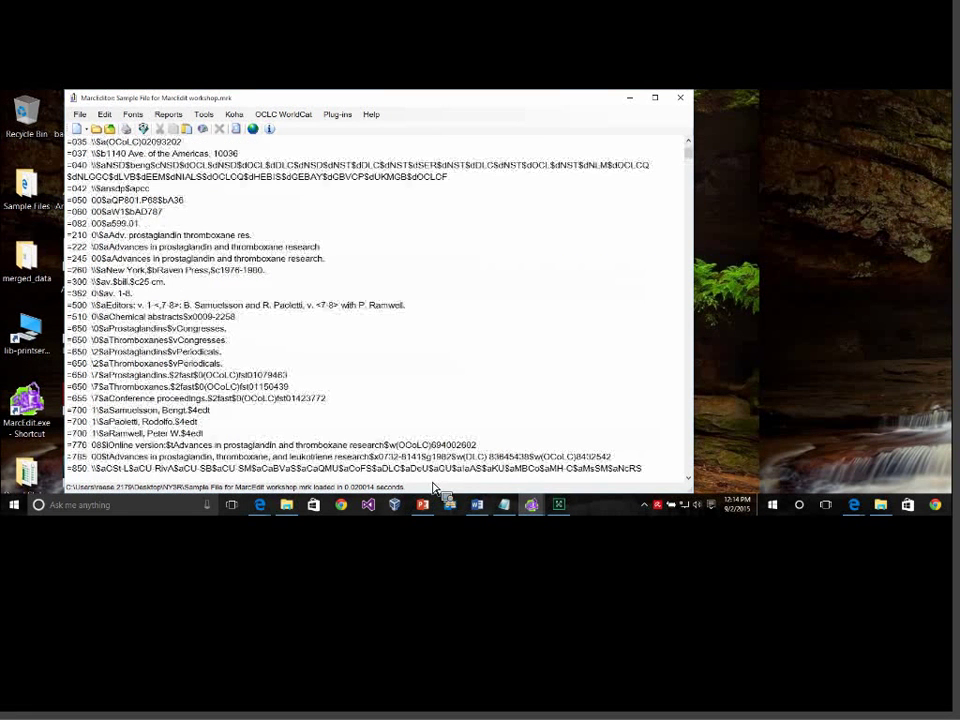
scroll(435, 485, "up", 5)
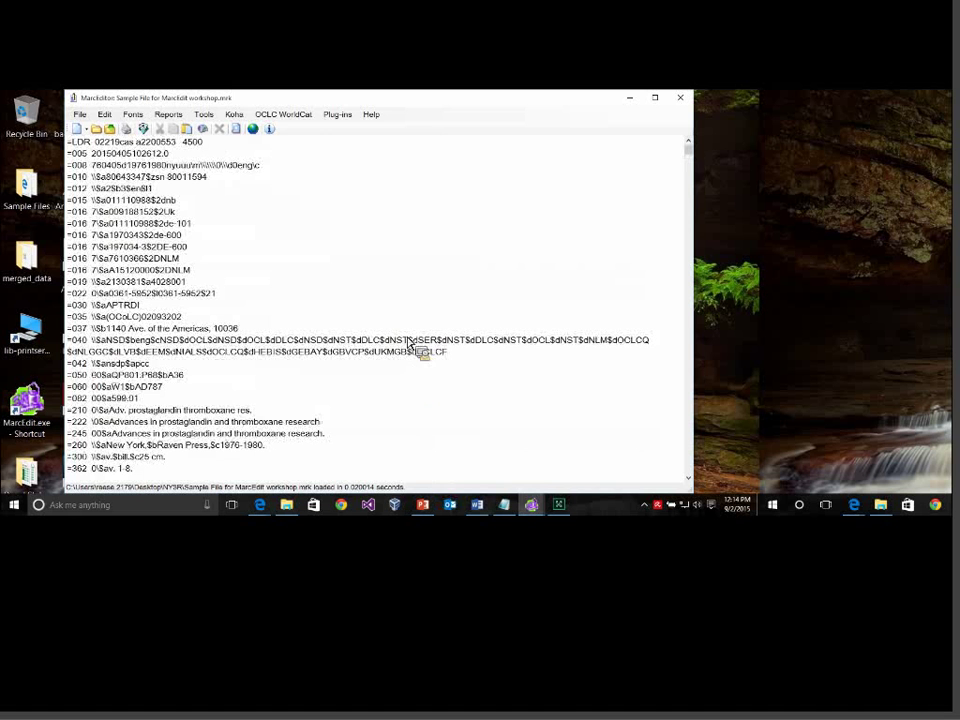
Batch-add subfield h with [electronic resource] to field 245 using Edit Subfield with Add subfield if not present.
left_click(204, 114)
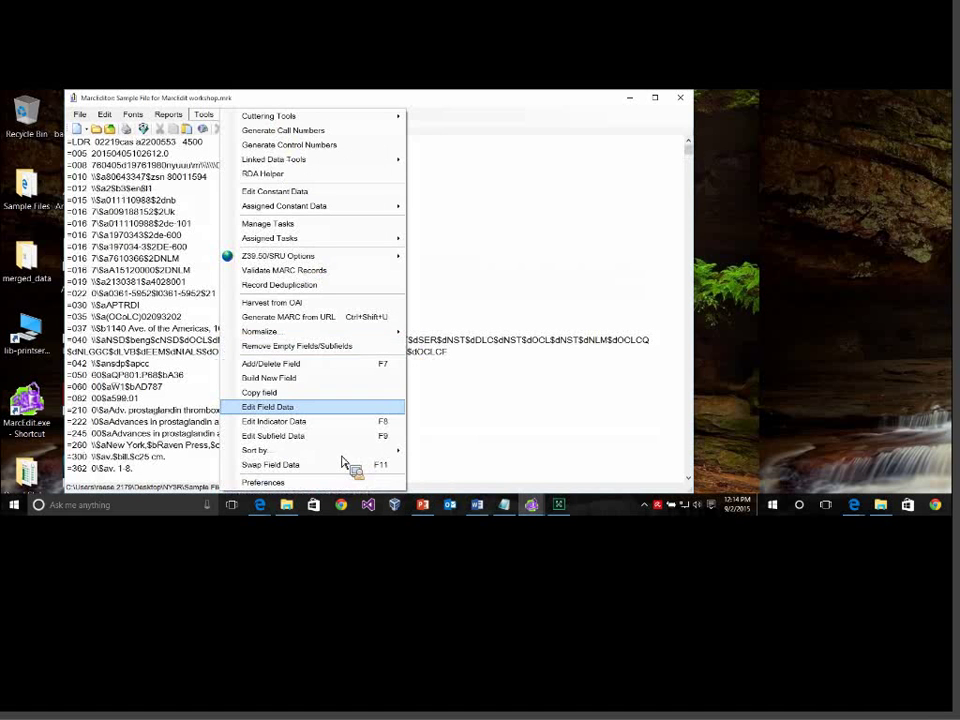
key("Down")
key("Down")
key("Return")
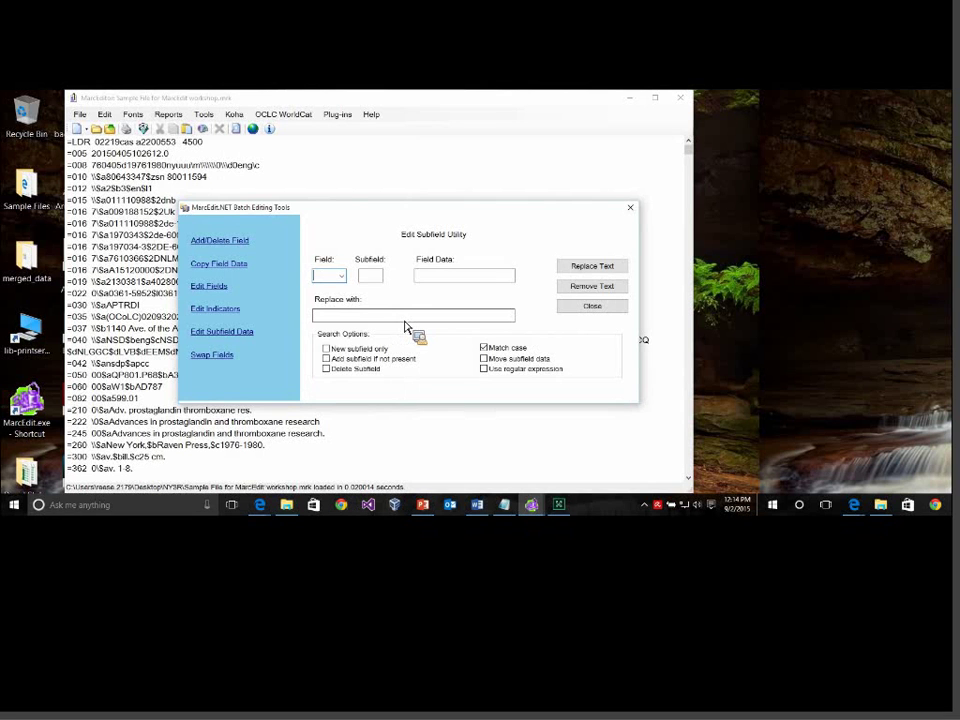
type("245")
key("Tab")
type("h")
left_click(405, 322)
type("electronic resource]")
left_click(336, 359)
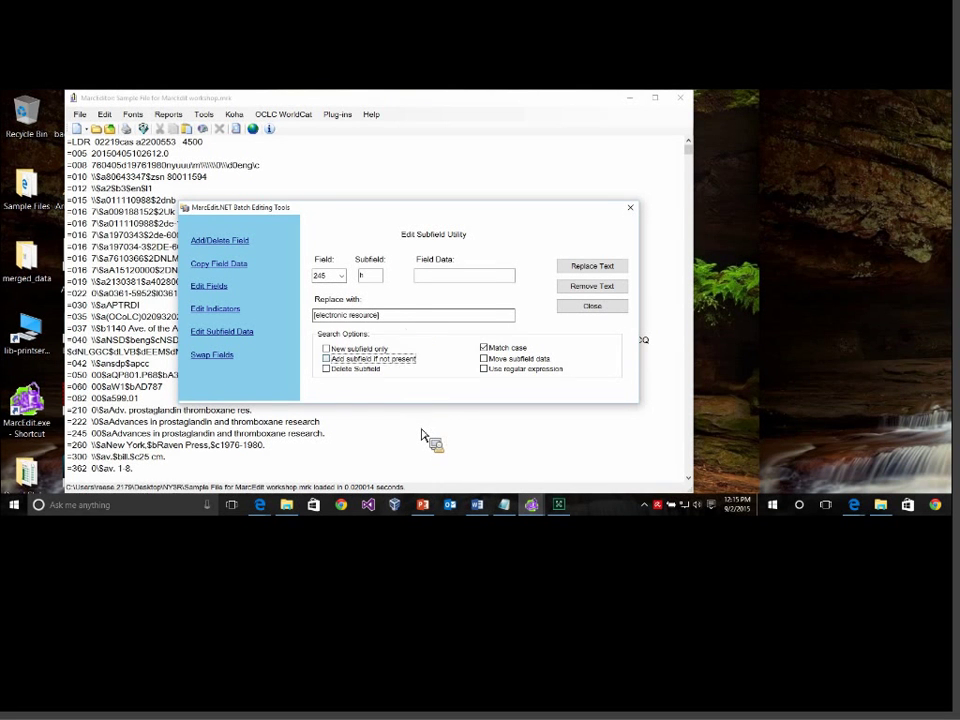
left_click(588, 266)
key("Return")
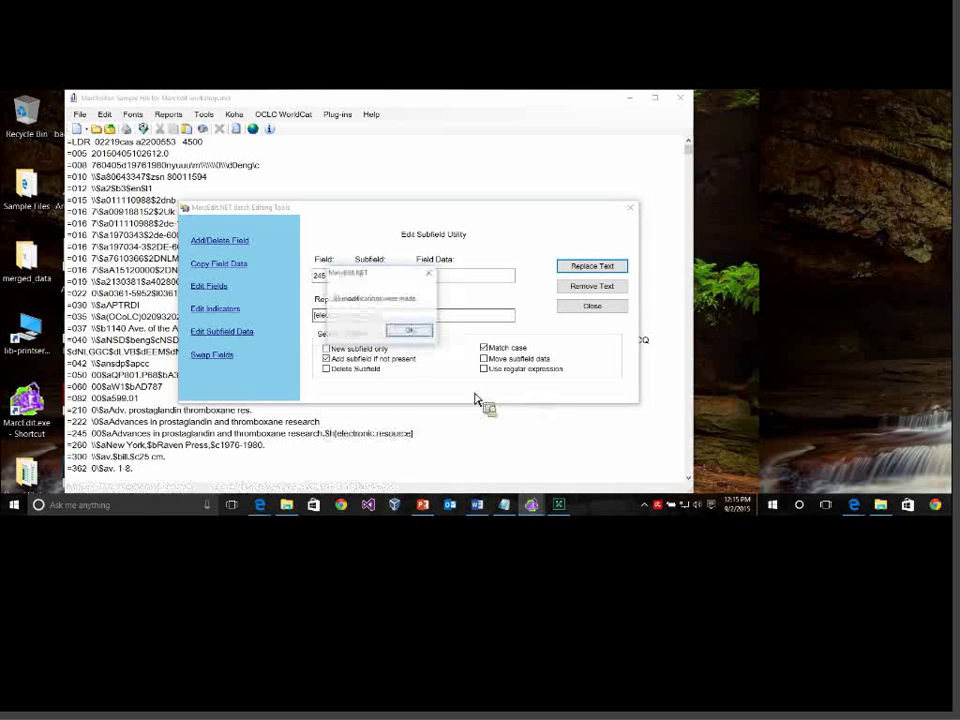
key("Return")
key("Escape")
Check where $h was placed in the second record's 245 field, and undo the batch subfield edit.
scroll(600, 390, "down", 6)
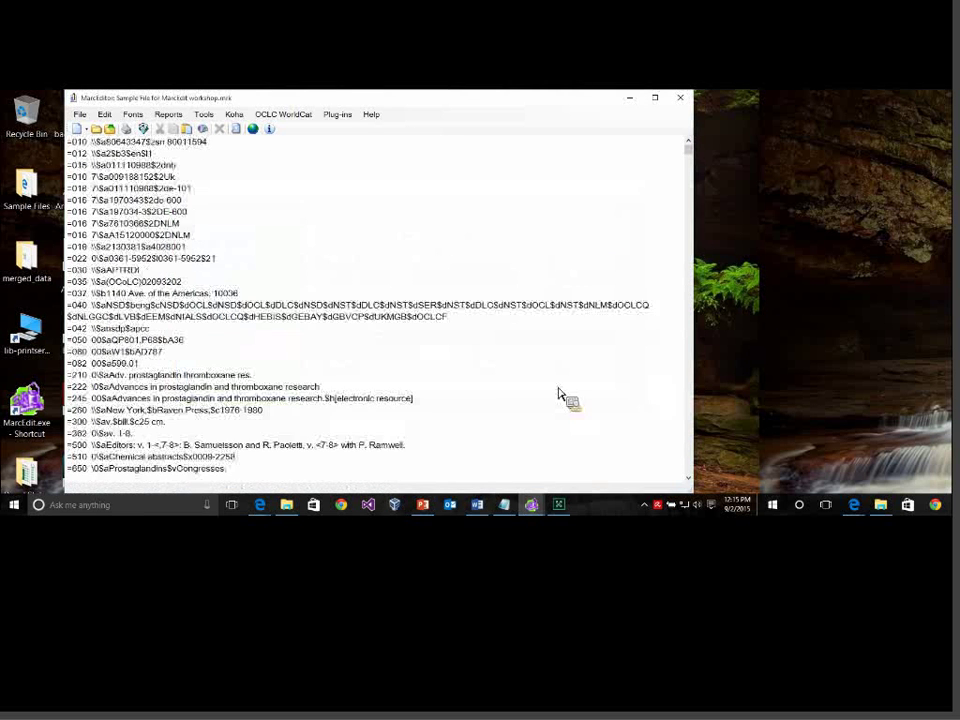
scroll(550, 368, "down", 10)
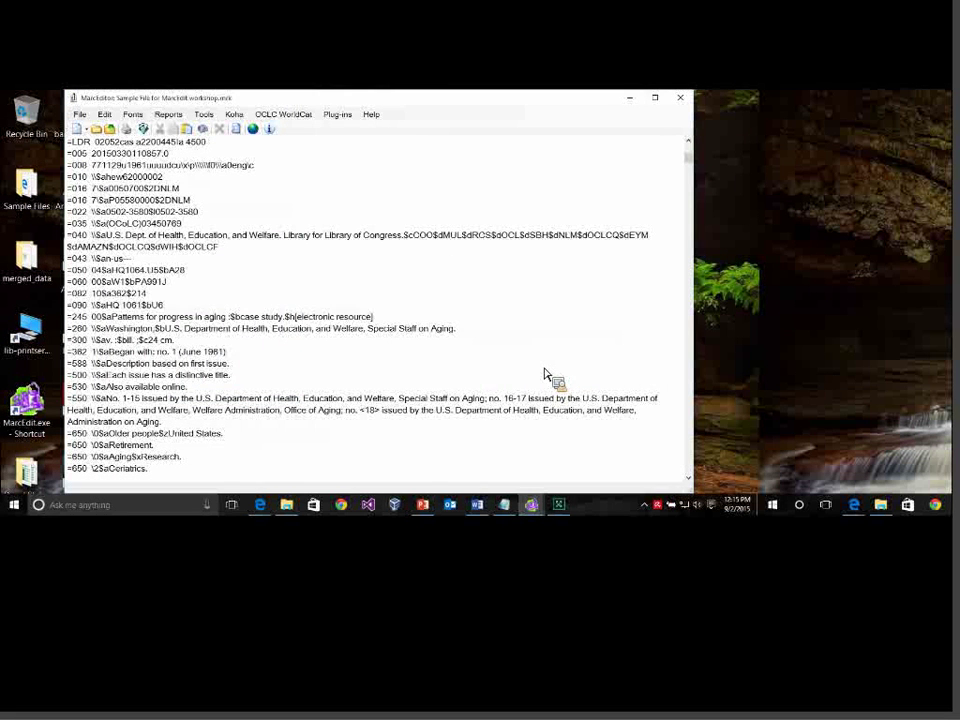
left_click_drag(373, 316, 135, 316)
left_click(106, 114)
left_click(140, 143)
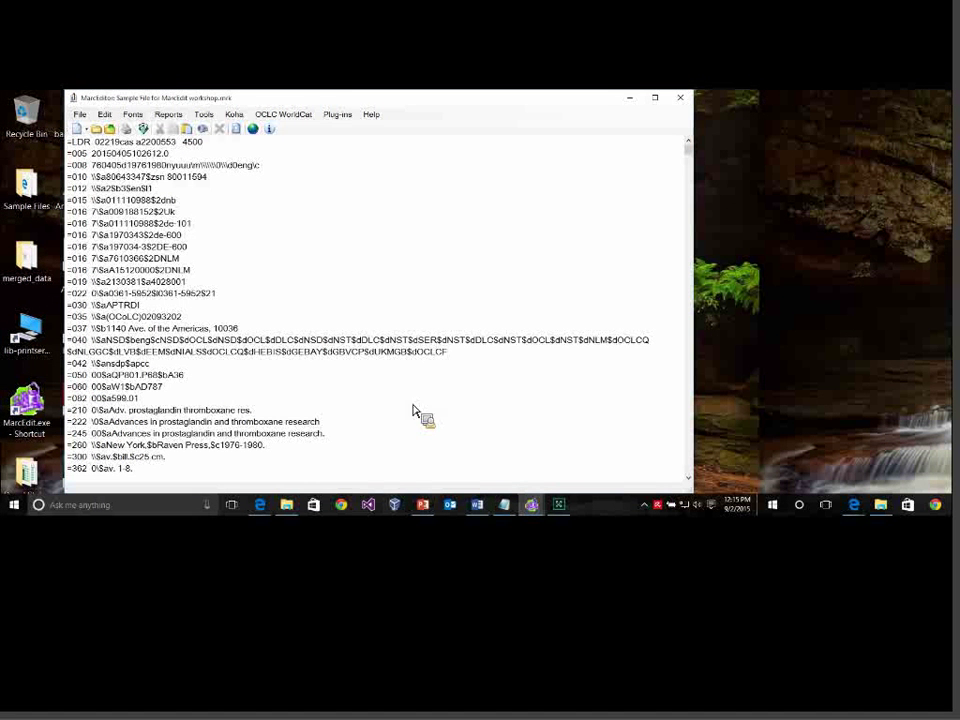
Set up an Edit Subfield operation on field 245 with the subfield condition [a,p,n,^c,^b] and field data /\:.
left_click(203, 114)
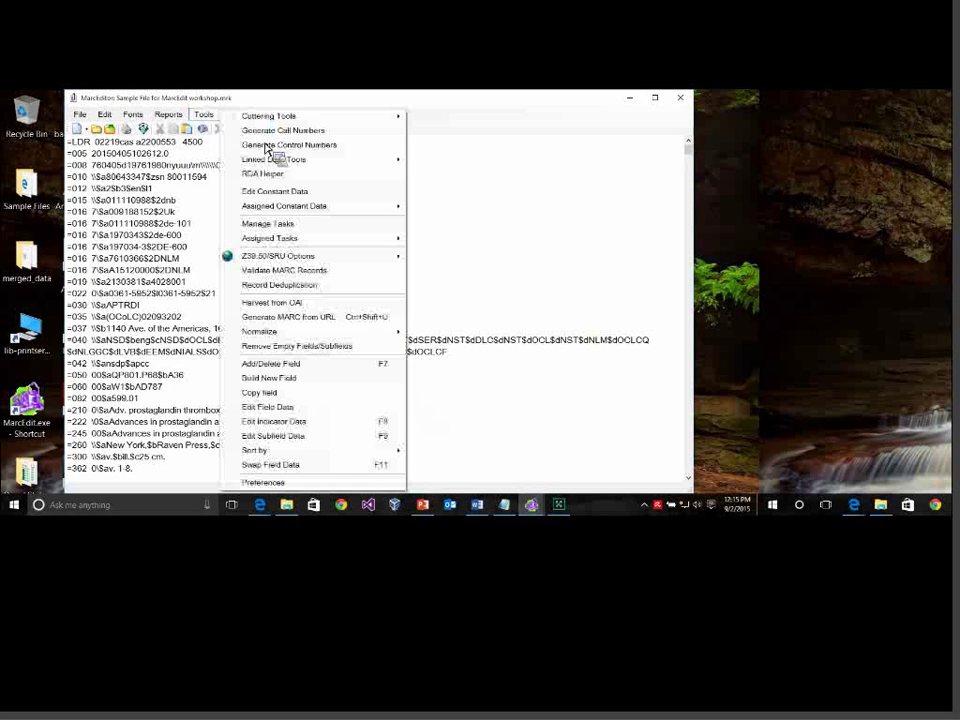
key("Down")
key("Down")
key("Return")
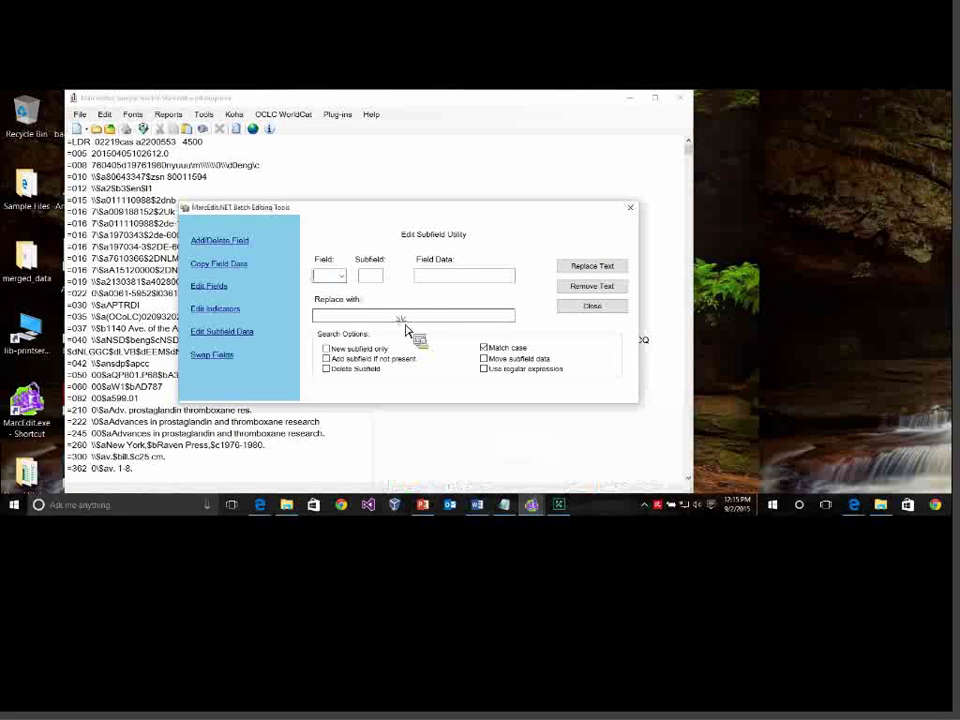
type("245")
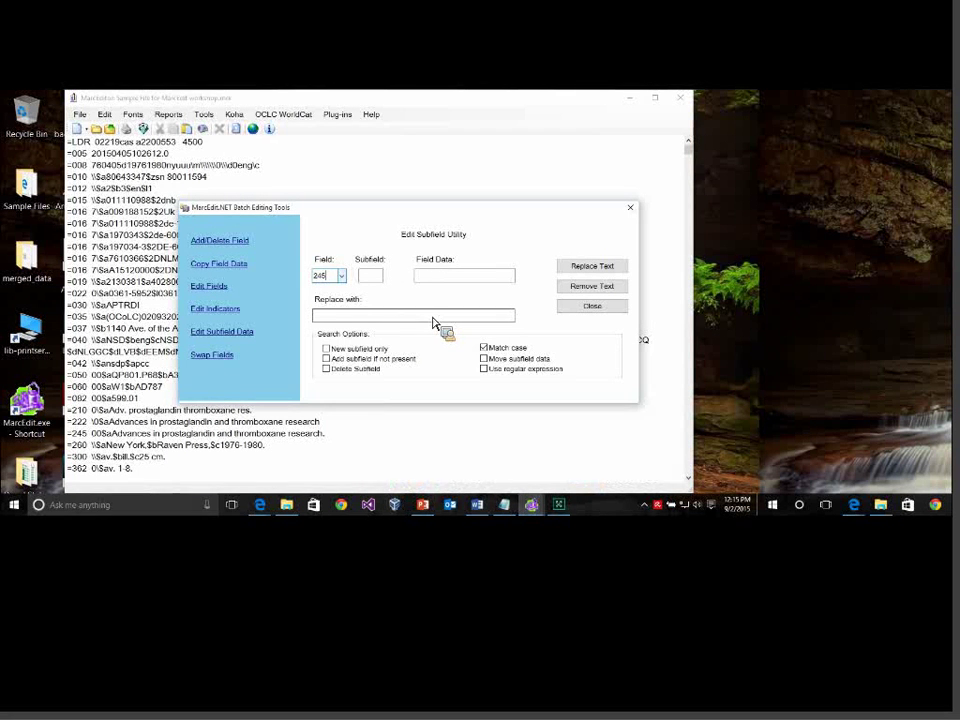
key("Tab")
type("1")
type("a,p,n")
type("]")
type("c")
type(",*")
type("b")
key("Tab")
type("/\\")
type(":")
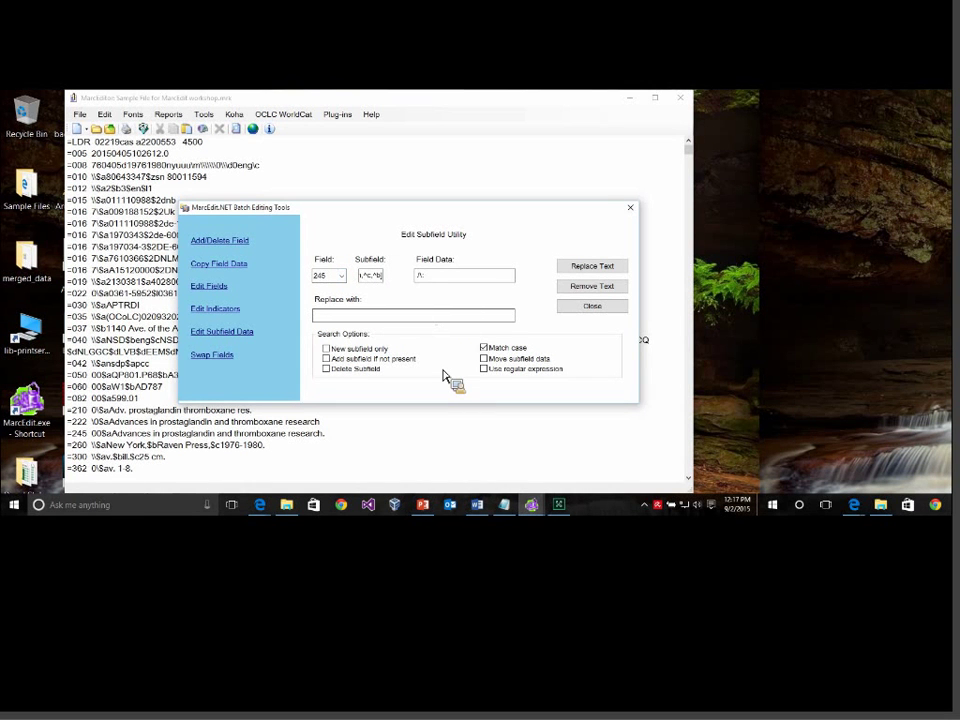
Batch-add $h[electronic resource] under that condition using Add subfield if not present, and close the batch editing tool.
type("$h[electronic resource]")
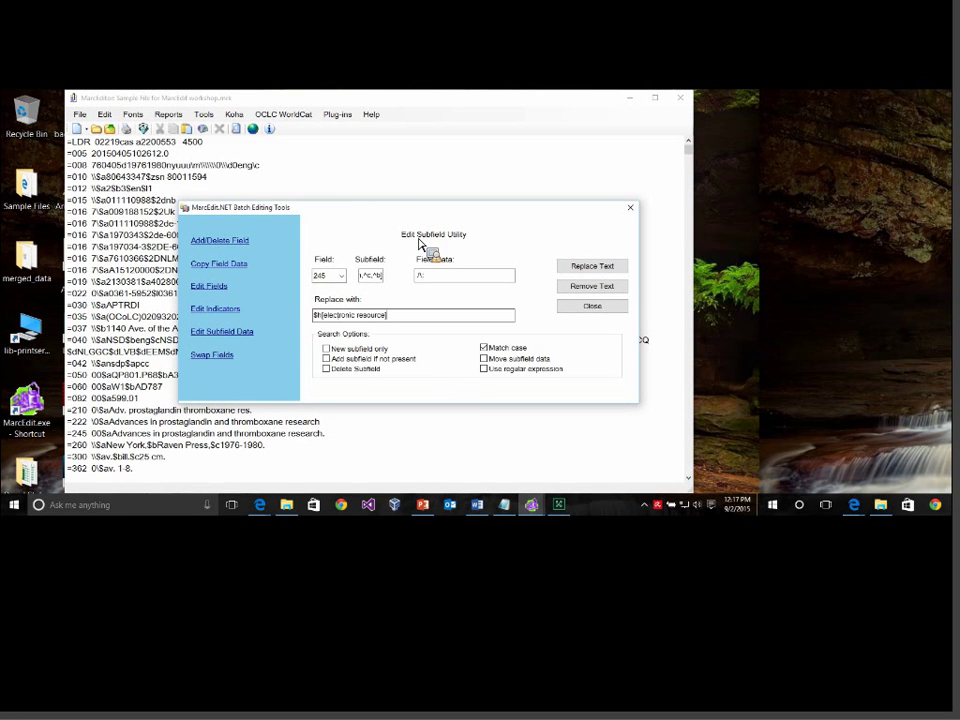
left_click_drag(410, 208, 382, 175)
left_click(298, 326)
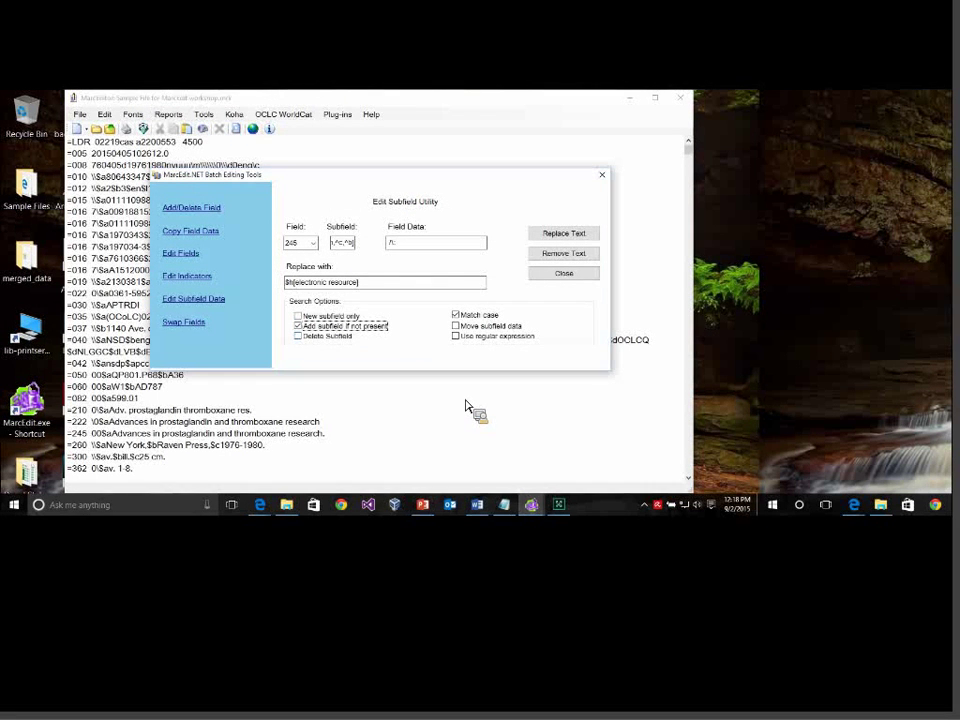
left_click(548, 231)
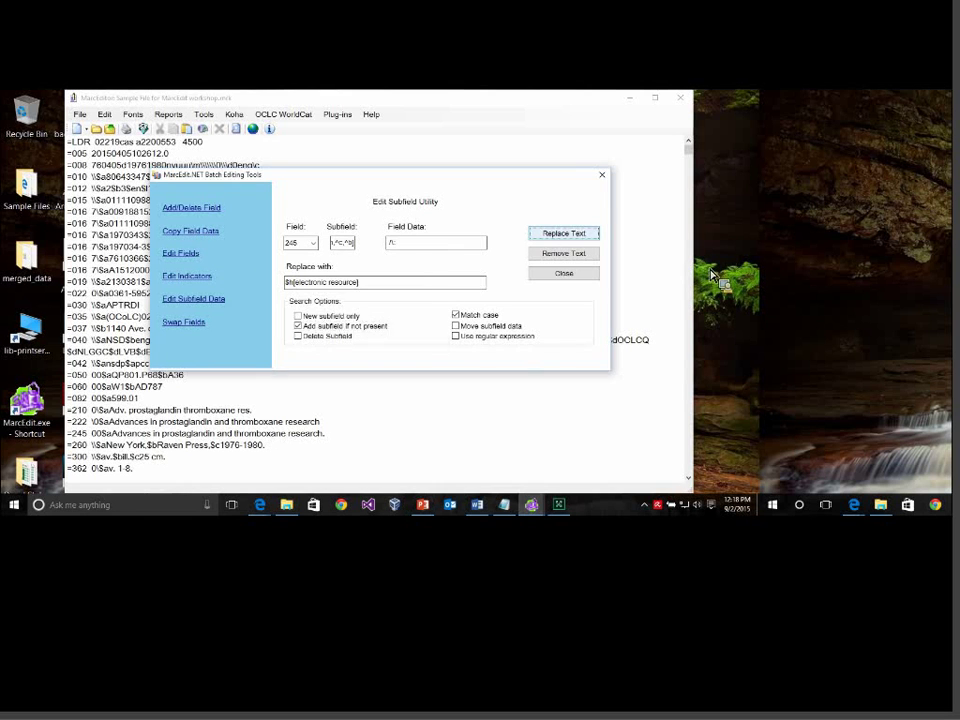
key("Return")
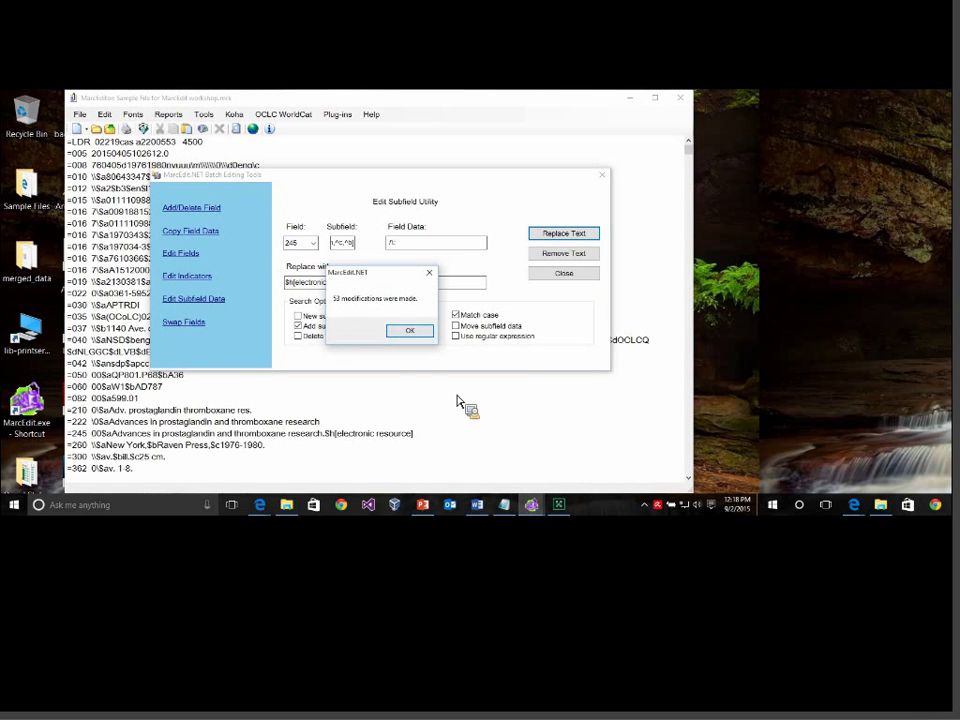
key("Return")
key("Escape")
Check where $h was placed in the 245 fields of the first and second records.
scroll(589, 289, "down", 1)
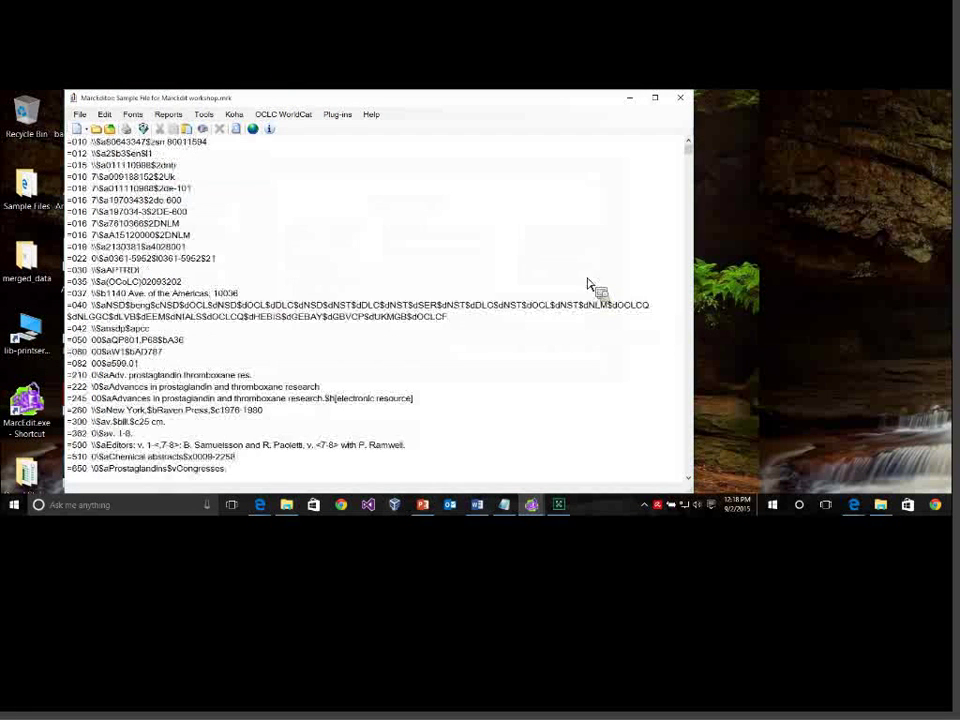
scroll(588, 287, "down", 1)
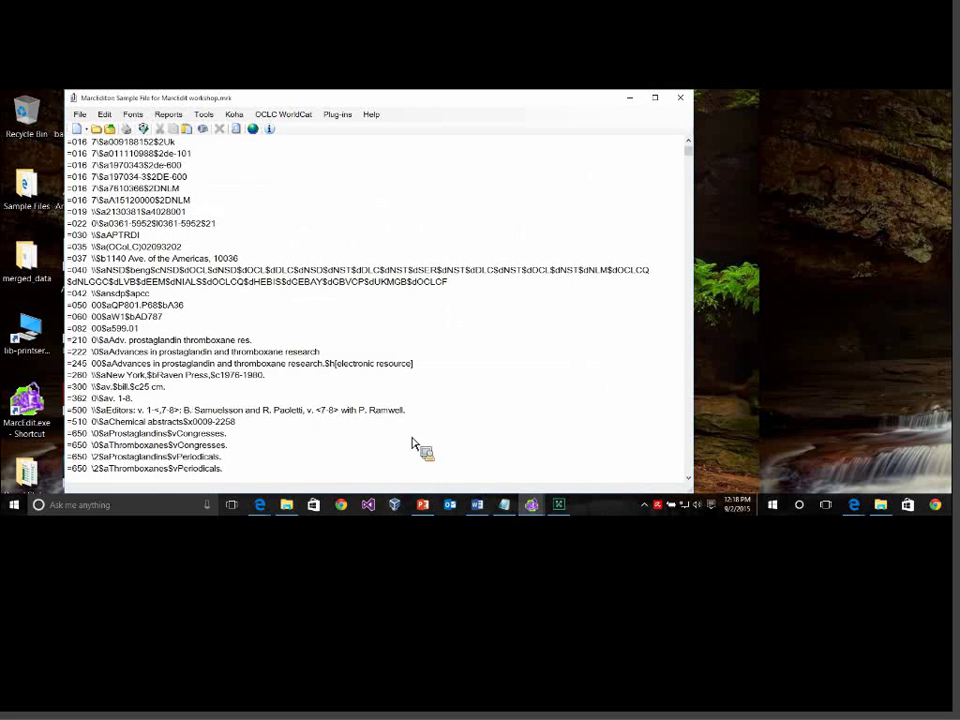
left_click_drag(324, 363, 402, 363)
left_click(105, 114)
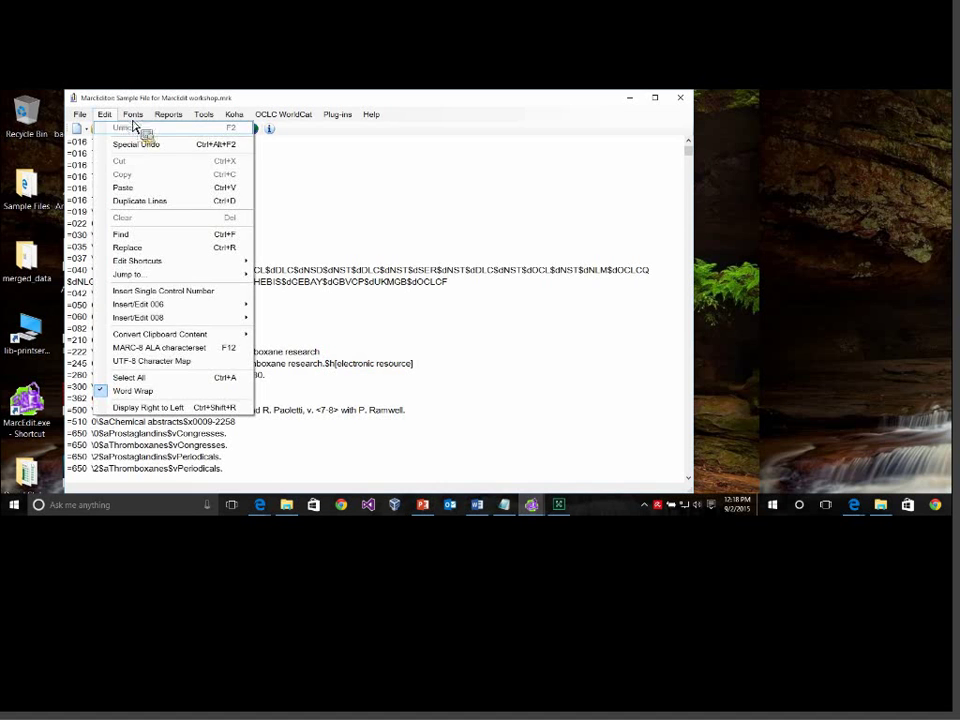
left_click(343, 270)
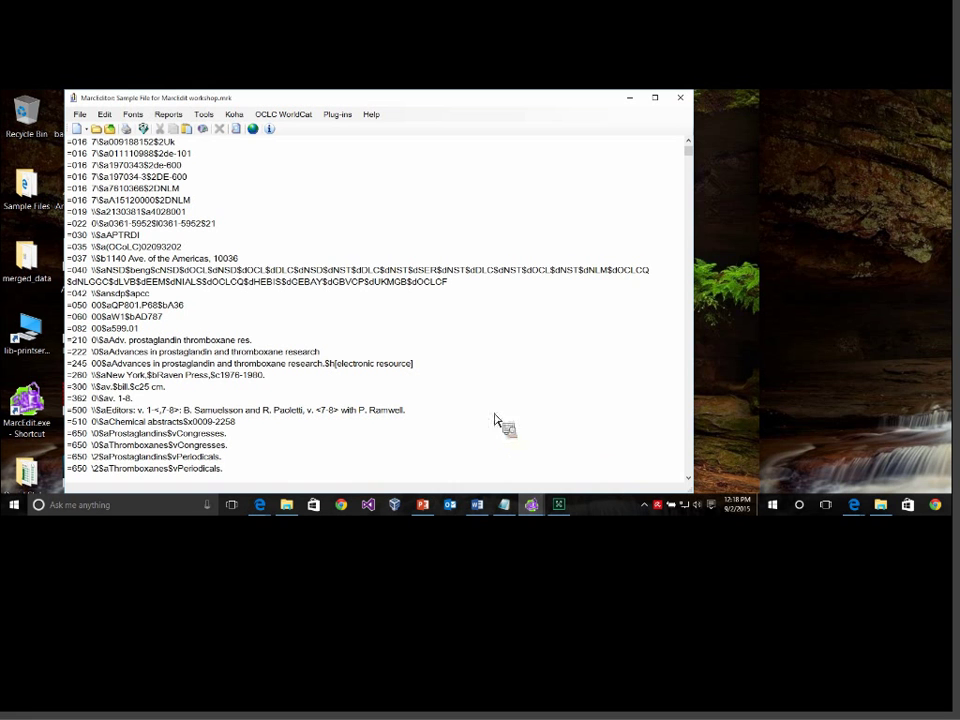
key("Down")
key("Down")
key("Down")
key("Down")
key("Down")
key("Down")
key("Down")
key("Down")
scroll(497, 370, "down", 12)
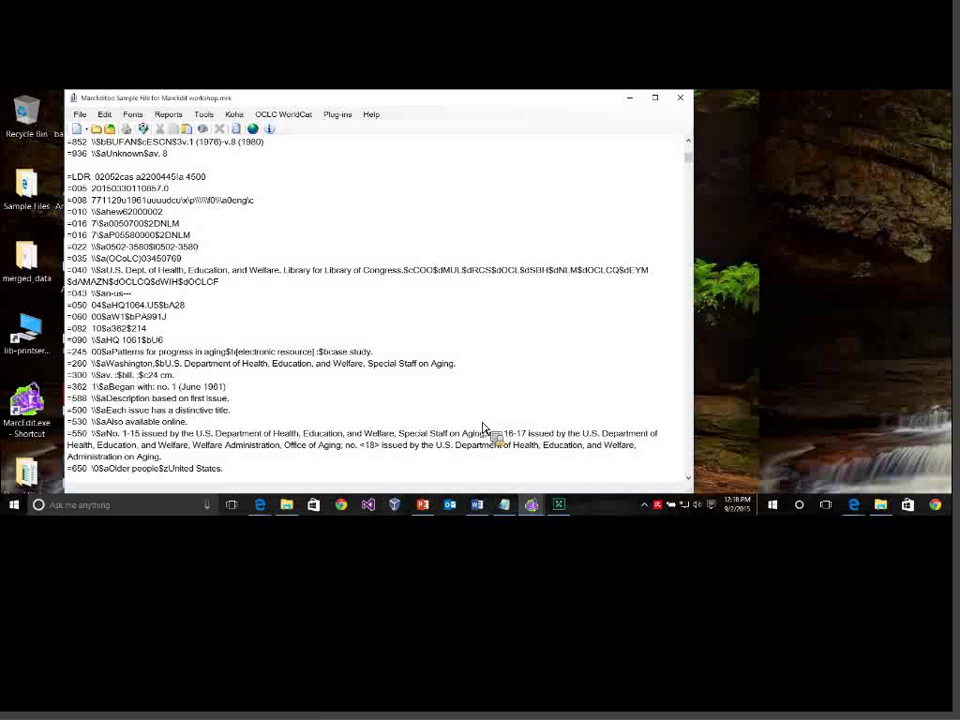
Highlight the 245 field of the aging case-study record and the punctuation following its $h[electronic resource] subfield.
key("shift+End")
key("shift+Home")
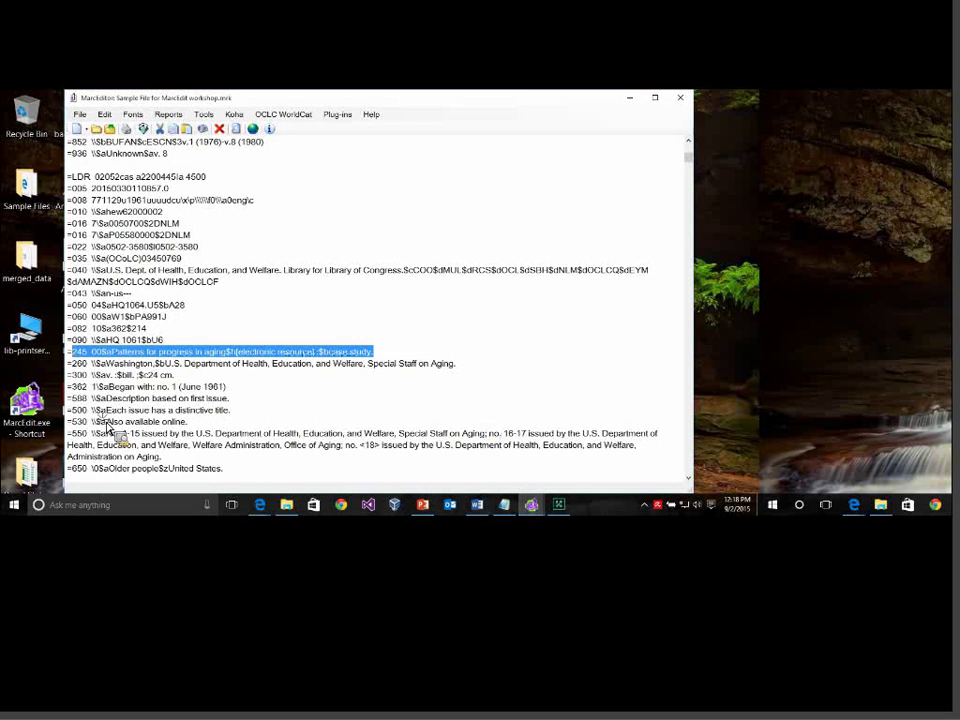
left_click(226, 351)
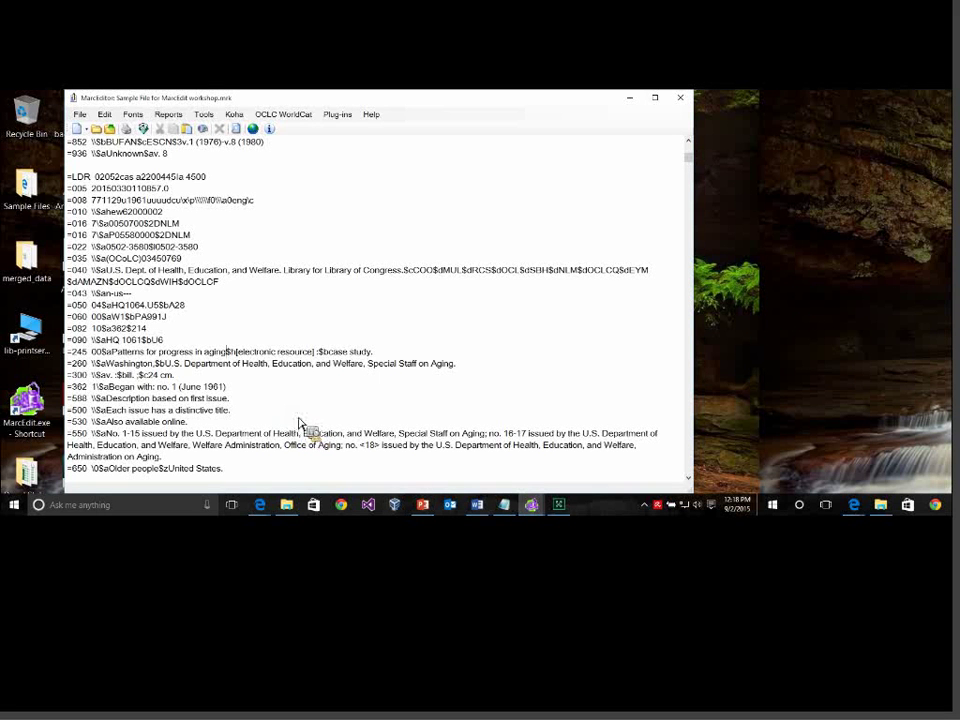
left_click_drag(320, 351, 314, 352)
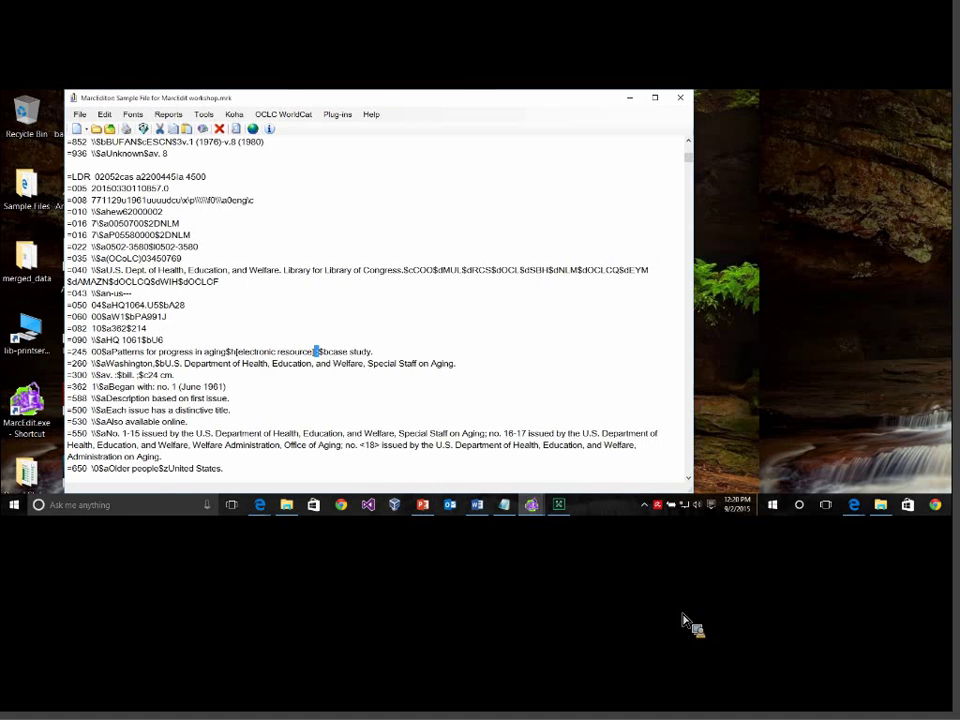
Switch to the PowerPoint slideshow and show the Question #6 slide with the GMD example.
left_click(531, 504)
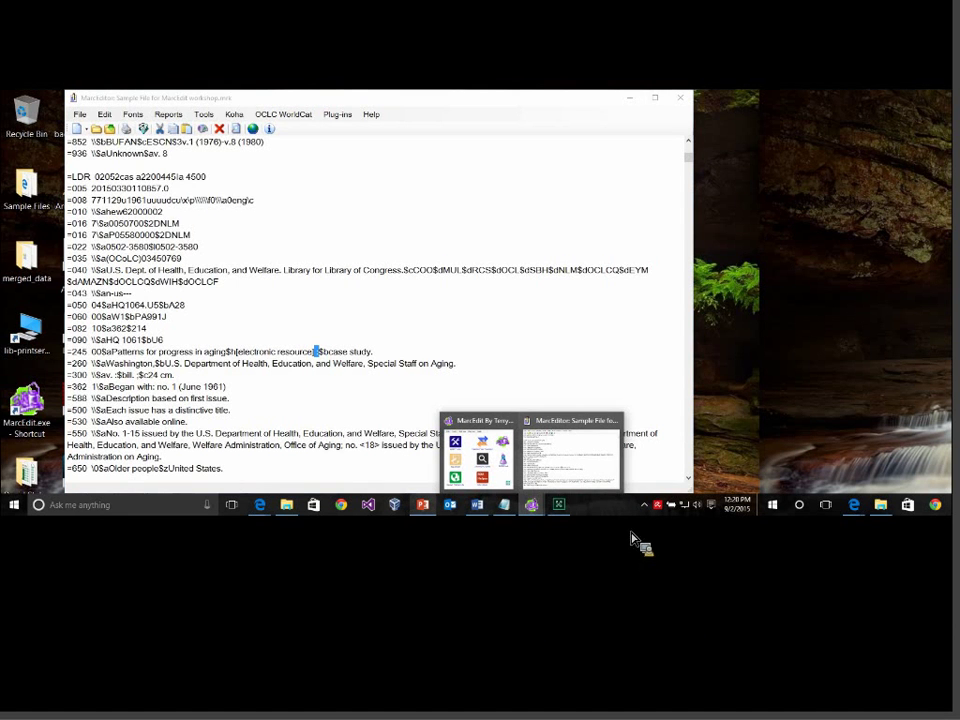
left_click(423, 504)
left_click(616, 485)
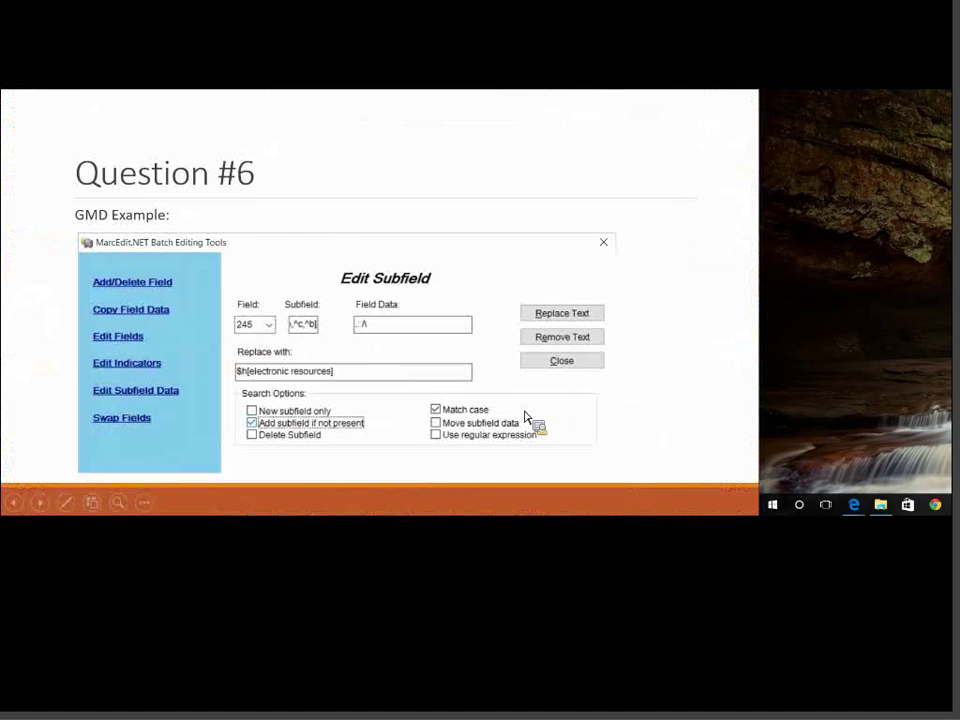
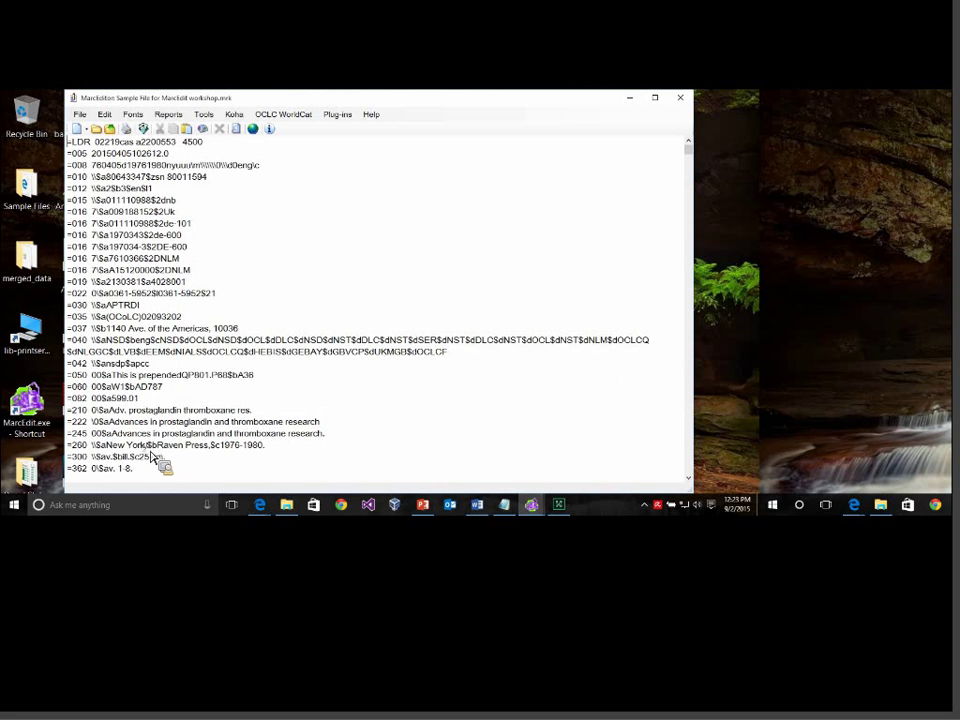
Highlight the text "This is prepended" in the first record's 050 field and revert that batch edit with Special Undo.
left_click_drag(112, 375, 182, 375)
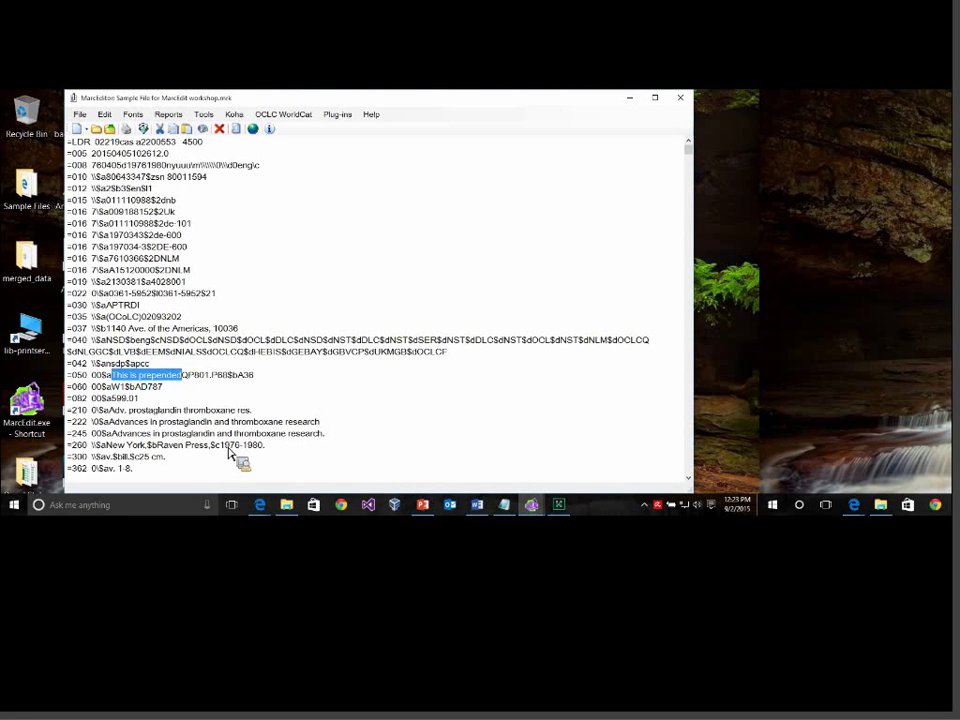
left_click(104, 114)
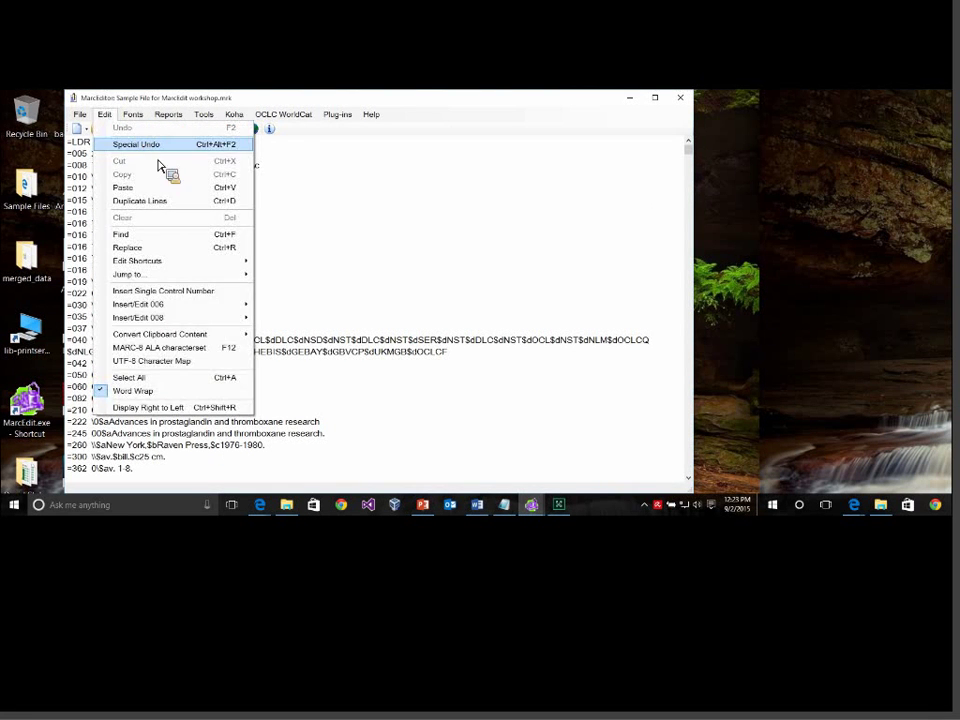
left_click(165, 163)
Set up an Edit Subfield operation on field 050, subfield a, with ^e as the field data.
left_click(203, 114)
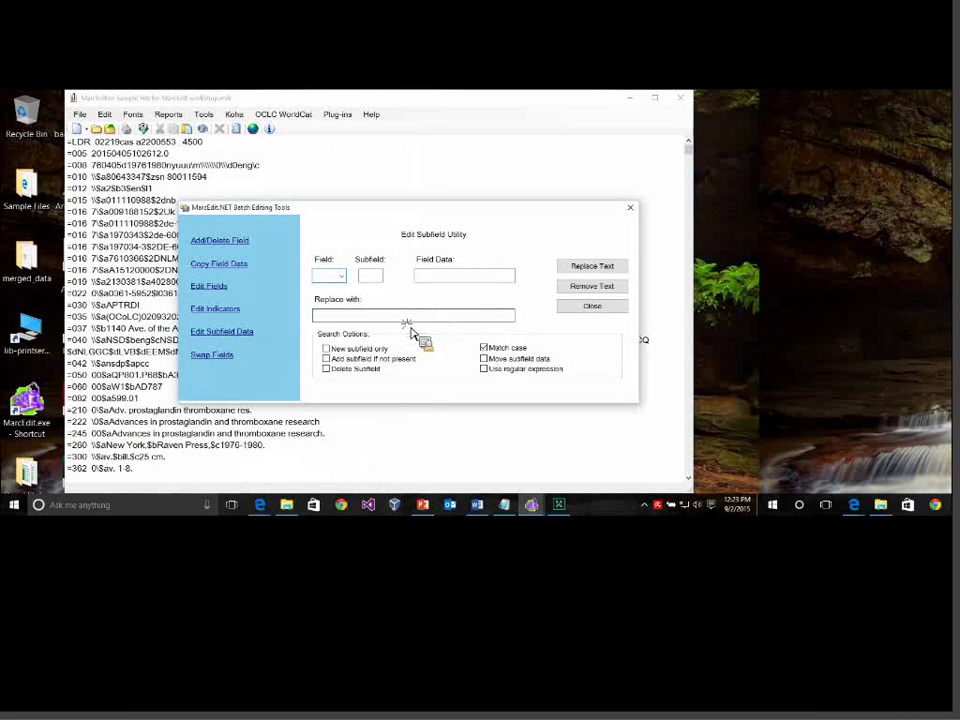
type("050")
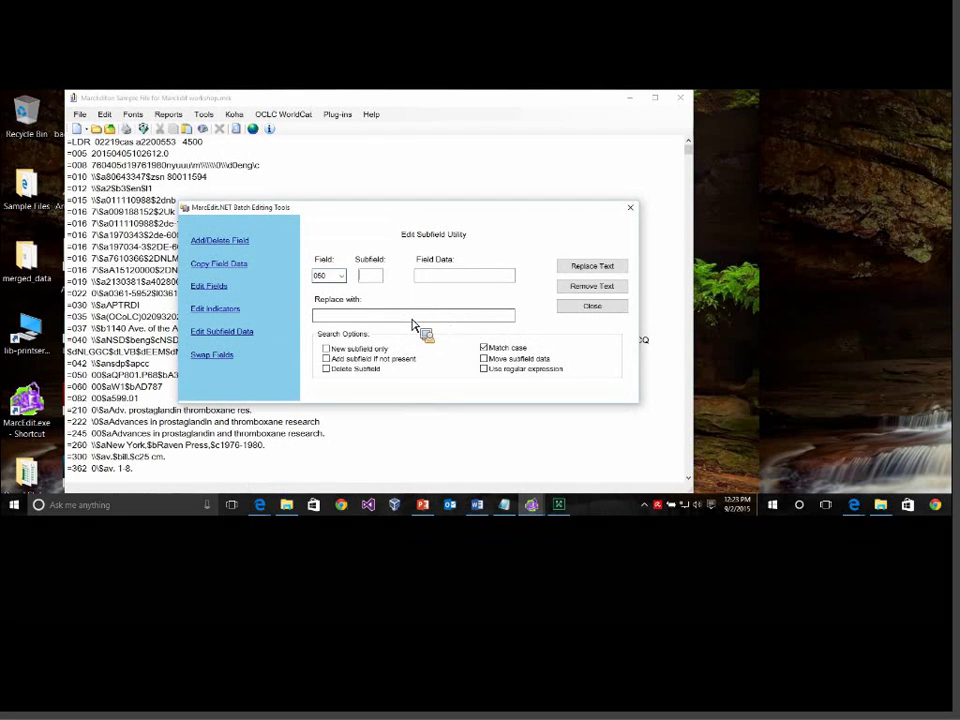
type("a")
key("Tab")
type("^c")
key("Tab")
Set the replacement text to "this is appended data.", run the replacement on all records and close the utility.
type("append")
key("BackSpace")
key("BackSpace")
key("BackSpace")
key("BackSpace")
key("BackSpace")
key("BackSpace")
type("this is appended data.")
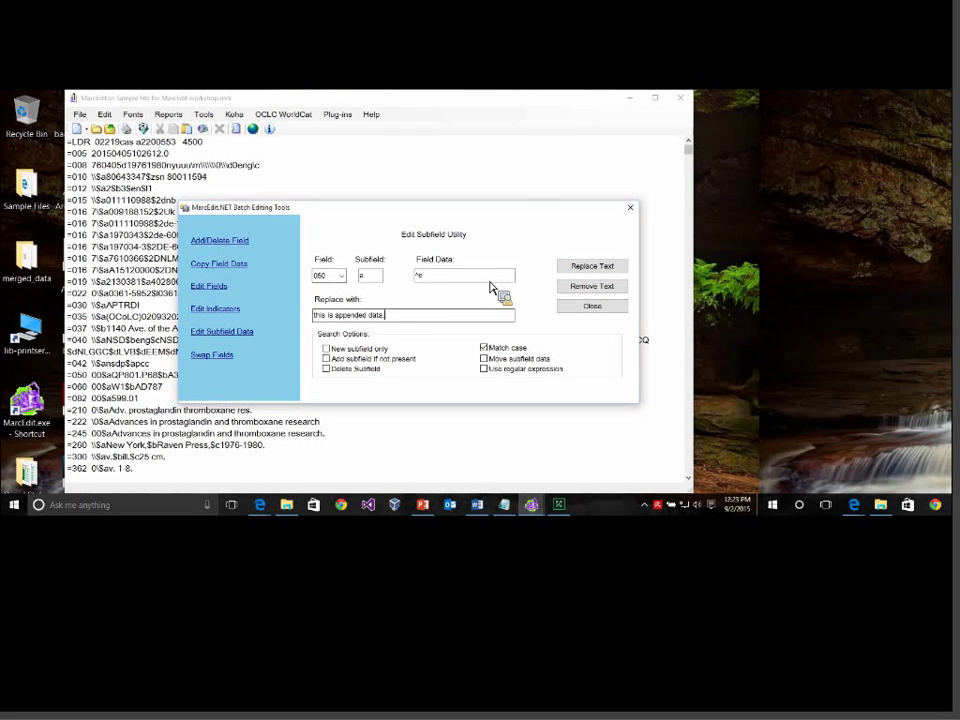
key("Return")
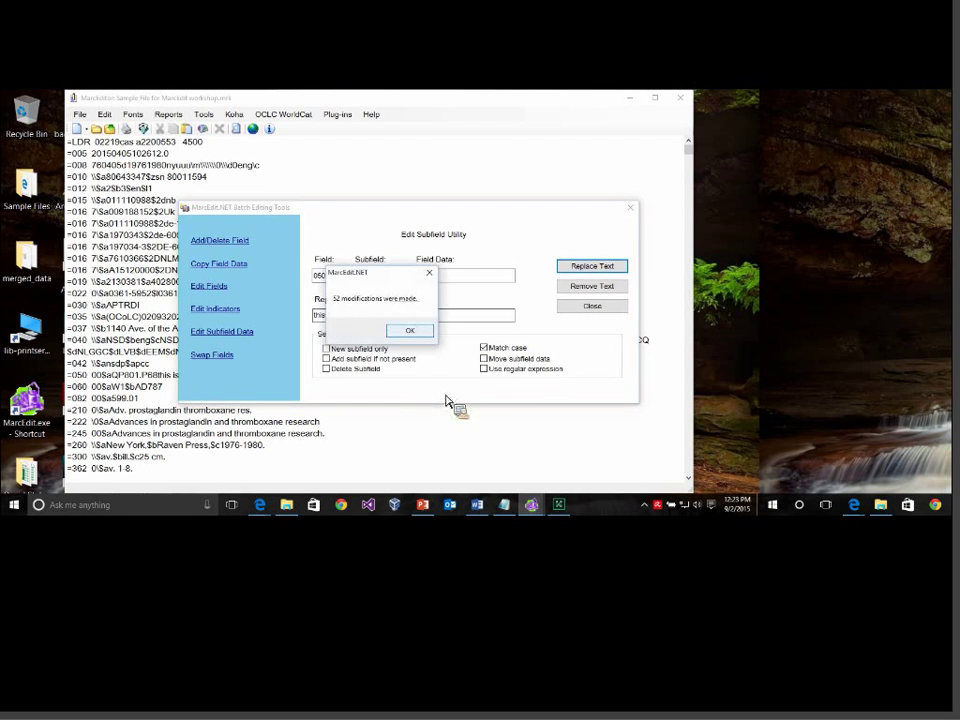
key("Return")
key("Escape")
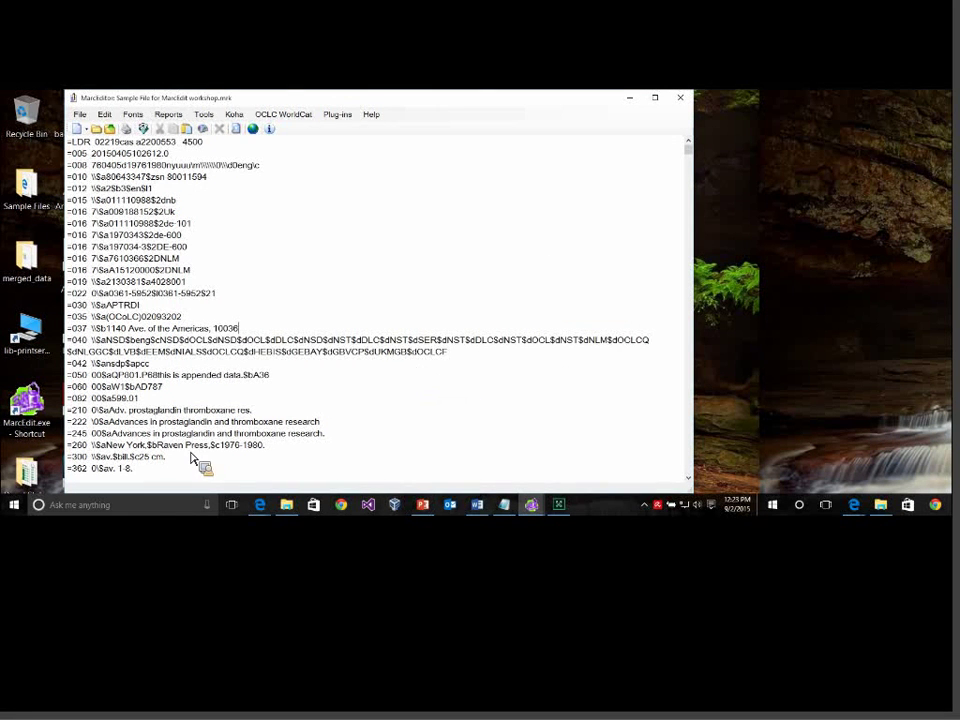
Highlight the appended text in the first record's 050 field and undo the append edit with Special Undo.
left_click_drag(72, 375, 269, 375)
left_click(241, 375)
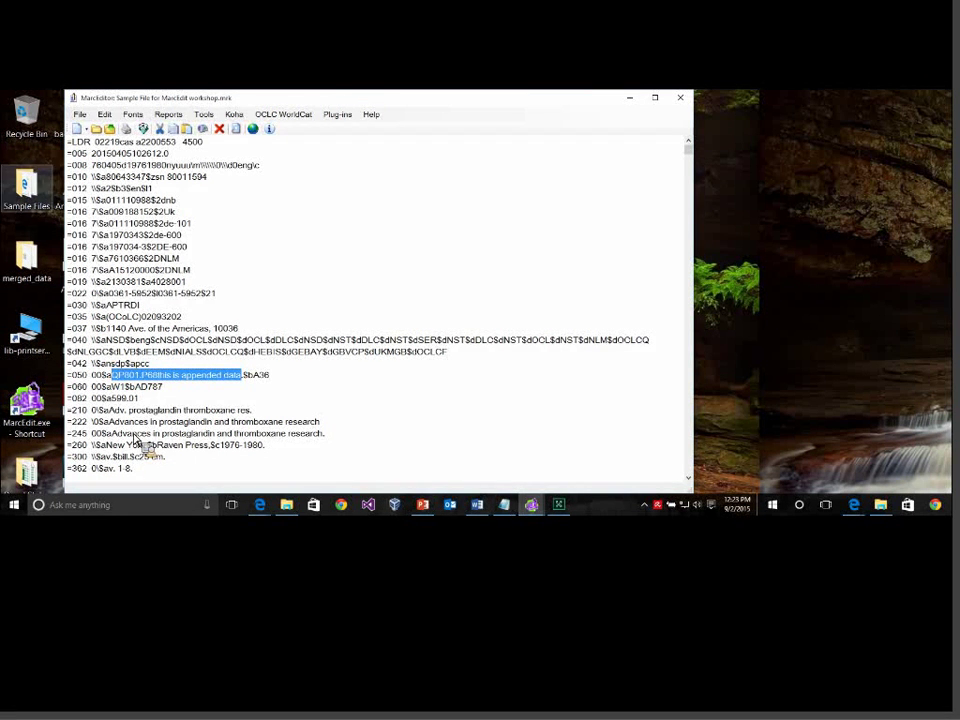
left_click(105, 114)
Use Edit Subfield Data to change subfield a of the 050 fields to subfield e, with ^c as the field data.
left_click(203, 114)
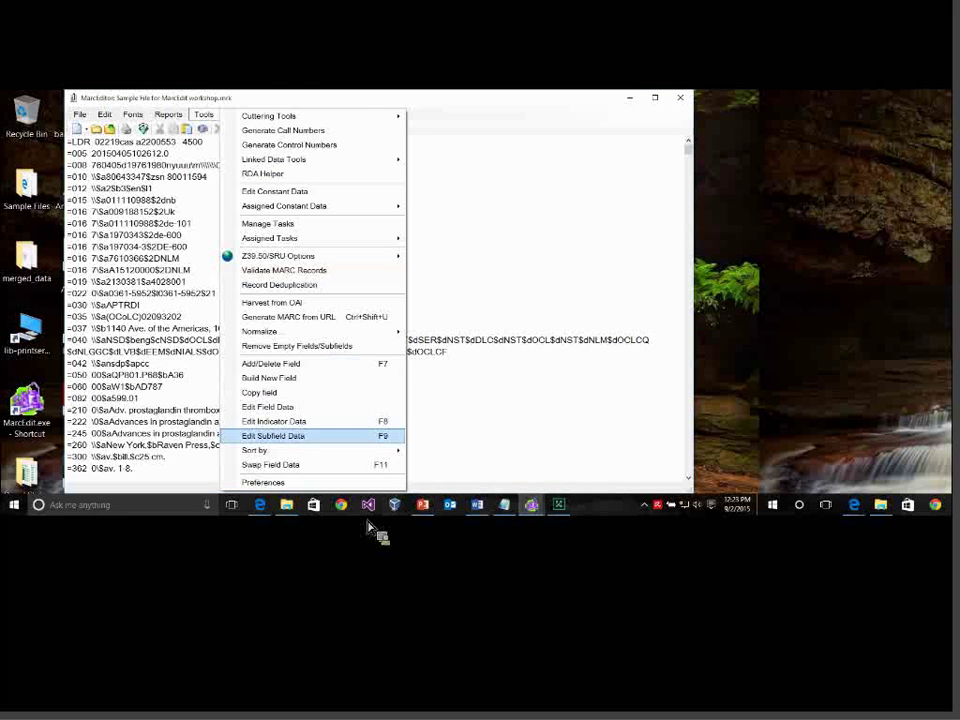
left_click(280, 435)
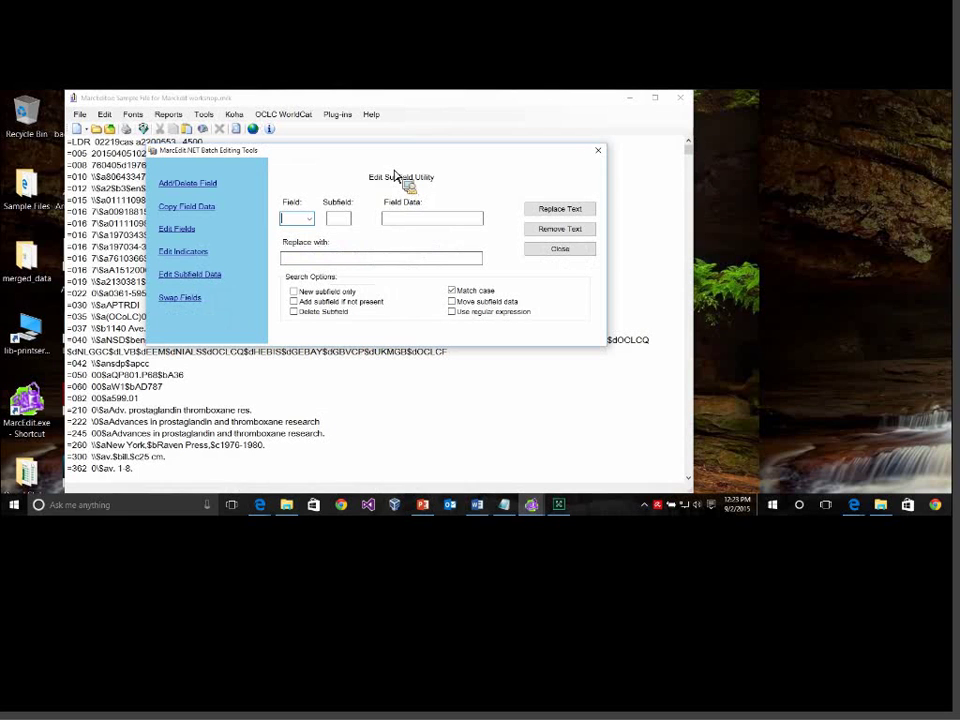
type("050")
key("Tab")
type("a")
key("Tab")
type("^c")
key("Tab")
type("e")
left_click(555, 208)
key("Return")
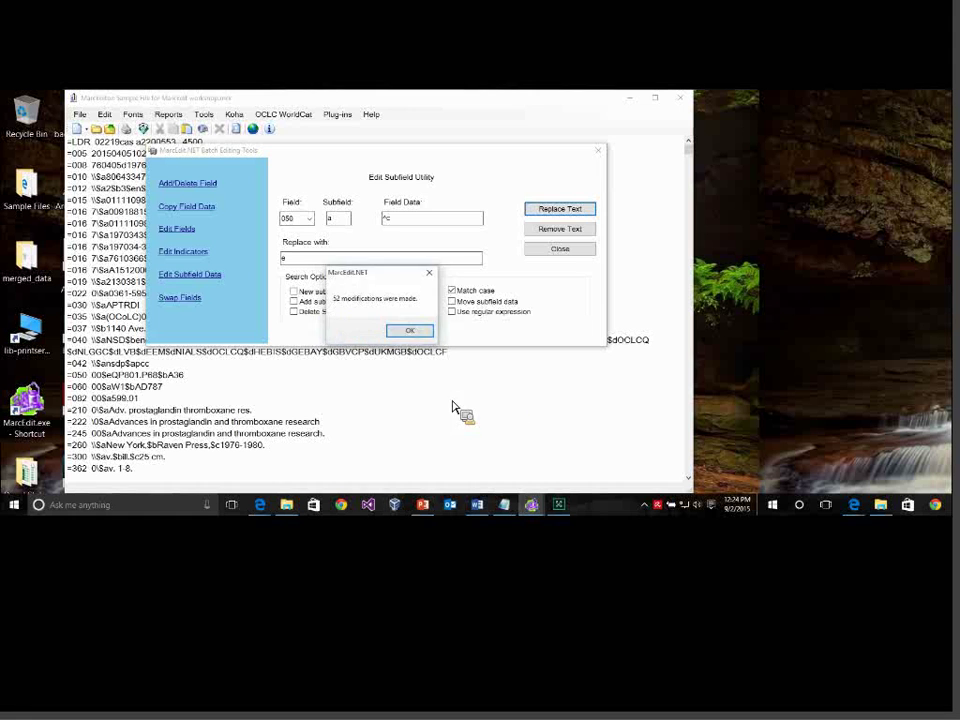
left_click(410, 330)
left_click(559, 249)
Highlight the $e code in the first record's 050 field and undo the subfield code change with Special Undo.
scroll(458, 383, "down", 1)
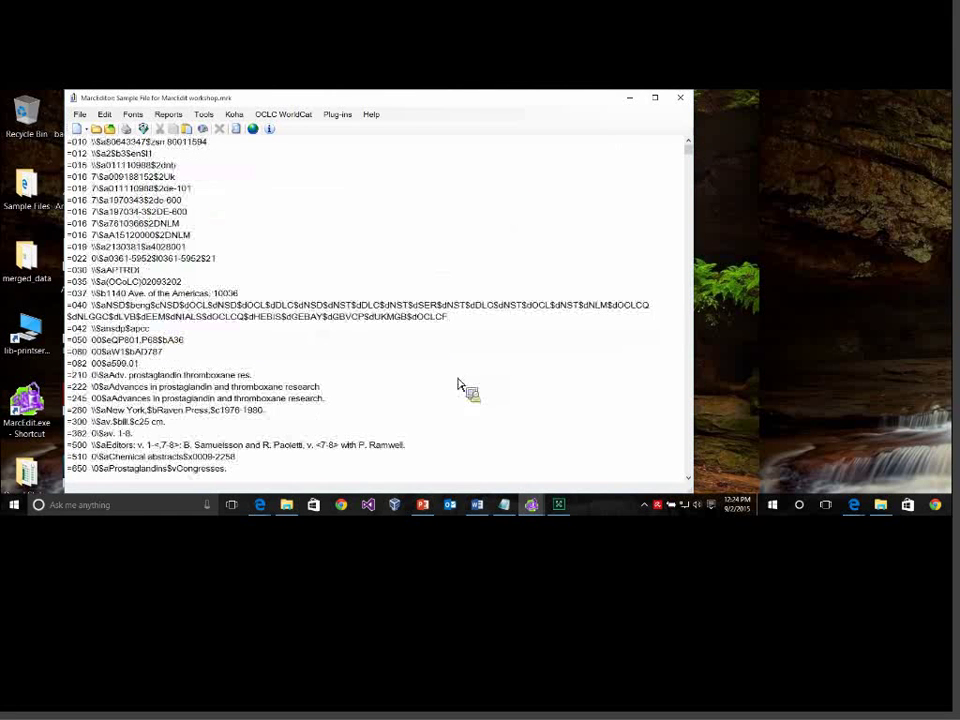
left_click_drag(101, 340, 112, 340)
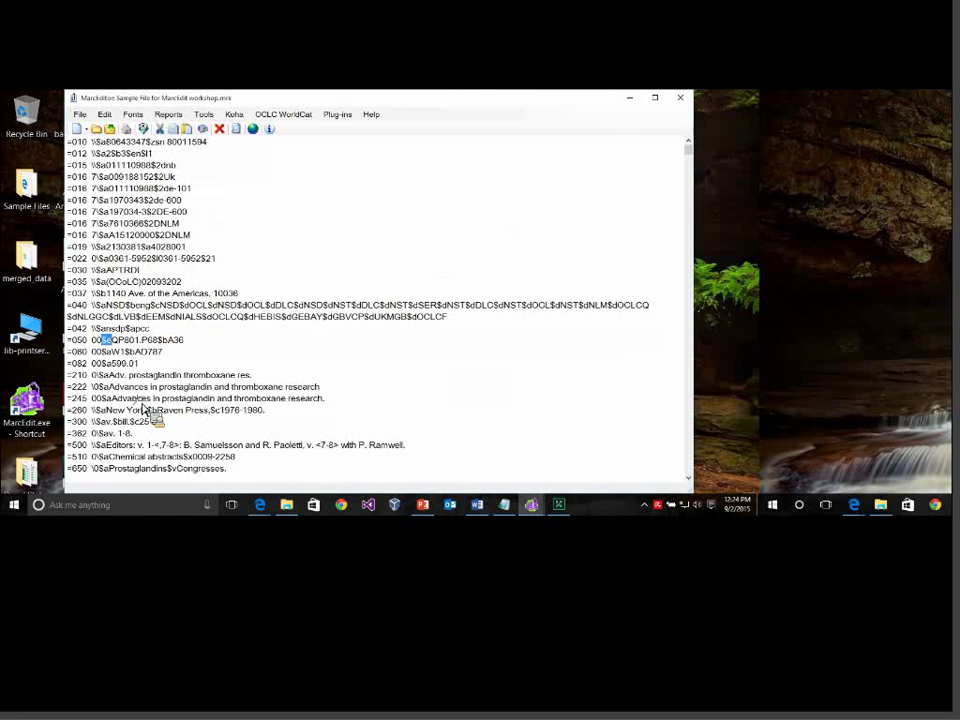
left_click_drag(143, 410, 165, 438)
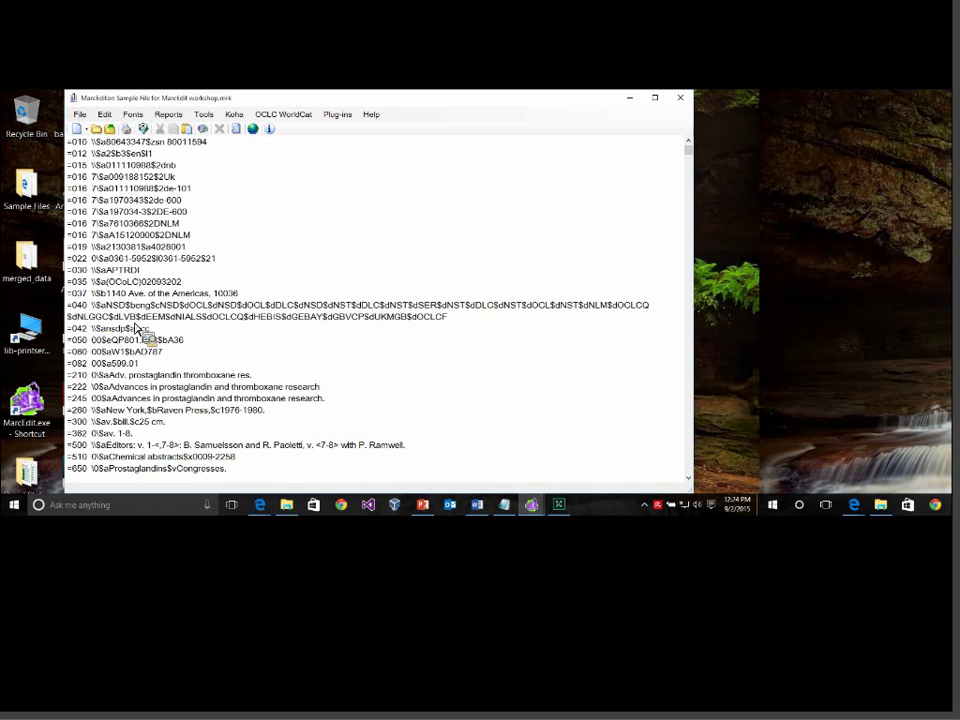
left_click(105, 114)
Use Edit Subfield Data on field 050, subfield a, with field data ^bQP and replacement text "Prepended data", and apply it.
mouse_move(195, 116)
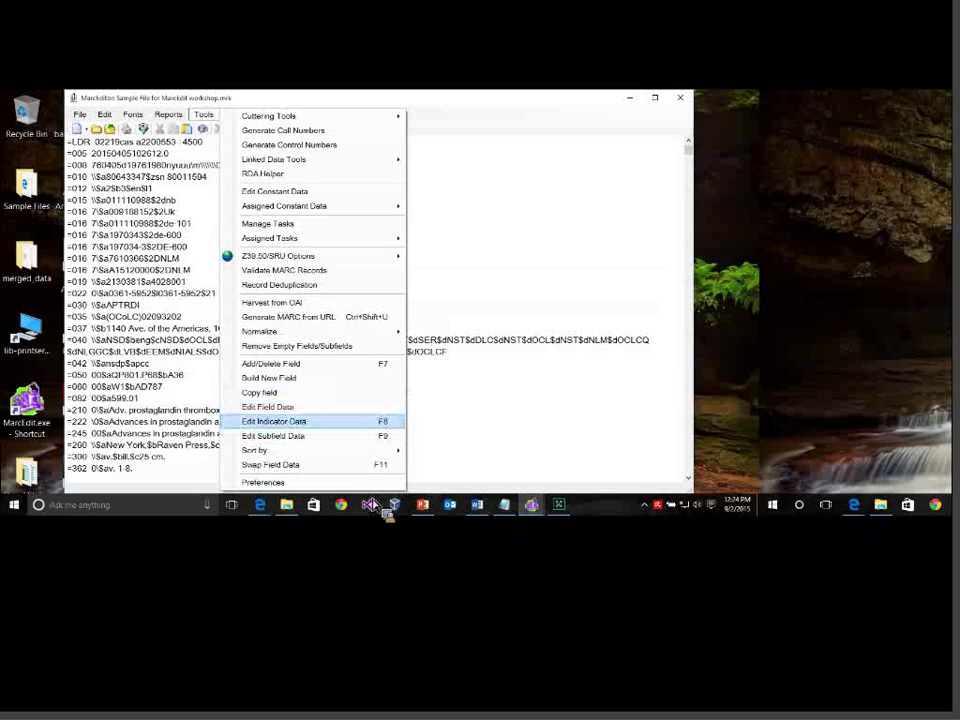
left_click(372, 436)
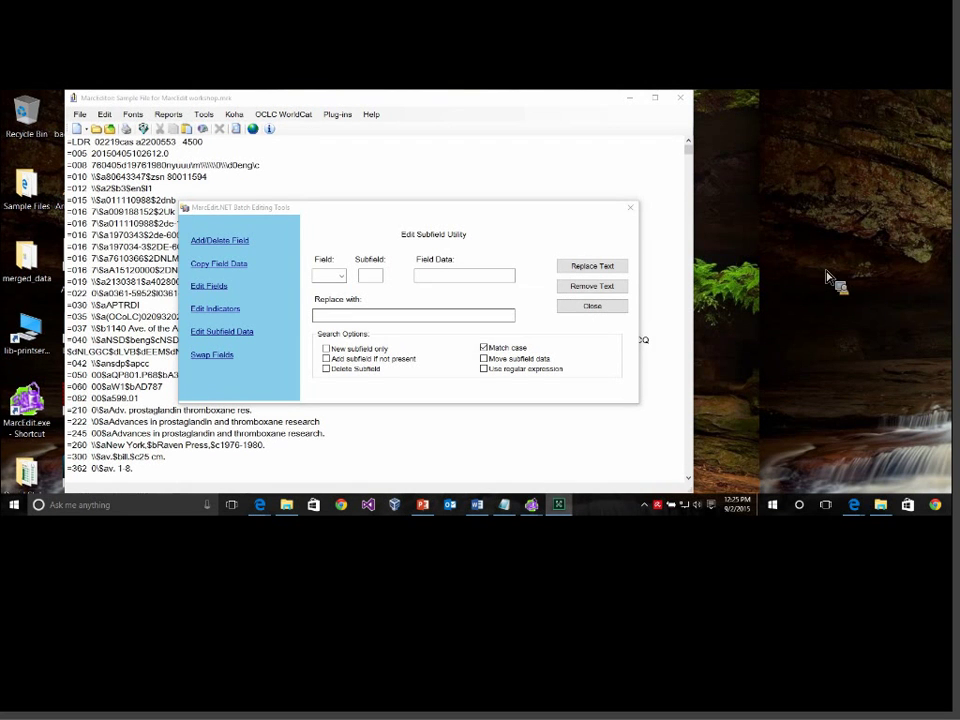
left_click(415, 337)
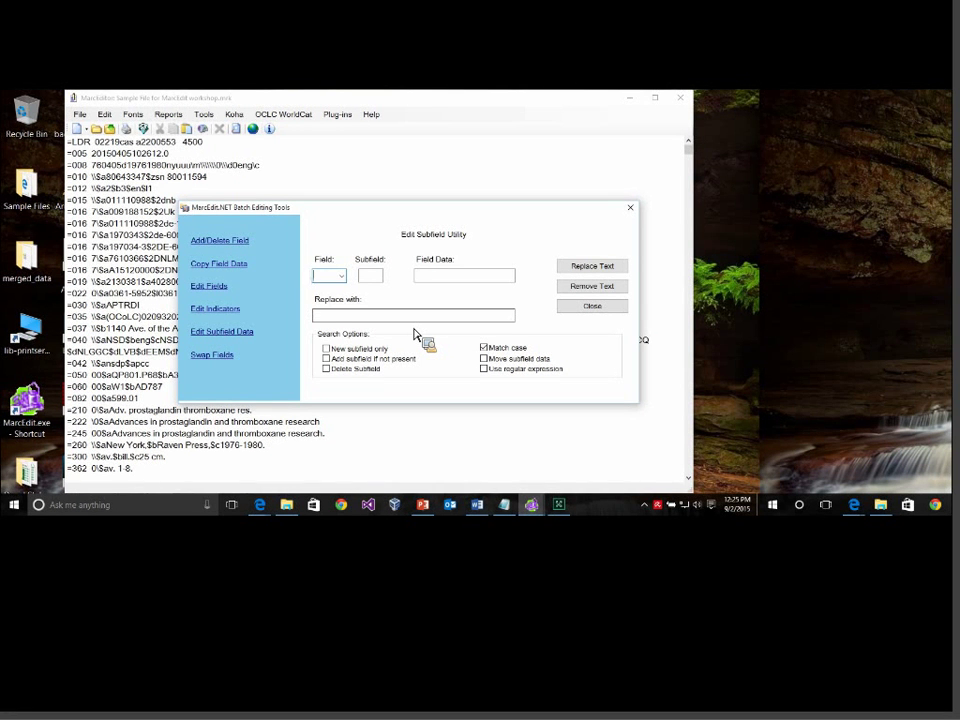
type("050")
key("Tab")
type("a")
key("Tab")
type("^bQPPrepended data")
left_click(592, 266)
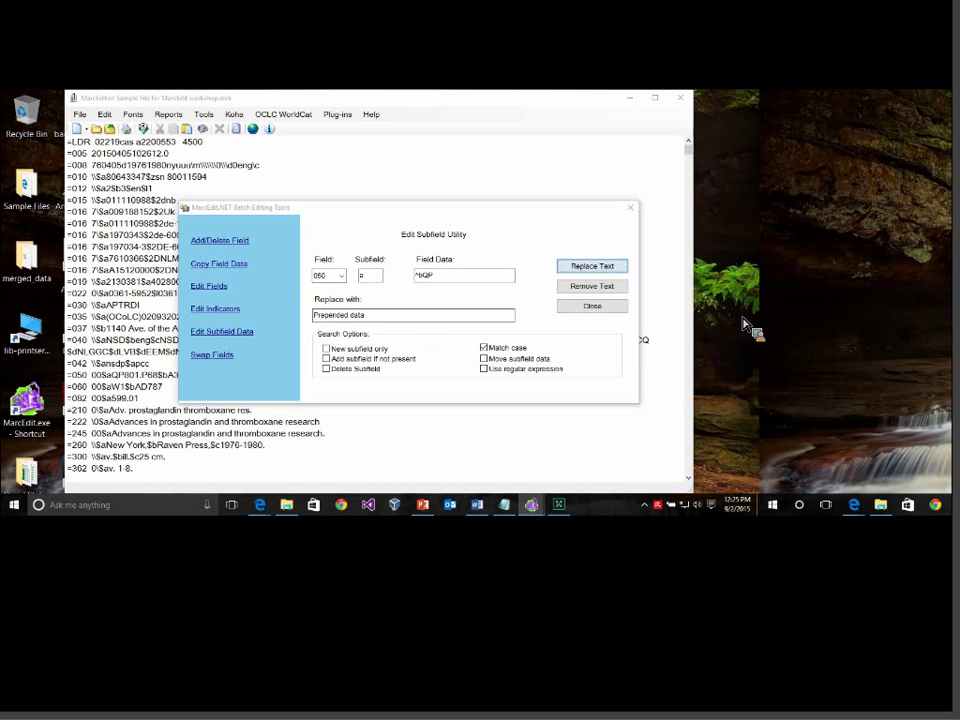
key("Return")
key("Return")
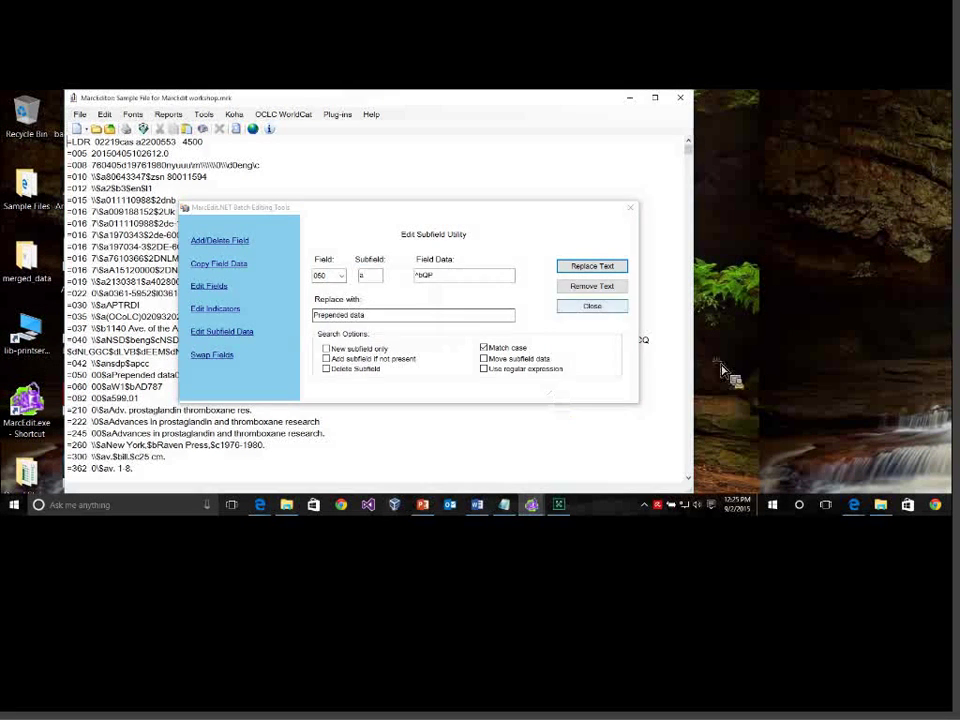
key("Escape")
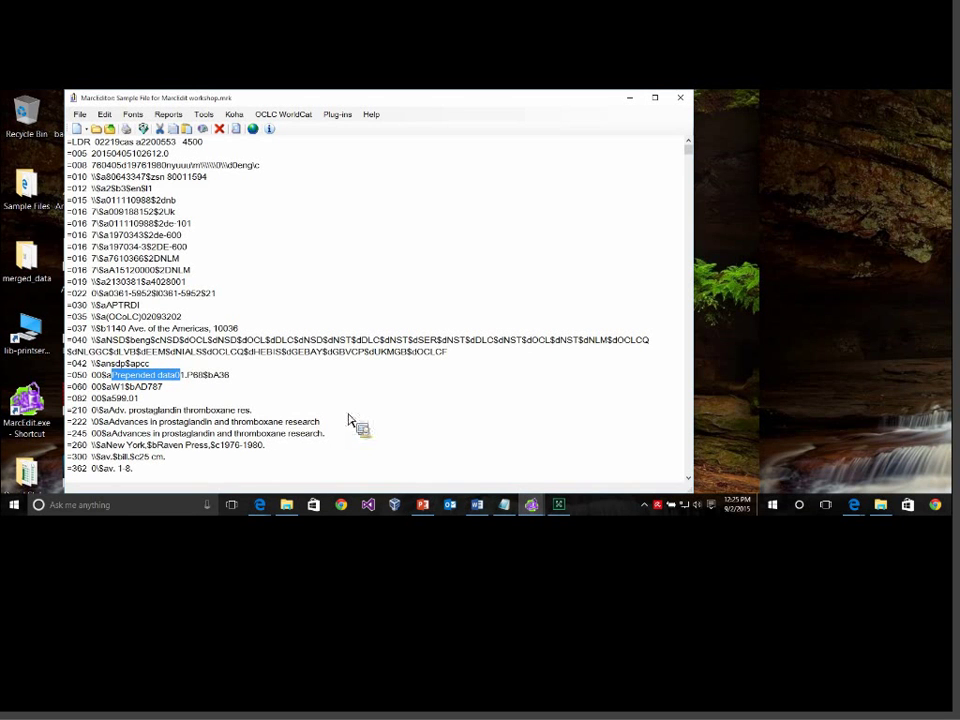
Check the prepended text in the first record's 050 field and switch to the PowerPoint presentation.
left_click(171, 375)
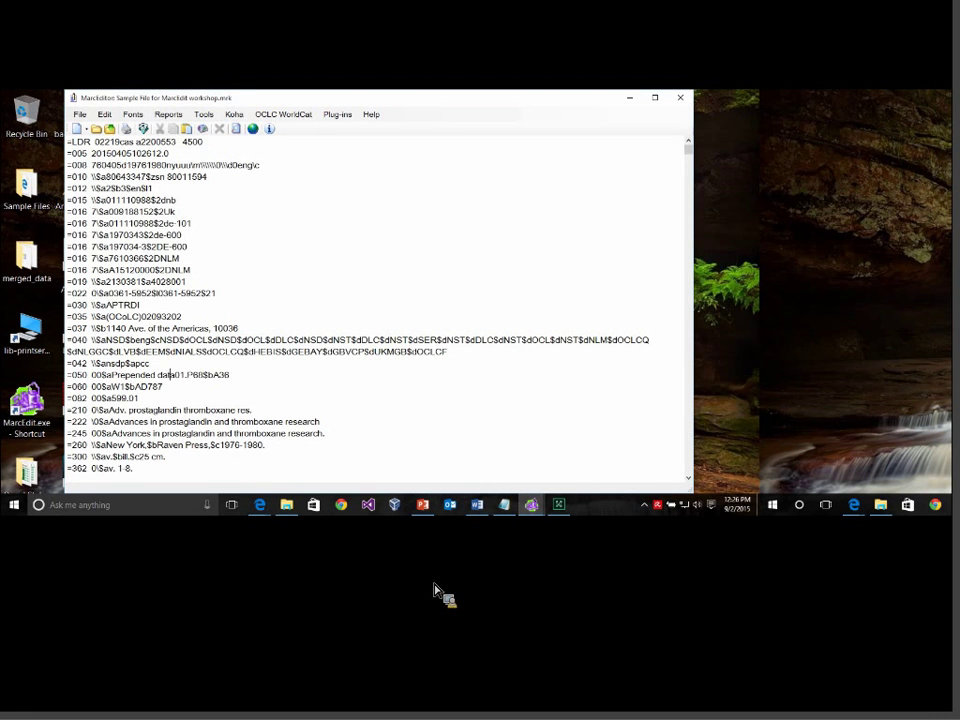
key("alt+Tab")
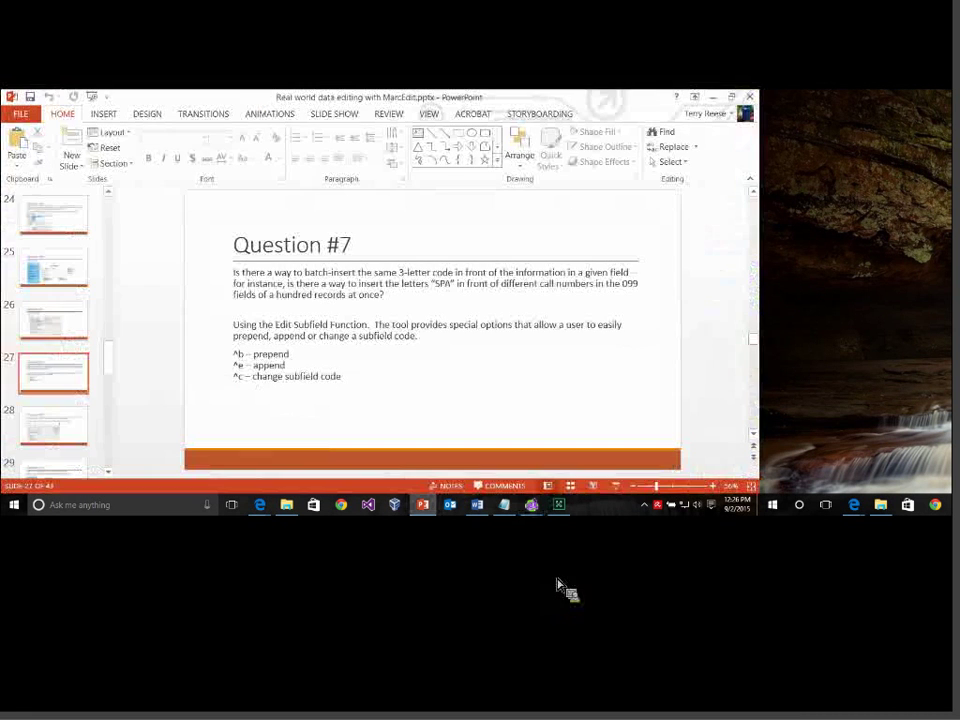
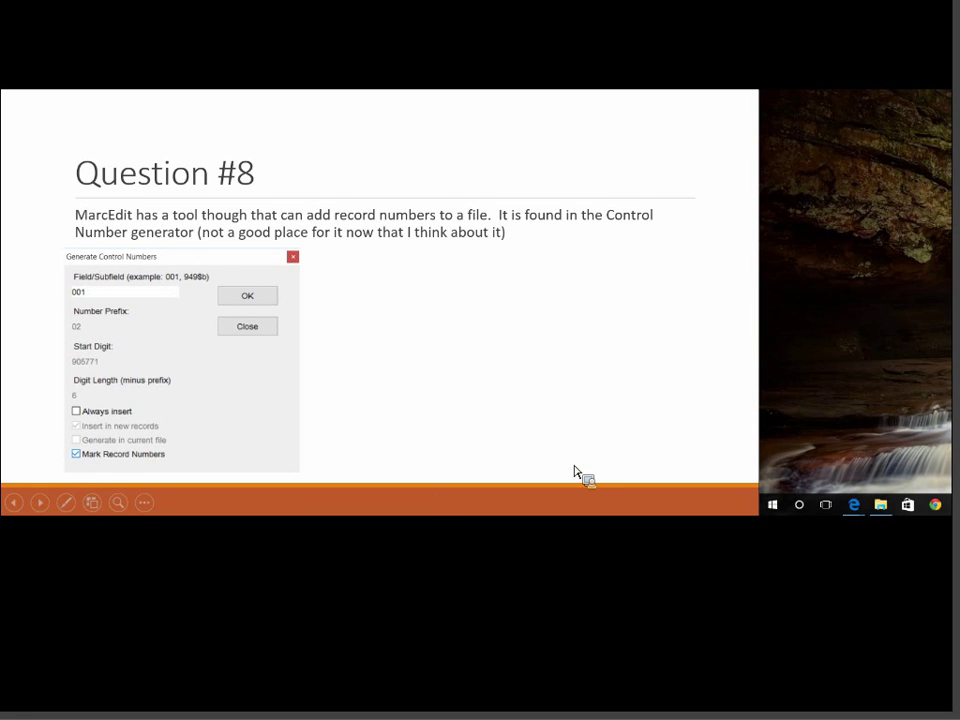
Leave the slideshow for an empty MarcEditor window, open austen_1.mrk and look through its first records.
key("Escape")
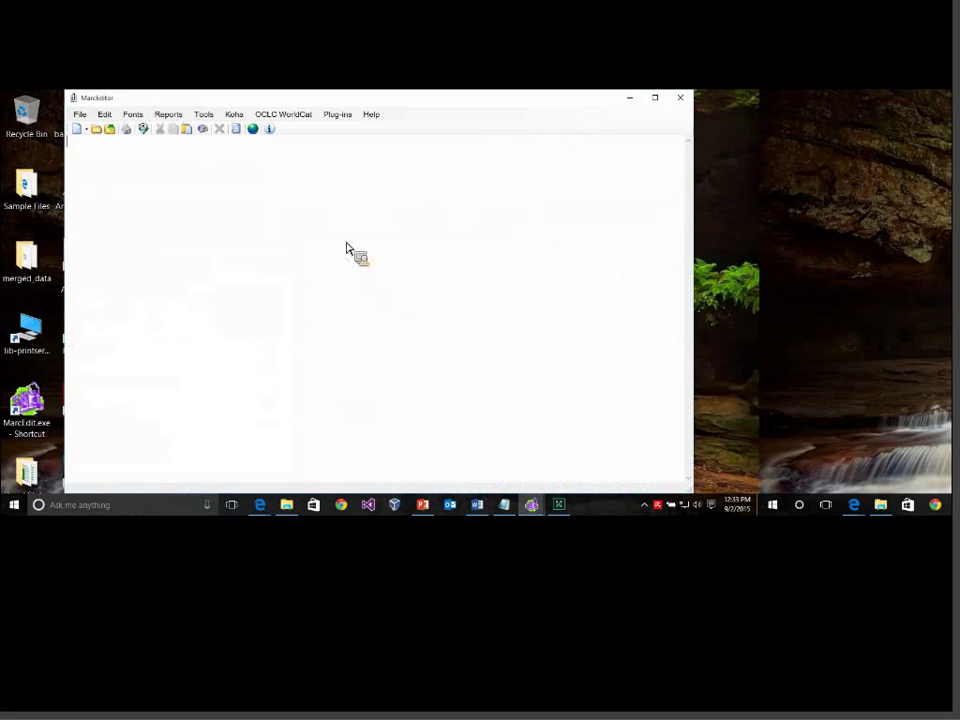
left_click(97, 129)
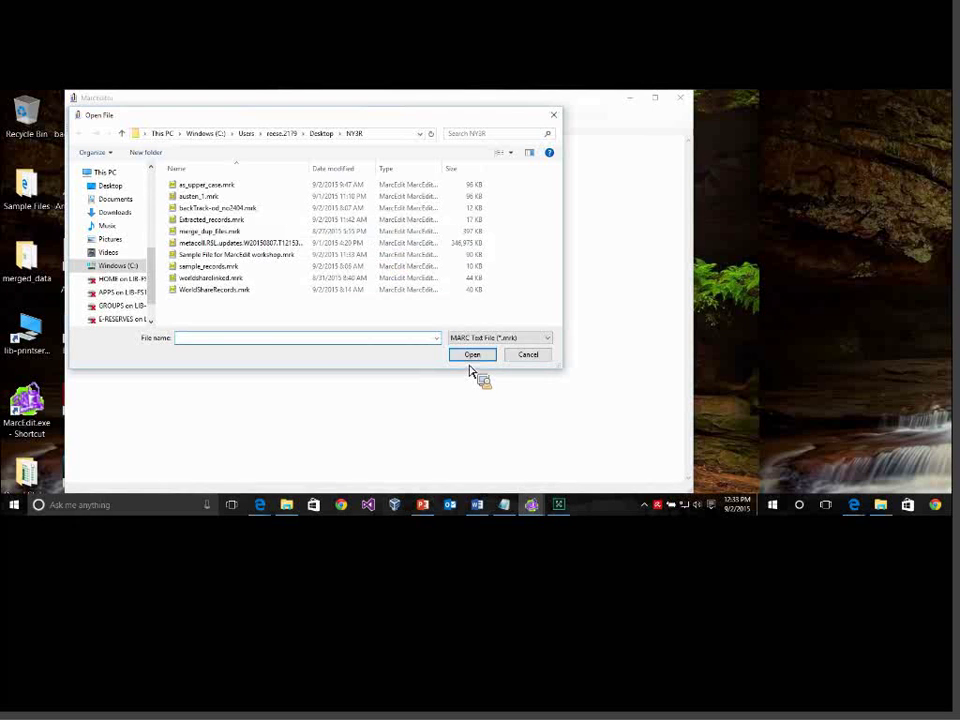
double_click(287, 231)
scroll(606, 289, "down", 5)
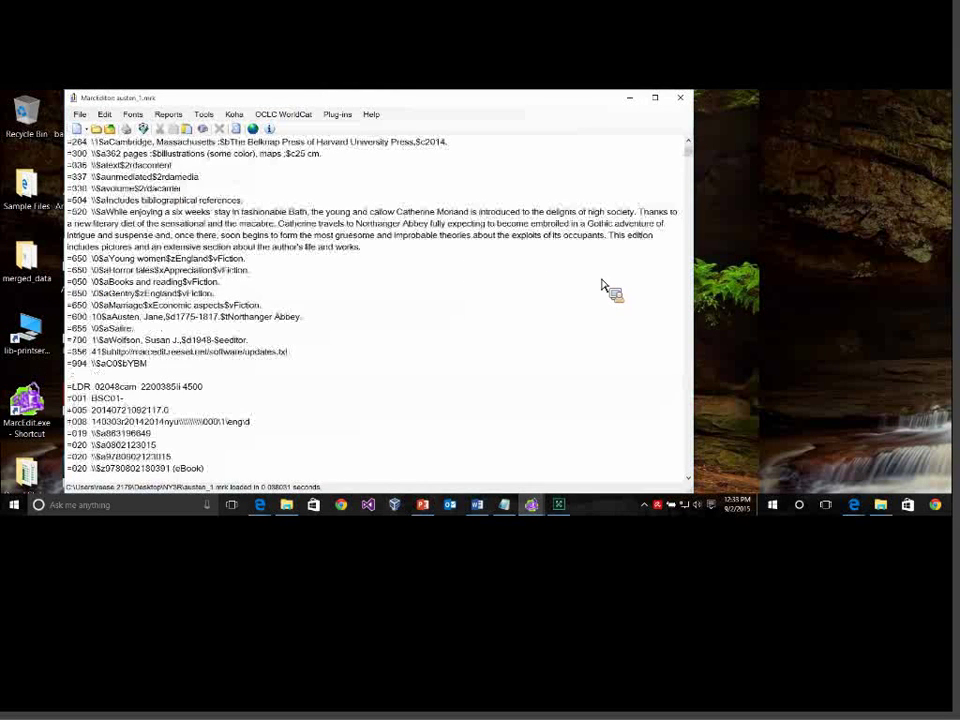
scroll(606, 289, "up", 5)
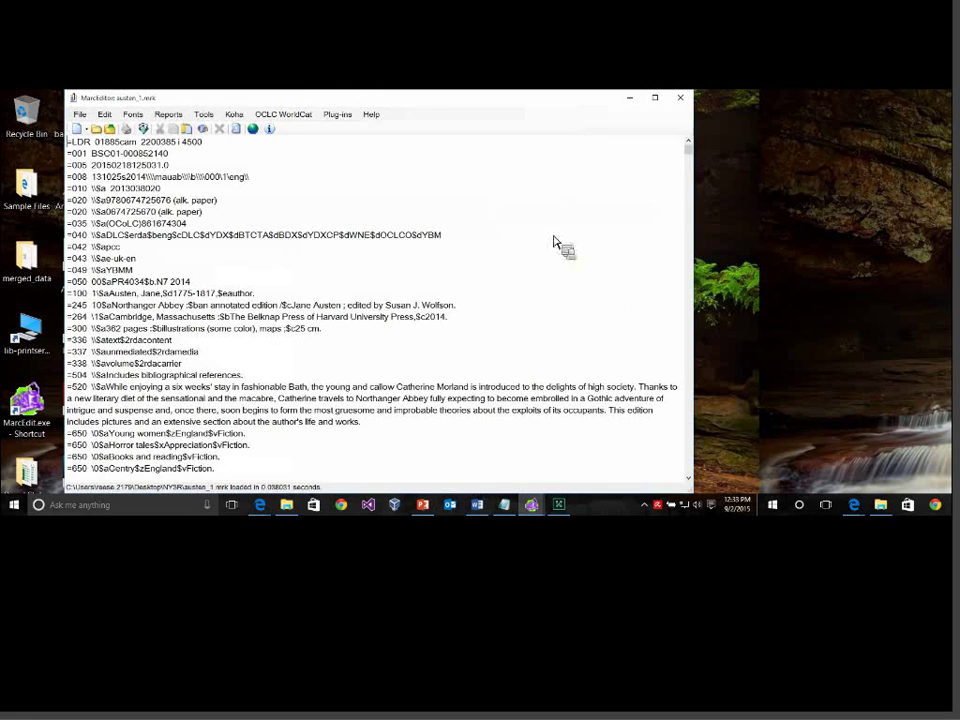
Open linked.mrk from the Sample Files folder on the Desktop.
left_click(399, 270)
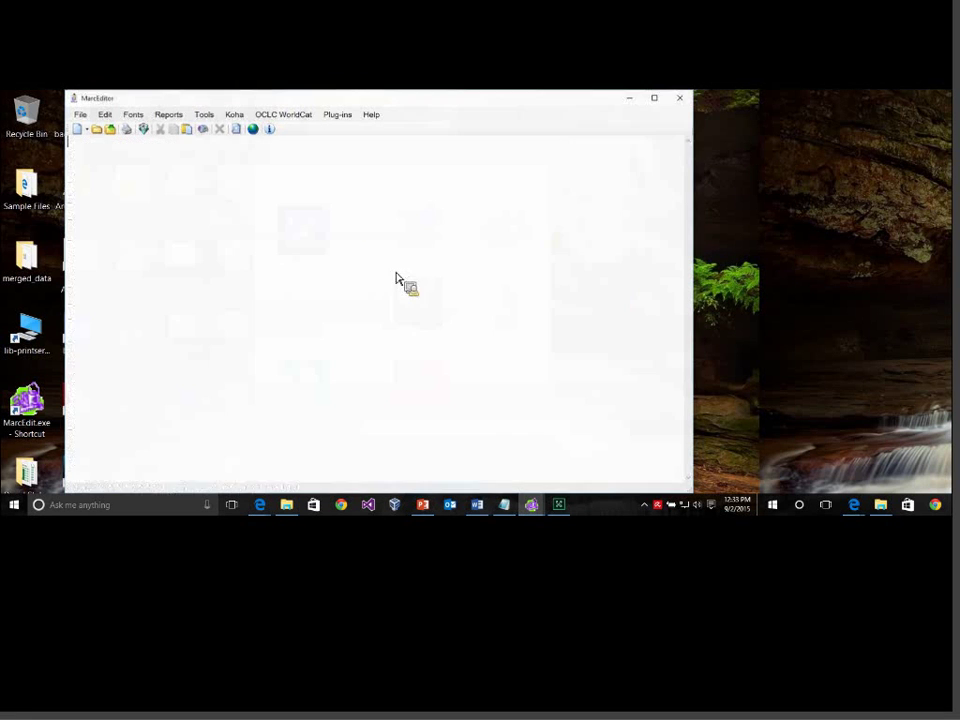
left_click(97, 129)
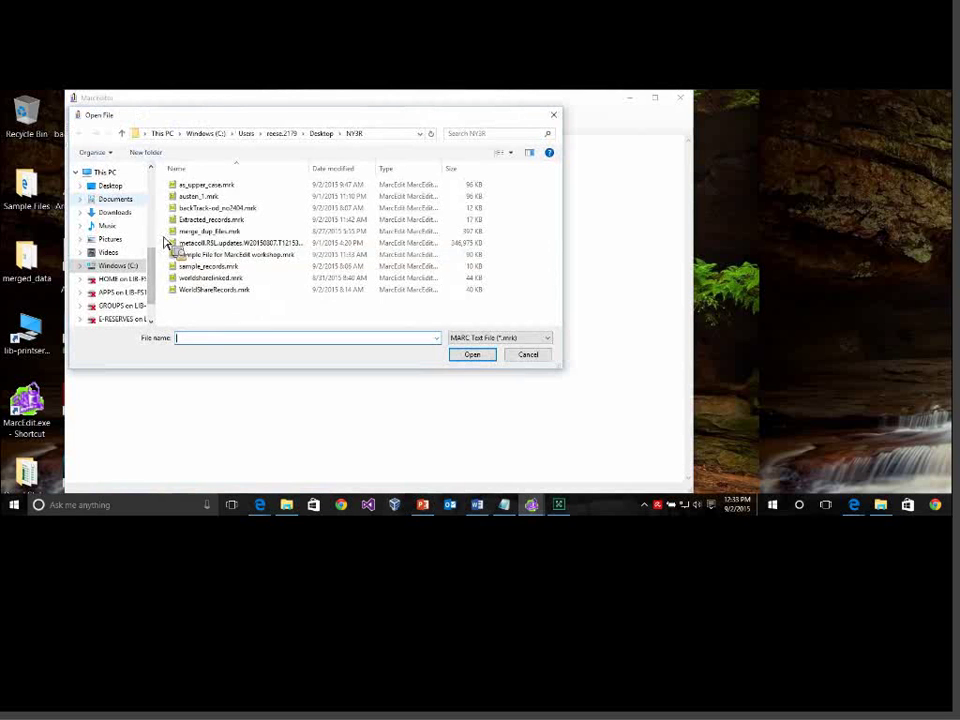
left_click(110, 185)
double_click(210, 219)
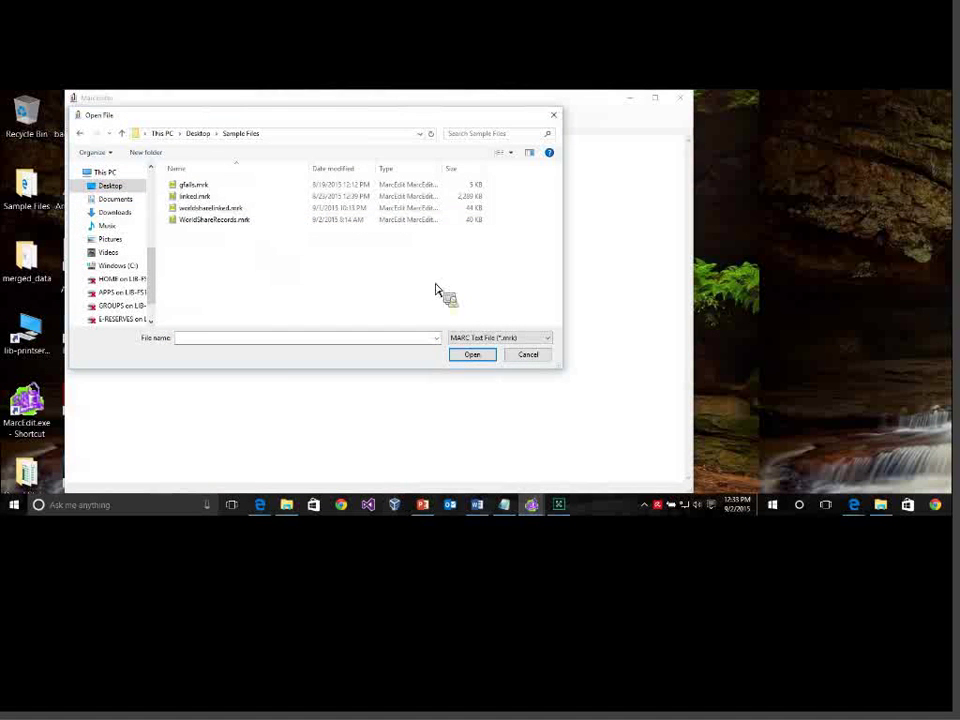
double_click(195, 196)
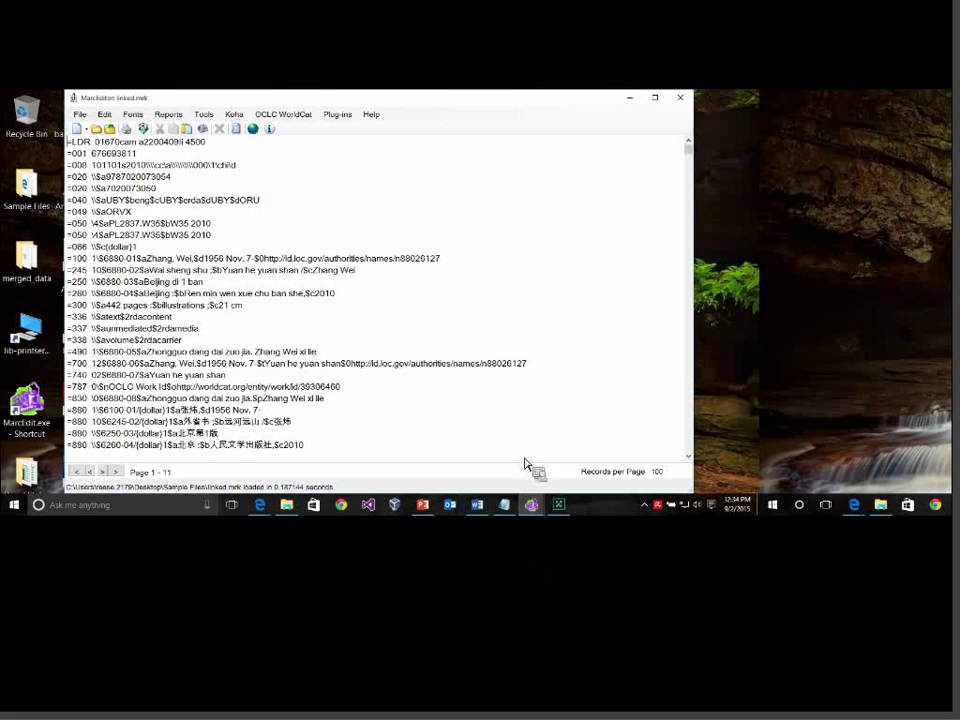
Move the editor window slightly lower, place the cursor in the records-per-page value and view the Jump to options.
mouse_move(508, 101)
left_mouse_down()
mouse_move(505, 149)
mouse_move(507, 122)
left_mouse_up()
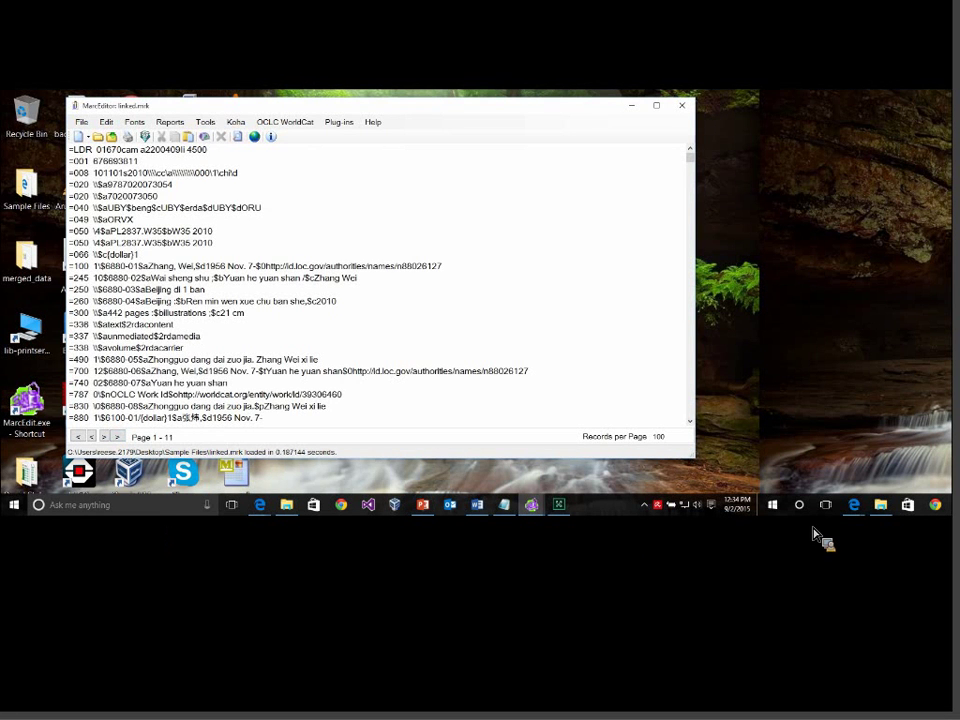
left_click_drag(662, 436, 652, 436)
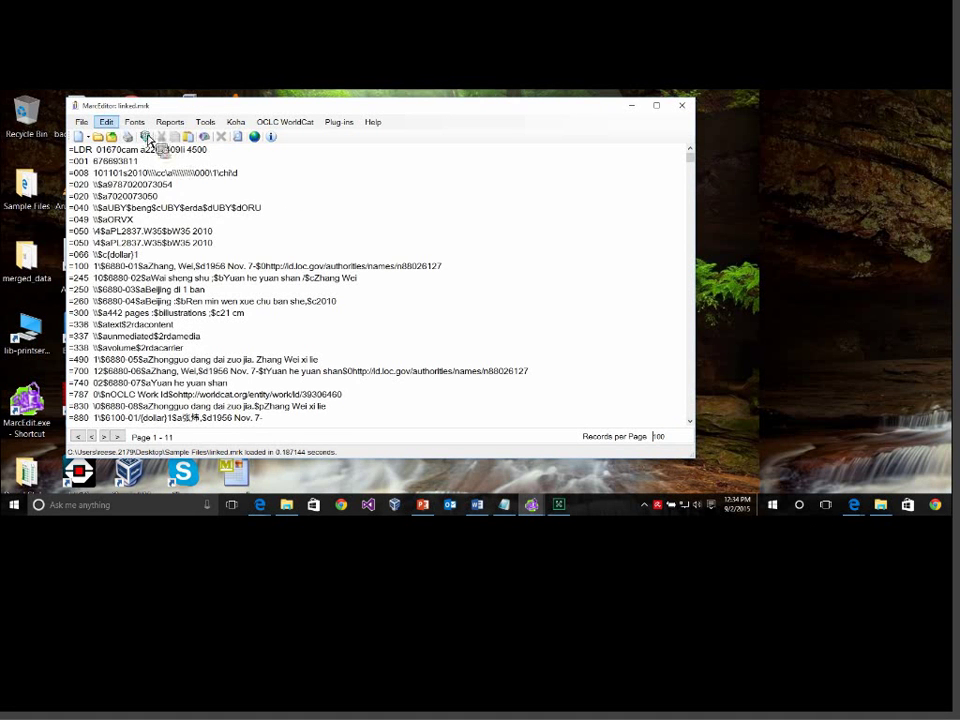
left_click(106, 121)
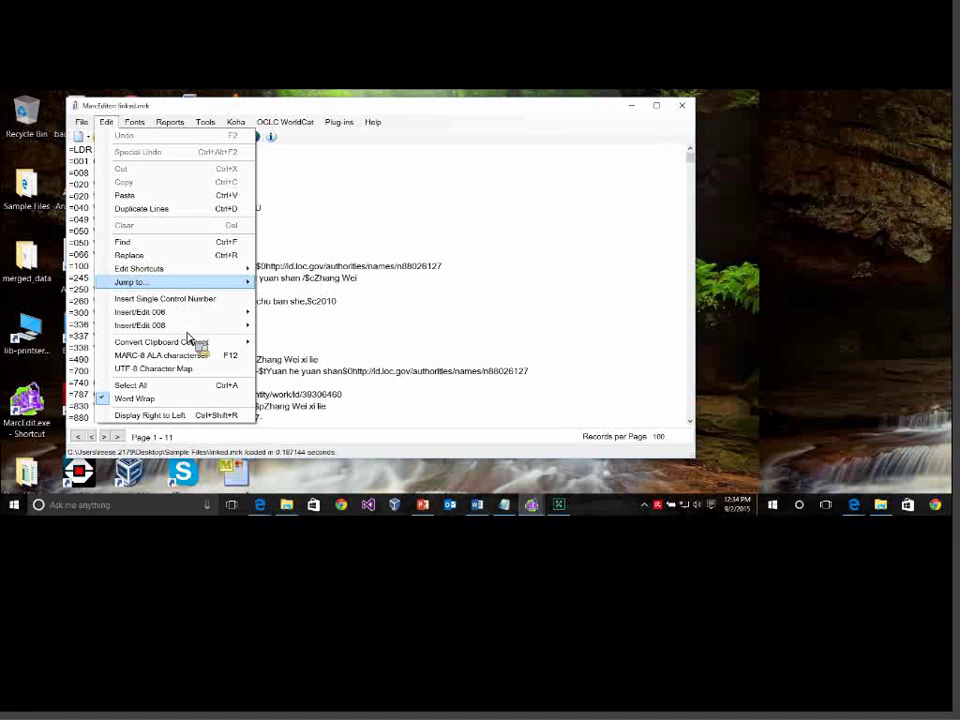
mouse_move(140, 282)
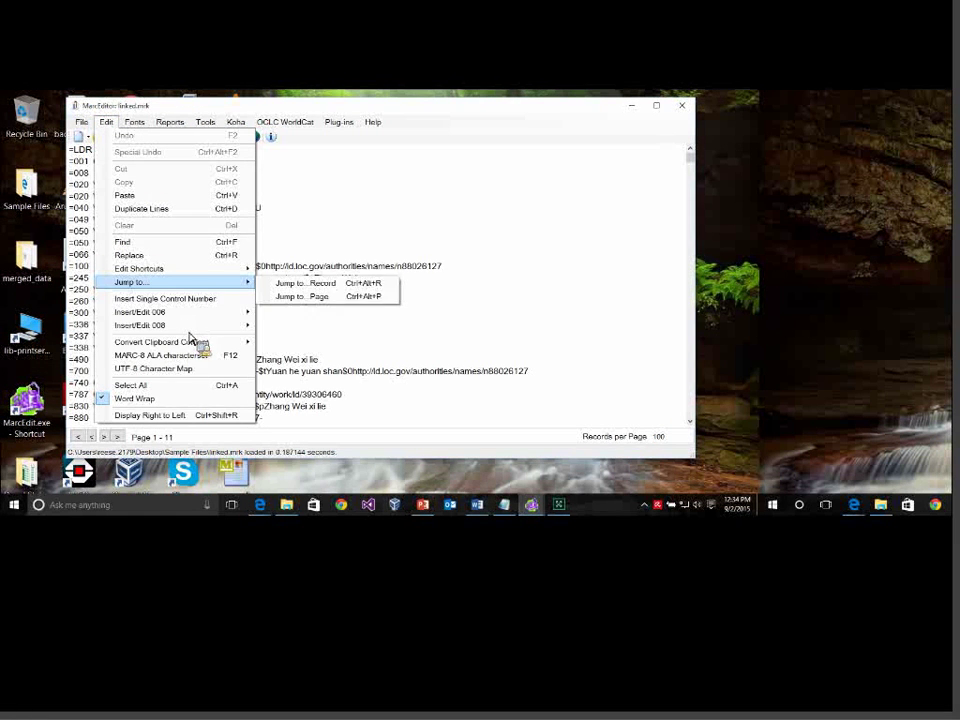
left_click(450, 340)
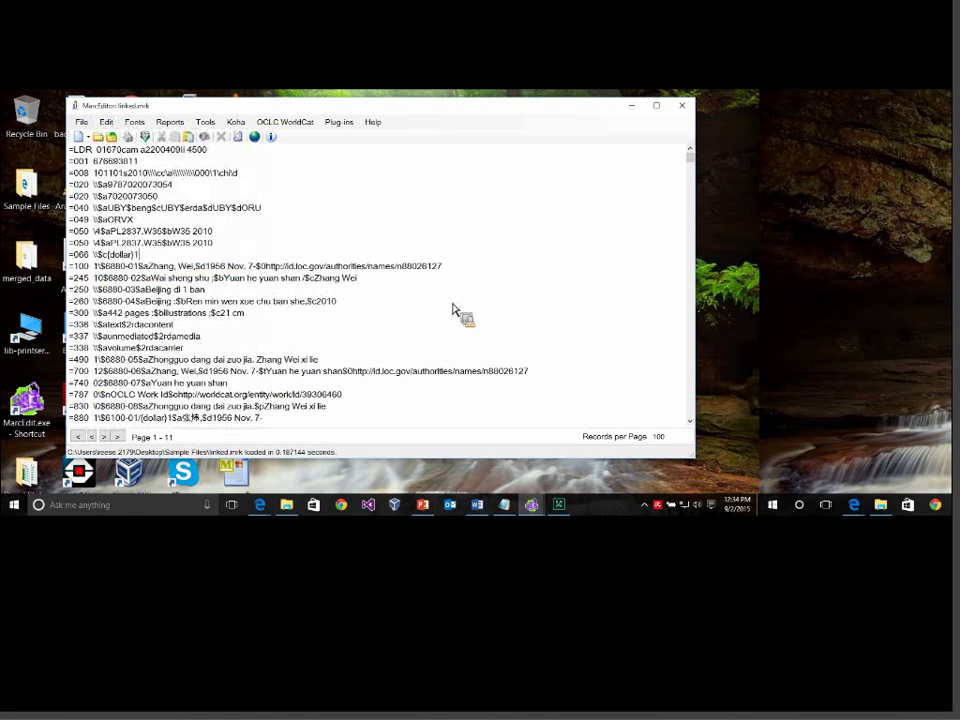
Page forward to page 5 of the file, look through its records and return to the first page.
left_click(104, 436)
left_click(104, 436)
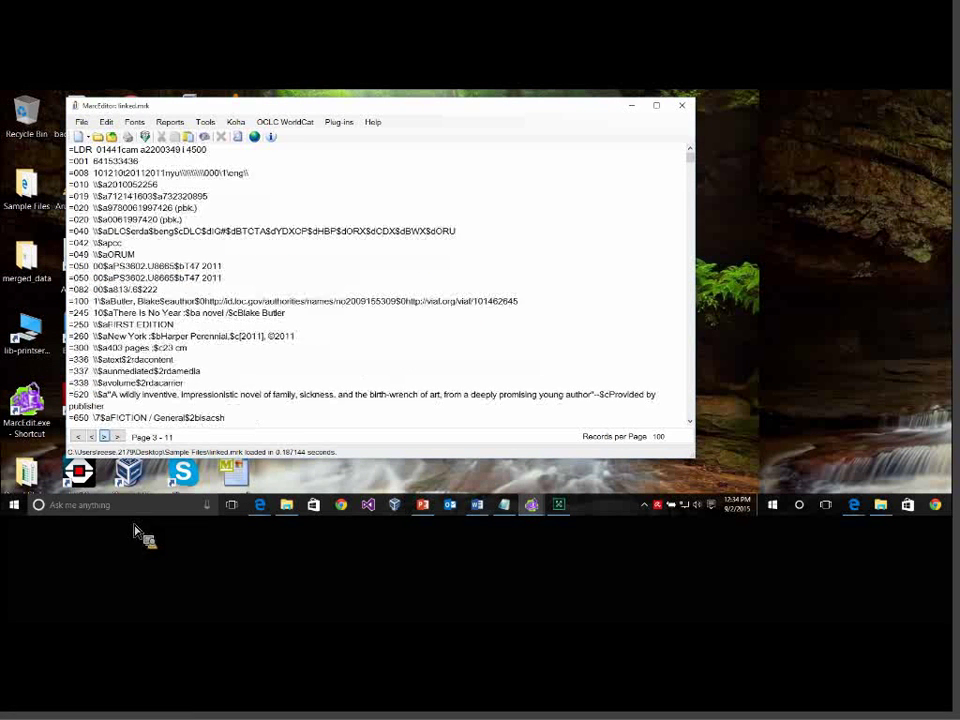
left_click(104, 436)
left_click(104, 436)
scroll(565, 342, "down", 10)
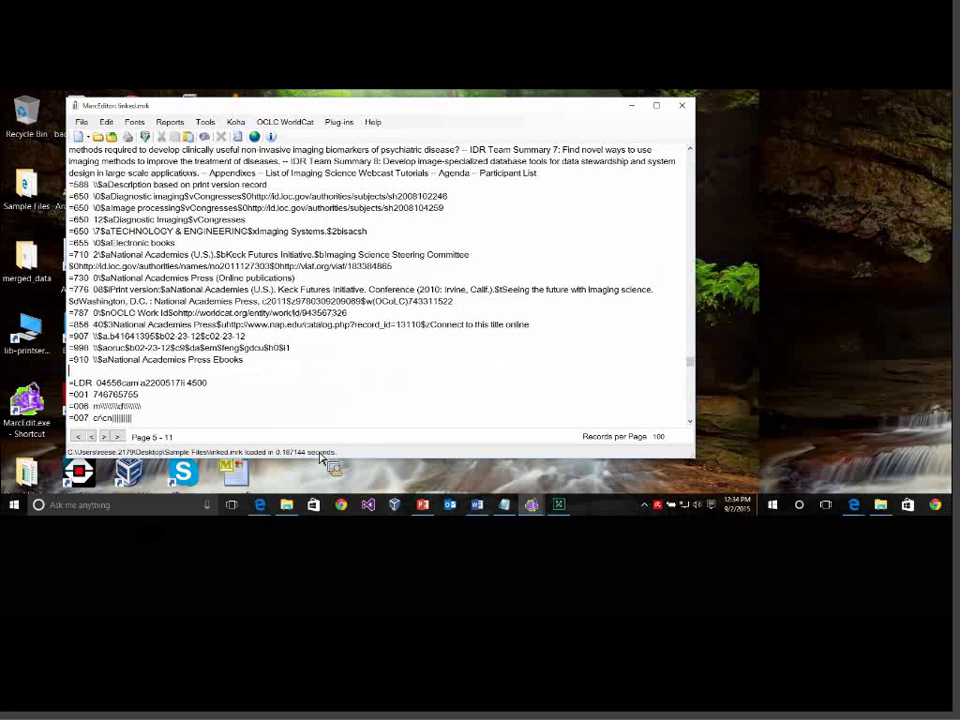
scroll(245, 345, "down", 5)
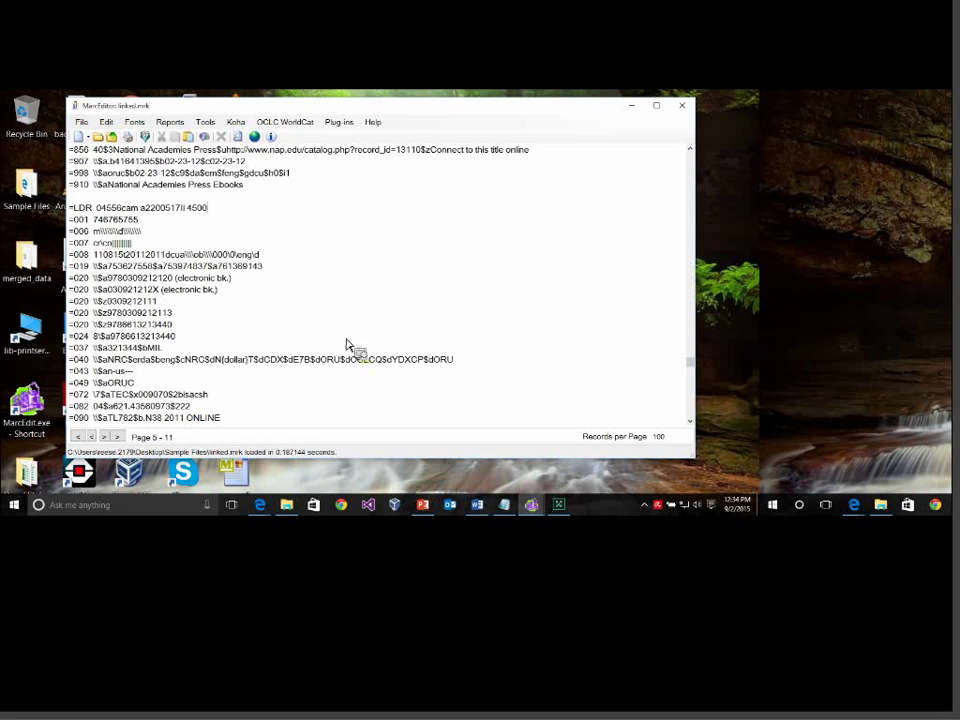
left_click(78, 437)
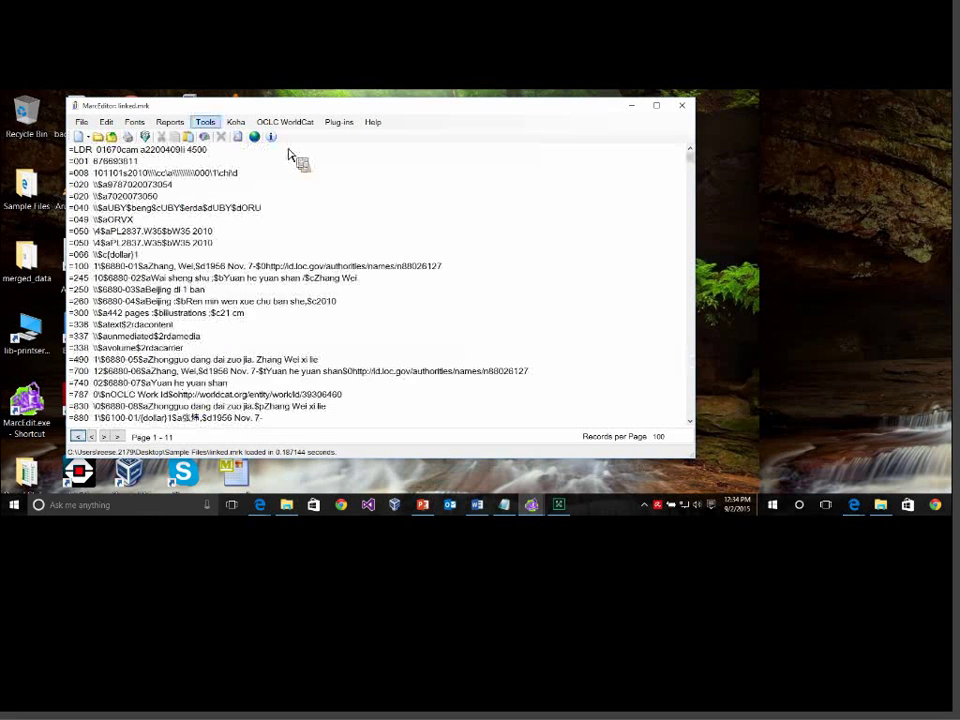
Use Generate Control Numbers with Mark Record Numbers enabled to number the records in the file.
left_click(206, 122)
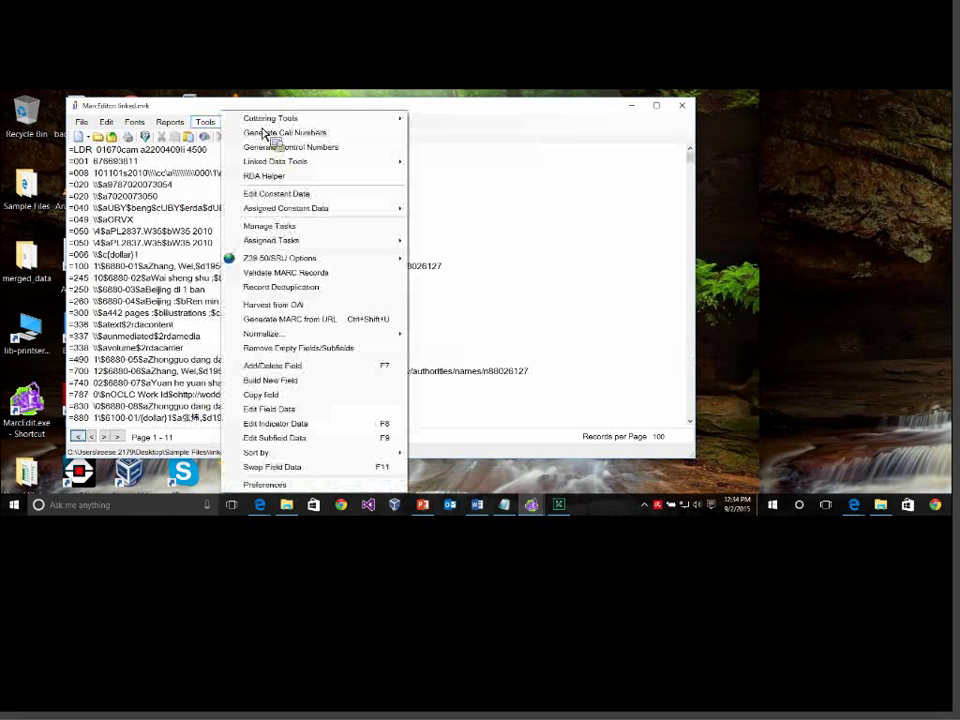
left_click(346, 153)
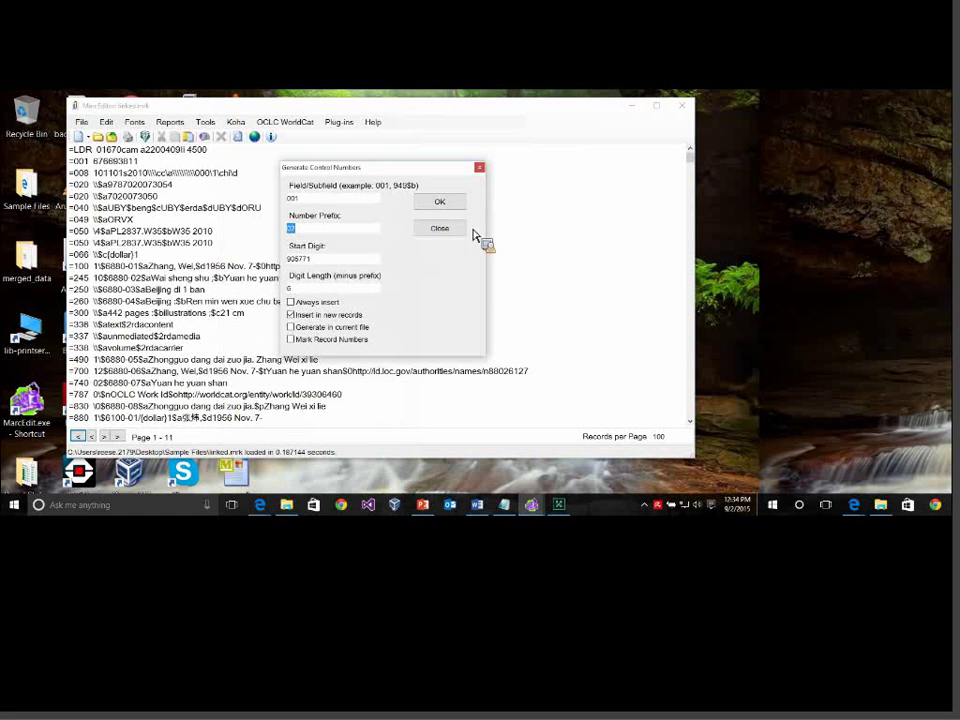
left_click(291, 339)
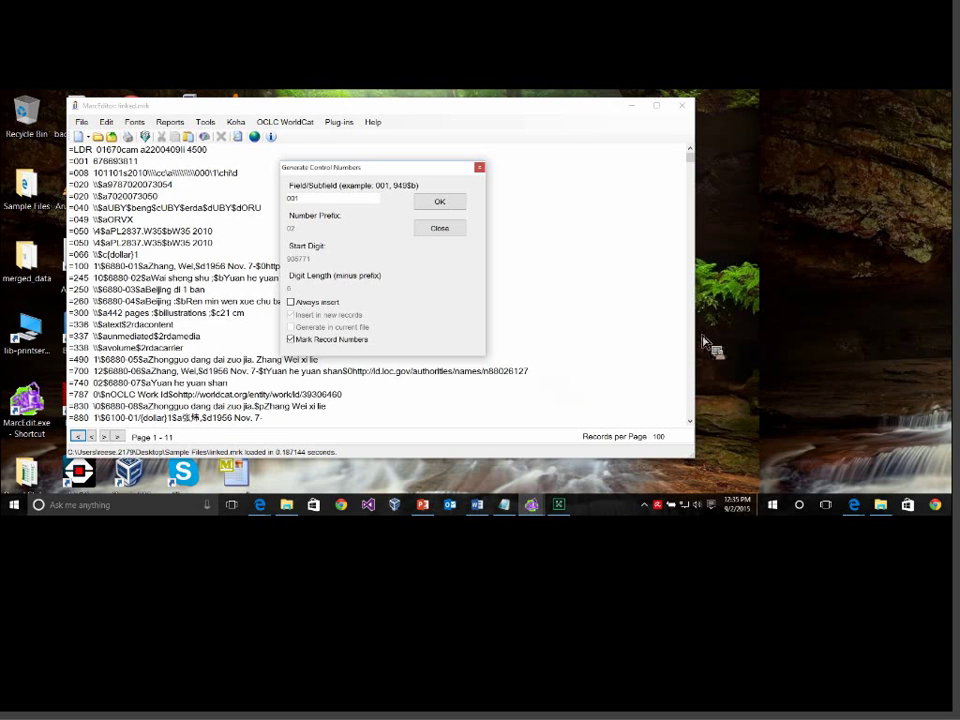
key("Return")
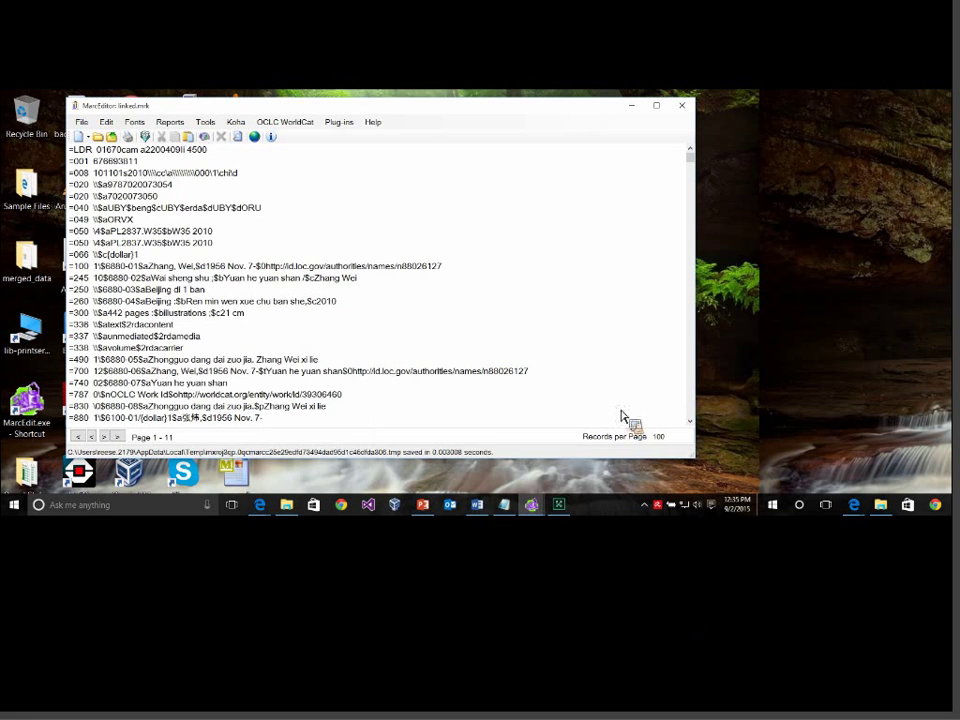
Check the record number comments above the second and third records on the first page.
scroll(590, 370, "down", 8)
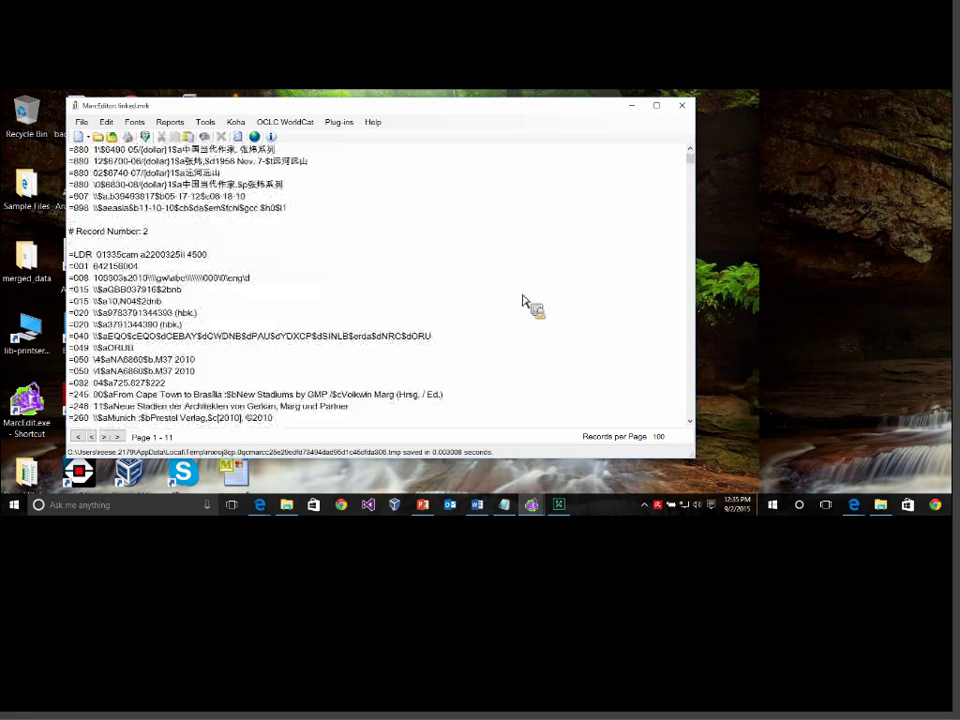
scroll(560, 295, "up", 8)
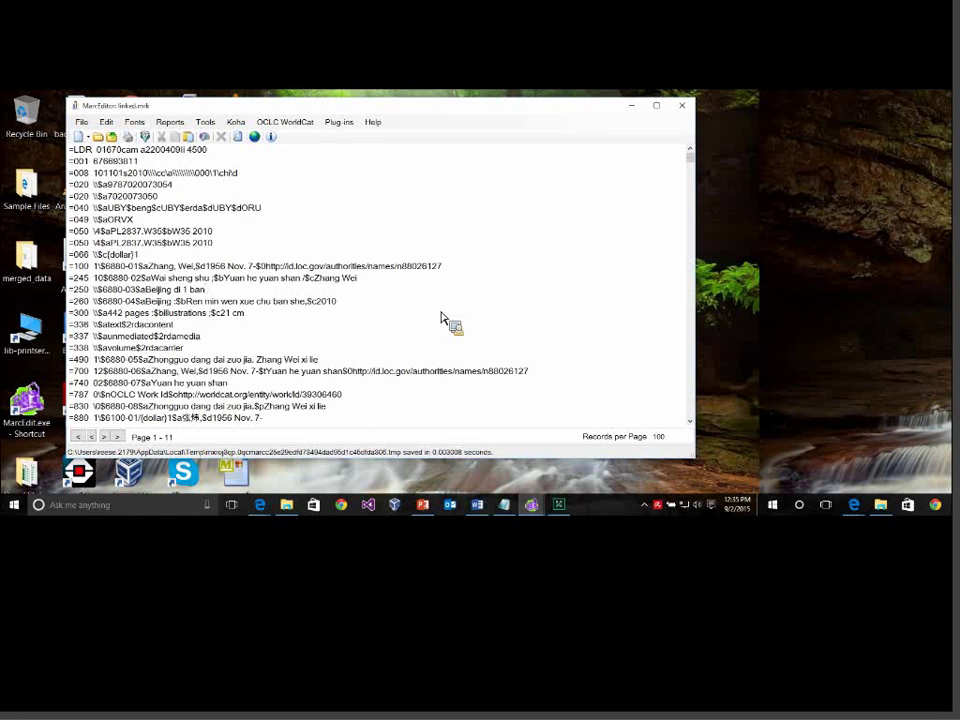
scroll(446, 320, "down", 10)
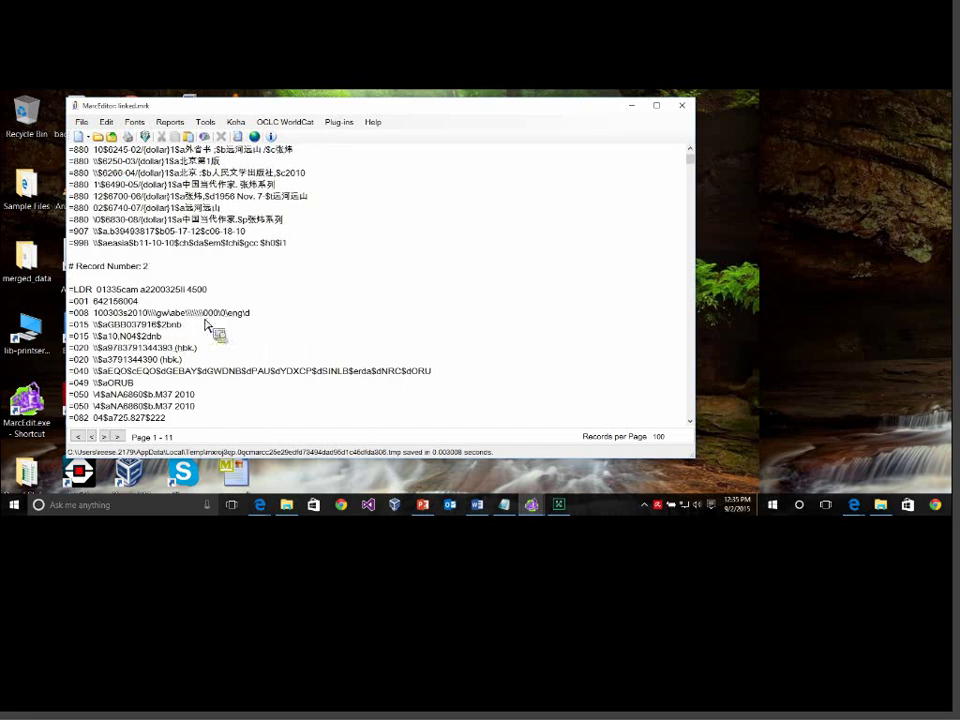
scroll(340, 340, "down", 8)
scroll(300, 320, "down", 4)
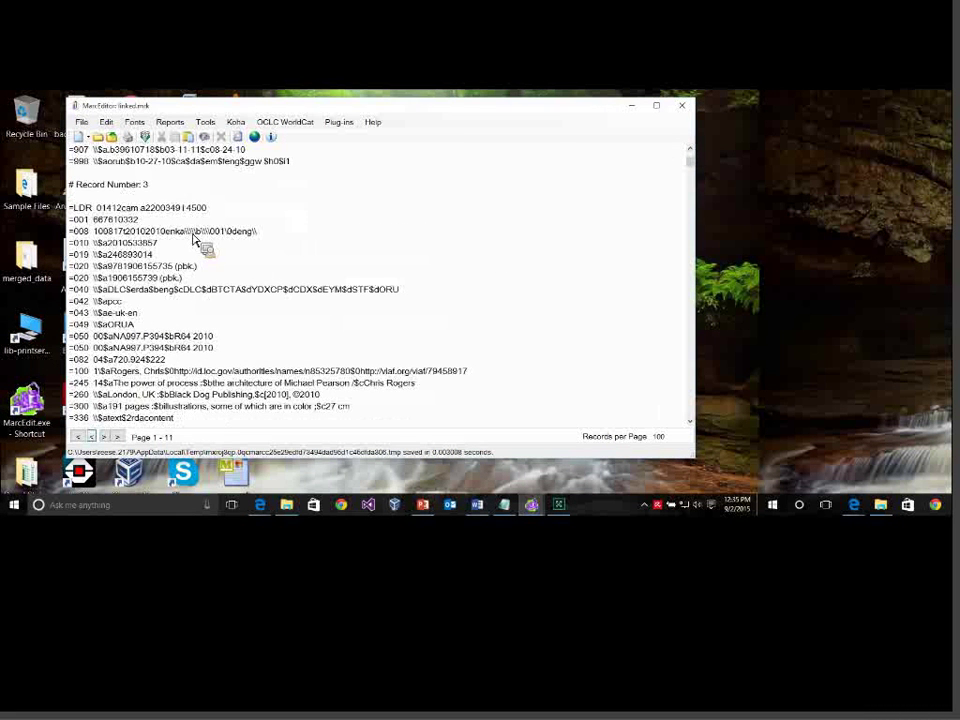
Page forward to page 7 and examine the record number comments between its records.
left_click(104, 436)
left_click(104, 436)
left_click(104, 436)
left_click(104, 436)
left_click(104, 436)
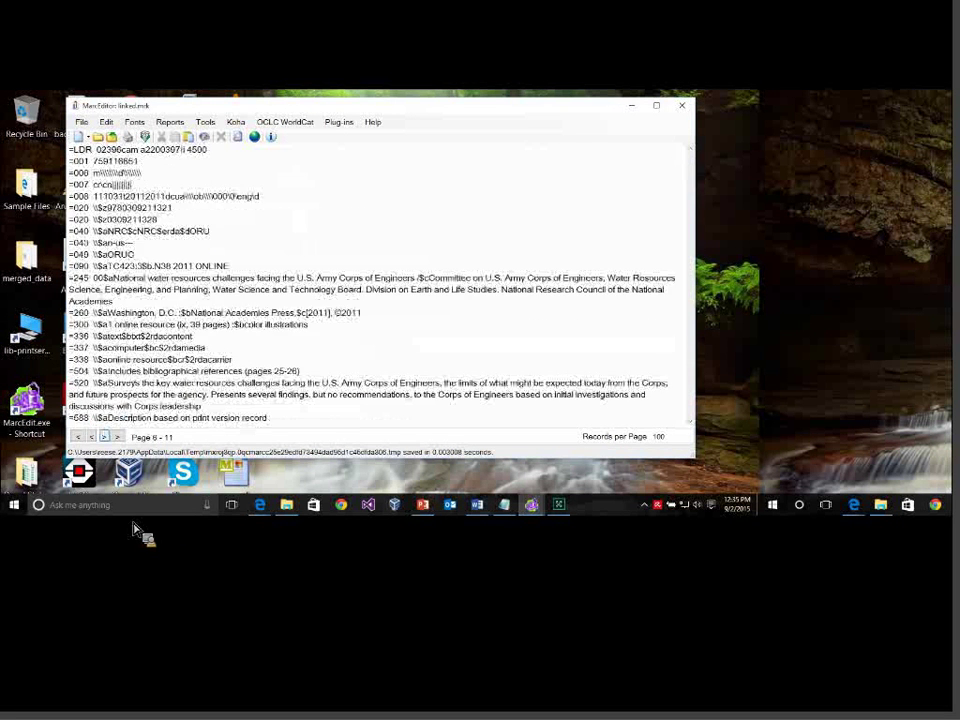
left_click(104, 436)
scroll(330, 360, "down", 10)
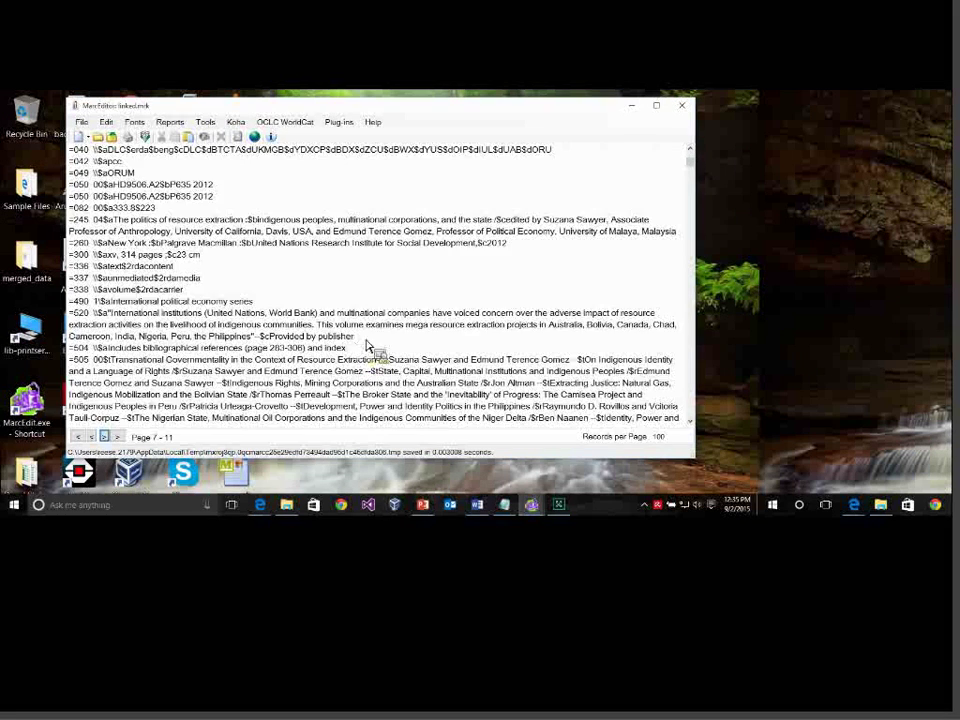
scroll(328, 369, "down", 4)
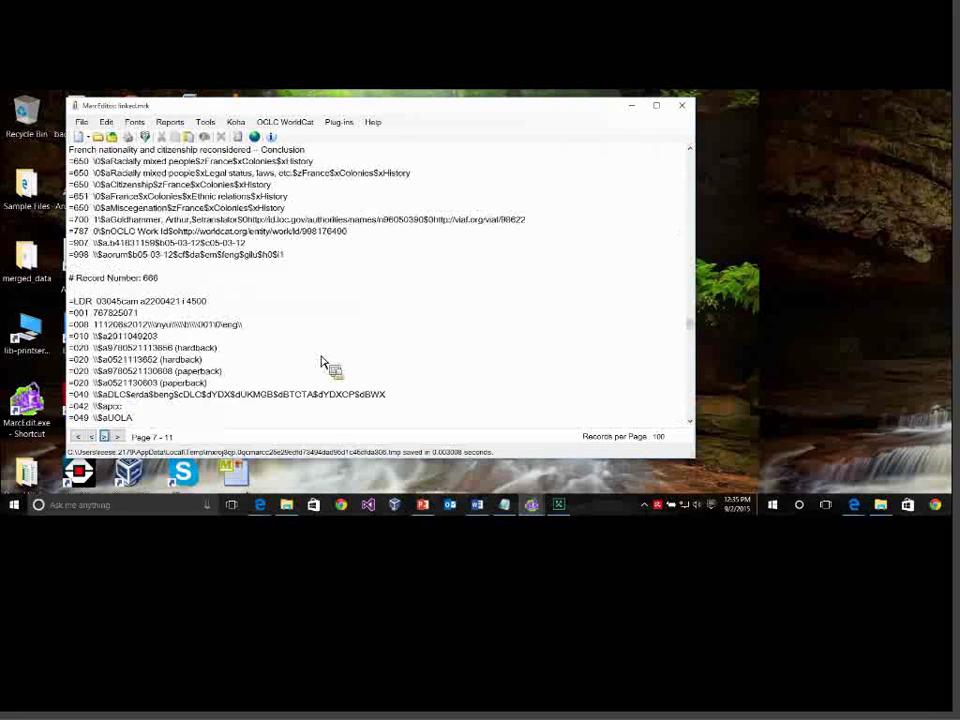
scroll(323, 365, "down", 8)
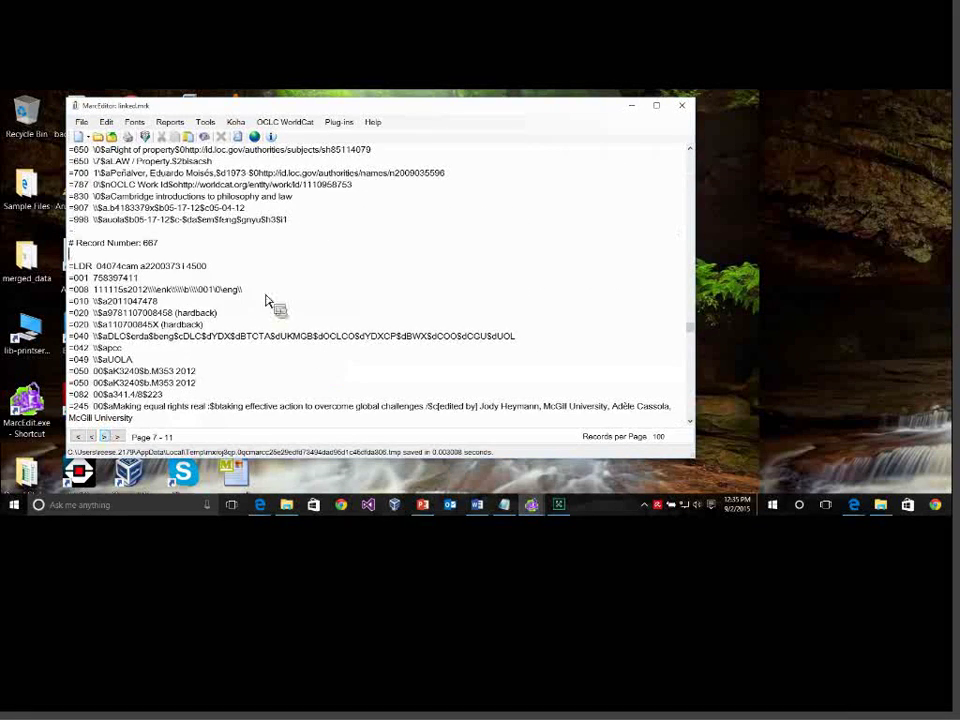
scroll(426, 336, "down", 6)
scroll(427, 337, "down", 2)
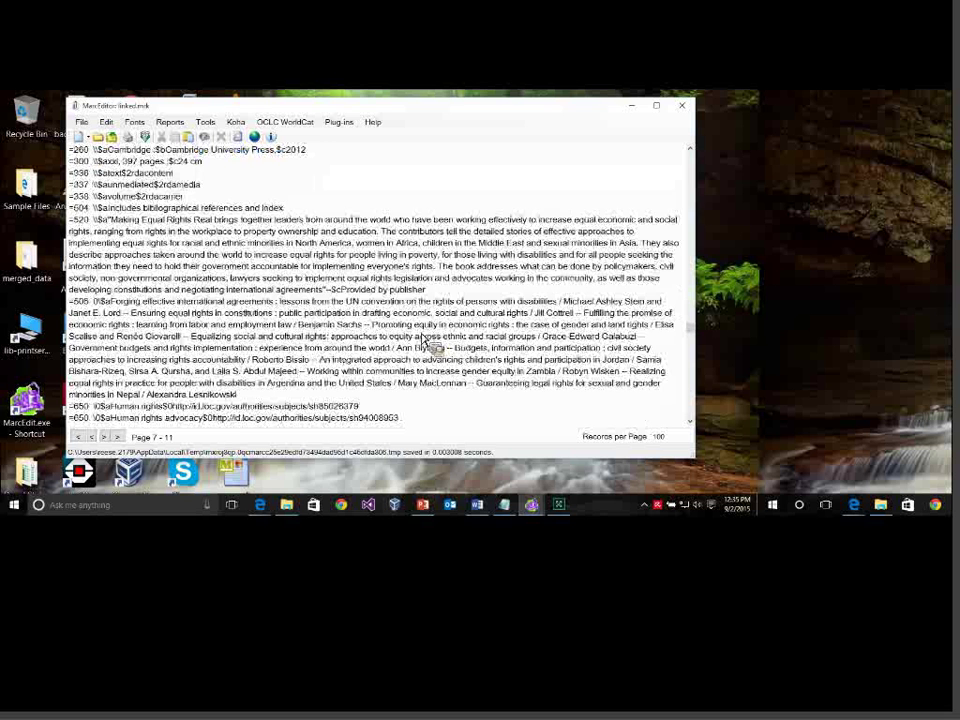
scroll(410, 342, "down", 15)
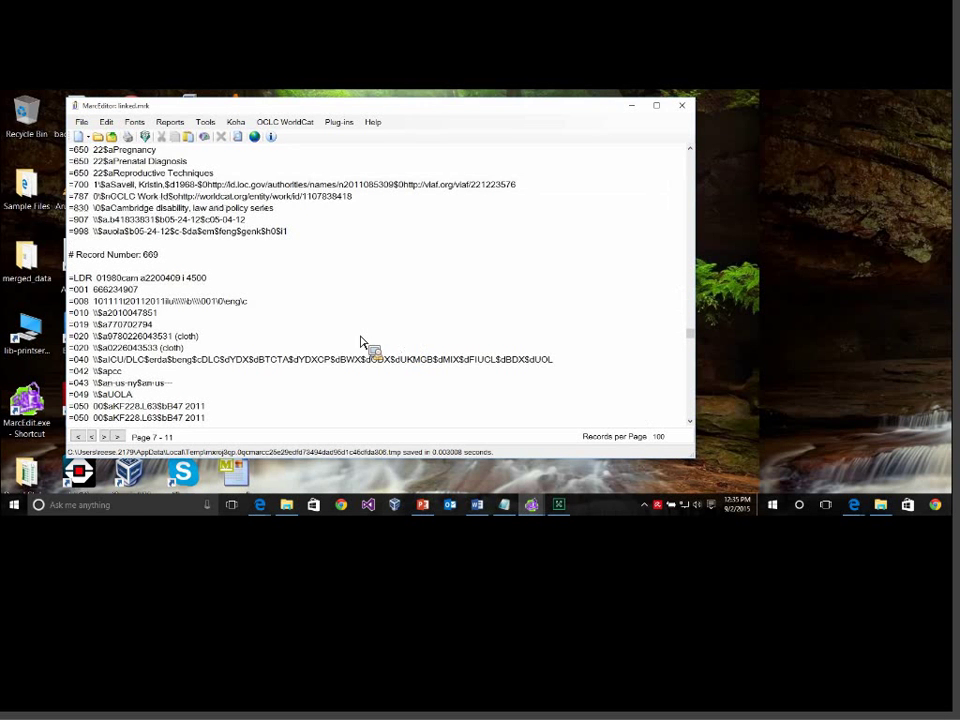
Page forward to page 10 and check the record number comment after its first record.
left_click(104, 436)
left_click(104, 436)
left_click(104, 436)
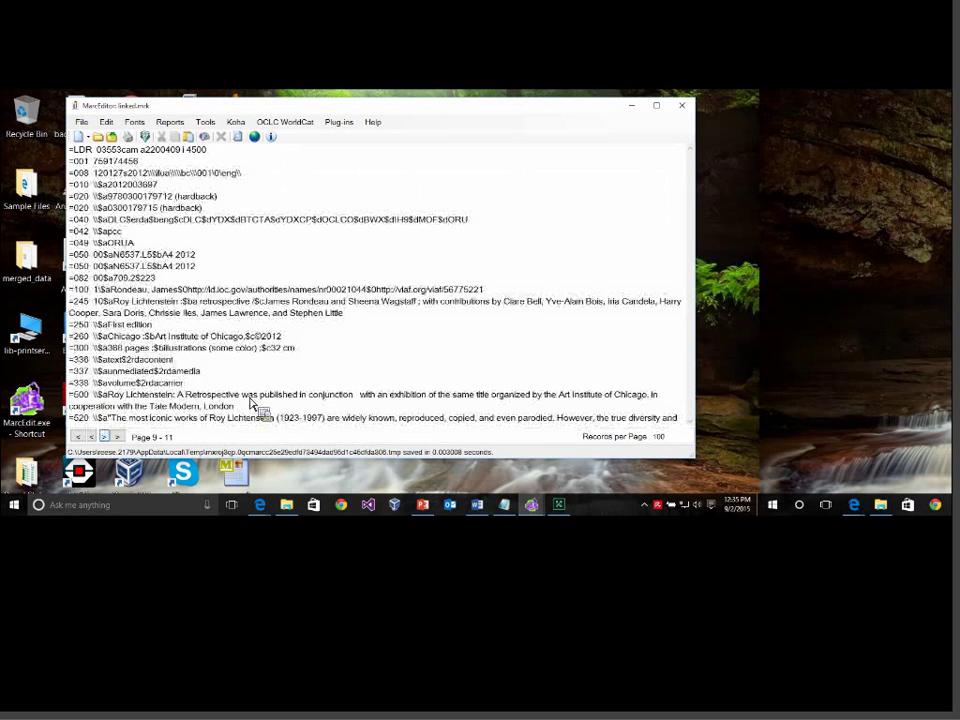
scroll(262, 362, "down", 12)
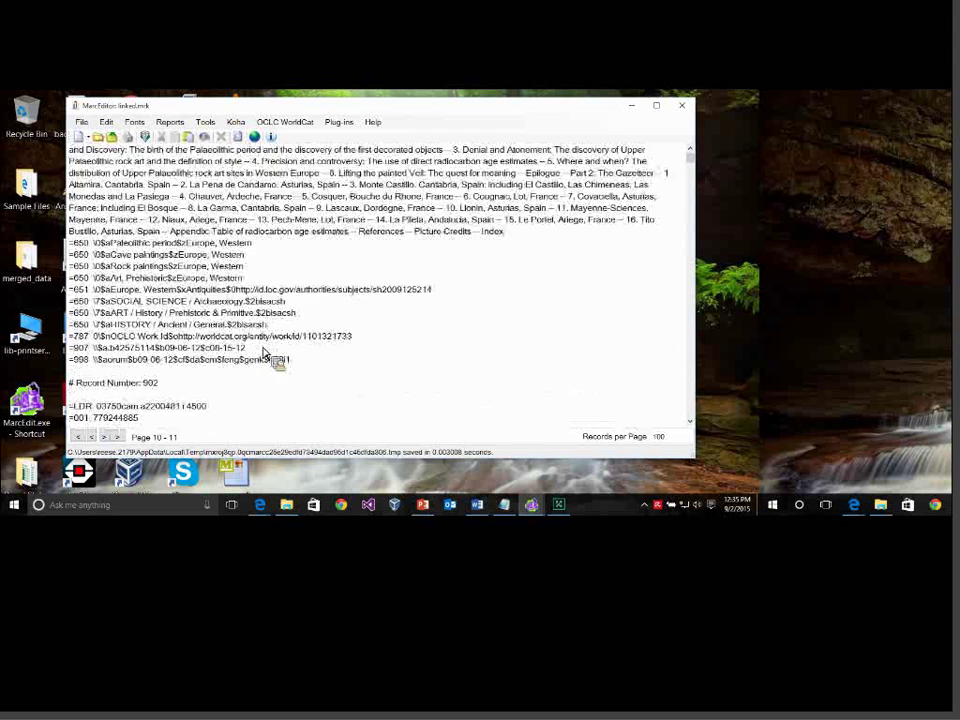
Jump to record 666 and look through its fields down to the next record number comment.
left_click(106, 122)
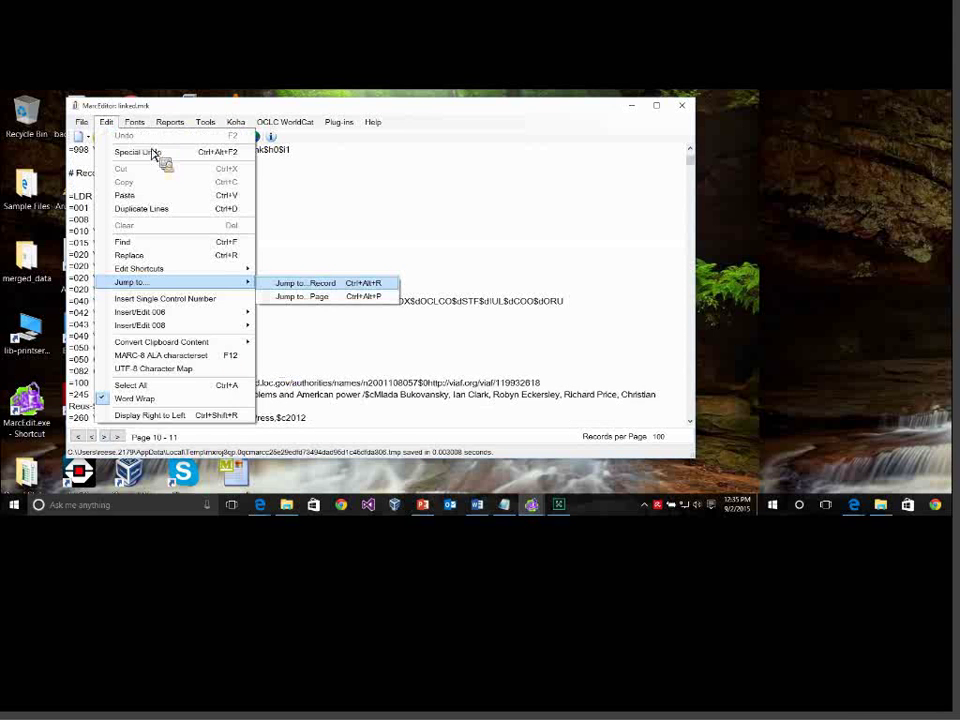
key("Return")
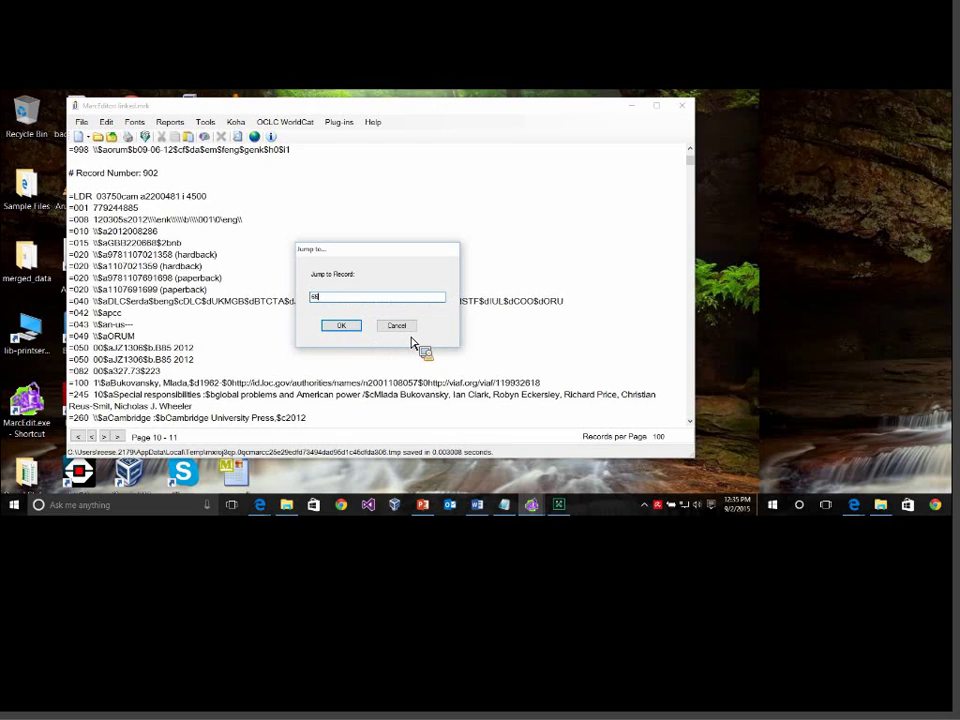
type("688")
key("Return")
scroll(400, 347, "down", 6)
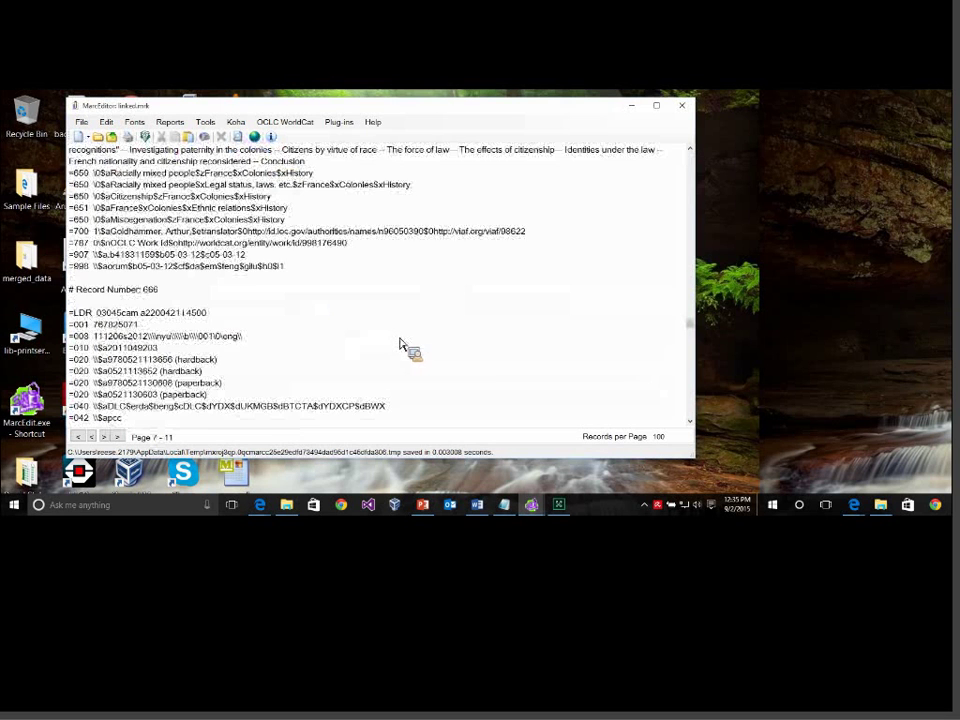
scroll(390, 340, "up", 1)
scroll(246, 321, "down", 4)
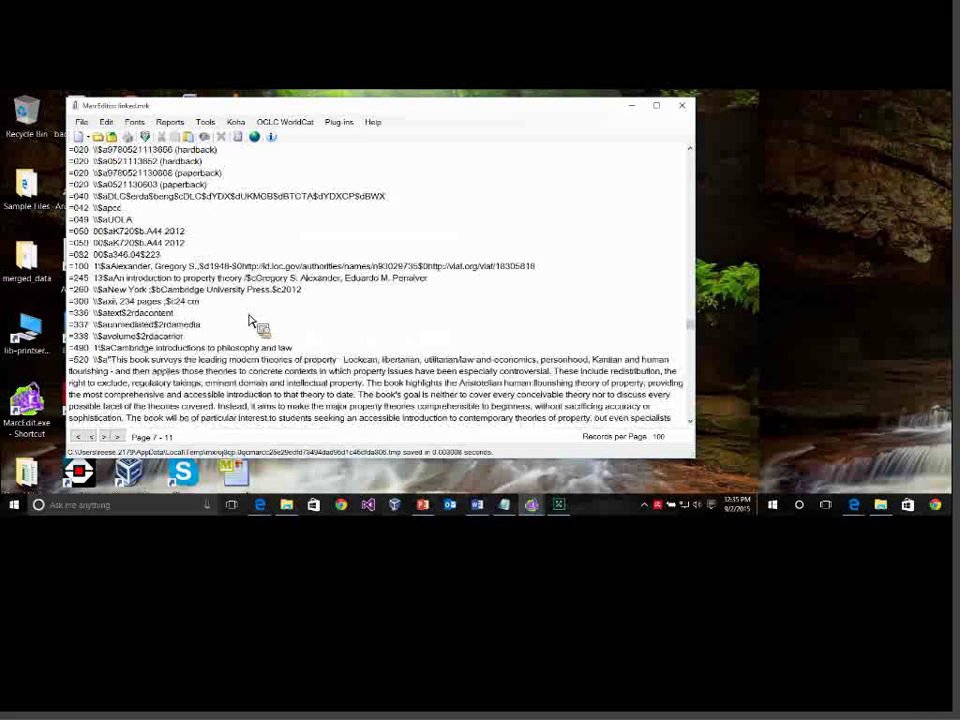
scroll(252, 318, "down", 2)
scroll(252, 318, "down", 1)
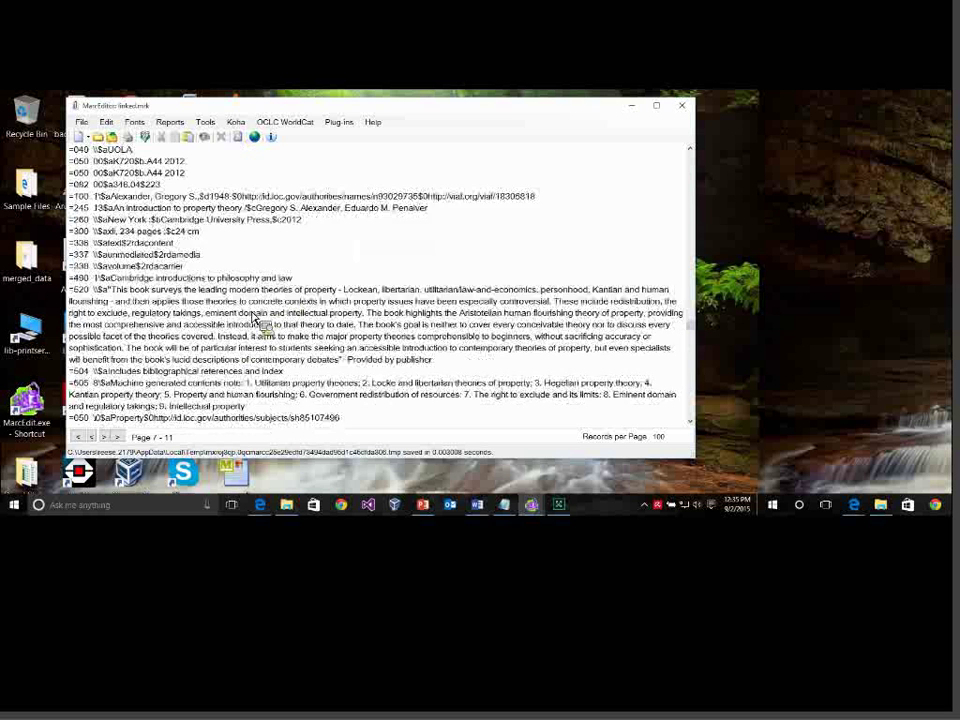
scroll(254, 318, "down", 5)
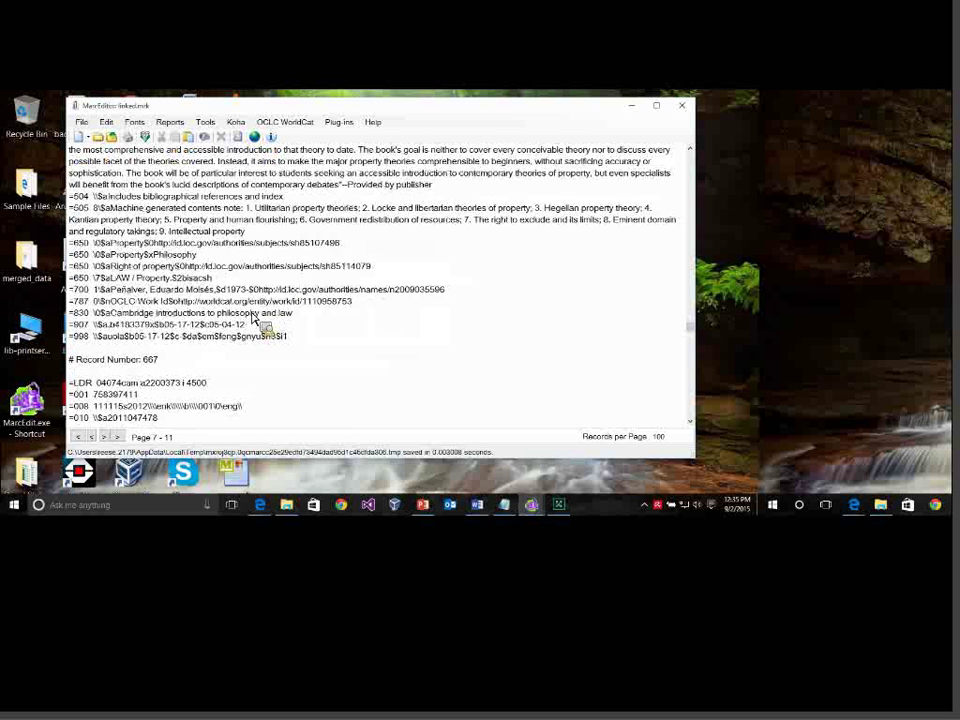
Look through the record number comments on page 7, around record 665 and between the first two records of the page.
scroll(244, 370, "down", 12)
scroll(241, 381, "down", 15)
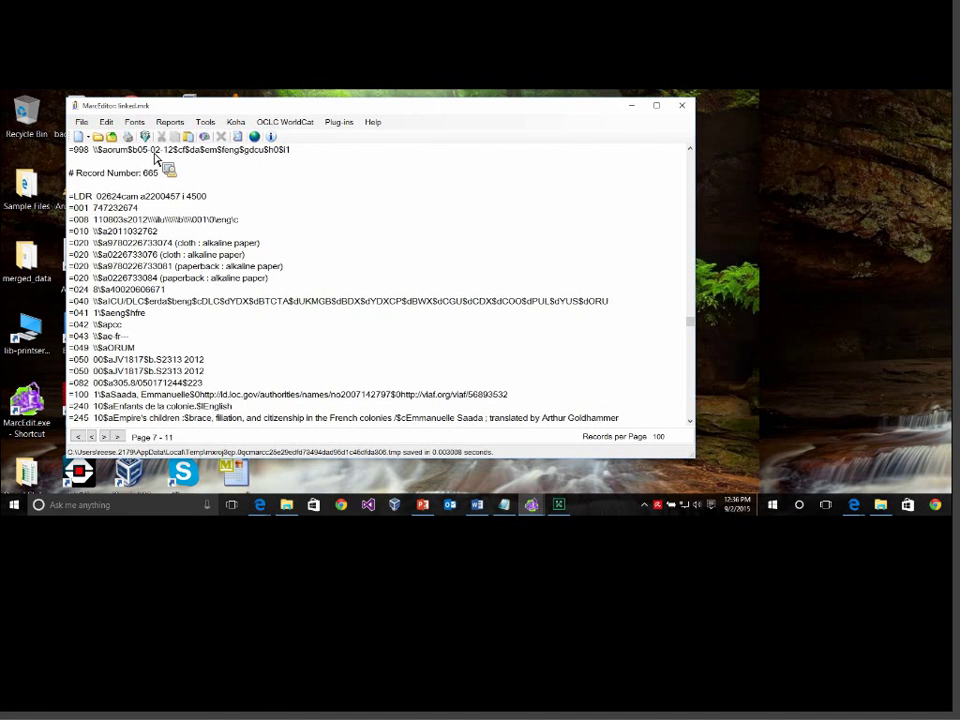
key("ctrl+Home")
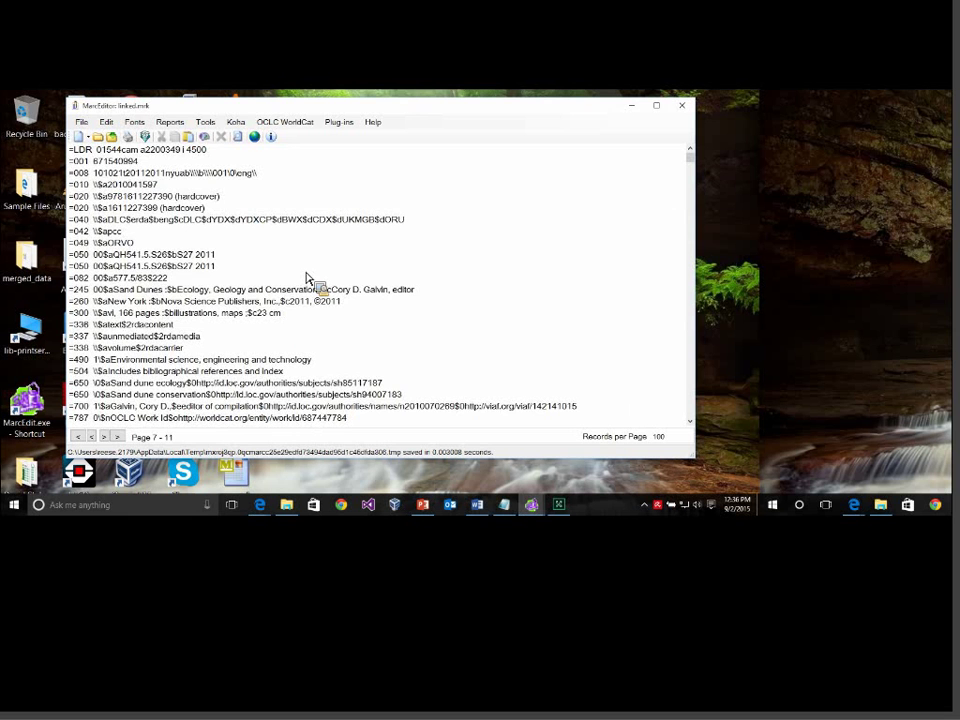
scroll(312, 300, "down", 3)
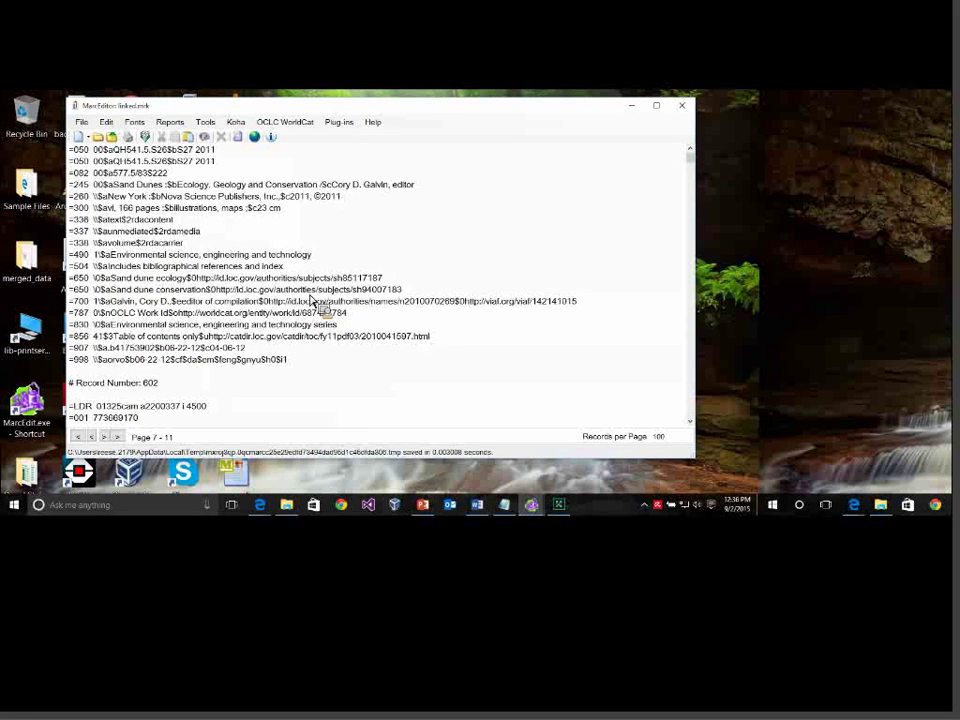
scroll(280, 370, "down", 1)
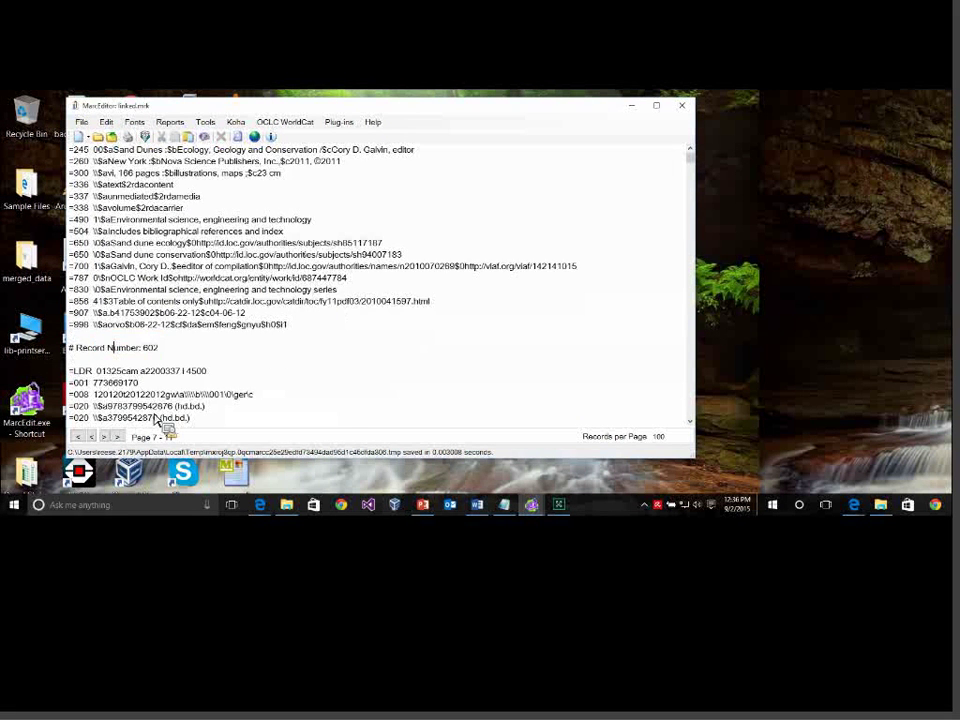
scroll(190, 400, "up", 4)
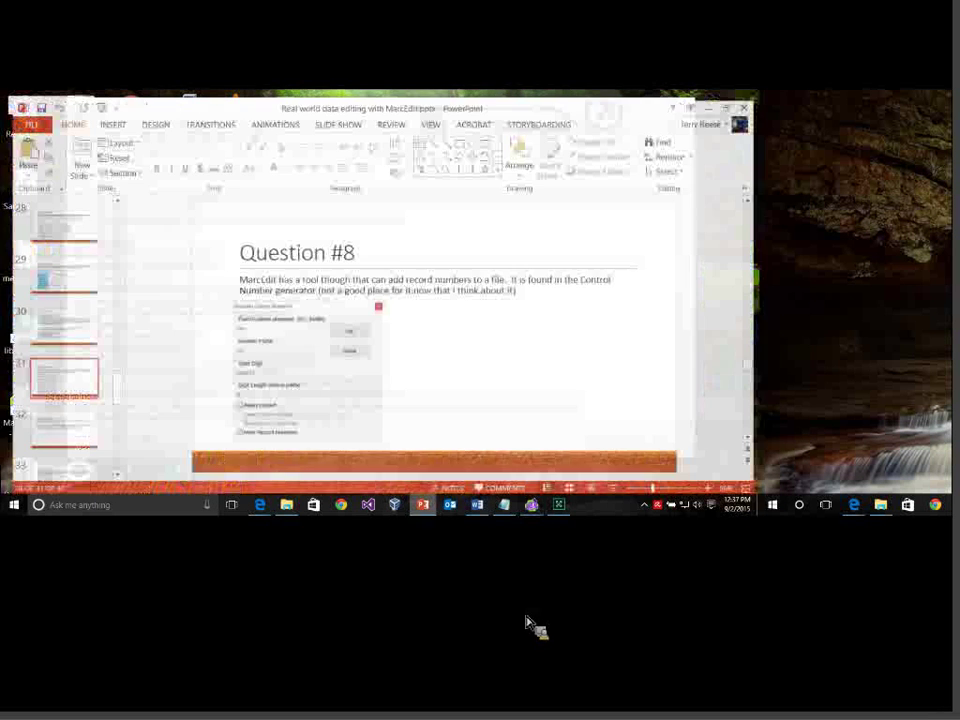
Switch to PowerPoint, start the slide show from the Question #8 slide and advance to Question #9 on automating workflows.
key("shift+F5")
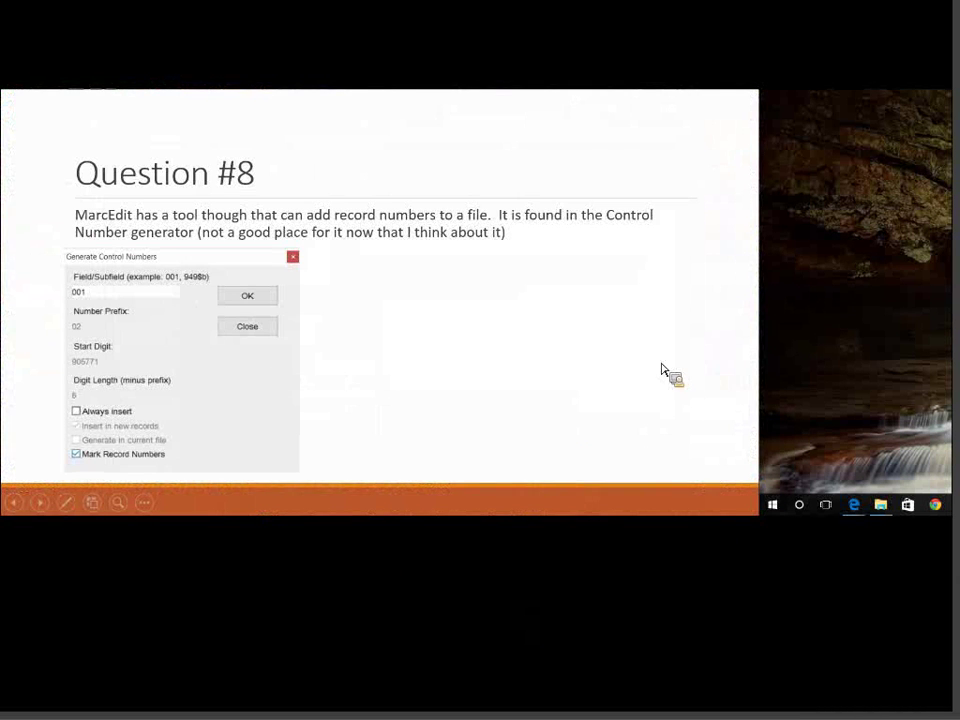
left_click(624, 348)
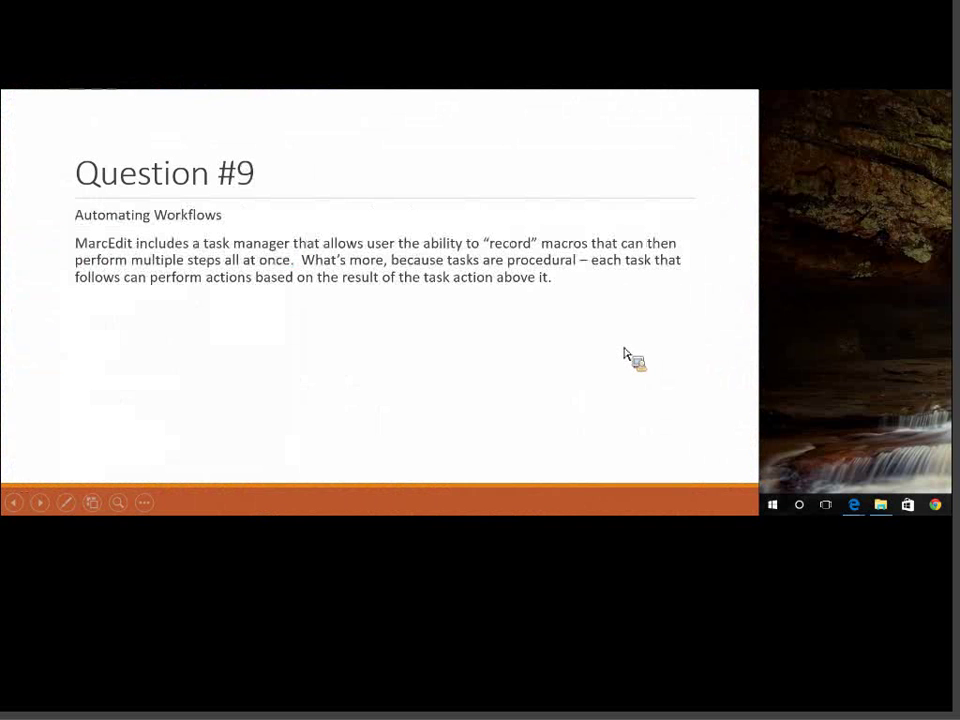
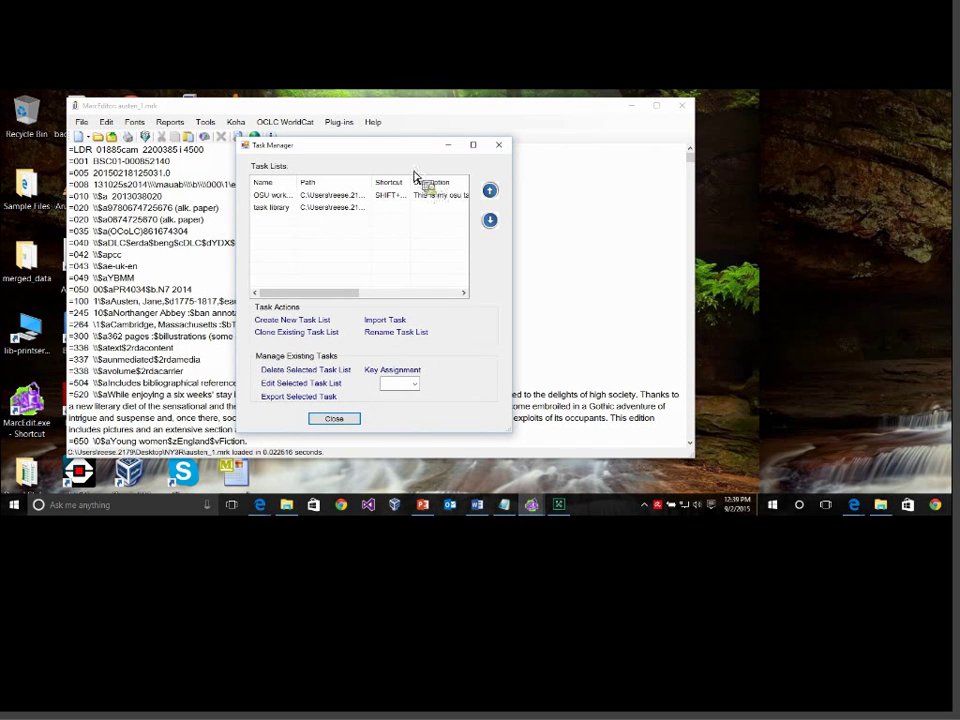
Delete both existing task lists, the task library and the OSU one, from the Task Manager.
left_click(400, 207)
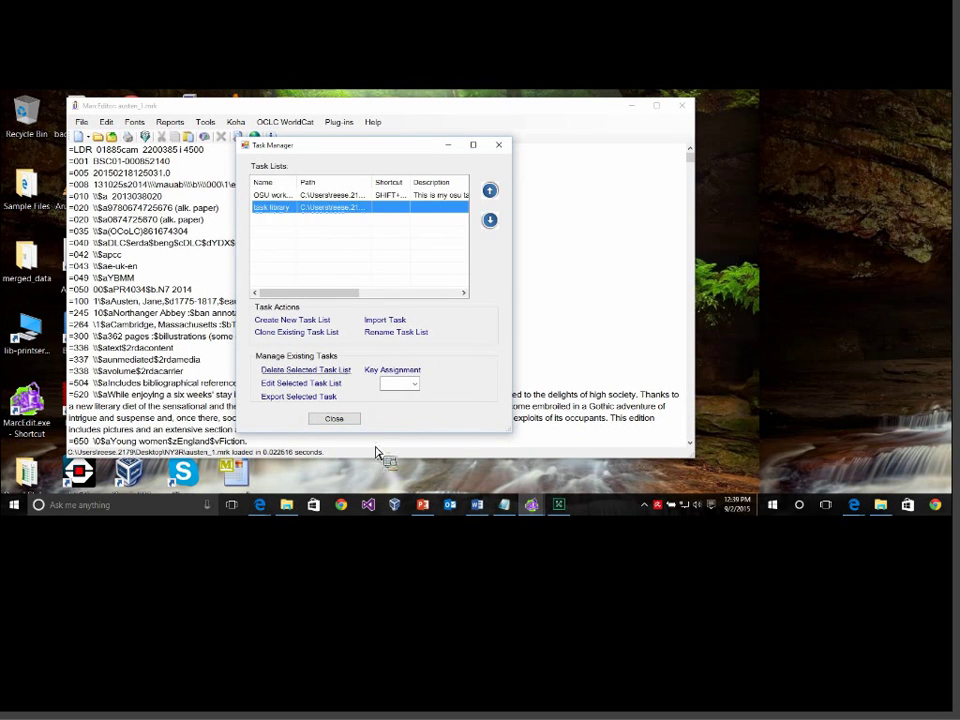
left_click(340, 370)
left_click(376, 331)
left_click(282, 196)
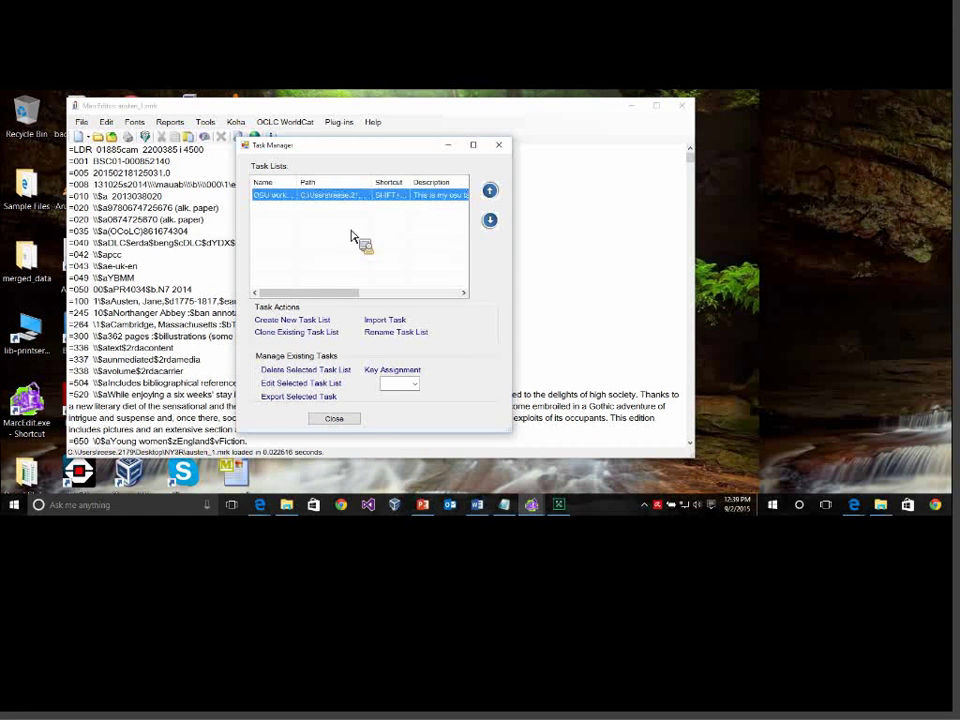
left_click(296, 370)
key("Return")
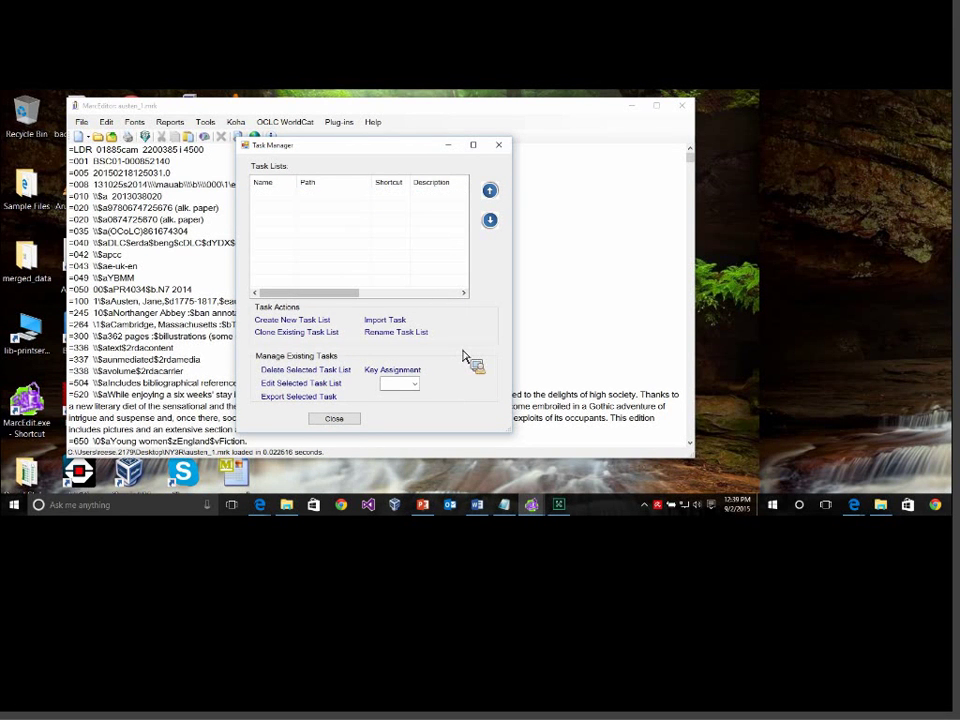
Create two new task lists named "New Task" and "Task Library".
left_click(292, 319)
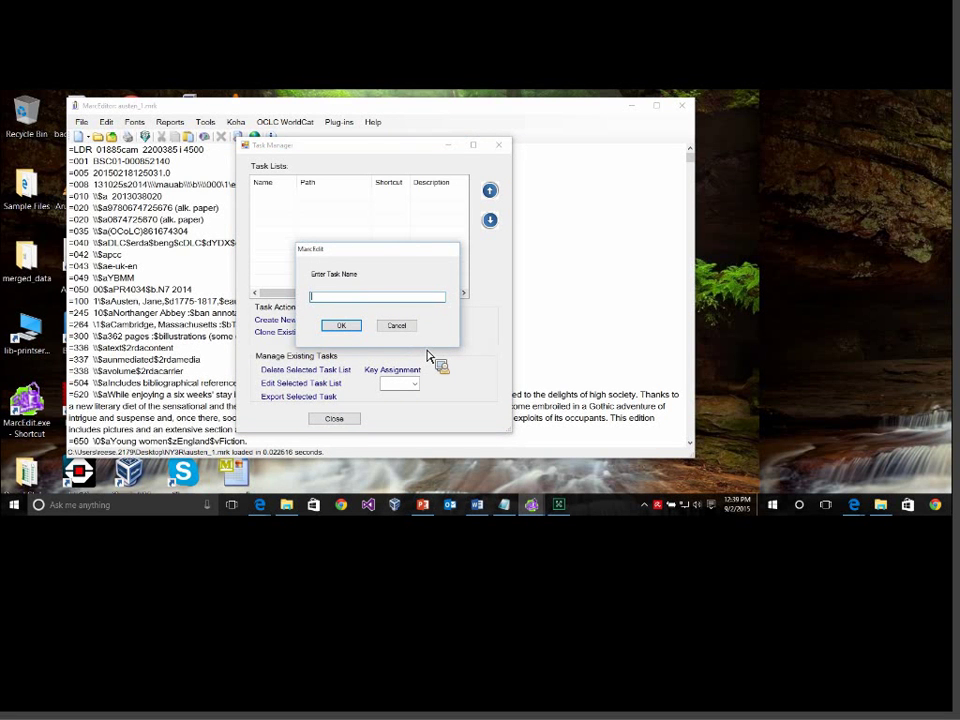
type("New Task")
key("Return")
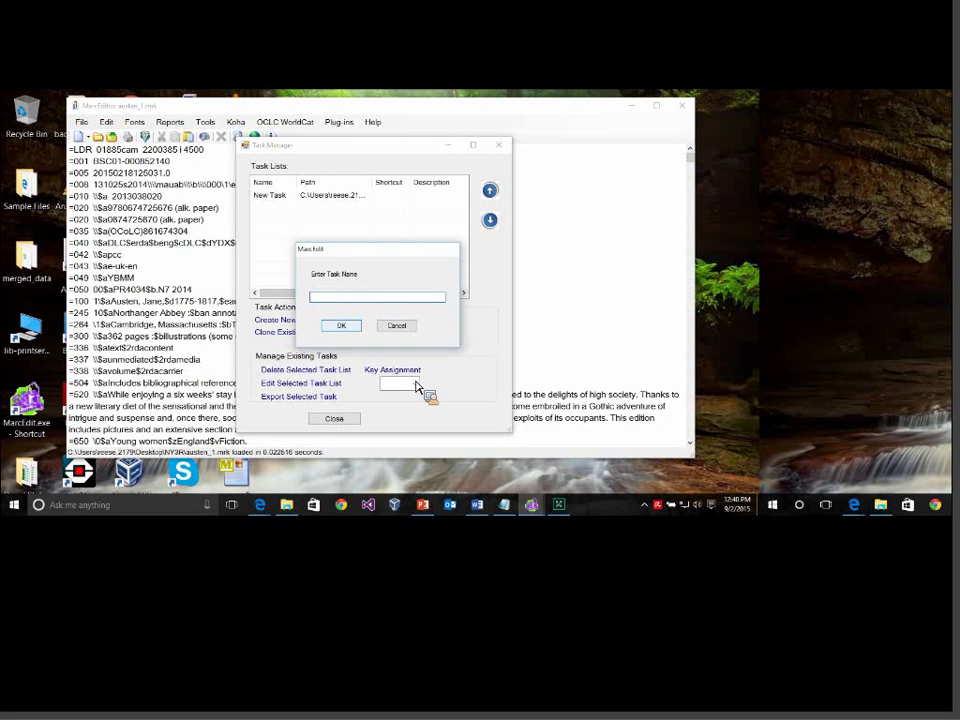
type("Task Library")
key("Return")
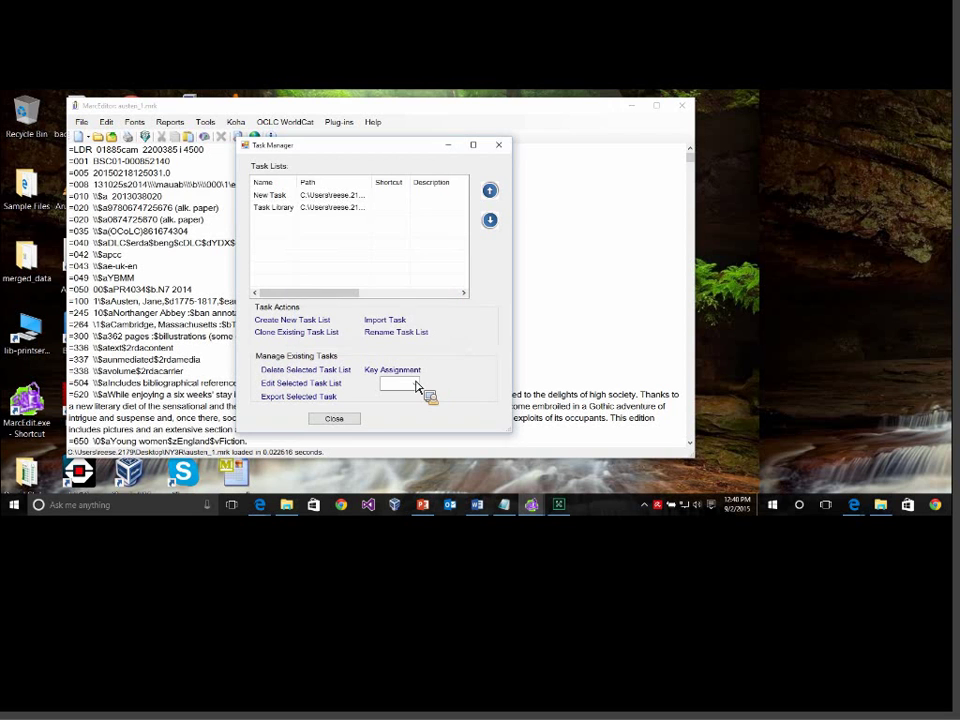
Rename the New Task list to "Vendor #1".
left_click(350, 196)
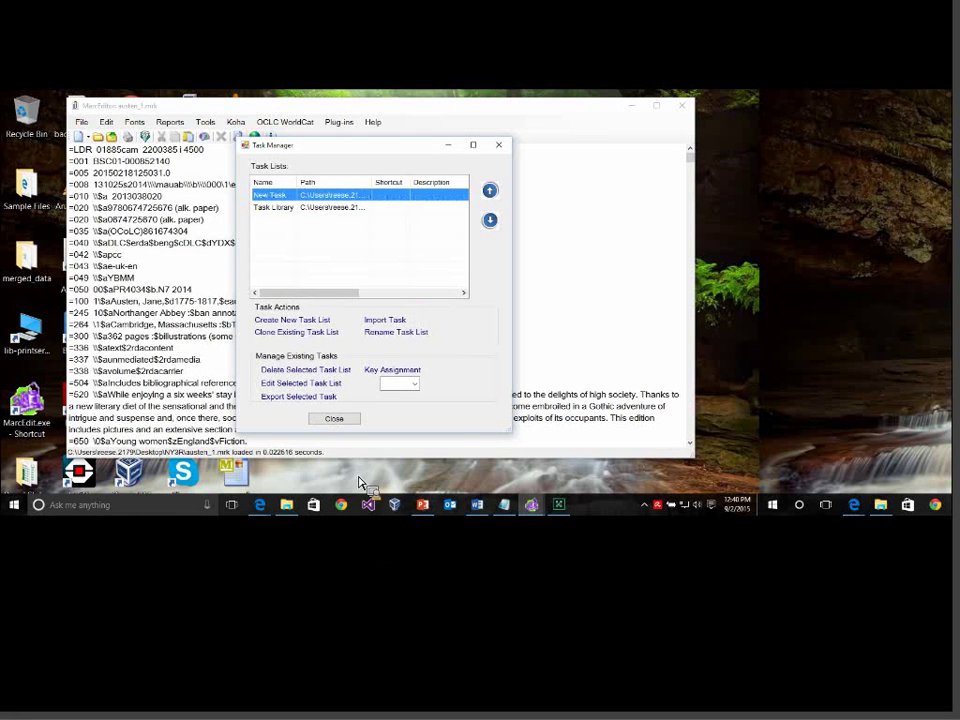
left_click(396, 332)
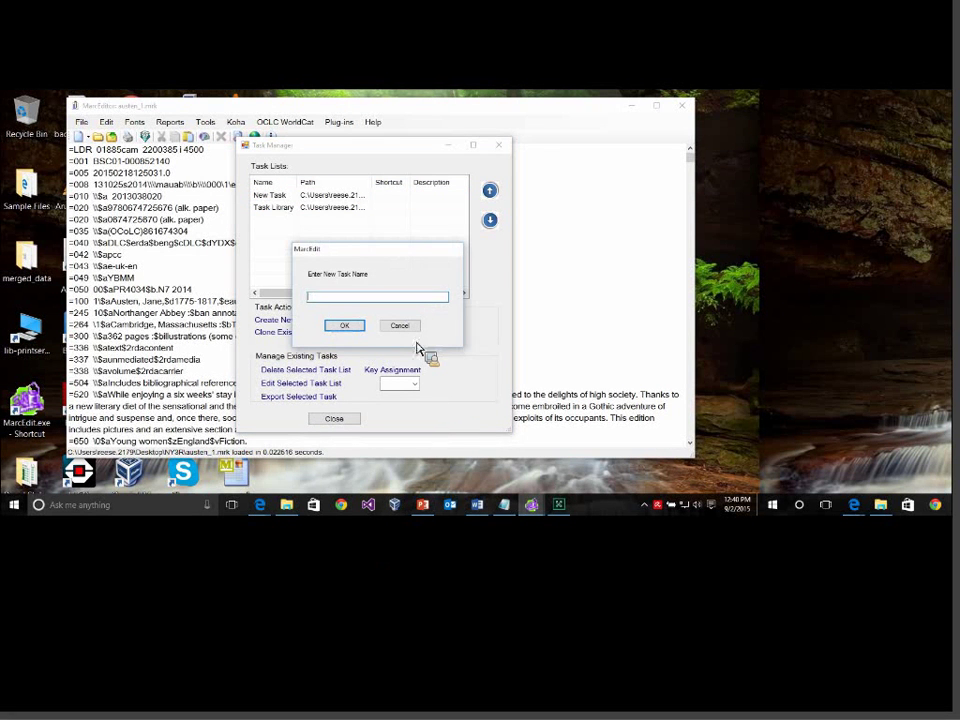
type("Vendor #1")
key("Return")
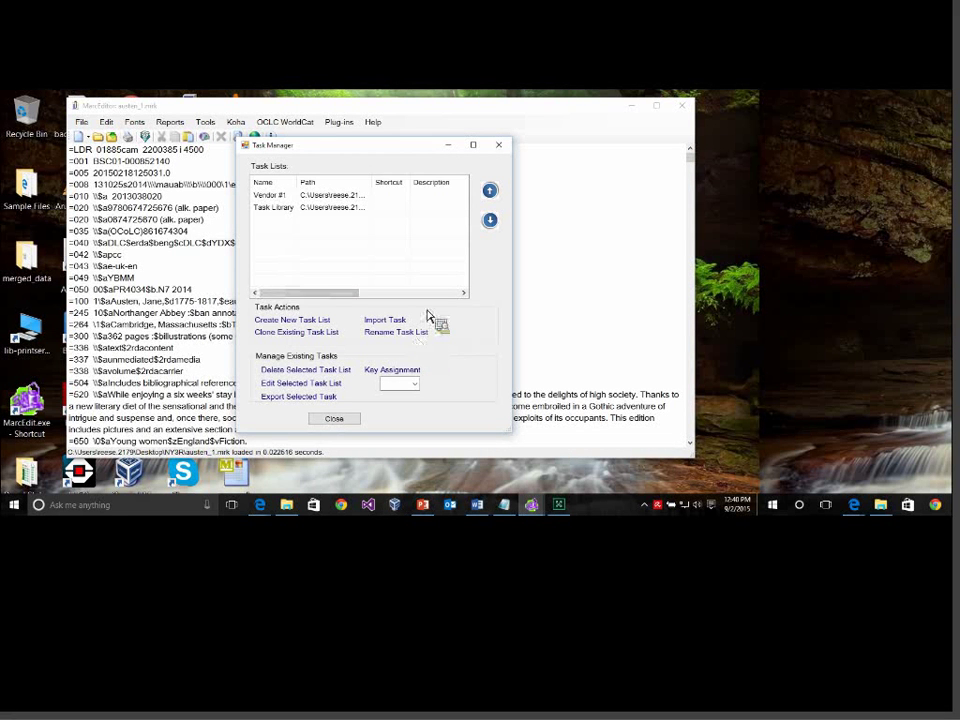
Describe the Task Library list as "This is my general task Library" and give it a task adding field 500 with "\\$aAutomatically edited.".
left_click(338, 250)
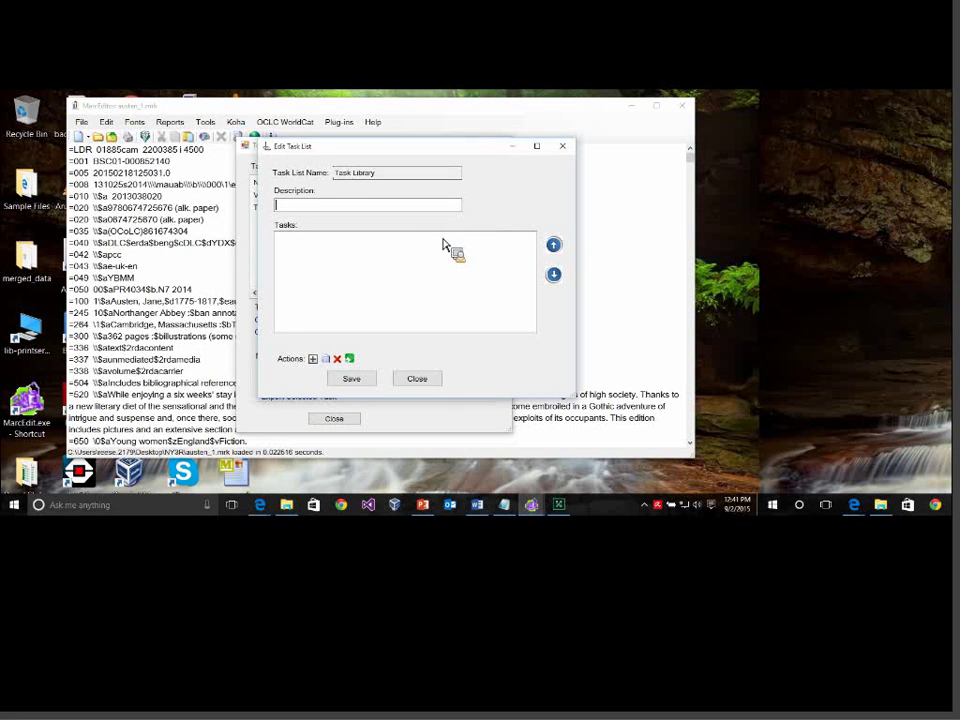
type("This is my general task Library")
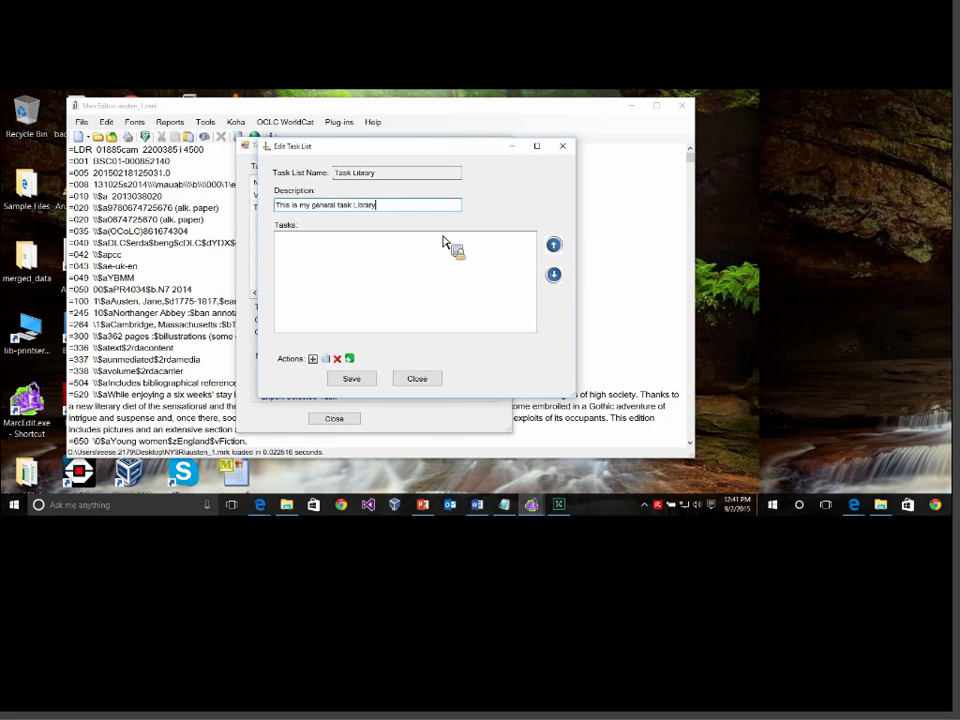
left_click(313, 358)
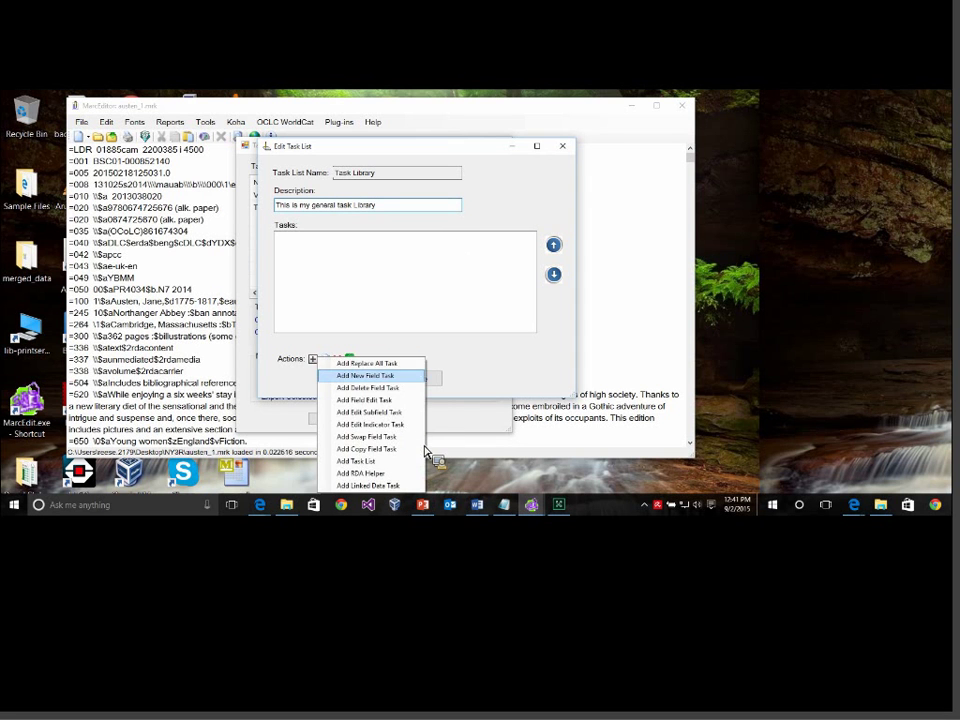
left_click(365, 375)
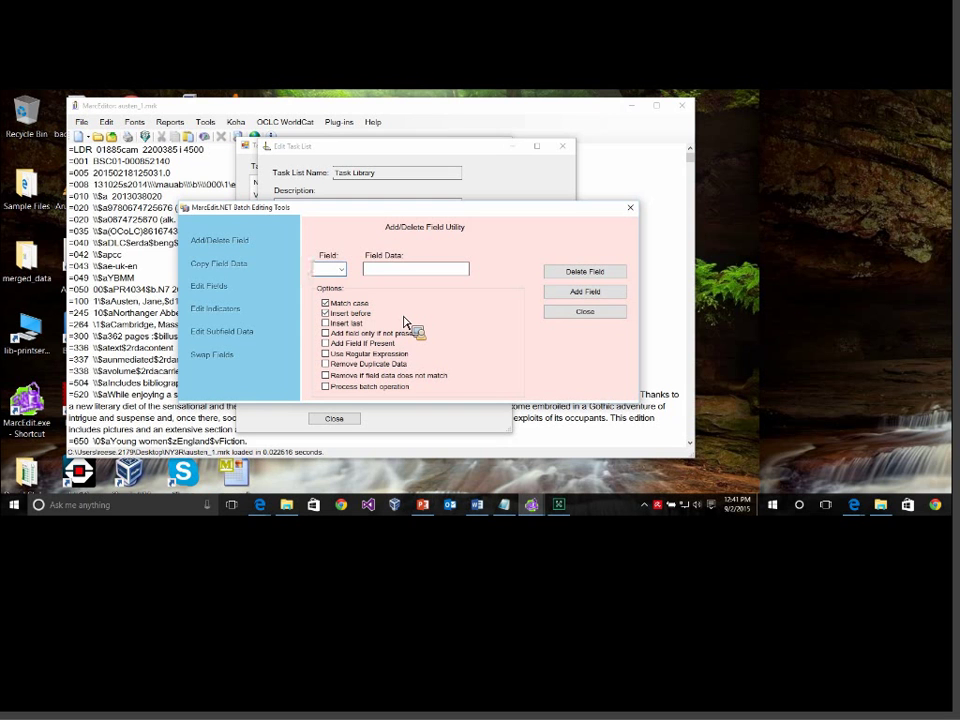
type("8")
type("00")
key("Tab")
type("\\\\$aAutomatically edited,")
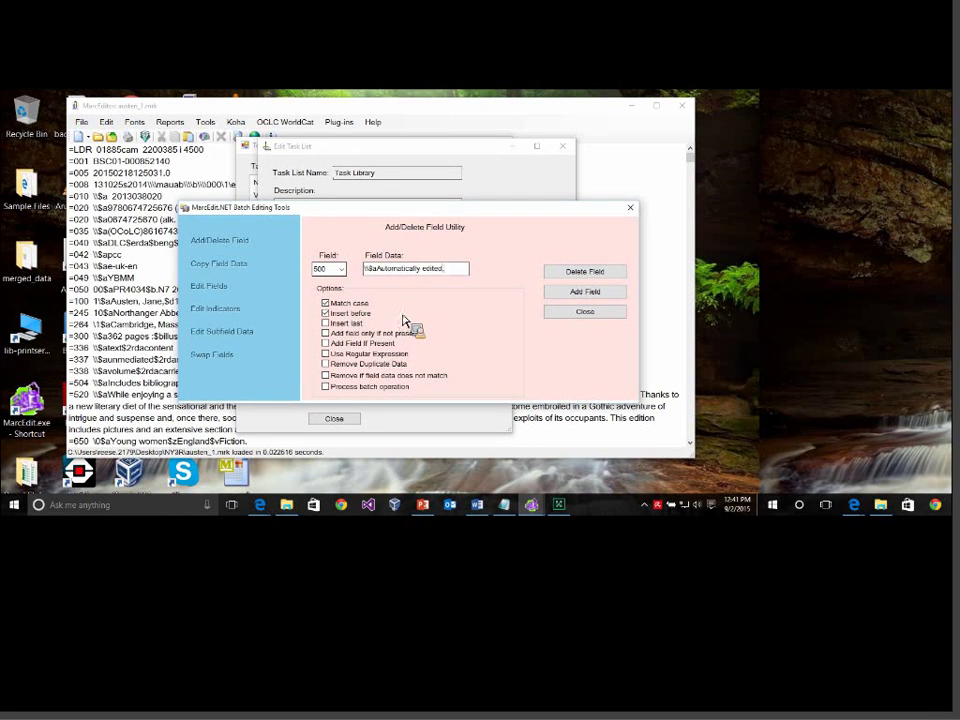
left_click(580, 291)
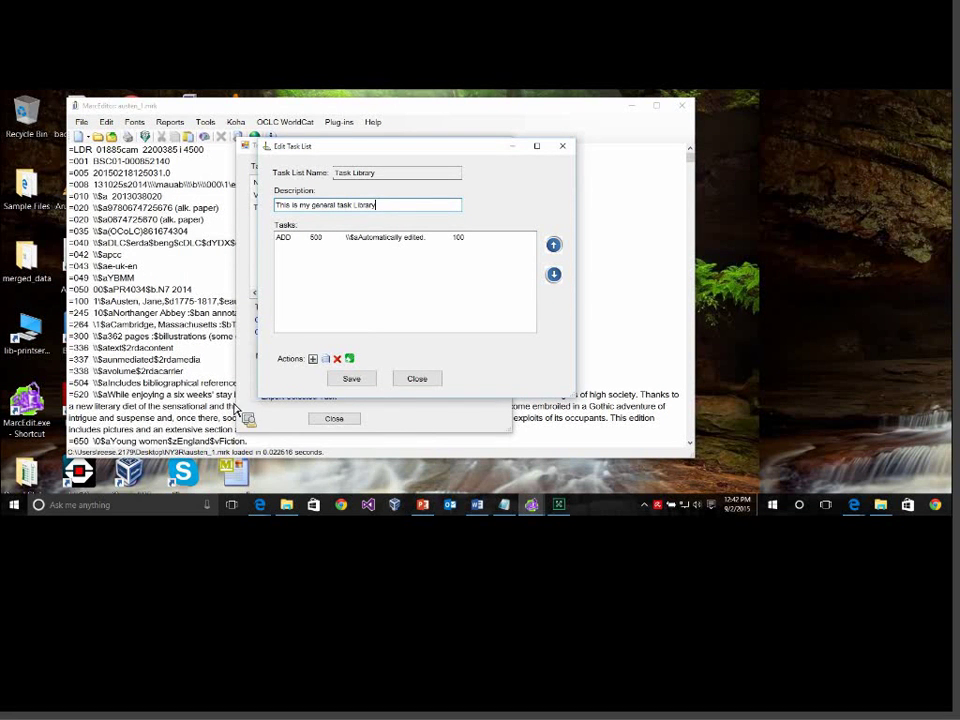
Add an RDA Helper task to the Task Library list.
left_click(312, 358)
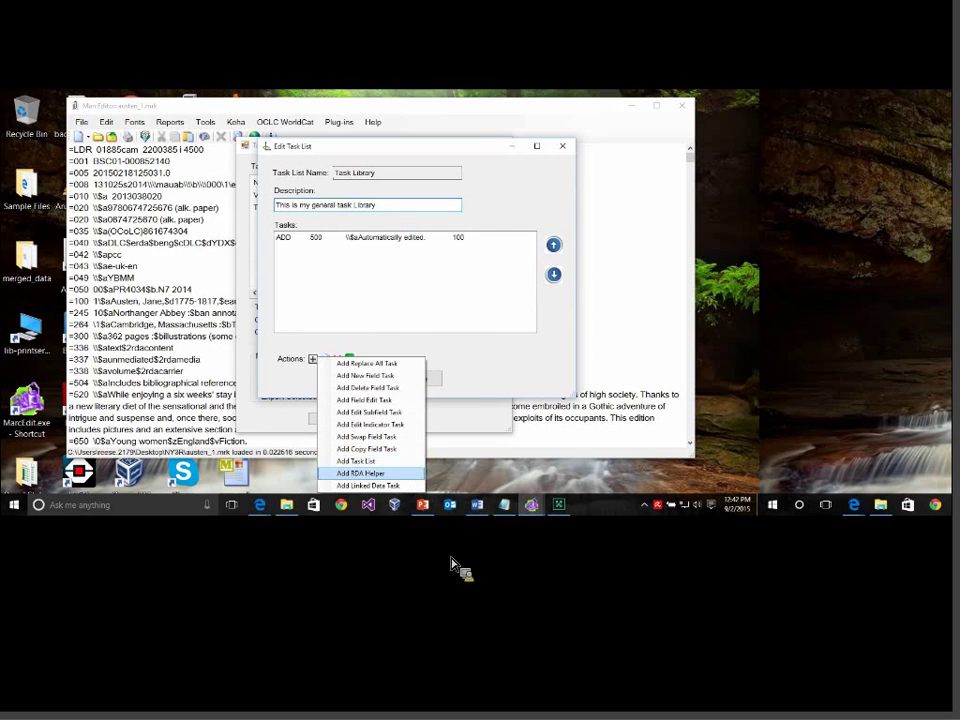
left_click(360, 473)
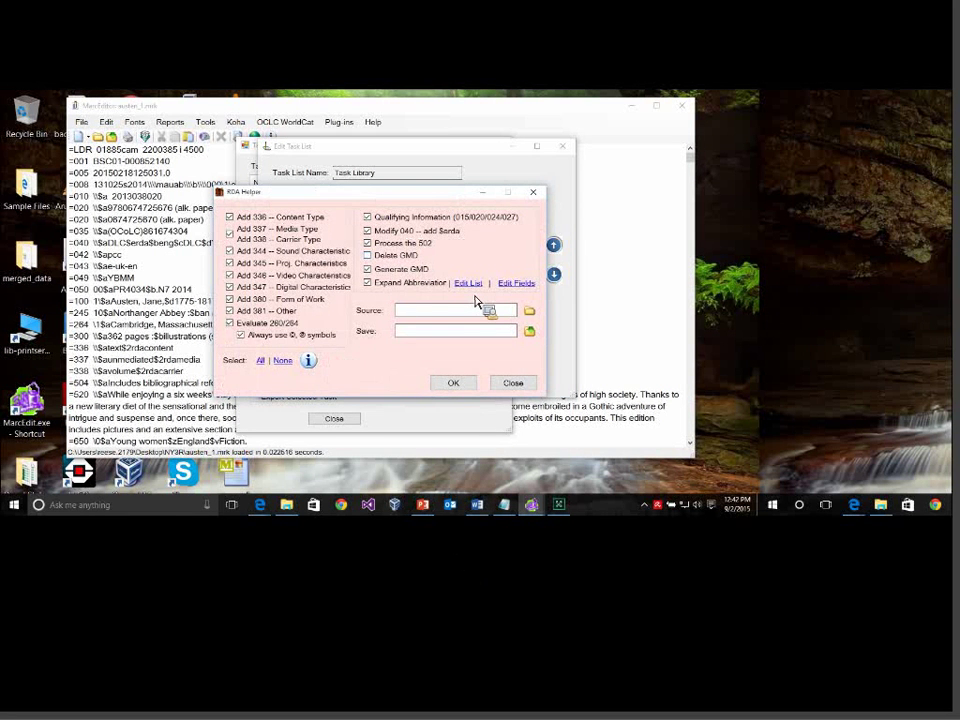
left_click(368, 269)
left_click(368, 255)
key("Return")
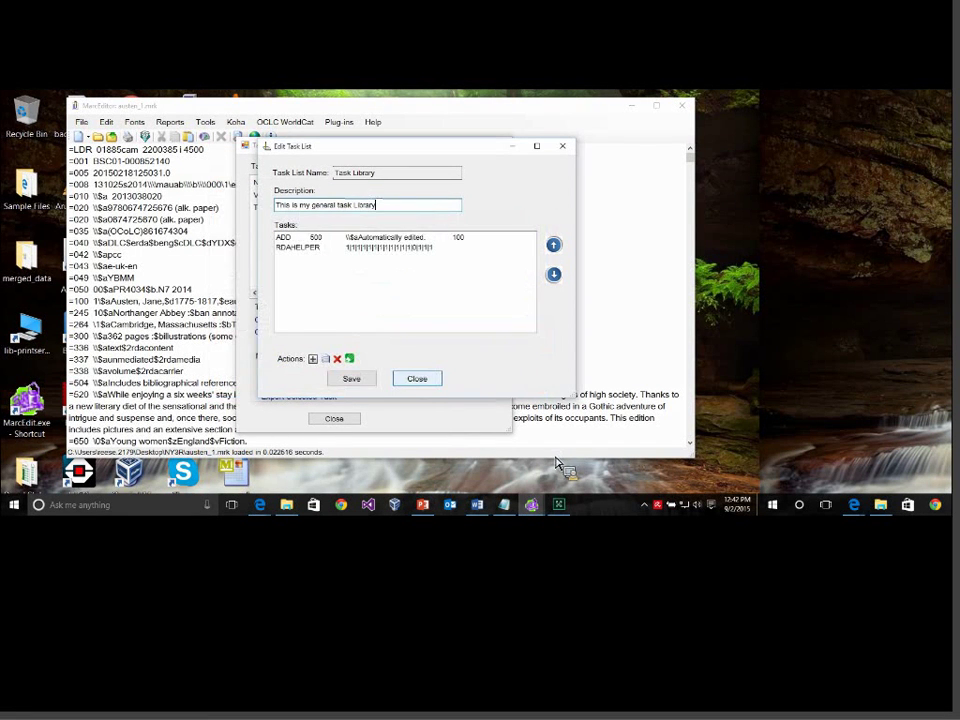
Add a task deleting field 050 to the Task Library list, and save the list.
left_click(313, 358)
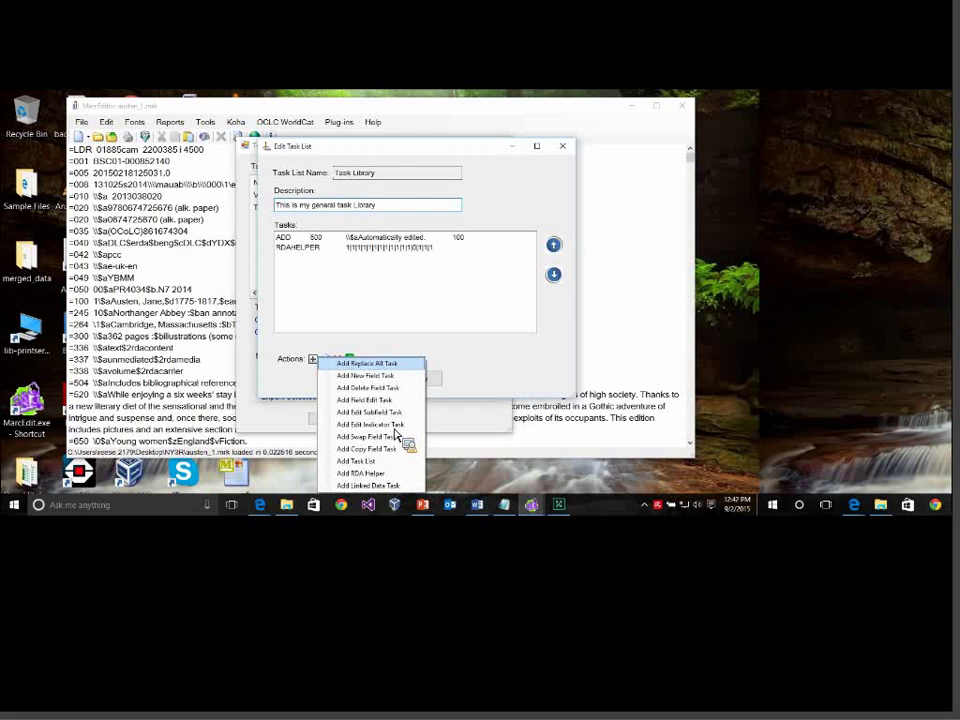
key("Down")
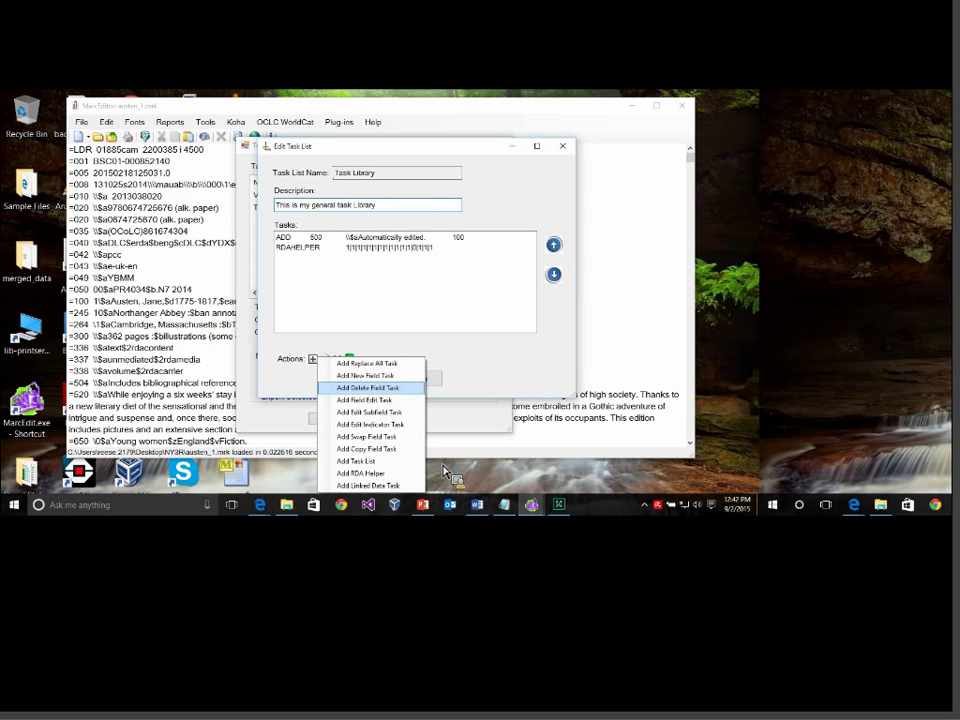
key("Return")
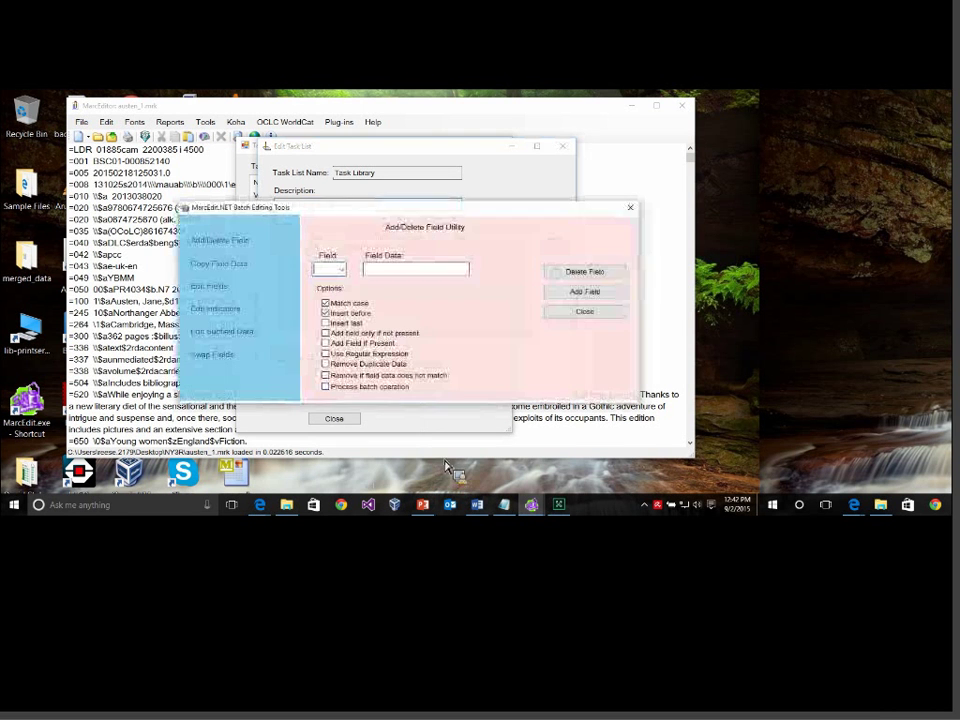
type("650")
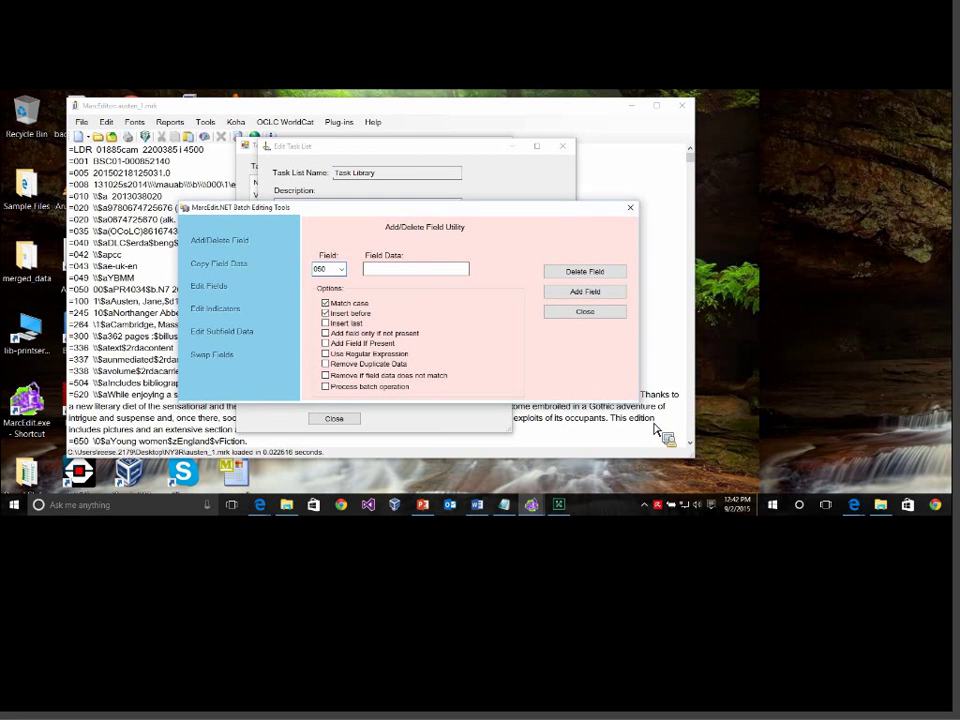
left_click(585, 271)
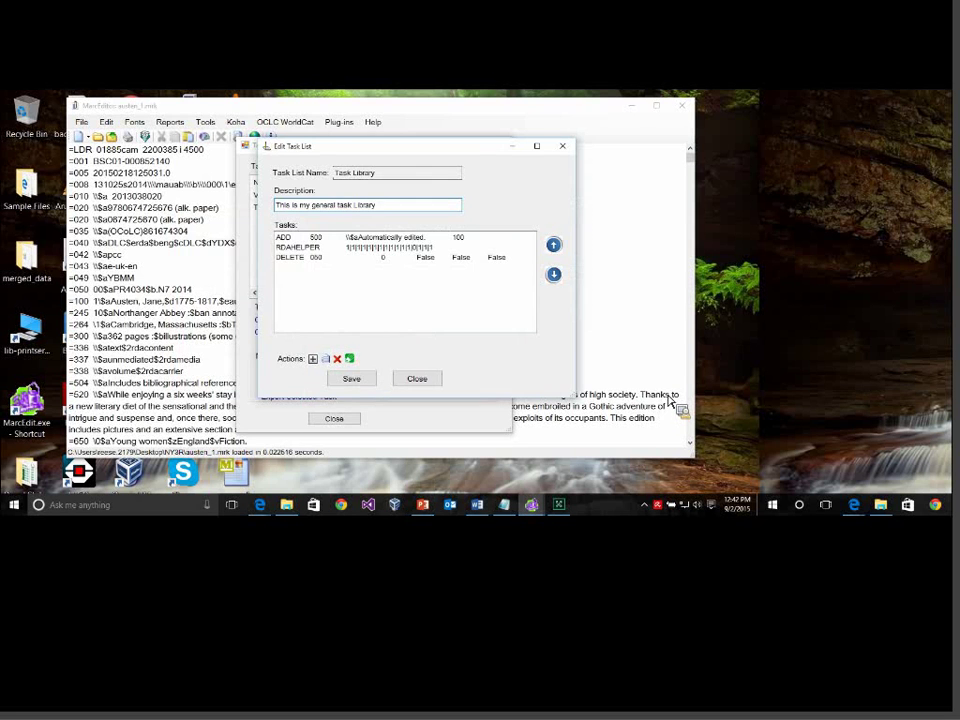
key("Return")
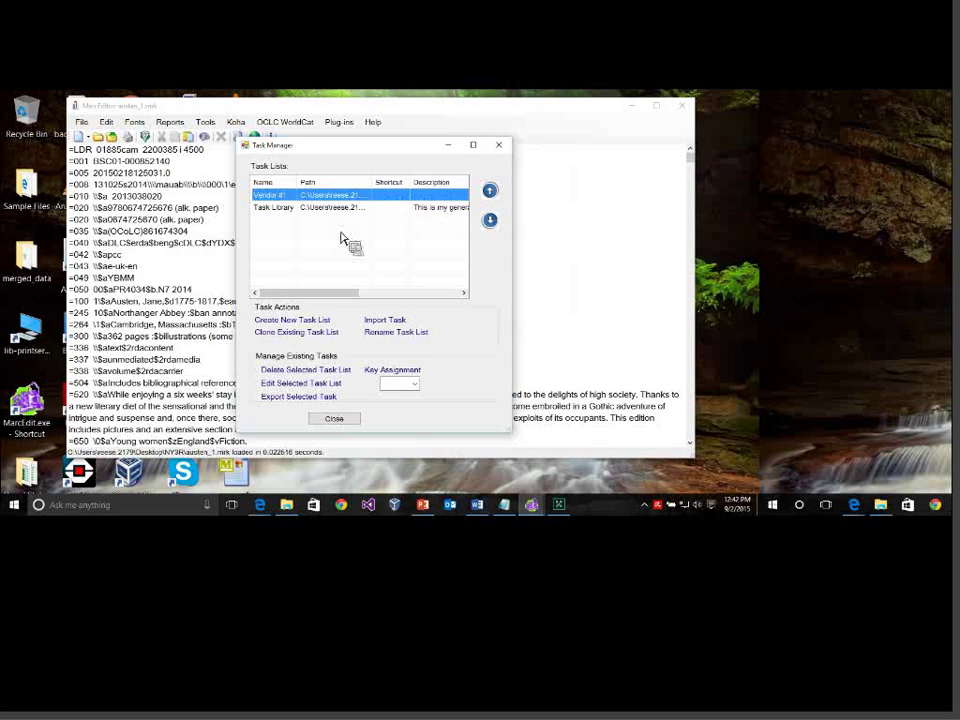
Open the Vendor #1 task list for editing and describe it as "This is for Vendor 1 -- specific Tasks".
left_click(300, 383)
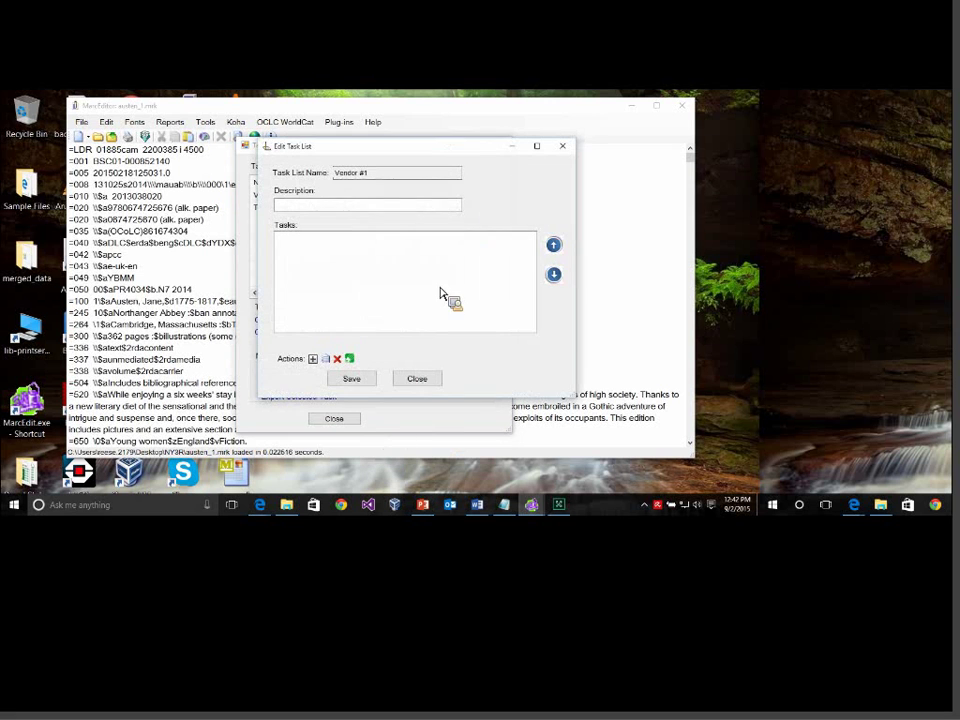
left_click(390, 205)
type("Thiis is for Vendor 1")
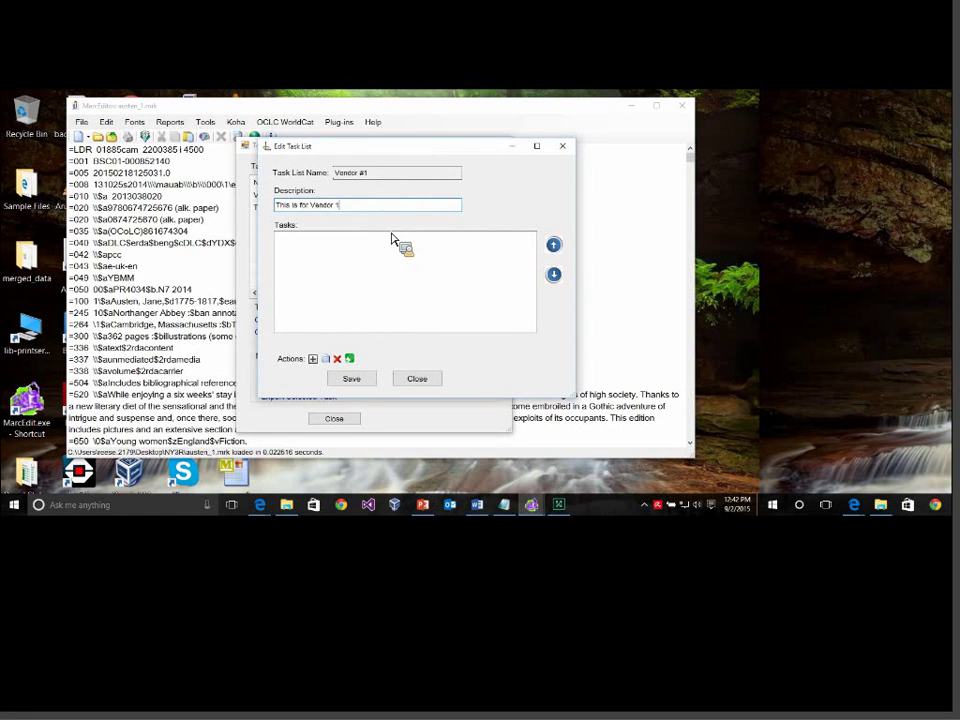
type(" -- specificTasks")
left_click(313, 358)
left_click(350, 364)
left_click(488, 296)
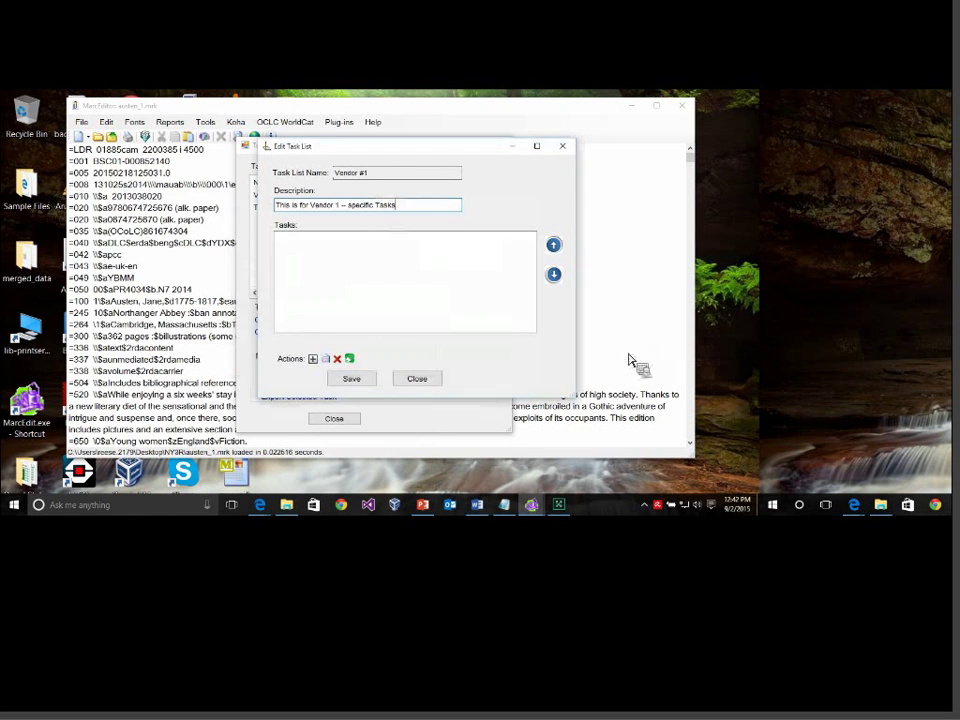
Add a task to the Vendor #1 list that adds field 999 with "\\$aPurchased from Vendor 1.".
left_click(313, 358)
left_click(350, 376)
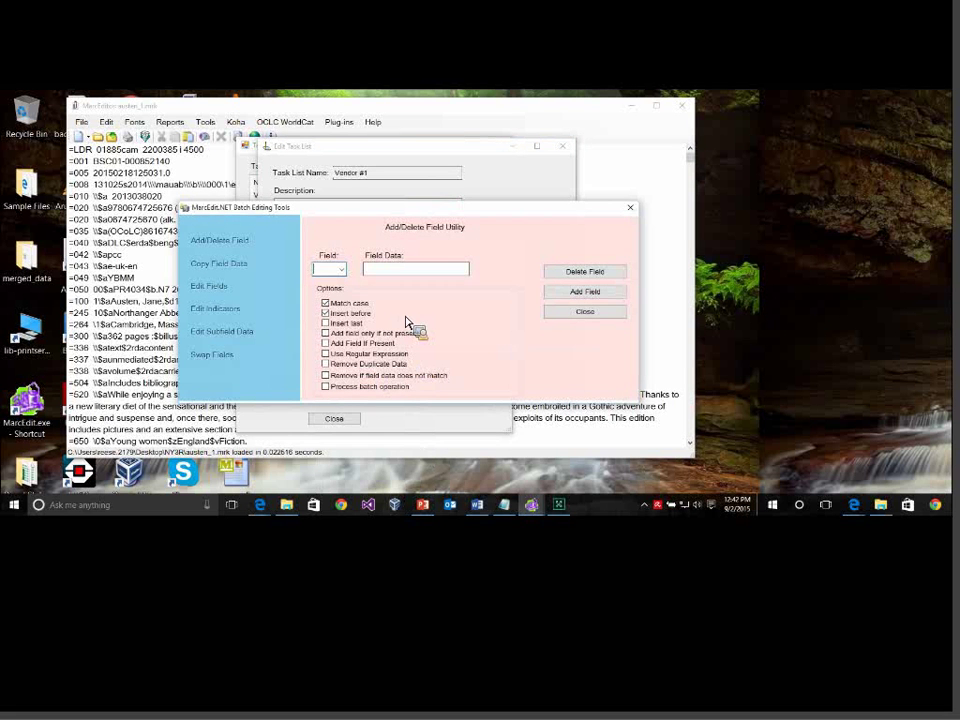
type("999")
key("Tab")
type("\\$")
key("BackSpace")
key("BackSpace")
type("$aPurchased from Vendor 1.")
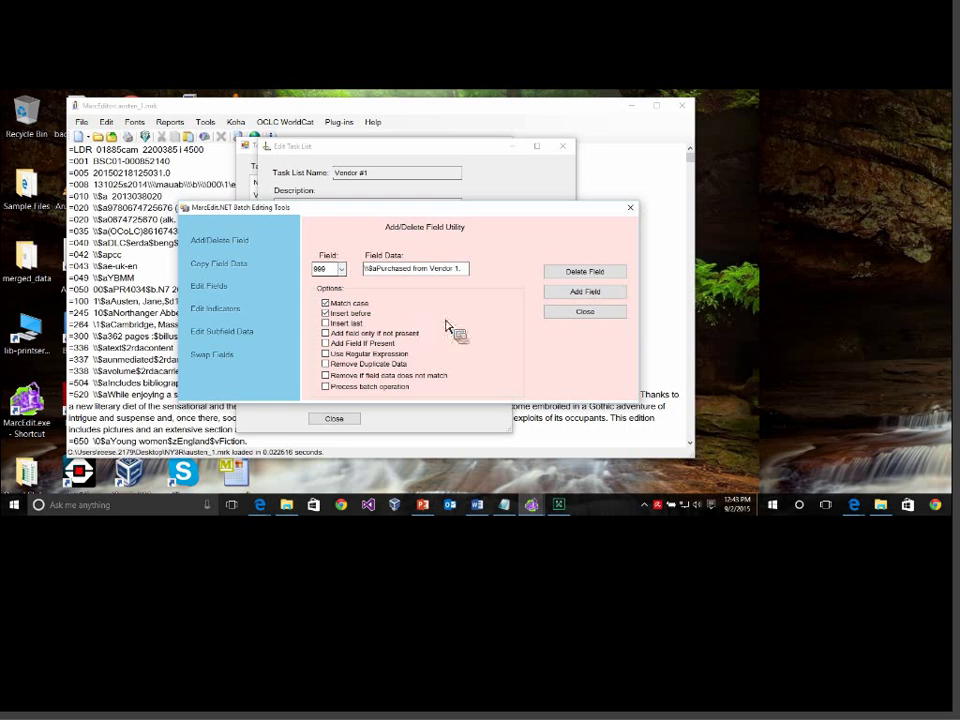
left_click(585, 291)
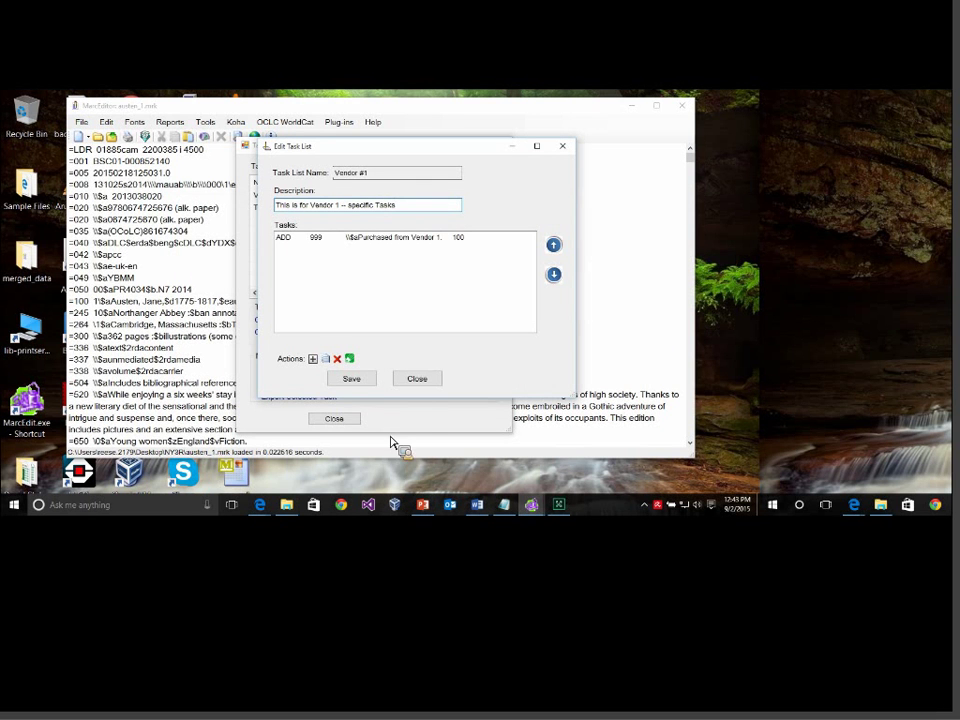
Add a task to the Vendor #1 list that deletes 856 fields containing "myproxy.edu".
left_click(312, 358)
left_click(364, 388)
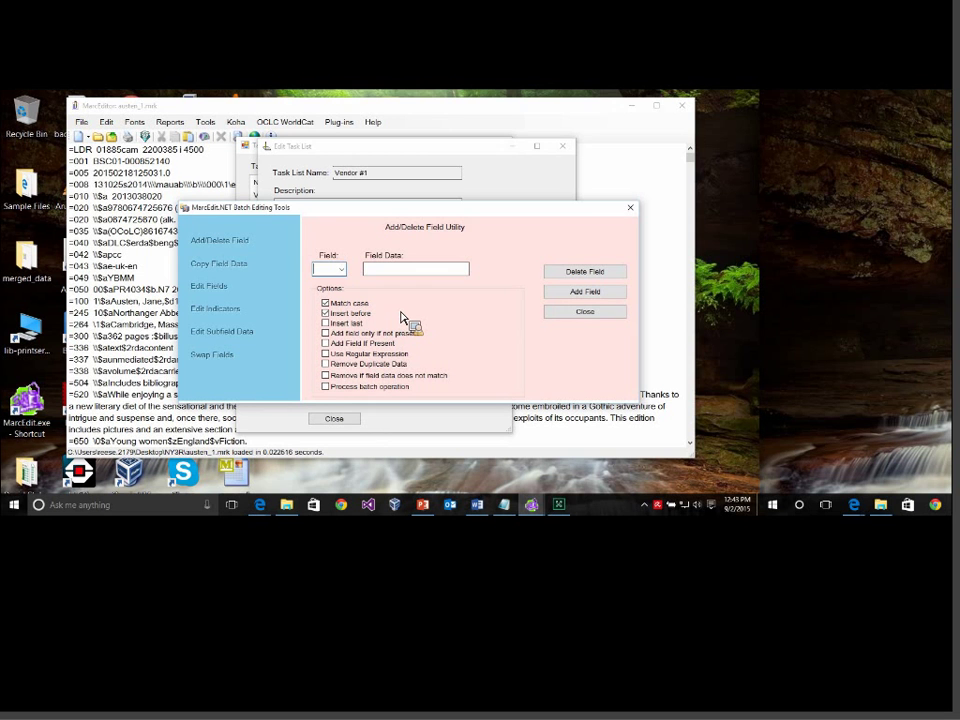
type("56")
type("myproxy.edu")
key("space")
key("Return")
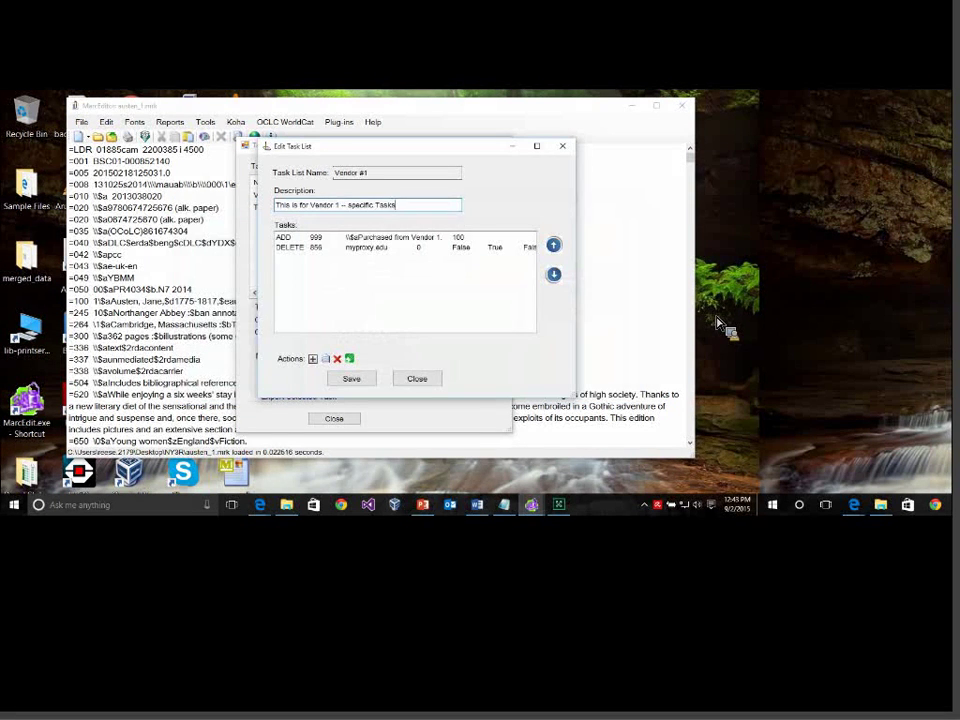
Nest the existing Task Library list inside the Vendor #1 task list.
left_click(313, 358)
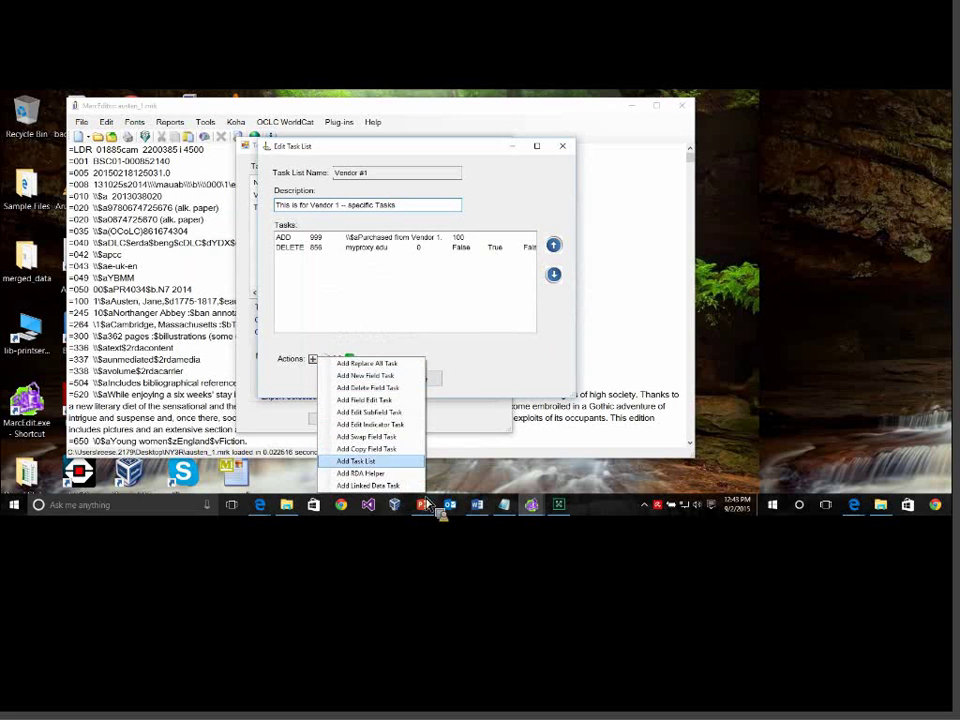
left_click(375, 461)
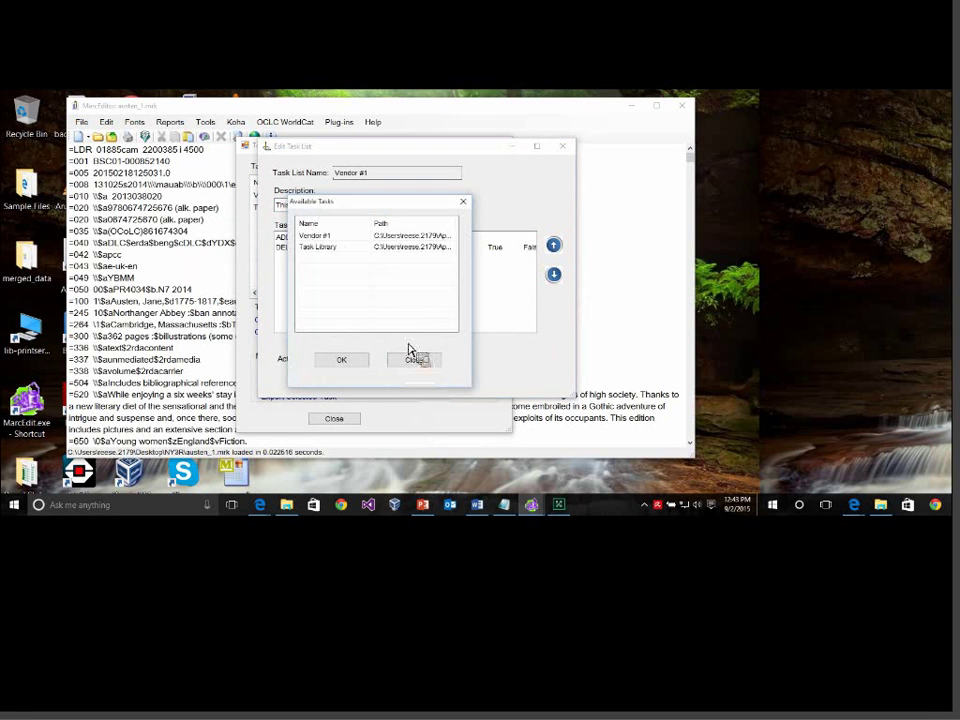
double_click(398, 247)
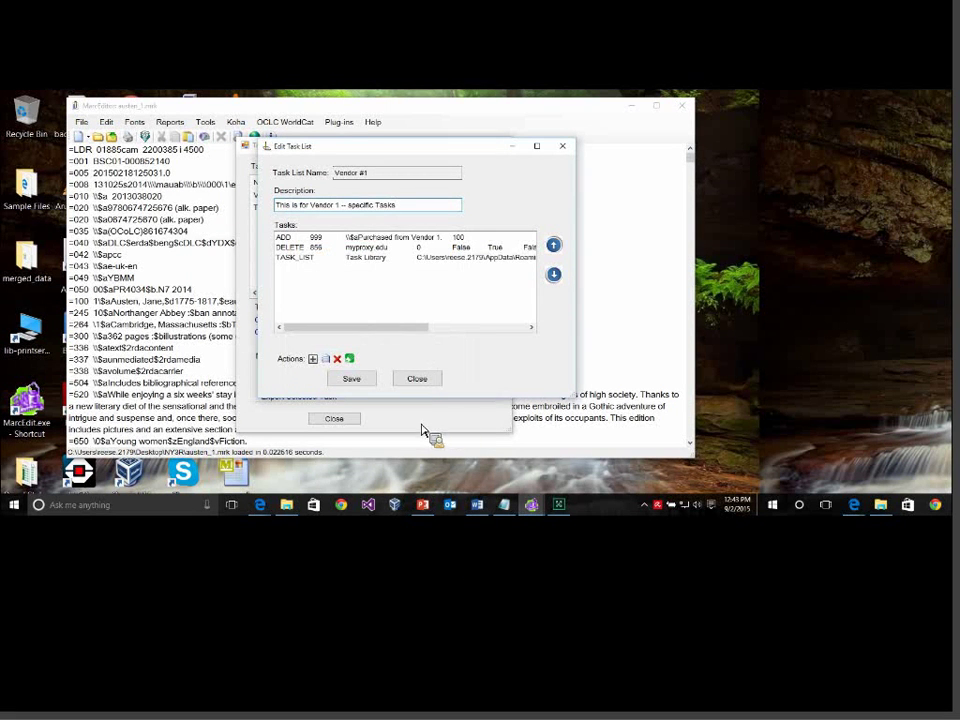
Add a task that adds field 710 with "10$aMy Library" to the Vendor #1 list, and save the list.
left_click(313, 358)
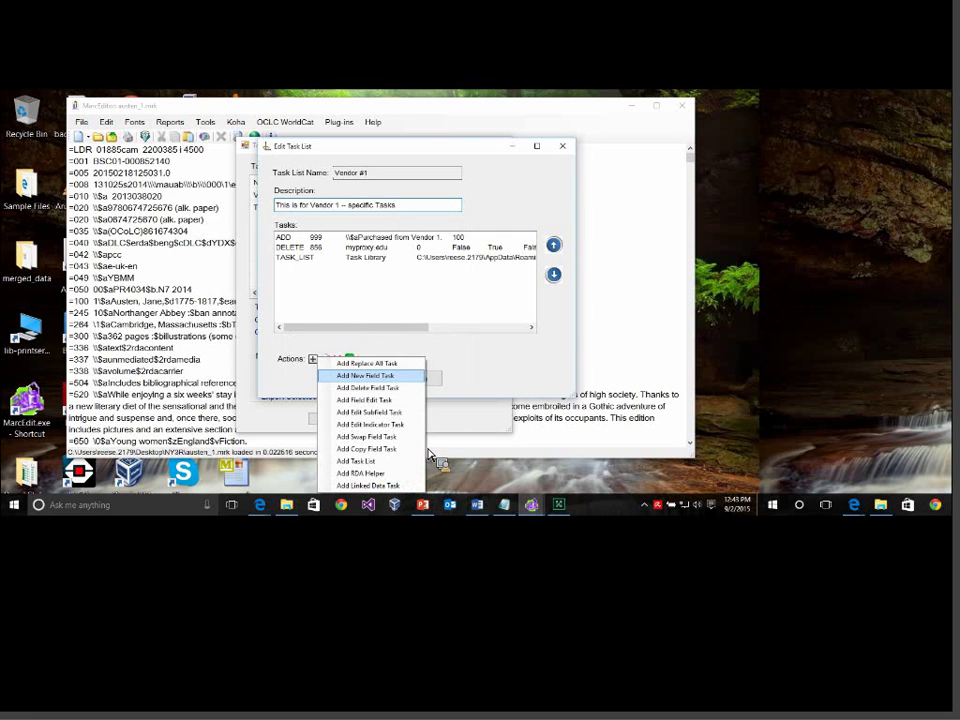
key("Return")
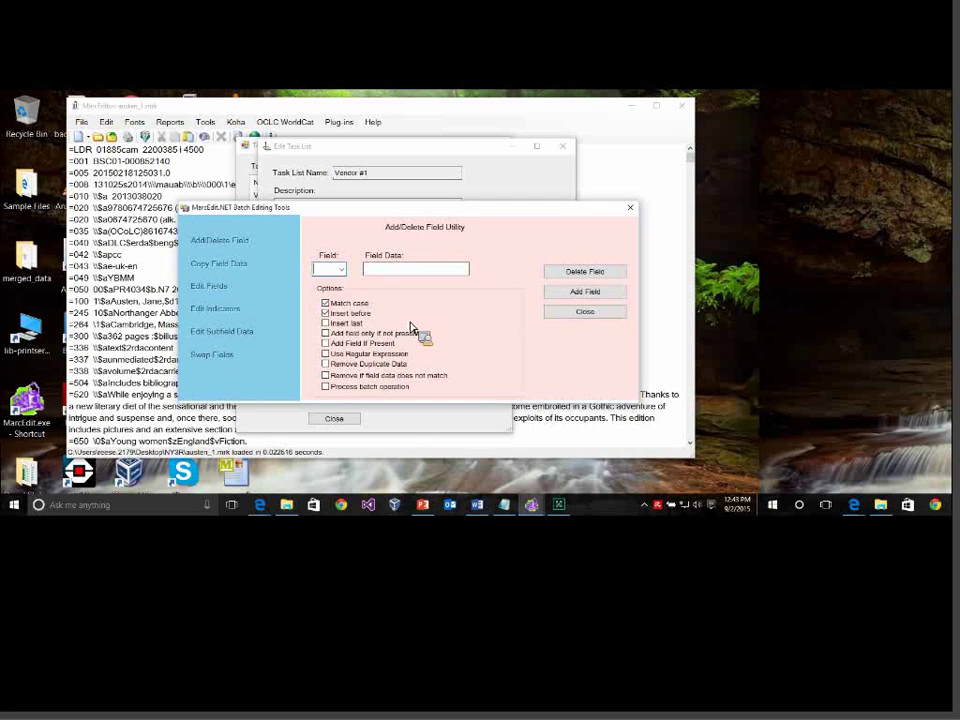
type("700")
key("Tab")
key("shift+Tab")
type("7")
key("Tab")
type("10$aMy Library")
key("Return")
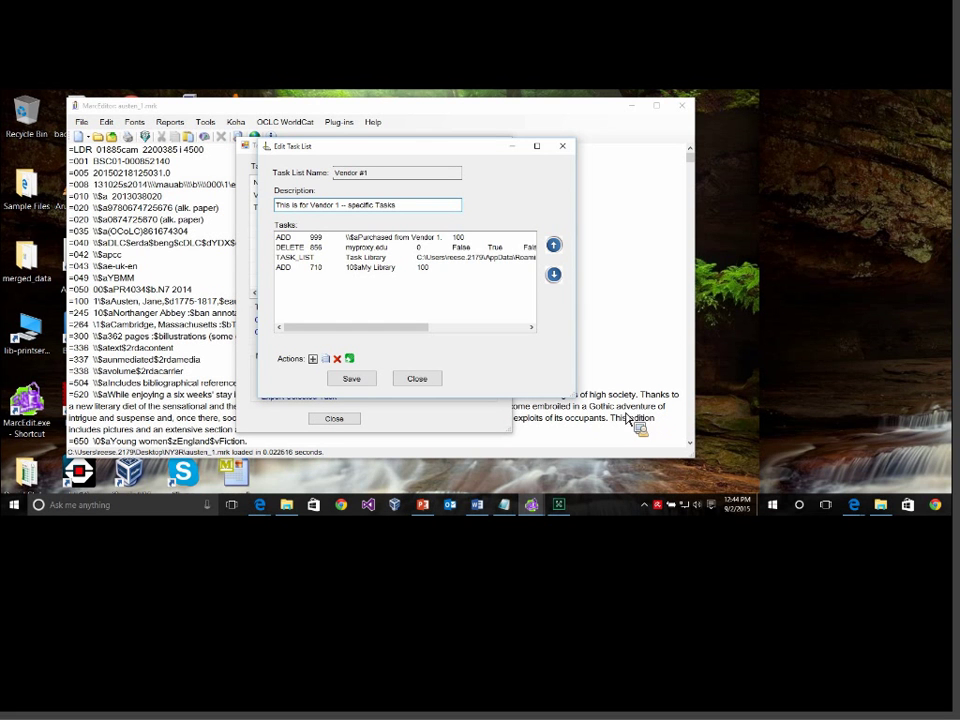
left_click(351, 378)
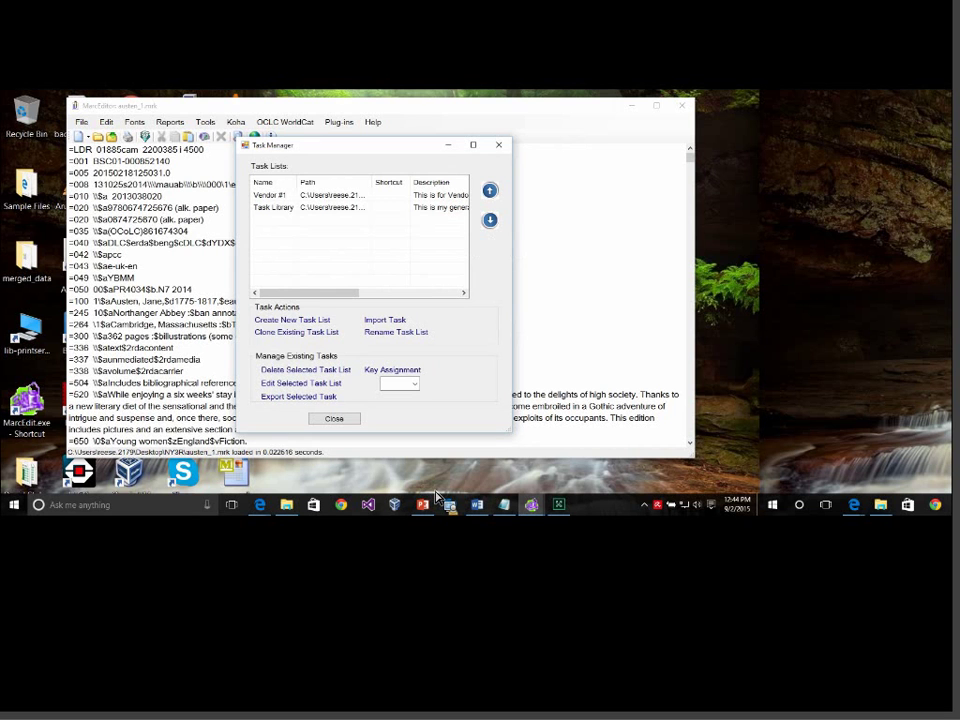
Assign the Shift+F1 shortcut to the Vendor #1 task list and close the Task Manager.
left_click(414, 383)
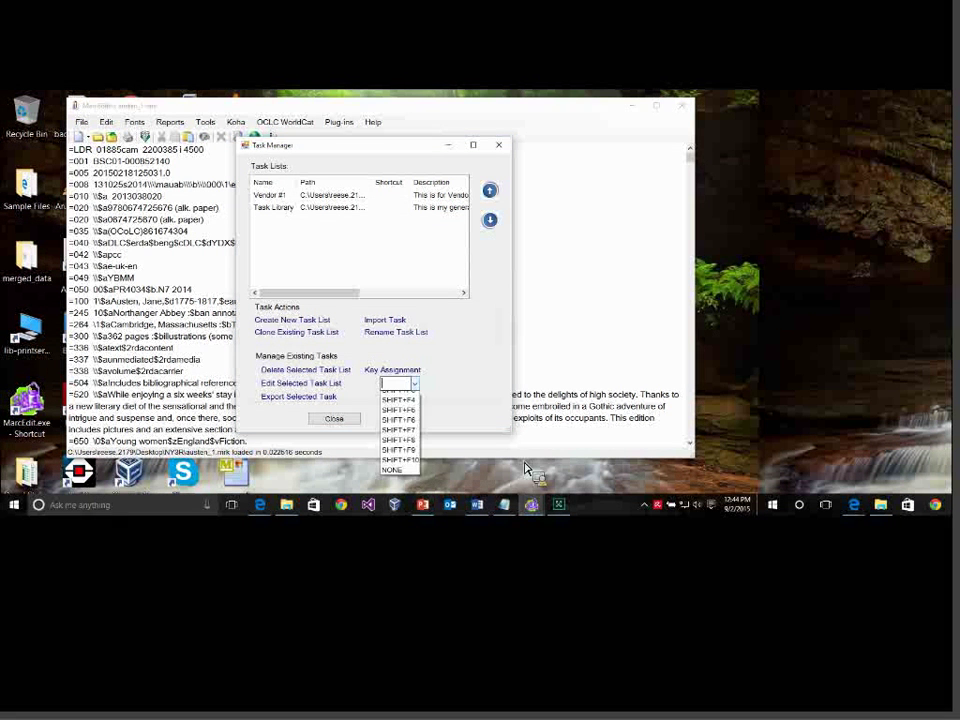
left_click(404, 395)
left_click(265, 195)
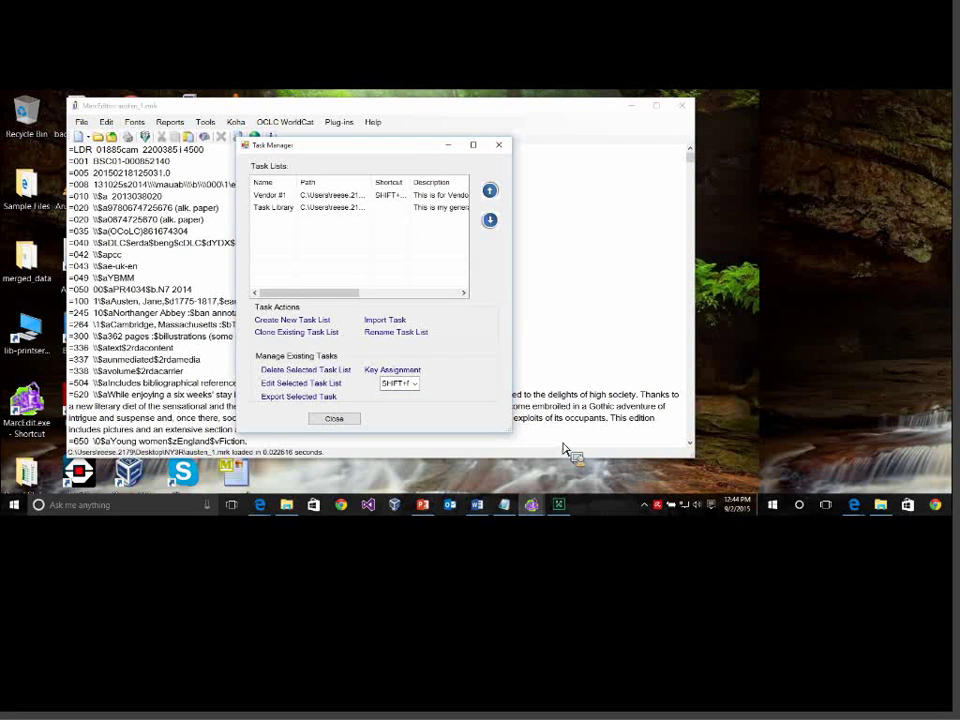
left_click(334, 418)
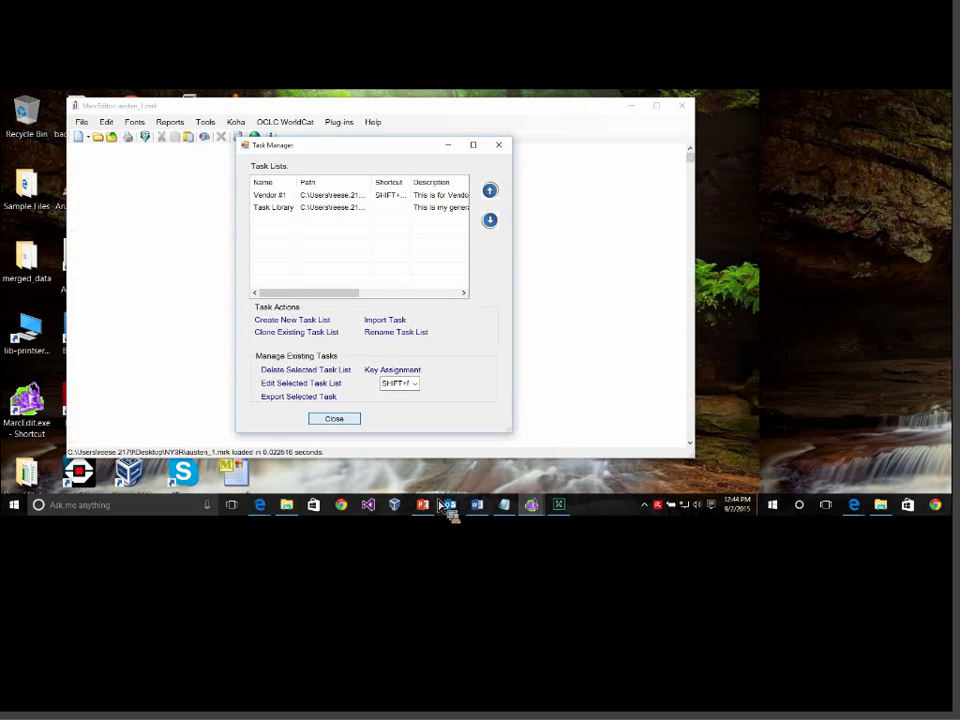
scroll(452, 420, "down", 5)
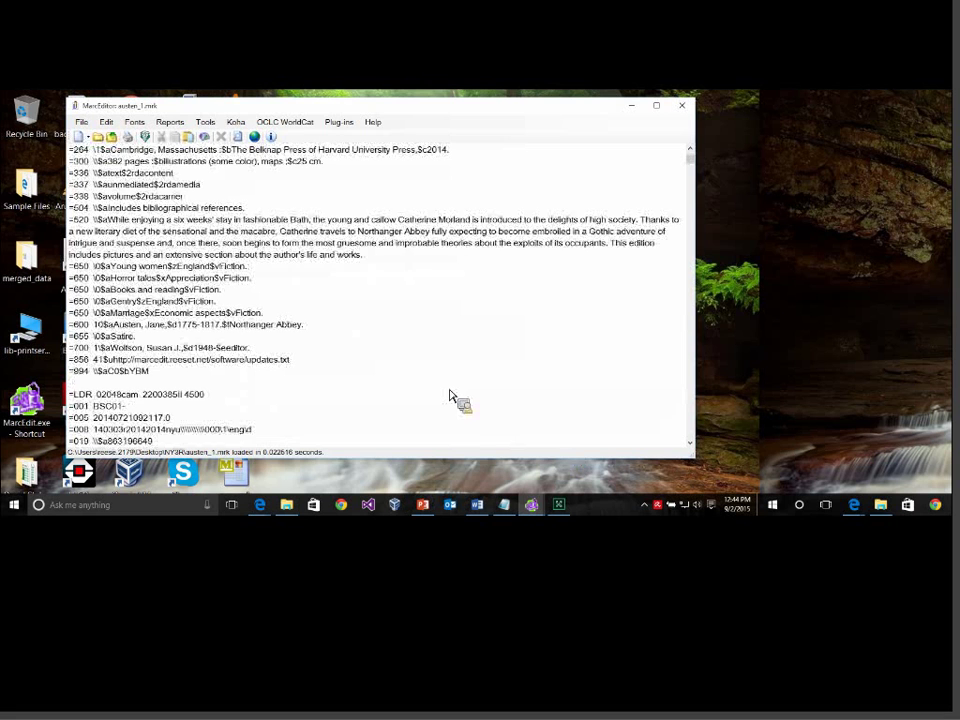
scroll(431, 435, "up", 5)
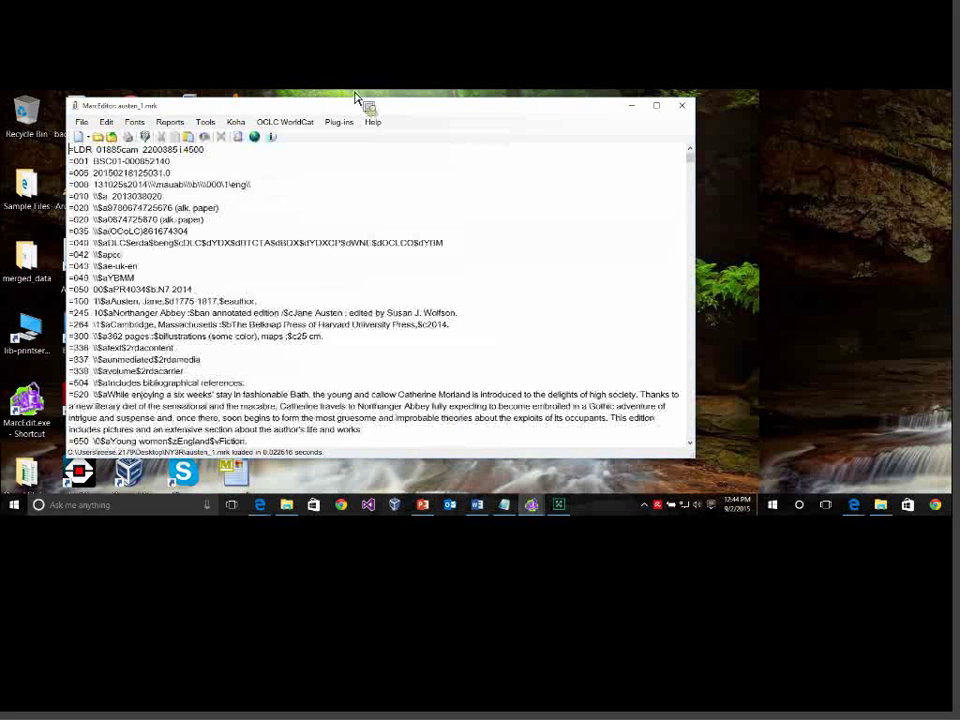
left_click(205, 121)
left_click(272, 366)
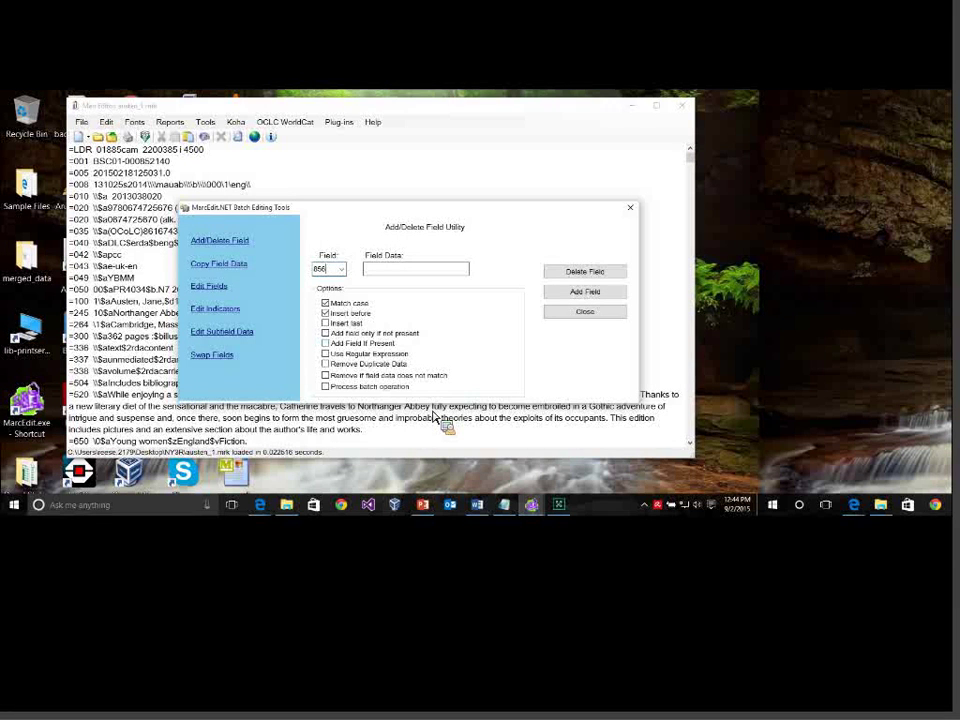
type("41$uhttp://myproxy.edu/login=")
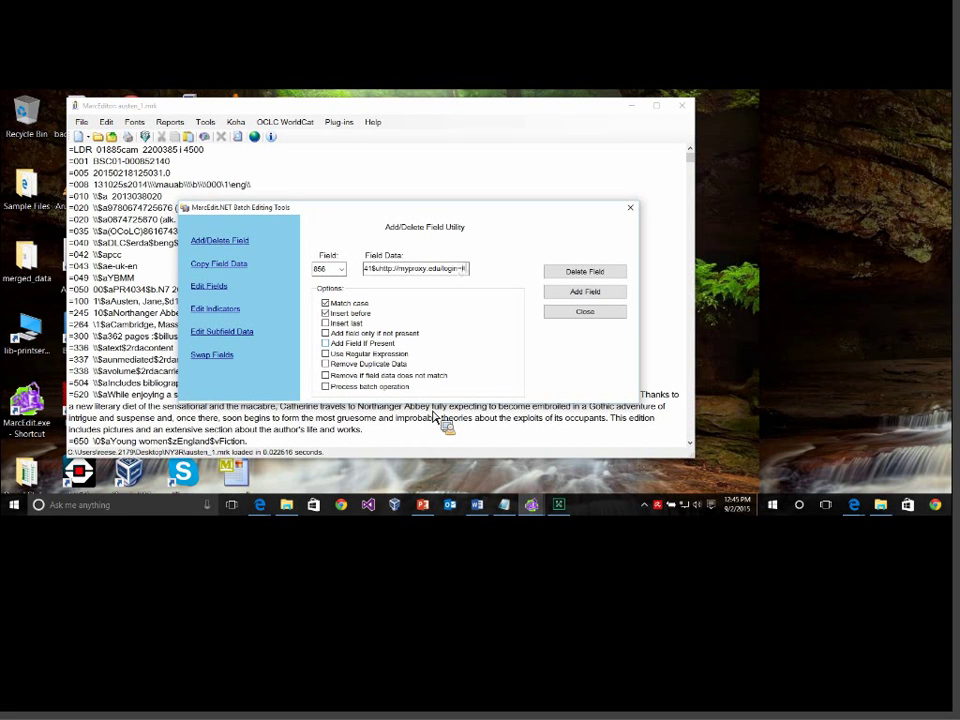
type("http://marcedit.reeset.net")
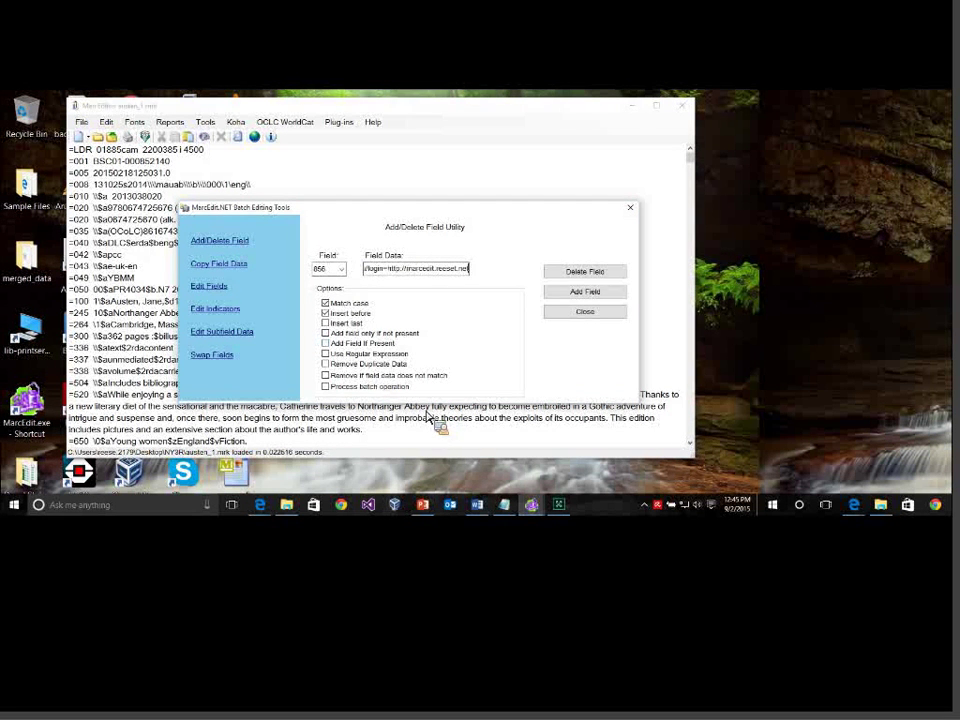
left_click(575, 291)
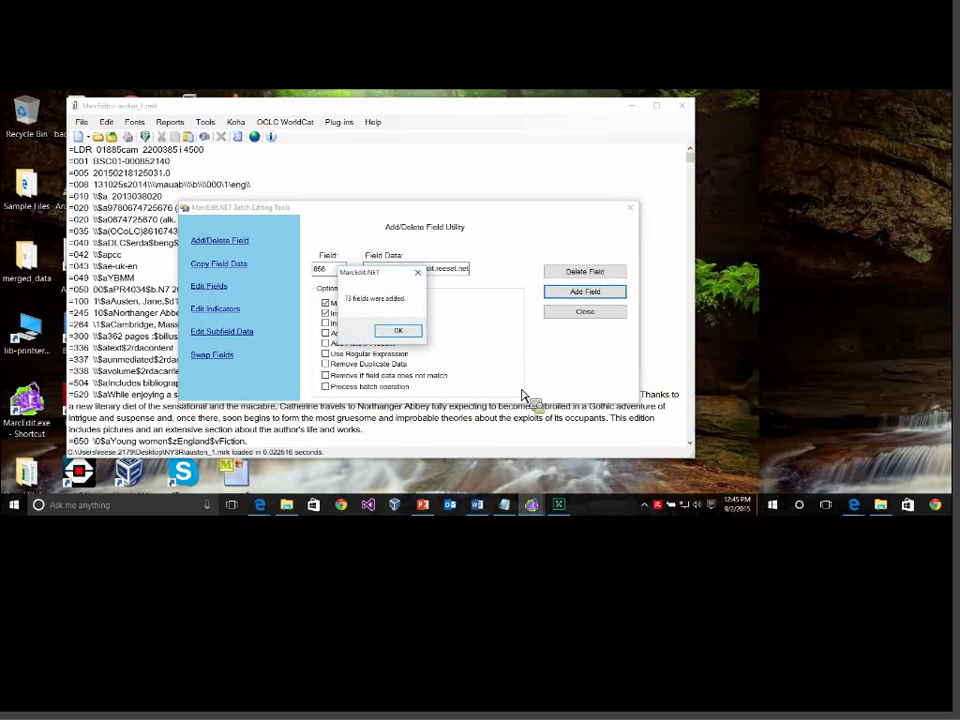
left_click(398, 330)
left_click(585, 311)
scroll(669, 371, "down", 1)
scroll(672, 378, "down", 6)
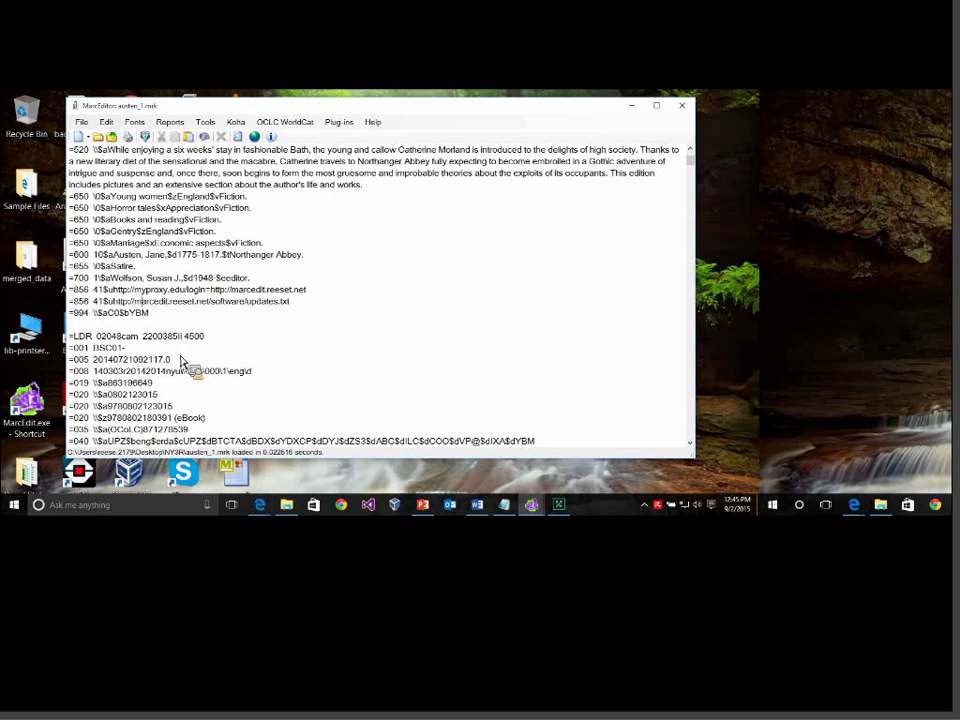
left_click_drag(141, 289, 168, 289)
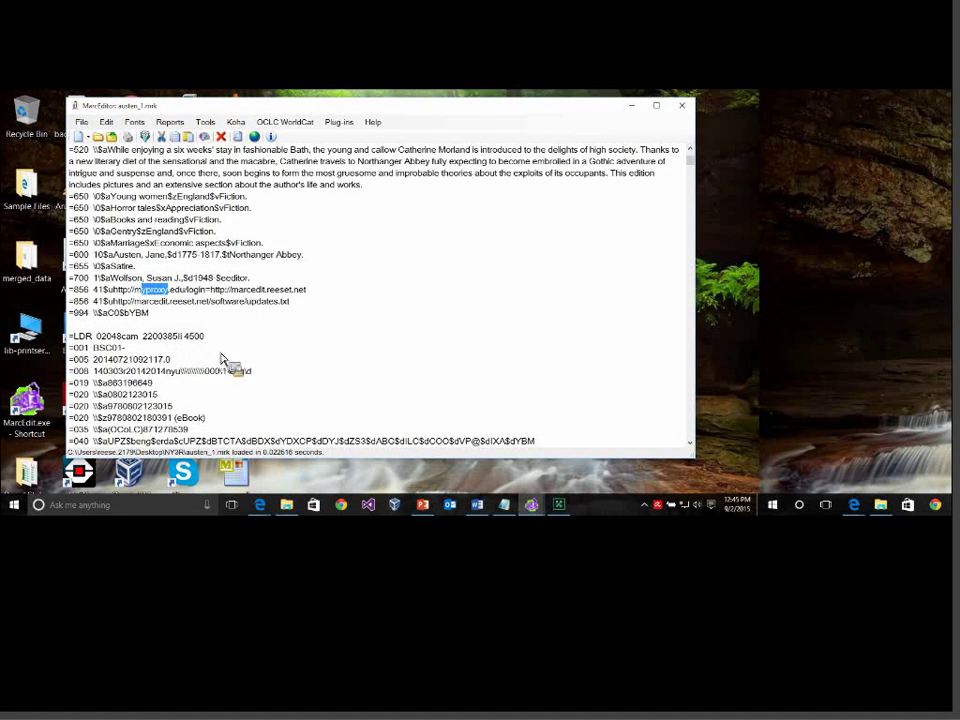
Run the Vendor #1 task list on the open austen_1.mrk records.
left_click(237, 136)
left_click(342, 384)
left_click(205, 121)
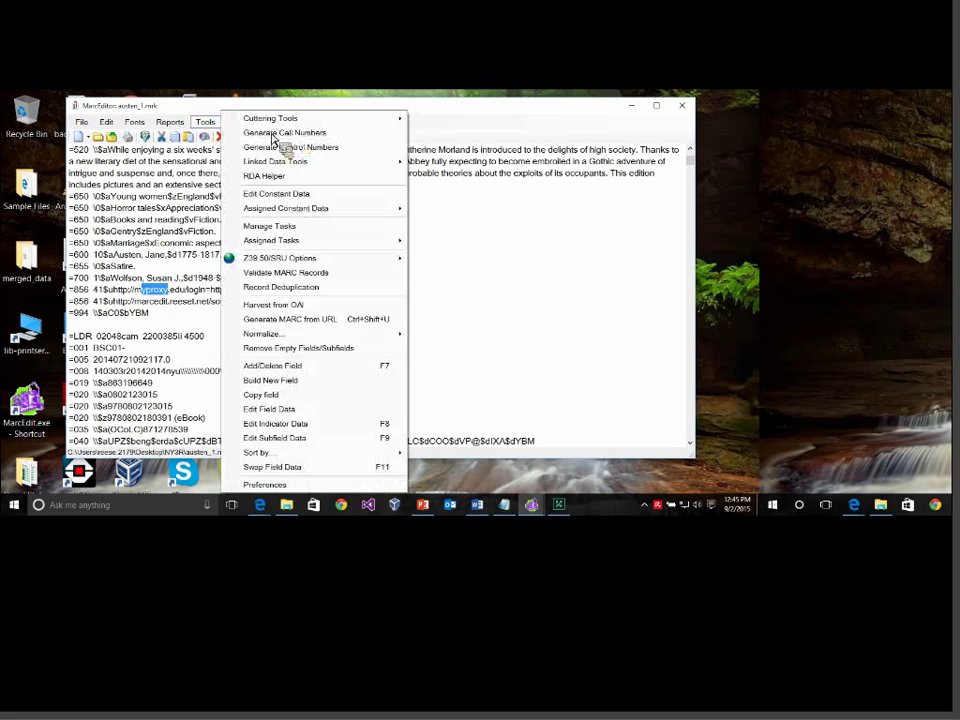
mouse_move(418, 286)
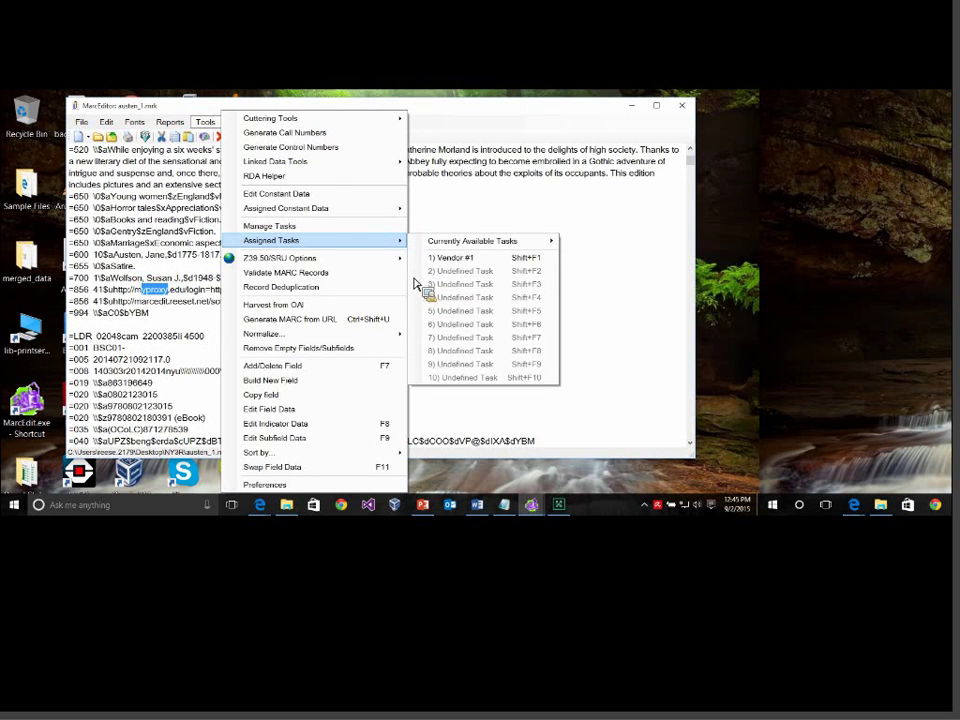
mouse_move(472, 241)
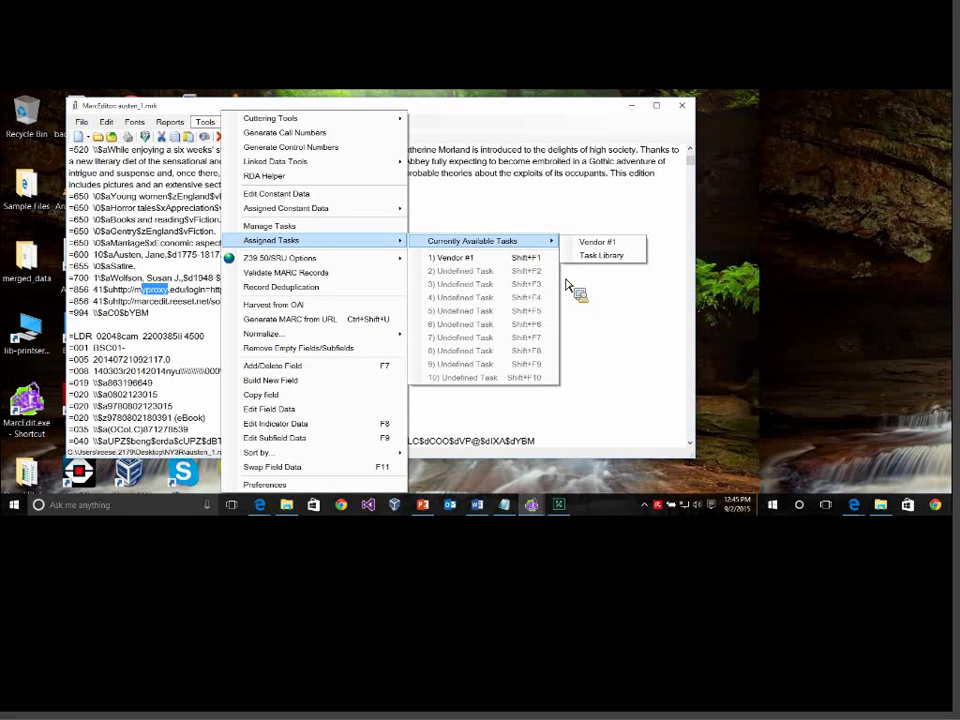
key("Right")
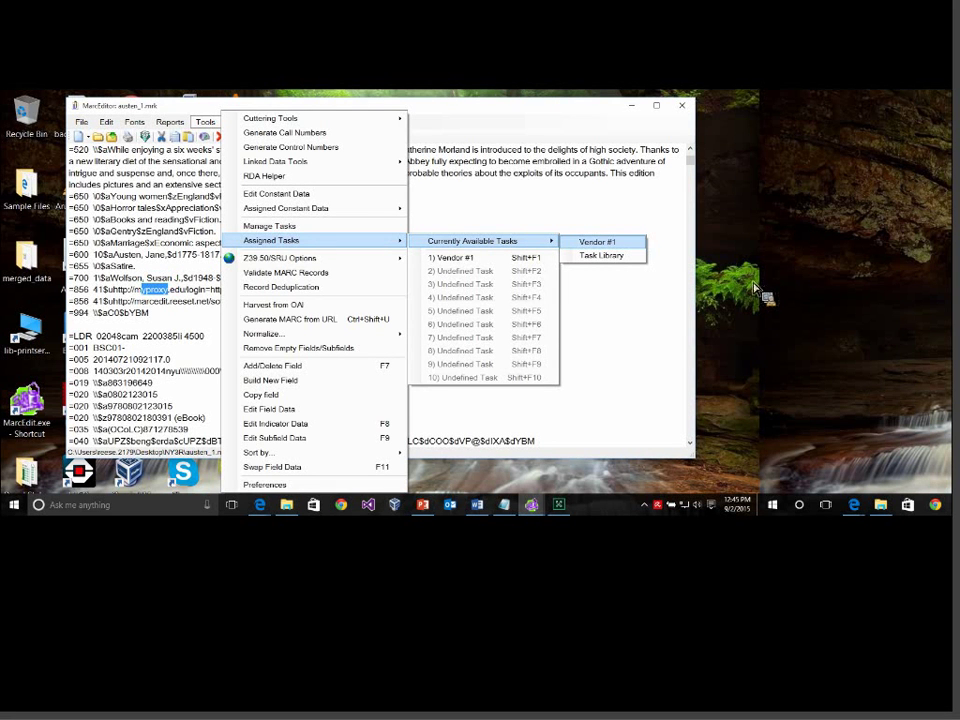
key("Down")
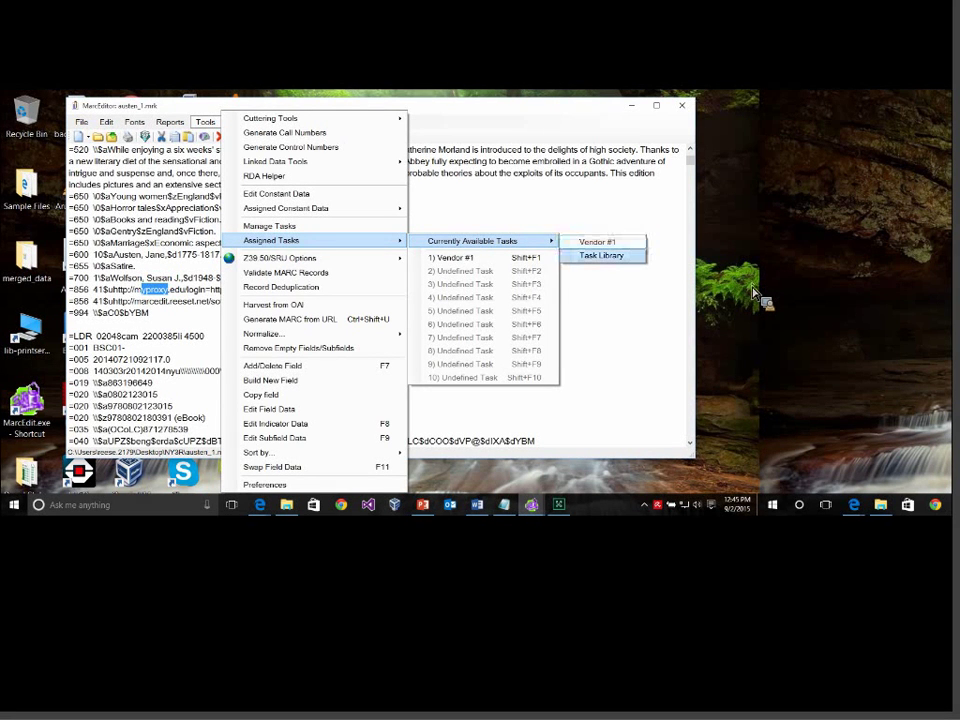
key("Up")
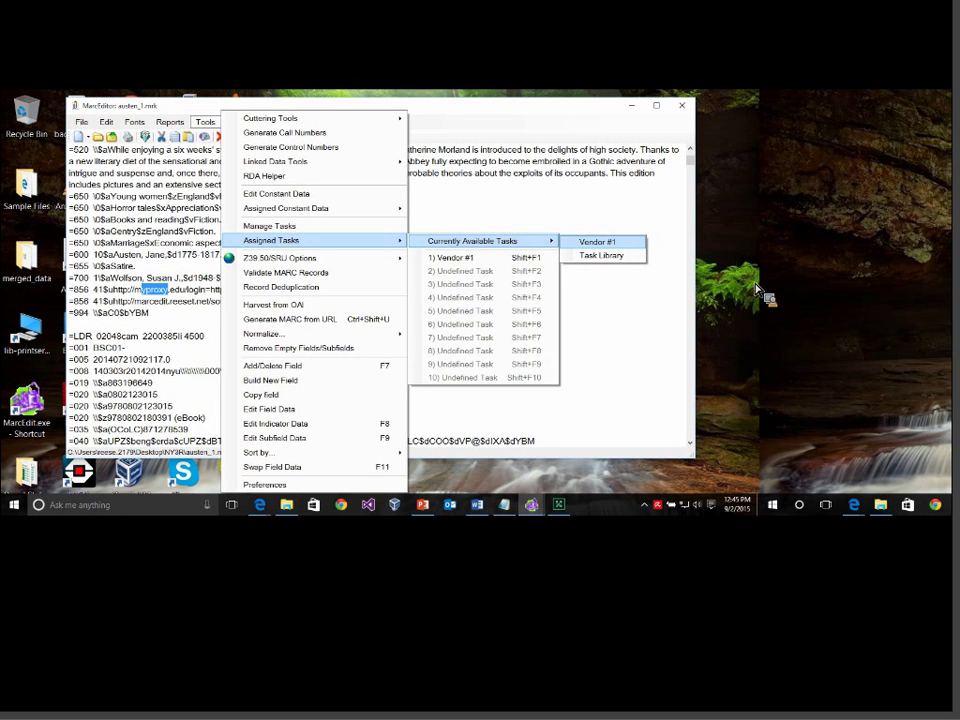
key("Return")
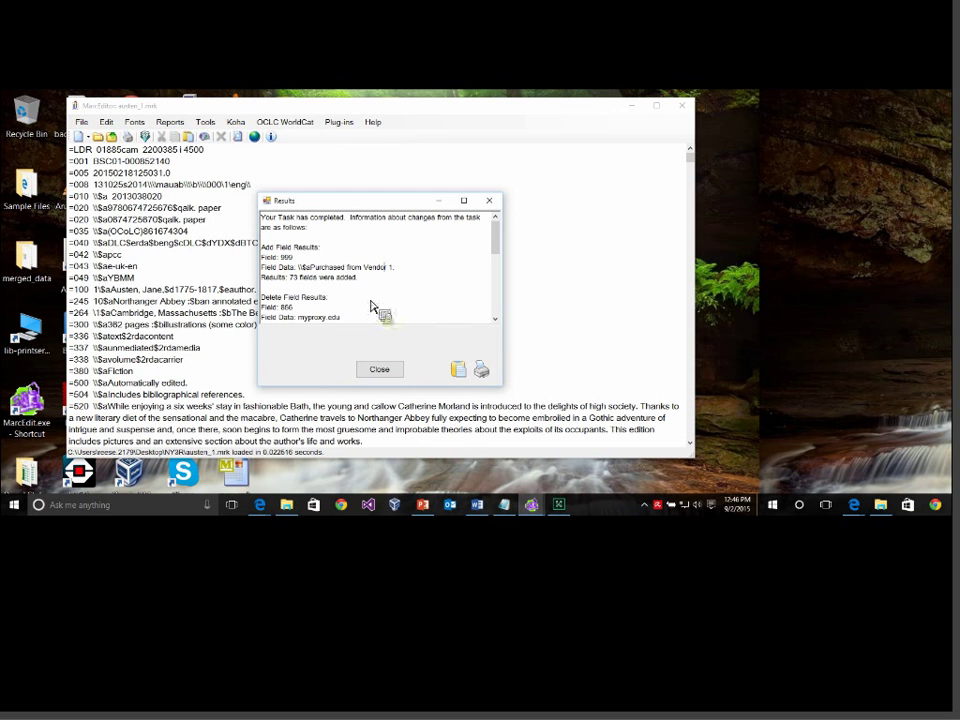
Examine the task results report for the field 999 addition.
left_click_drag(281, 257, 293, 257)
key("Down")
key("Down")
key("shift+Right")
key("shift+Right")
key("shift+Right")
key("shift+Right")
key("shift+Right")
key("shift+Right")
key("shift+Right")
key("shift+Right")
key("shift+Right")
key("shift+Right")
key("shift+Right")
key("shift+Right")
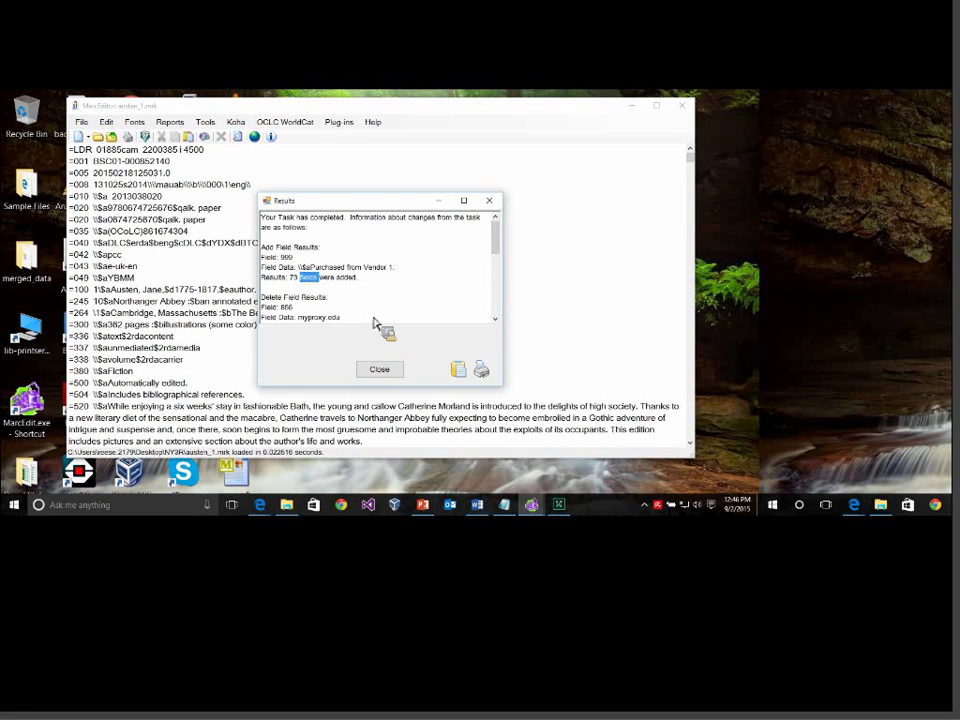
left_click(371, 313)
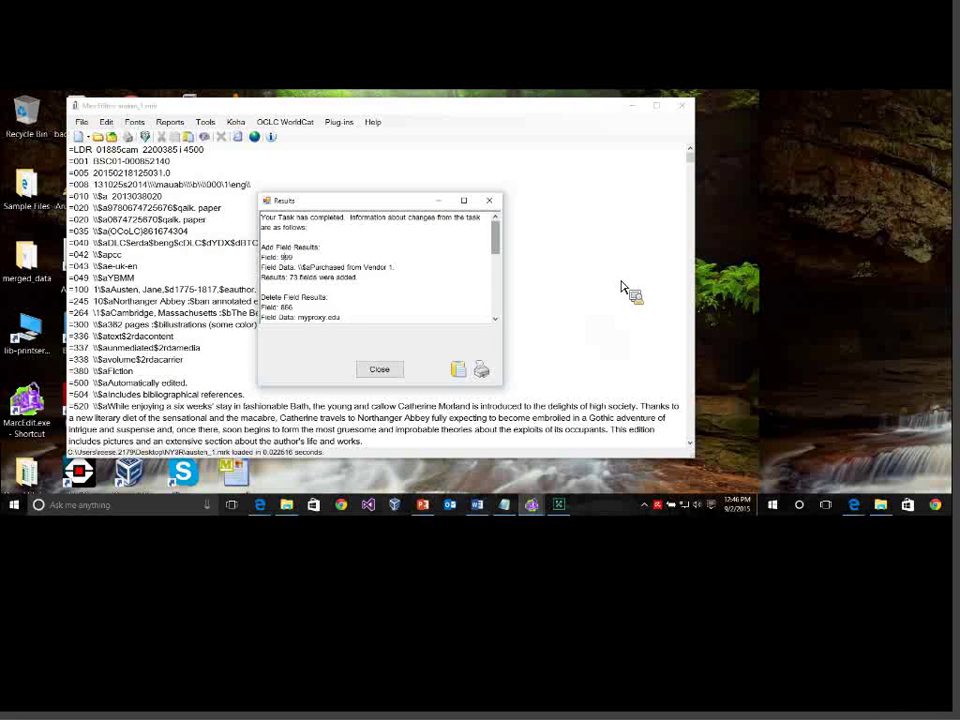
Read the task results for the "myproxy.edu" 856 deletion and the field 500 addition.
scroll(622, 287, "down", 1)
double_click(373, 336)
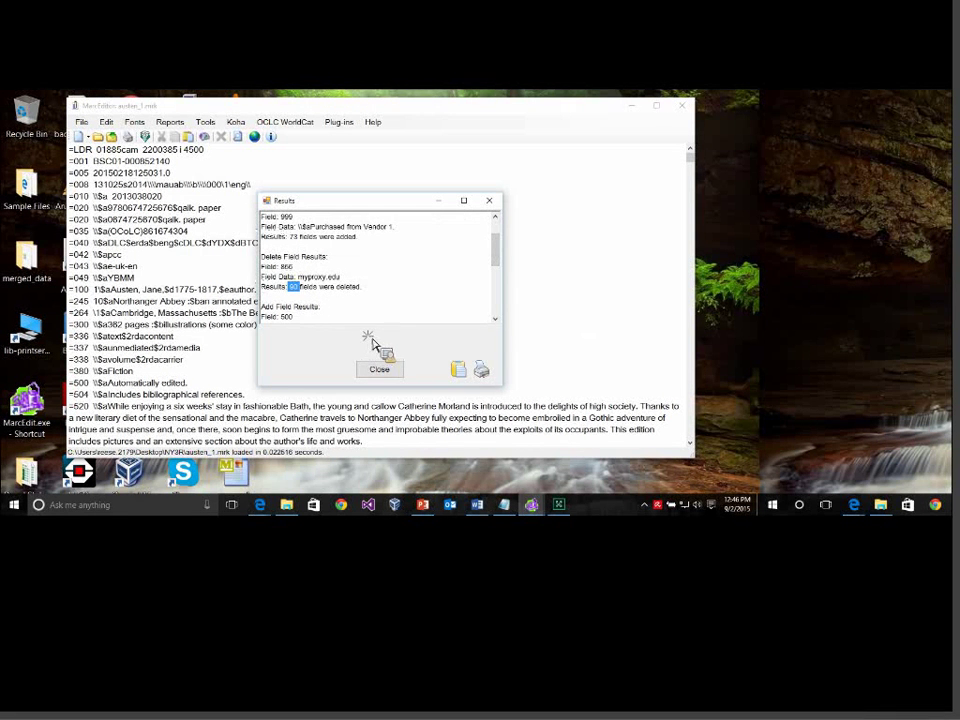
left_click(383, 329)
double_click(405, 323)
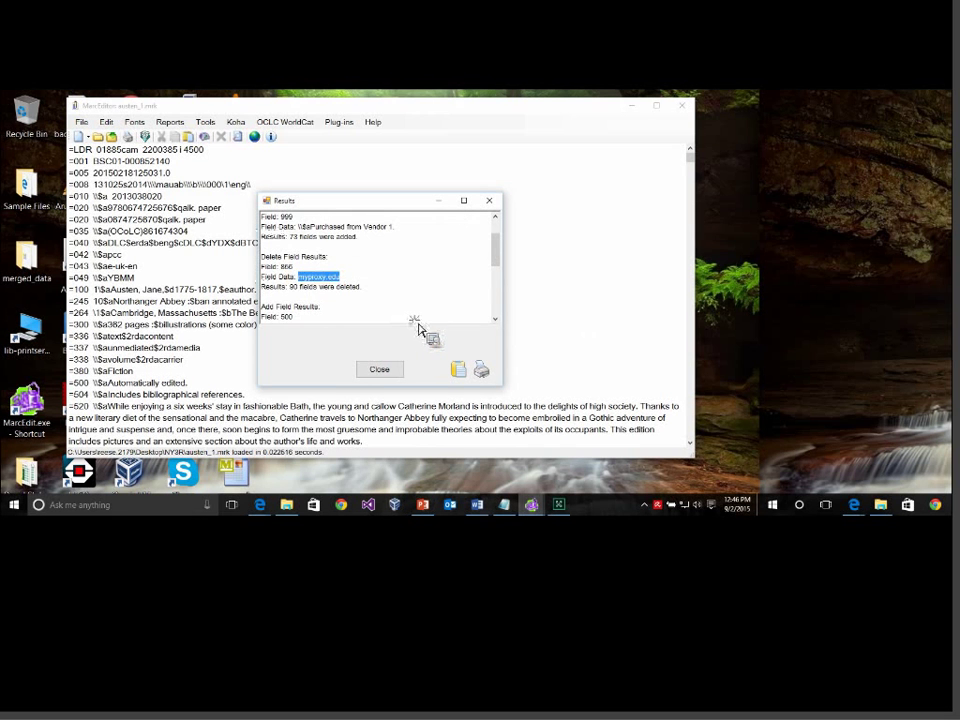
left_click(419, 326)
left_click_drag(628, 301, 627, 306)
key("Down")
key("Down")
key("Down")
key("Down")
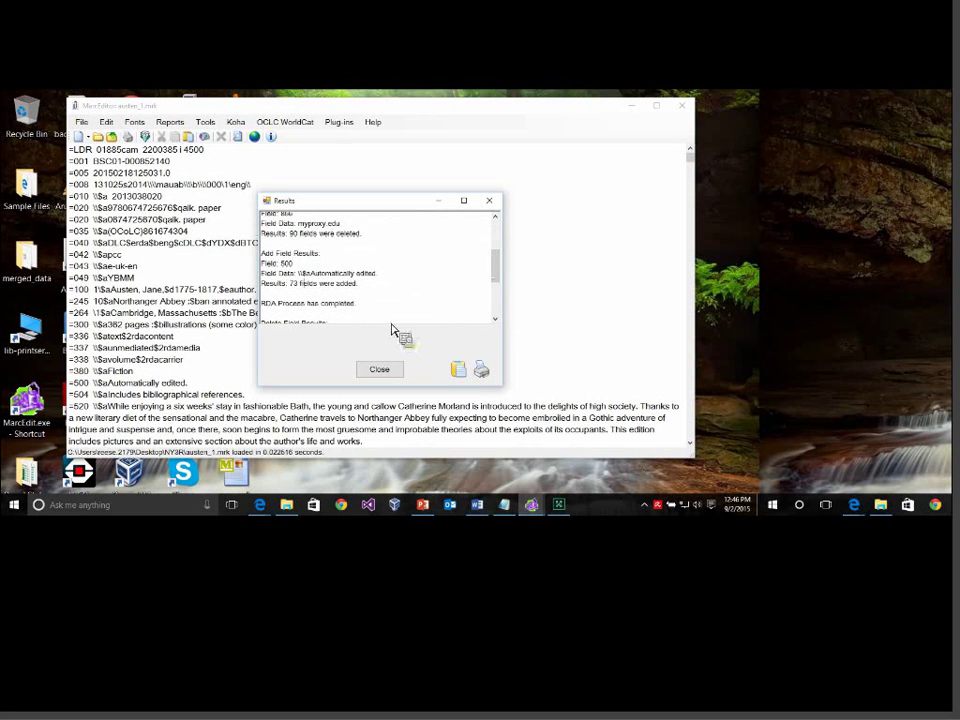
Read the task results for the RDA process and the field 050 deletion.
left_click_drag(389, 323, 463, 319)
left_click(465, 318)
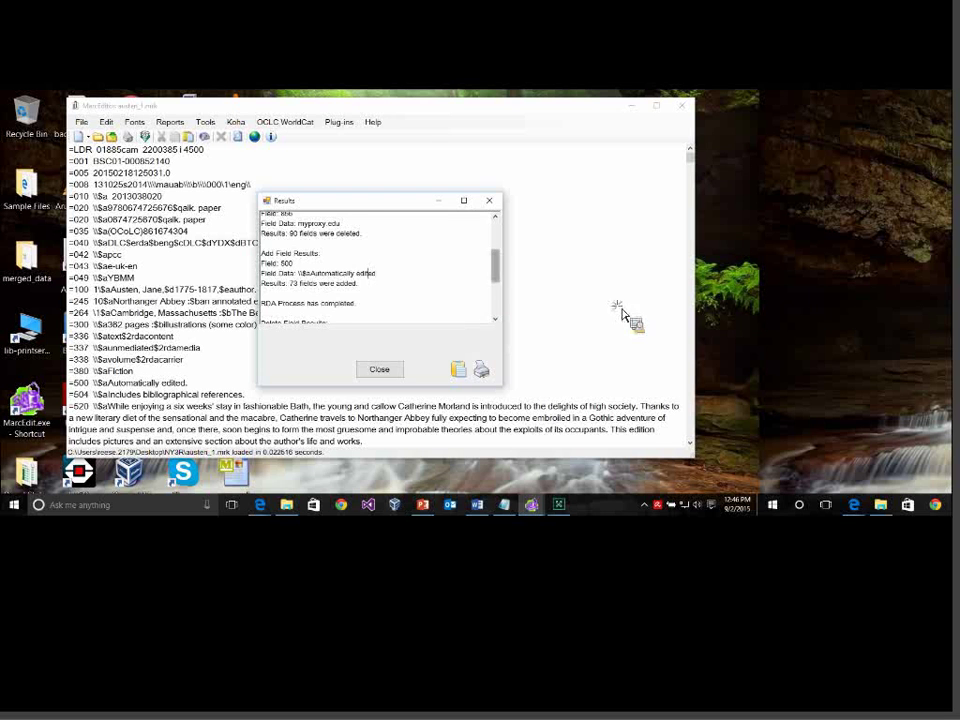
left_click_drag(617, 304, 616, 318)
double_click(437, 309)
key("shift+Home")
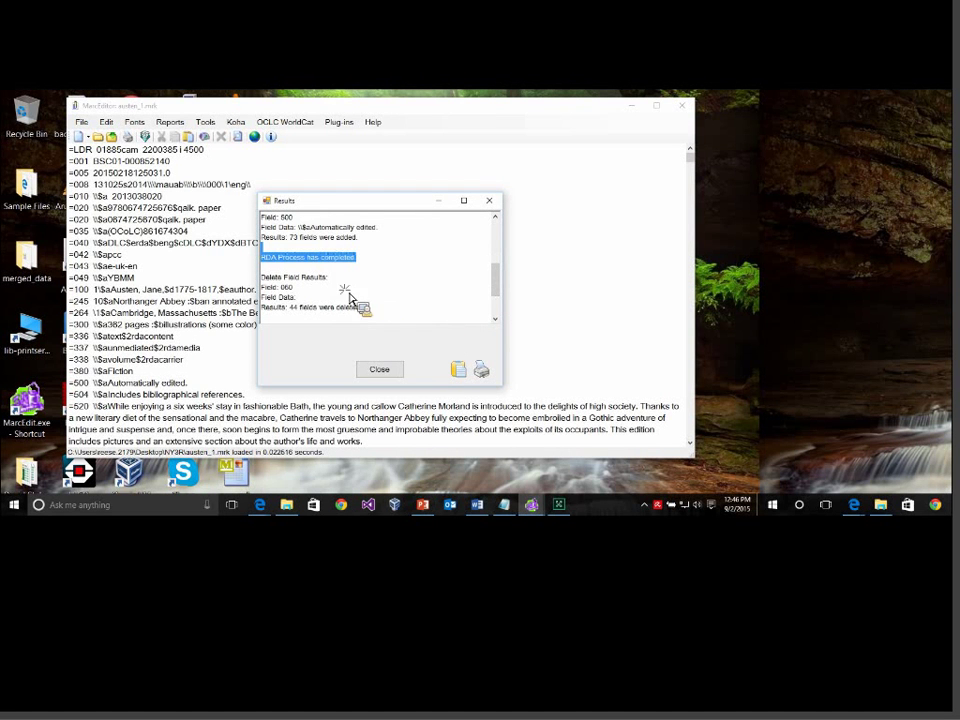
key("Left")
left_click_drag(362, 360, 375, 362)
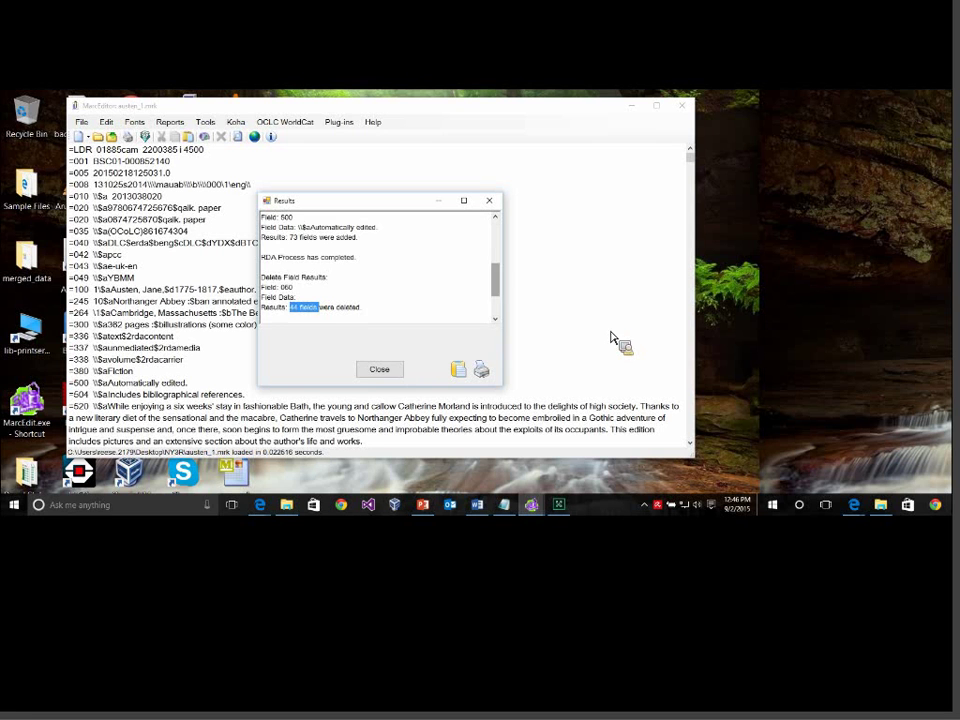
Read the task results for the field 710 addition and close the results report.
left_click_drag(611, 335, 622, 365)
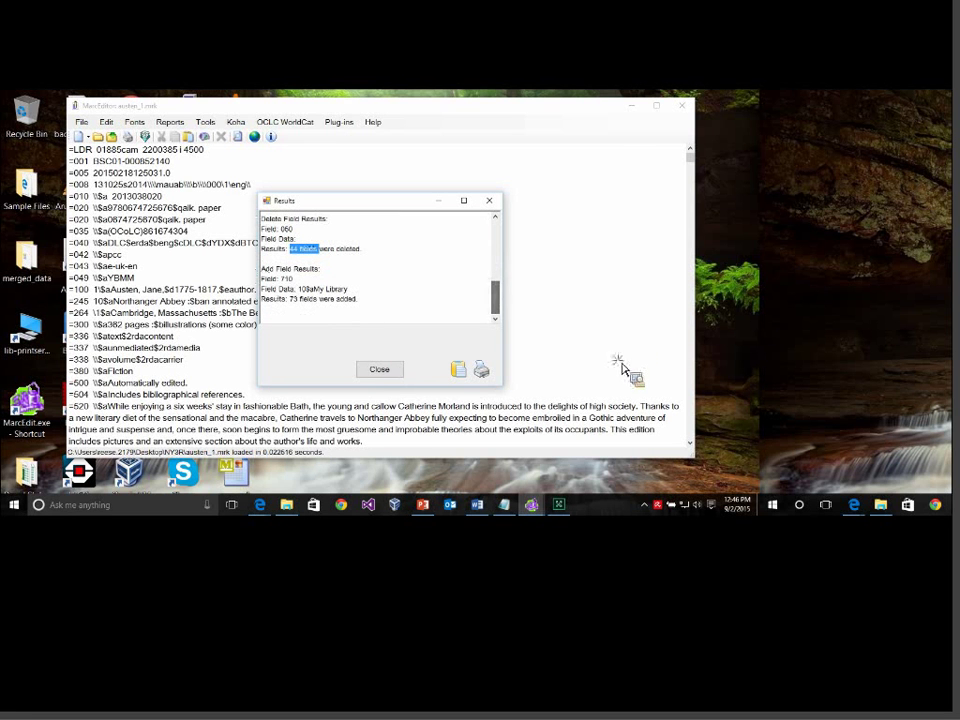
left_click_drag(363, 352, 371, 350)
left_click(367, 330)
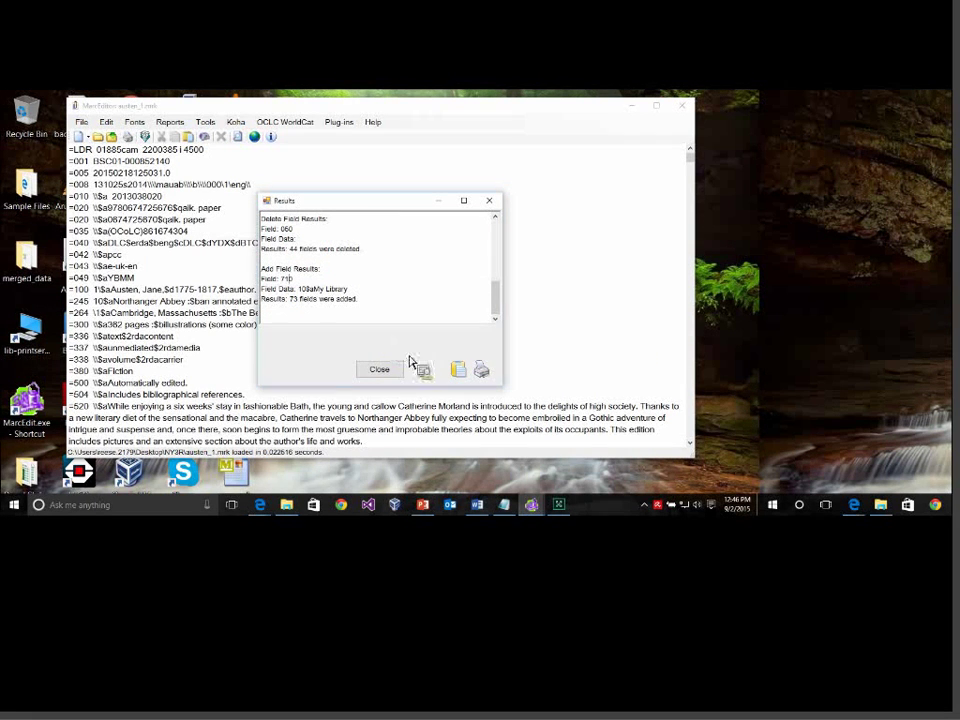
left_click_drag(410, 358, 468, 443)
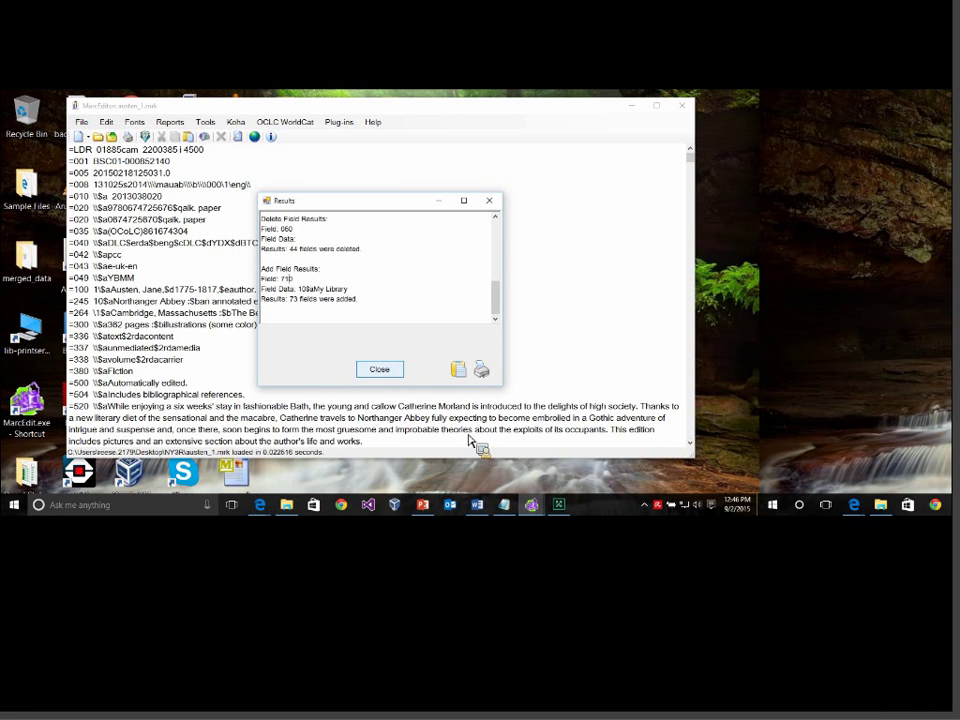
mouse_move(604, 373)
left_mouse_down()
mouse_move(620, 313)
mouse_move(627, 395)
mouse_move(622, 267)
mouse_move(613, 429)
mouse_move(607, 446)
mouse_move(581, 447)
left_mouse_up()
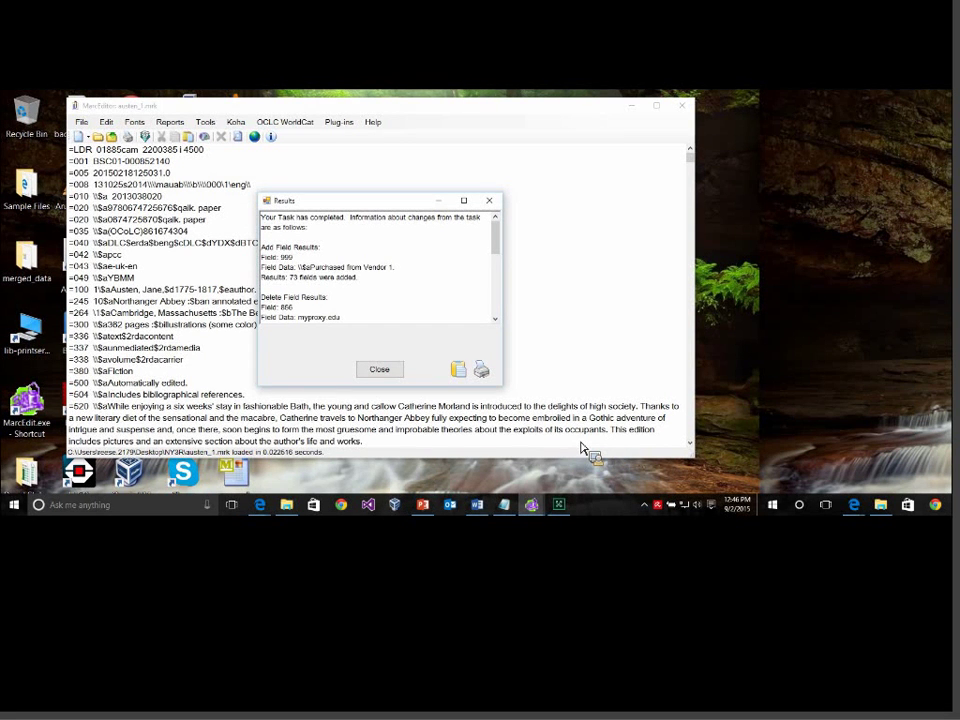
left_click(387, 369)
Check the first record's 500, 710, 856 and 999 fields against the Vendor #1 task's edits.
scroll(405, 337, "down", 3)
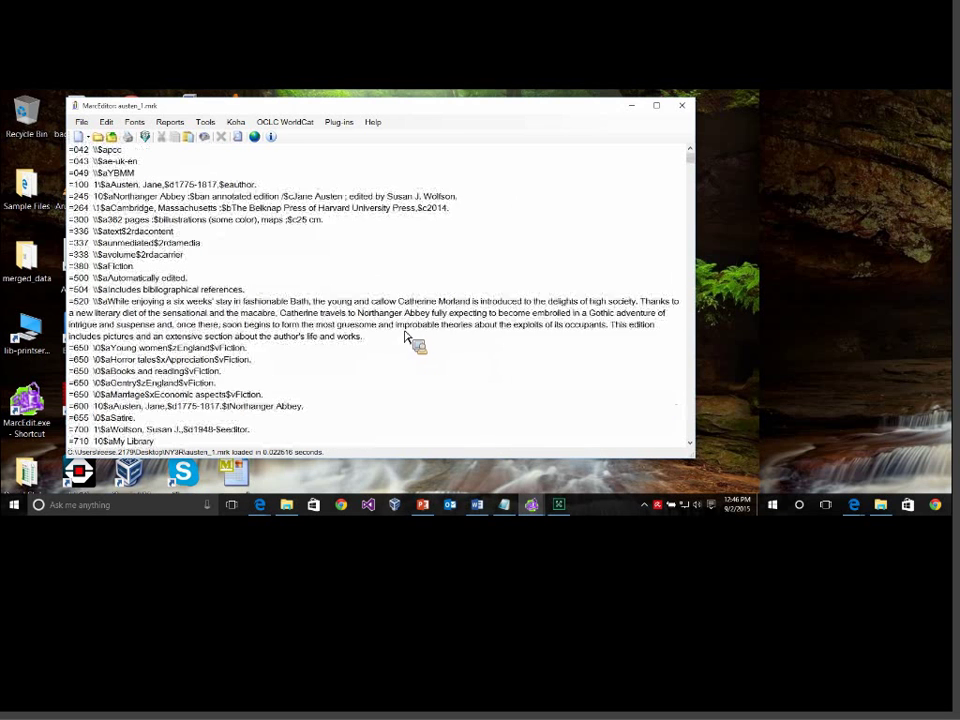
left_click_drag(405, 335, 243, 468)
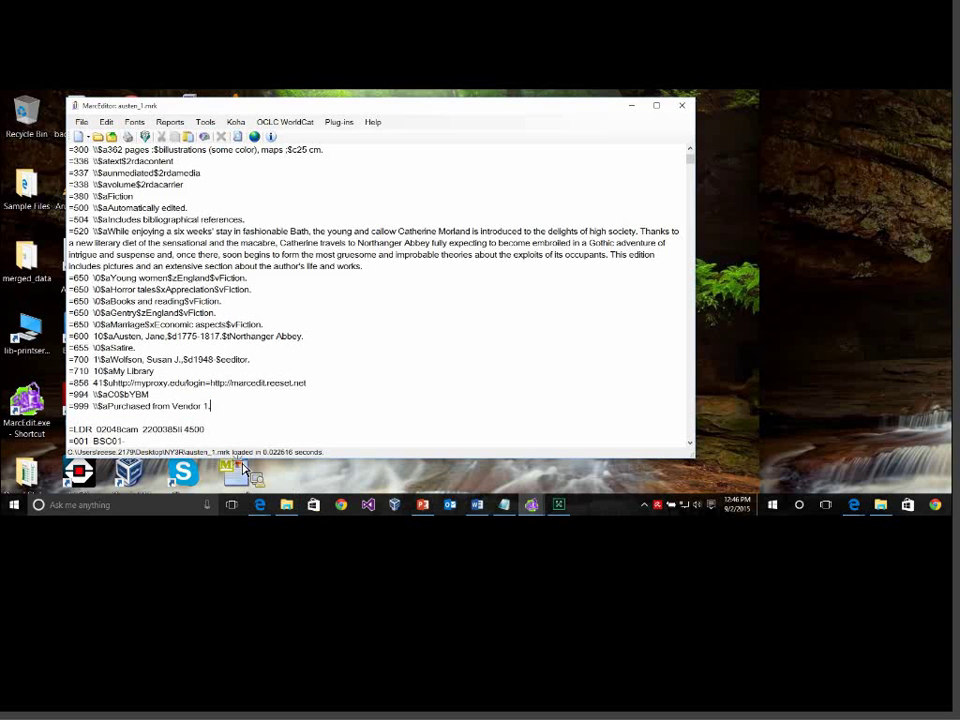
key("shift+Up")
key("shift+Left")
key("shift+Left")
key("shift+Left")
key("Right")
left_click_drag(325, 428, 322, 421)
left_click_drag(321, 414, 321, 417)
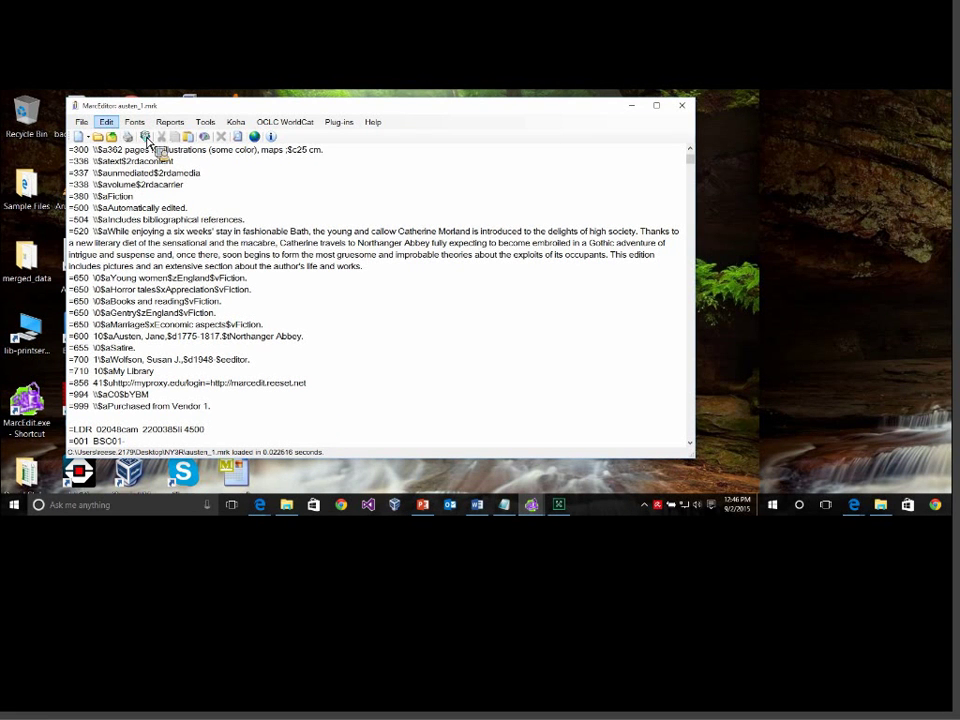
Discard the task's edits by closing the MarcEditor without saving, and reopen austen_1.mrk from the recent files.
left_click(106, 121)
left_click(157, 153)
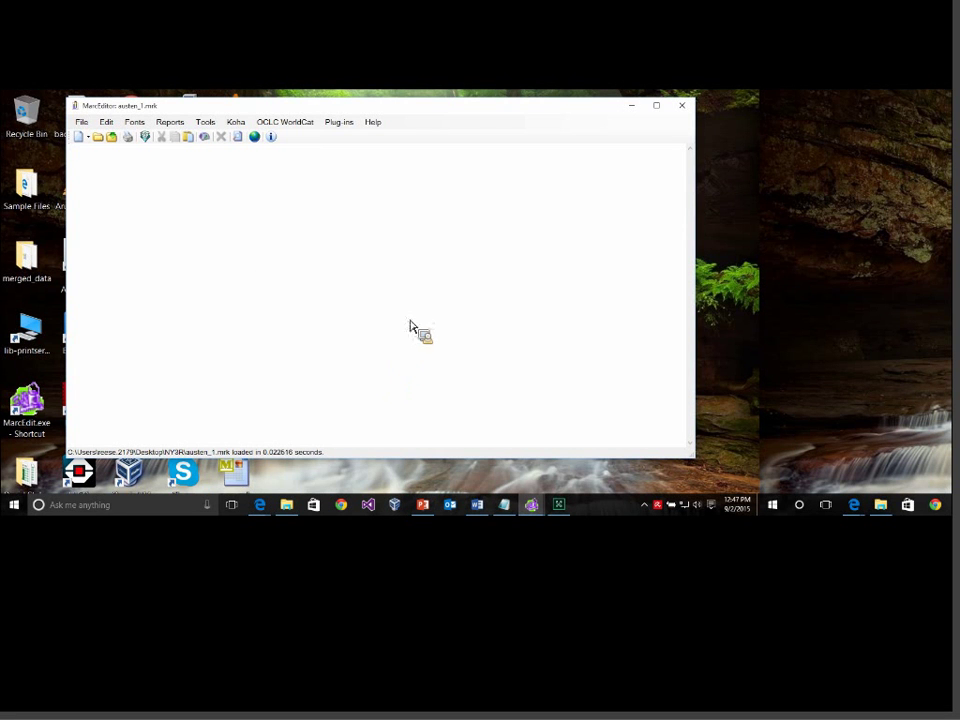
left_click(682, 105)
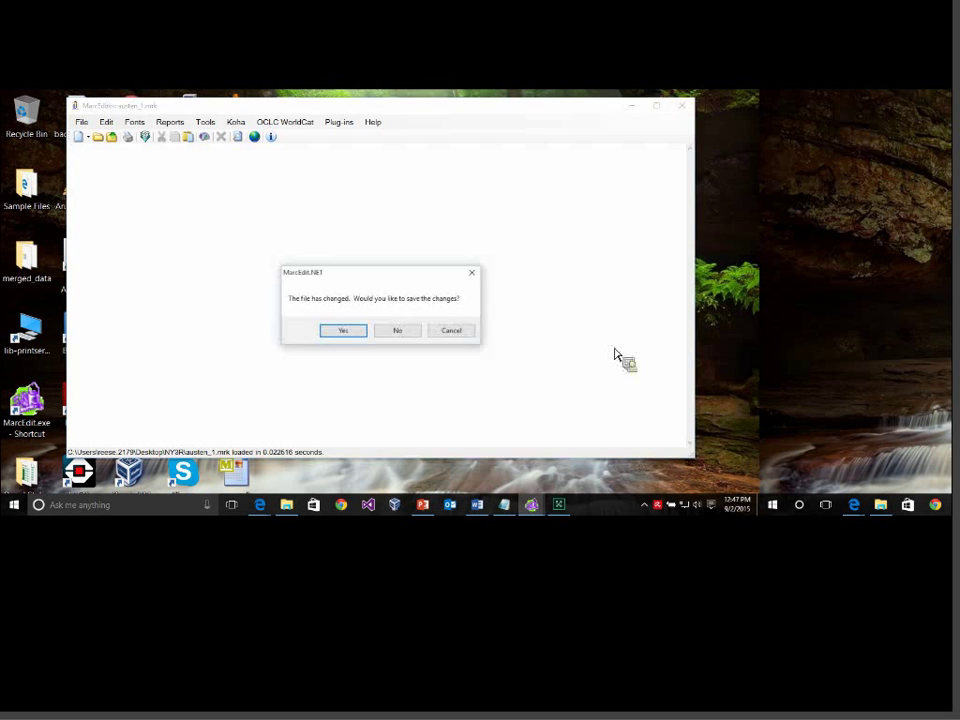
left_click(397, 330)
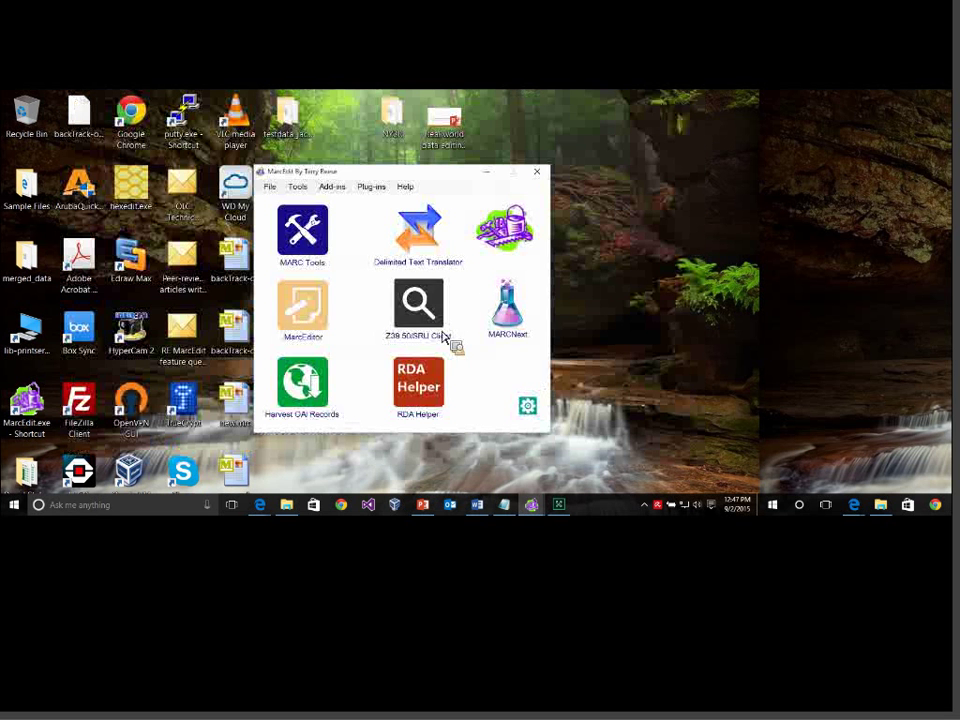
left_click(290, 228)
left_click(81, 121)
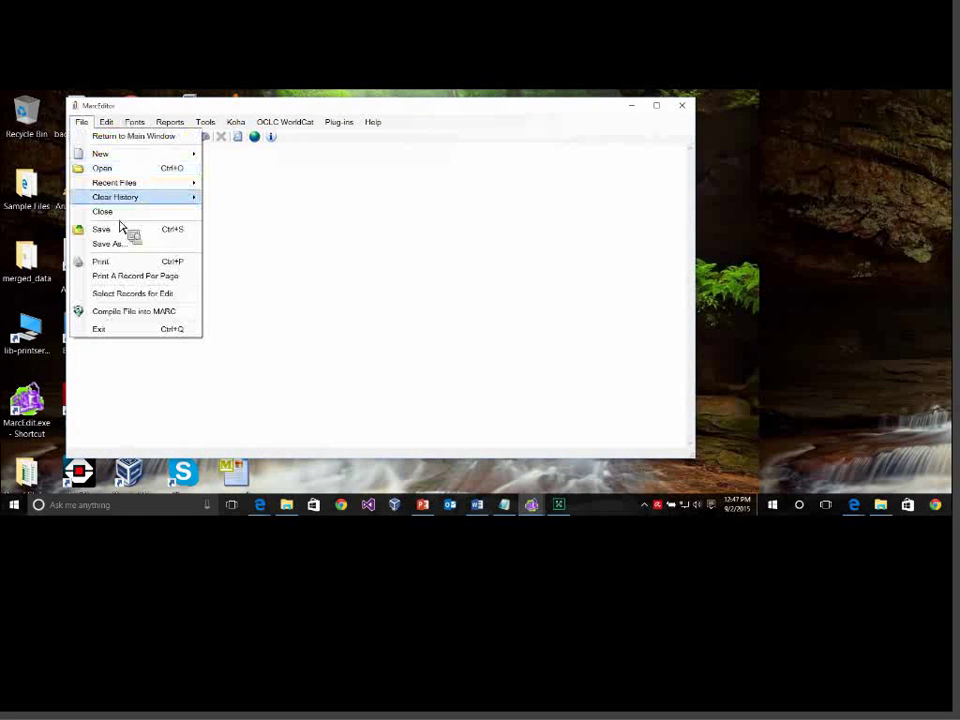
mouse_move(134, 182)
left_click(241, 184)
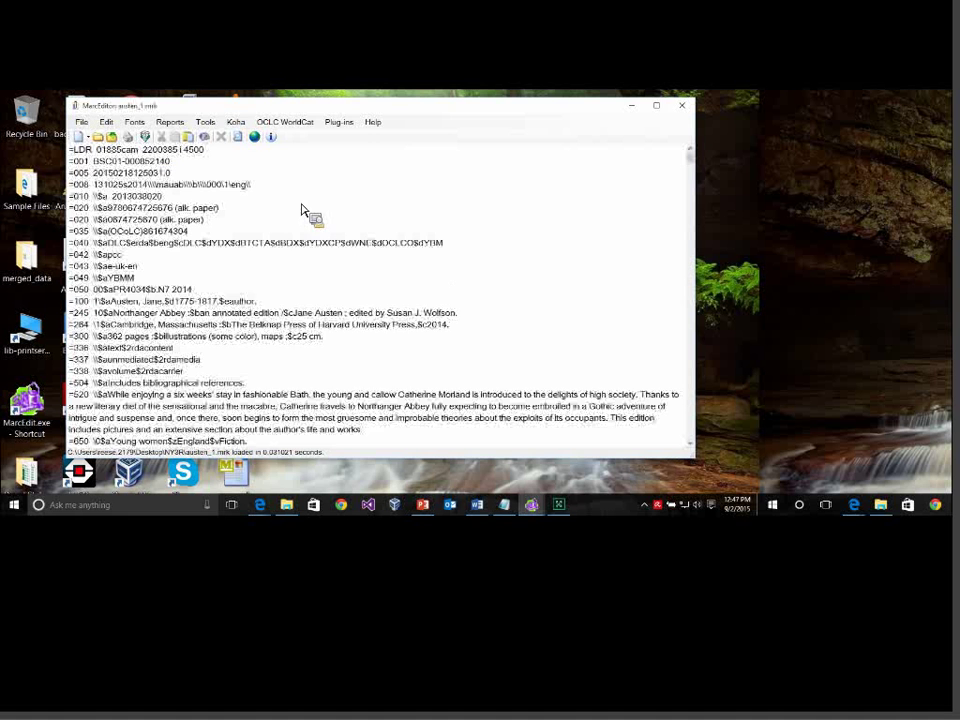
Run the Vendor #1 task list on the reopened austen_1.mrk records and close its results report.
left_click(205, 121)
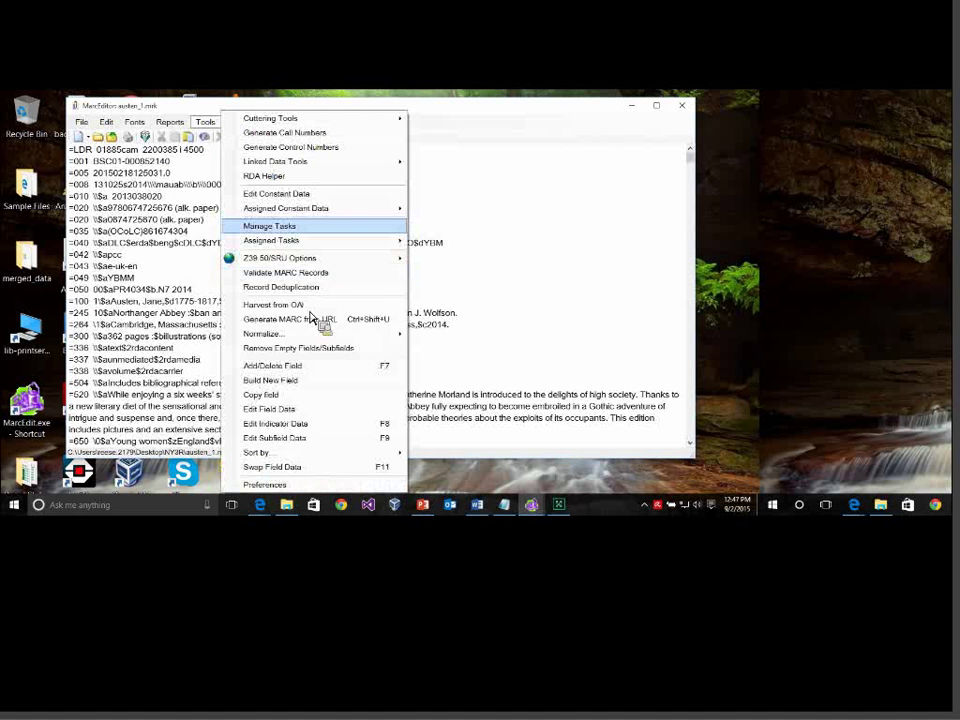
mouse_move(314, 240)
mouse_move(478, 241)
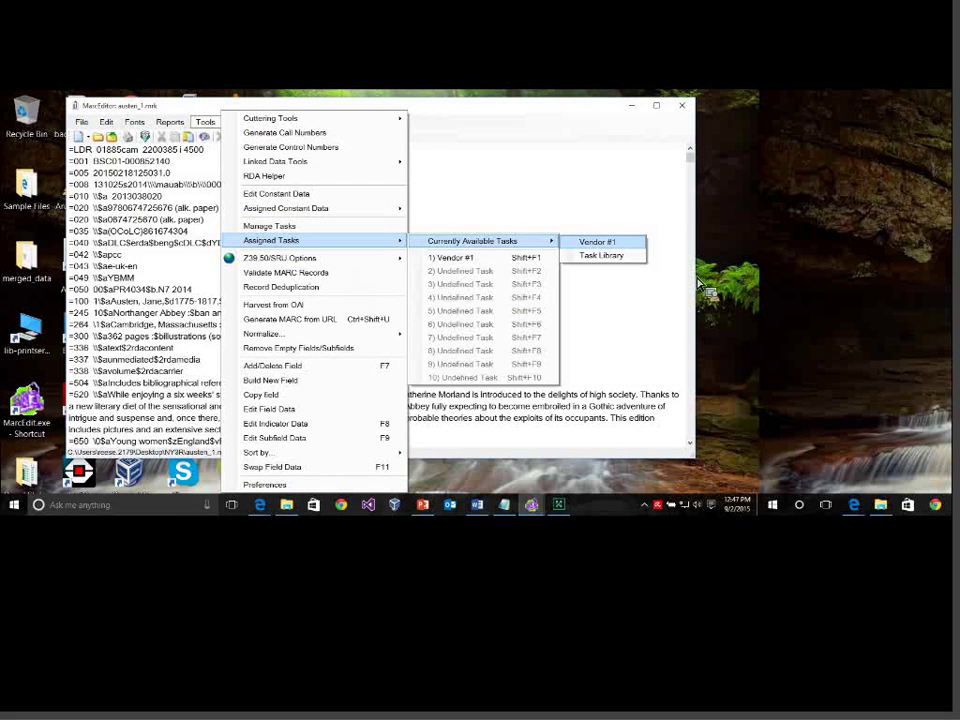
left_click(598, 241)
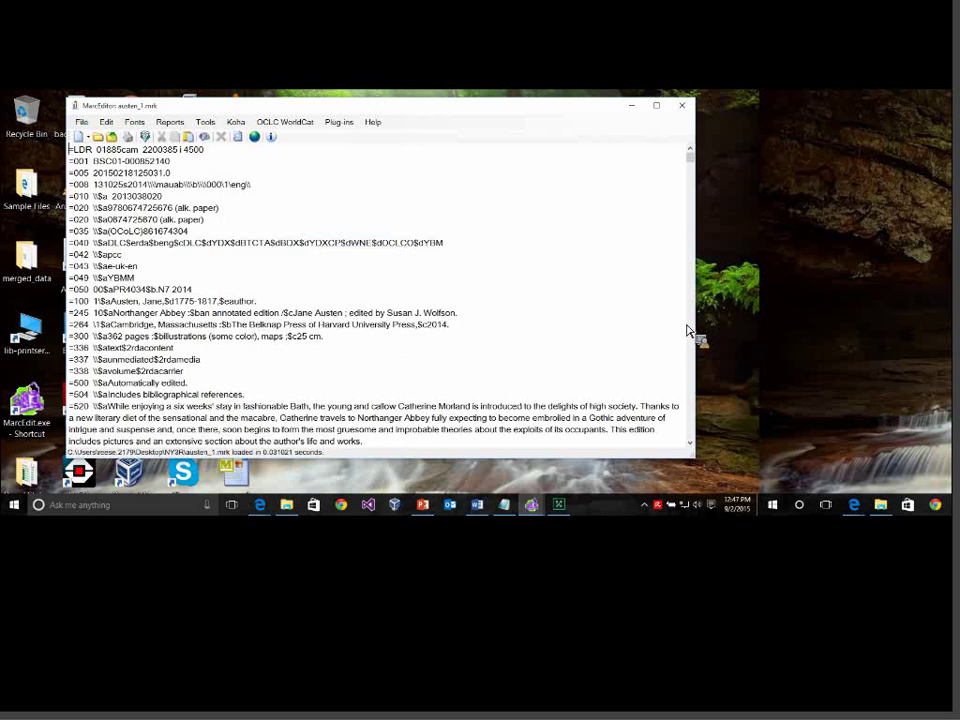
left_click(377, 369)
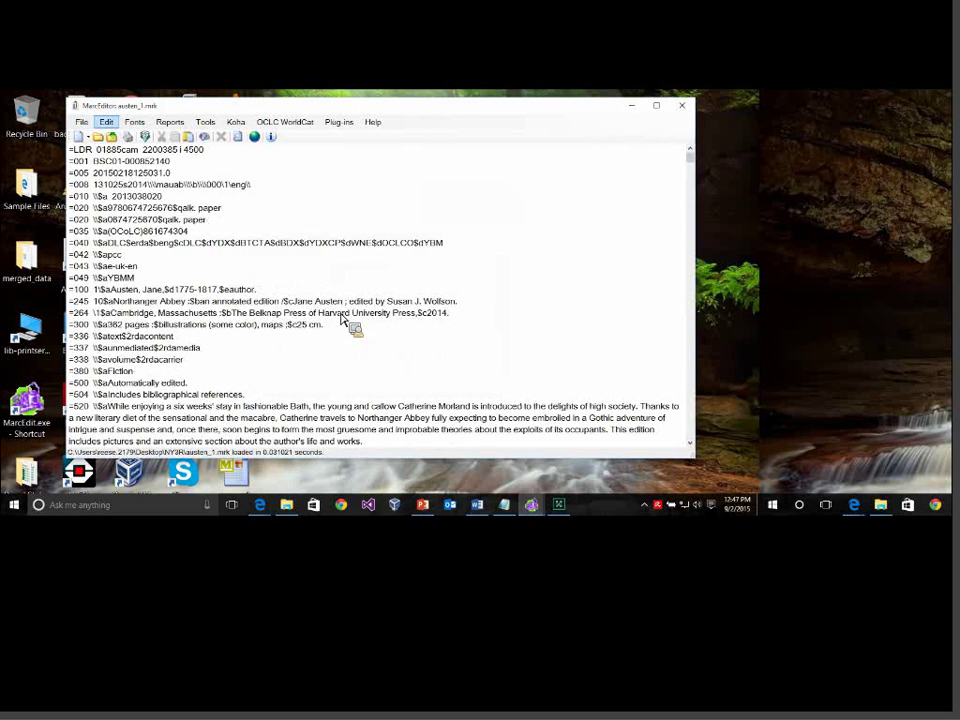
Undo the Vendor #1 task edits and check the original fields of the first record.
left_click(106, 121)
left_click(146, 150)
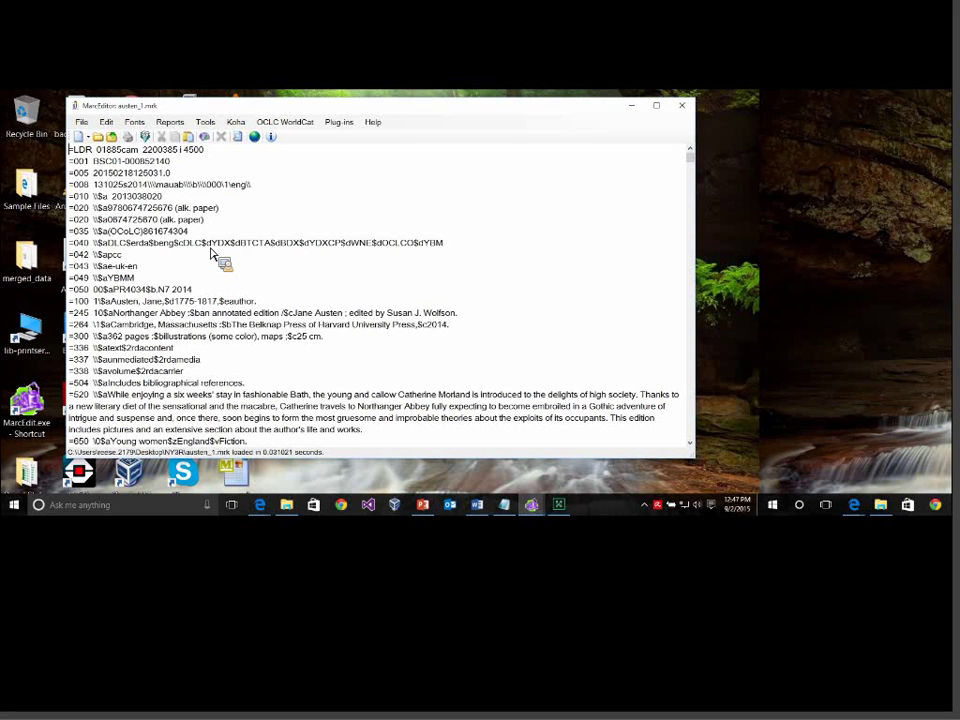
scroll(212, 254, "down", 5)
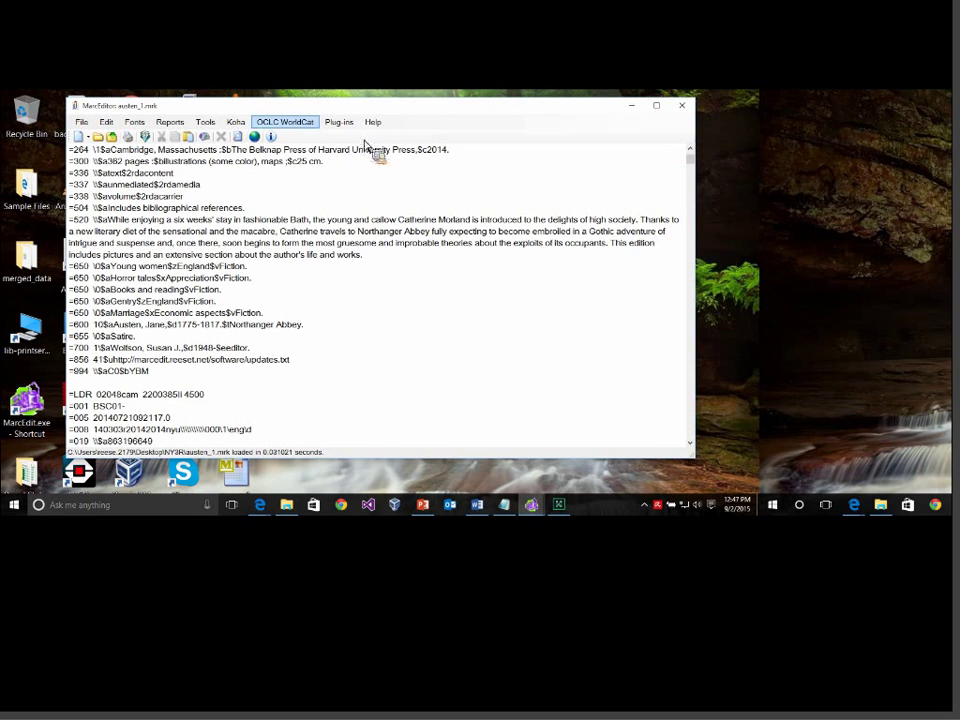
Add the Vendor #1 task list as a nested task in Task Library, save it and close the Task Manager.
left_click(205, 121)
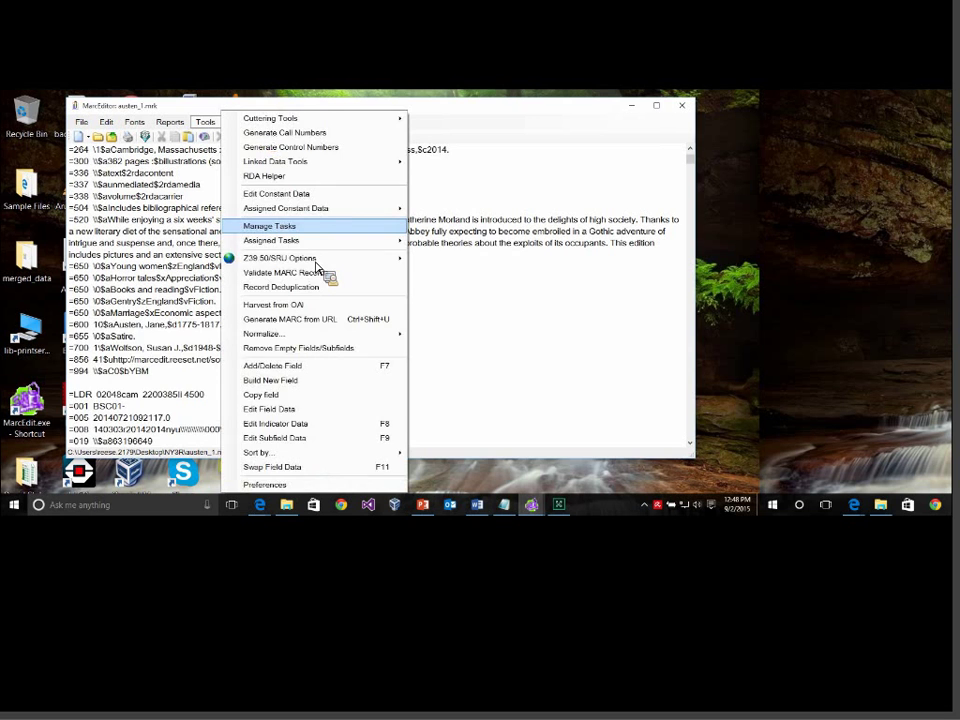
left_click(265, 226)
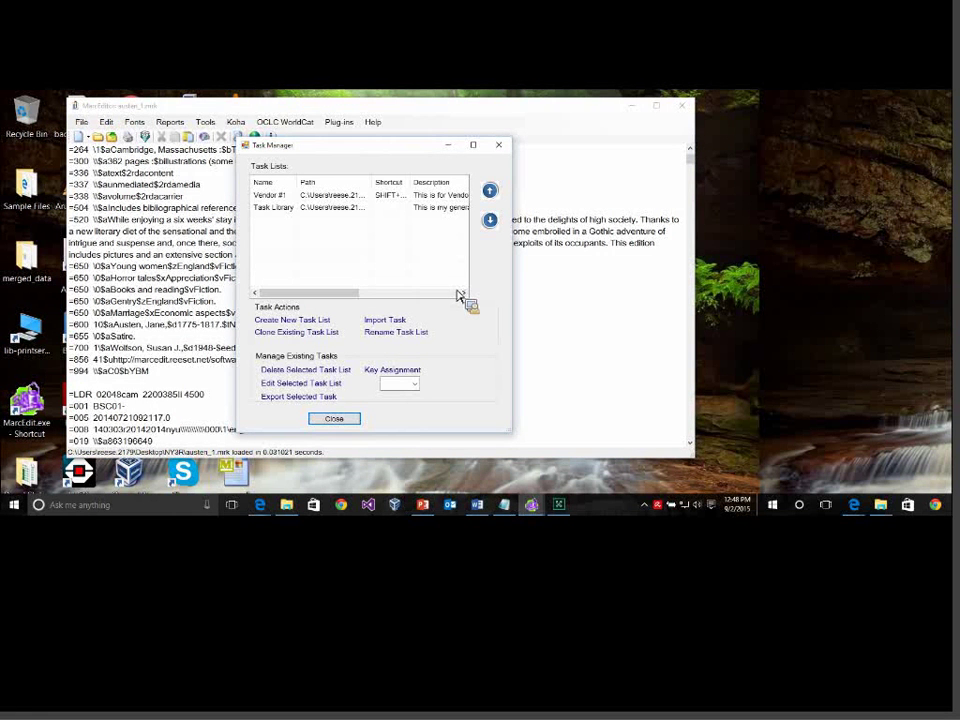
left_click(320, 207)
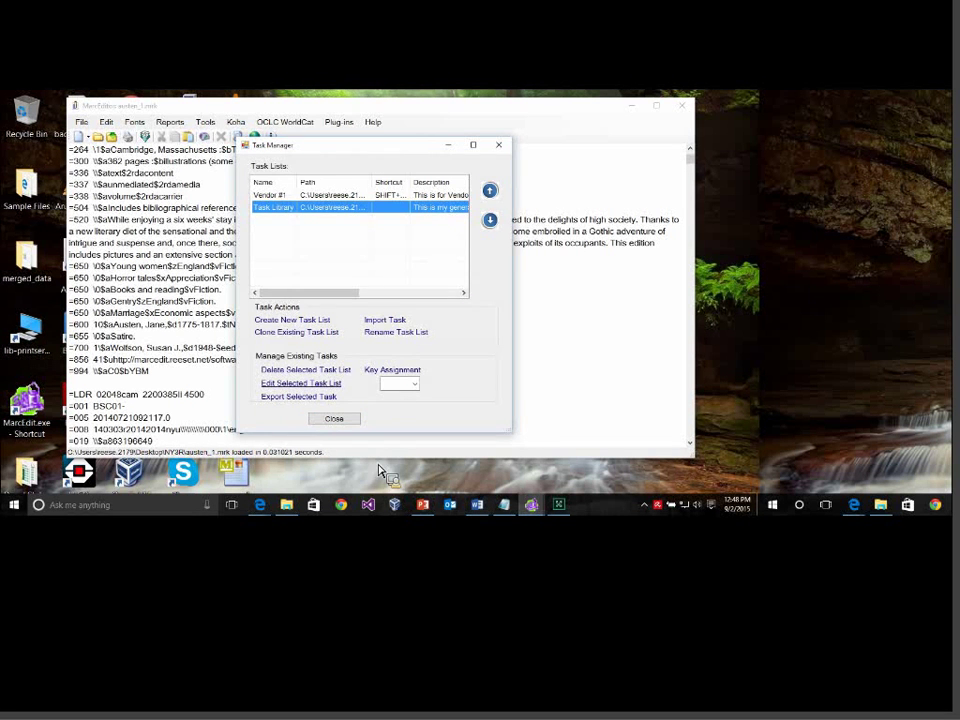
left_click(300, 383)
left_click(313, 358)
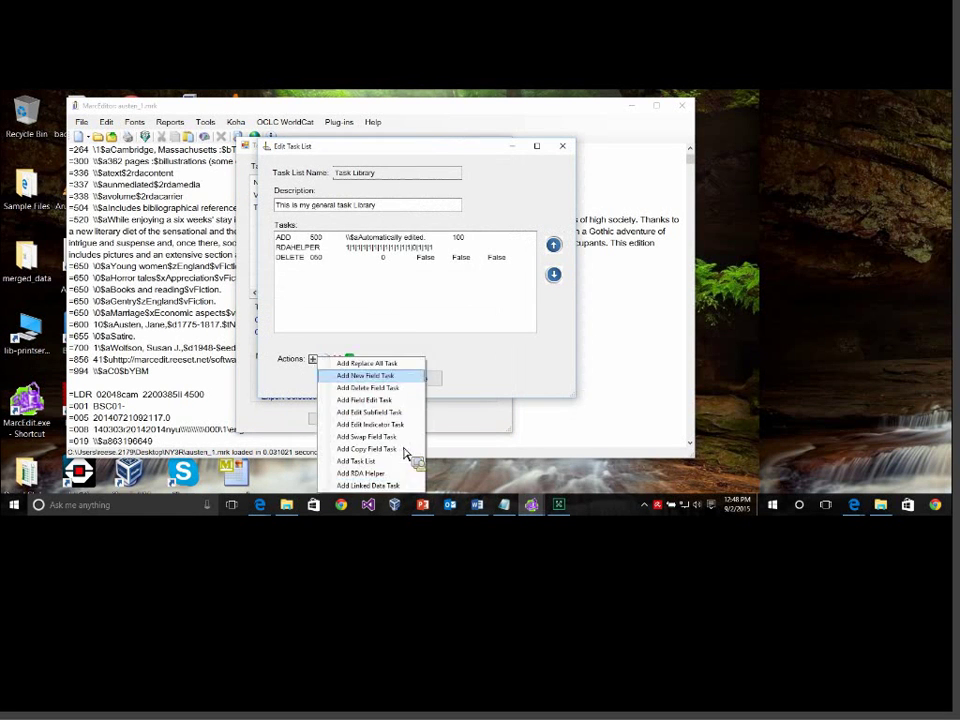
left_click(362, 461)
double_click(320, 246)
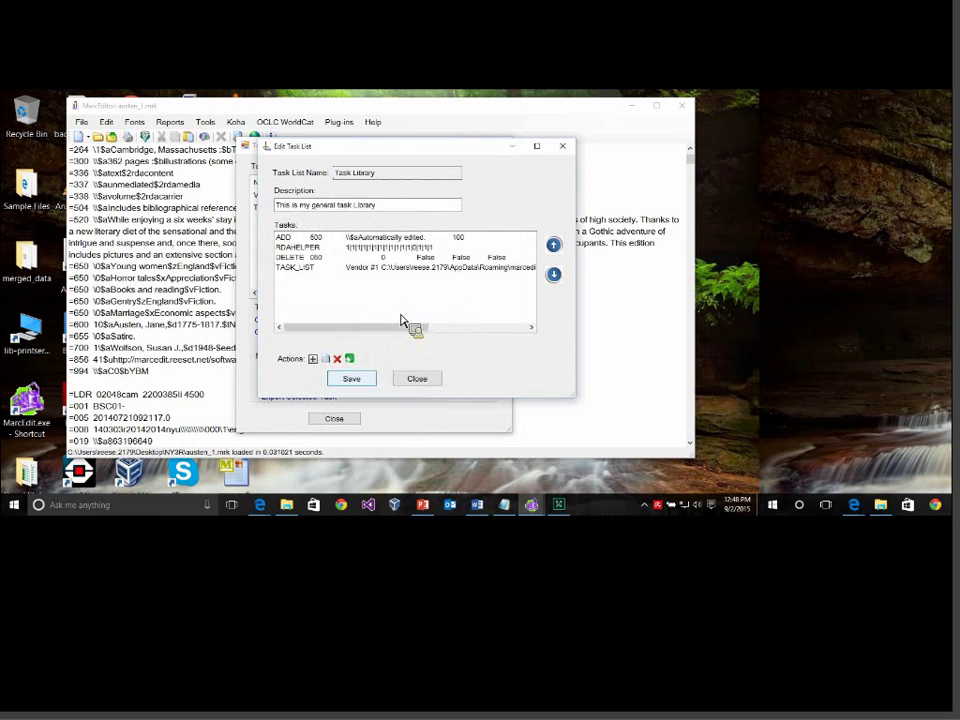
left_click(352, 377)
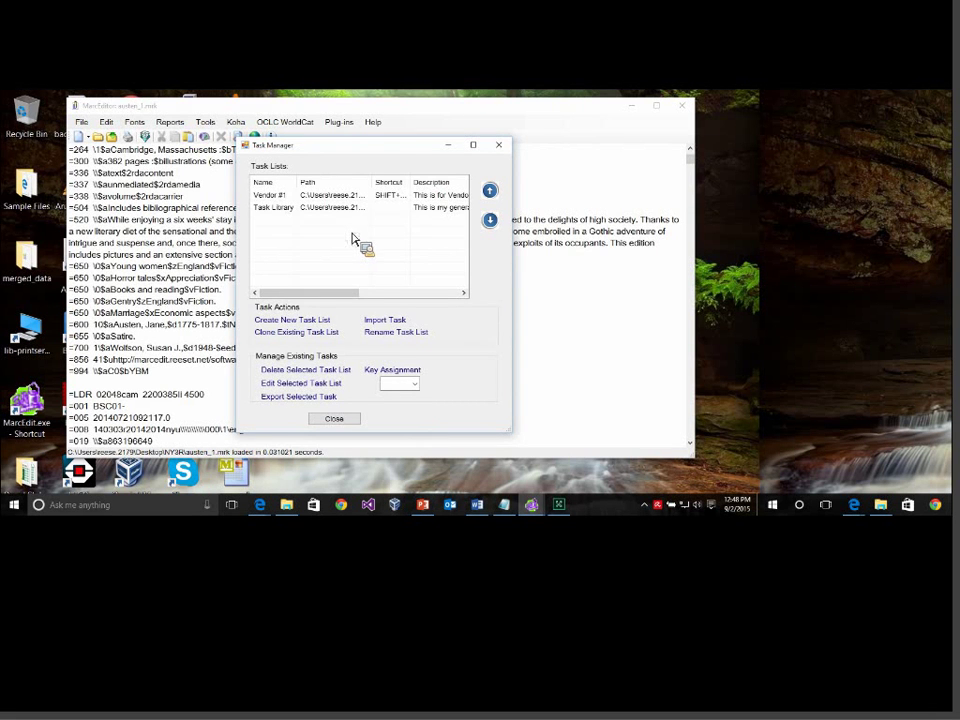
left_click(334, 418)
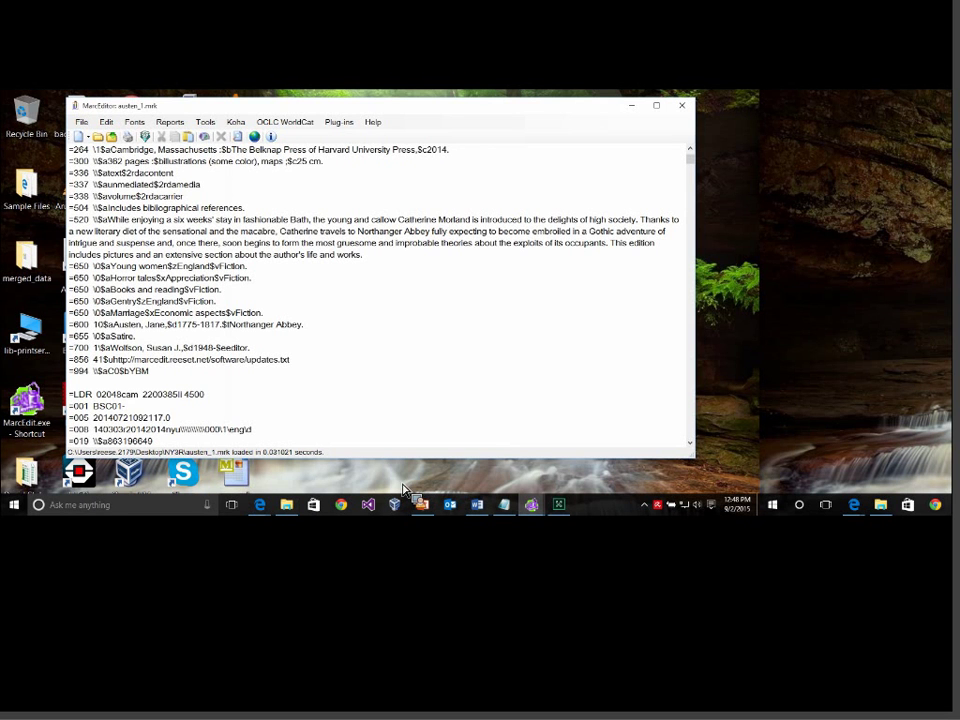
Run Vendor #1 with the circular task reference, acknowledge the message and close the results report.
left_click(205, 121)
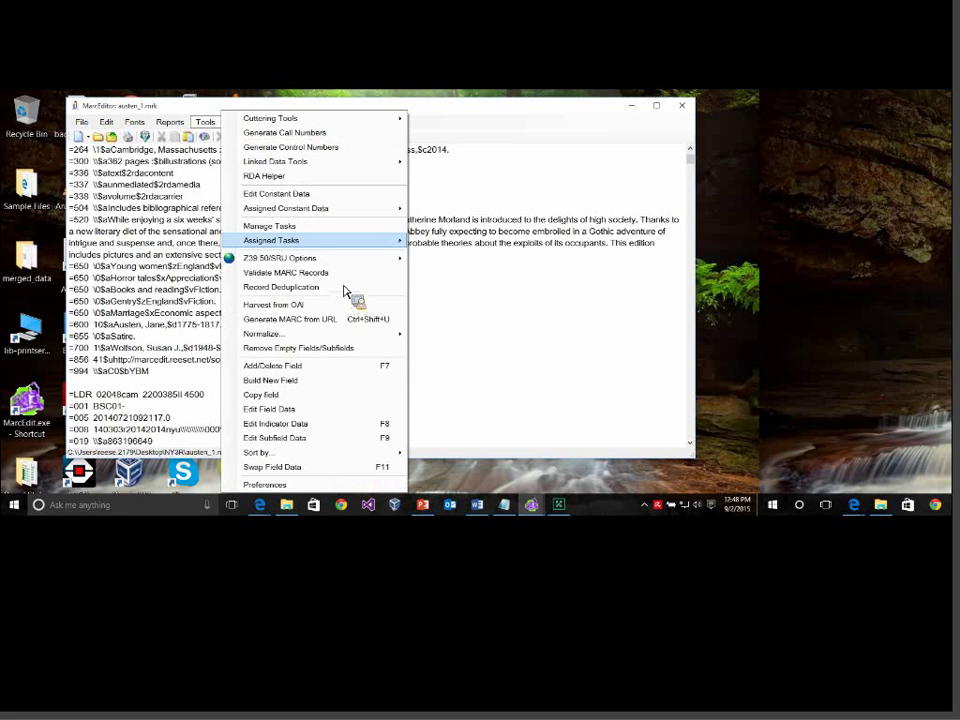
mouse_move(275, 240)
mouse_move(472, 240)
key("Right")
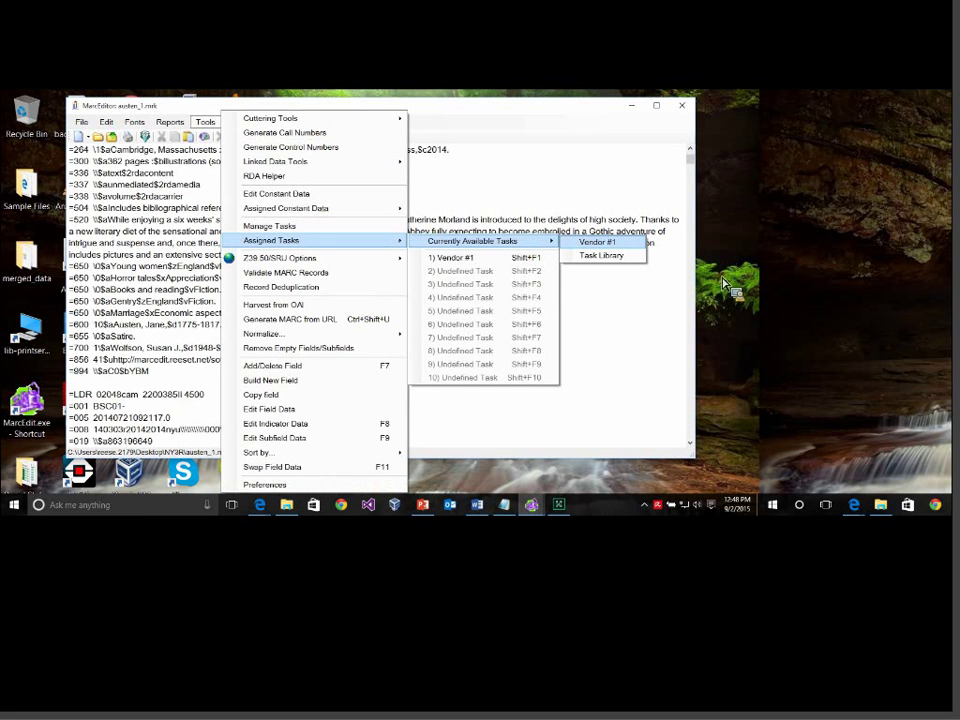
key("Return")
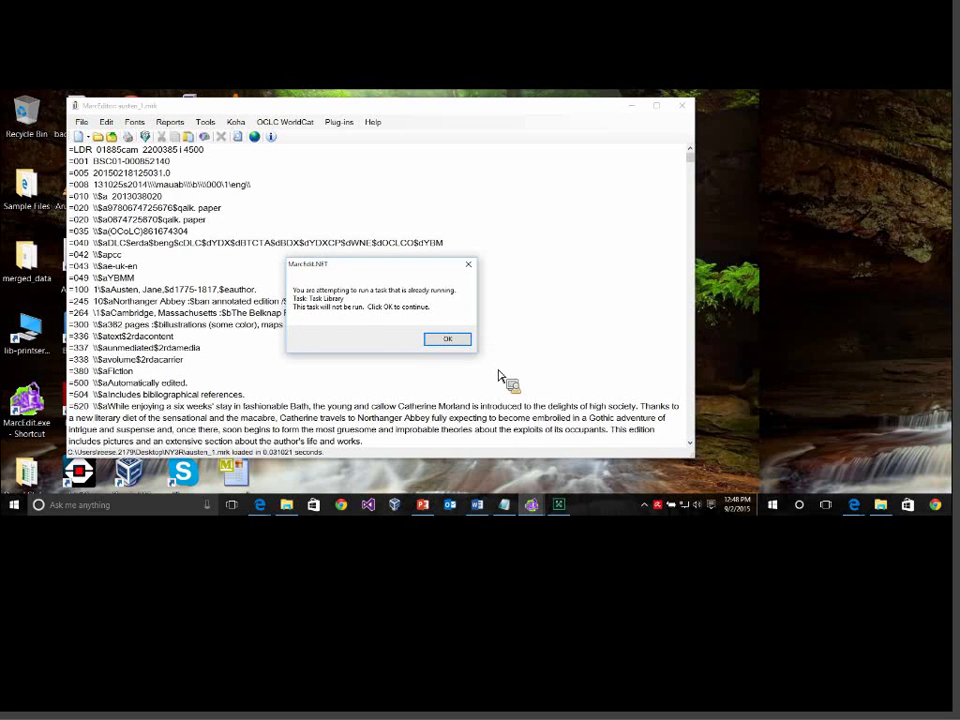
key("Return")
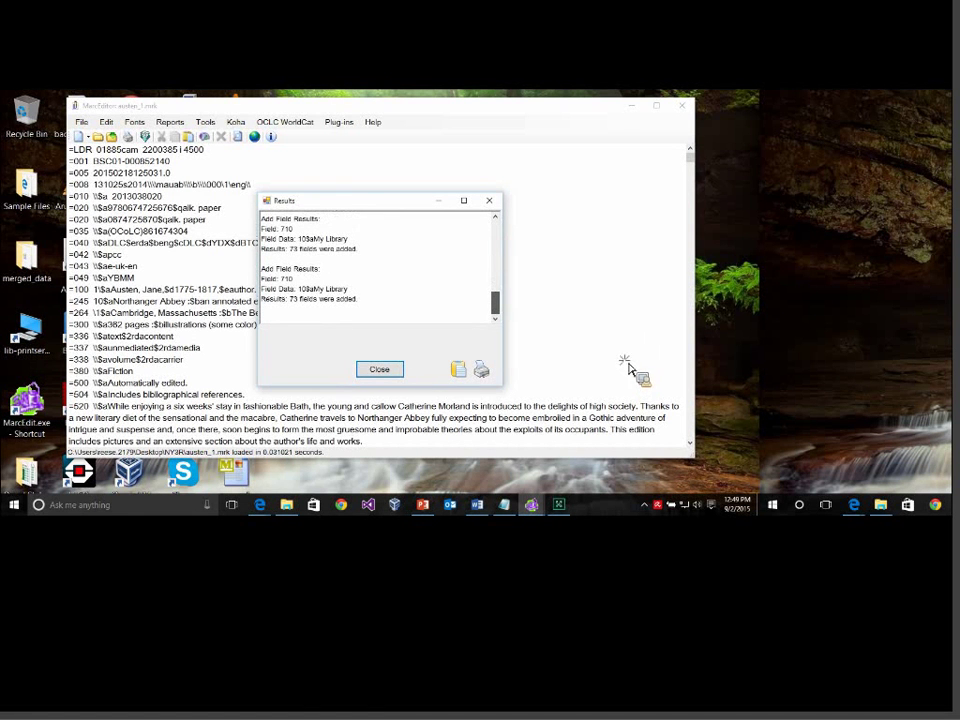
key("Return")
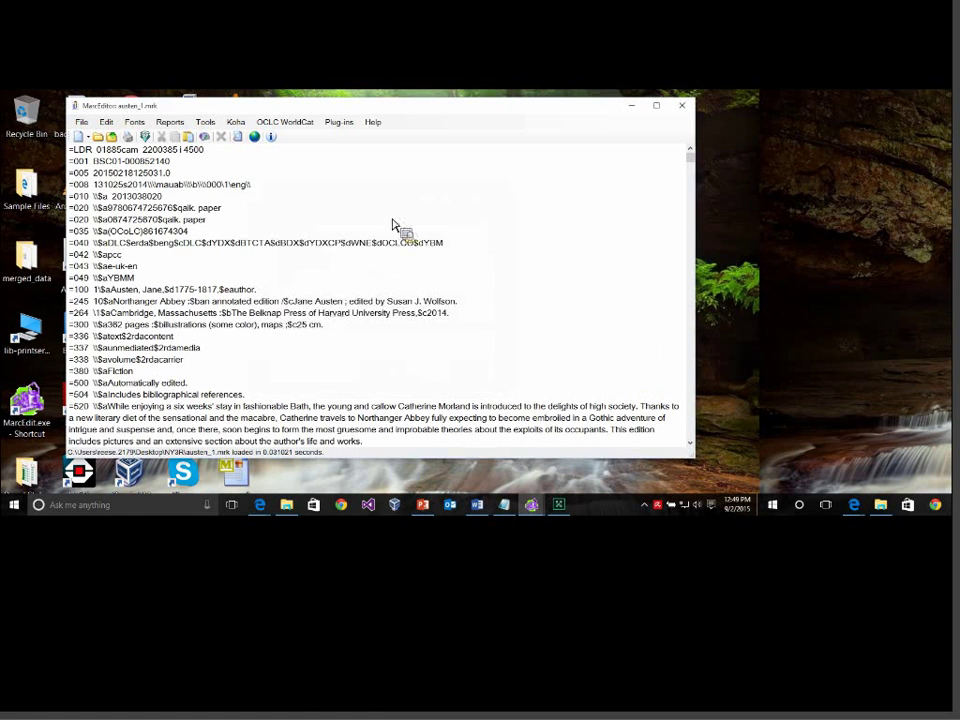
Remove the nested Vendor #1 task list from the Task Library task list, save it and close the Task Manager.
left_click(81, 121)
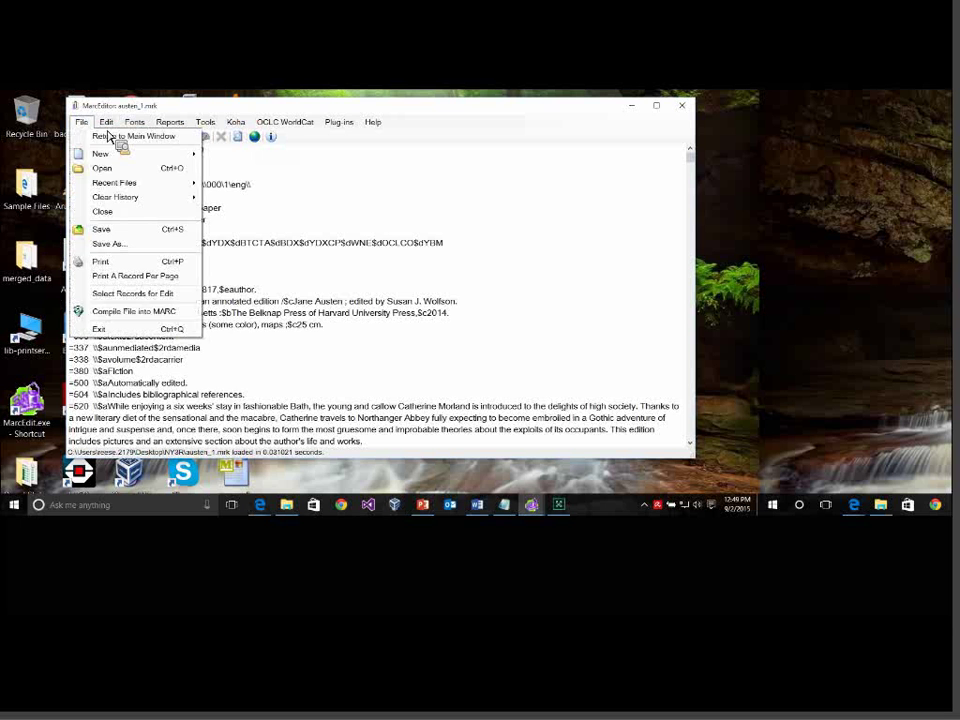
mouse_move(106, 121)
mouse_move(205, 121)
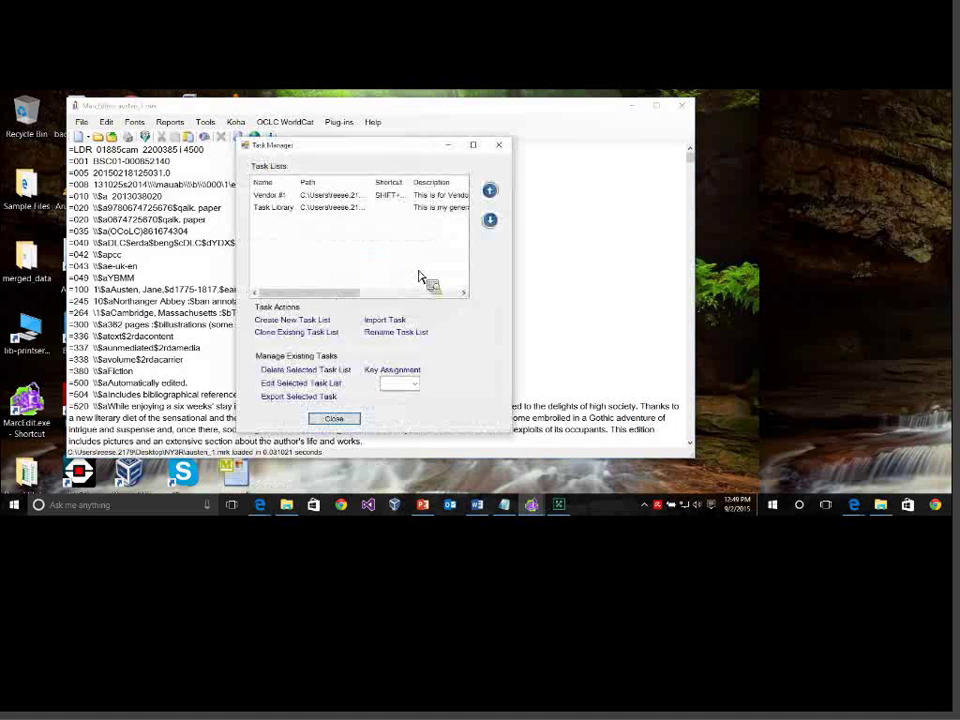
left_click(275, 207)
left_click(305, 383)
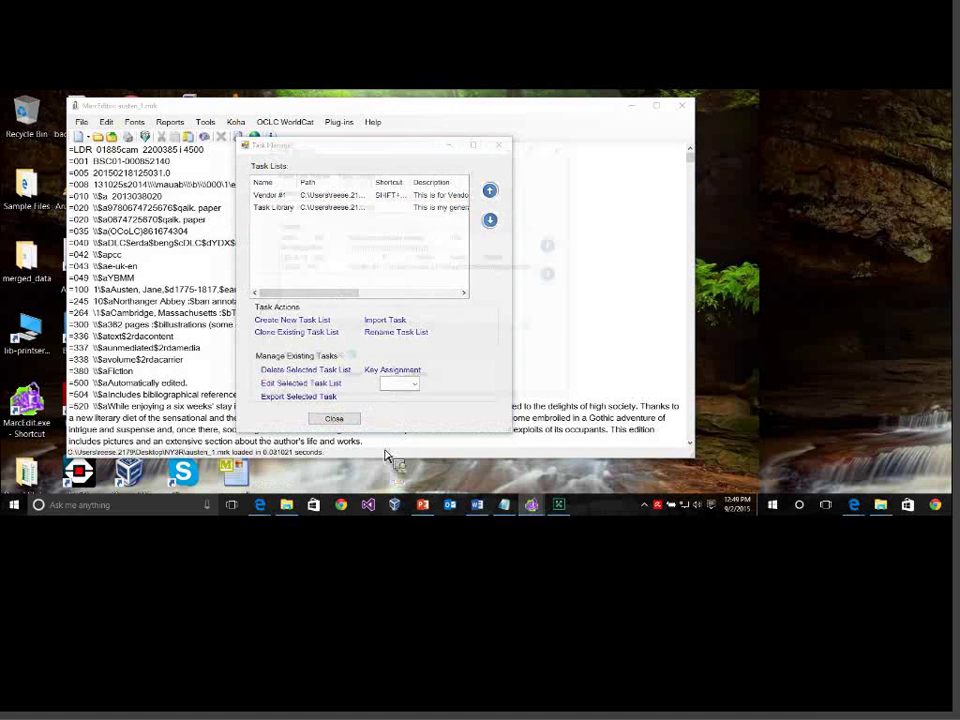
left_click(302, 267)
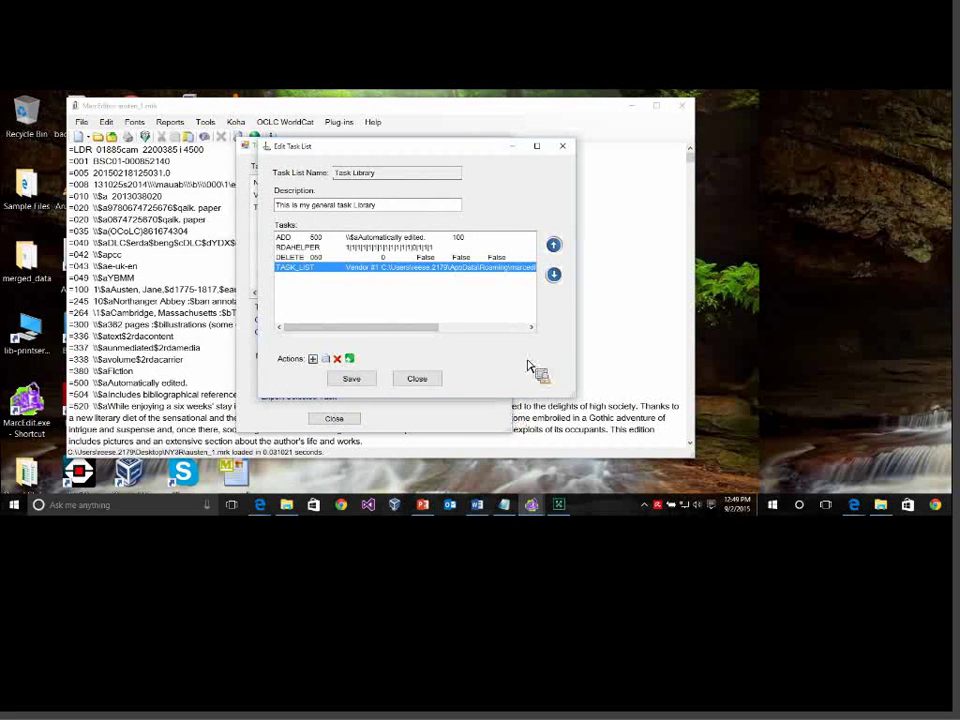
key("Delete")
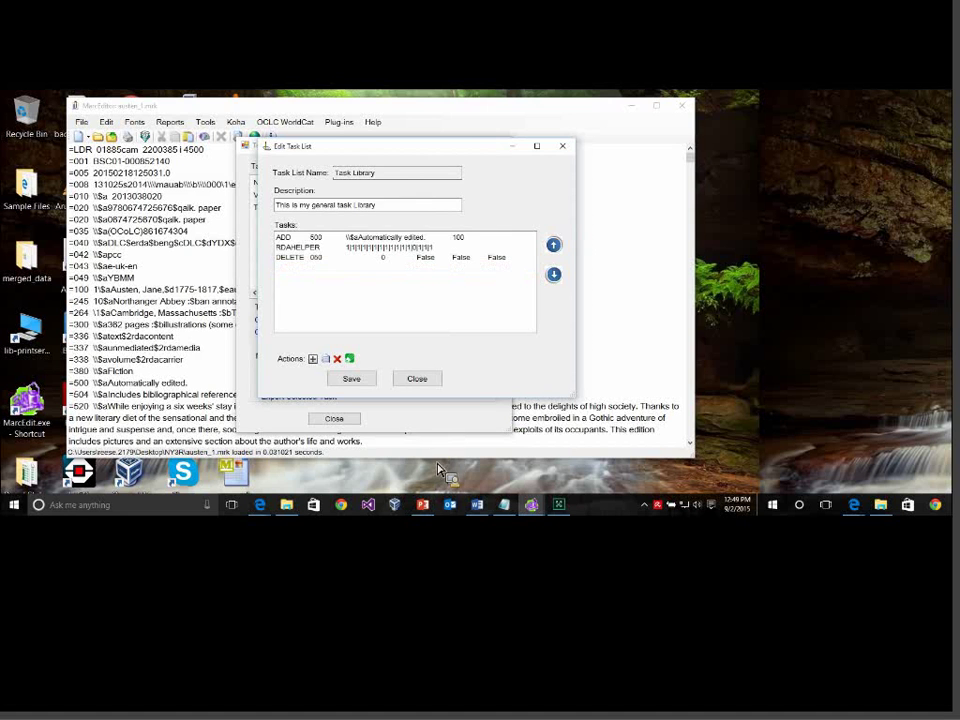
left_click(351, 378)
left_click(348, 419)
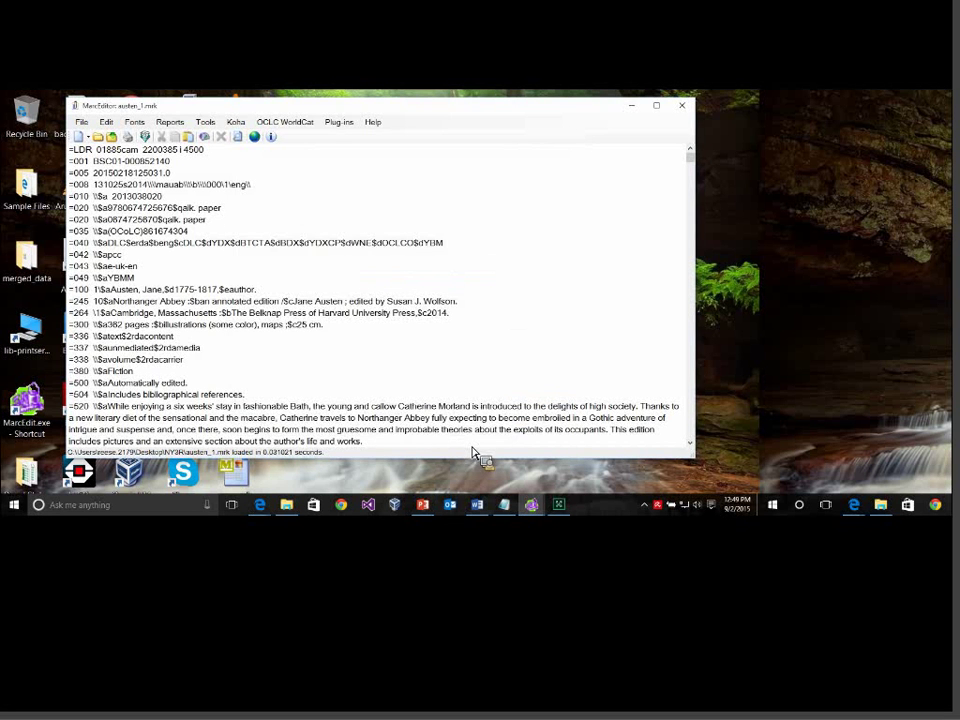
Undo the Vendor #1 task edits with Special Undo and close austen_1.mrk without saving the changes.
scroll(475, 440, "down", 5)
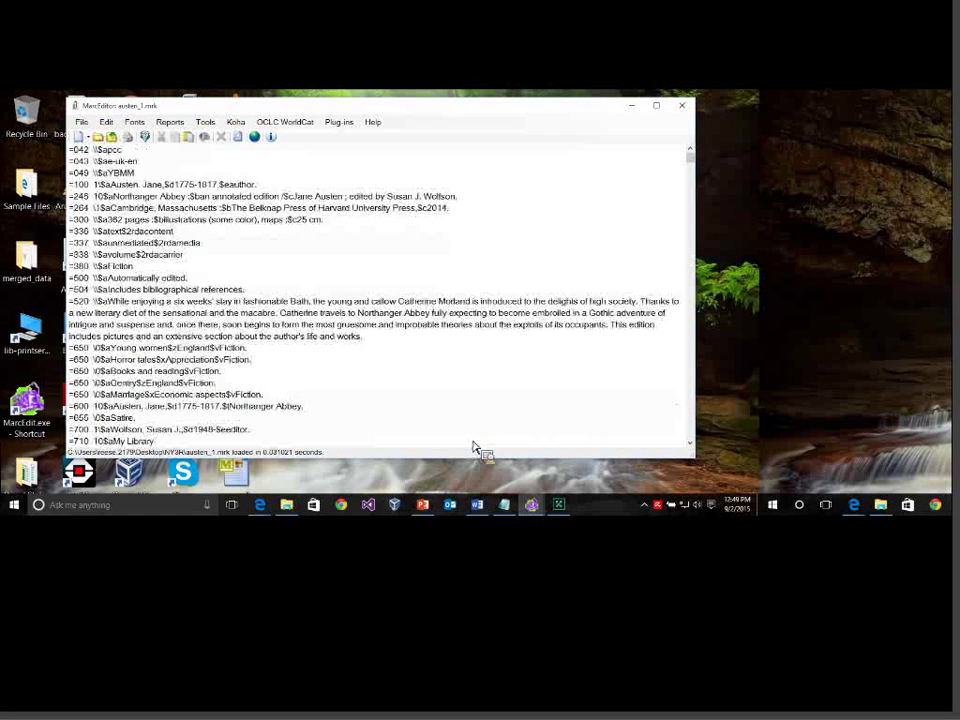
key("alt+e")
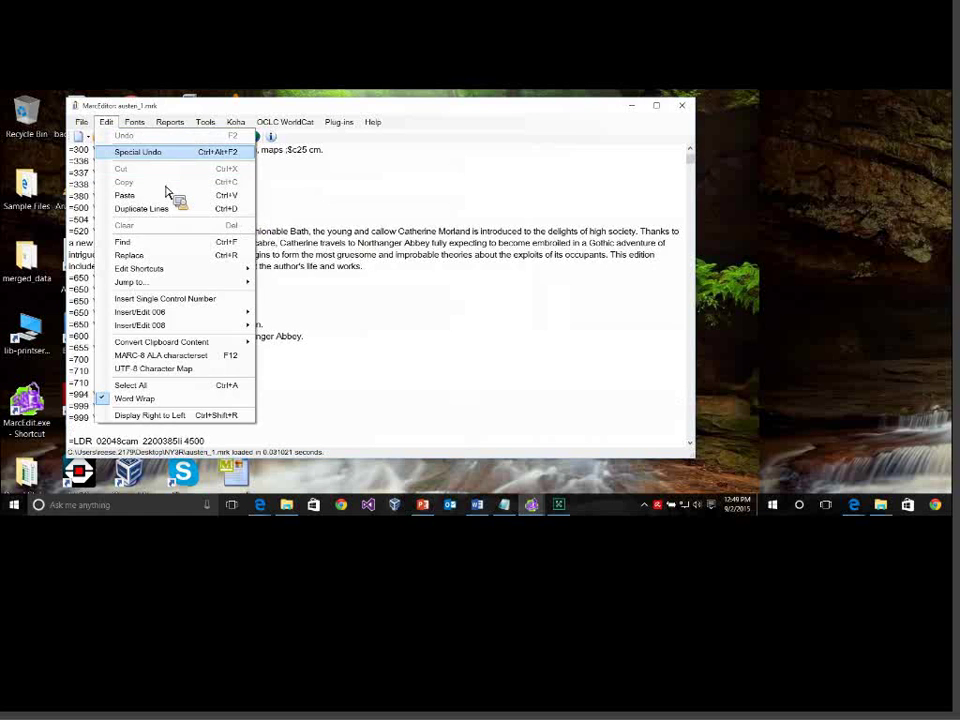
left_click(134, 151)
left_click(682, 105)
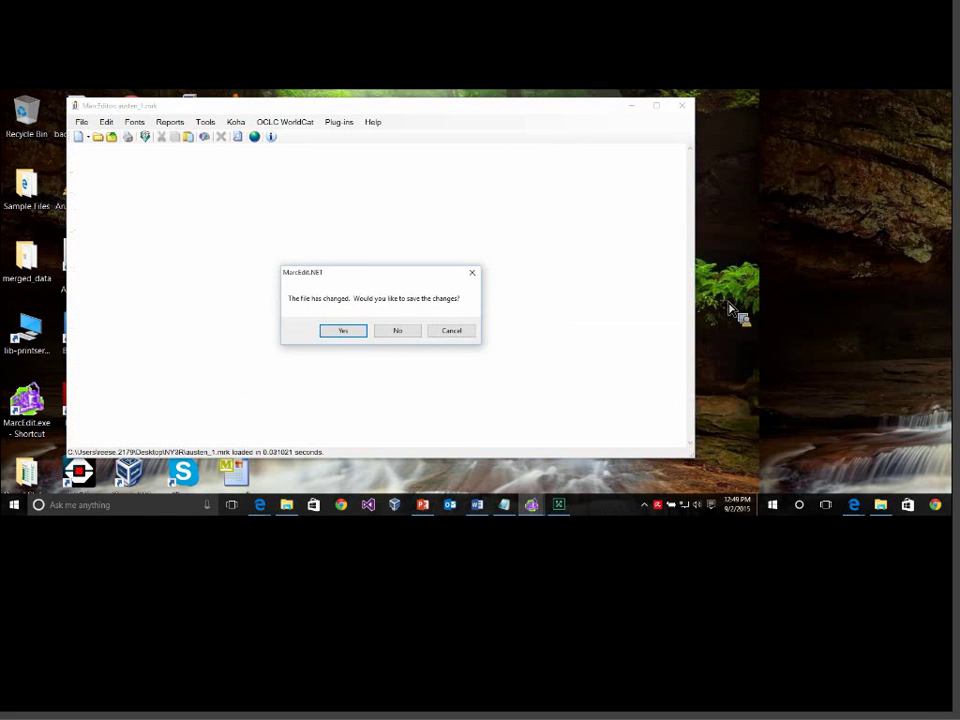
left_click(398, 330)
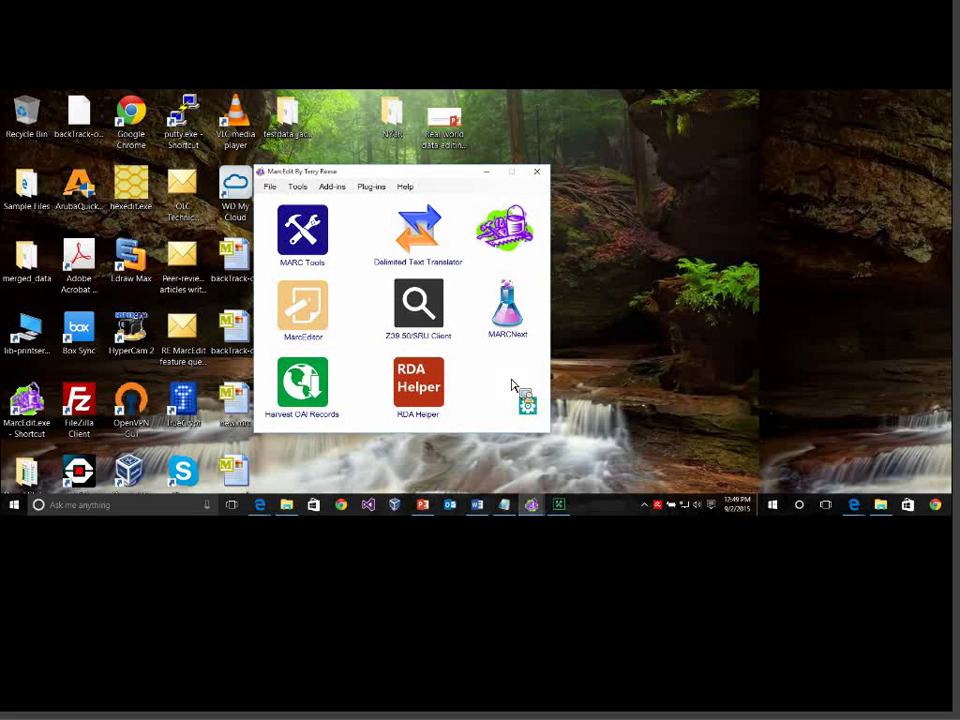
Switch to the PowerPoint presentation, start the slide show from the current slide and advance to Question #10.
left_click(422, 504)
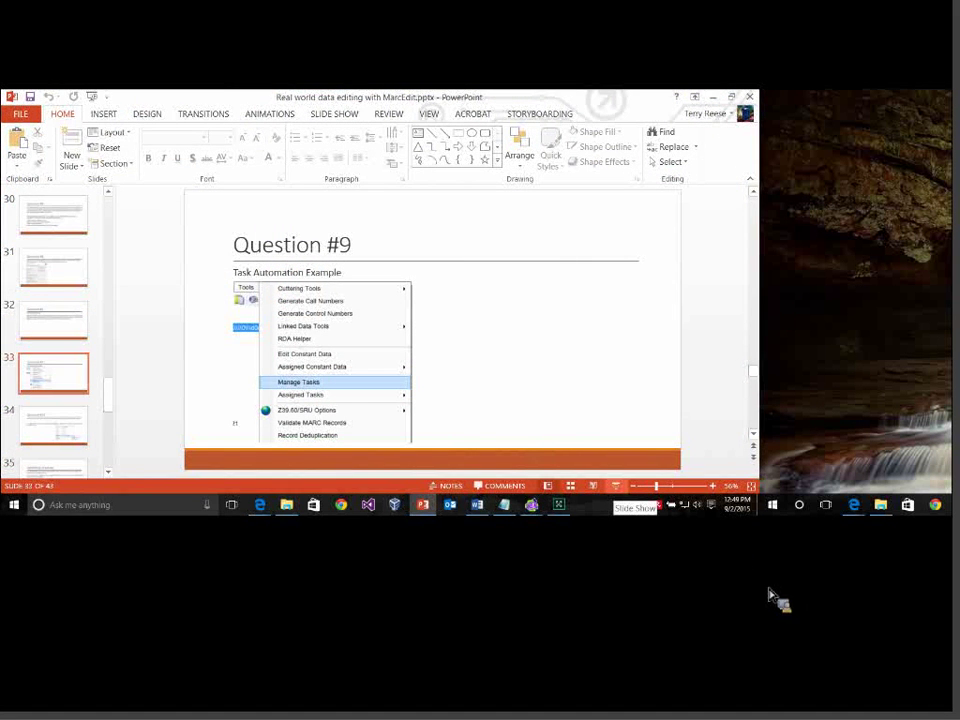
key("shift+F5")
left_click(661, 370)
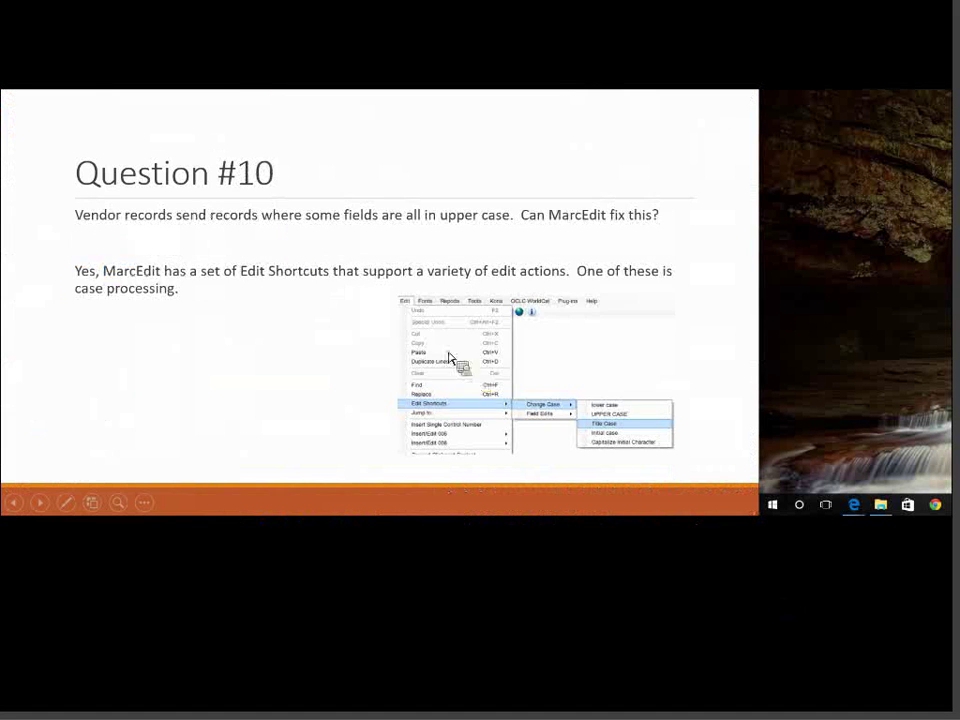
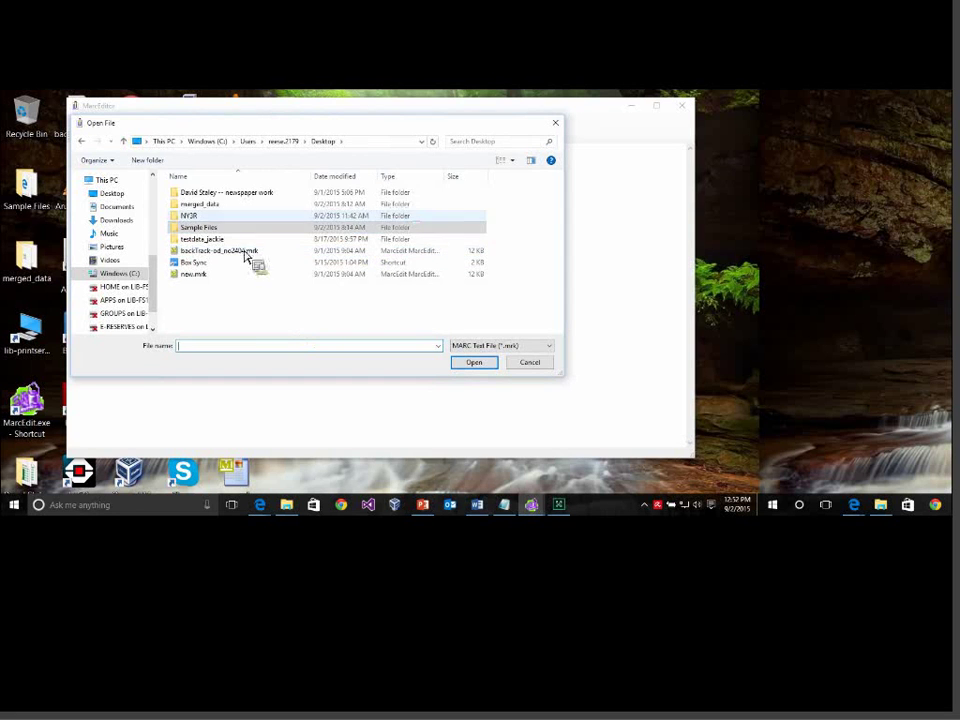
Open as_upper_case.mrk from the NY3R folder and inspect the upper-case title in the first record's 245 field.
double_click(190, 215)
double_click(310, 250)
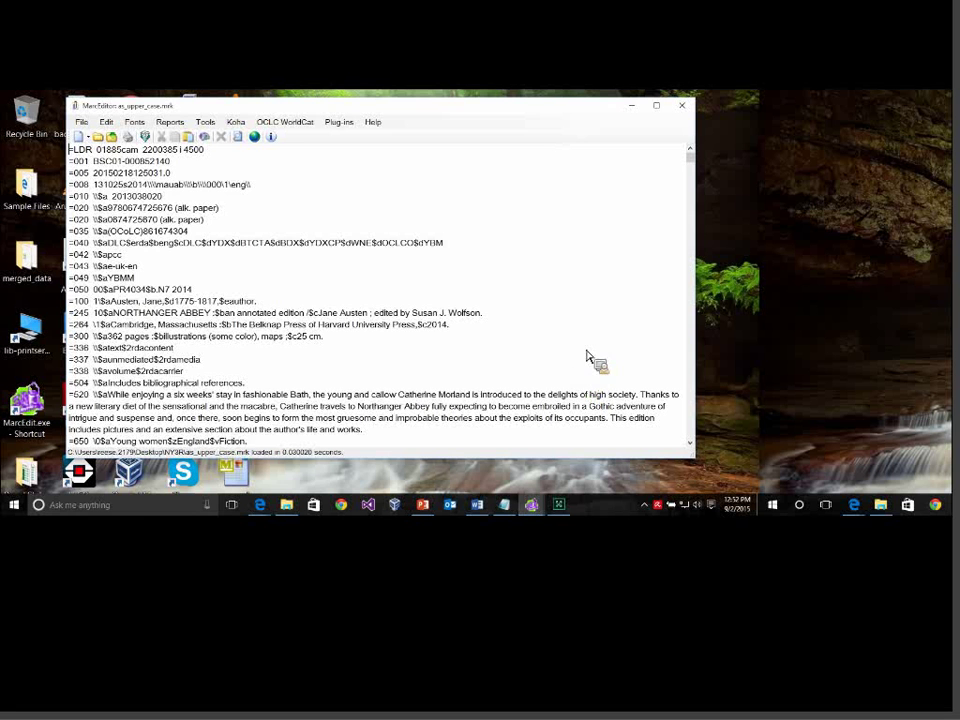
left_click_drag(156, 386, 256, 375)
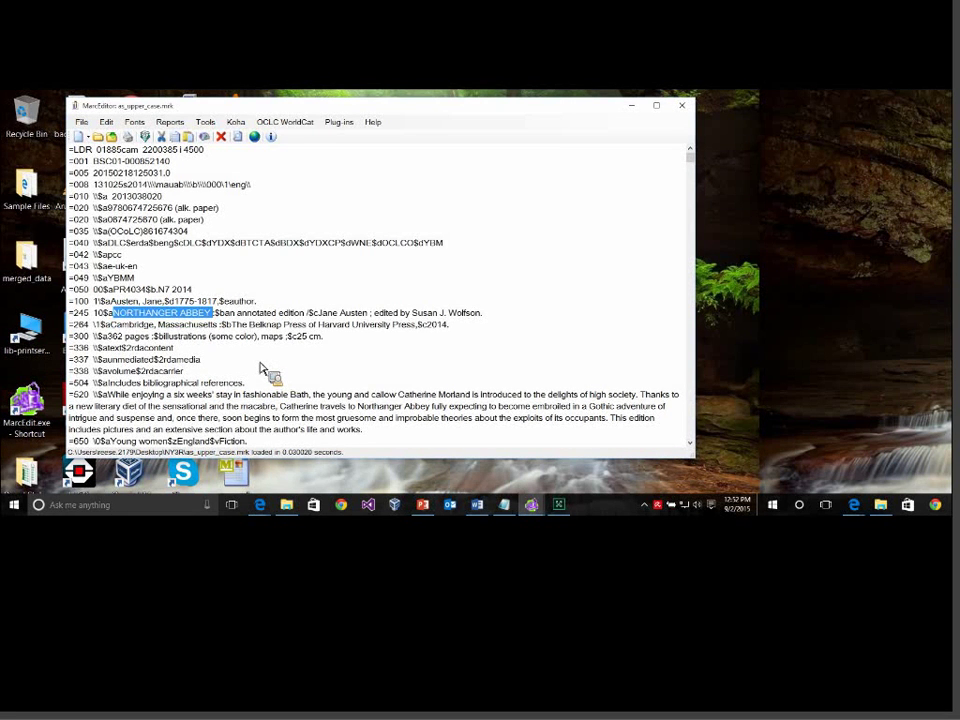
key("Down")
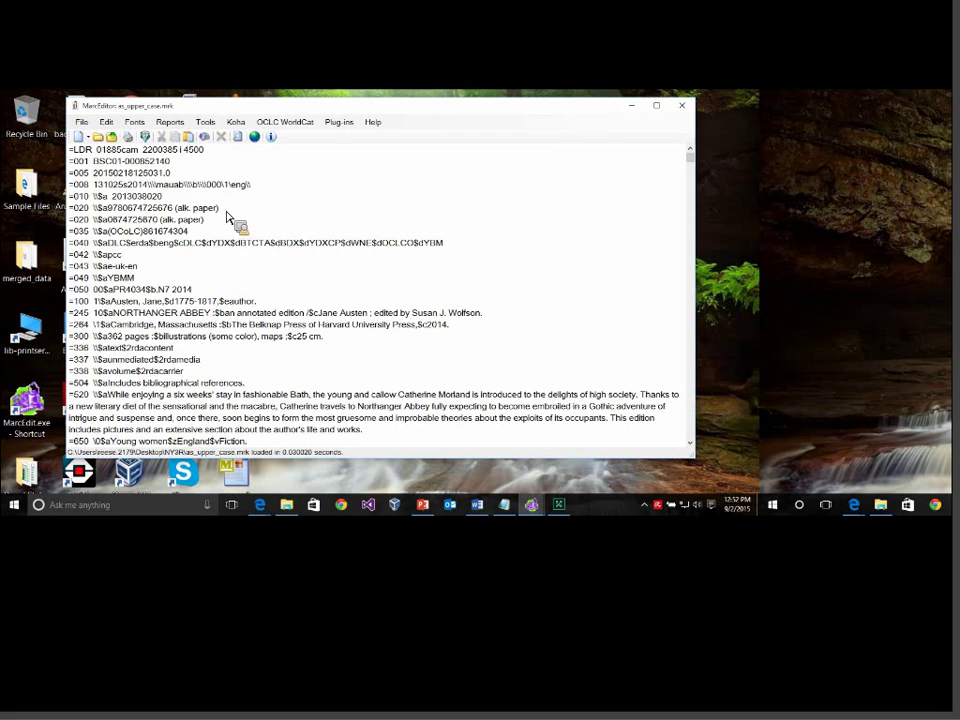
Change the case of subfield 245$a to Title Case across the records and confirm the edit.
left_click(106, 122)
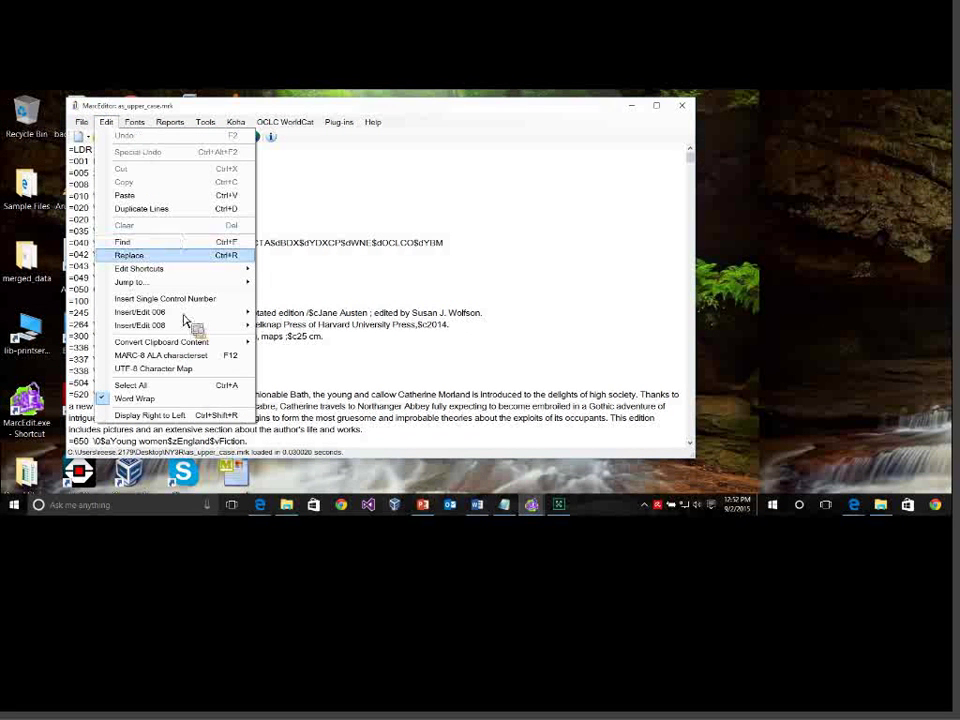
mouse_move(145, 268)
key("Right")
key("Right")
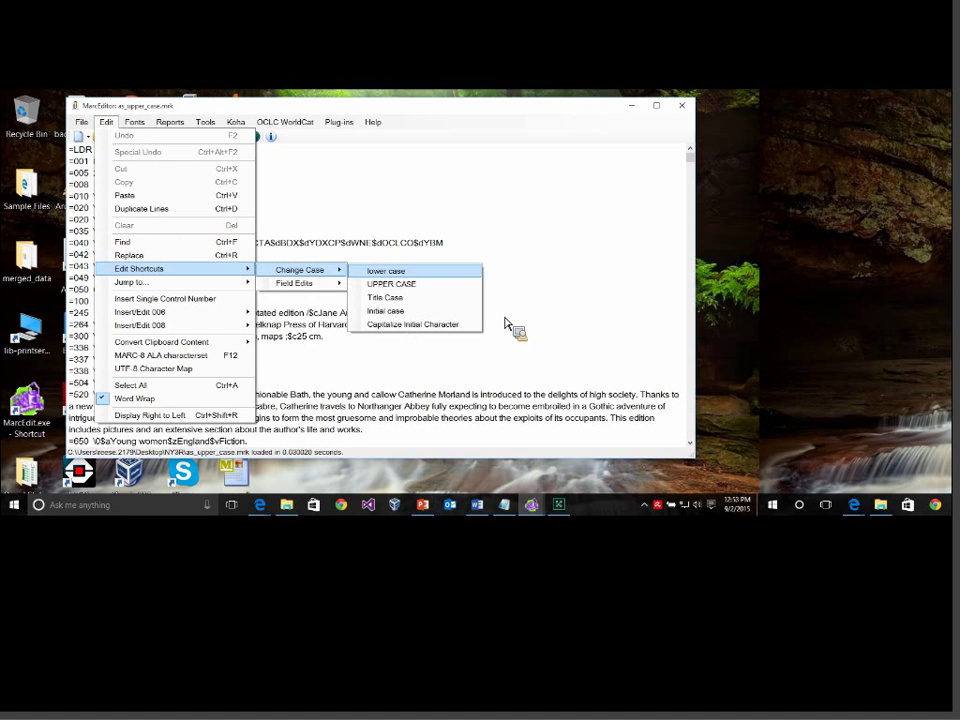
key("Down")
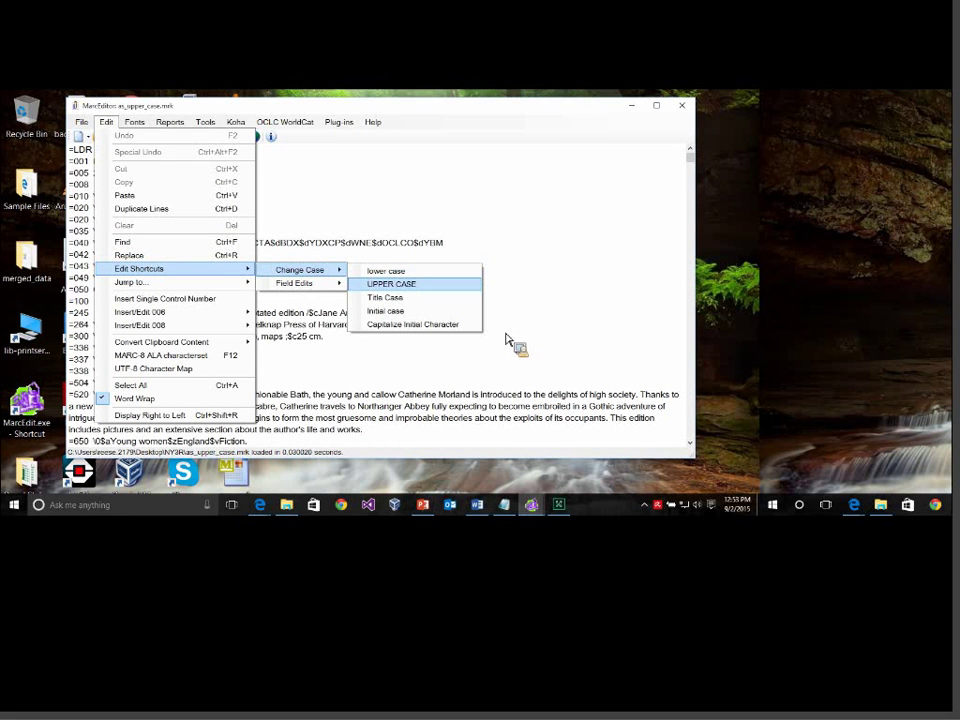
key("Down")
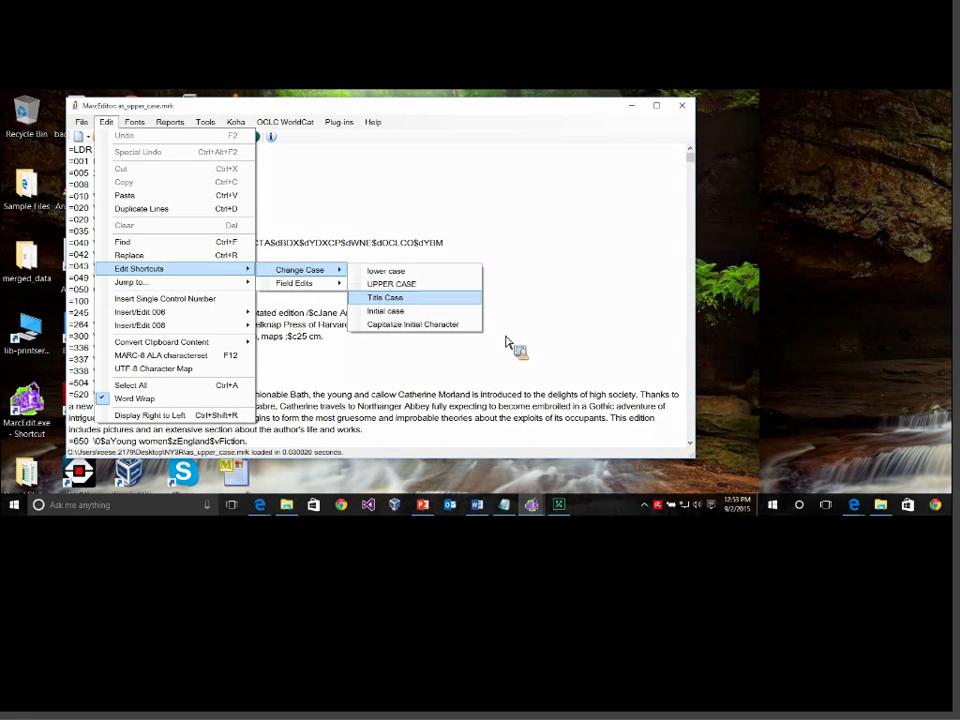
key("Down")
key("Down")
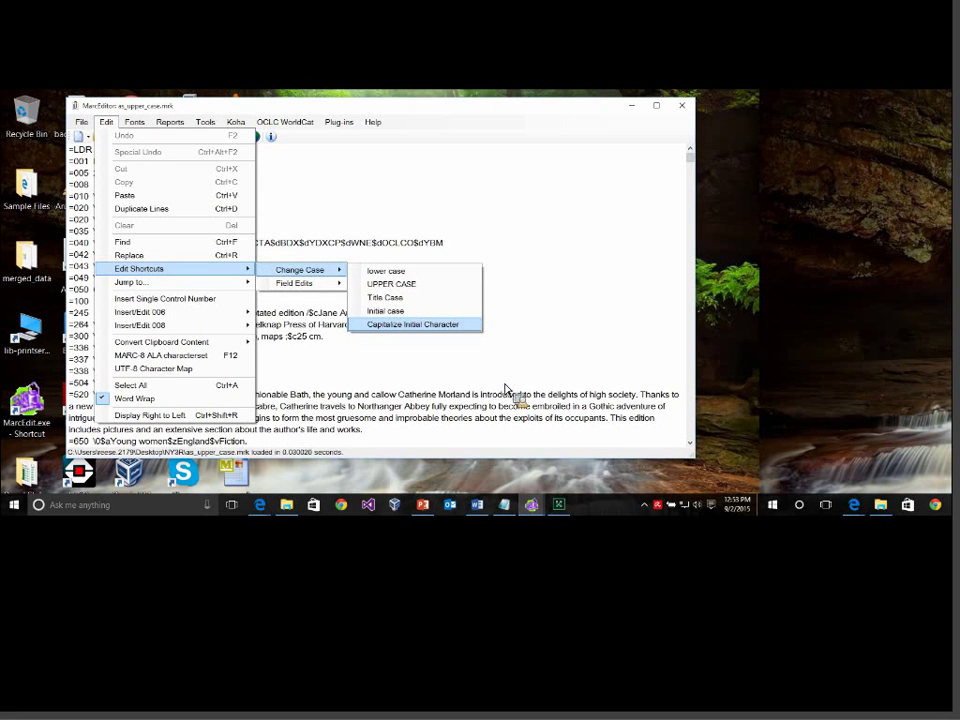
key("Up")
key("Up")
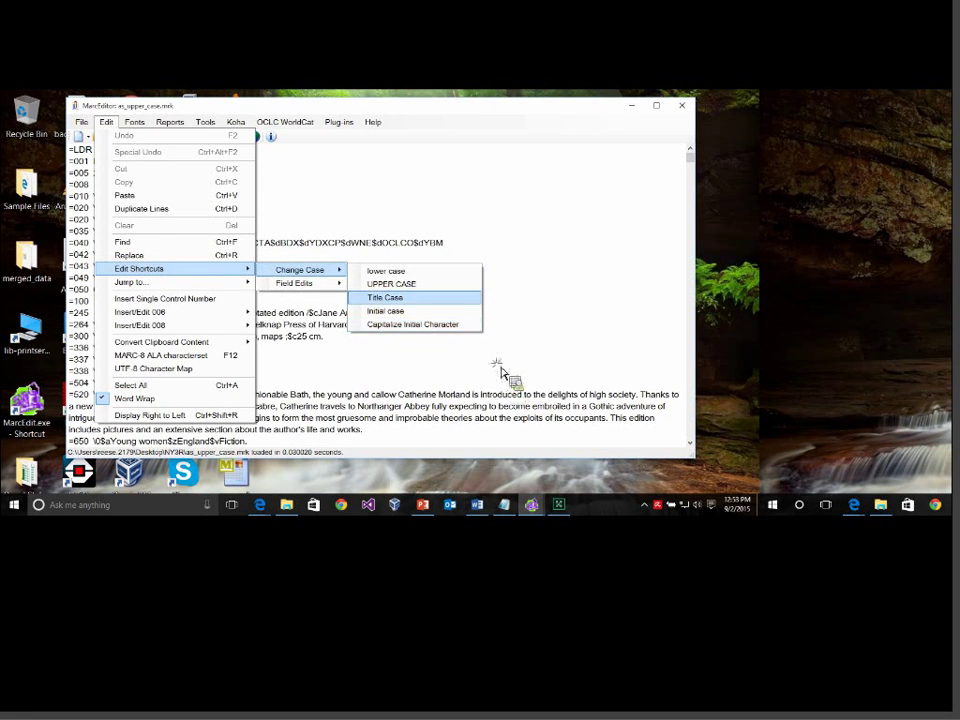
key("Return")
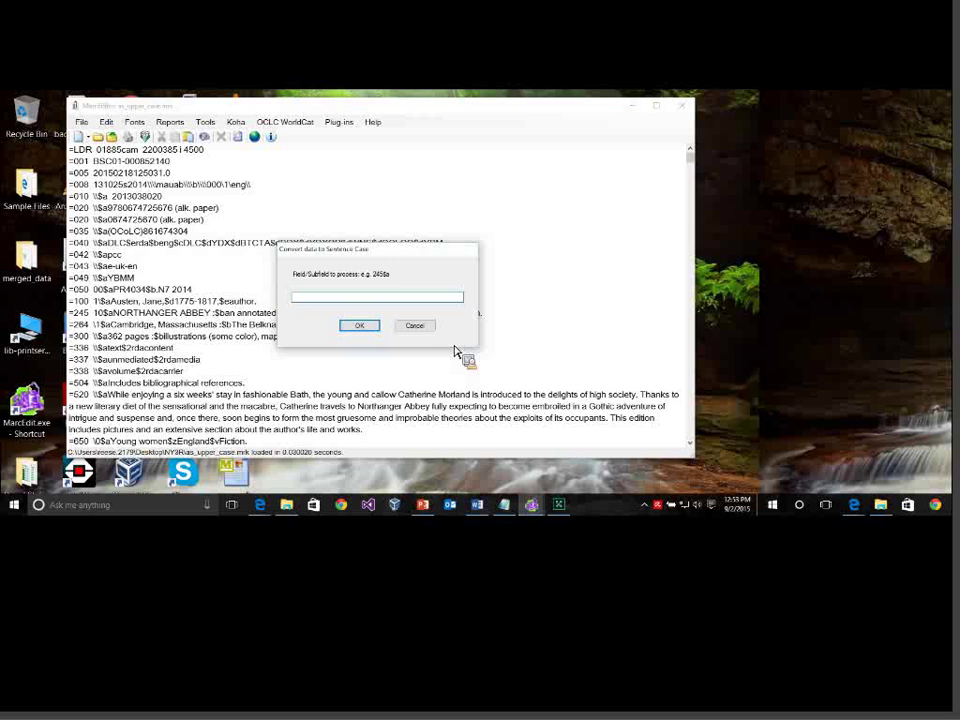
type("245$a")
key("Return")
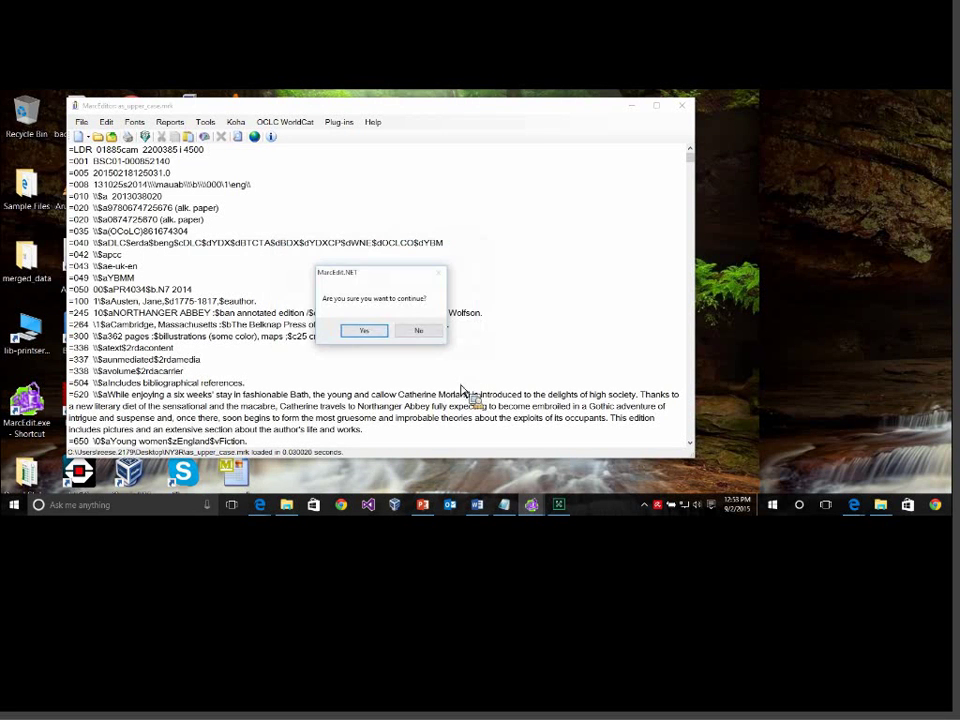
key("Return")
key("Return")
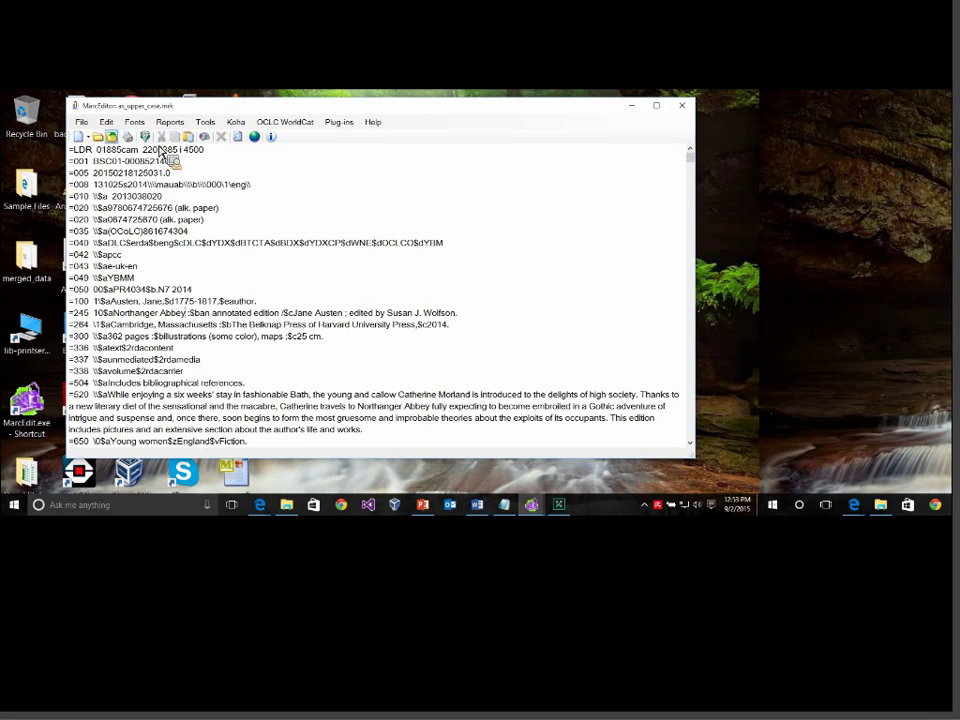
Find the records missing field 050$a with the Edit Shortcuts and browse the list of matches.
left_click(107, 122)
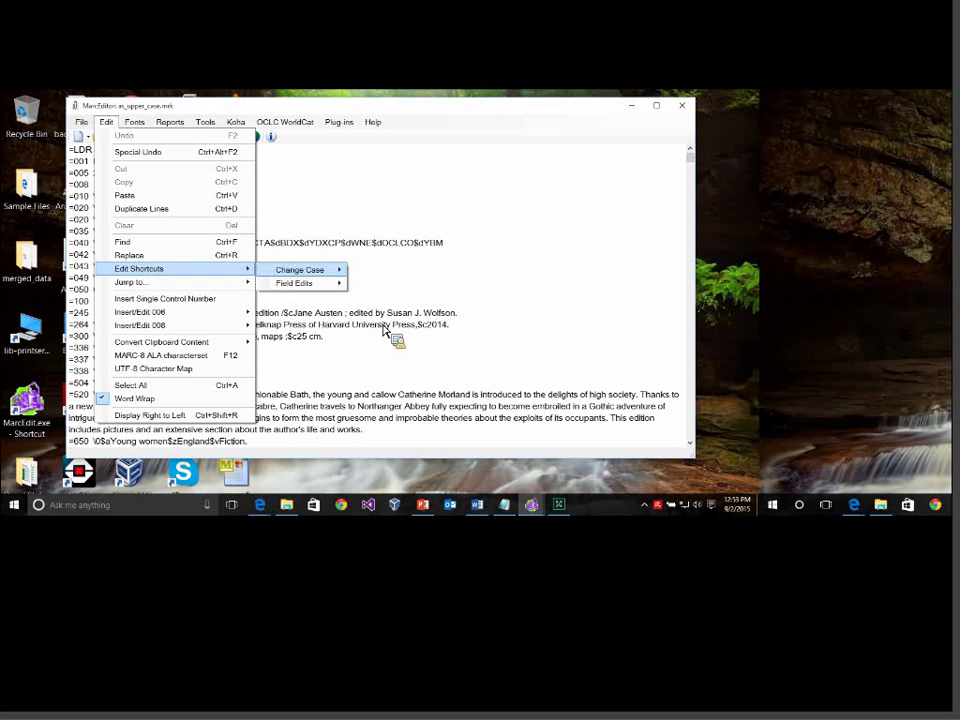
mouse_move(300, 270)
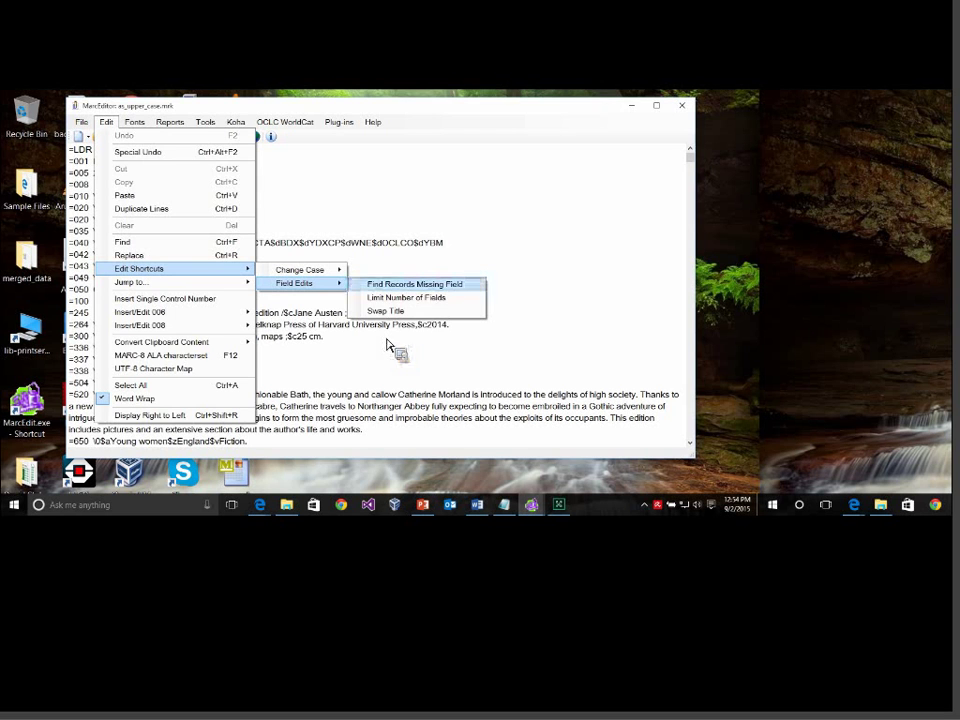
left_click(476, 334)
key("Return")
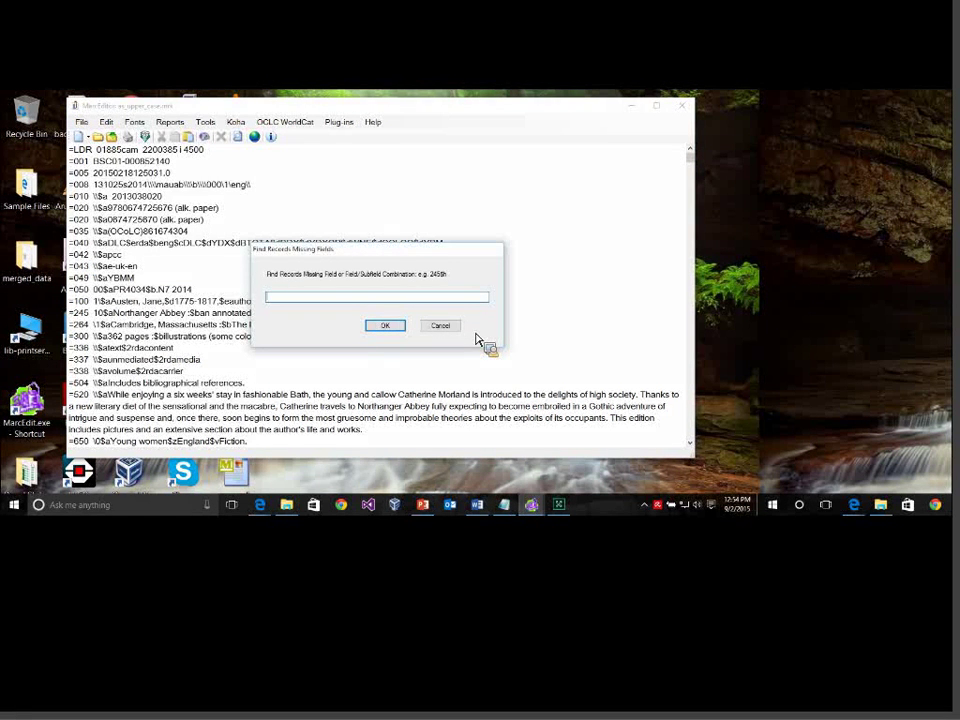
type("050$")
key("BackSpace")
type("$a")
key("Return")
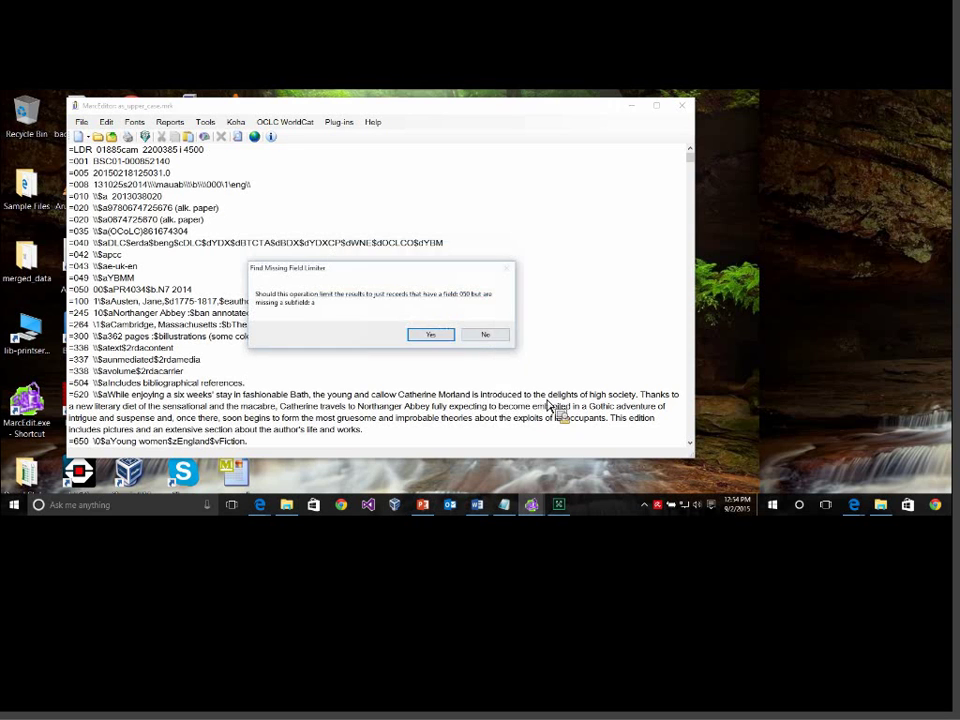
left_click(460, 315)
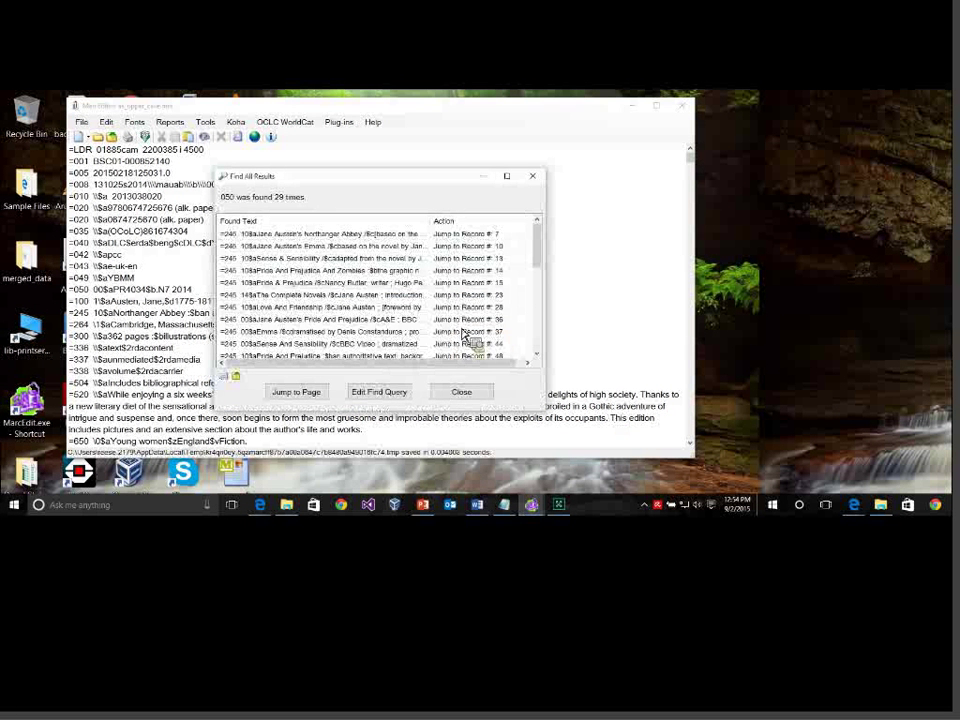
scroll(467, 334, "down", 6)
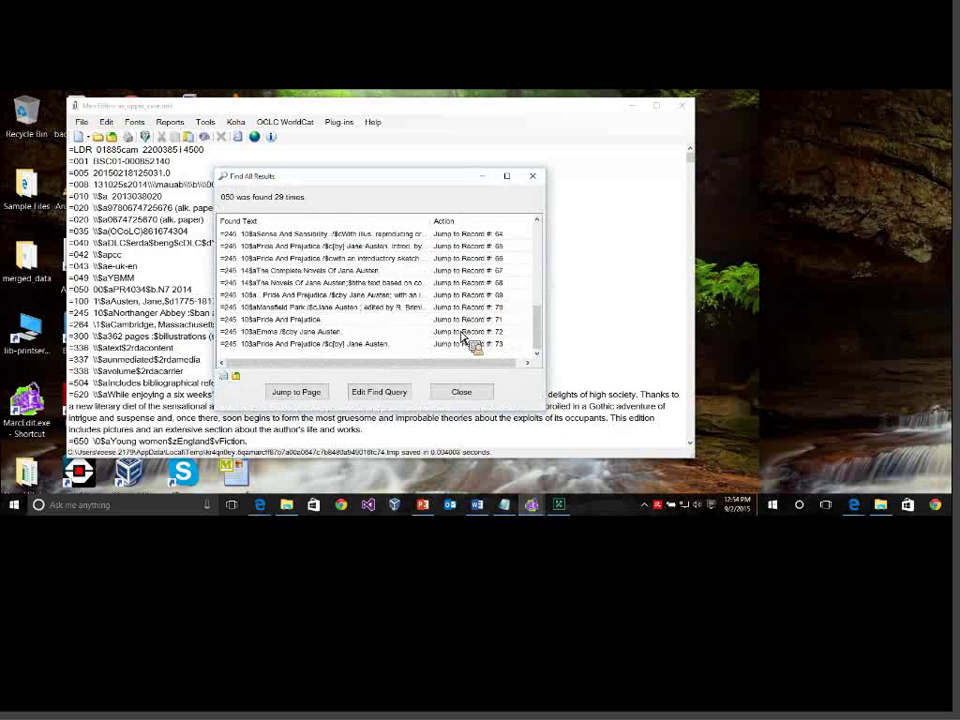
scroll(467, 334, "up", 6)
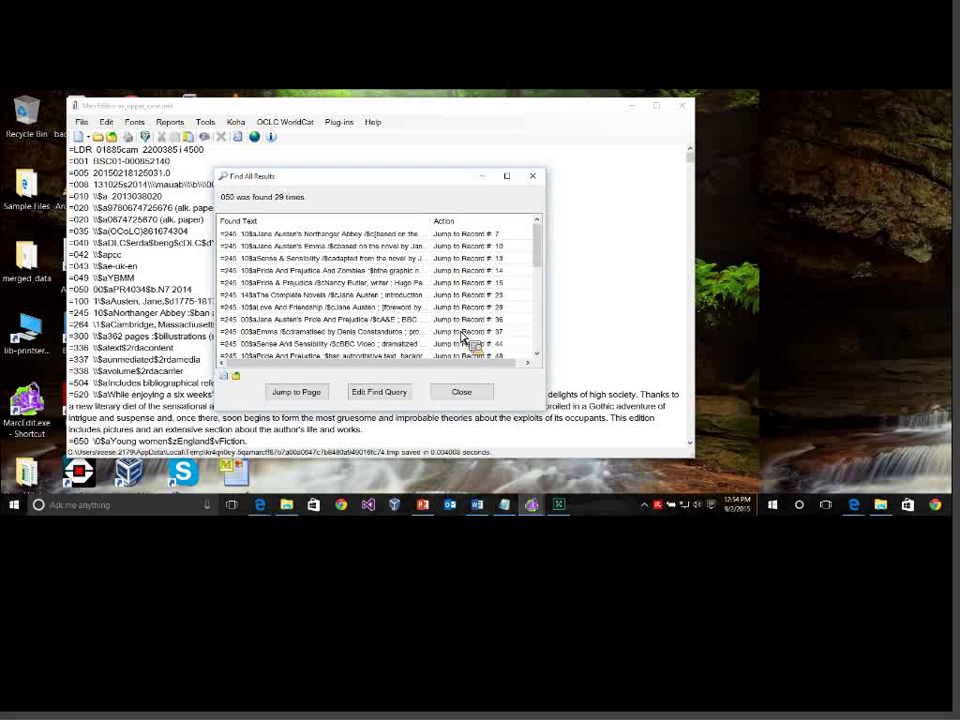
key("Down")
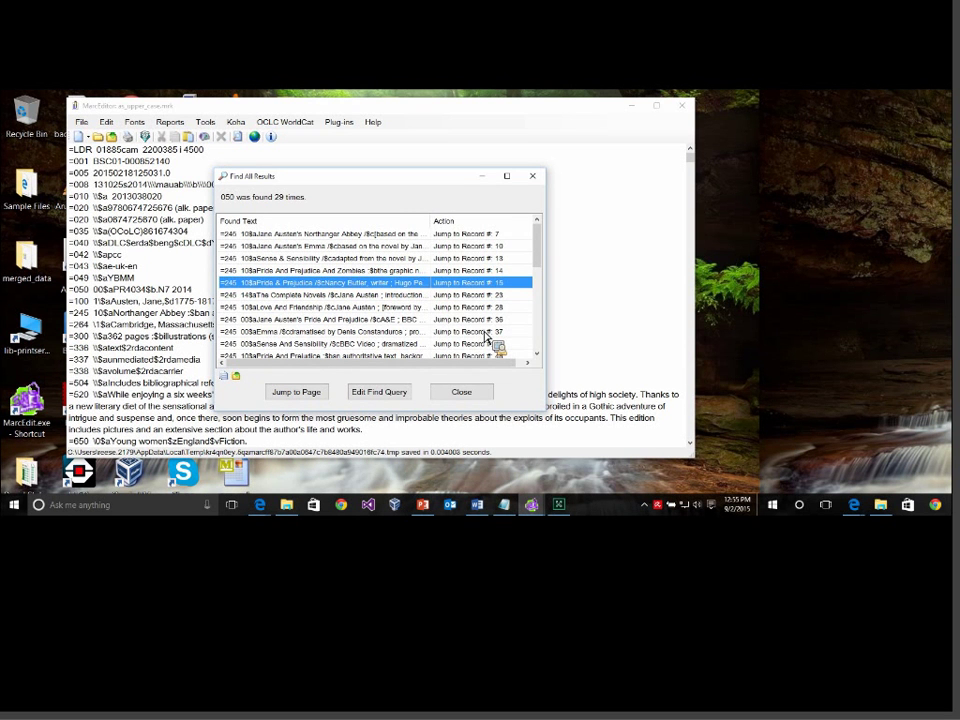
Close the list of records missing field 050 and close as_upper_case.mrk without saving the changes.
left_click(462, 392)
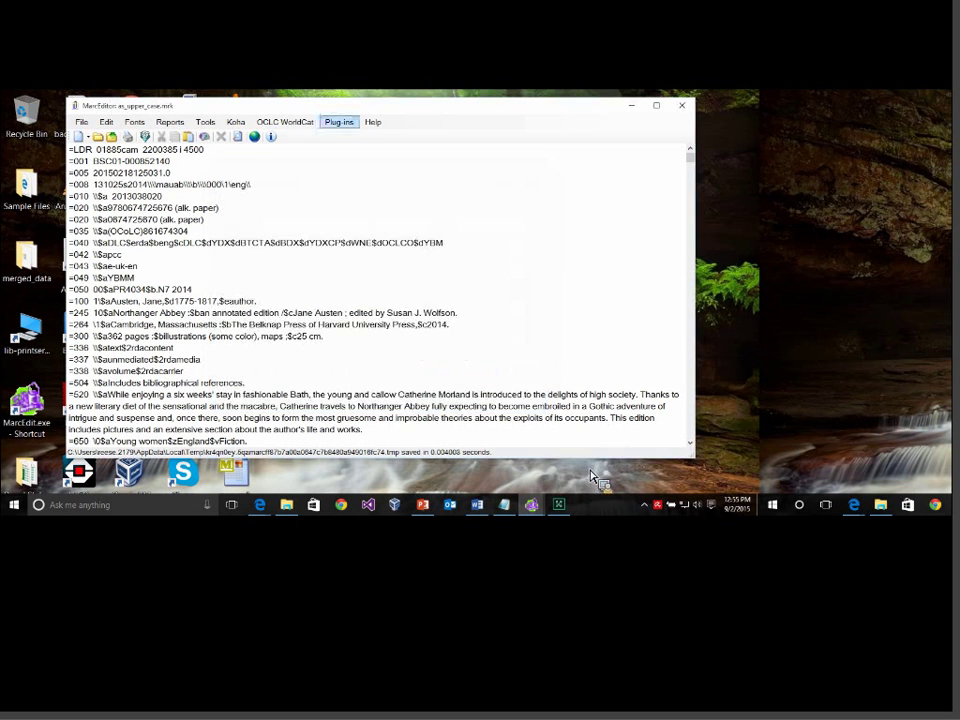
left_click(681, 105)
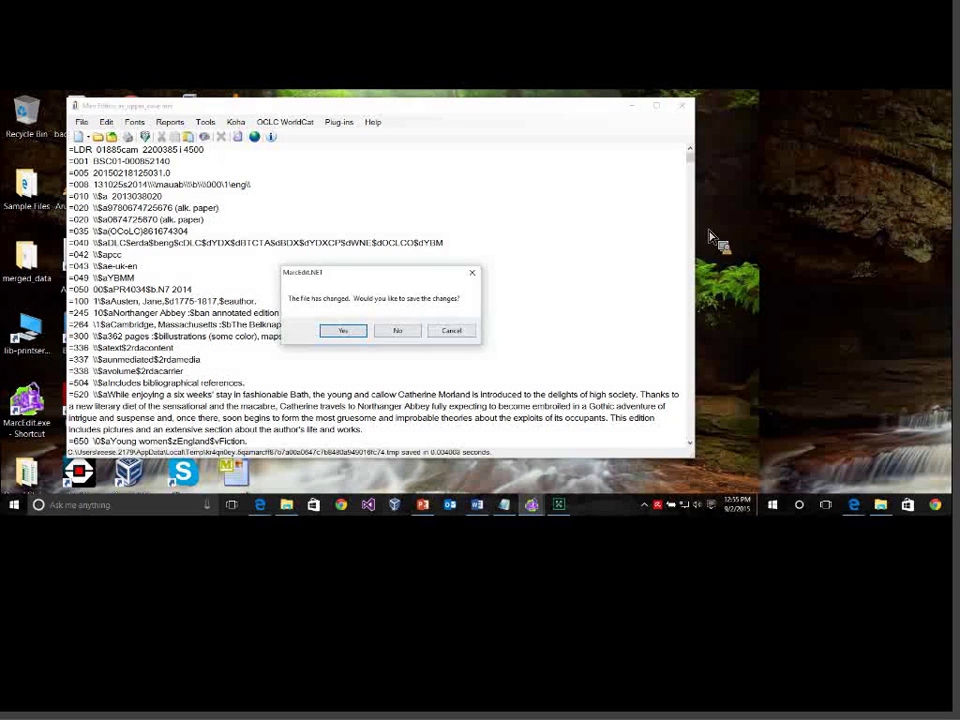
left_click(397, 330)
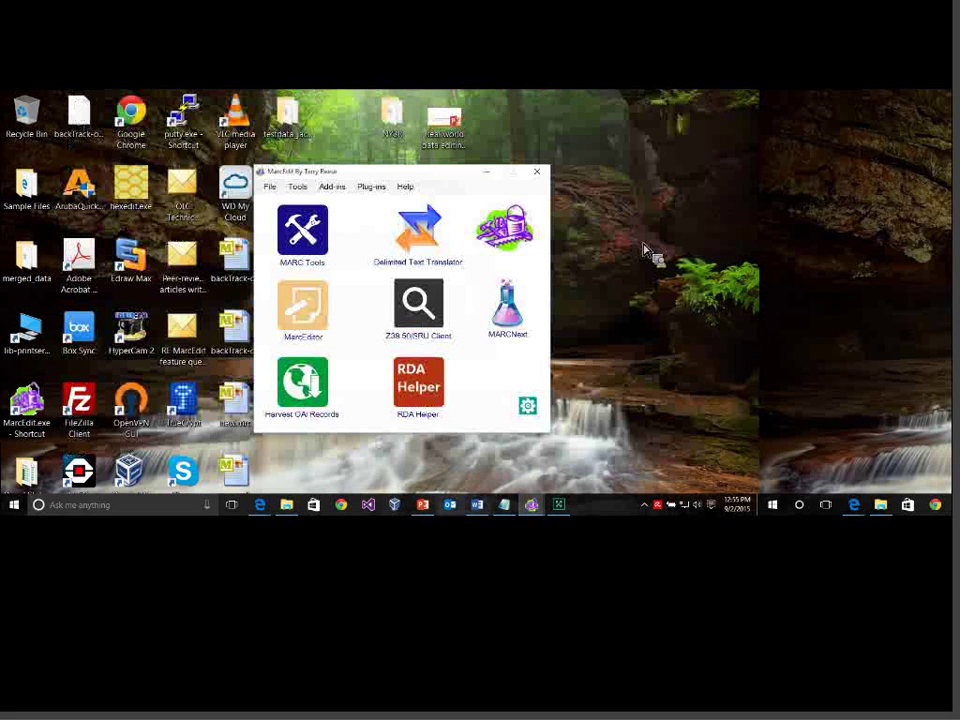
Switch to the PowerPoint presentation, start the slide show from the current slide and advance to Validating Headings.
left_click(422, 504)
left_click(630, 486)
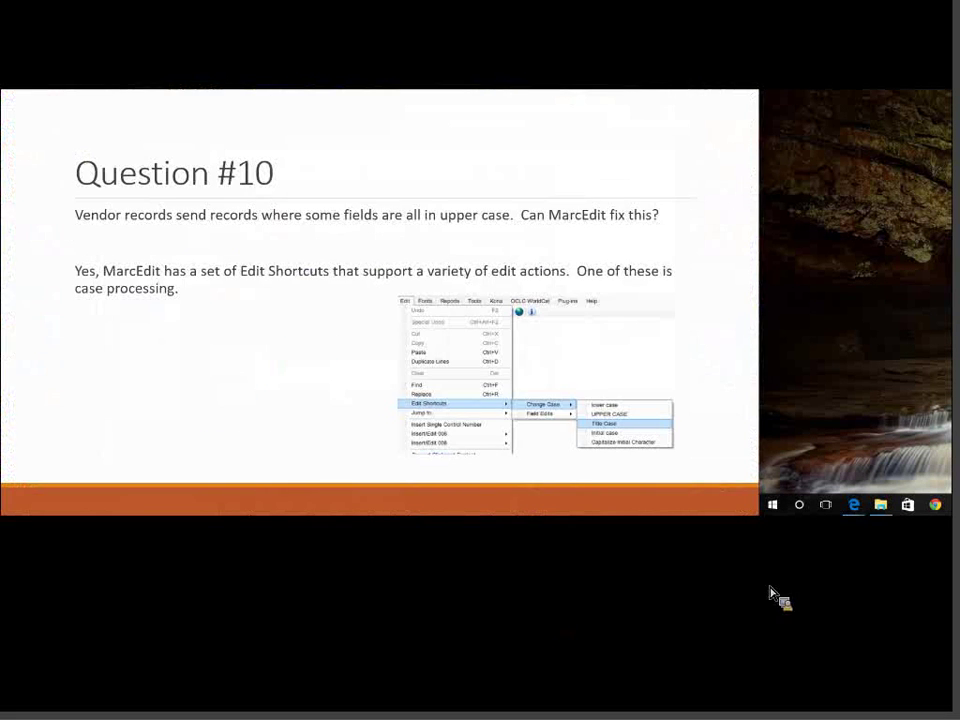
left_click(365, 278)
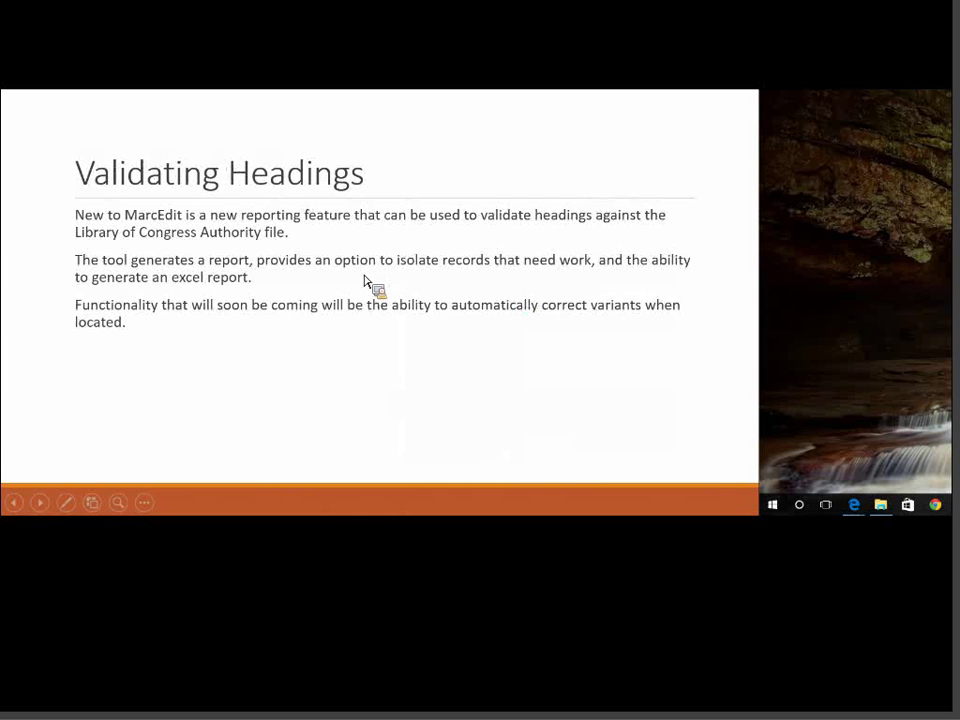
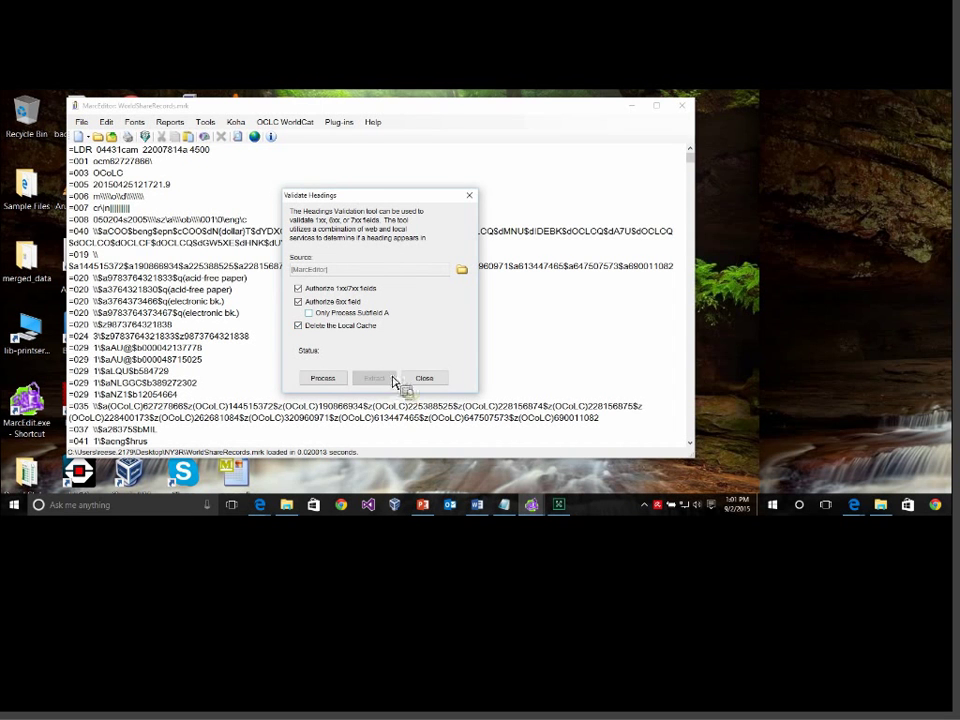
Validate the 1xx/7xx and 6xx headings in WorldShareRecords.mrk, processing only subfield $a of the 6xx fields.
left_click(308, 313)
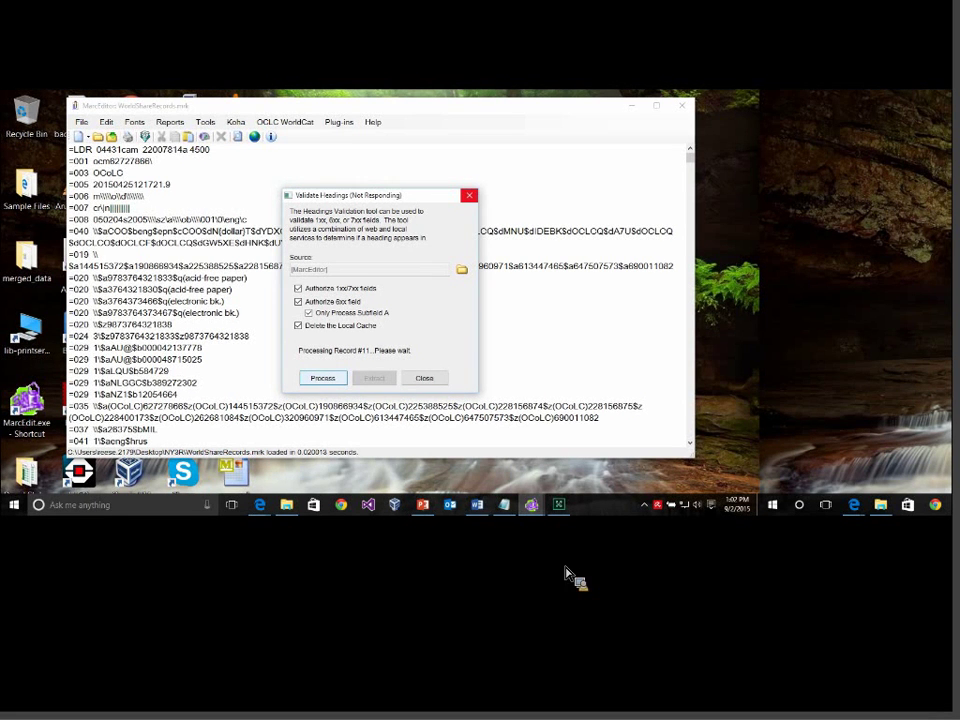
mouse_move(532, 505)
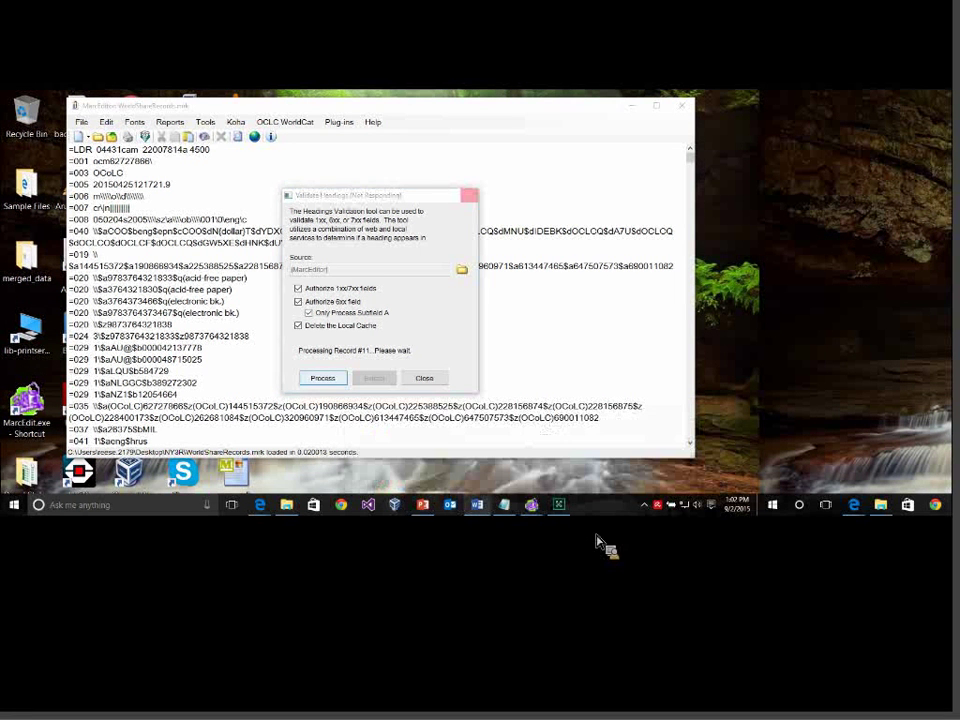
right_click(665, 617)
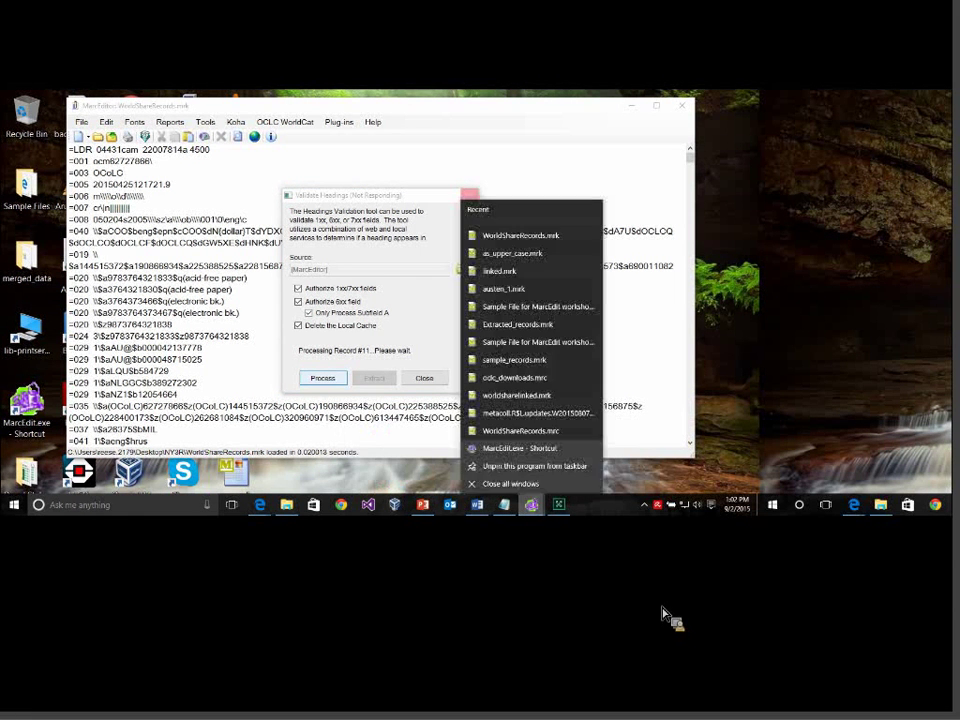
left_click(649, 553)
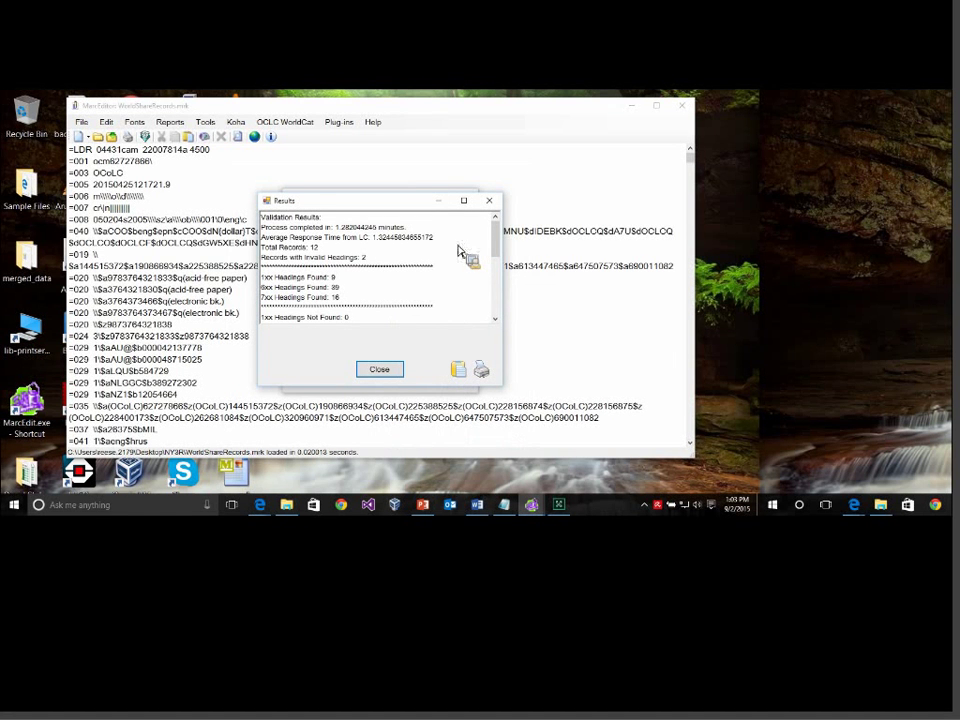
Review the heading validation report, from the processing time down to the headings not found per record.
left_click(347, 263)
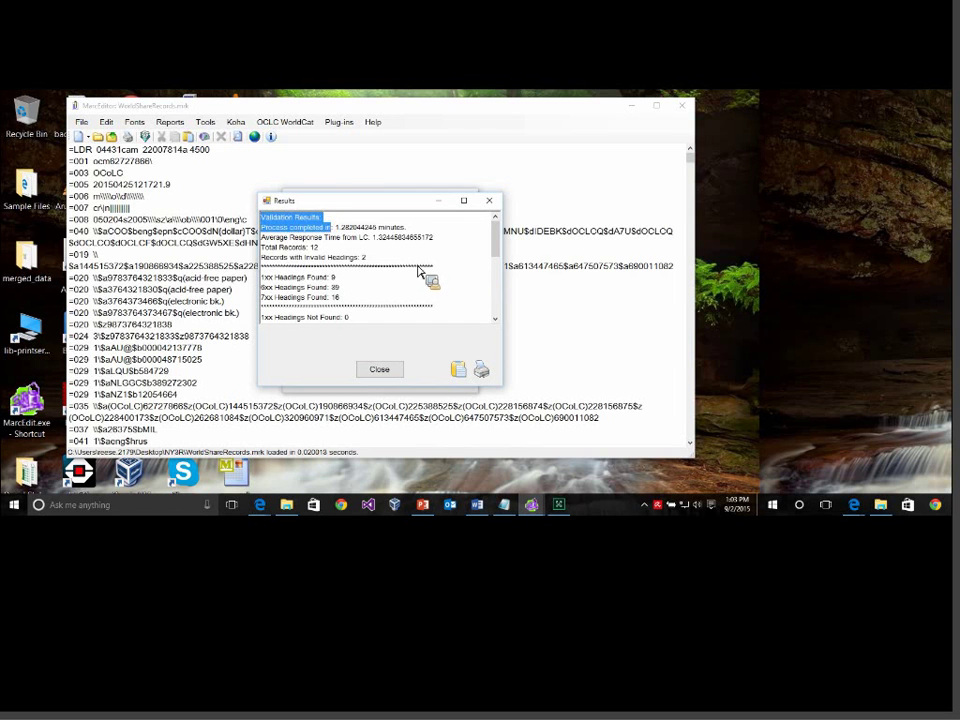
double_click(357, 227)
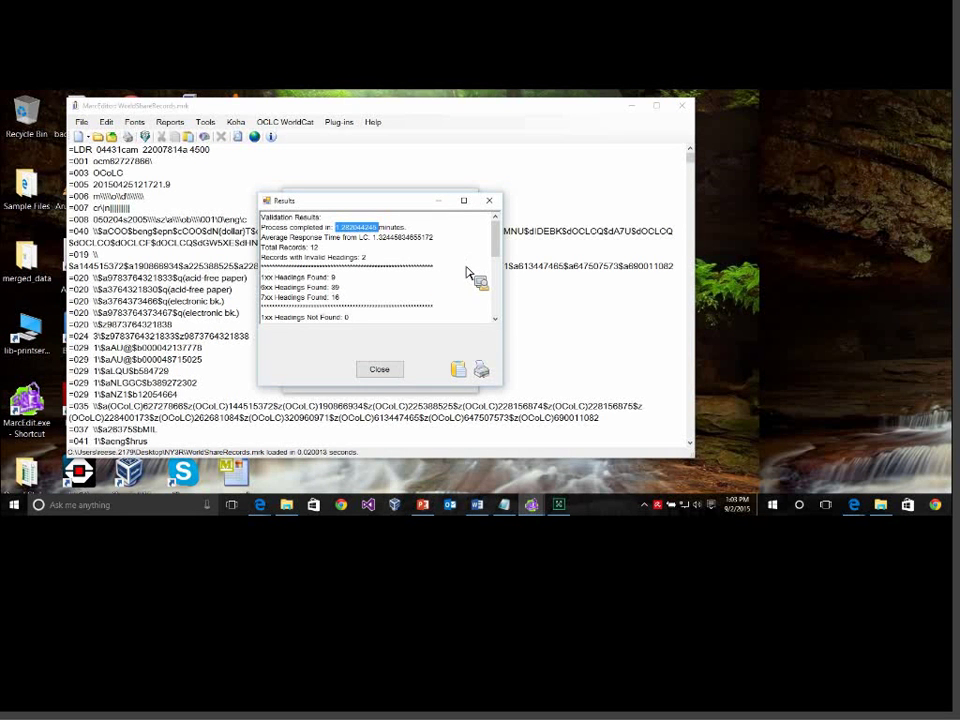
left_click(466, 270)
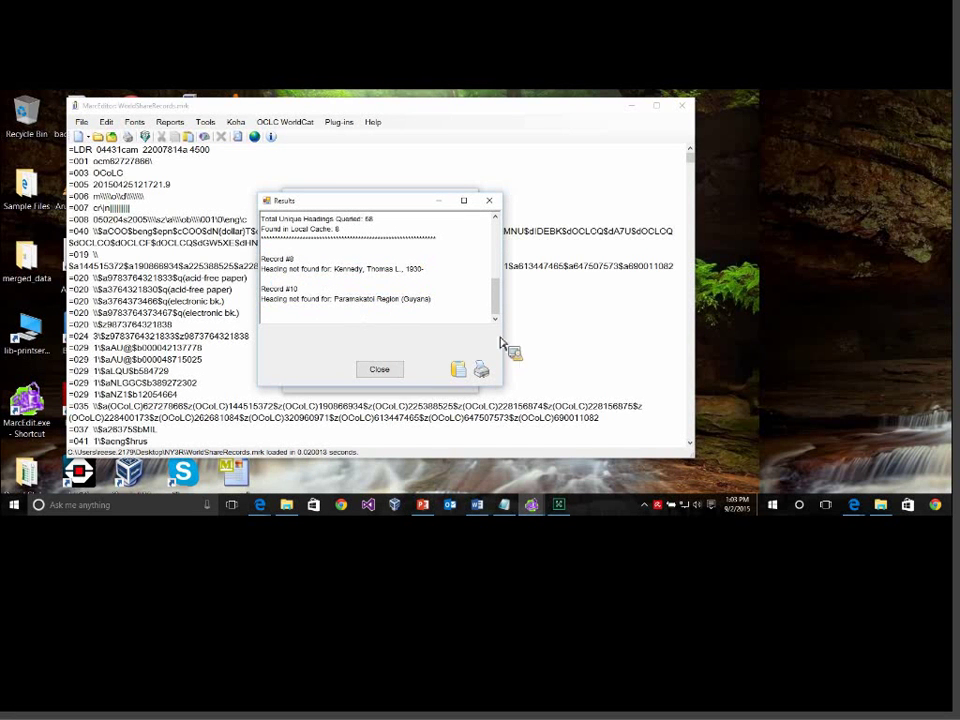
Close the validation report, extract the records with invalid headings, and browse them before closing their window.
left_click(379, 369)
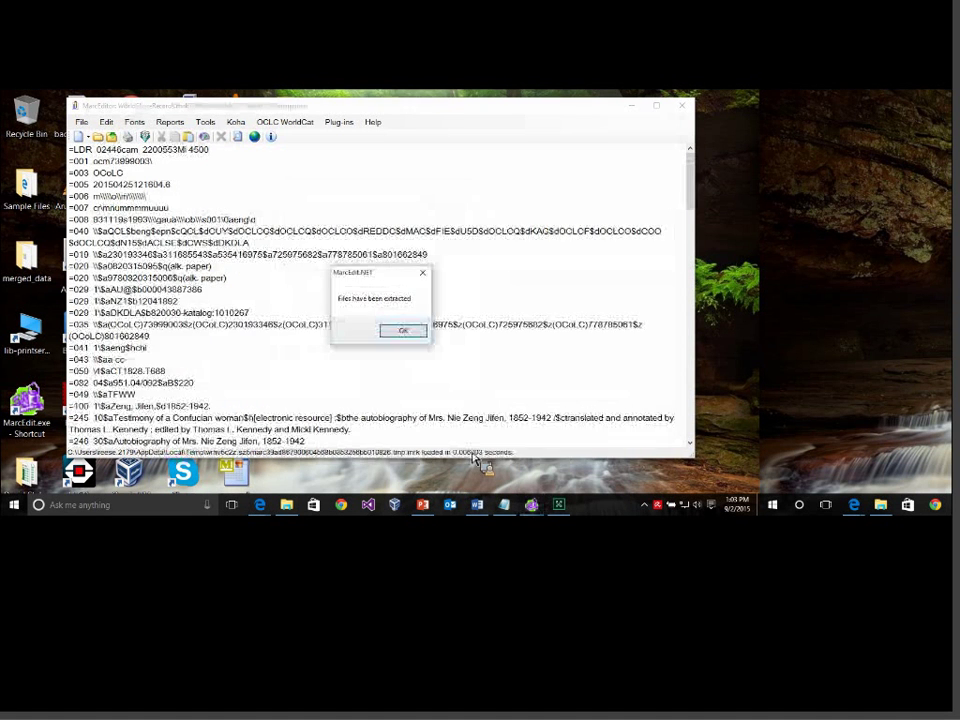
left_click(488, 394)
scroll(485, 385, "down", 20)
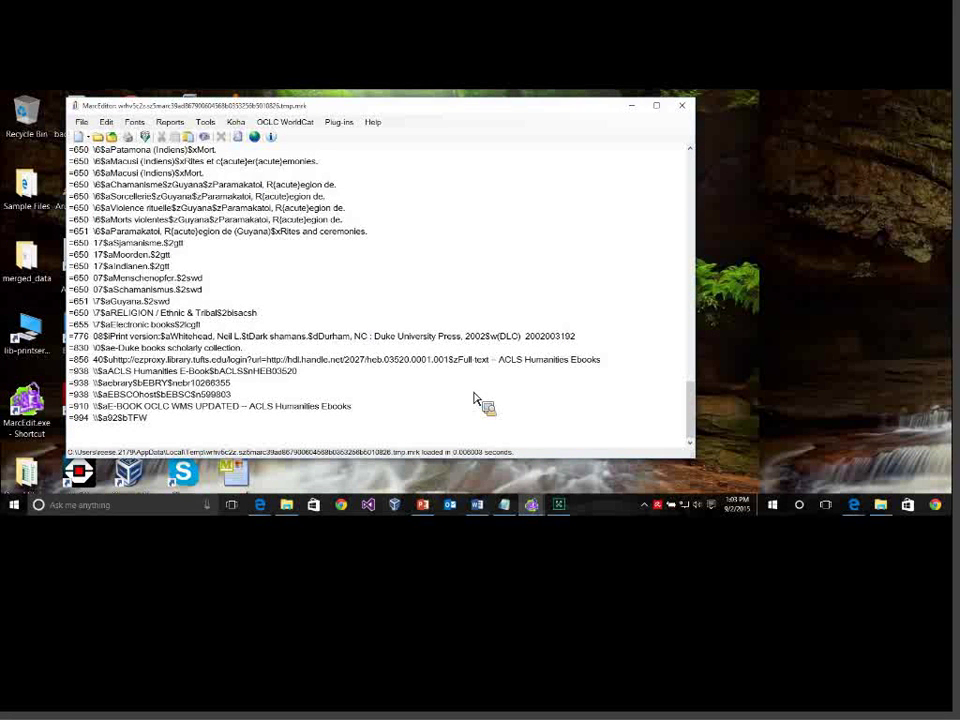
scroll(536, 328, "up", 8)
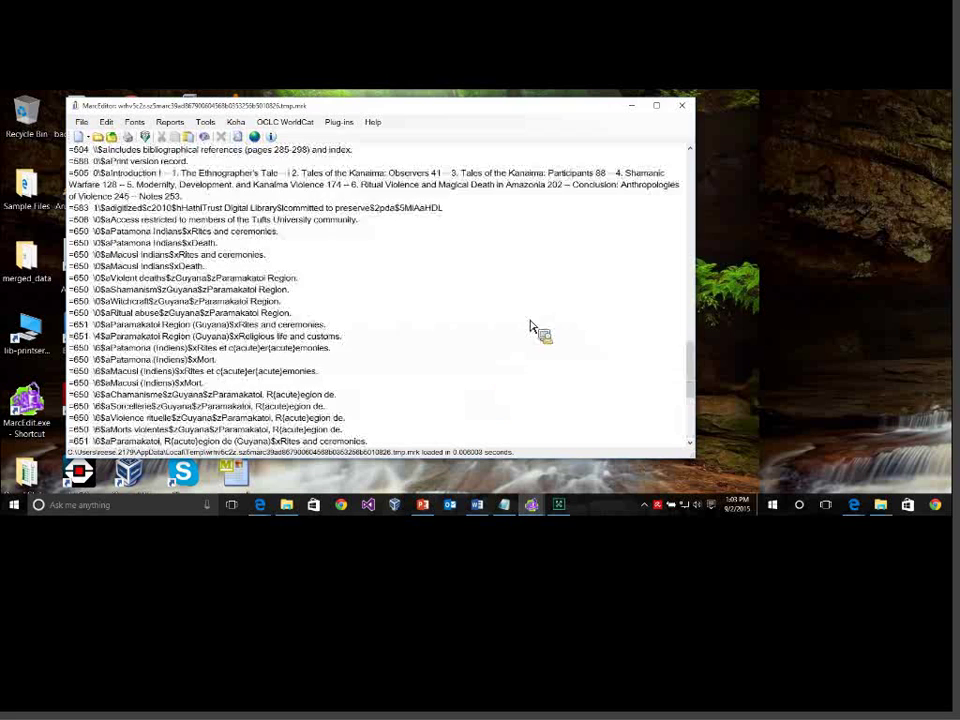
left_click(682, 105)
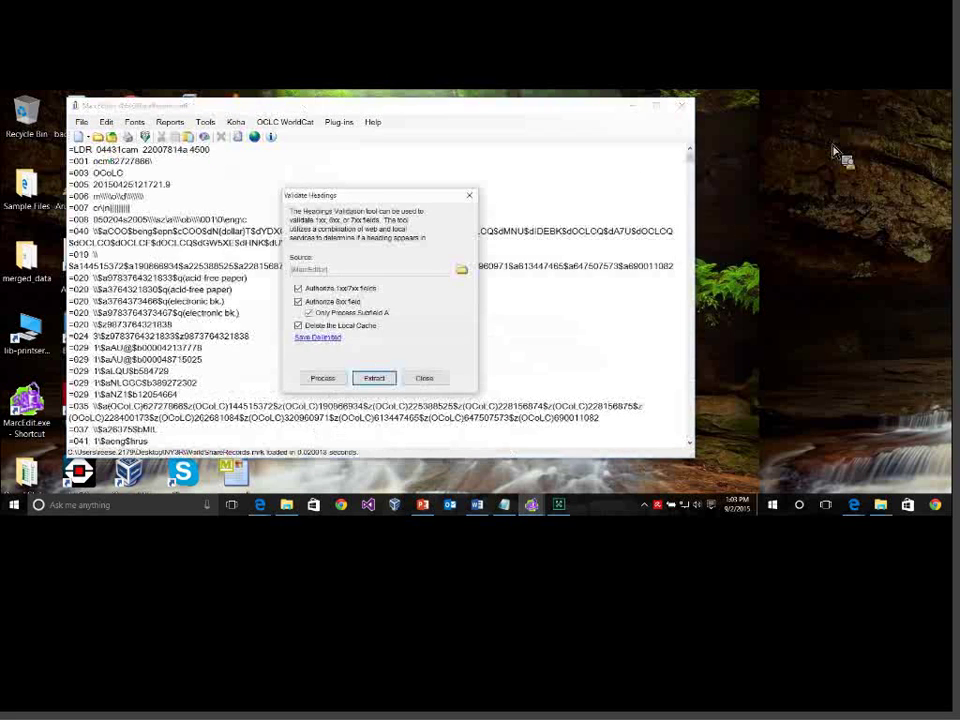
Close the Validate Headings tool and WorldShareRecords.mrk, and open merge_dup_files.mrk from the NY3R folder in the MarcEditor.
left_click(423, 376)
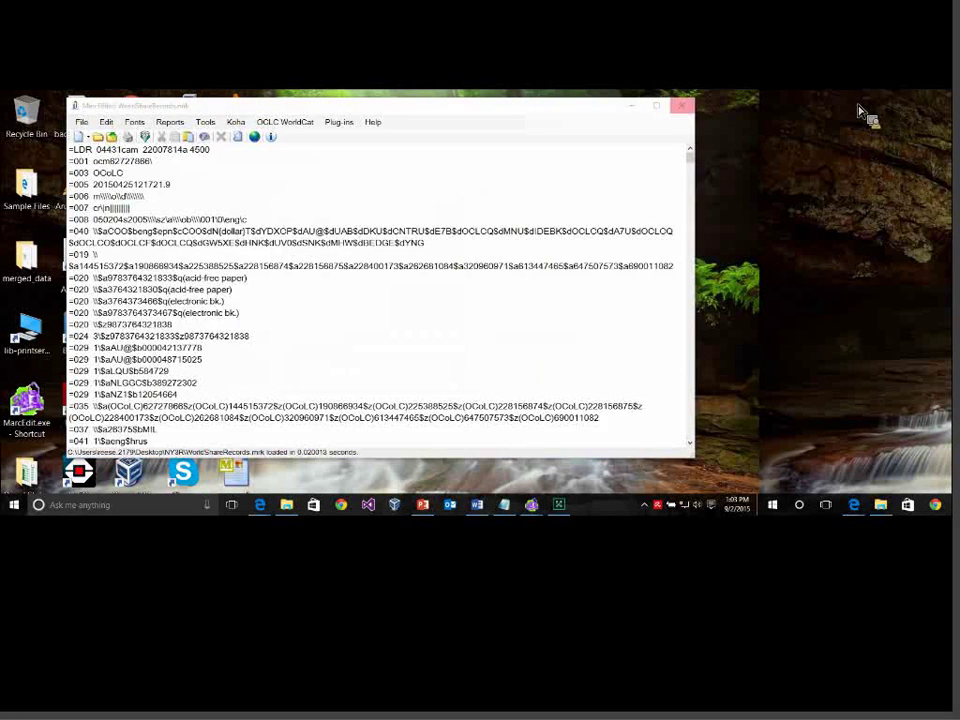
left_click(682, 105)
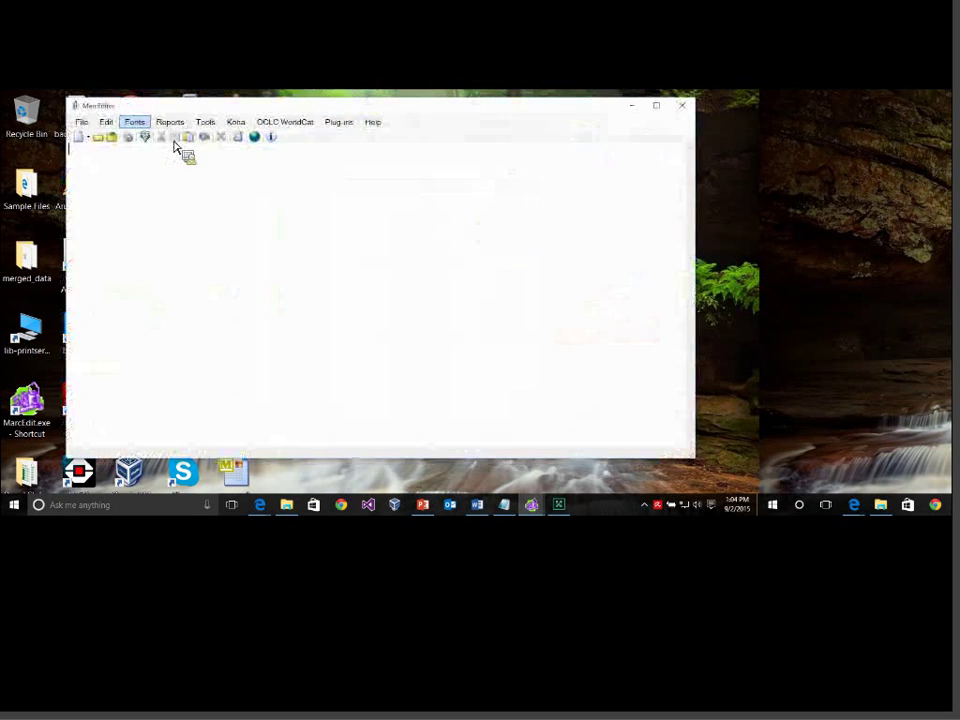
left_click(82, 122)
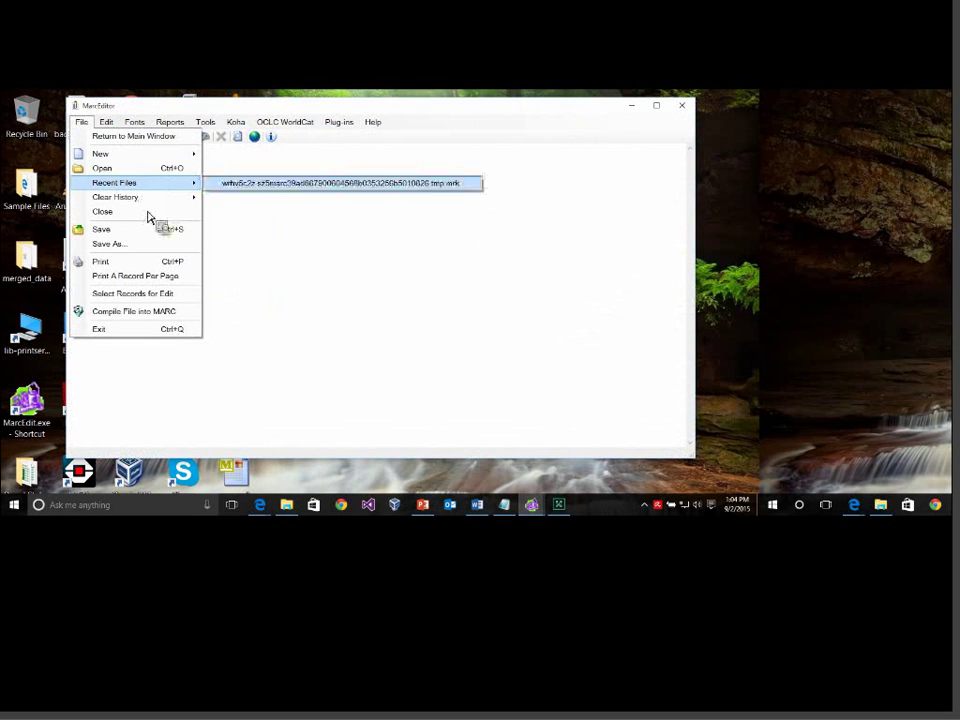
left_click(142, 169)
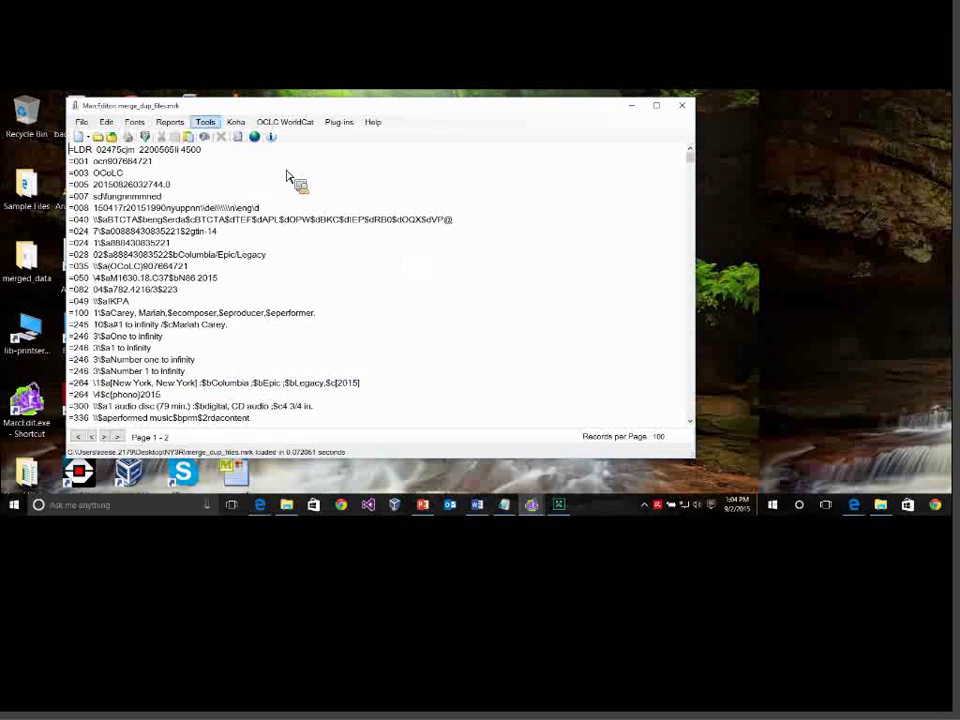
Generate record numbers for merge_dup_files.mrk and browse the Record Number comments between the records.
left_click(205, 121)
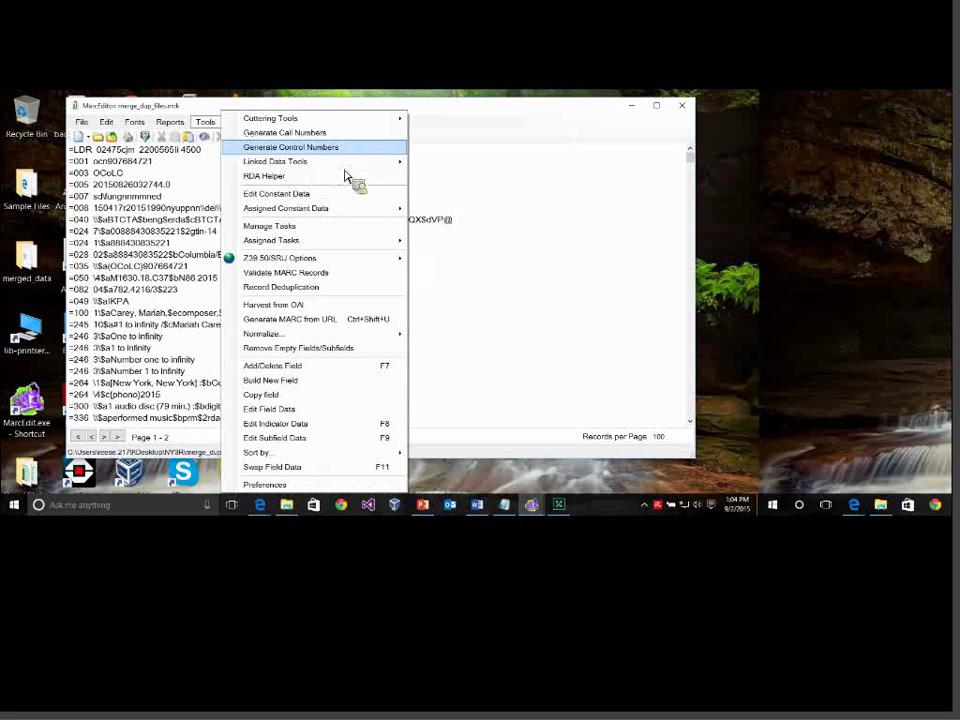
left_click(320, 148)
key("Return")
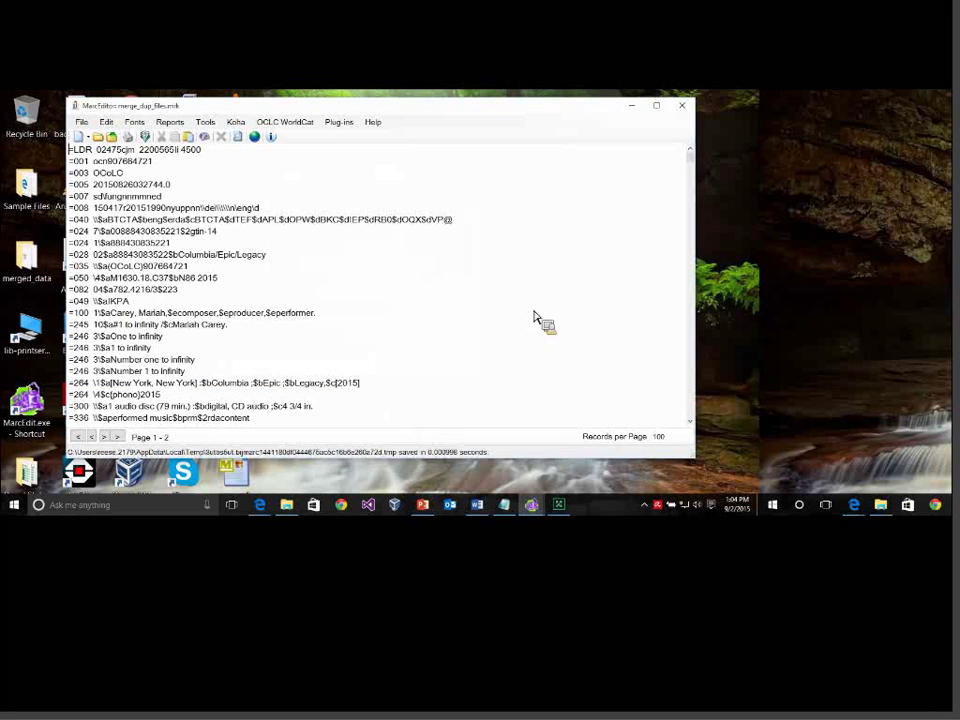
scroll(542, 331, "down", 9)
scroll(541, 333, "down", 3)
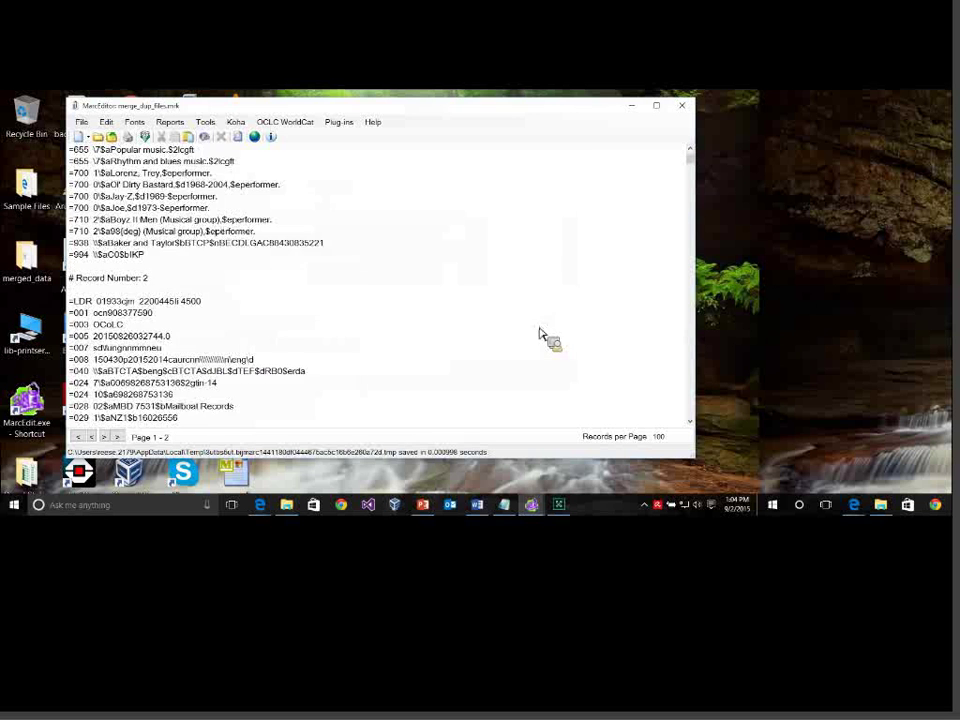
scroll(330, 365, "down", 10)
scroll(440, 373, "down", 15)
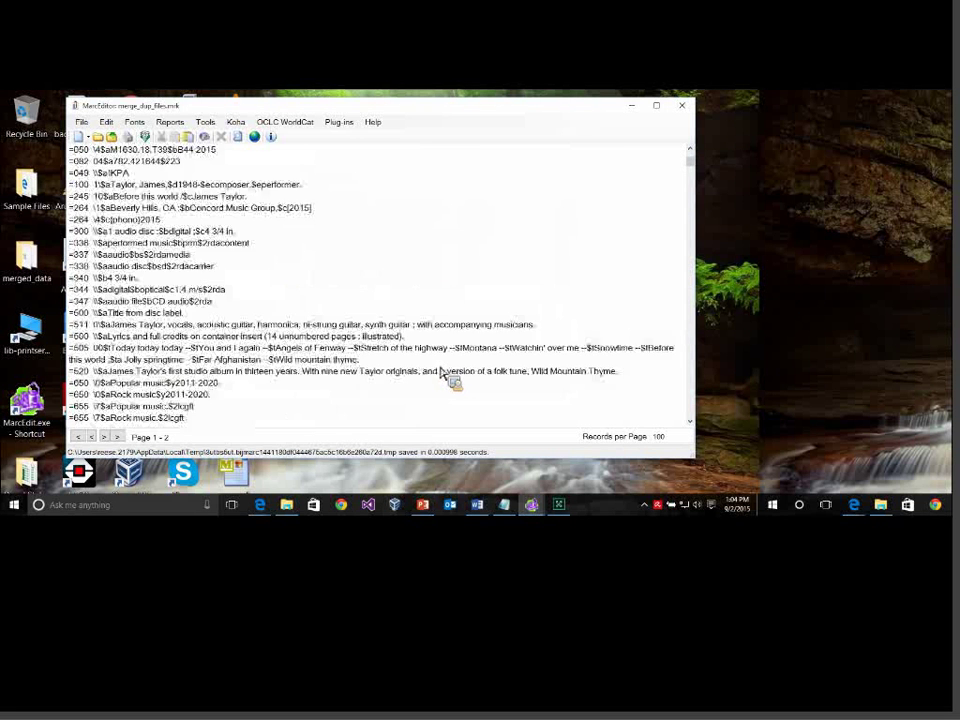
scroll(440, 373, "down", 15)
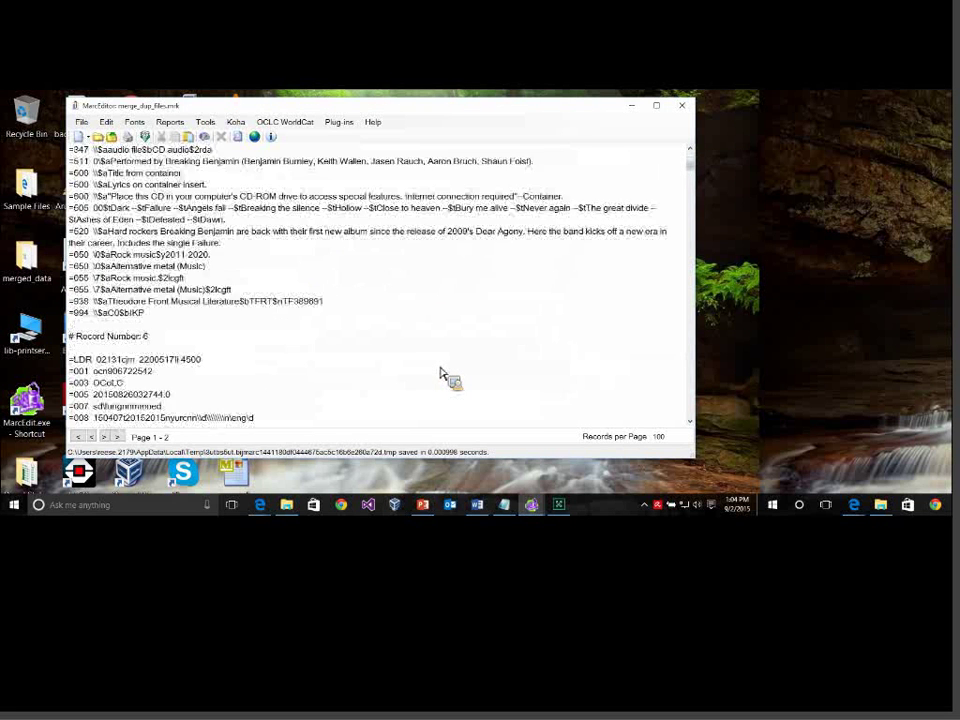
scroll(441, 375, "down", 6)
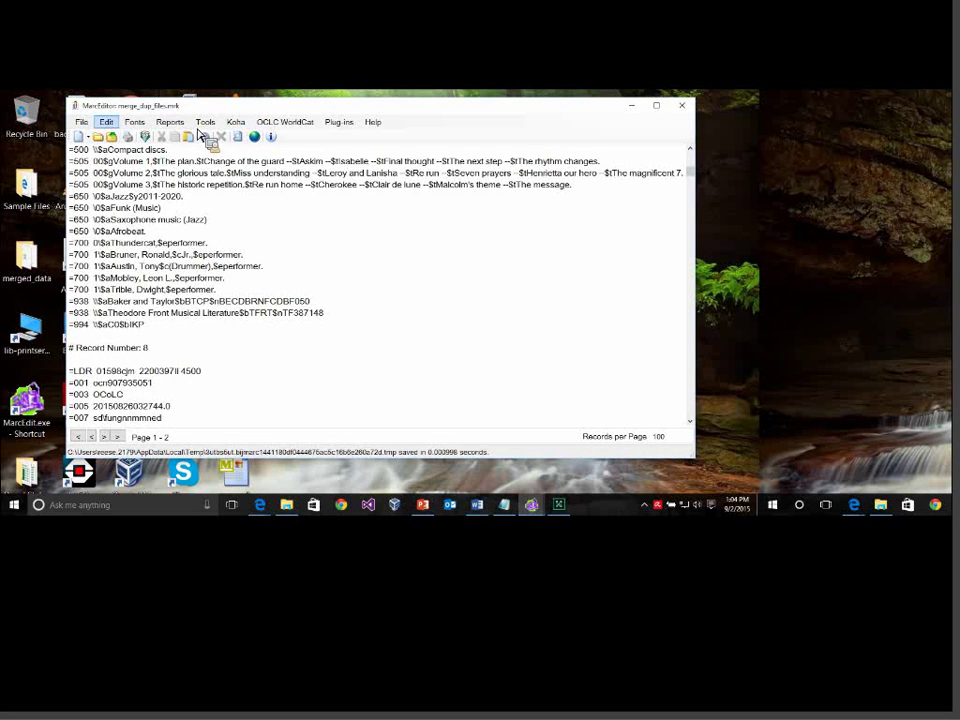
Try to import the numbered records for selective editing without saving, and close merge_dup_files.mrk discarding the changes.
left_click(81, 121)
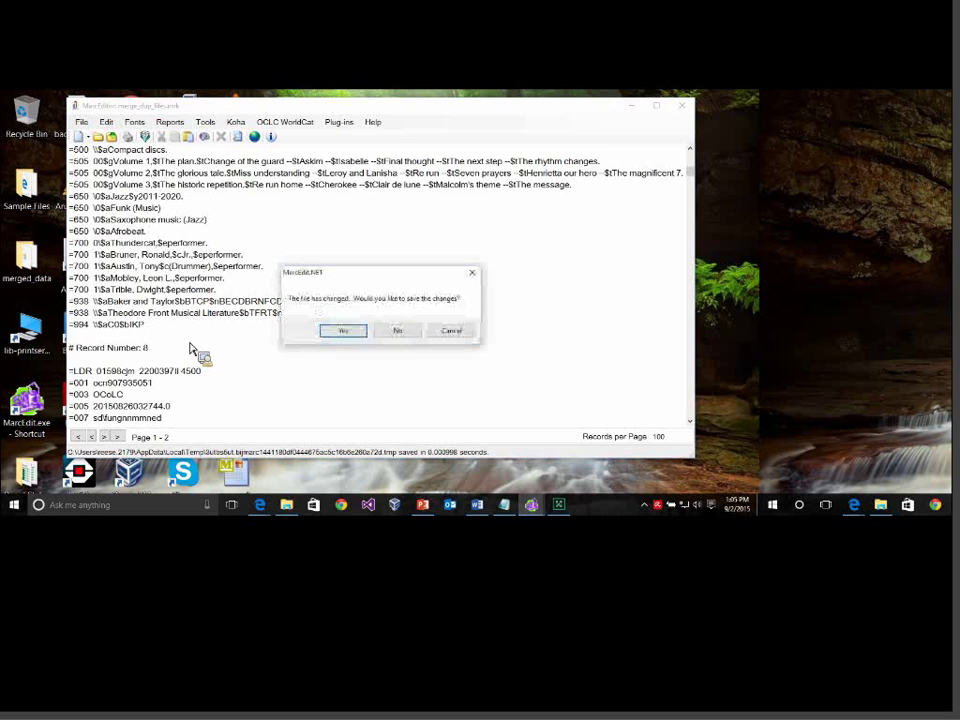
left_click(397, 330)
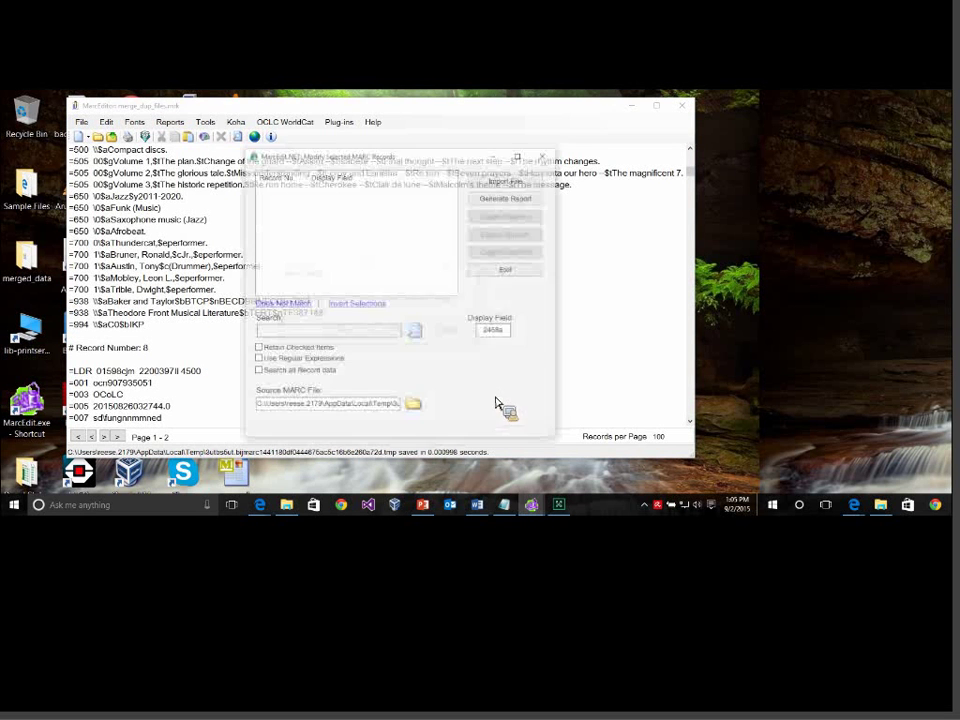
left_click(507, 179)
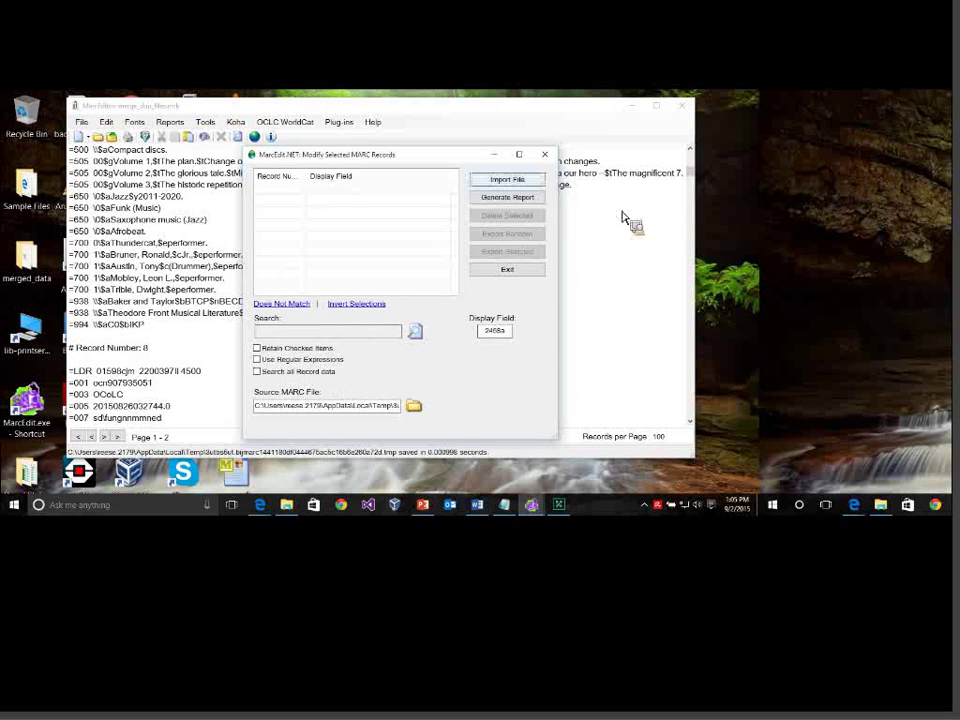
left_click(486, 458)
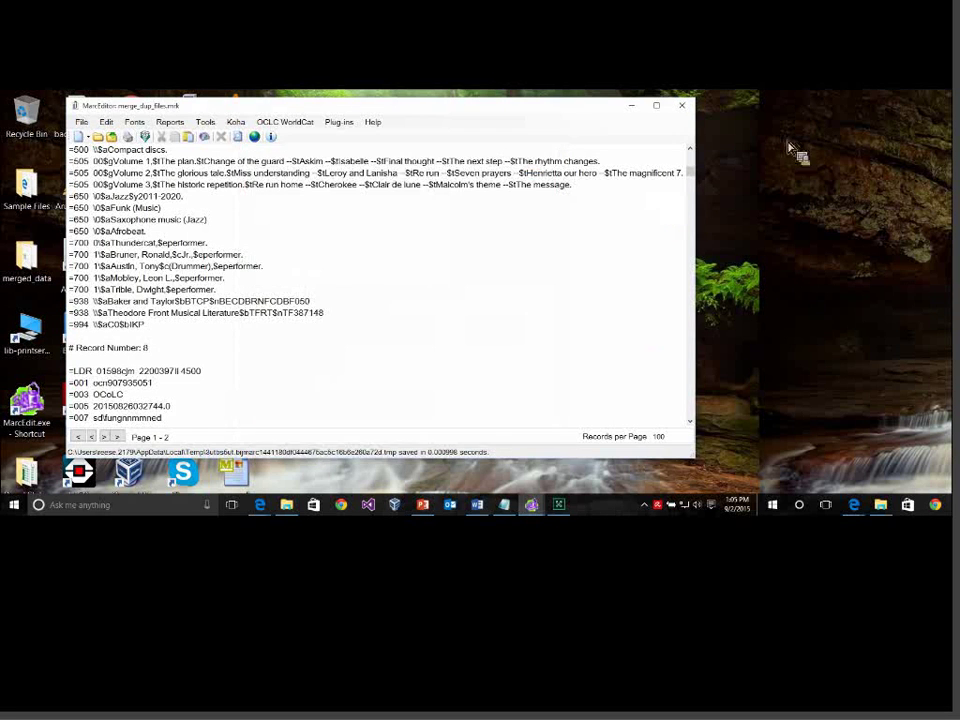
left_click(682, 105)
left_click(397, 330)
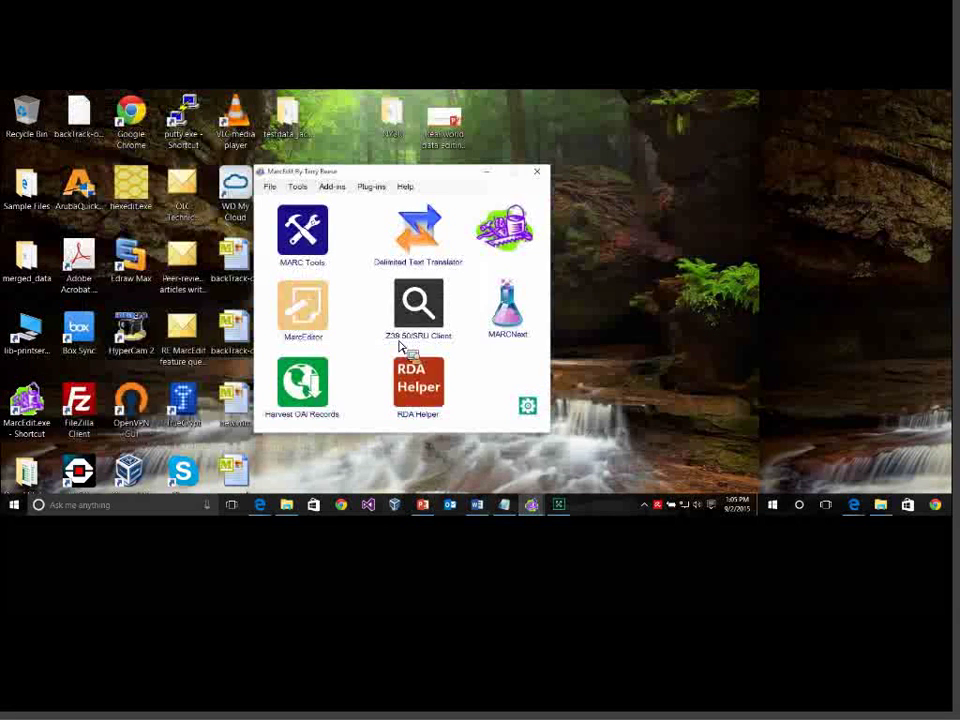
Reopen merge_dup_files.mrk in the MarcEditor and list its records by 245$a with Select Records for Edit.
left_click(302, 305)
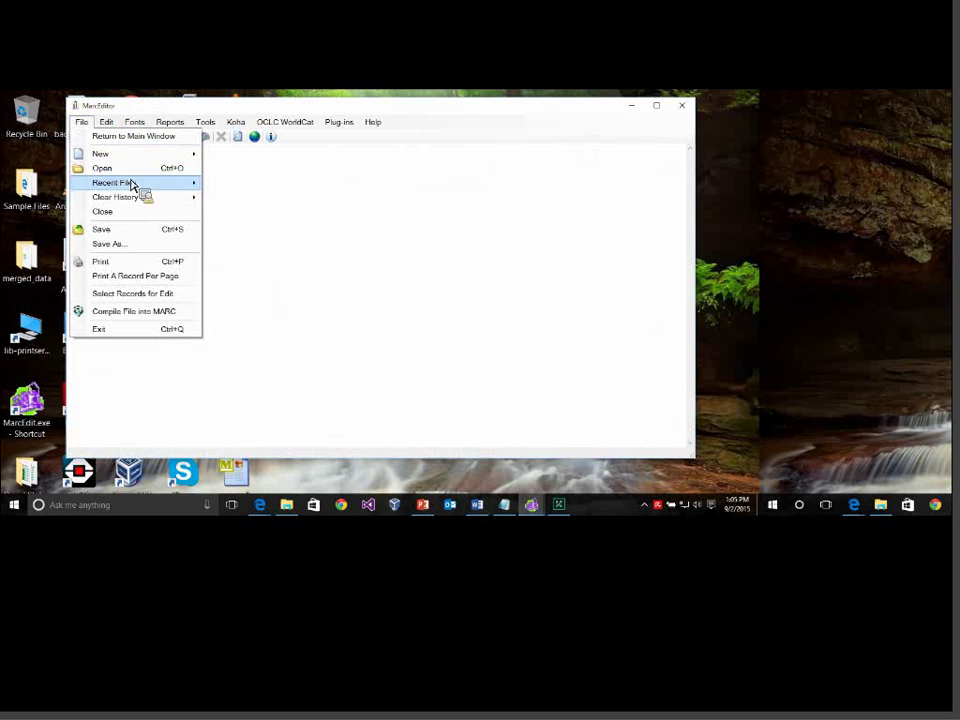
mouse_move(140, 183)
left_click(212, 182)
left_click(81, 121)
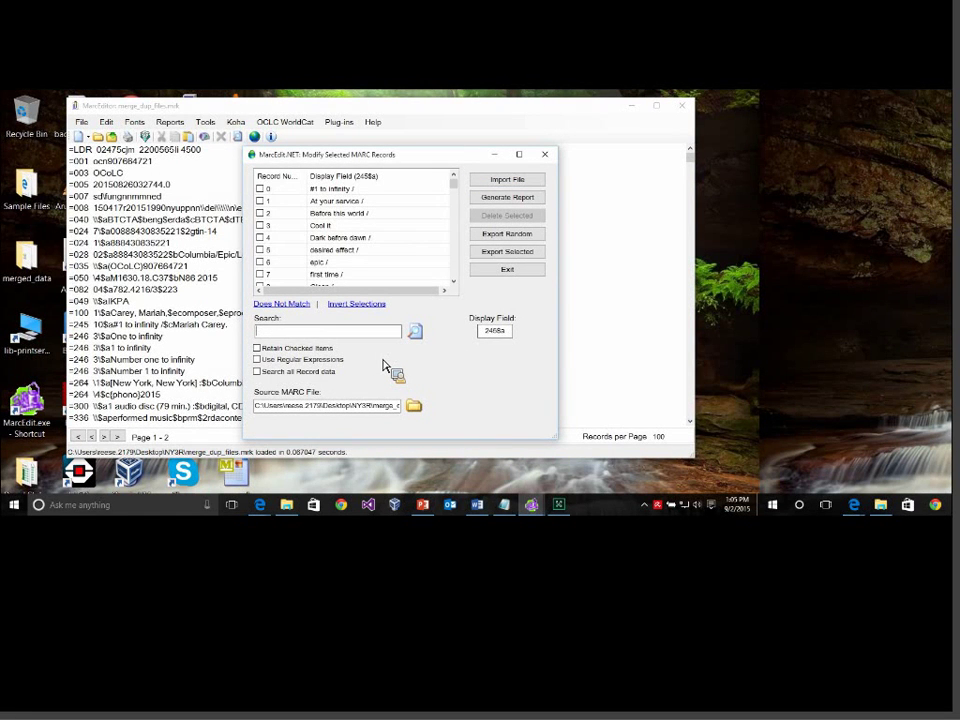
Search the record list by record number with R#:0,10-13,66,100 and exit the record selection.
type("R#:0,10-13,66,100")
key("Return")
left_click(507, 269)
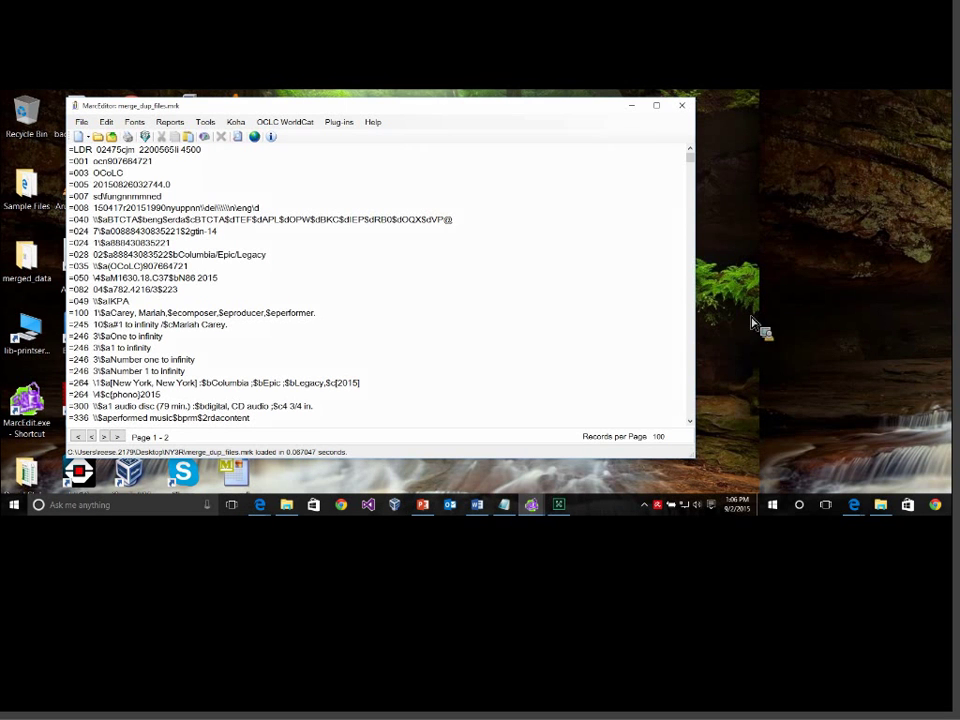
Open Record Deduplication for merge_dup_files.mrk and set the control field to ISBN (020).
left_click(770, 325)
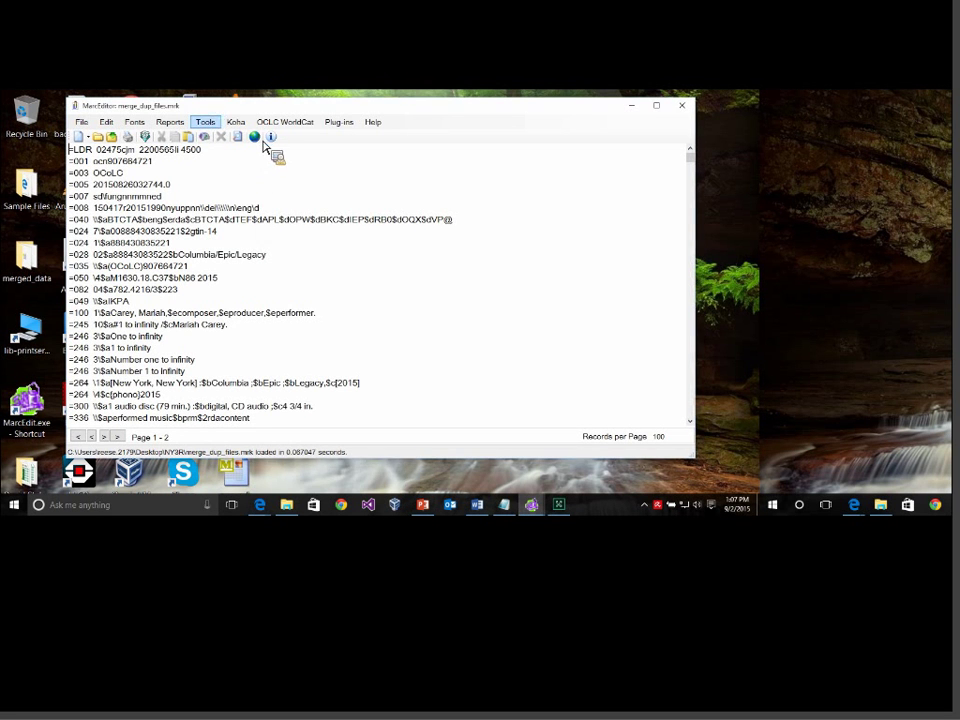
left_click(205, 121)
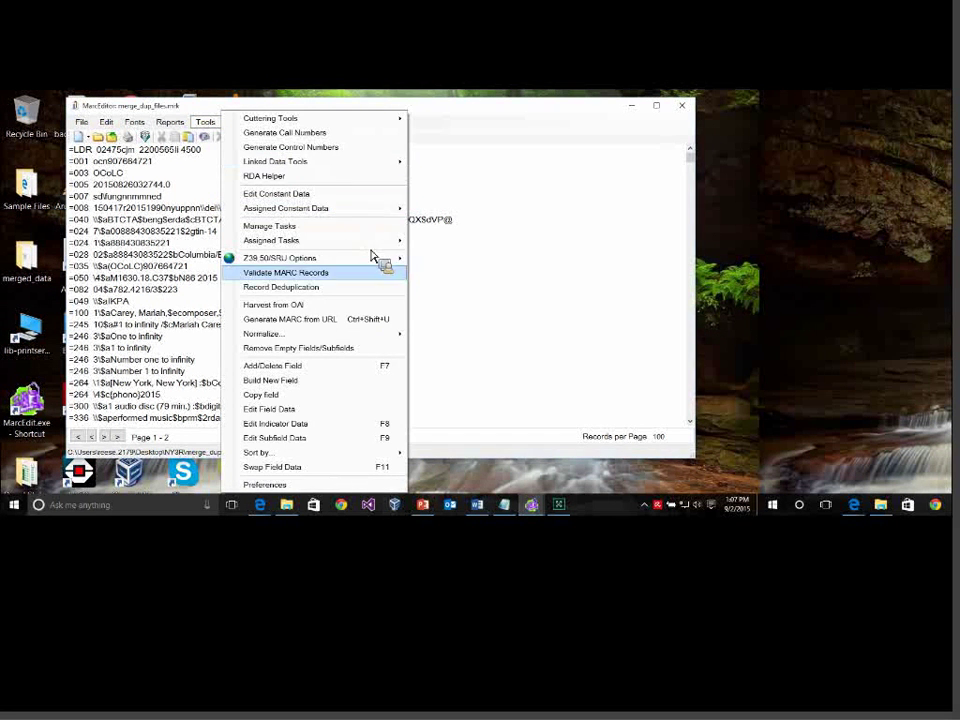
key("Return")
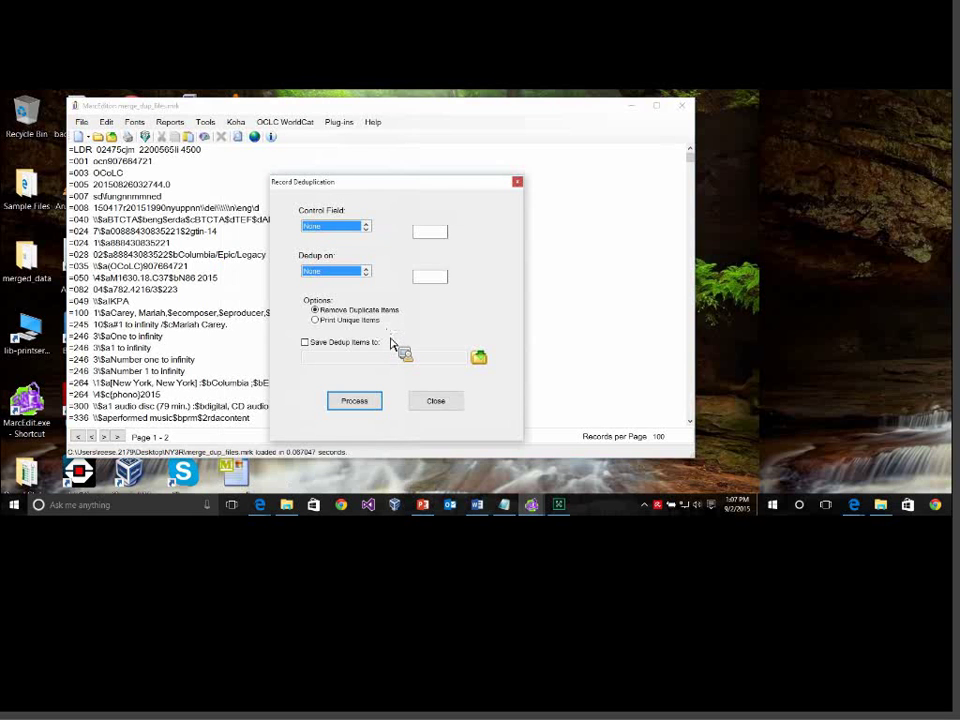
key("Down")
key("Down")
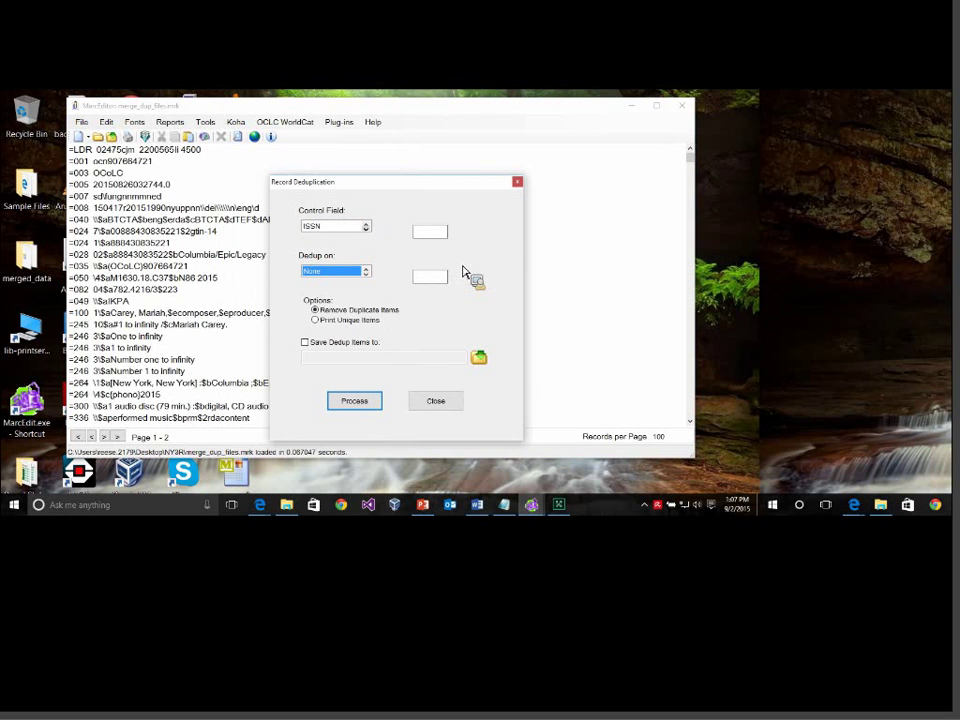
key("Tab")
left_click(337, 226)
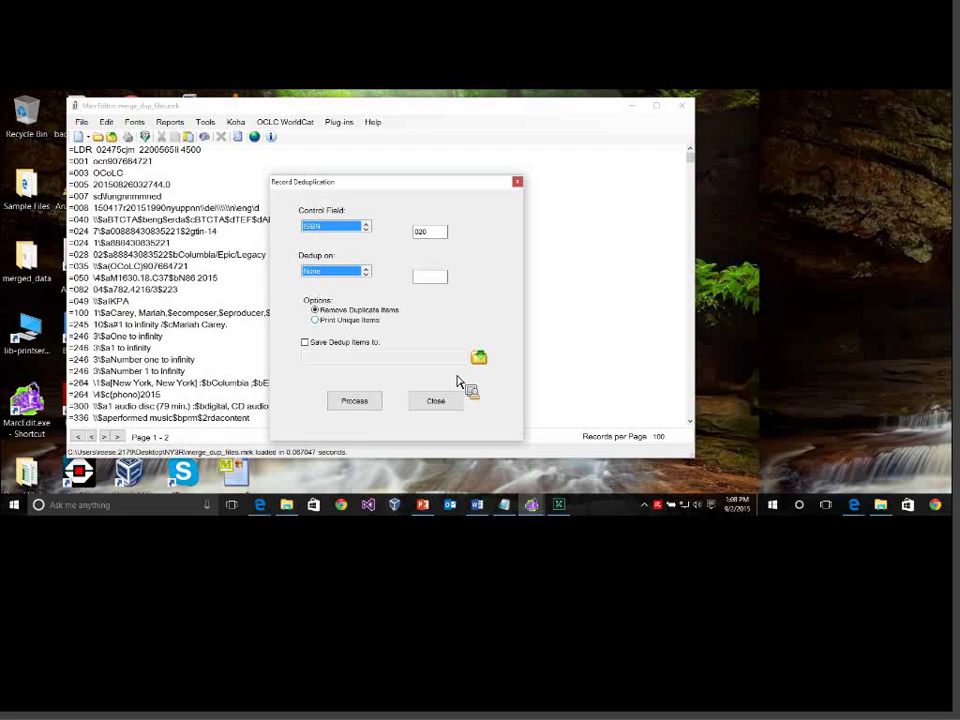
Enable saving the dedup items, cancel choosing the output file, and close Record Deduplication without processing.
left_click(427, 407)
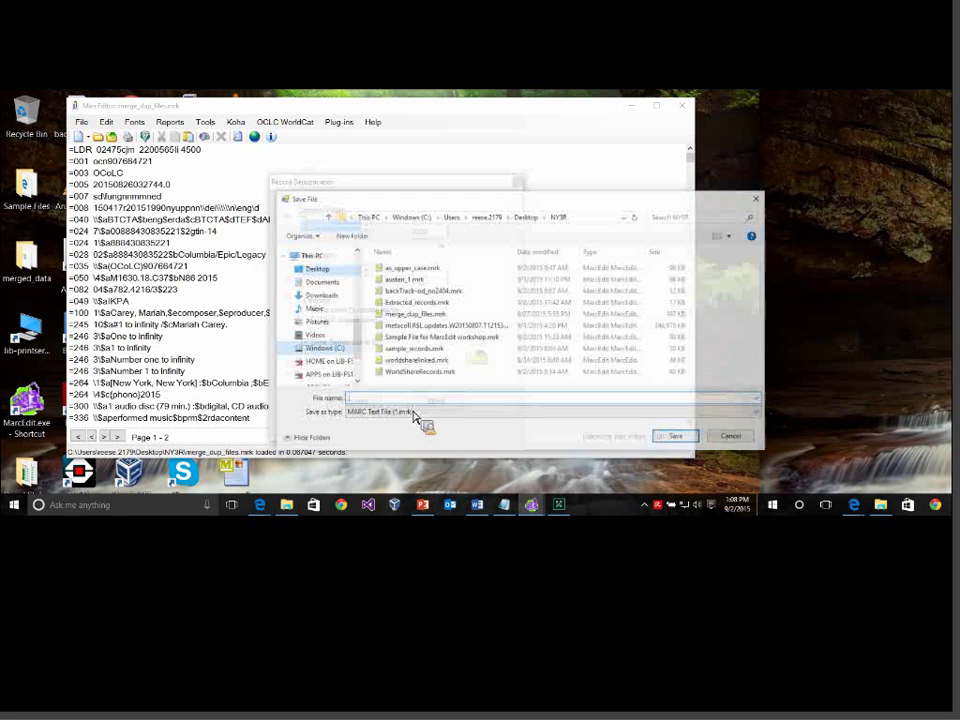
key("Escape")
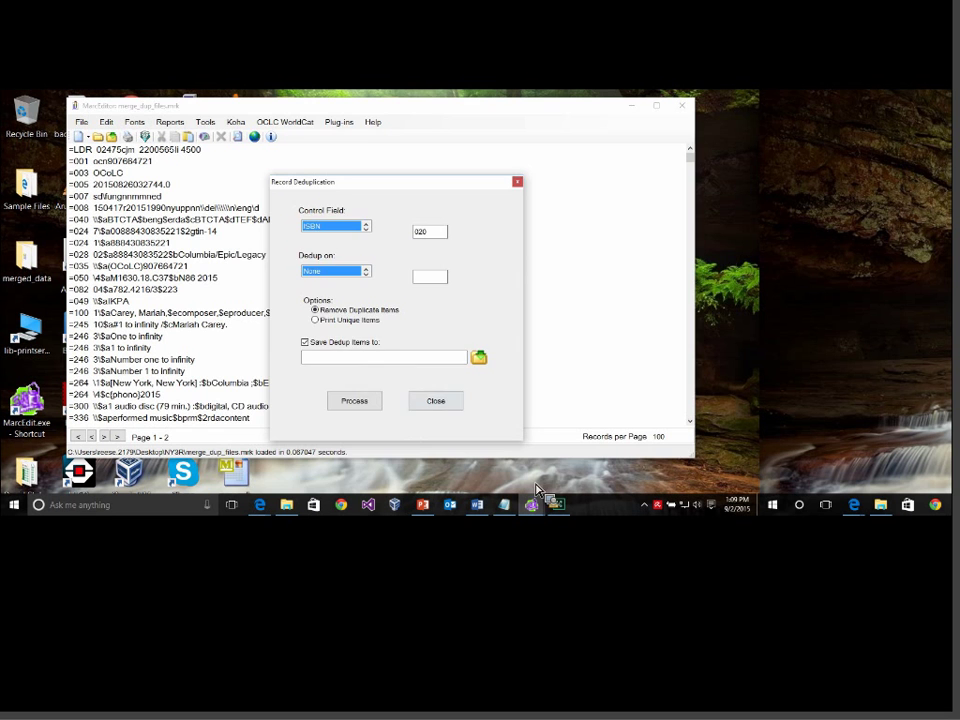
left_click(450, 401)
Enter field 020 in the Add/Delete Field utility with Remove Duplicate Data, and close it without running.
left_click(207, 122)
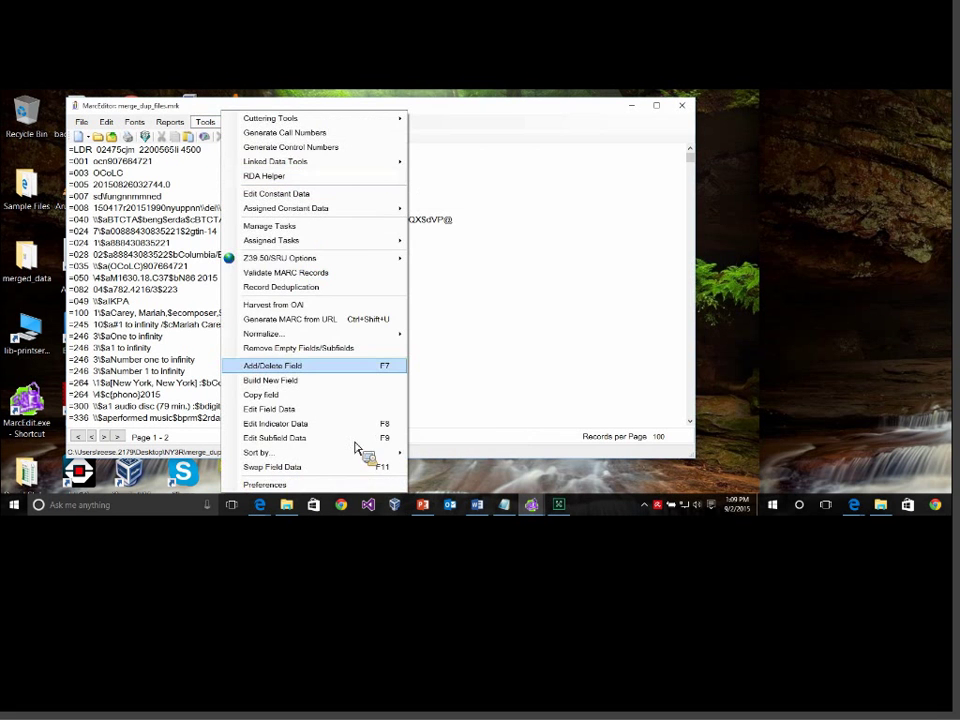
left_click(285, 366)
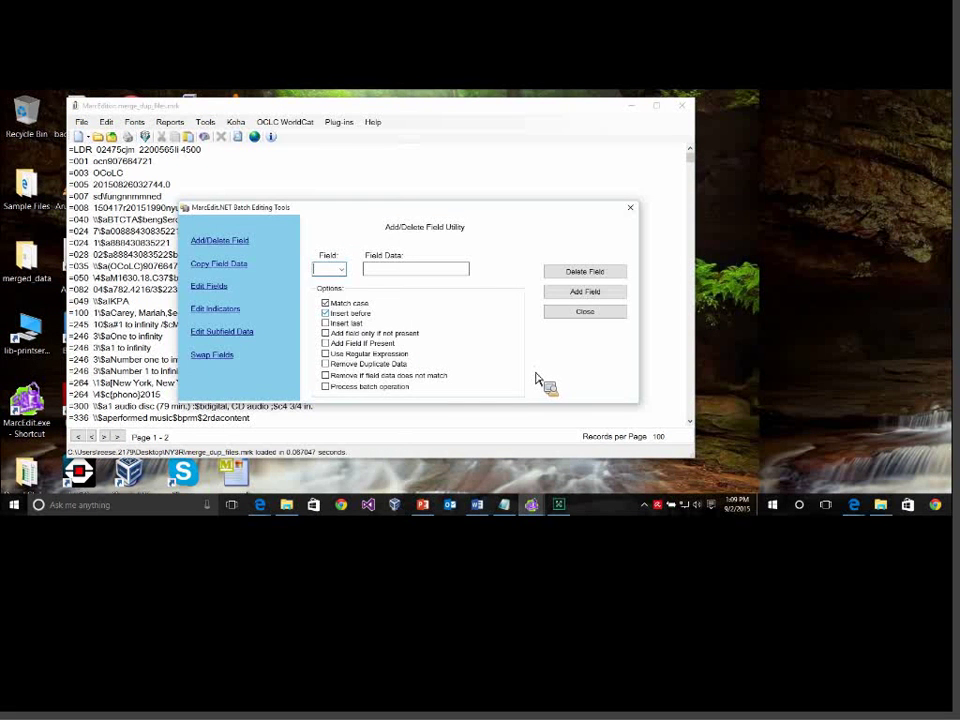
type("020")
left_click(415, 317)
left_click(325, 364)
left_click(585, 311)
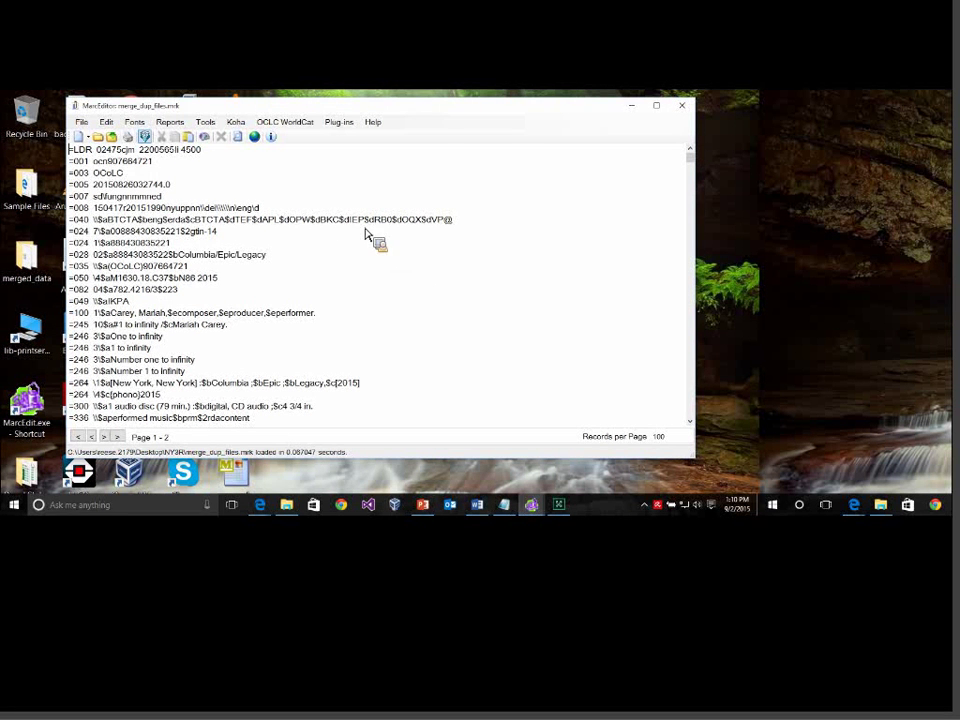
Open Replace and examine the position of the letter c in the first record's leader.
left_click(105, 122)
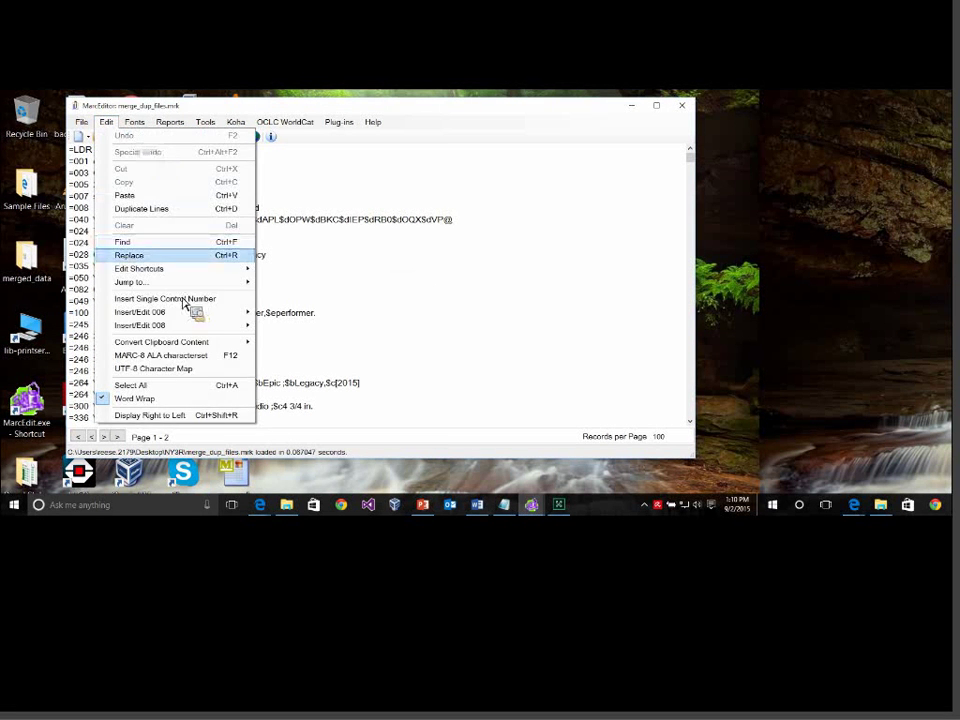
key("Return")
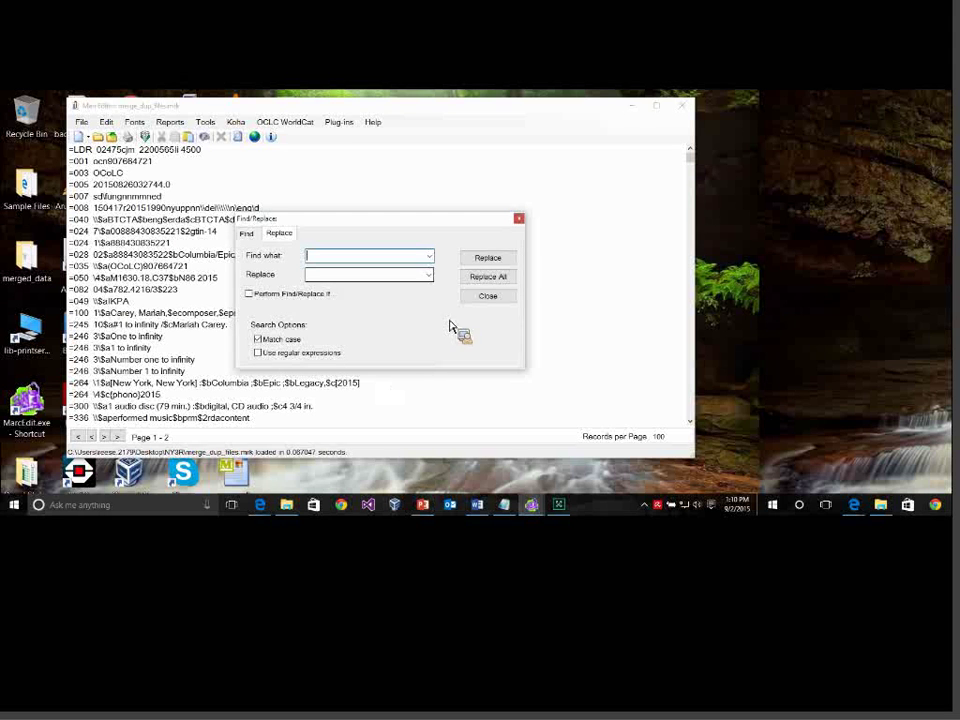
left_click(156, 171)
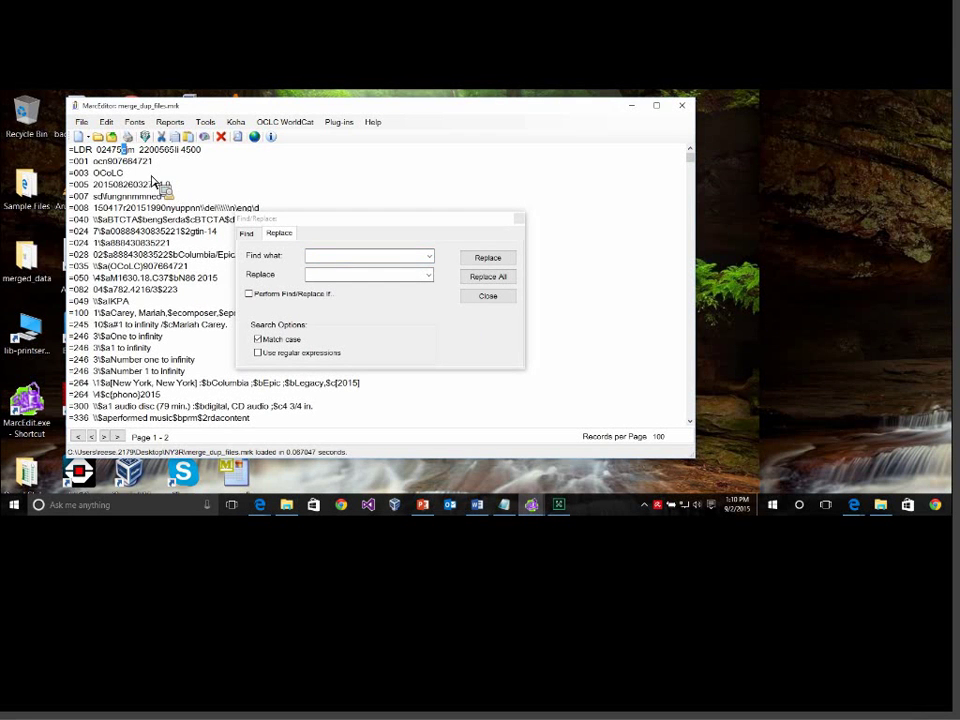
left_click_drag(96, 149, 106, 149)
left_click(117, 149)
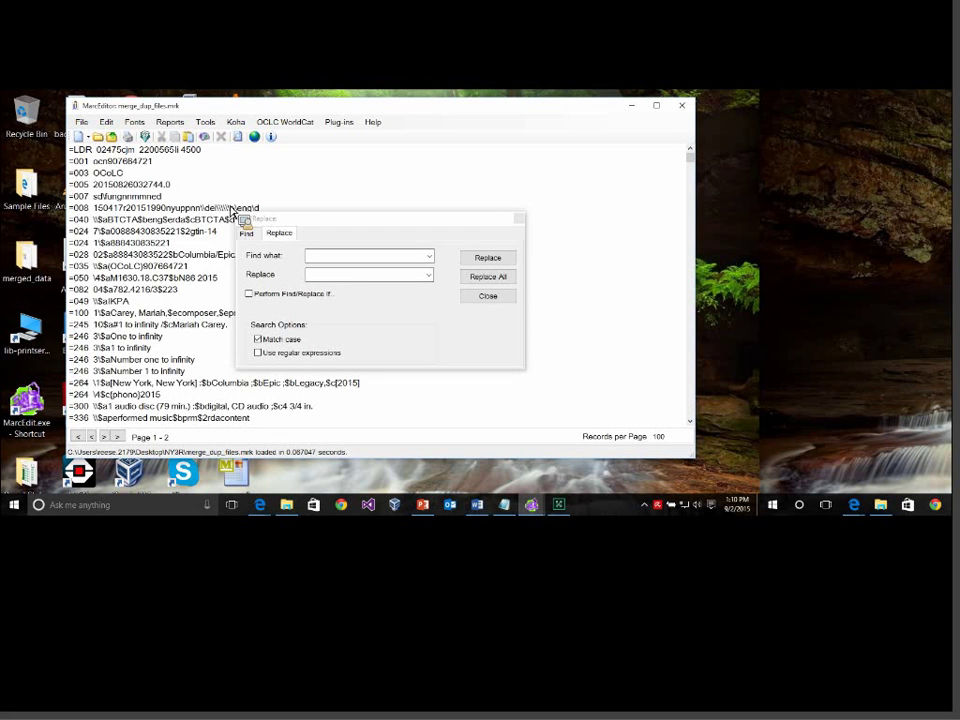
left_click_drag(233, 212, 452, 318)
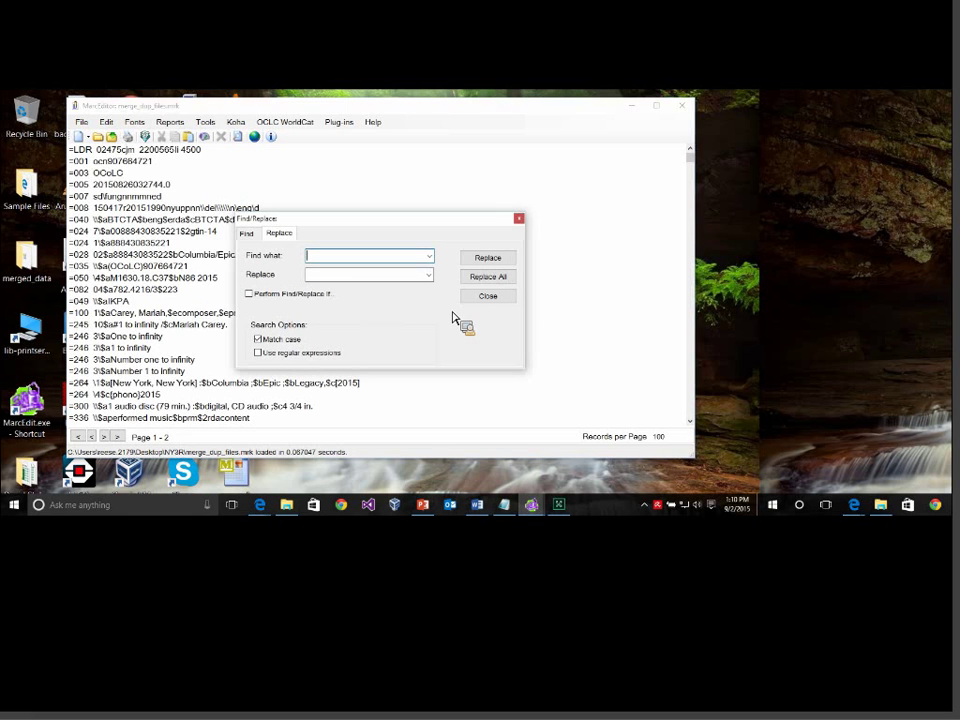
Set the leader search pattern to (=LDR.{2}.{5})(c)(.*) in the Replace dialog.
type("=LDR {0} {5}c")
key("BackSpace")
key("BackSpace")
type("c)")
key("Tab")
type("$")
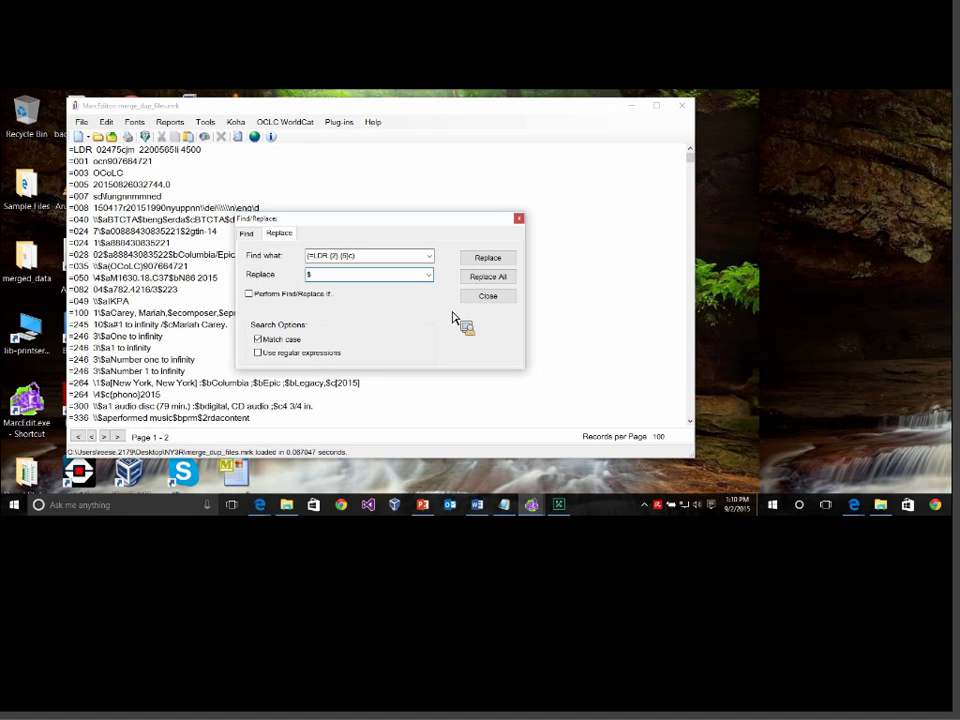
key("shift+Tab")
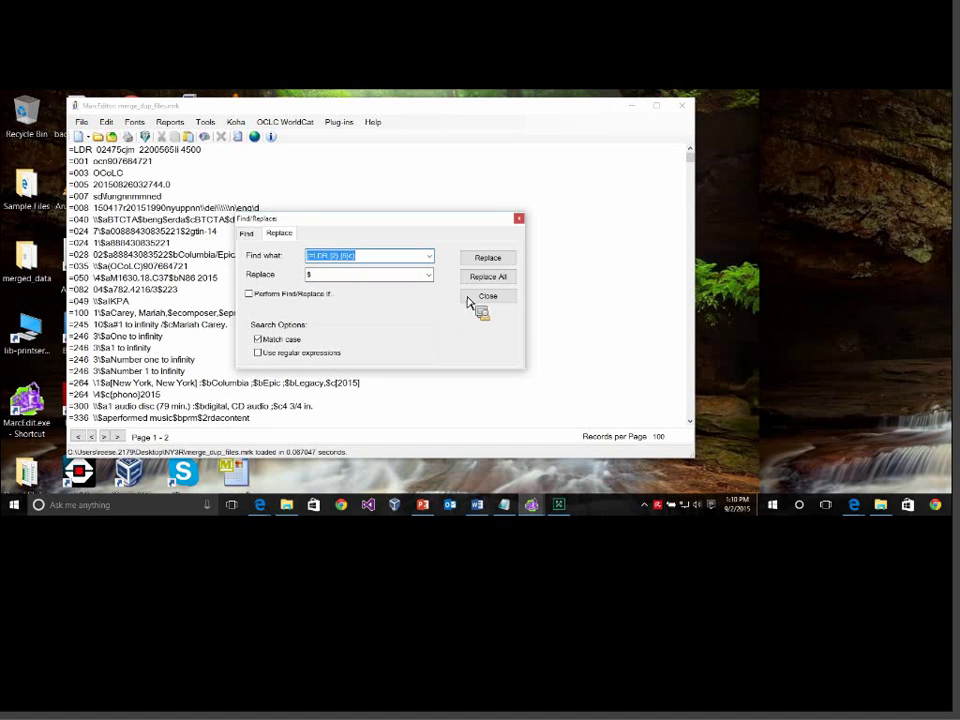
key("Left")
key("Left")
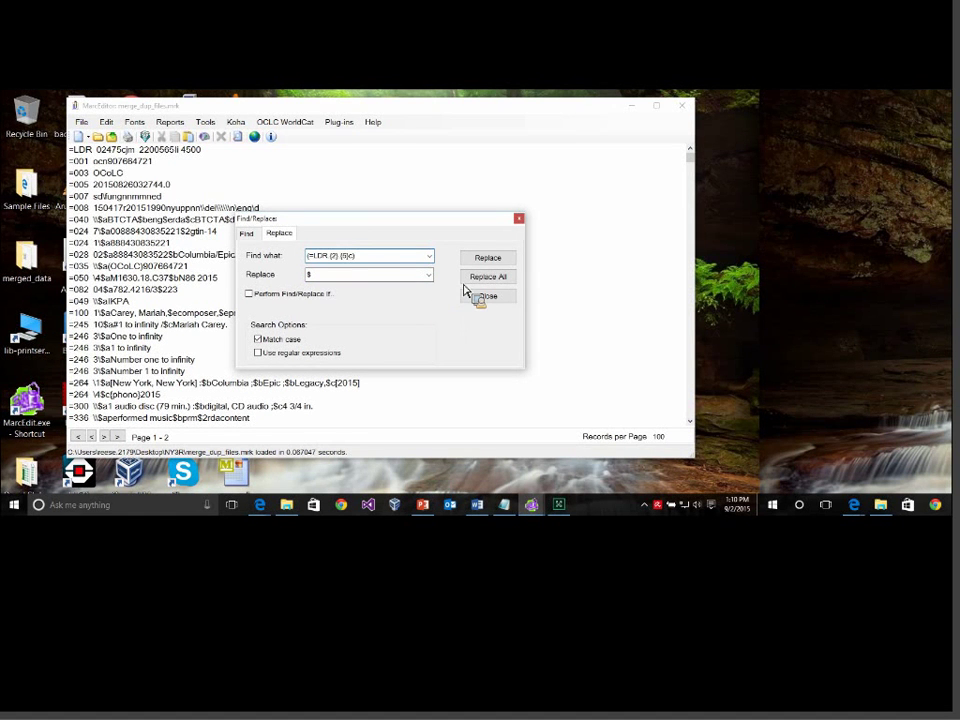
type(")(")
key("Right")
key("Right")
type("(.*)")
Replace all matches of the leader pattern with $1w$3 using regular expressions.
key("Tab")
type("$1")
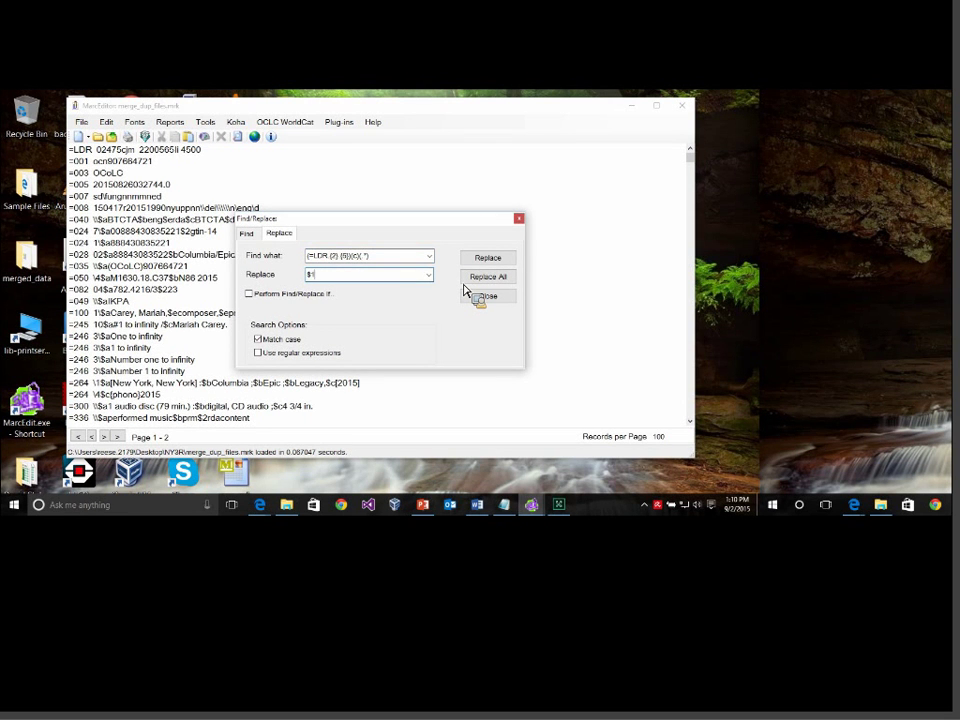
type("j$")
type("3")
left_click(314, 351)
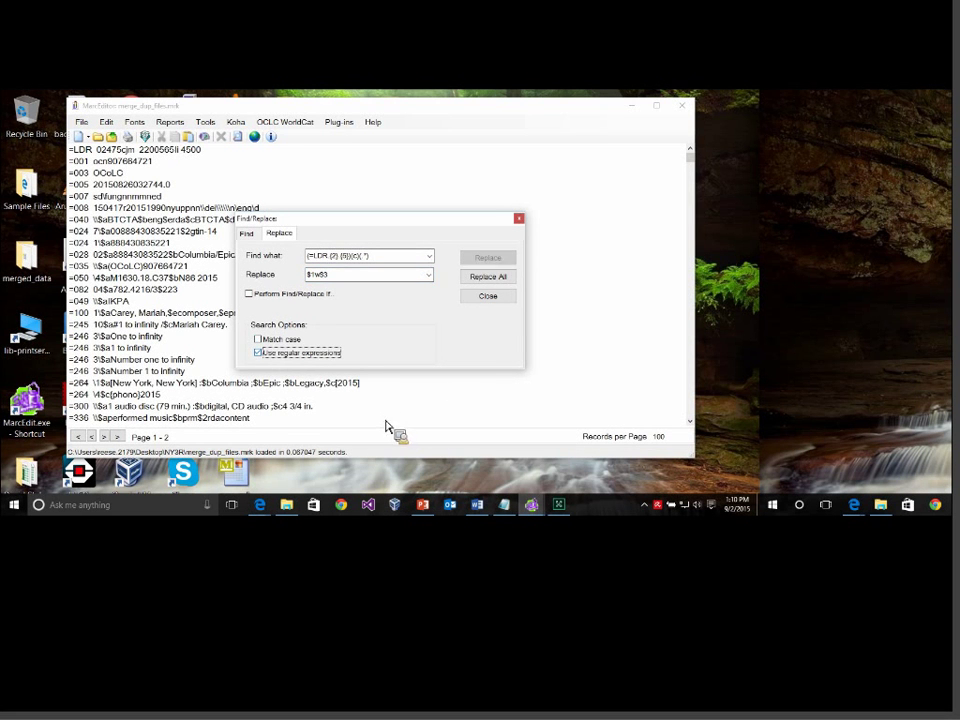
left_click(488, 276)
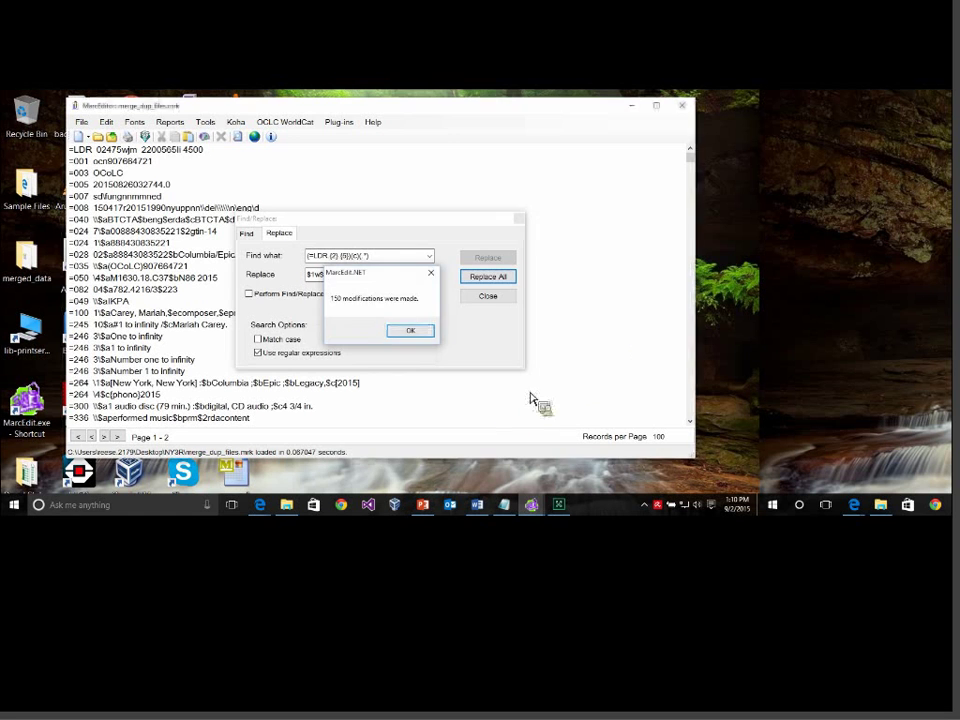
key("Return")
Check the replaced letter in the first record's leader and reverse the replacement with Special Undo.
left_click_drag(121, 149, 141, 149)
left_click(142, 149)
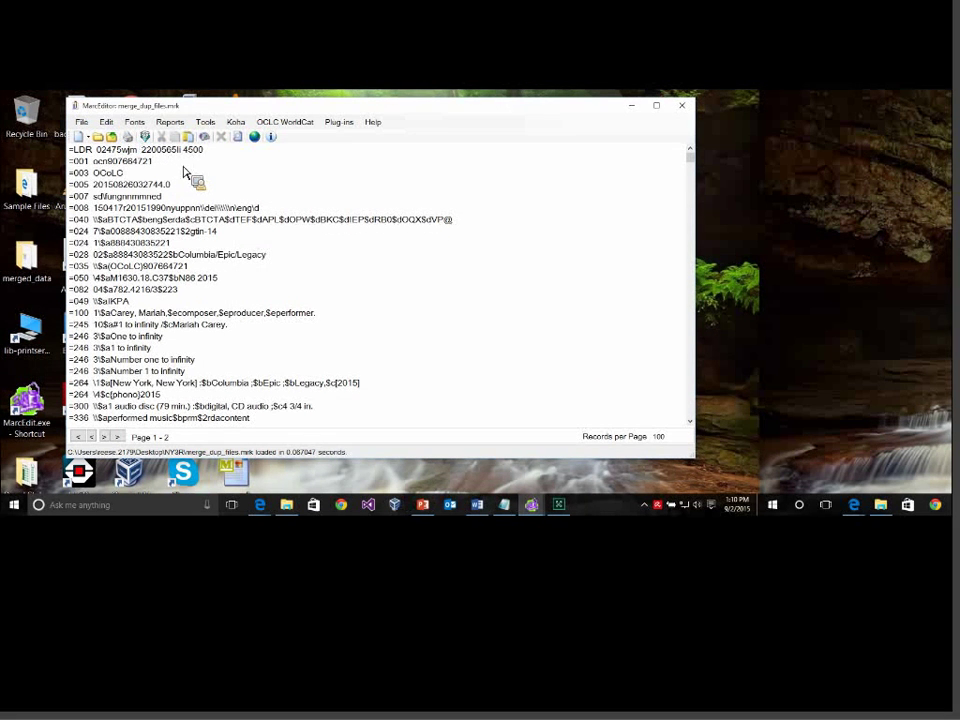
left_click(106, 121)
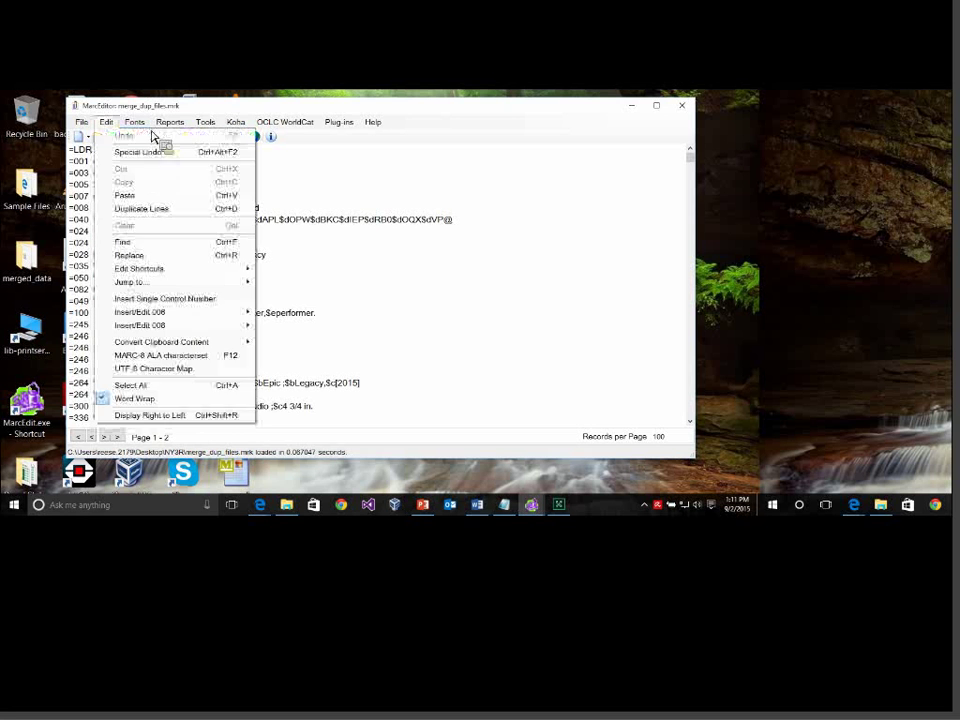
left_click(161, 153)
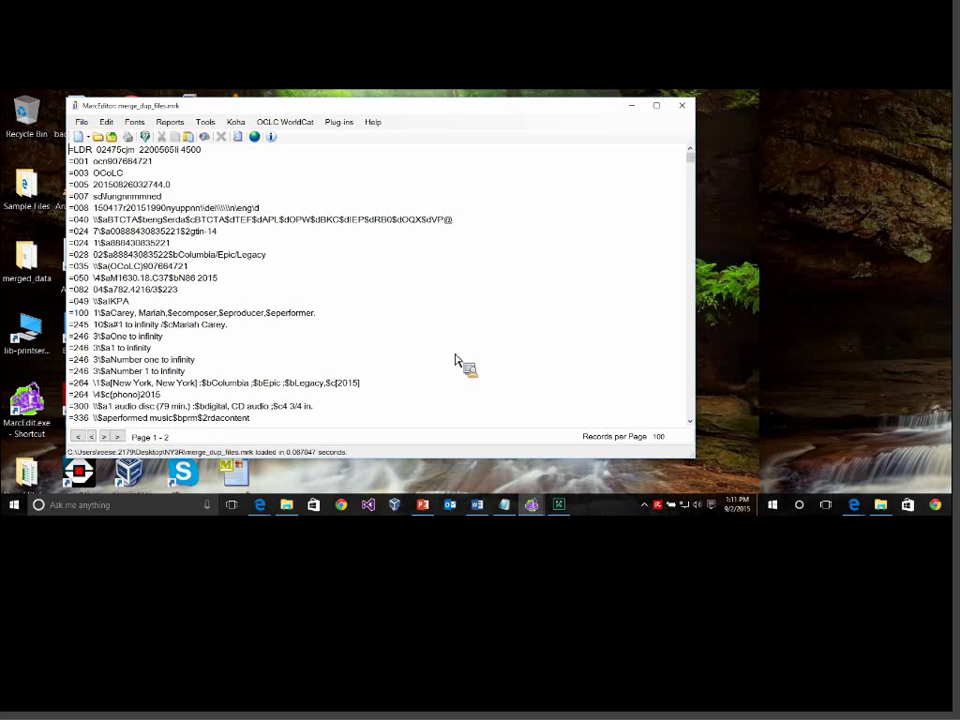
Open the Edit Subfield utility, set the field to LDR, and check the first record's leader positions.
left_click(205, 122)
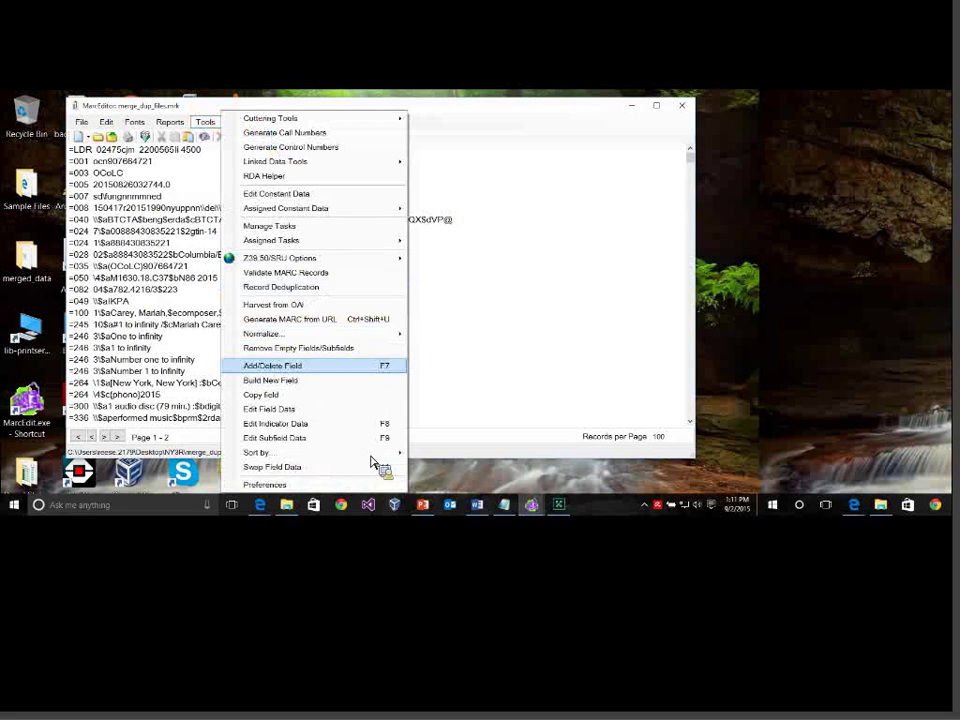
left_click(300, 409)
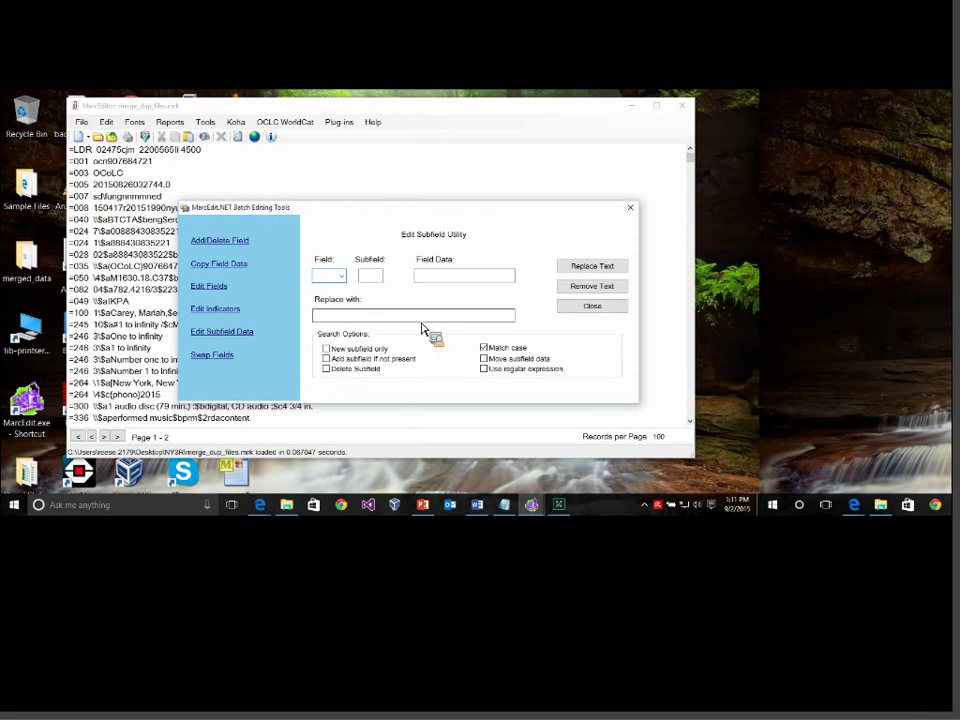
type("LDR")
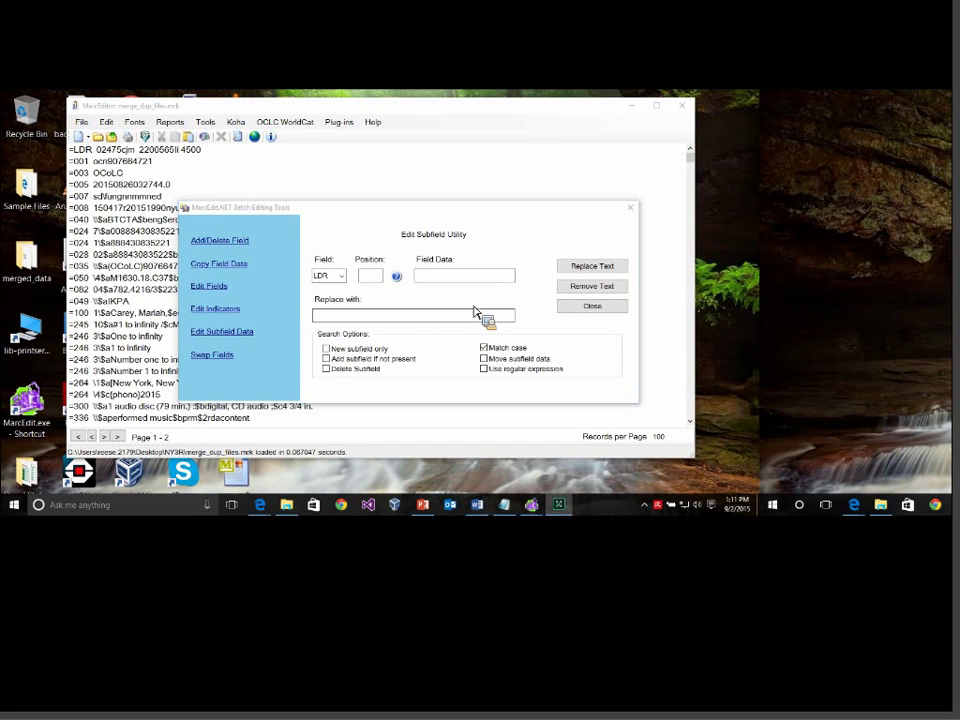
left_click(455, 303)
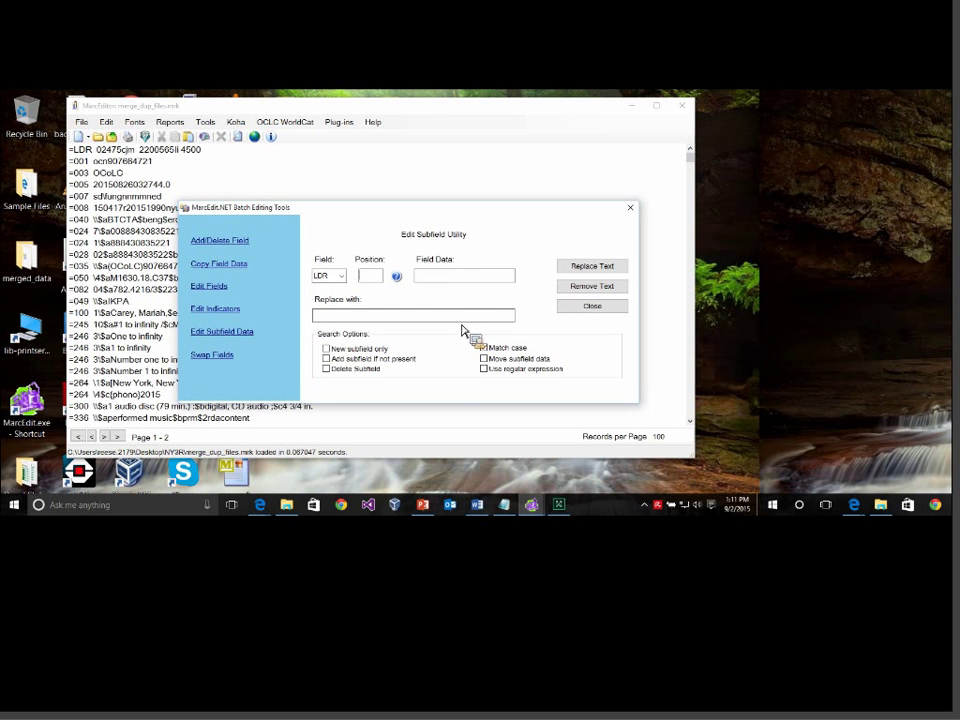
left_click(128, 172)
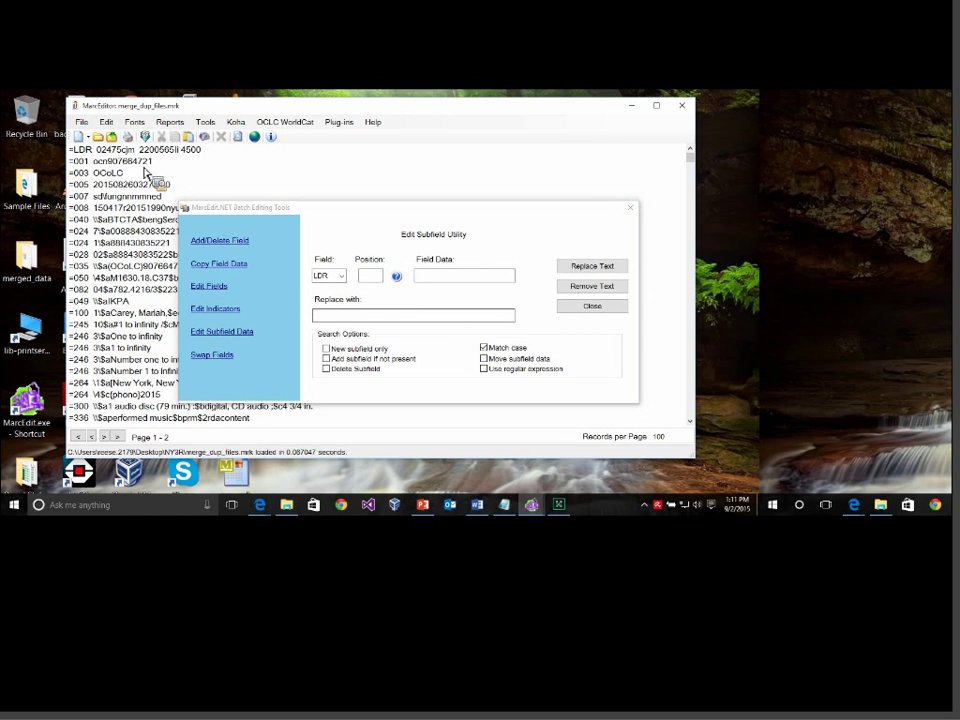
left_click(452, 328)
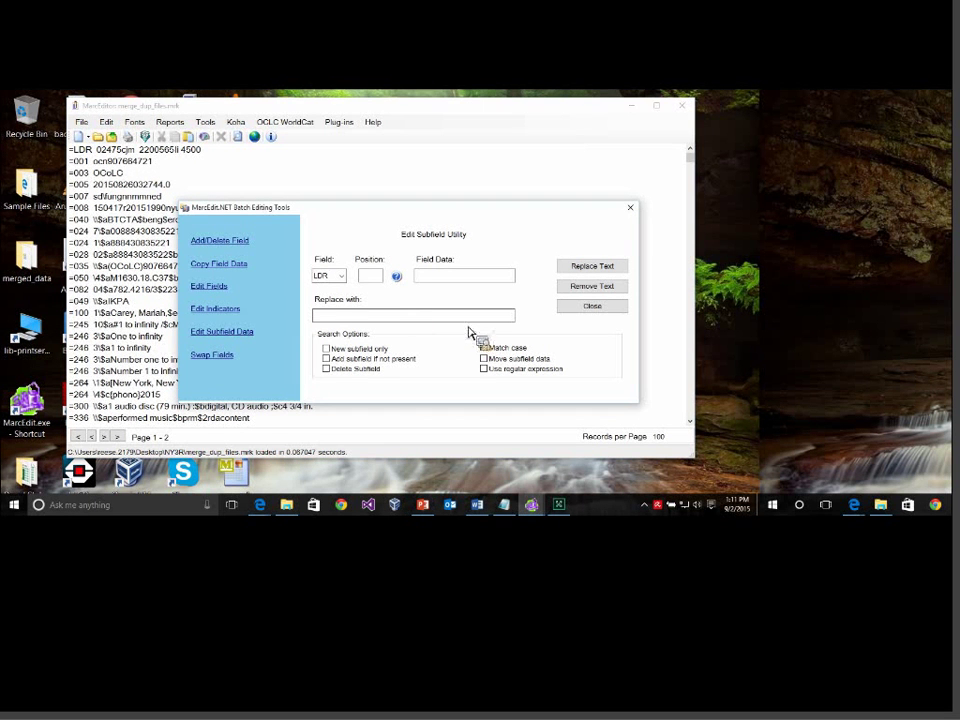
Replace c with w at position 6:1 of the LDR field in all records and close the utility.
type("6:1")
key("Tab")
type("c")
key("Tab")
type("w")
left_click(592, 266)
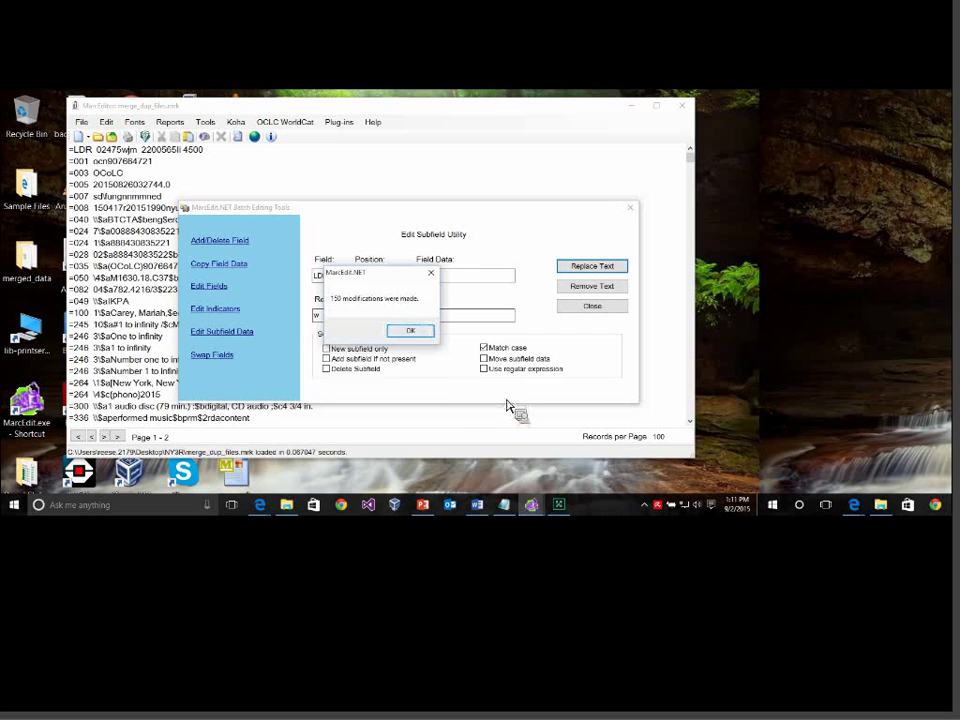
key("Return")
key("Escape")
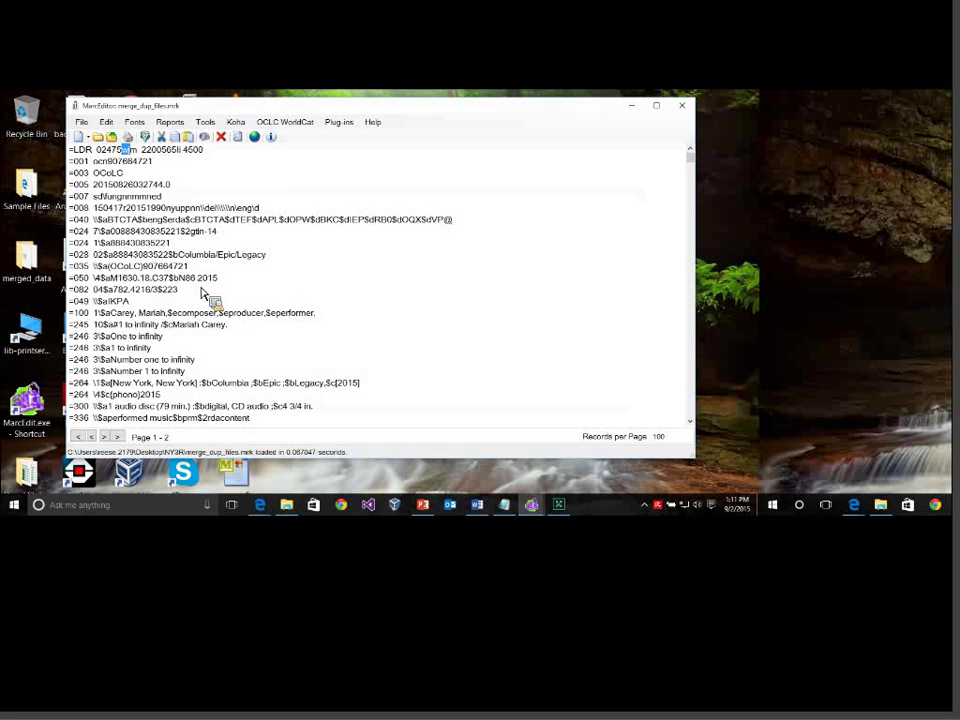
Switch to the PowerPoint presentation and start the slide show from the Validating Headings slide.
key("alt+Tab")
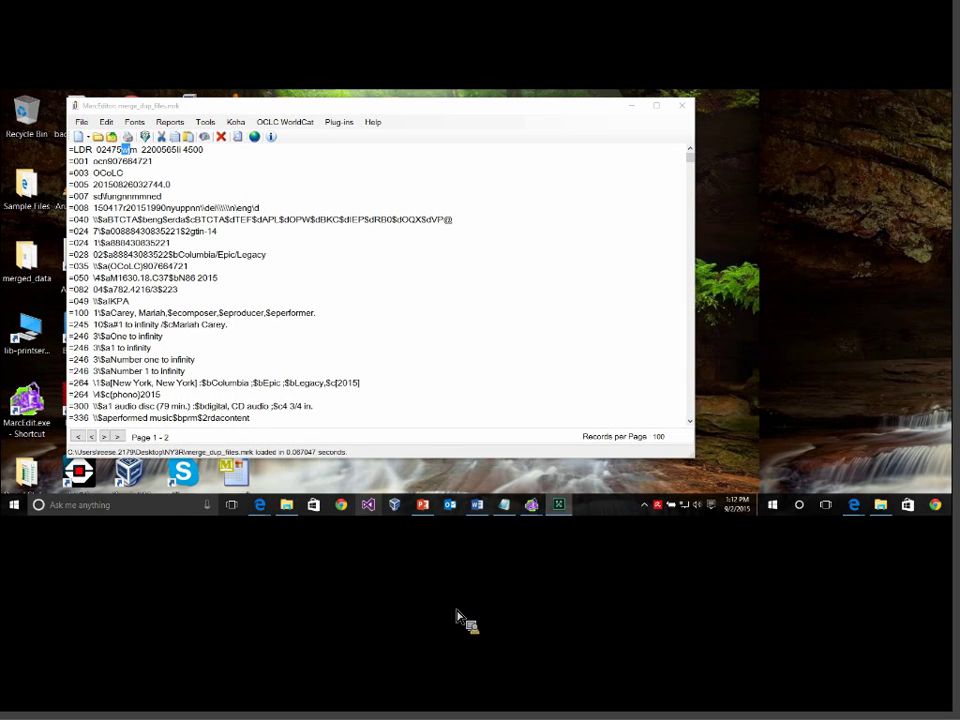
left_click(423, 504)
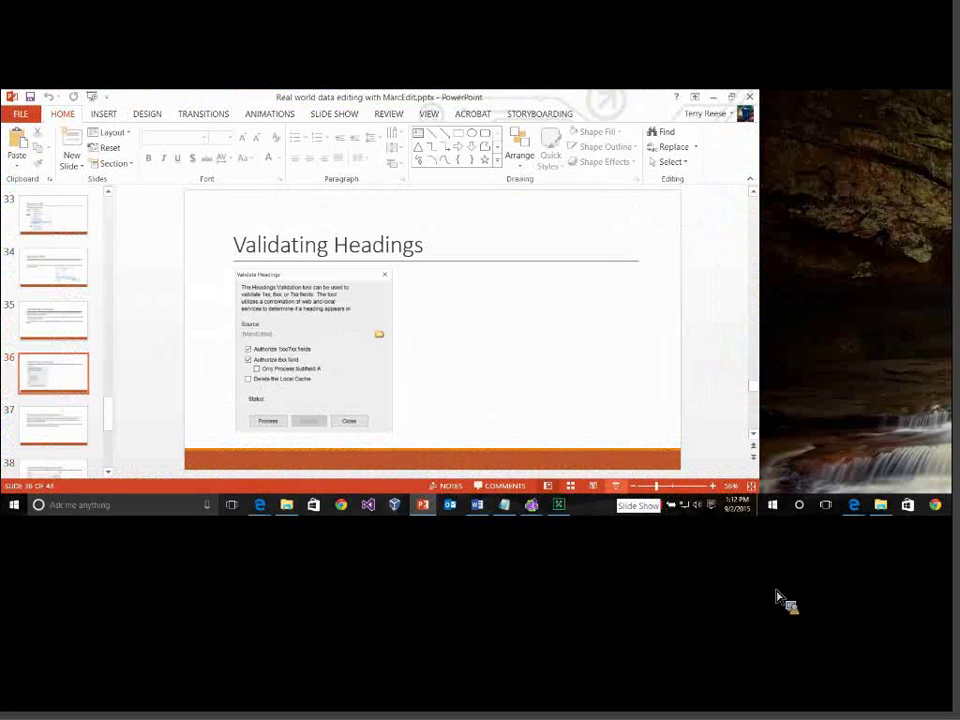
left_click(617, 485)
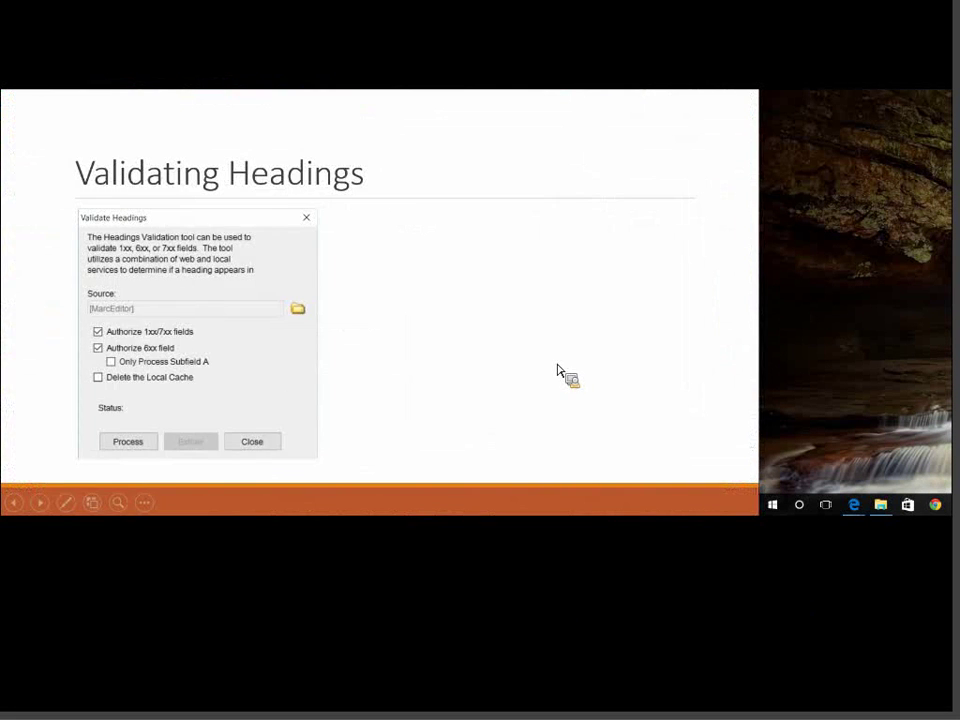
Advance to the Conditional Replacements slide, and back in MarcEdit close merge_dup_files.mrk without saving the changes.
left_click(523, 305)
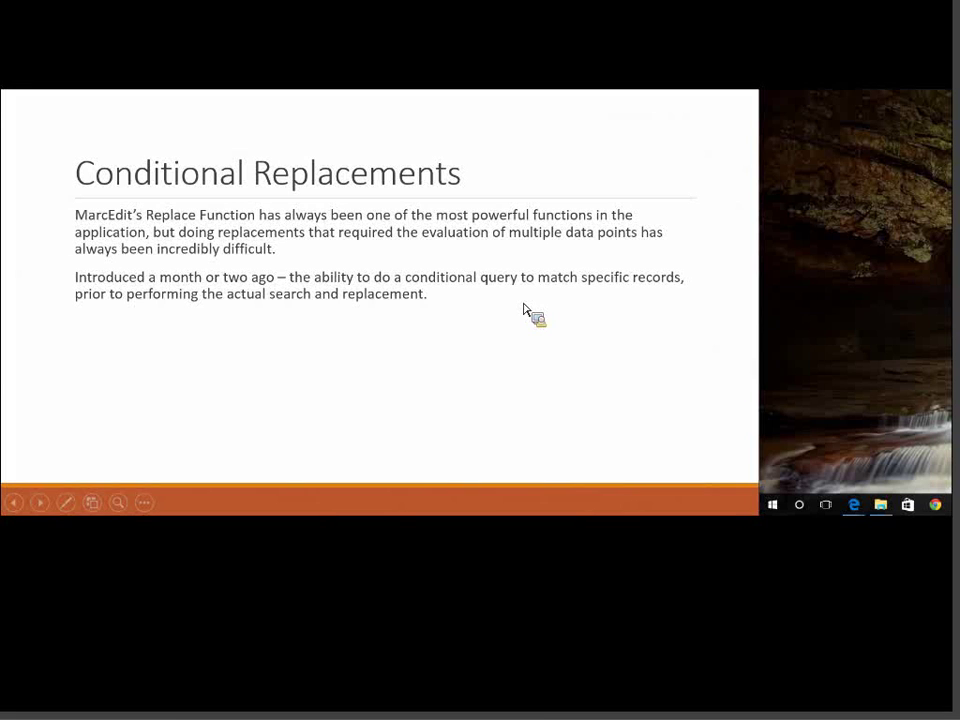
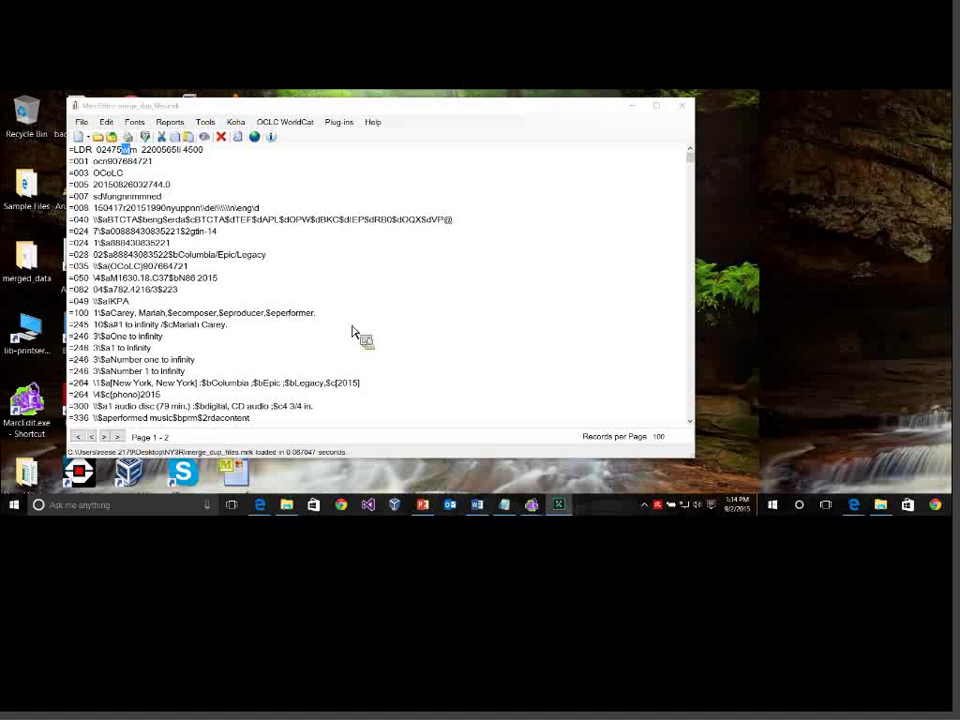
left_click(135, 242)
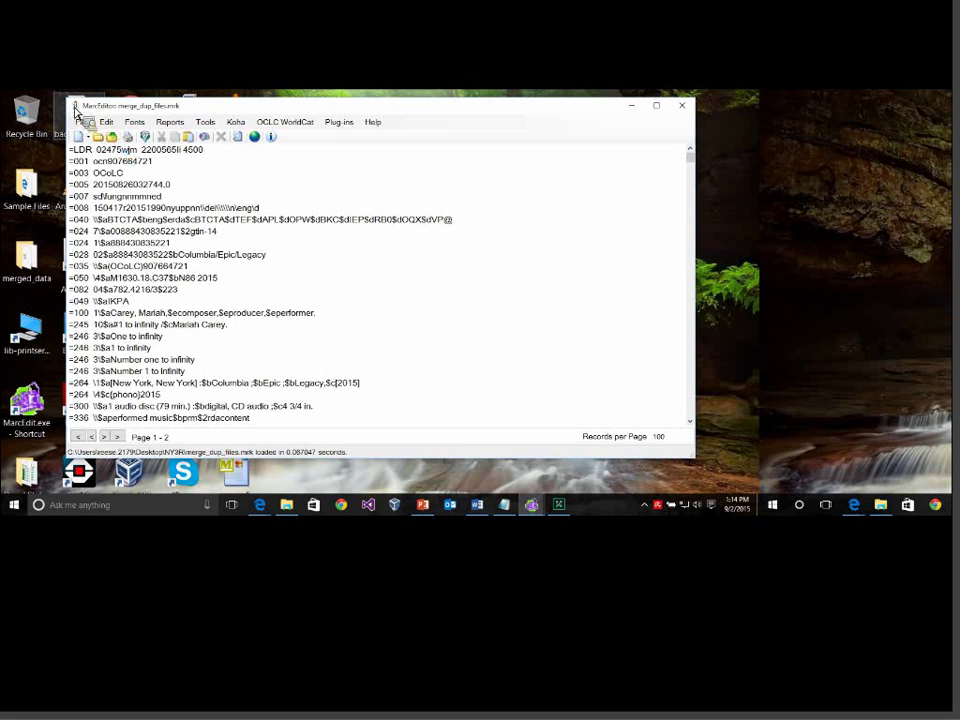
left_click(682, 105)
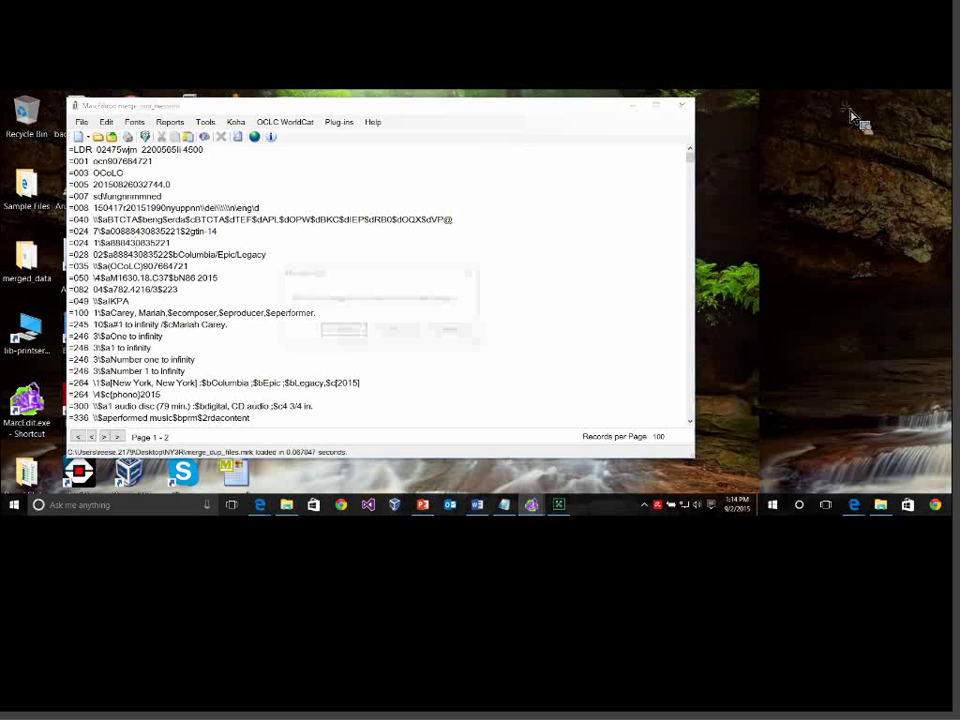
left_click(397, 330)
Reopen the MarcEditor and load Sample File for MarcEdit workshop.mrk from the NY3R folder.
left_click(303, 308)
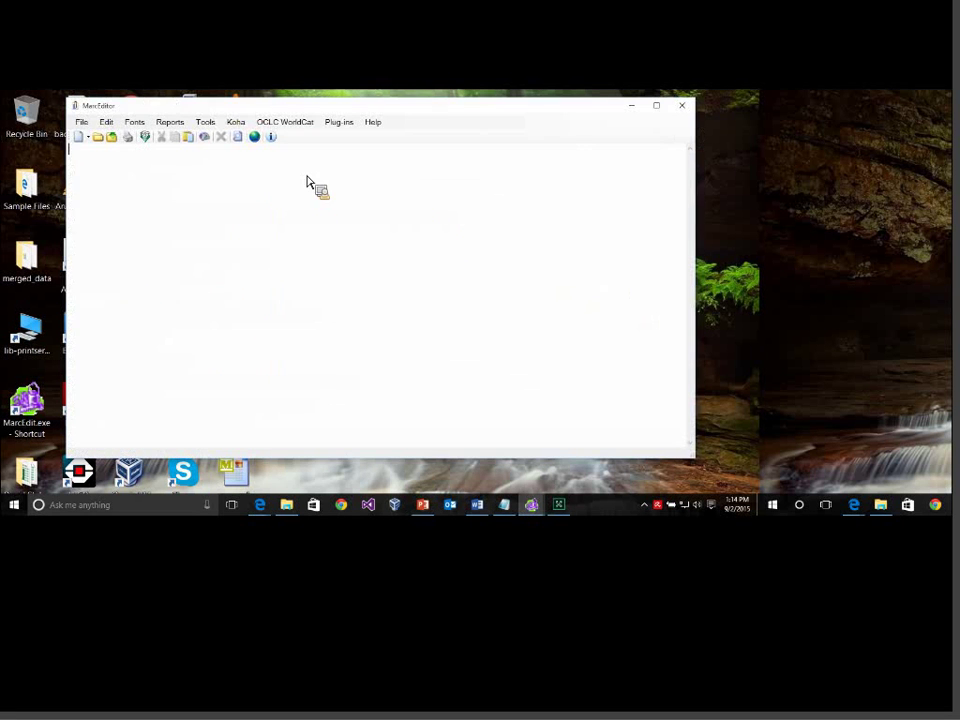
left_click(82, 122)
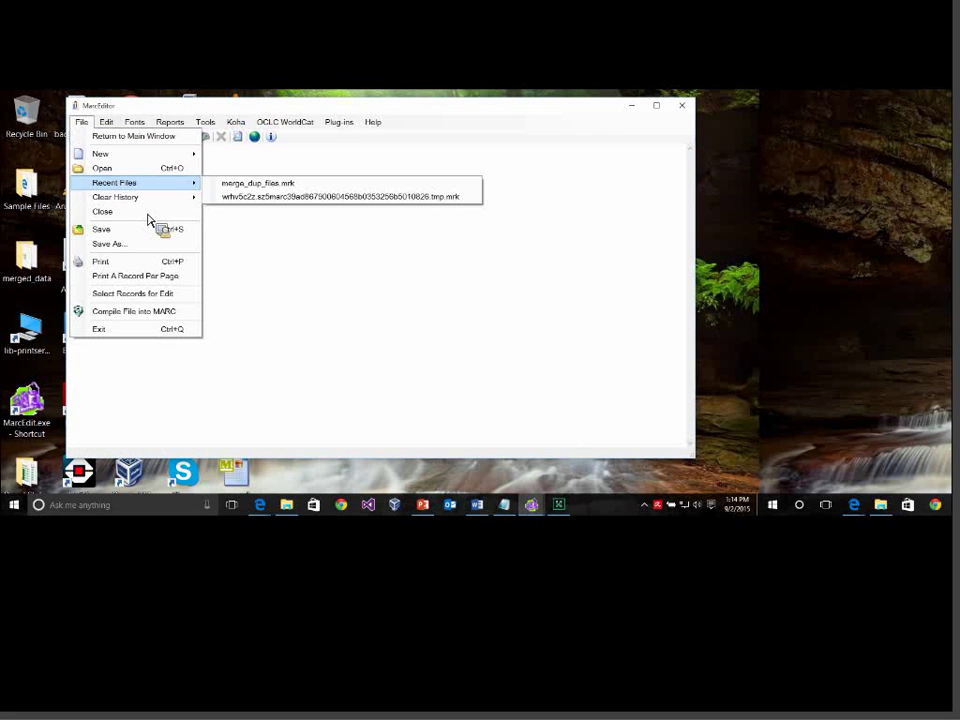
left_click(148, 168)
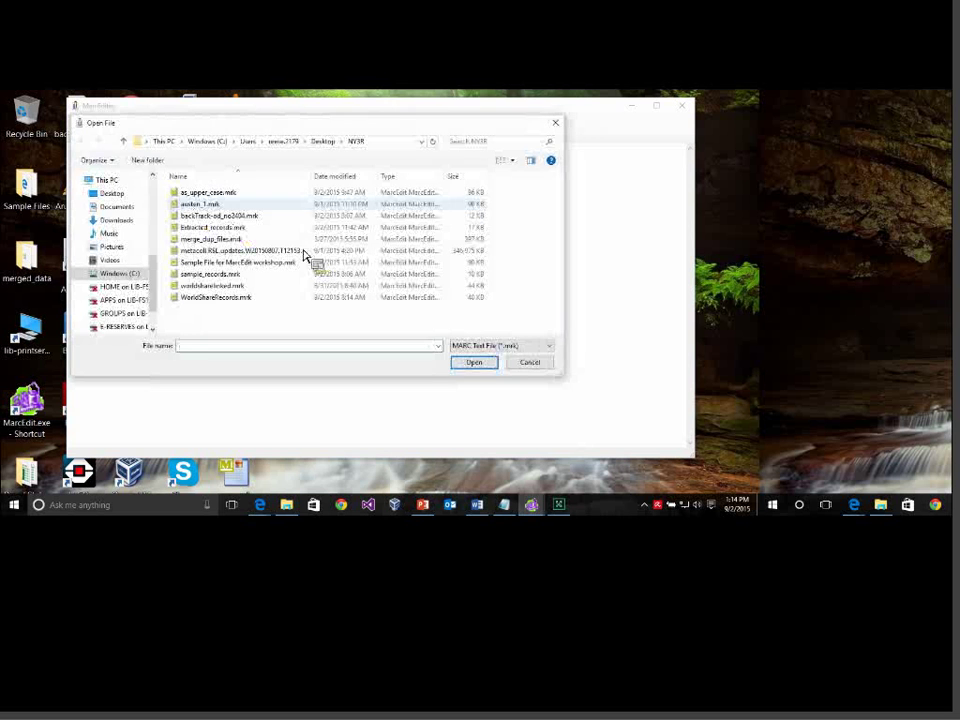
double_click(294, 298)
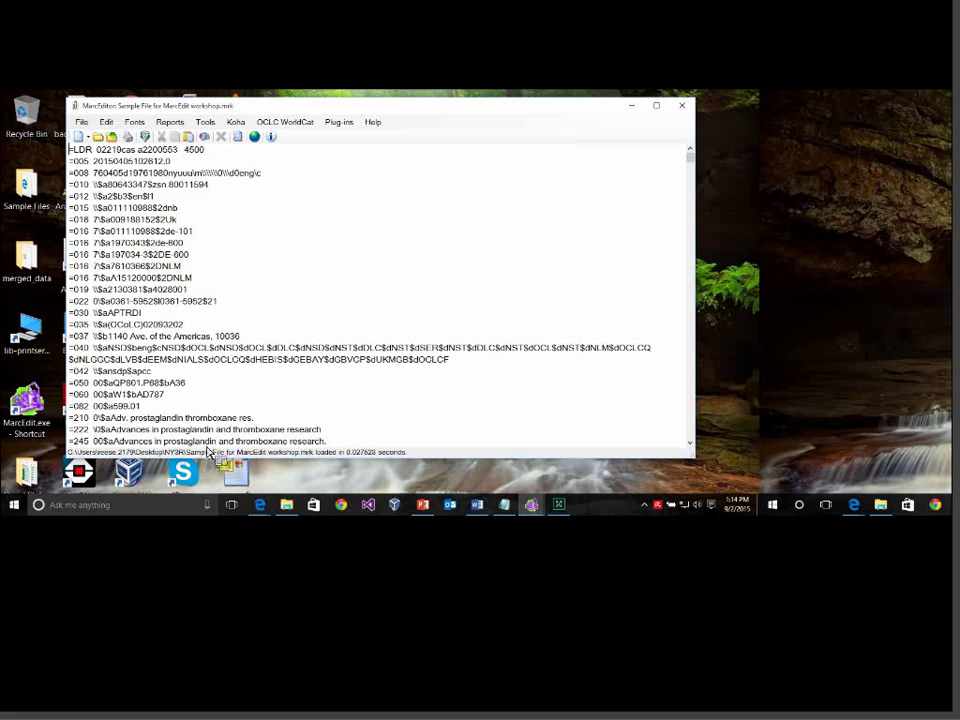
Check the first record's 050 class letters and set up a replacement of (=245.{4}\$a)(.*) with $1This is added$2.
left_click_drag(113, 382, 126, 382)
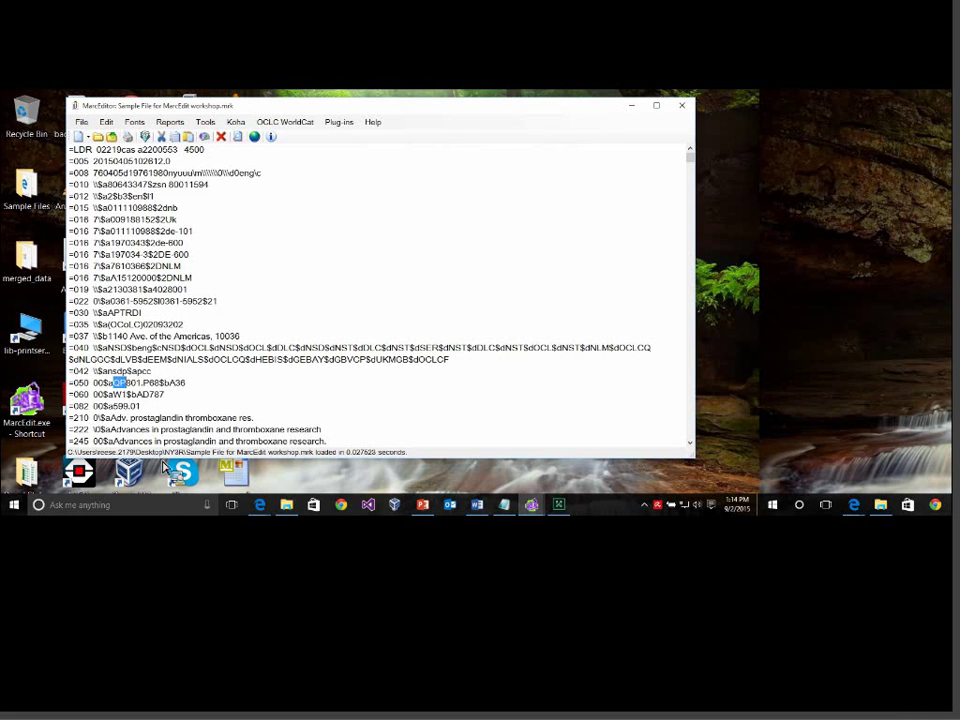
left_click(114, 382)
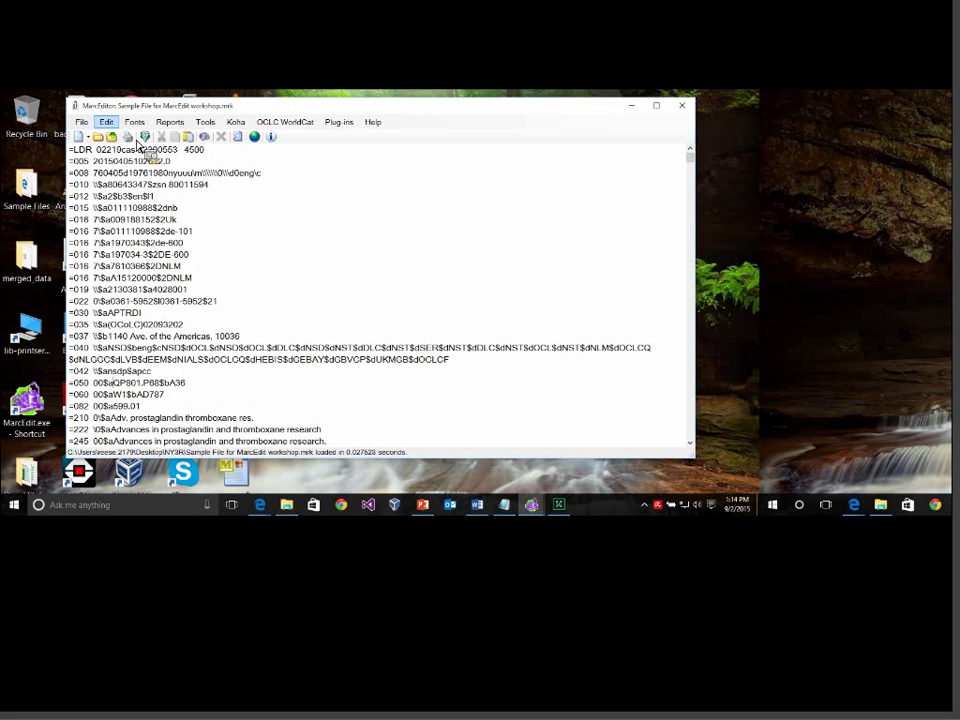
left_click(150, 255)
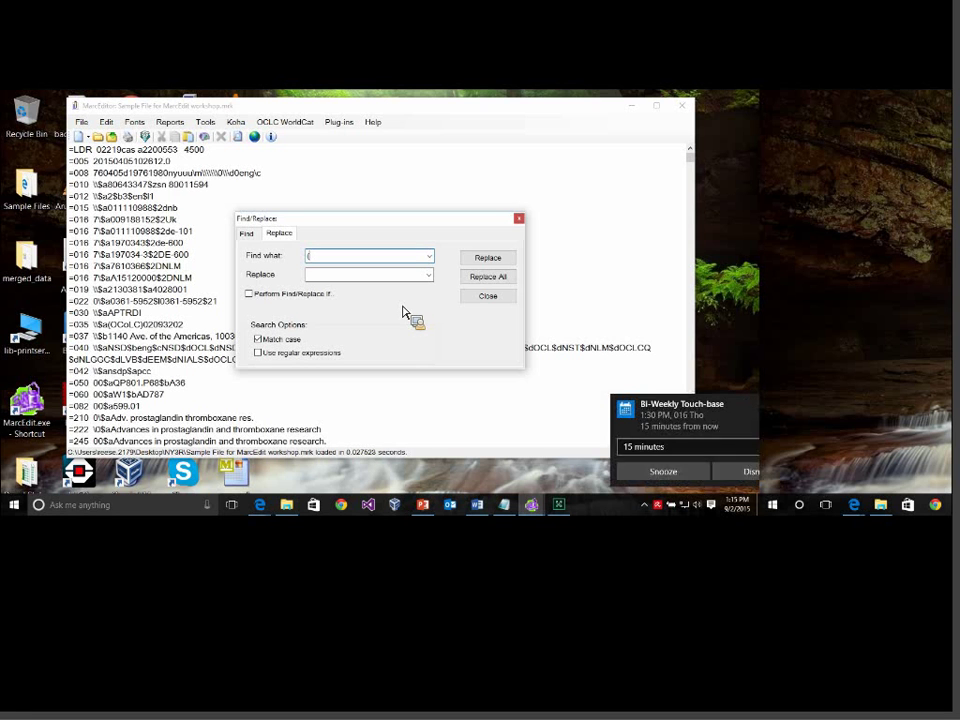
type("=")
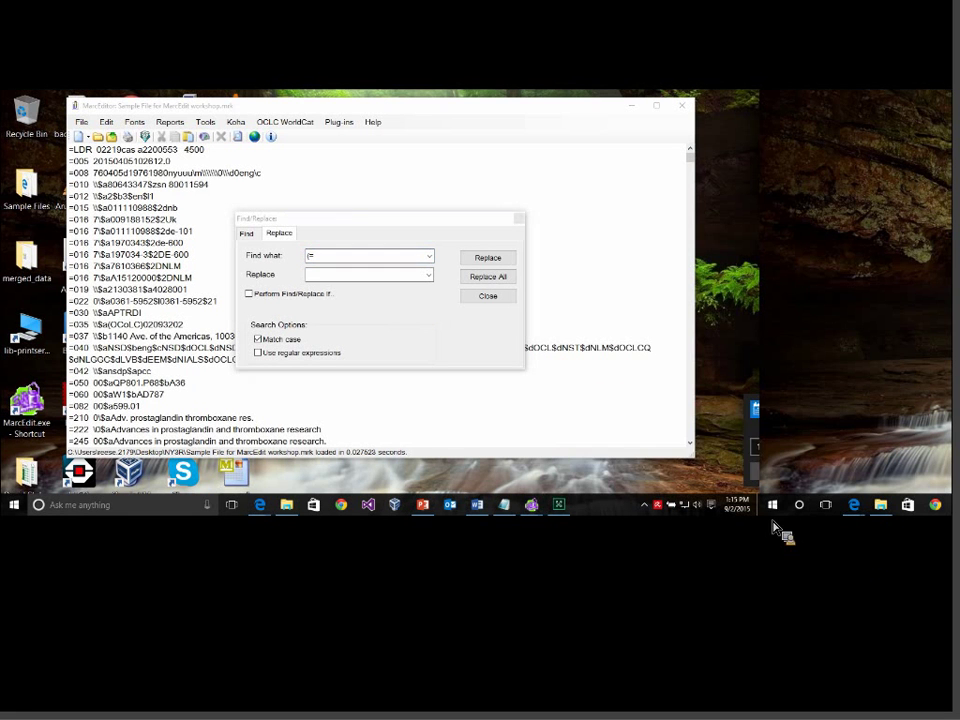
type("24")
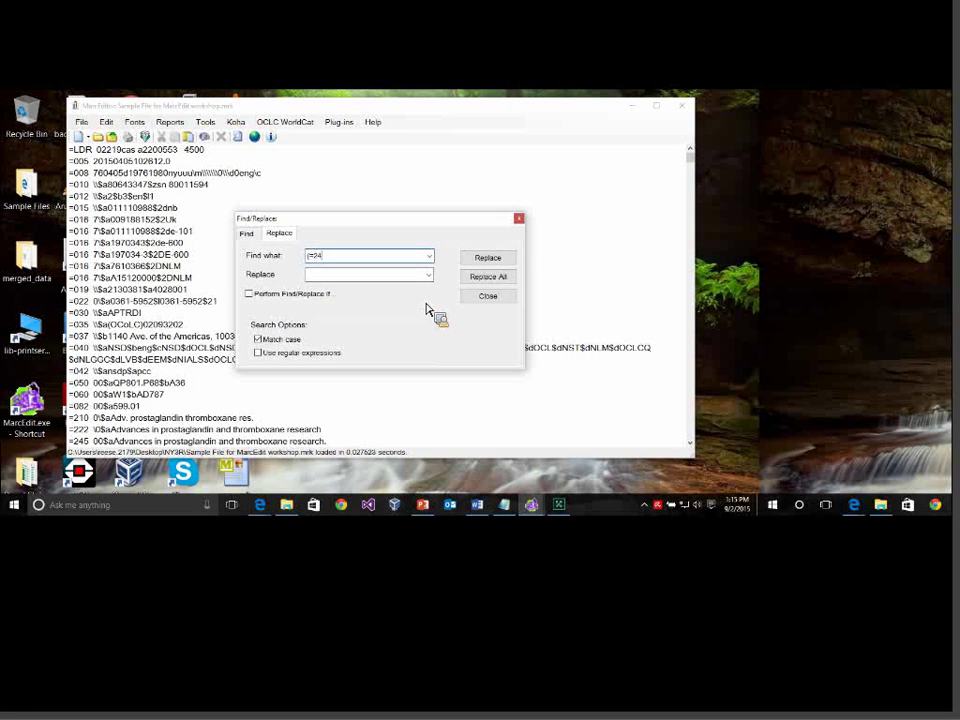
type("5.{4}\\$a) (.*)")
key("Tab")
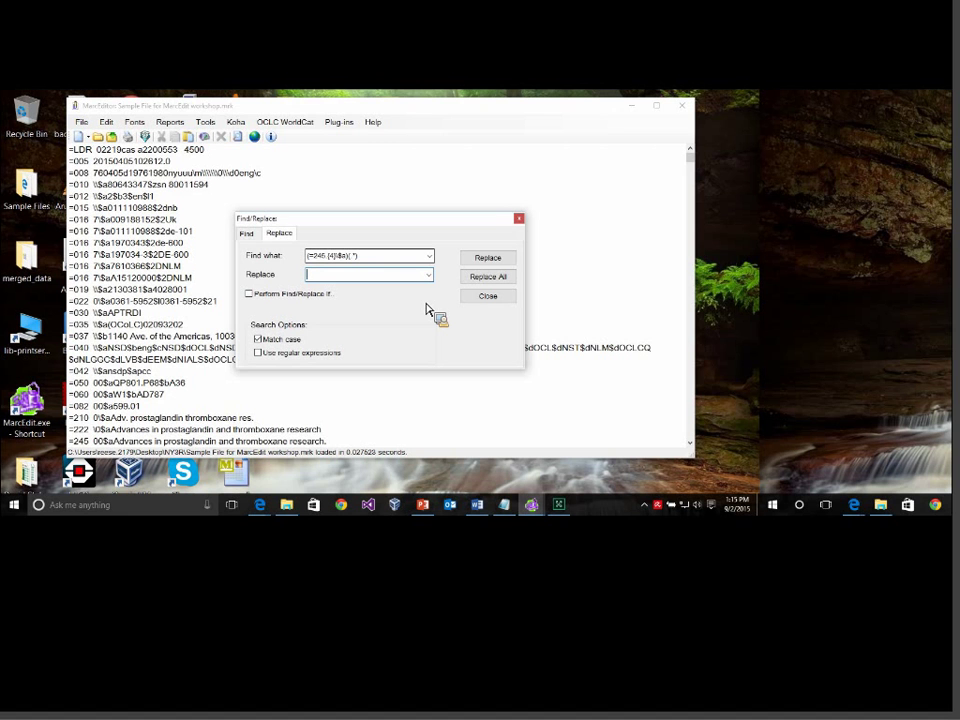
type("$1This is added $2")
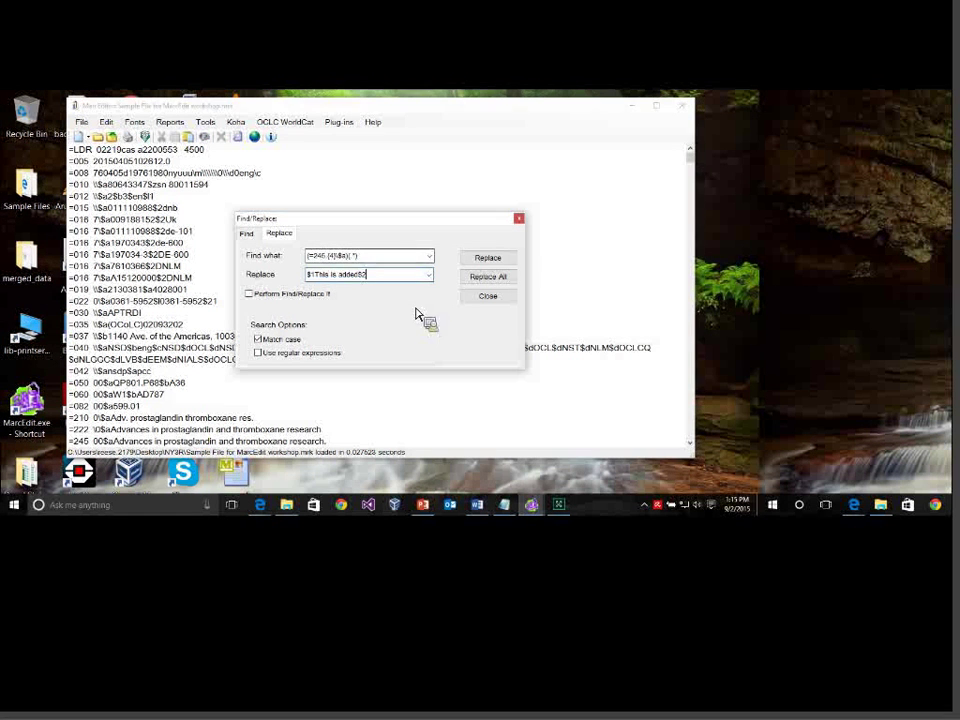
Make the replacement conditional on (=050.{4}\$aQ[O-Z]) and enable regular expressions for the search.
left_click(112, 324)
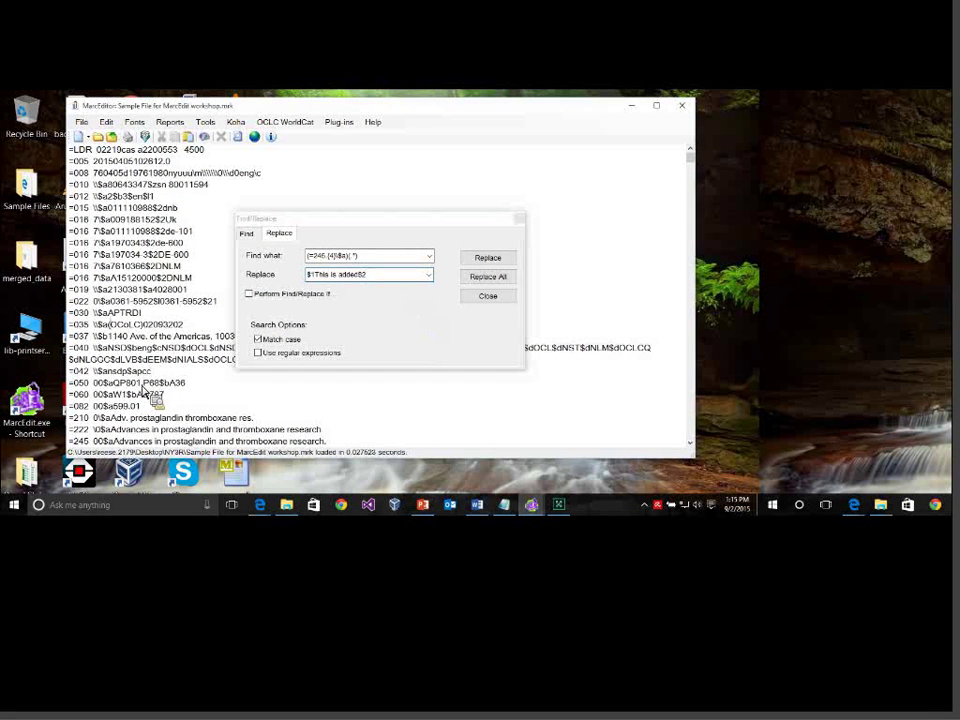
left_click_drag(113, 382, 126, 383)
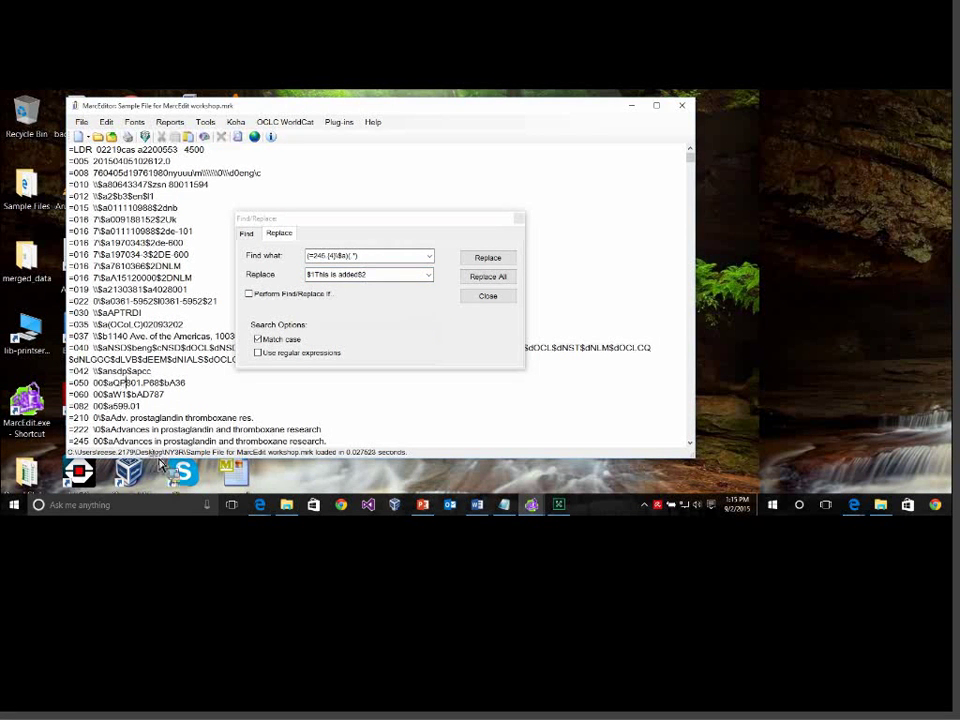
left_click(249, 294)
key("space")
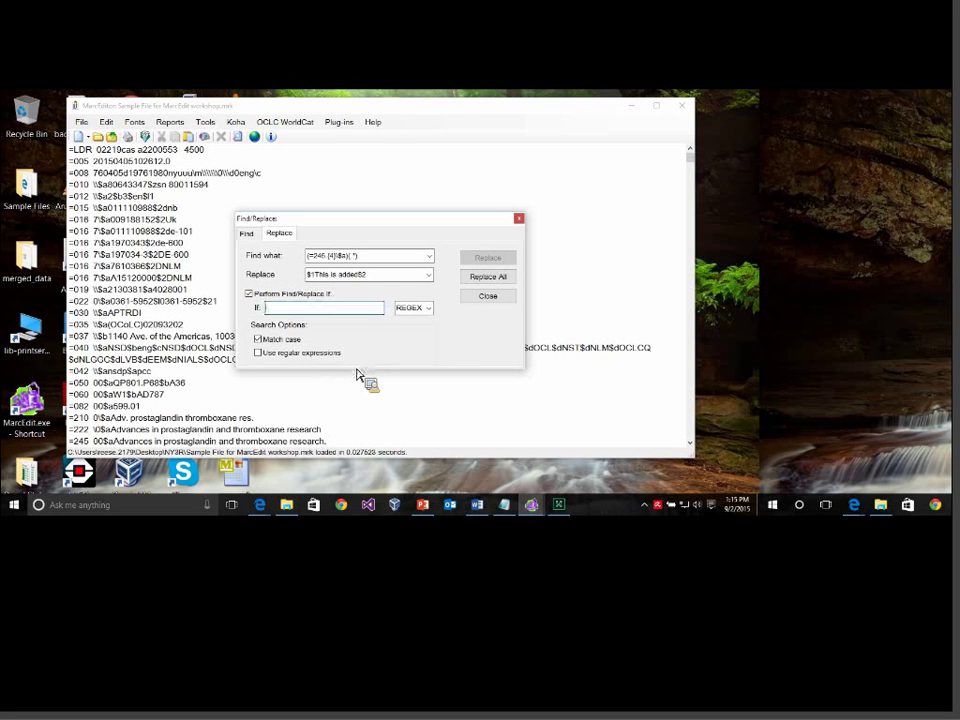
key("Tab")
type("(=060.")
type("(4")
type(")")
type("$a")
type("Q")
type("|U")
type("-Z]")
type(")")
left_click(349, 357)
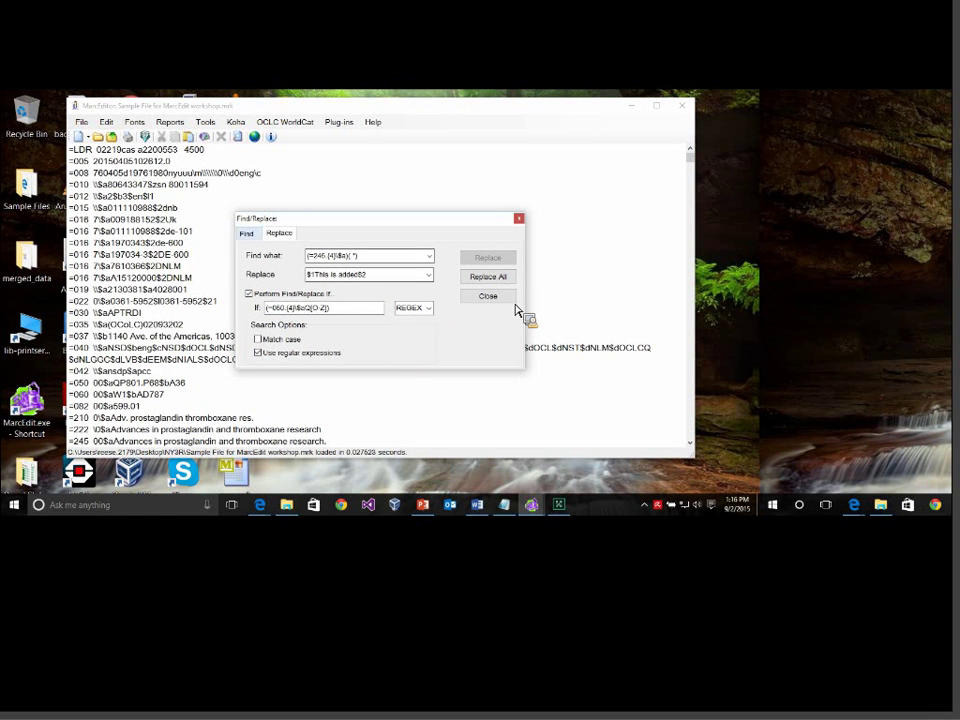
Keep REGEX as the condition type, run the replacement on all matching records, and close the Find/Replace window.
left_click(428, 308)
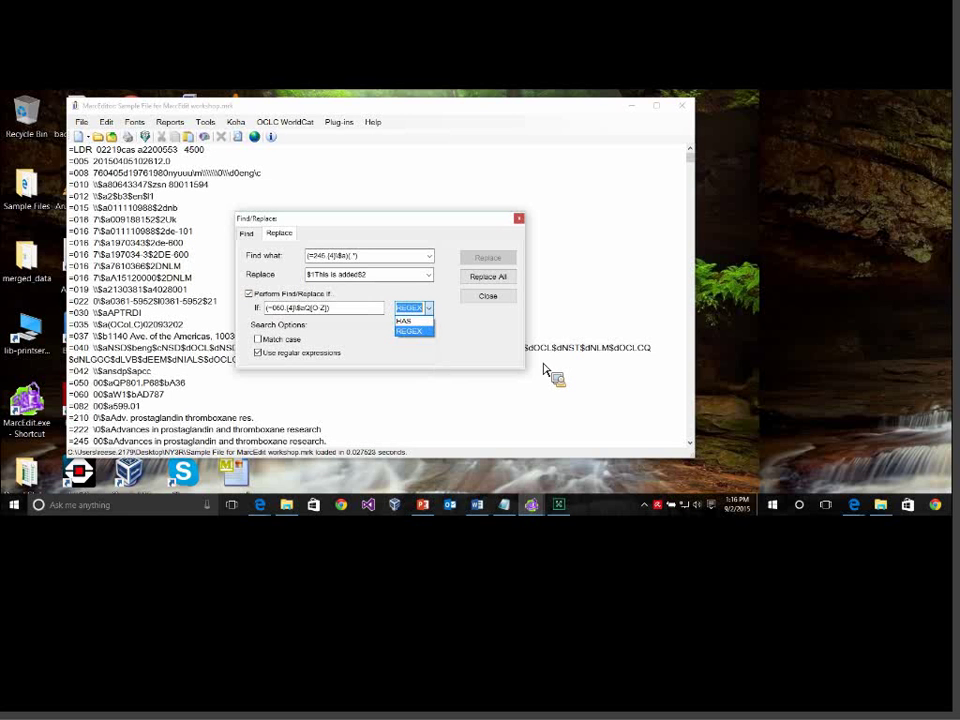
left_click(543, 370)
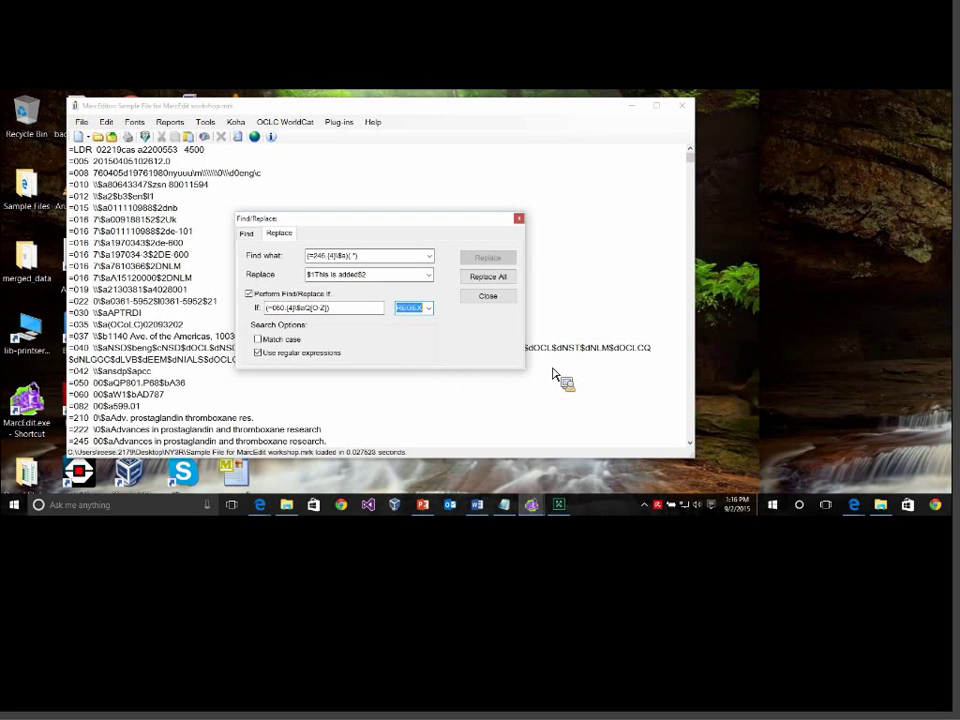
left_click(488, 276)
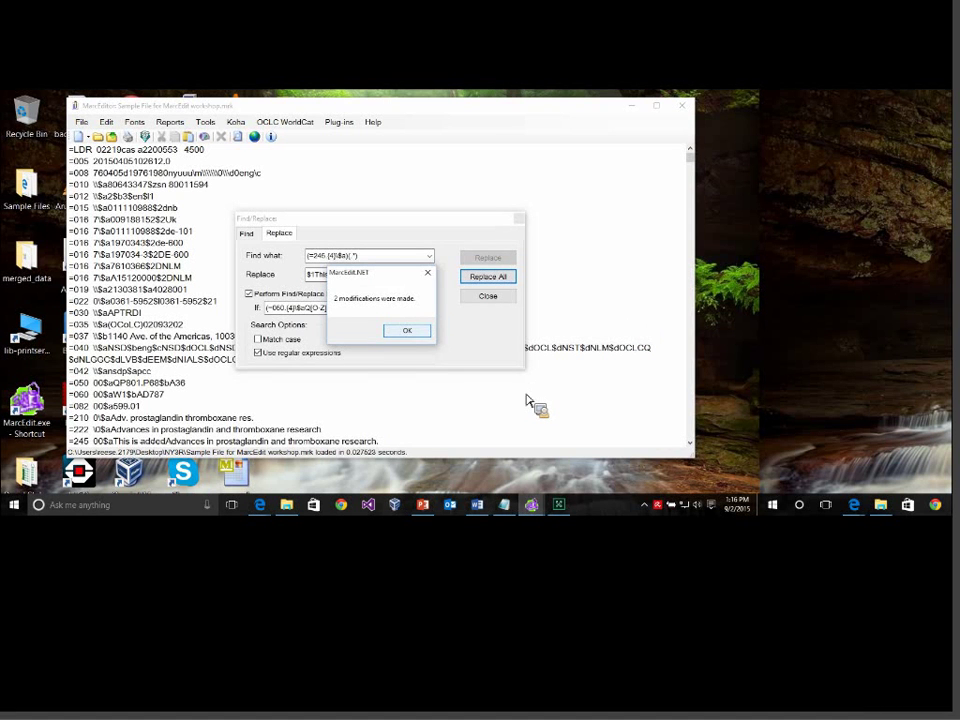
key("Return")
key("Escape")
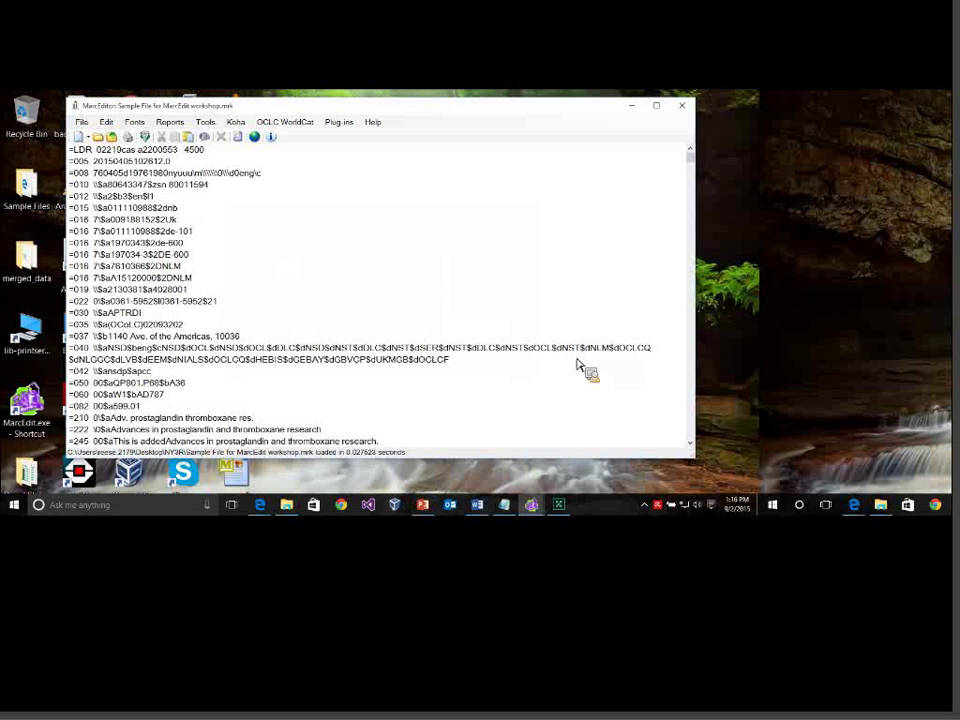
Check the first record's 050 call number against its edited 245 title.
scroll(185, 355, "down", 1)
left_click(185, 347)
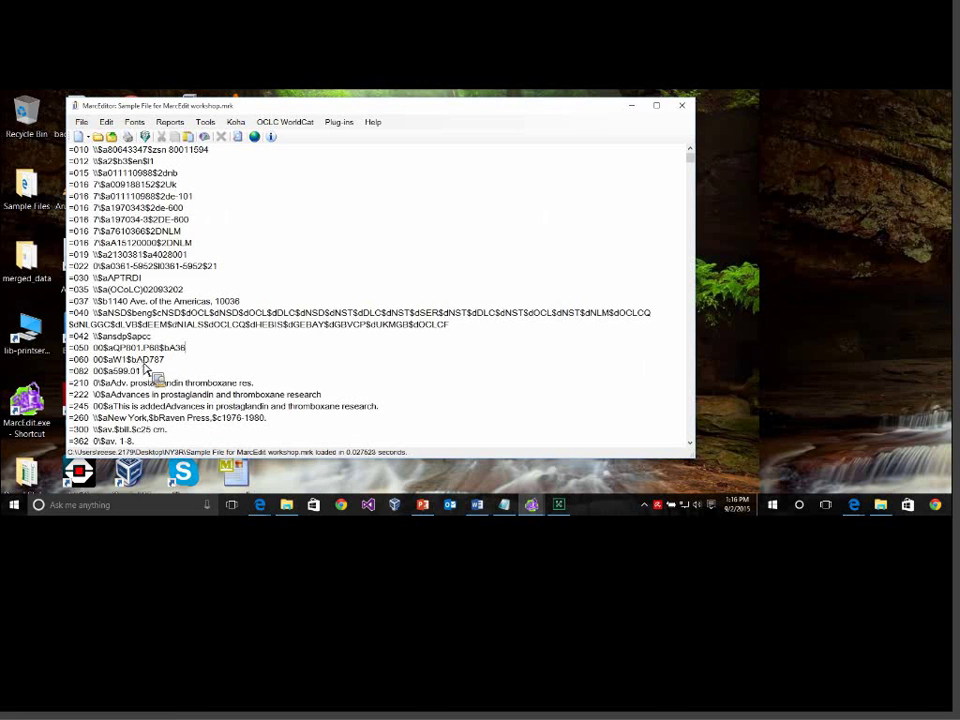
left_click_drag(147, 365, 152, 490)
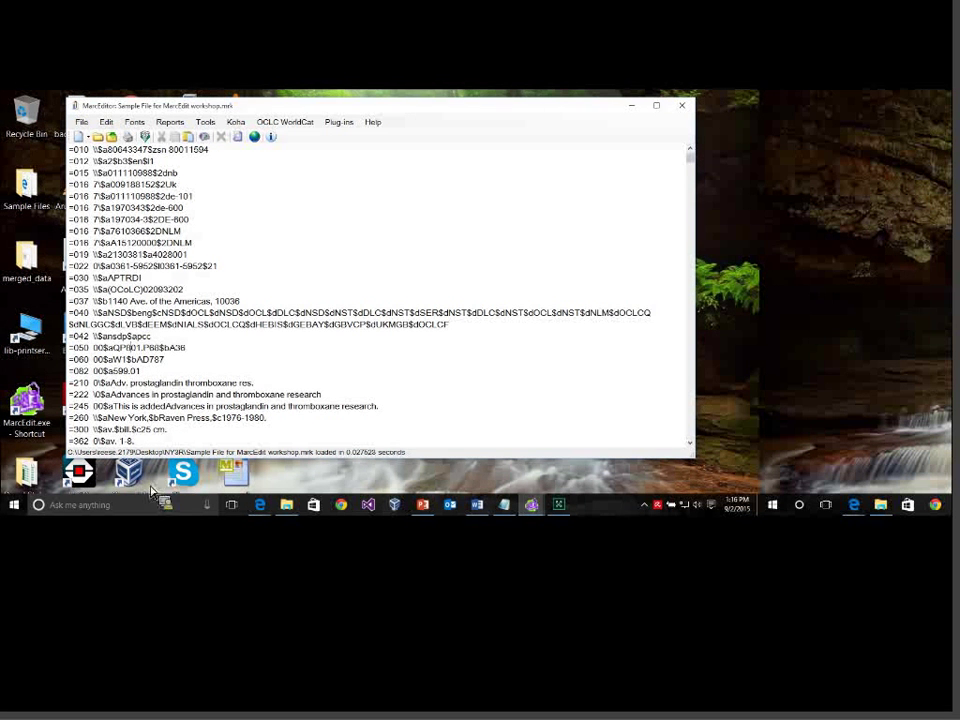
Find all occurrences of "This is added", jump to the one in record 17, and check that record's 050 field.
left_click_drag(113, 406, 165, 406)
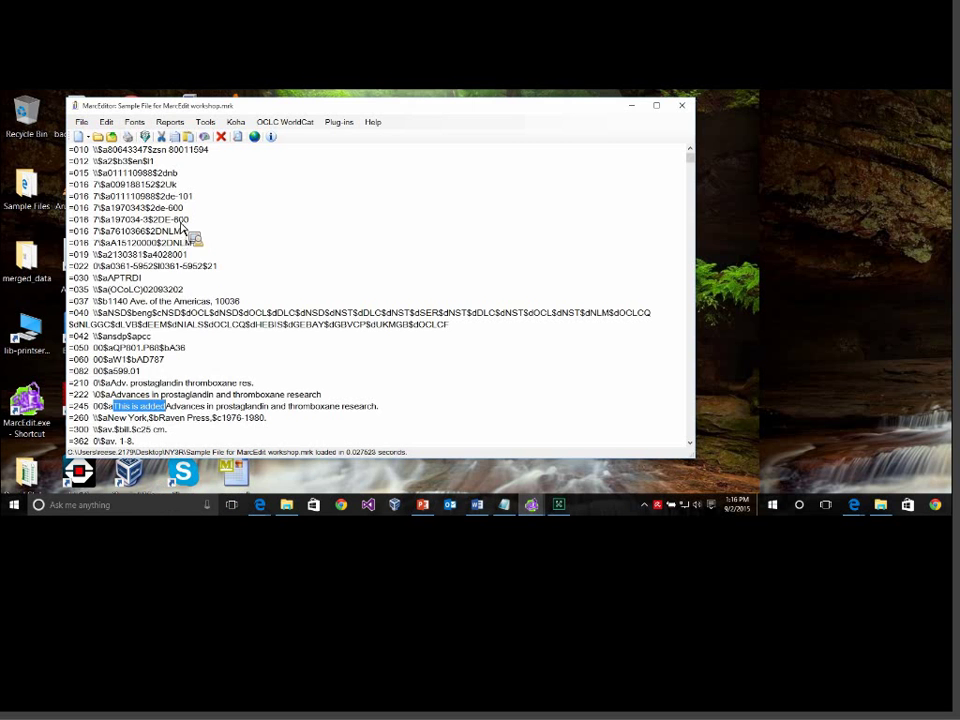
left_click(106, 121)
left_click(174, 242)
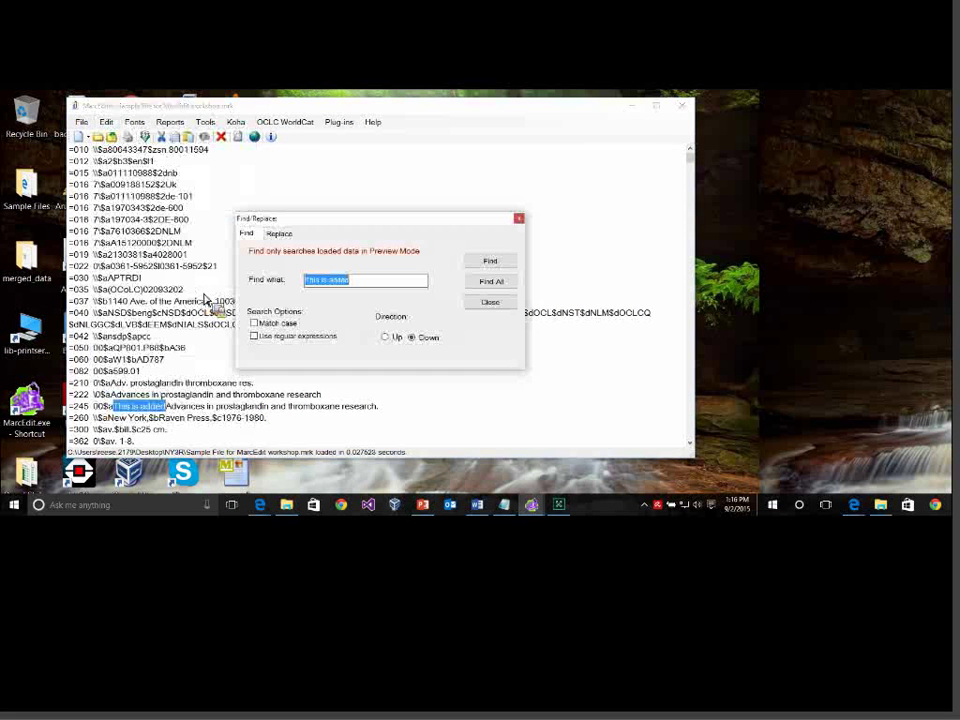
left_click(491, 281)
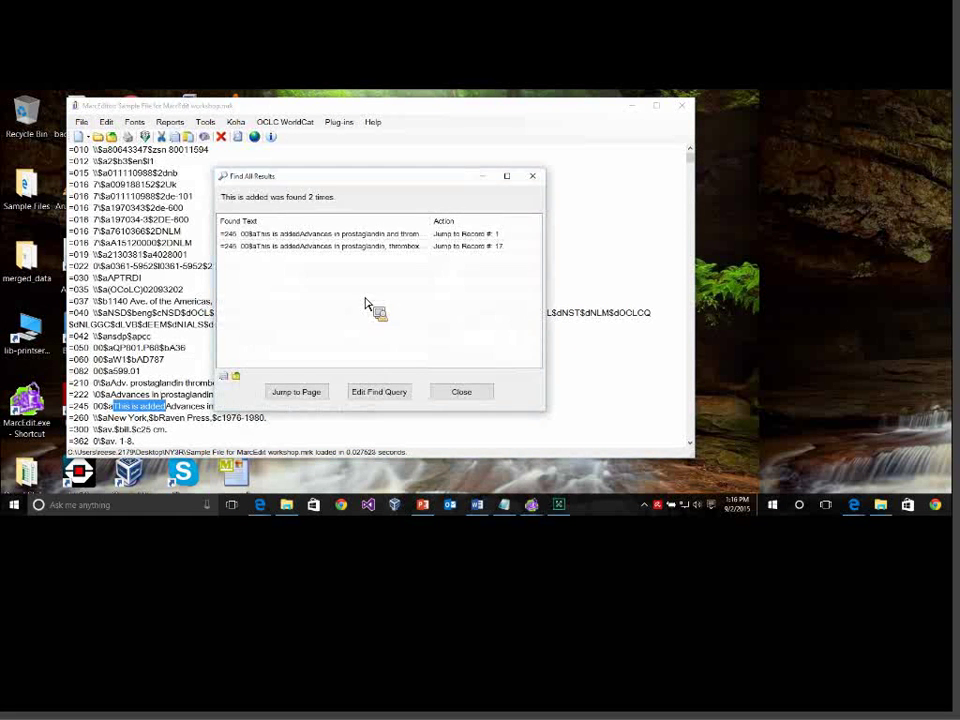
left_click(352, 246)
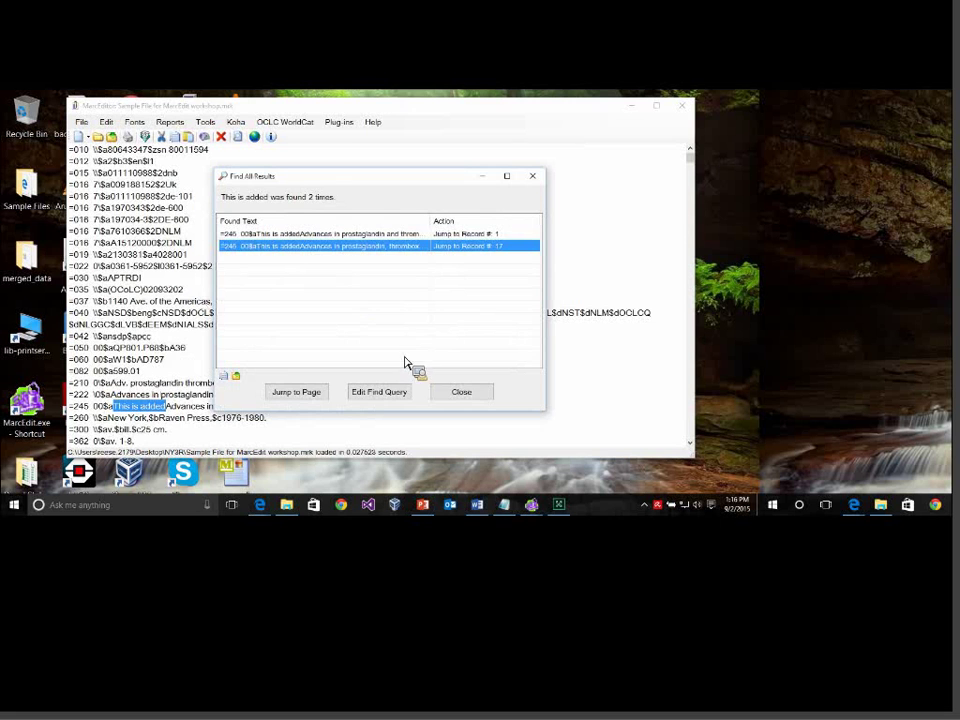
left_click(296, 392)
left_click(461, 392)
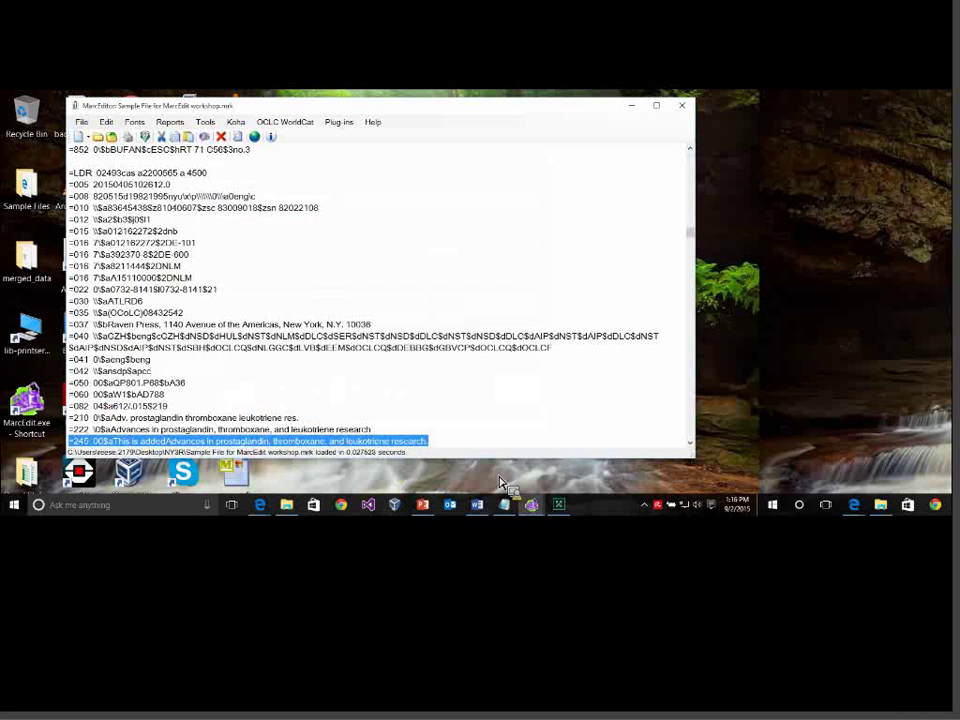
left_click(142, 382)
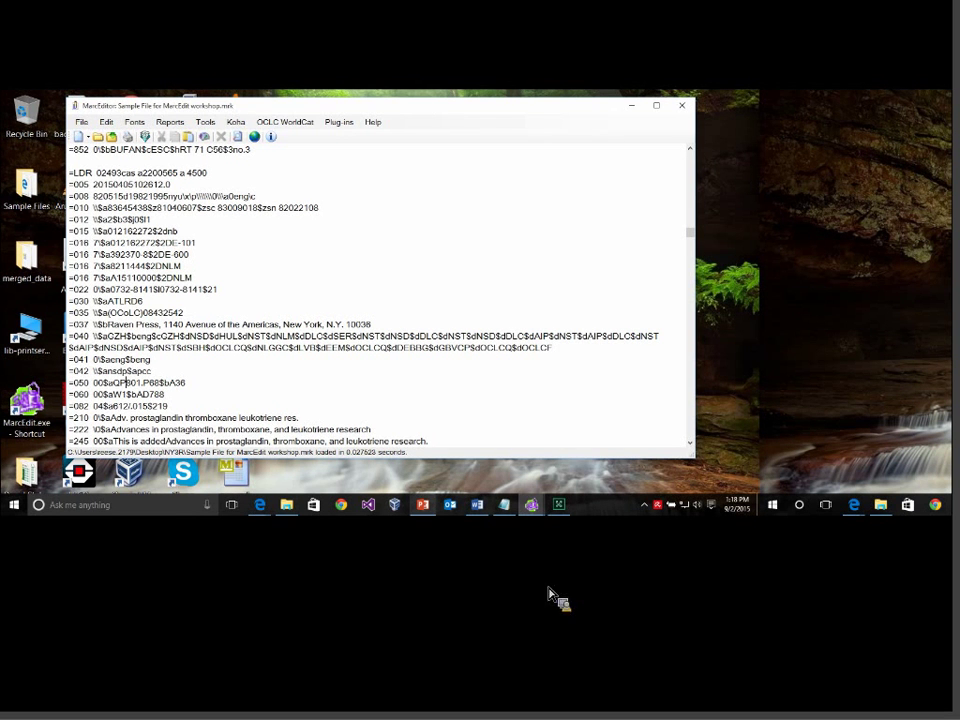
Switch to PowerPoint, present the slides from Conditional Replacements through Bulk OCLC Record Downloader, and end the slide show.
key("alt+Tab")
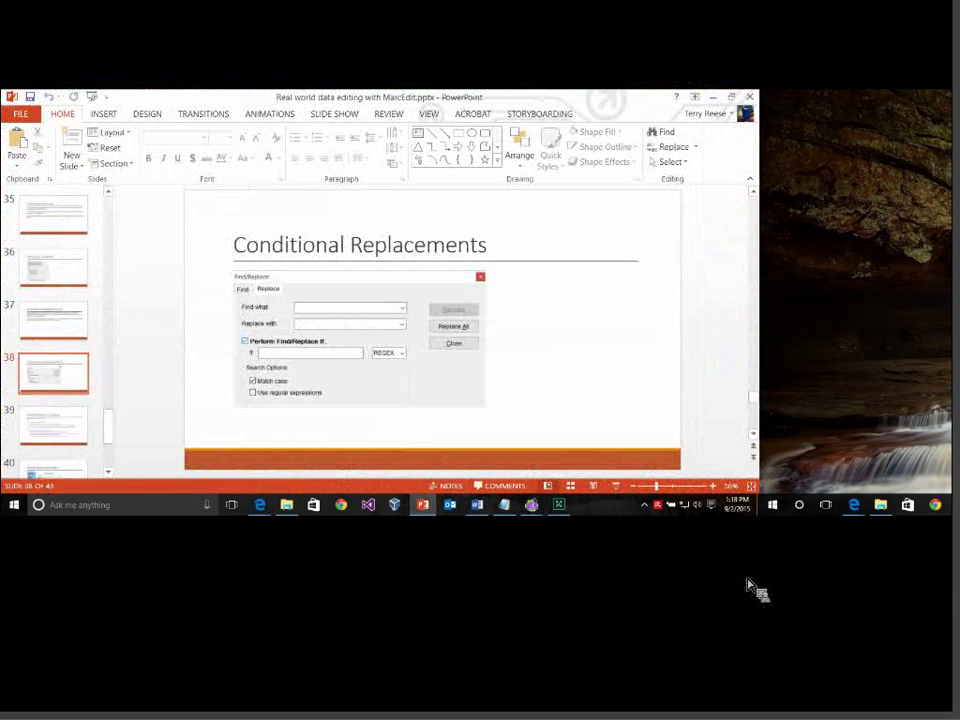
key("shift+F5")
left_click(720, 345)
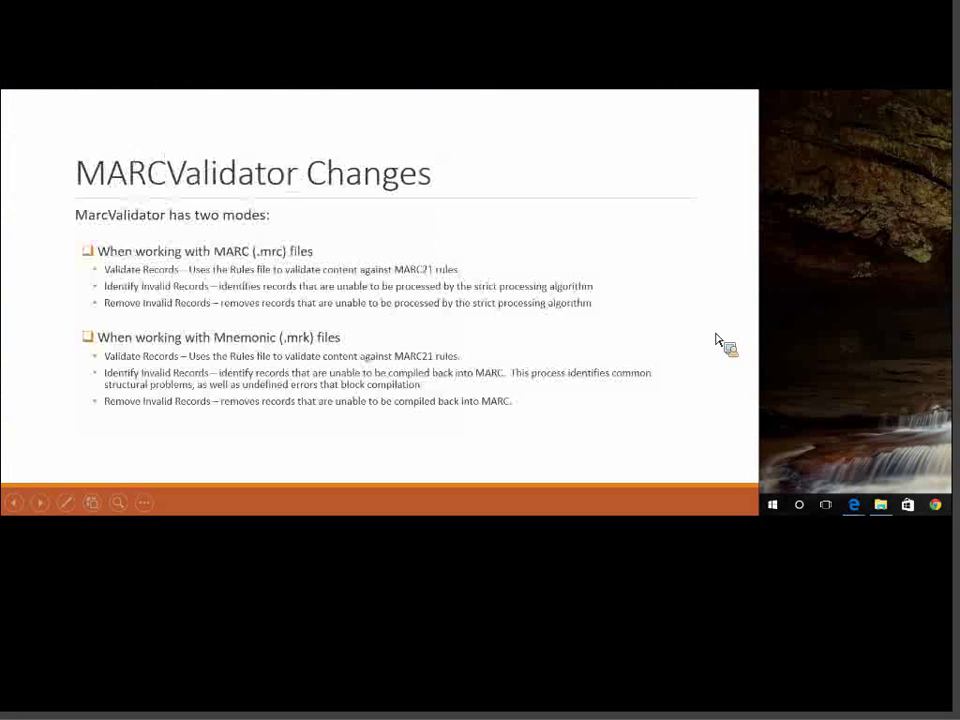
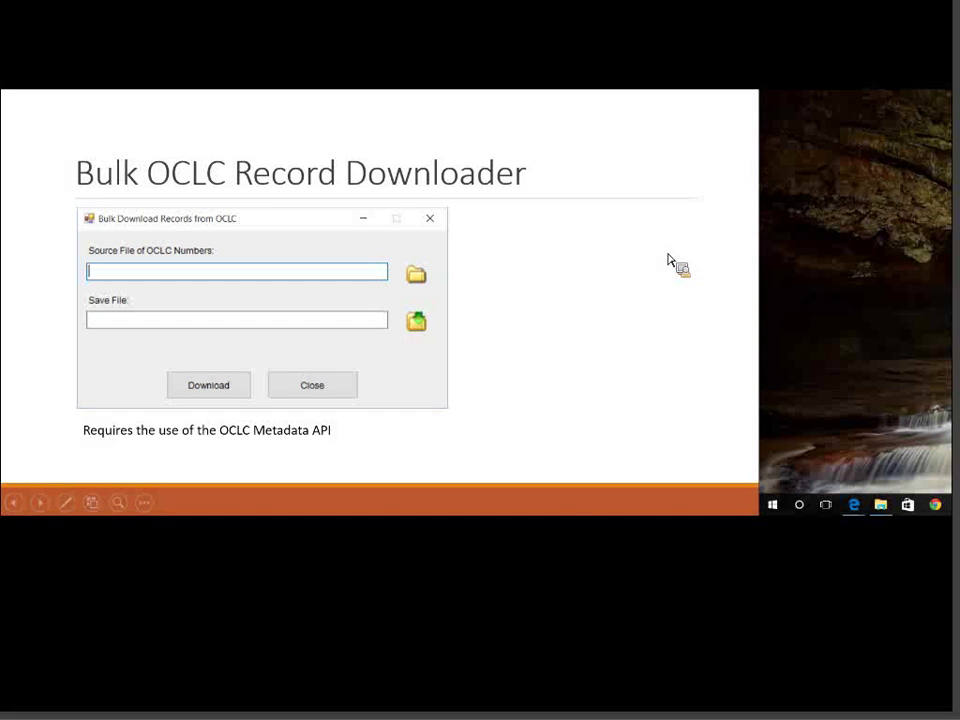
key("Escape")
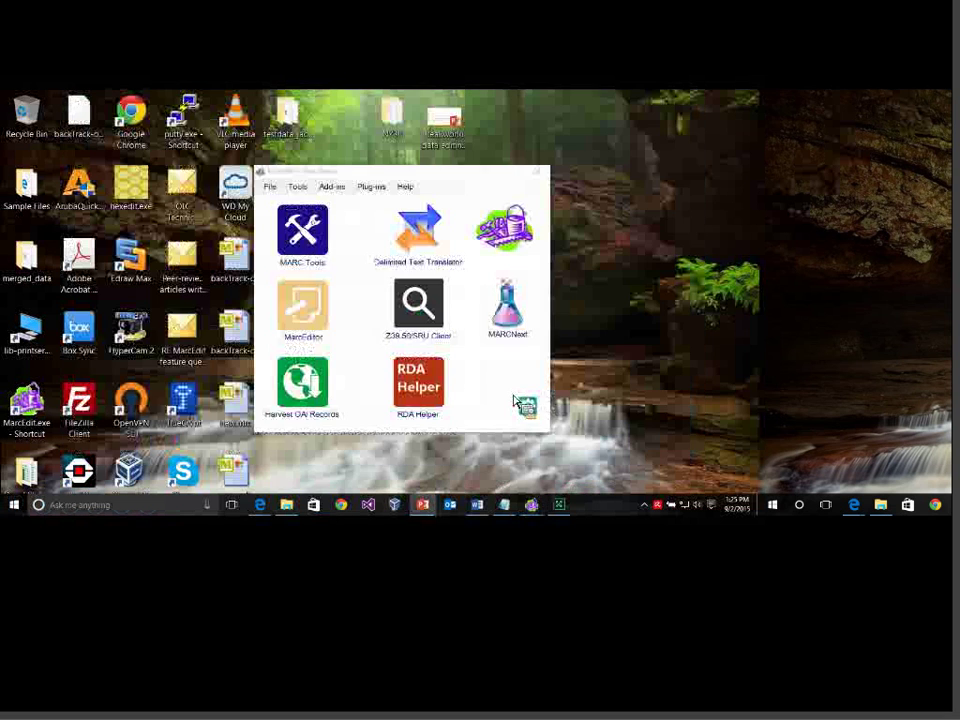
Open the OCLC Record Downloader and choose oclc_numbers.txt from the NY3R folder as the source file of OCLC numbers.
left_click(297, 186)
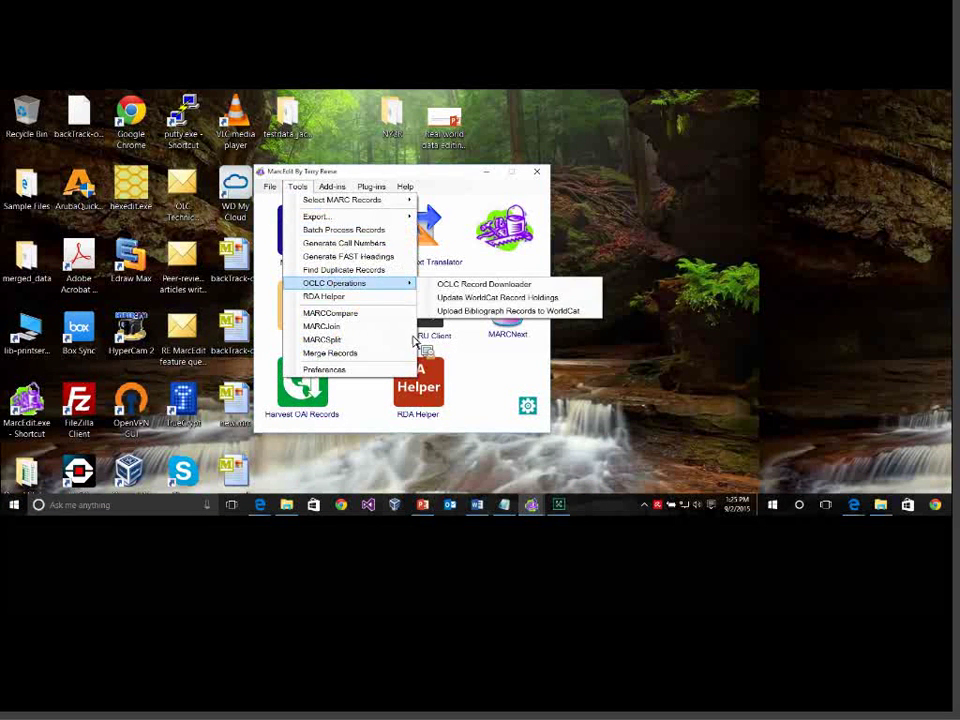
left_click(465, 284)
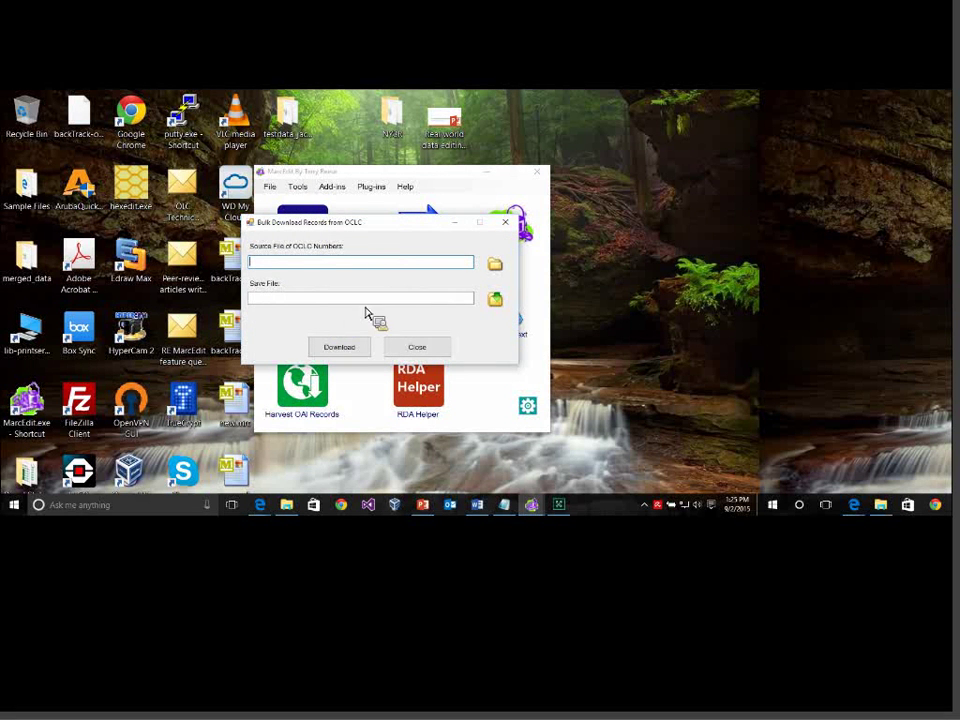
left_click(494, 263)
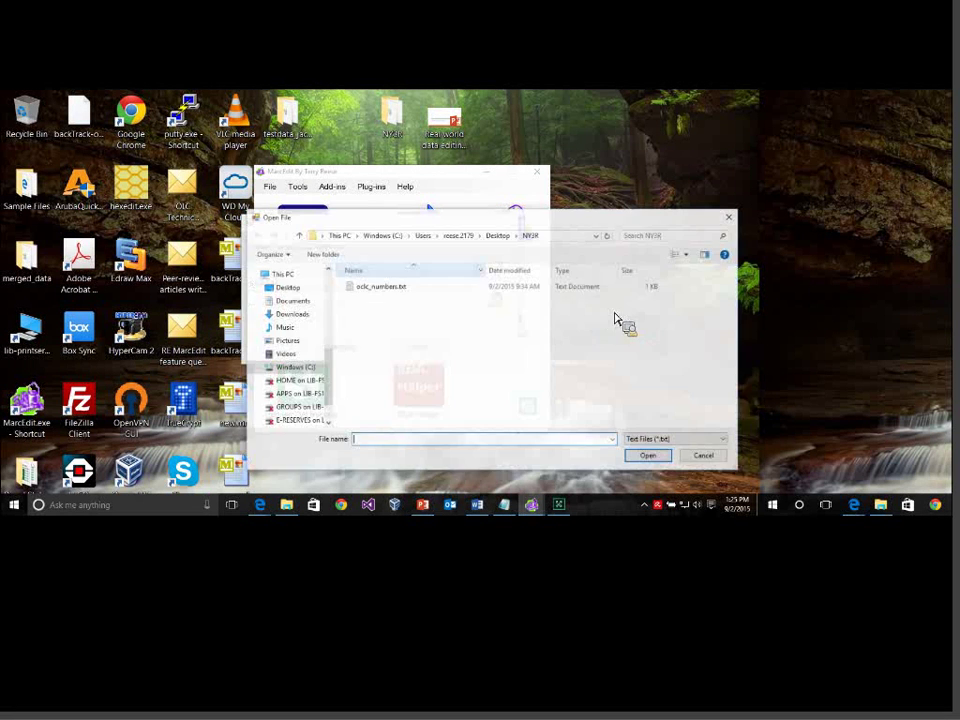
double_click(381, 286)
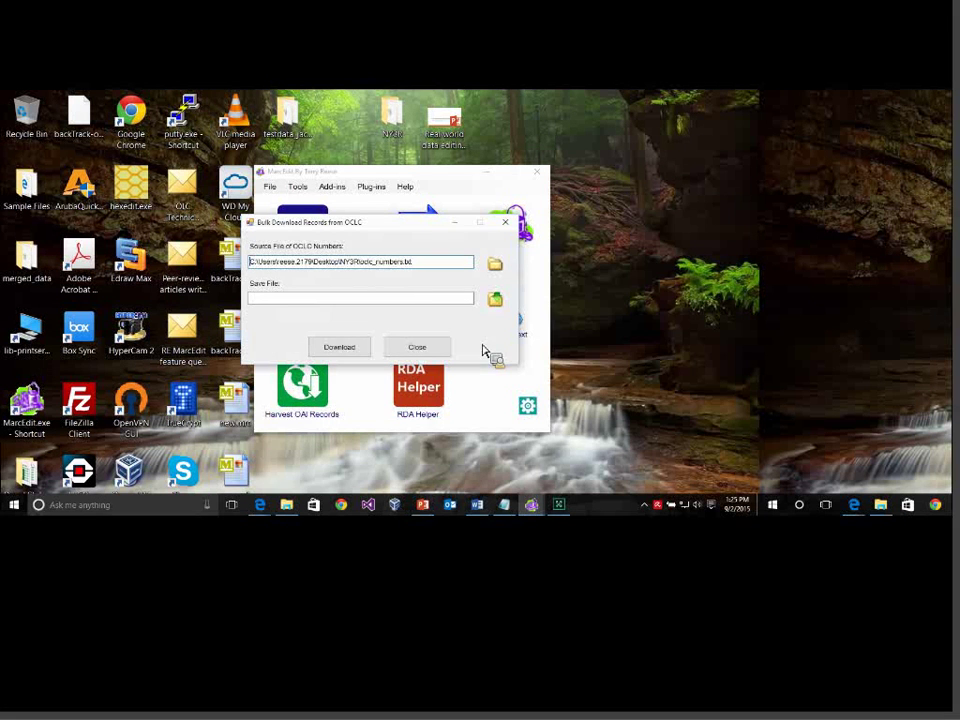
Set the save file to oclcrecords in the NY3R folder as a MARC binary file and download the records.
left_click(494, 299)
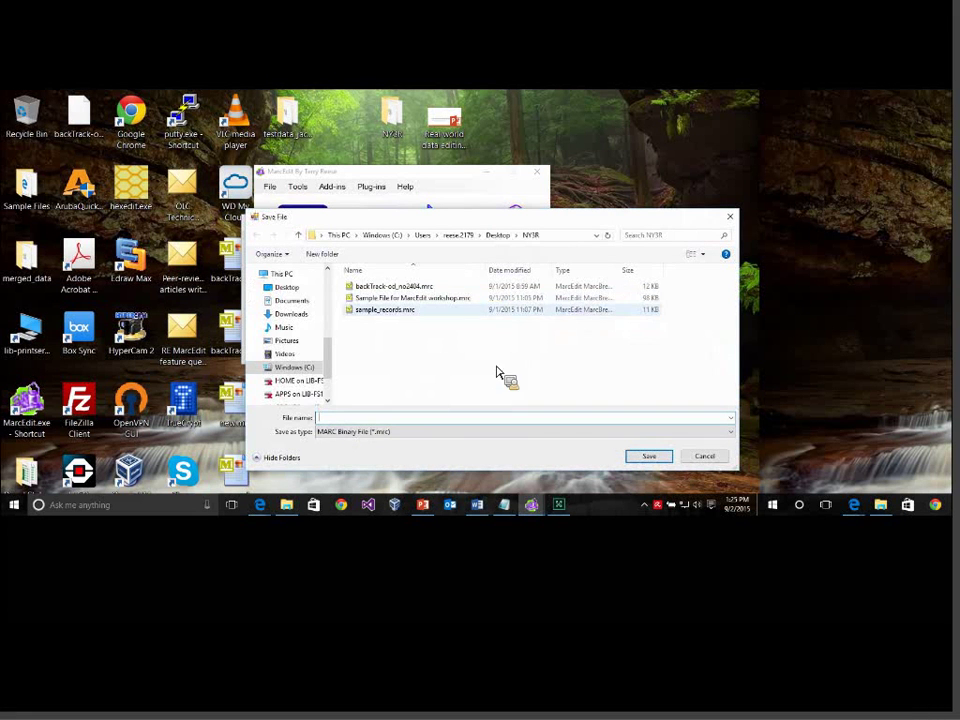
type("oclc")
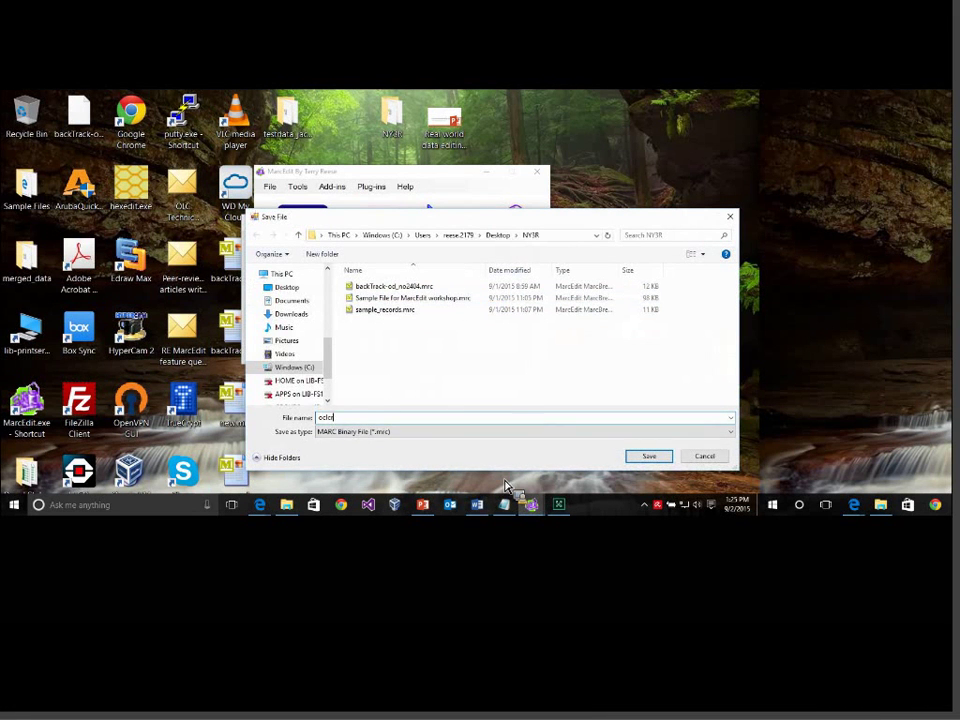
type("records")
key("Return")
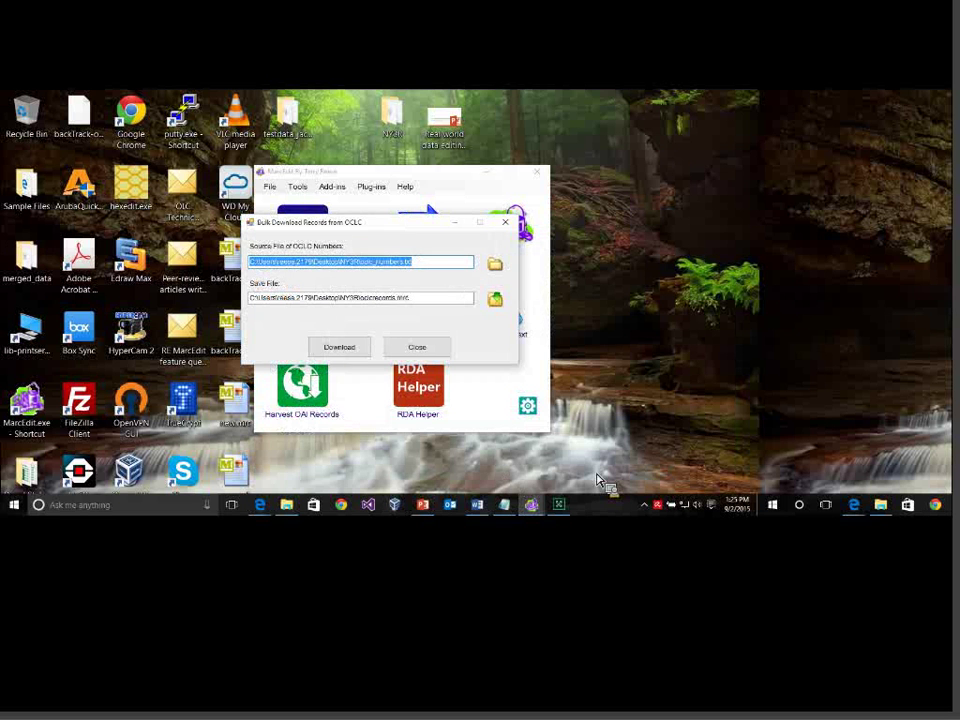
left_click(328, 342)
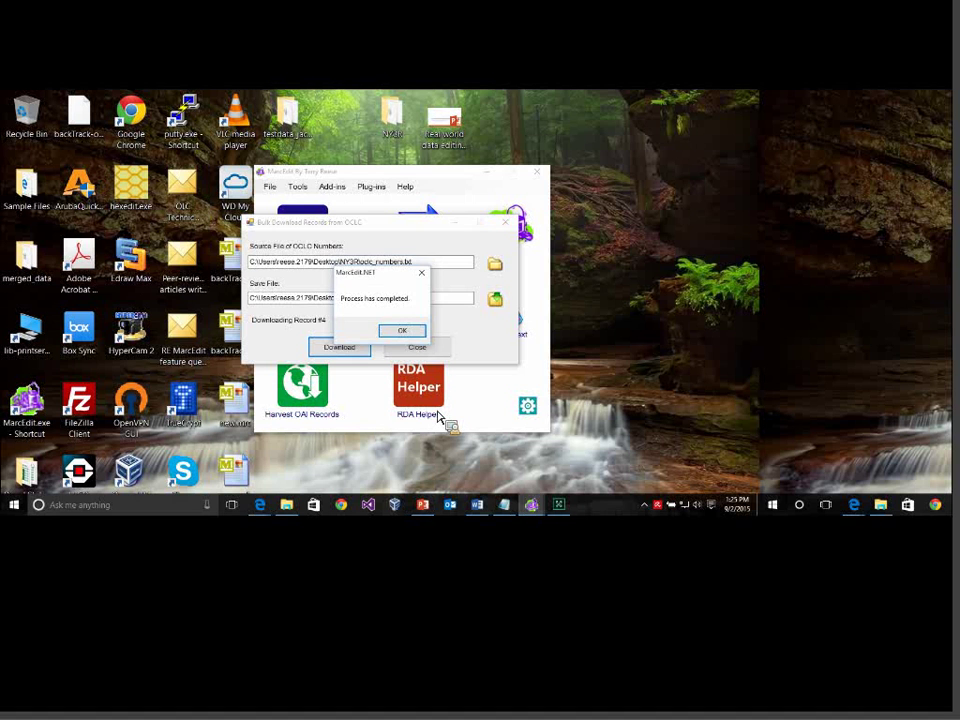
key("Return")
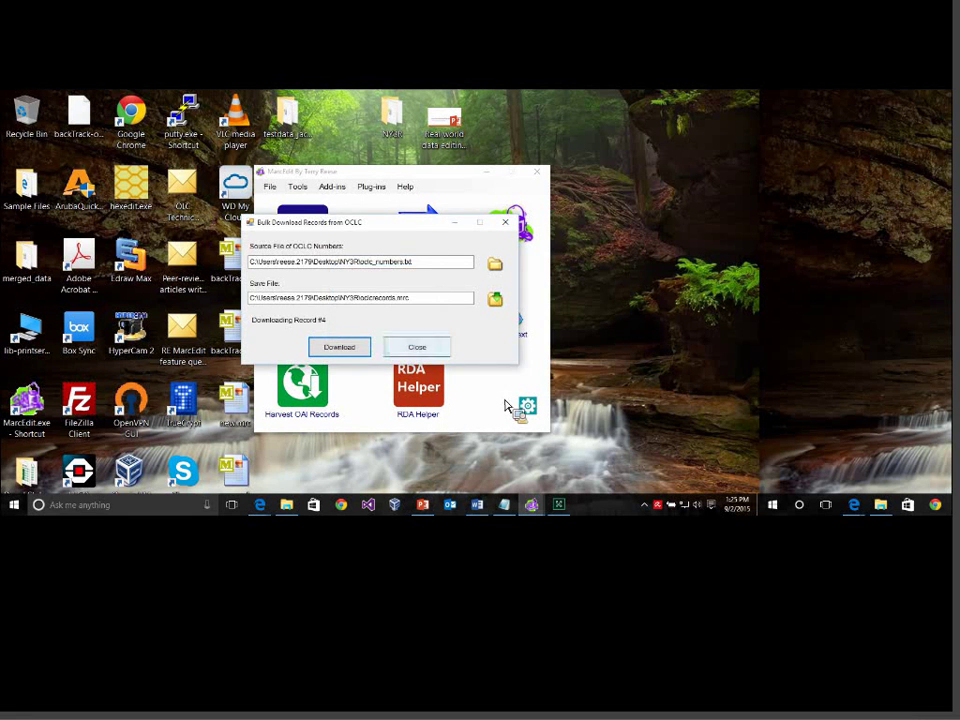
Open the downloaded oclcrecords.mrc file in MarcEditor, with the file type filter set to MARC Files (*.mrc).
left_click(424, 386)
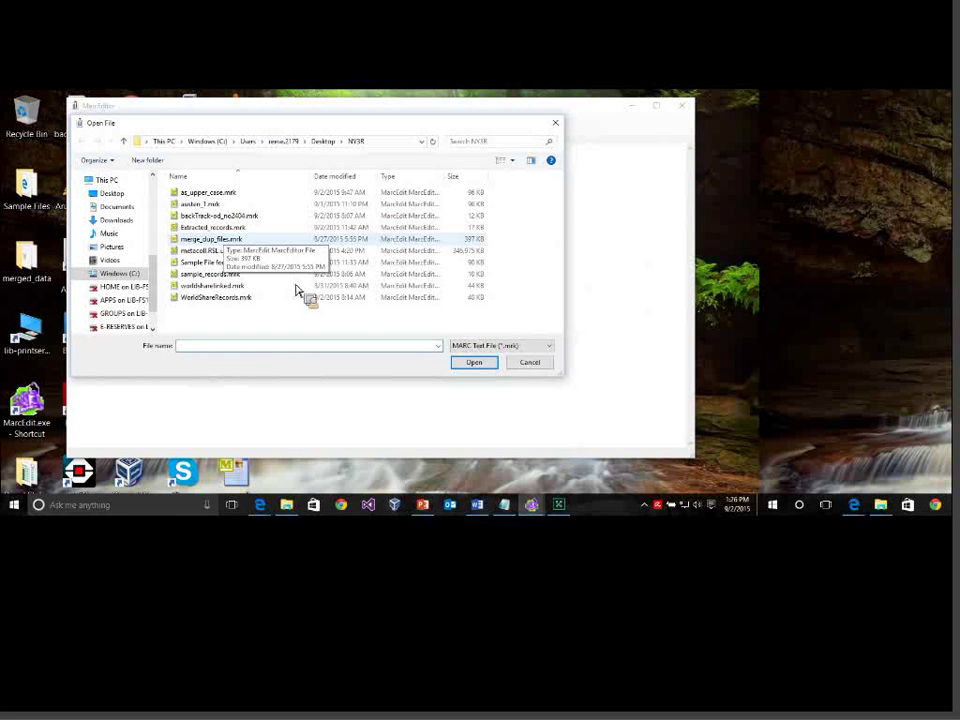
left_click(501, 345)
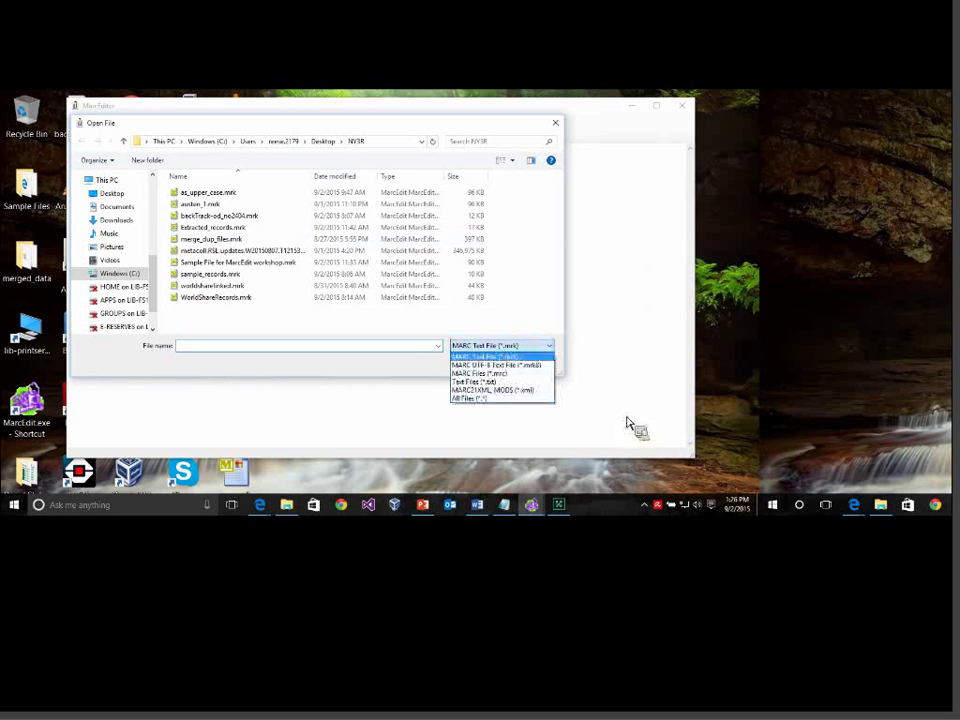
key("Down")
key("Down")
key("Return")
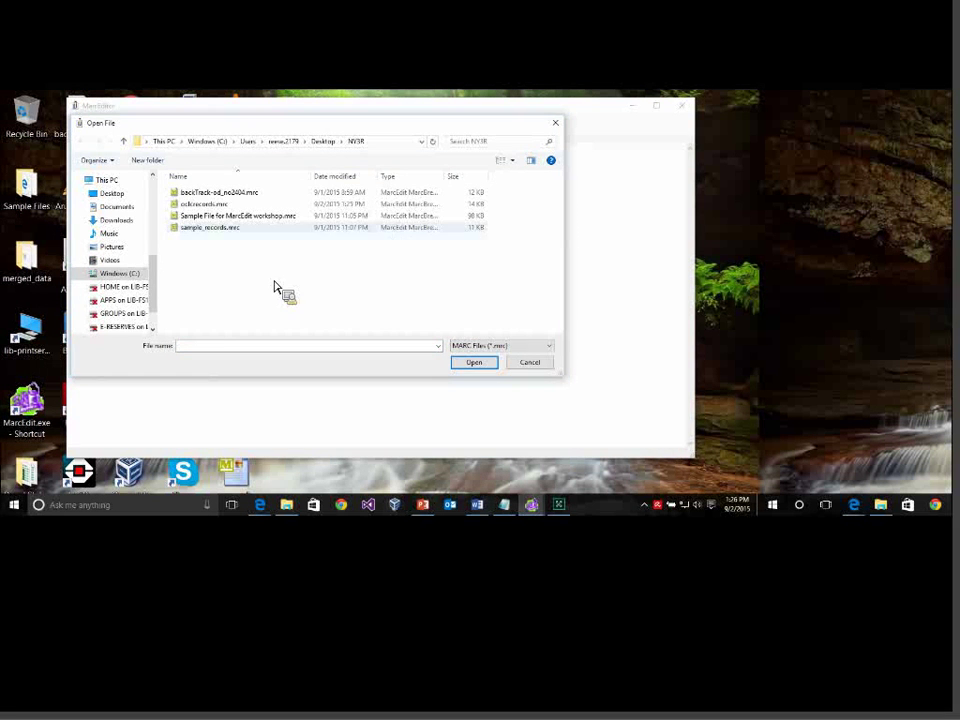
double_click(215, 204)
Look through the fields of the downloaded OCLC records, close MarcEditor, and minimize the main MarcEdit window.
scroll(496, 354, "down", 10)
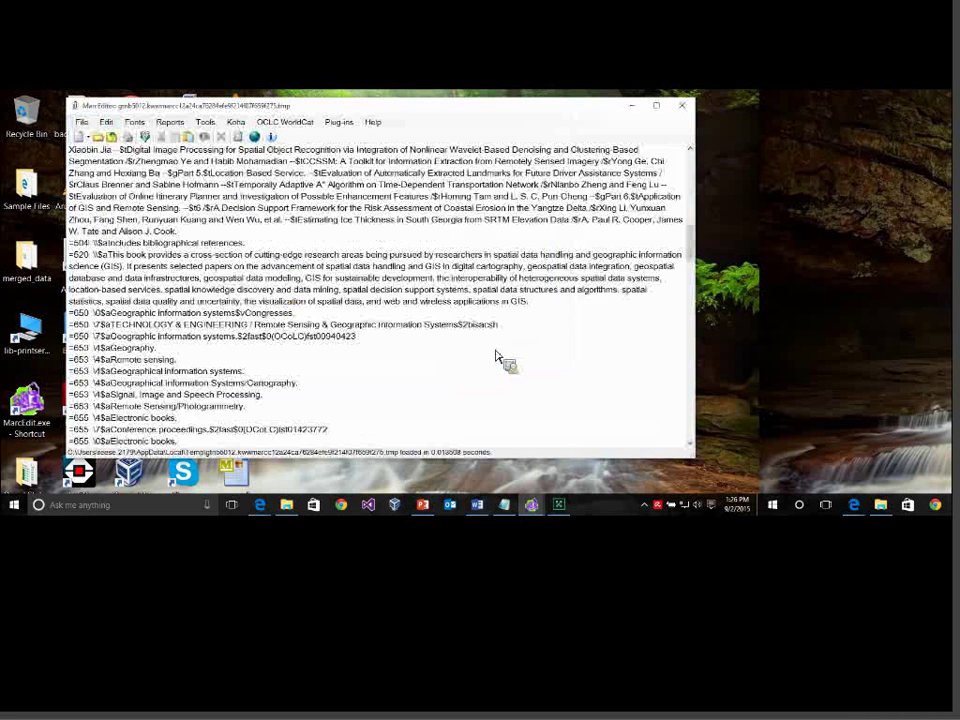
scroll(499, 364, "down", 5)
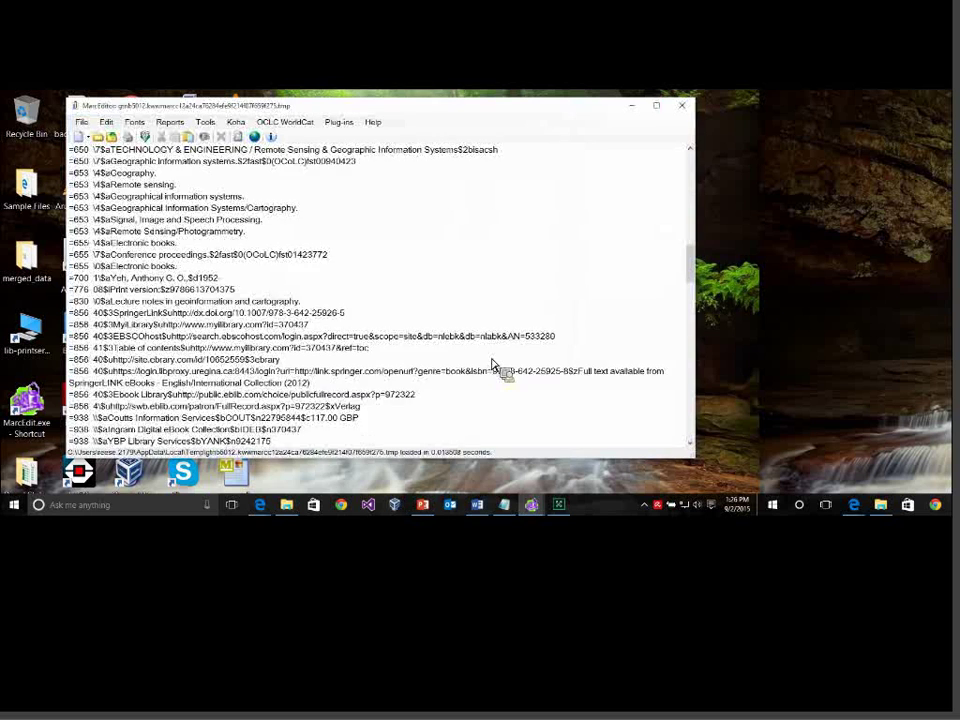
scroll(492, 365, "down", 10)
left_click(682, 105)
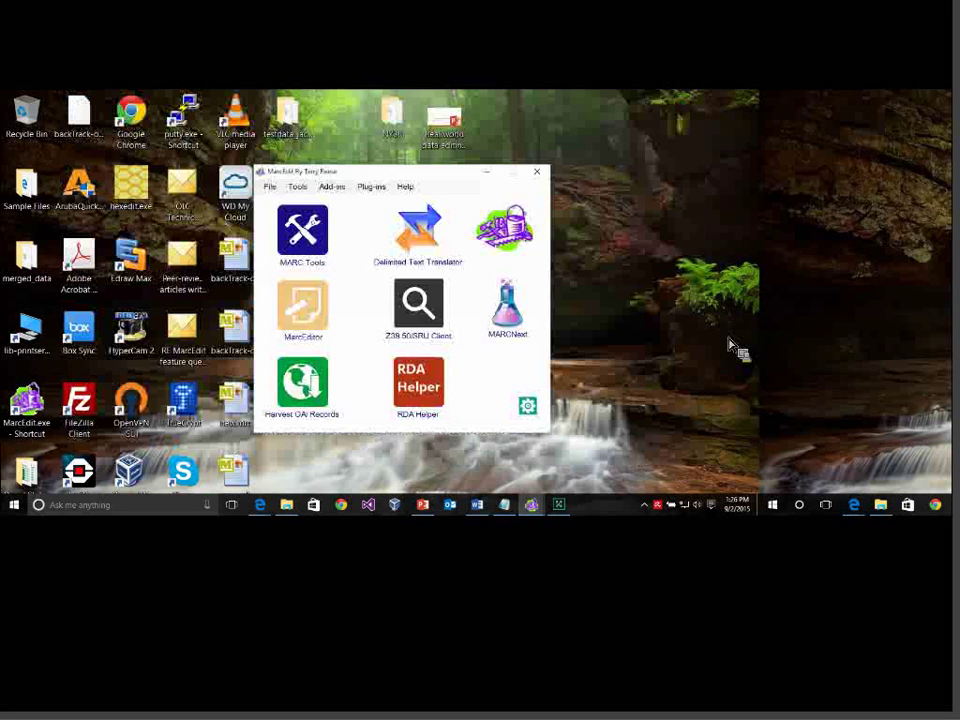
key("super+Down")
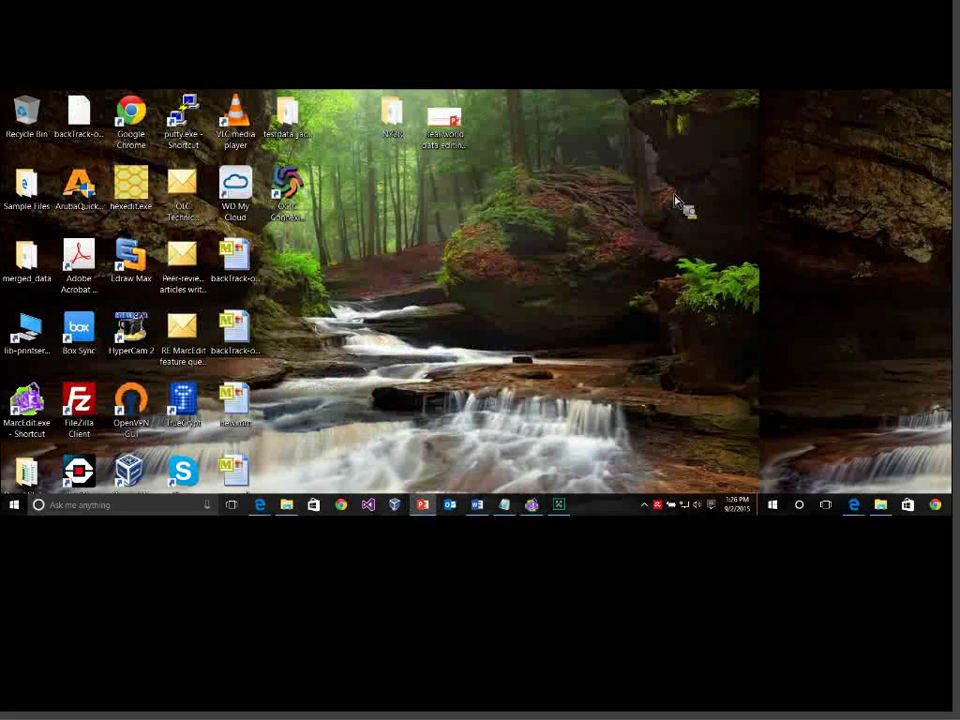